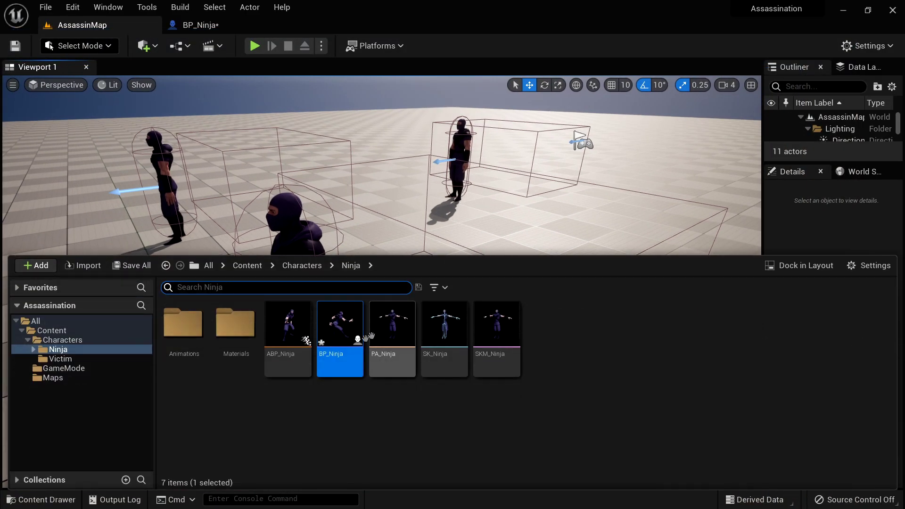
- Open the BP_Ninja blueprint and play-test the level, walking the ninja toward the victims before ending the preview
double_click(340, 325)
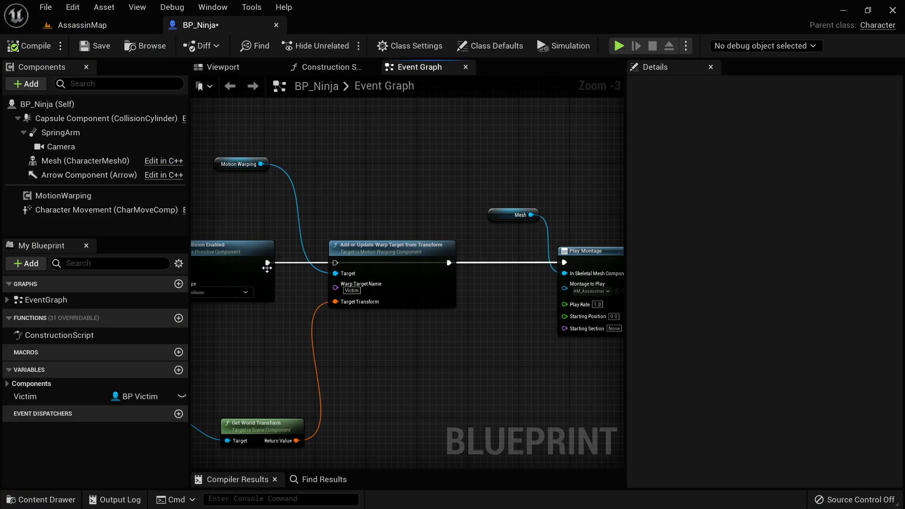
left_click(619, 46)
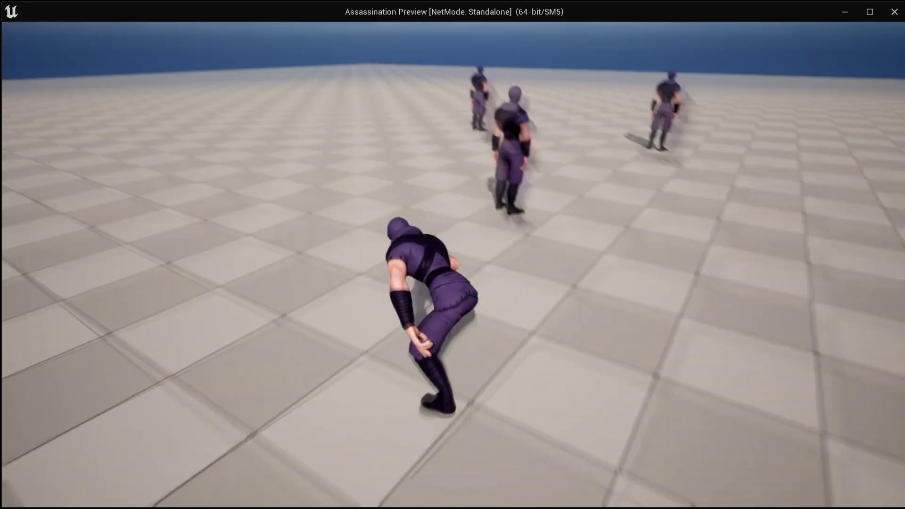
key("w")
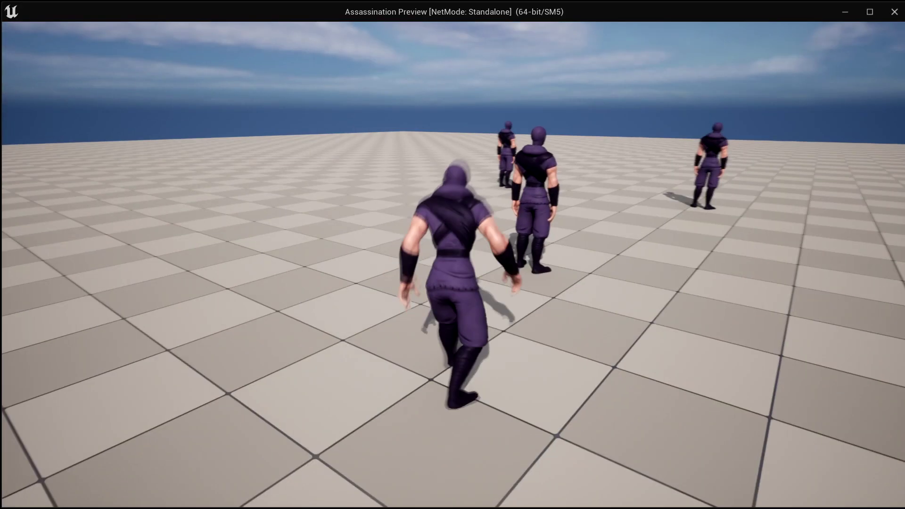
key("w")
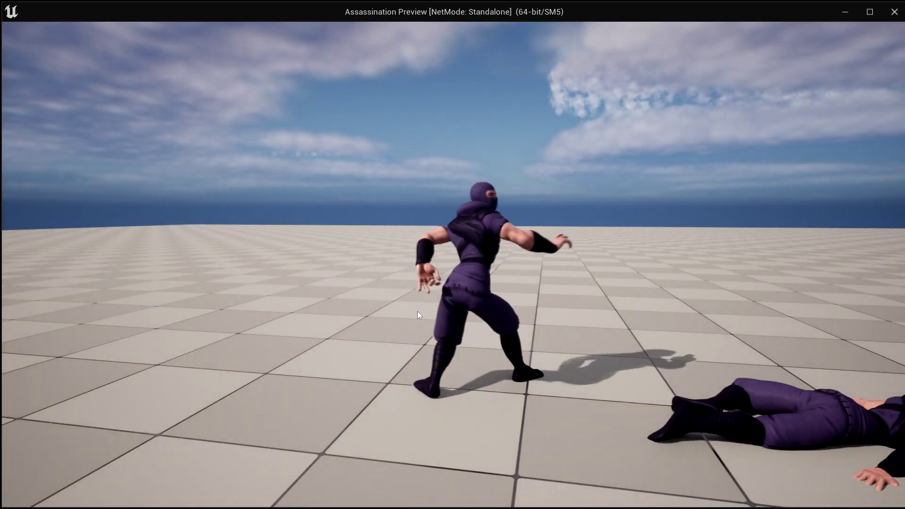
key("Escape")
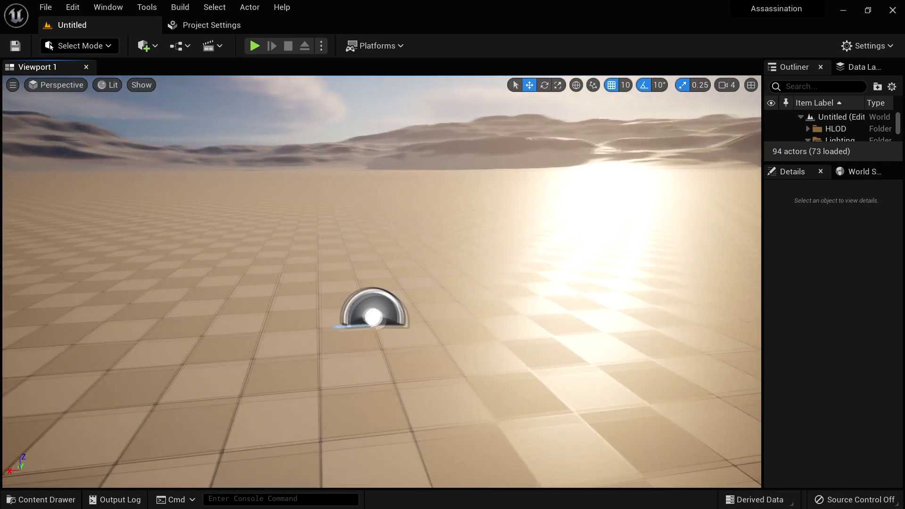
- Open the Strangling_RM animation and watch its preview from another angle, closing it when done
key("w")
right_click_drag(547, 321, 580, 321)
key("a")
left_click(41, 500)
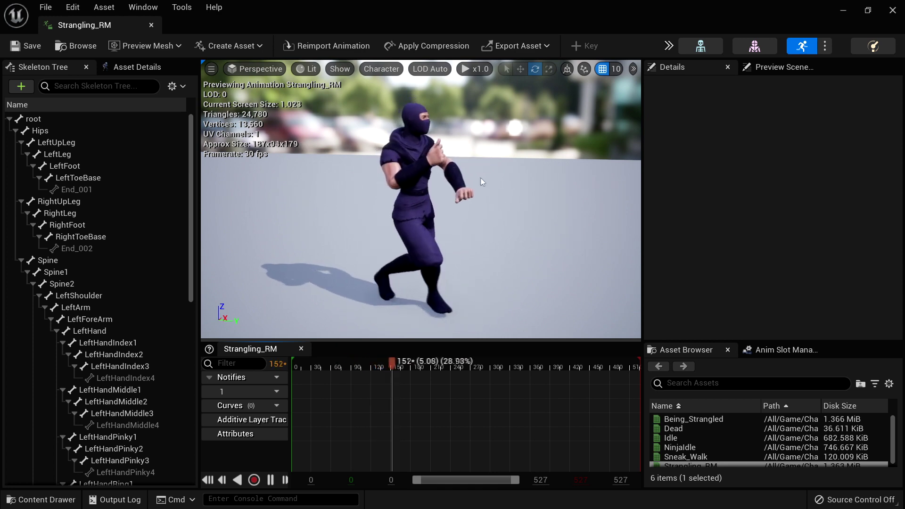
left_click_drag(545, 230, 392, 222, "alt")
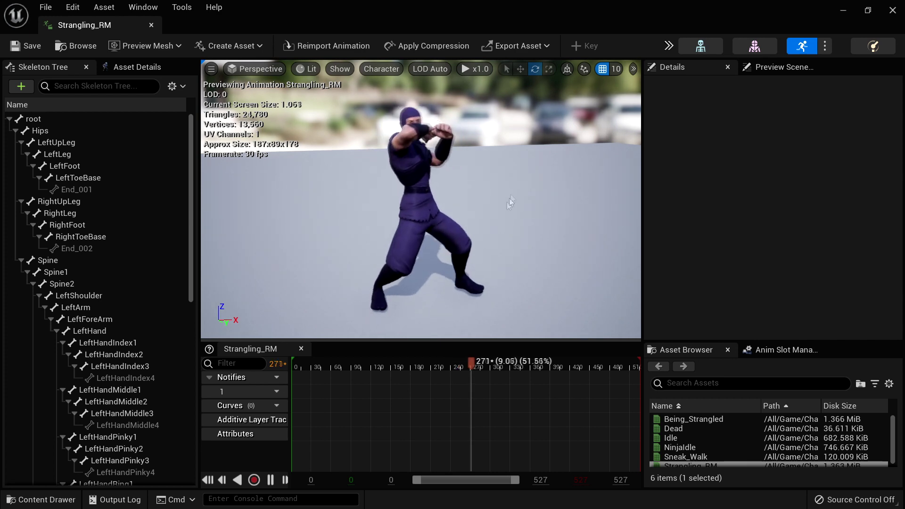
left_click(270, 480)
left_click(151, 26)
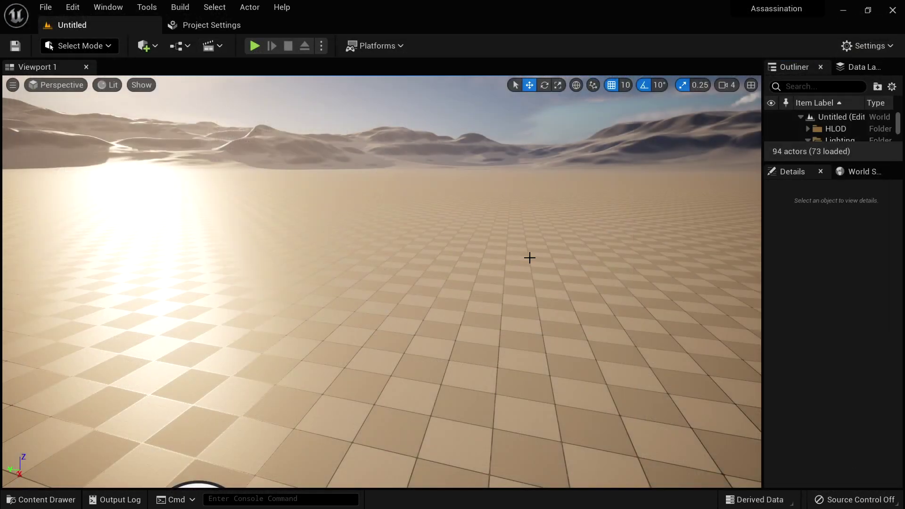
- Open the Being_Strangled animation and watch its preview from another angle, closing it when done
key("ctrl+space")
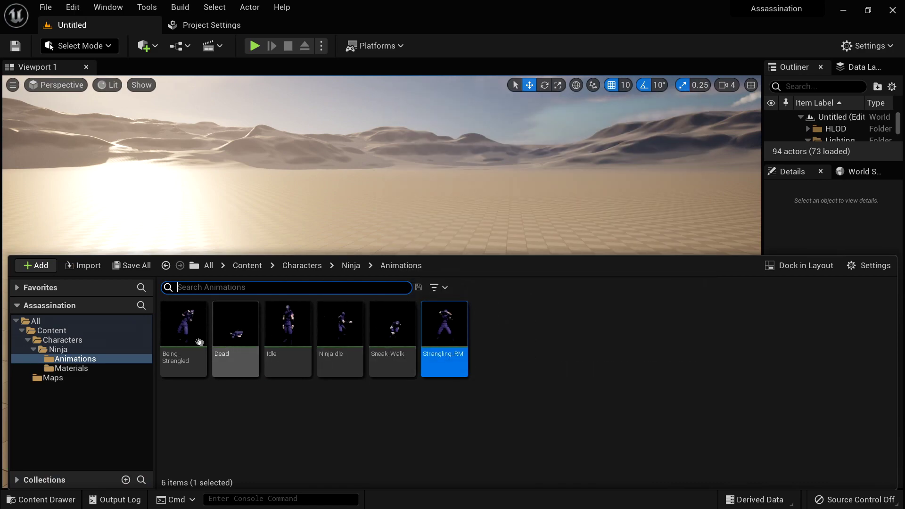
double_click(186, 330)
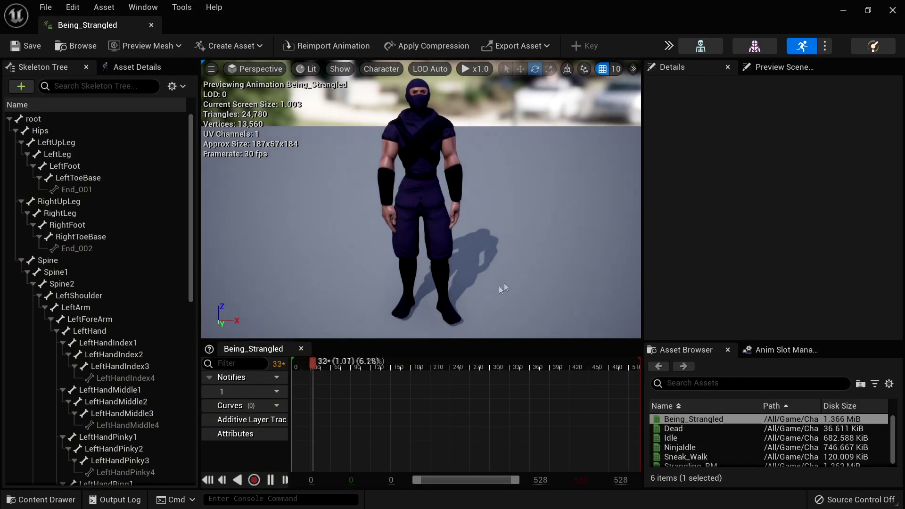
mouse_move(439, 373)
left_mouse_down()
mouse_move(451, 369)
mouse_move(435, 370)
left_mouse_up()
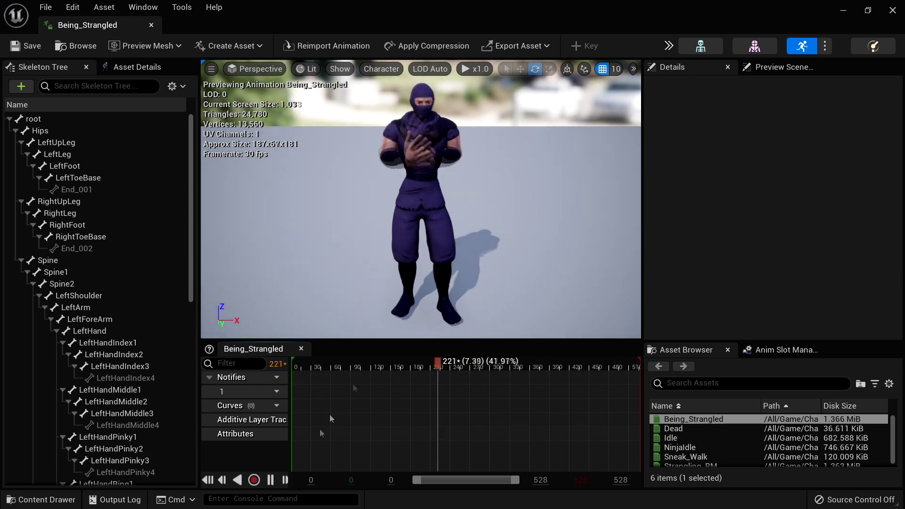
left_click_drag(492, 265, 547, 263, "alt")
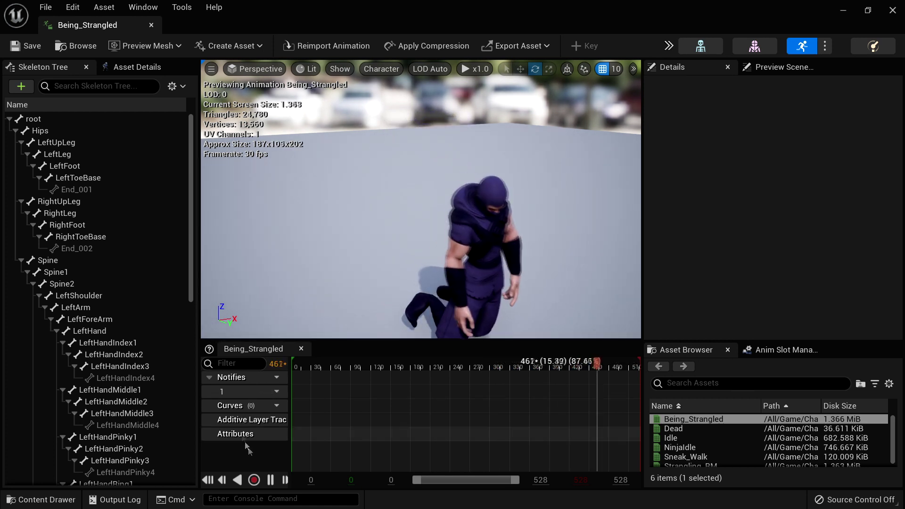
left_click(270, 479)
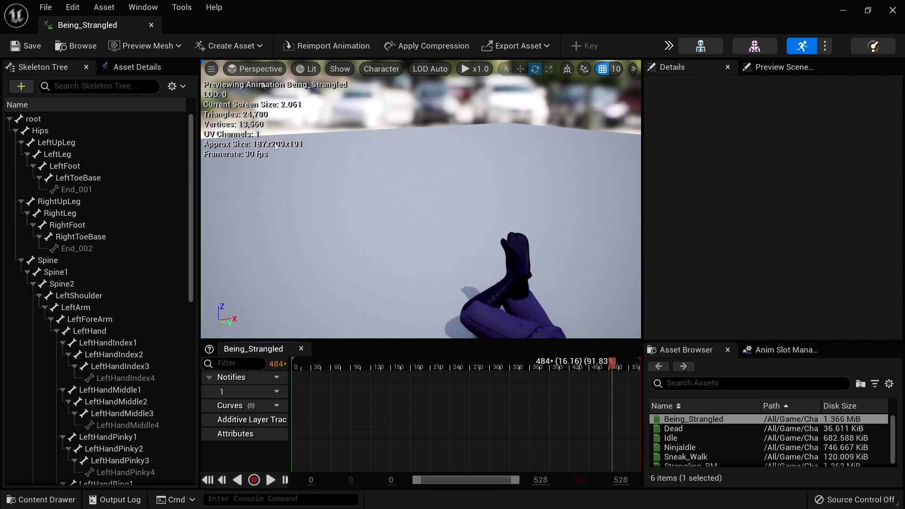
left_click(151, 25)
- Open the Strangling_RM animation and bring up the root motion settings in its asset details
left_click(46, 500)
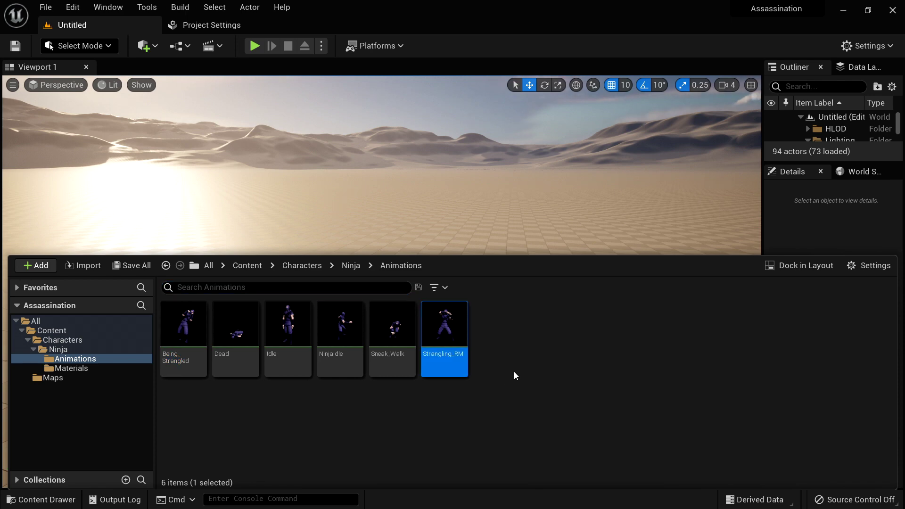
mouse_move(465, 360)
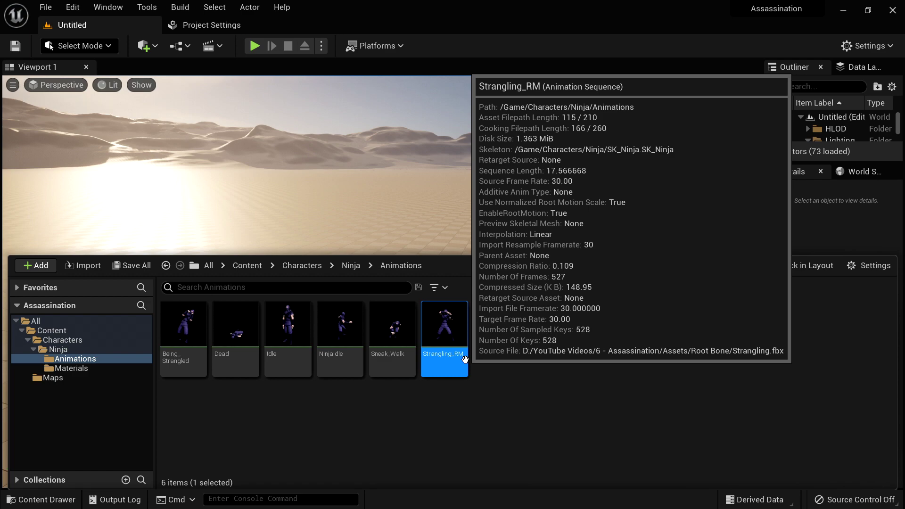
double_click(457, 331)
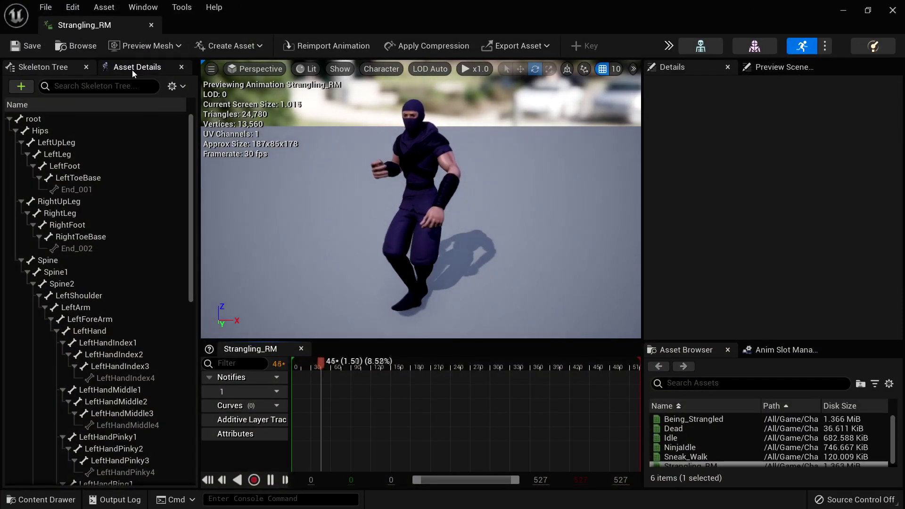
left_click(132, 68)
left_click_drag(193, 186, 187, 281)
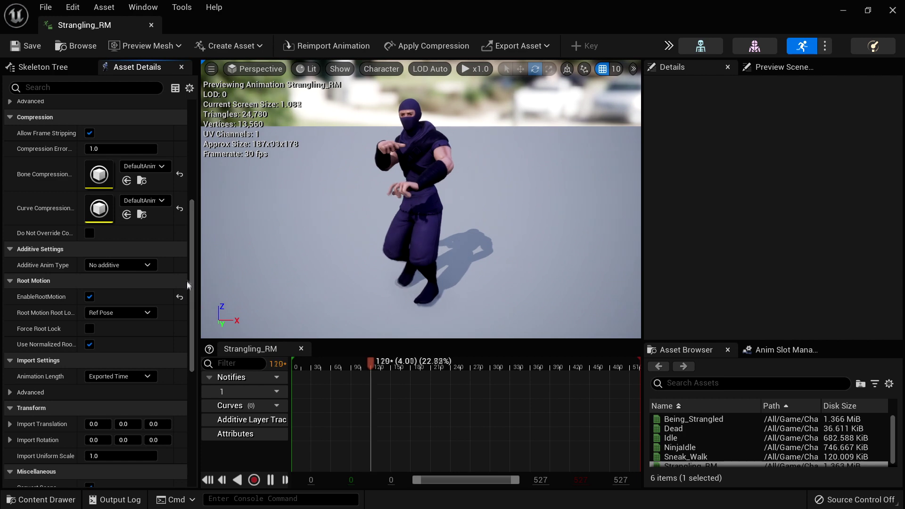
- Disable EnableRootMotion for Strangling_RM and replay the animation from its start, viewed from the side
left_click(90, 297)
right_click_drag(453, 288, 594, 298)
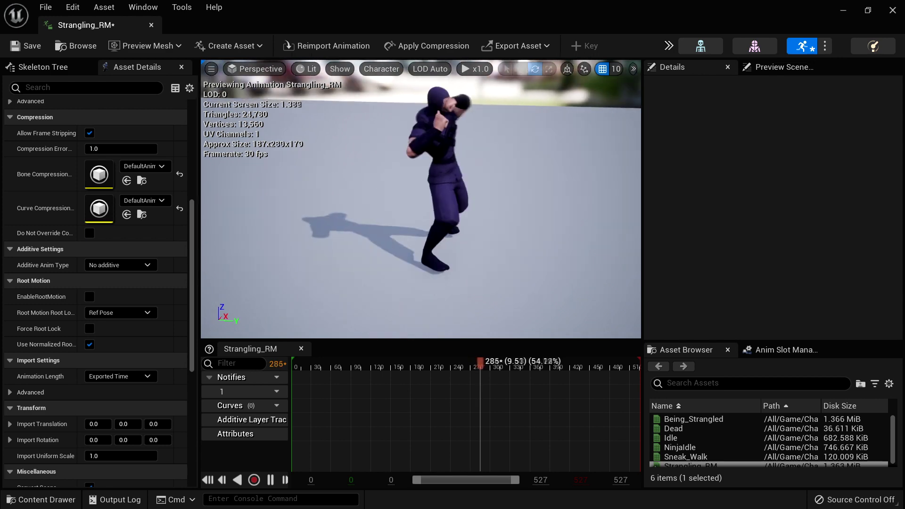
left_click_drag(494, 368, 289, 373)
left_click(270, 481)
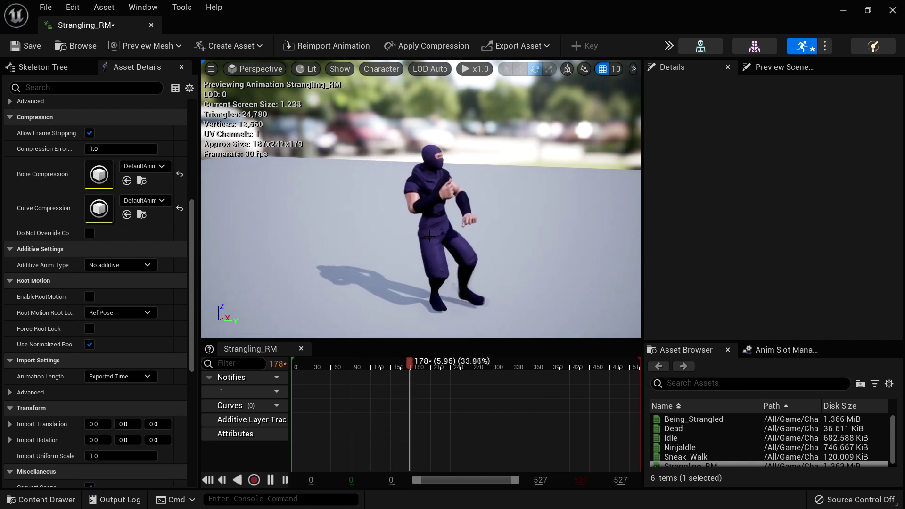
left_click_drag(449, 367, 288, 374)
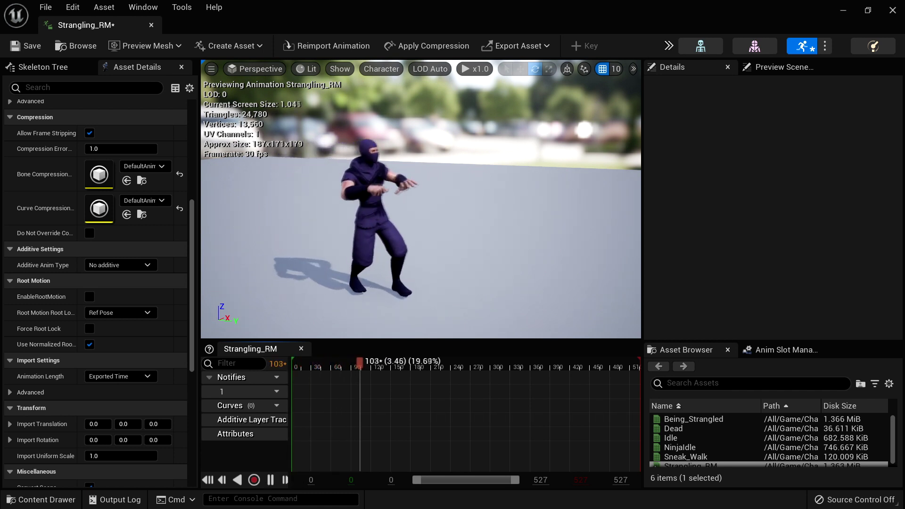
- Re-enable EnableRootMotion for Strangling_RM and review the animation from a different angle, pausing playback
left_click(90, 296)
right_click_drag(506, 254, 472, 248)
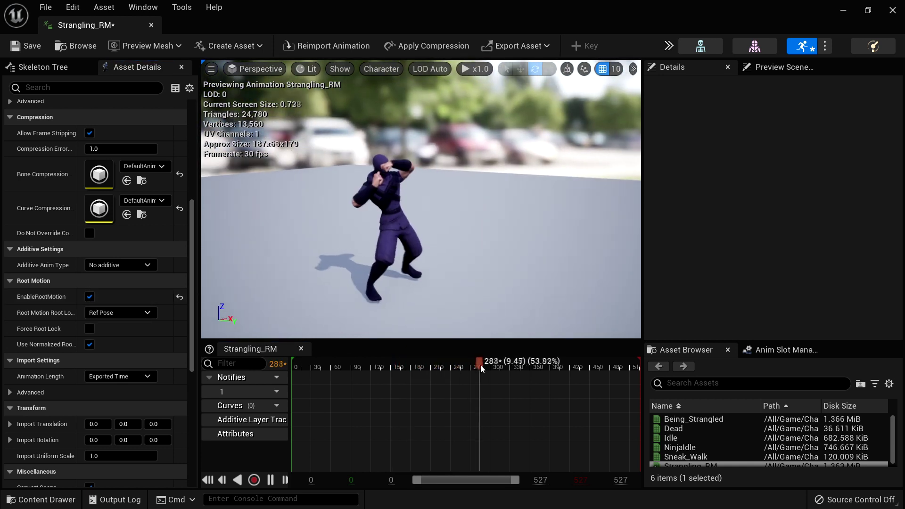
left_click(271, 482)
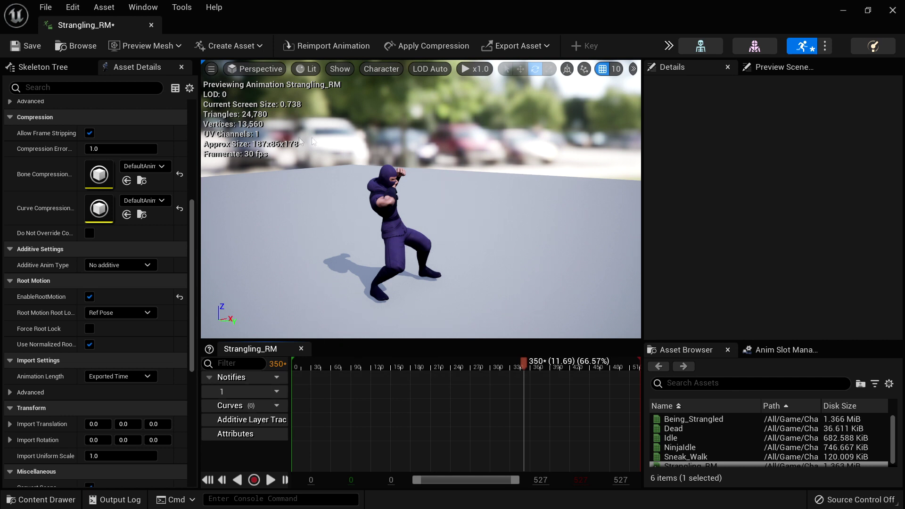
- Select the root bone in the Strangling_RM skeleton and examine its placement relative to the character
left_click(35, 71)
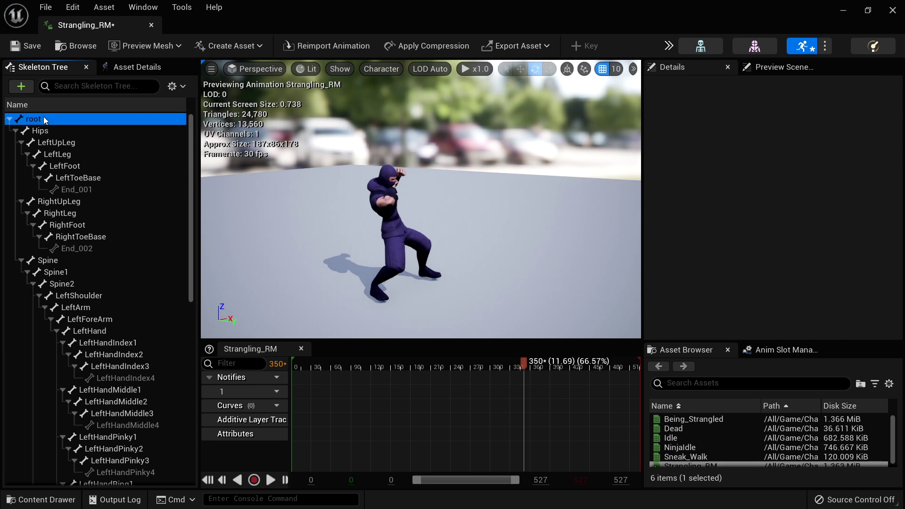
mouse_move(579, 279)
right_mouse_down()
mouse_move(474, 282)
mouse_move(588, 265)
right_mouse_up()
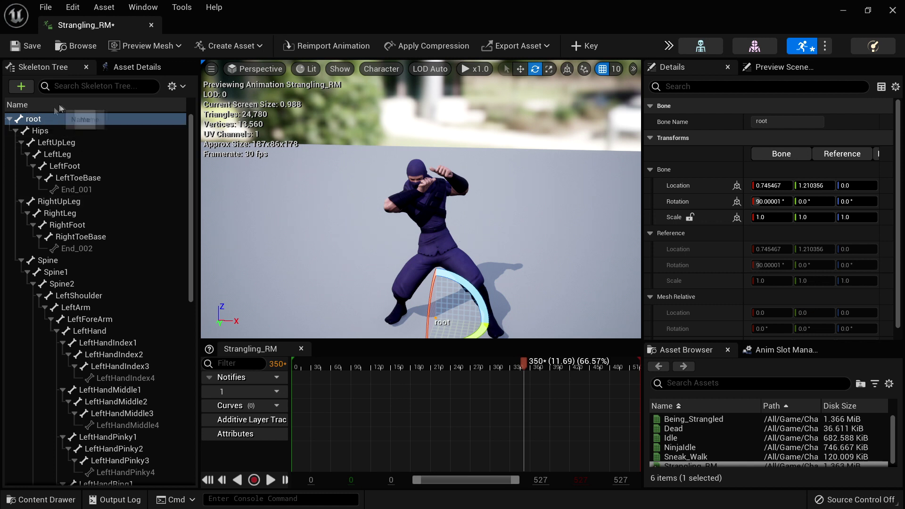
scroll(518, 217, "down", 2)
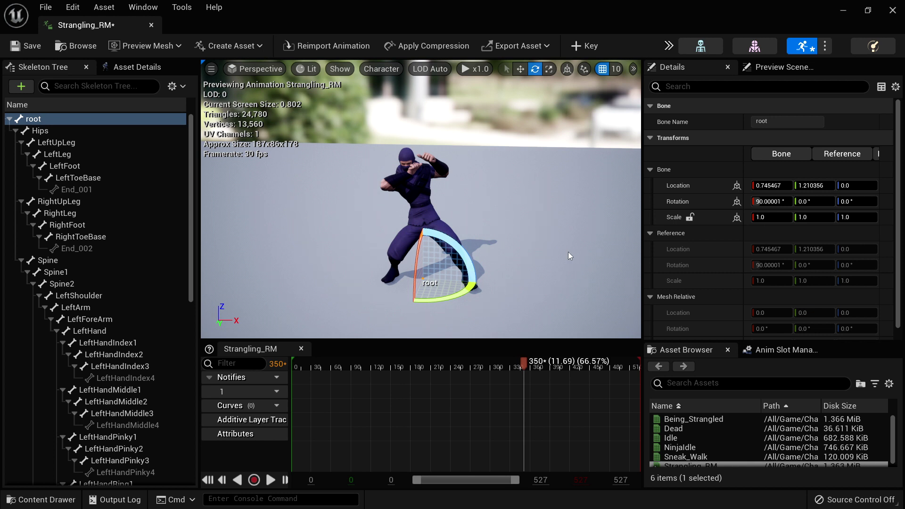
- Dock the Strangling_RM editor into the main window and return to the level editor with the project's assets shown
left_click_drag(84, 26, 259, 29)
left_click(141, 27)
key("ctrl+space")
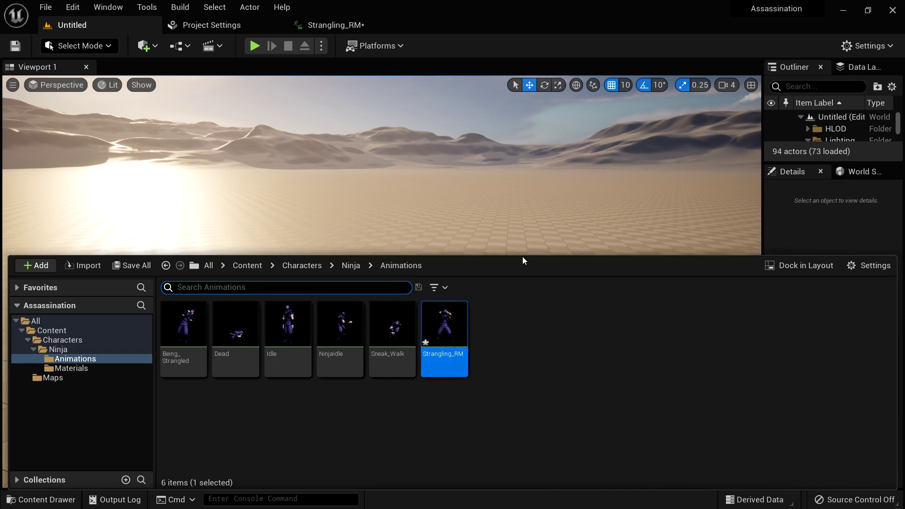
mouse_move(523, 256)
left_mouse_down()
mouse_move(524, 277)
mouse_move(529, 260)
left_mouse_up()
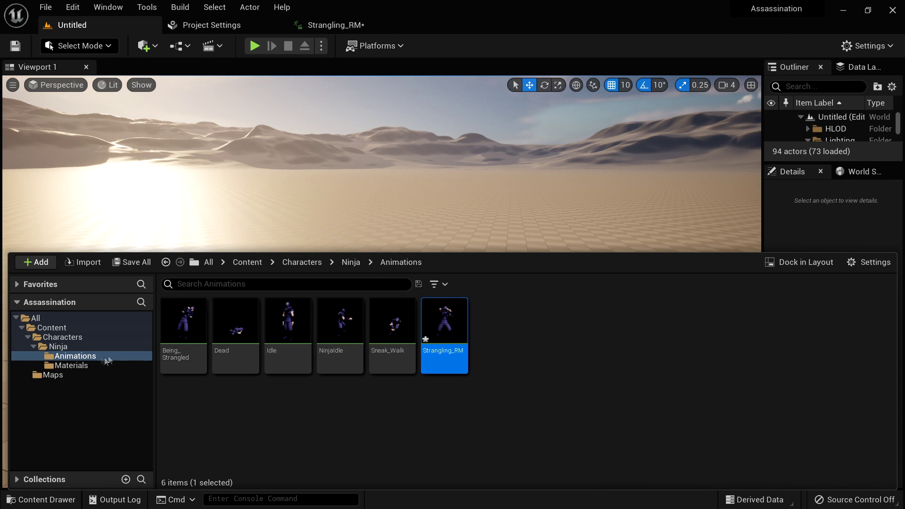
- Create a new folder named Blueprints inside the Ninja character folder
left_click(62, 347)
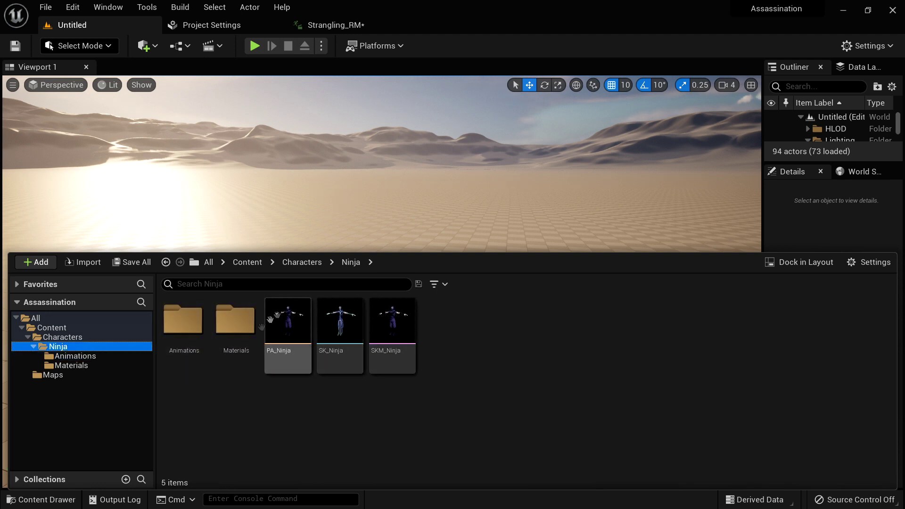
right_click(483, 334)
mouse_move(467, 336)
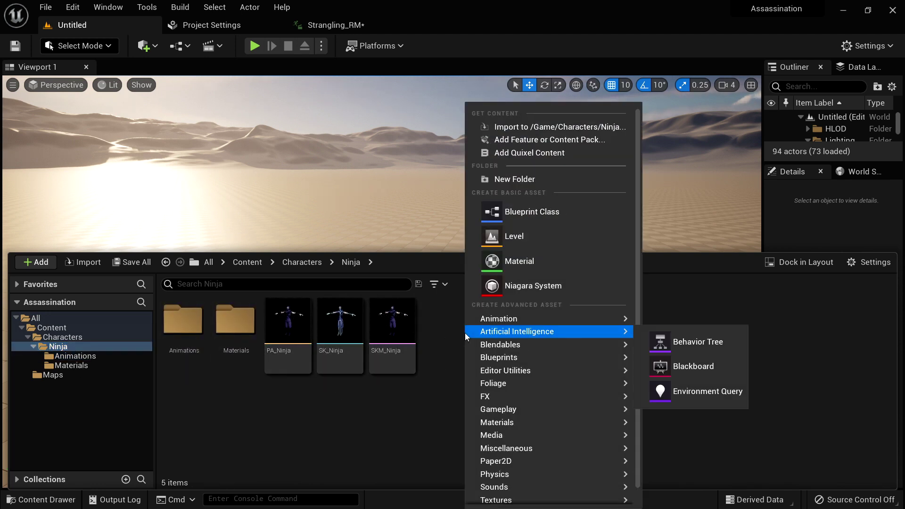
left_click(548, 179)
type("B")
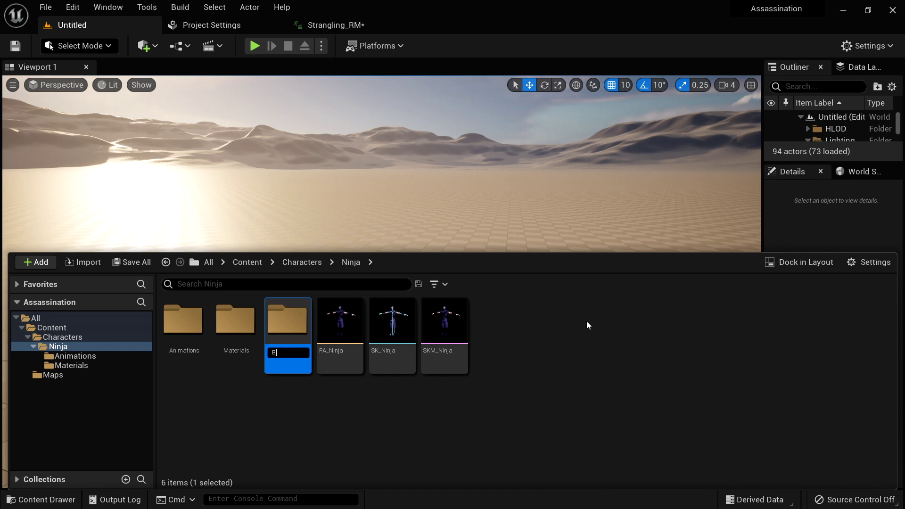
type("lueprints")
key("Return")
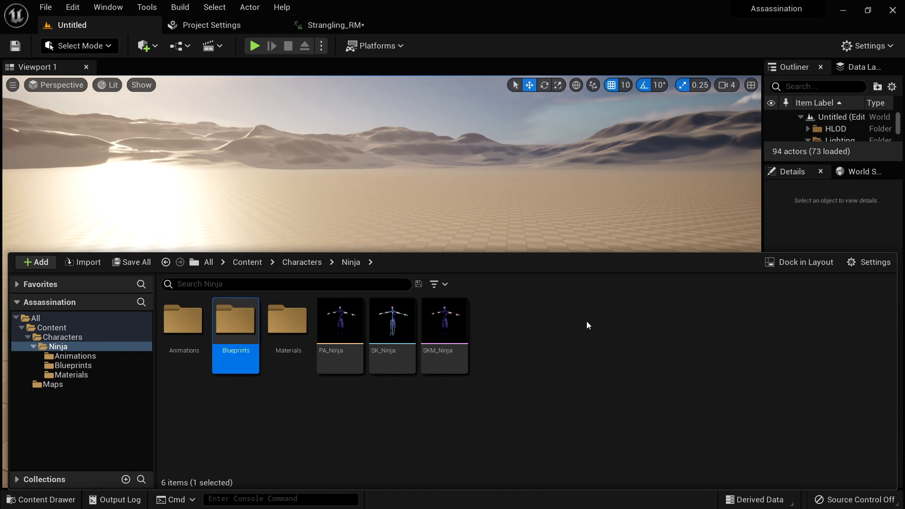
- Create a Blueprint class based on Character in the Blueprints folder, name it BP_Ninja, and open it for editing
double_click(237, 332)
right_click(254, 307)
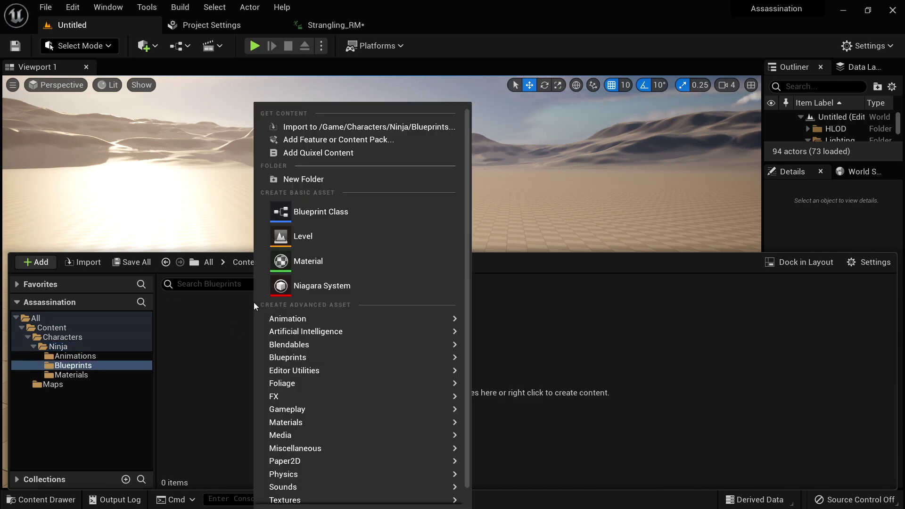
left_click(350, 210)
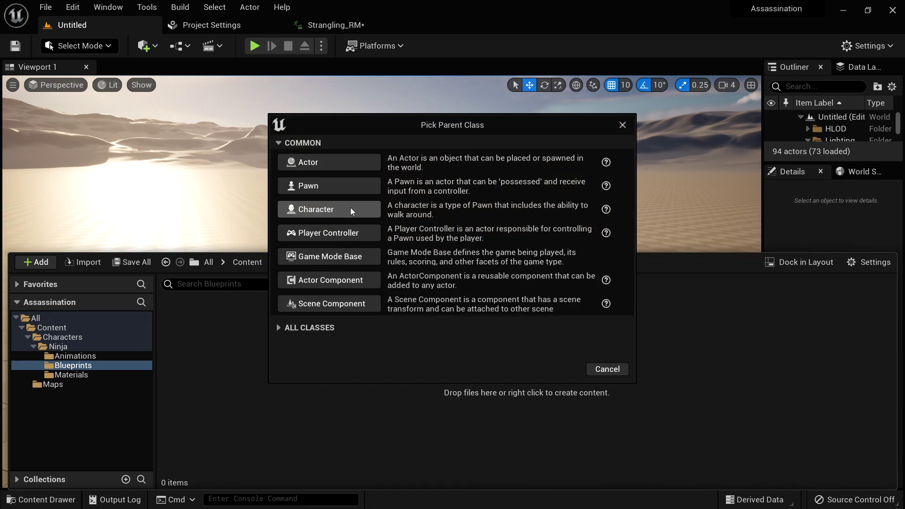
left_click(325, 210)
type("BP_Ninja")
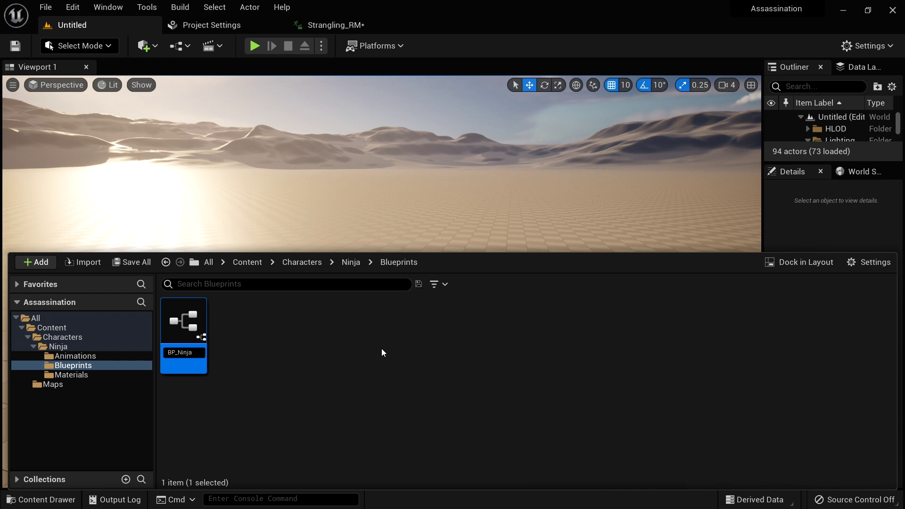
key("Return")
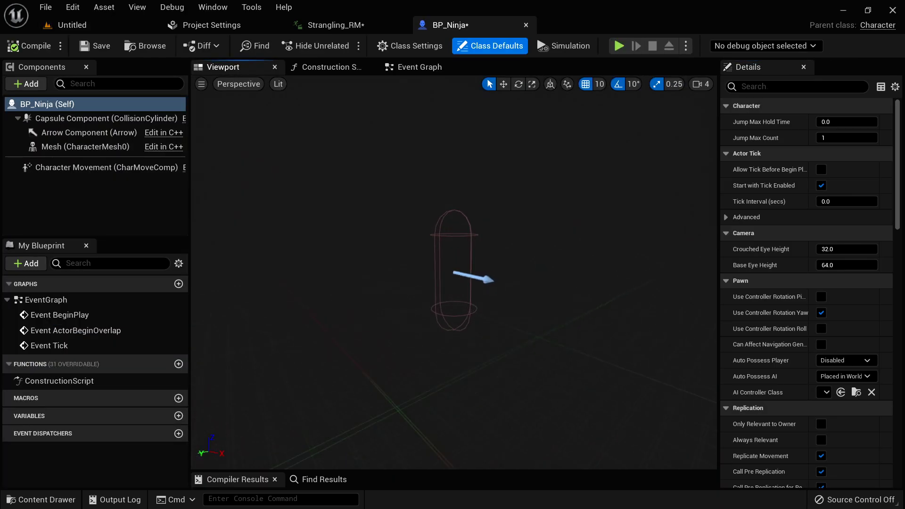
- Assign the SKM_Ninja skeletal mesh to the character's Mesh component, with more room given to its details
left_click(85, 147)
left_click_drag(720, 294, 563, 295)
left_click(858, 395)
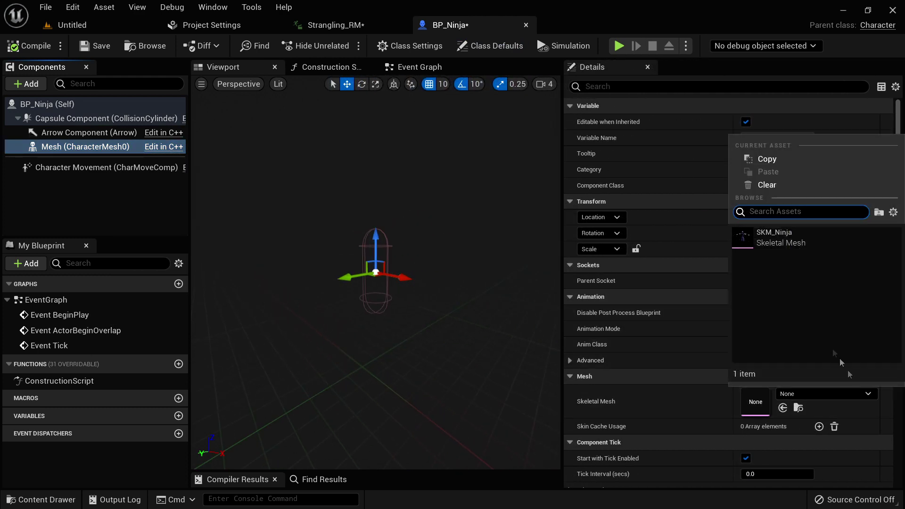
left_click(787, 235)
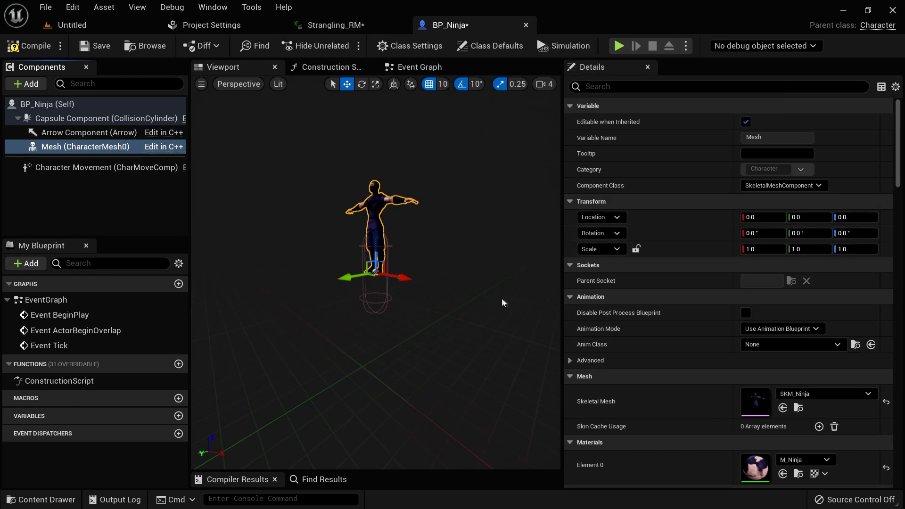
- Rotate the ninja mesh to about -90° around the Z axis so it faces along the forward arrow
scroll(469, 267, "up", 5)
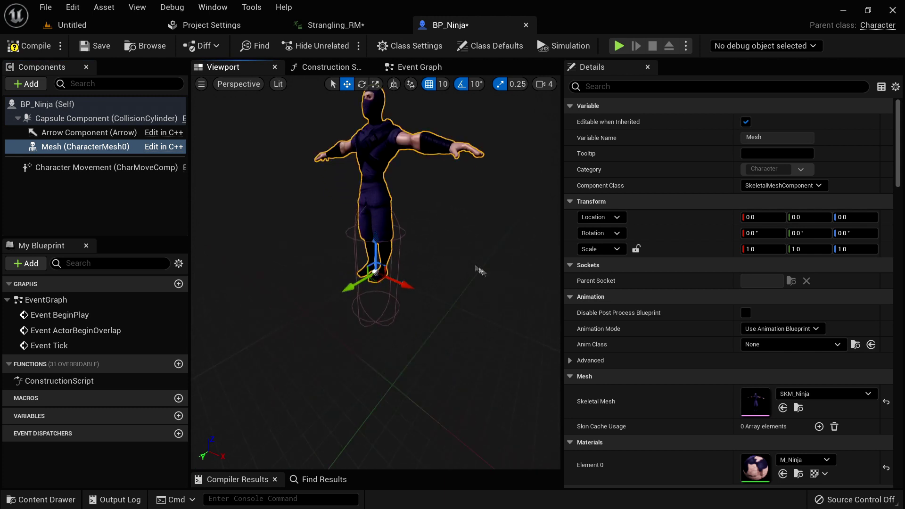
scroll(480, 270, "up", 5)
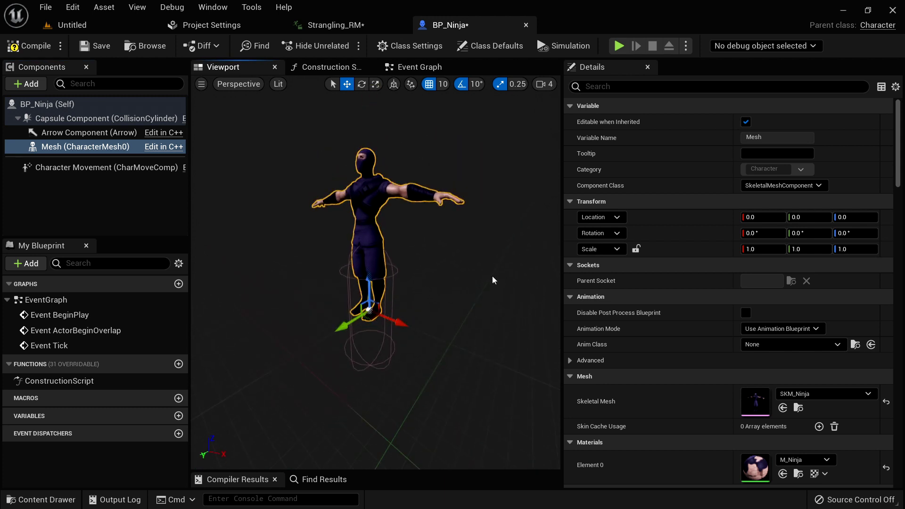
mouse_move(490, 282)
left_mouse_down("alt")
mouse_move(424, 279)
mouse_move(496, 279)
left_mouse_up("alt")
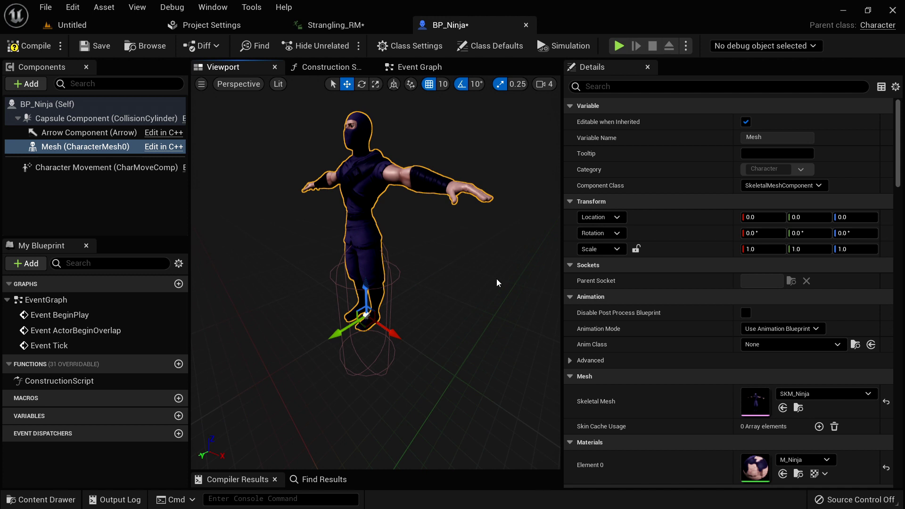
key("e")
left_click_drag(411, 336, 408, 257)
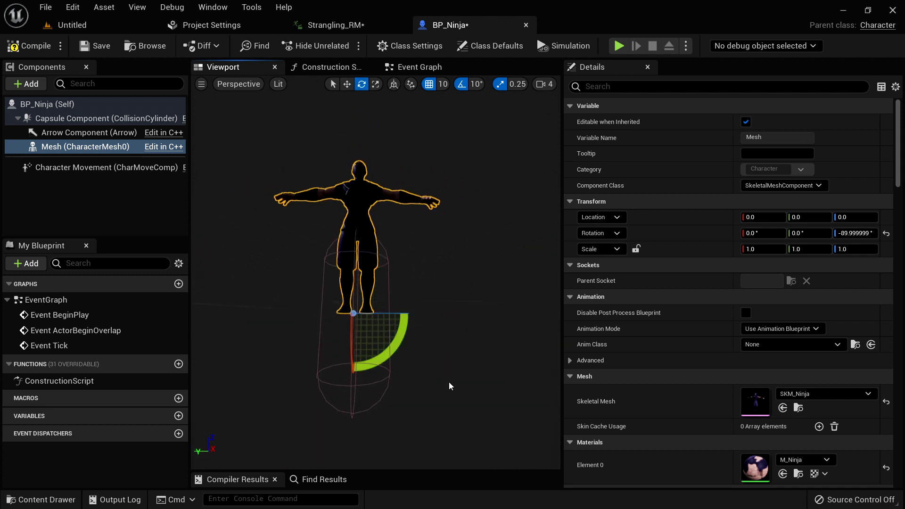
- Lower the ninja mesh to a Z location of about -84.8, with grid snapping turned off, to seat it inside the capsule
key("w")
left_click_drag(358, 274, 359, 363)
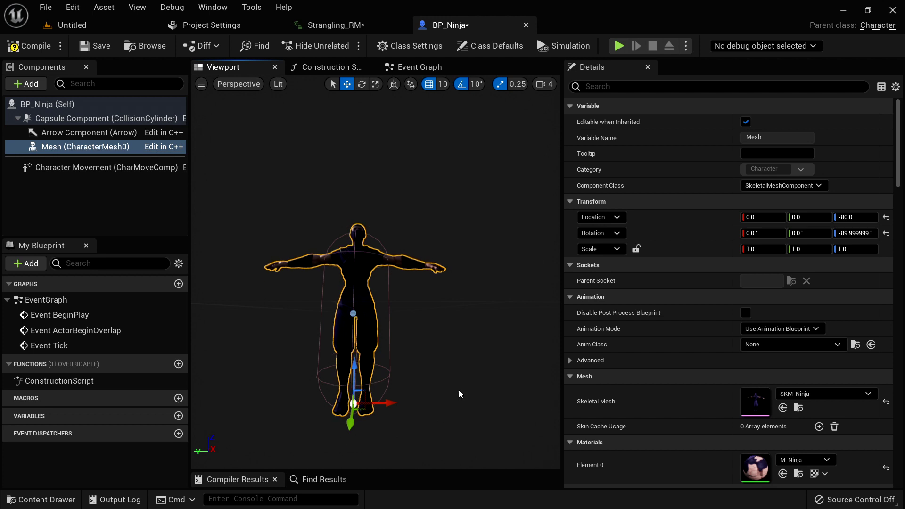
scroll(463, 393, "up", 3)
key("q")
right_click_drag(463, 392, 453, 401)
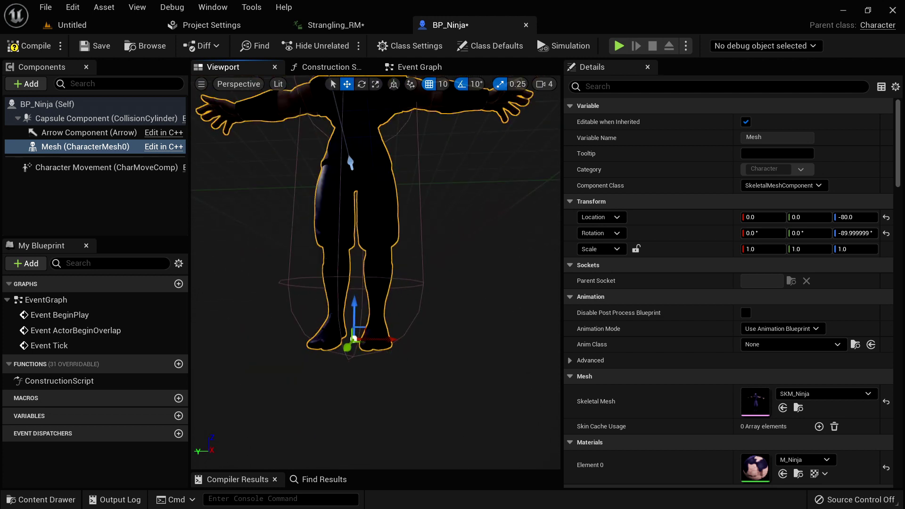
left_click(429, 84)
left_click_drag(355, 306, 355, 317)
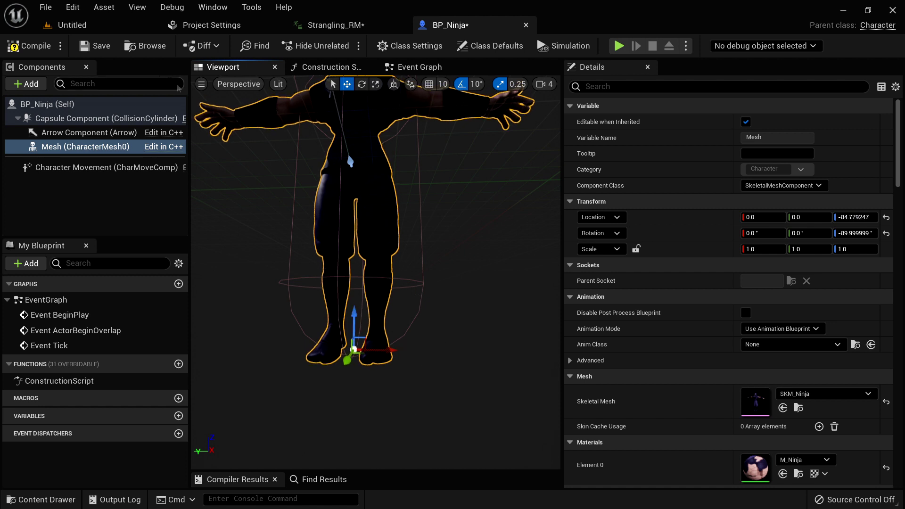
- Compile the BP_Ninja blueprint and widen the viewport area
left_click(33, 45)
left_click_drag(458, 267, 458, 302)
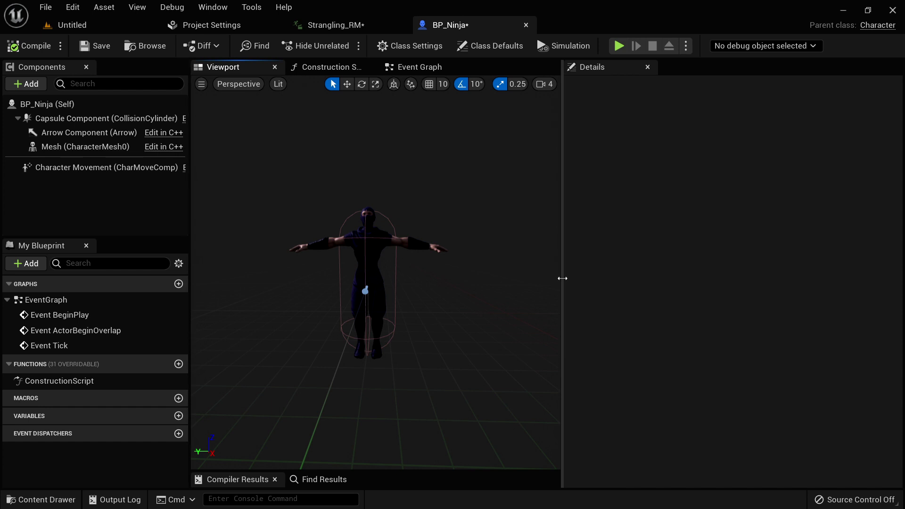
left_click_drag(562, 279, 596, 279)
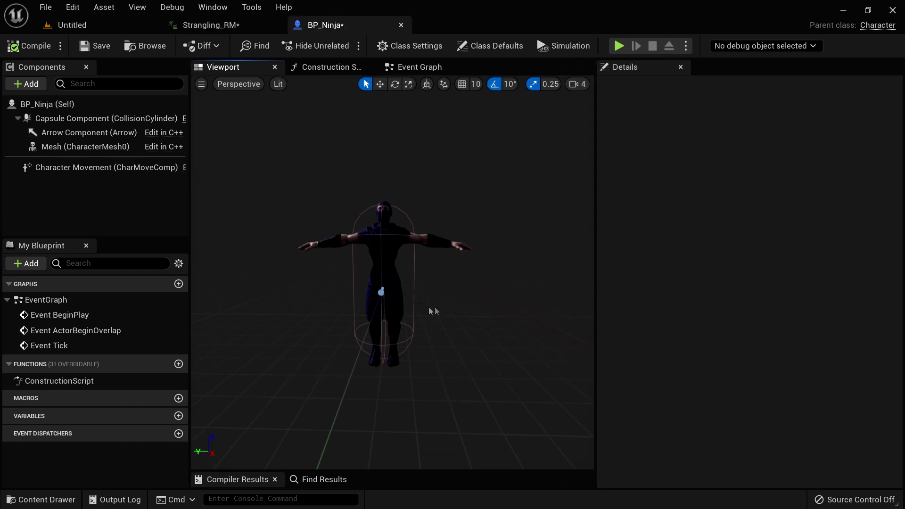
mouse_move(430, 309)
right_mouse_down()
mouse_move(431, 321)
mouse_move(430, 310)
right_mouse_up()
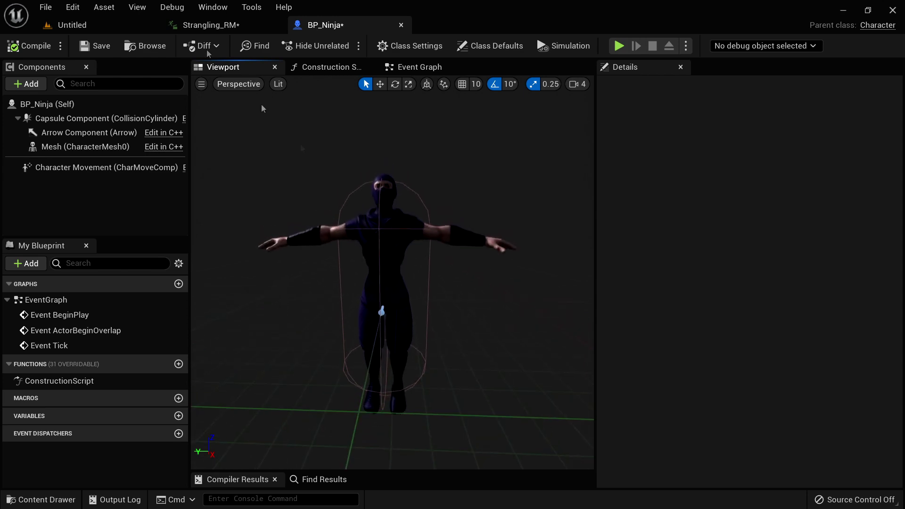
- Open the engine's Input settings in the Project Settings
left_click(73, 7)
left_click(150, 162)
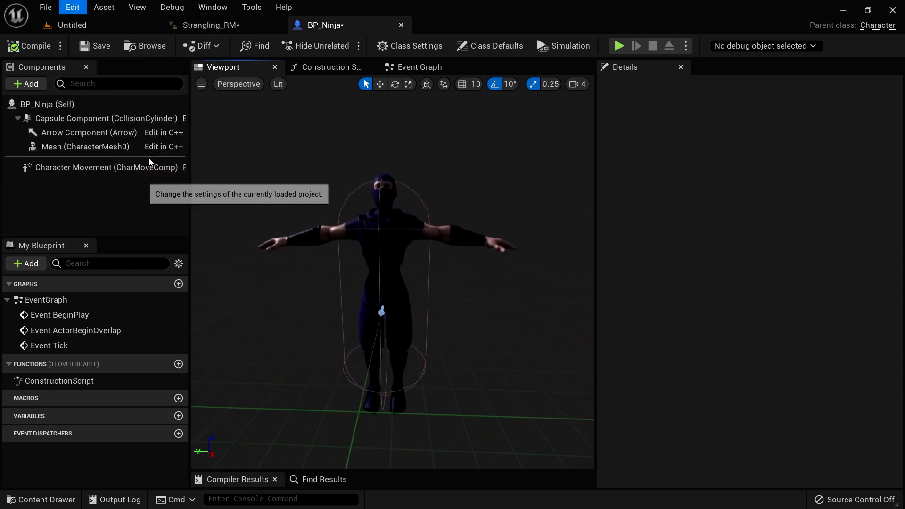
scroll(103, 234, "down", 3)
left_click(31, 394)
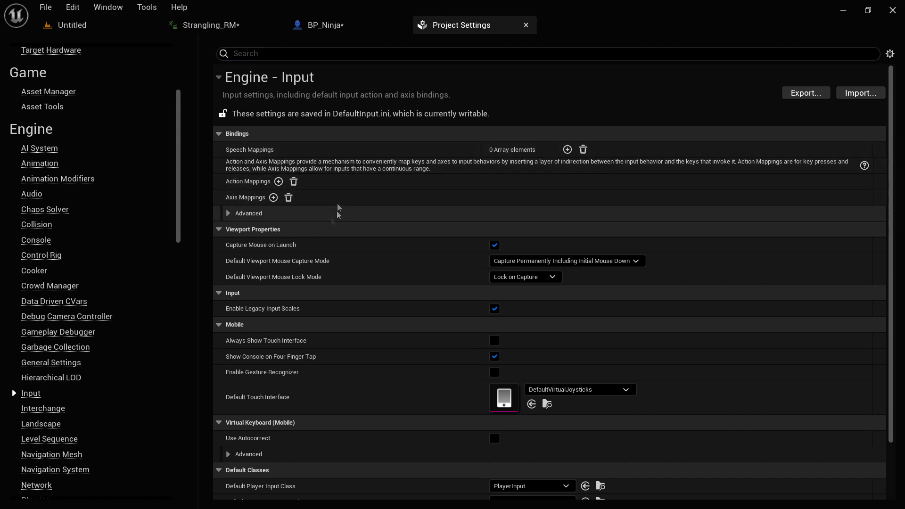
- Add an axis mapping named Move Forward/Backward
left_click(274, 197)
left_click(219, 198)
left_click(264, 214)
key("BackSpace")
type("Move For")
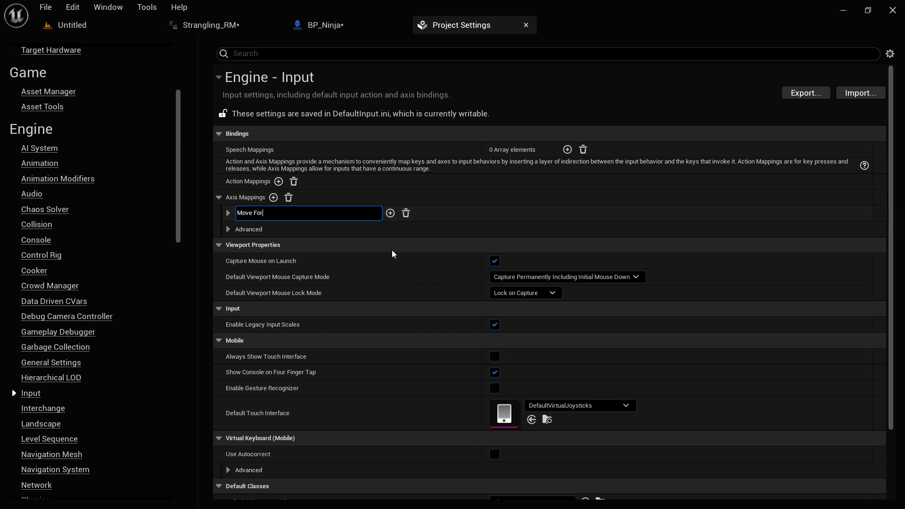
type("ward/Backward")
key("Return")
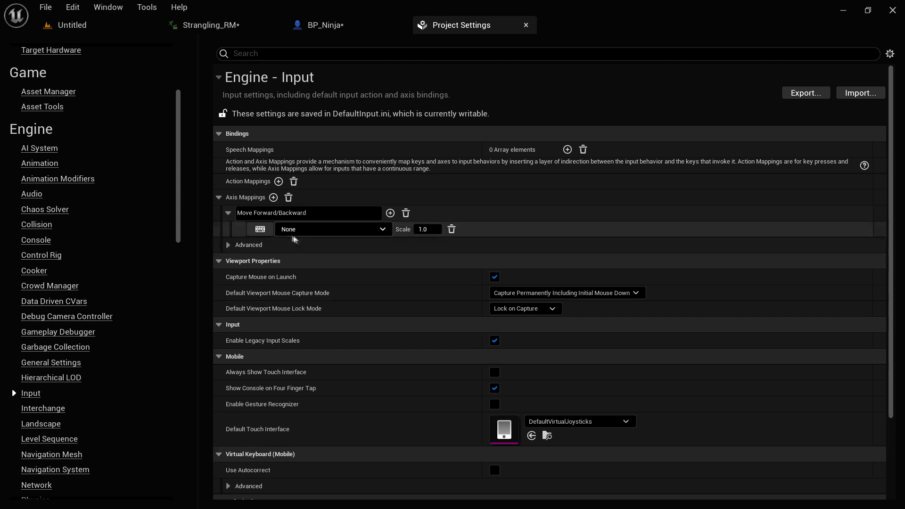
- Bind Move Forward/Backward to the W key at scale 1.0 and the S key at scale -1.0
left_click(260, 230)
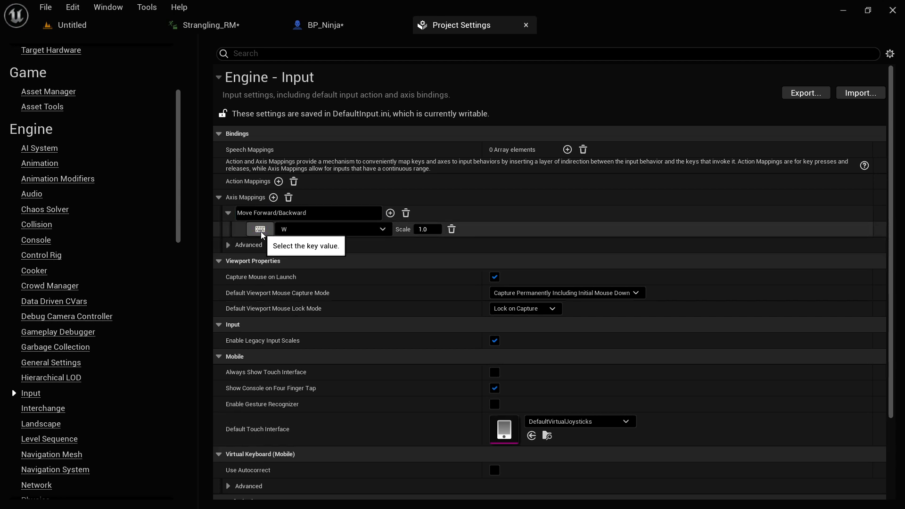
key("w")
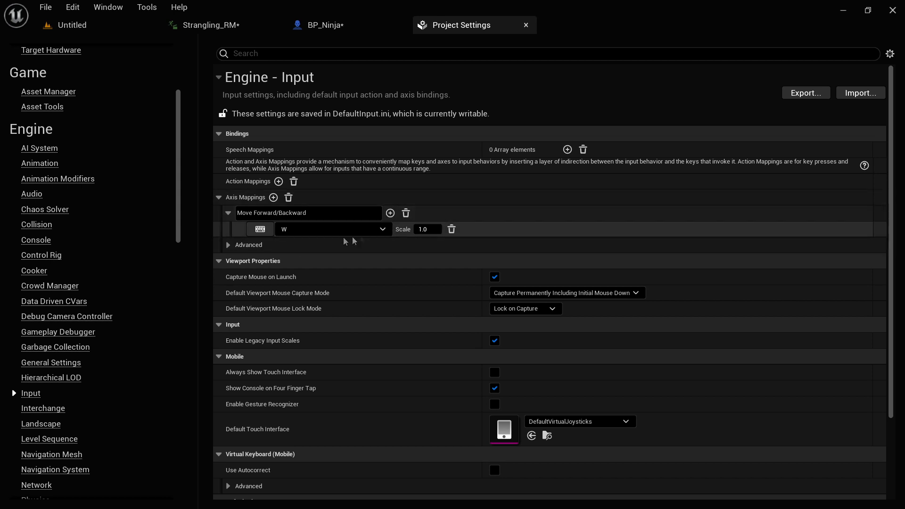
left_click(391, 213)
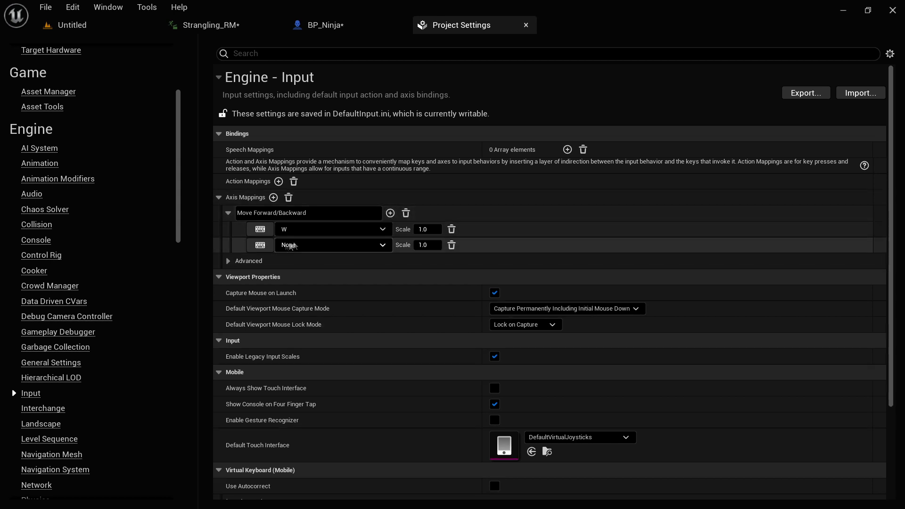
left_click(263, 245)
key("s")
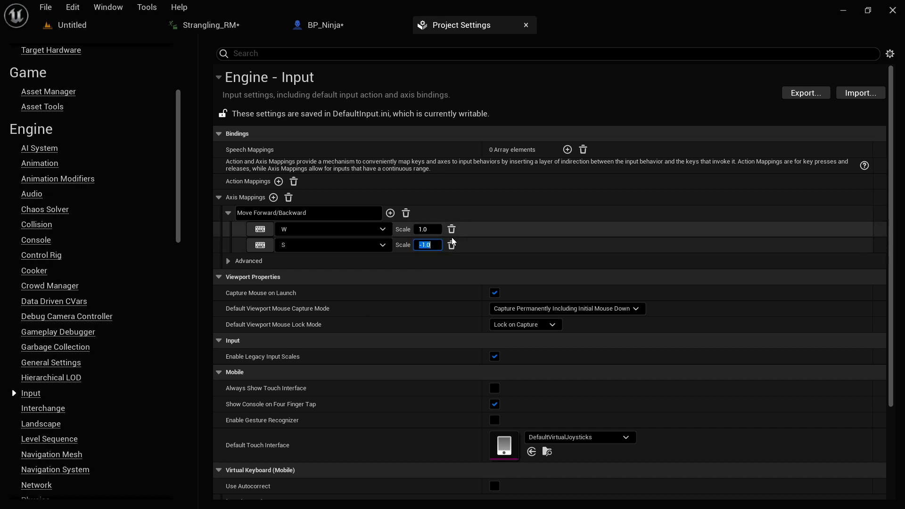
- Add a Move Right/Left axis mapping bound to the D key at scale 1.0 and the A key at scale -1.0
left_click(274, 198)
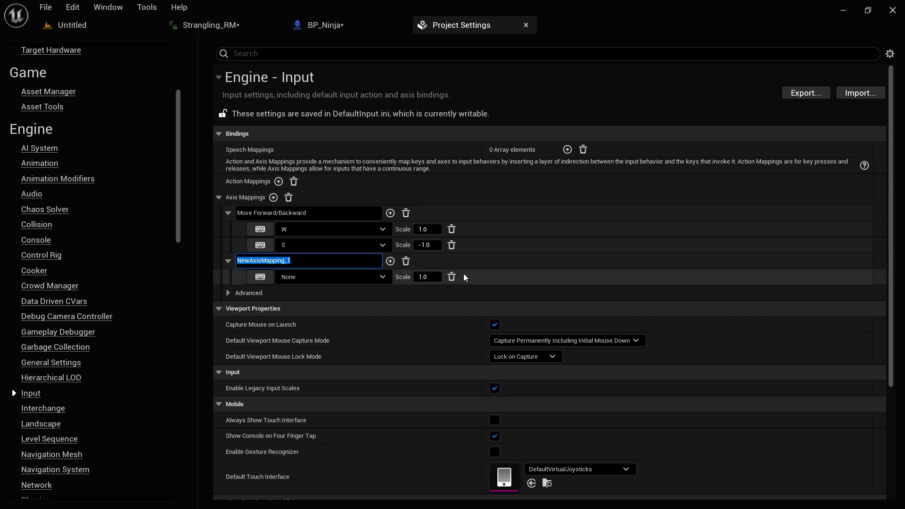
type("Move Right/Left")
key("Return")
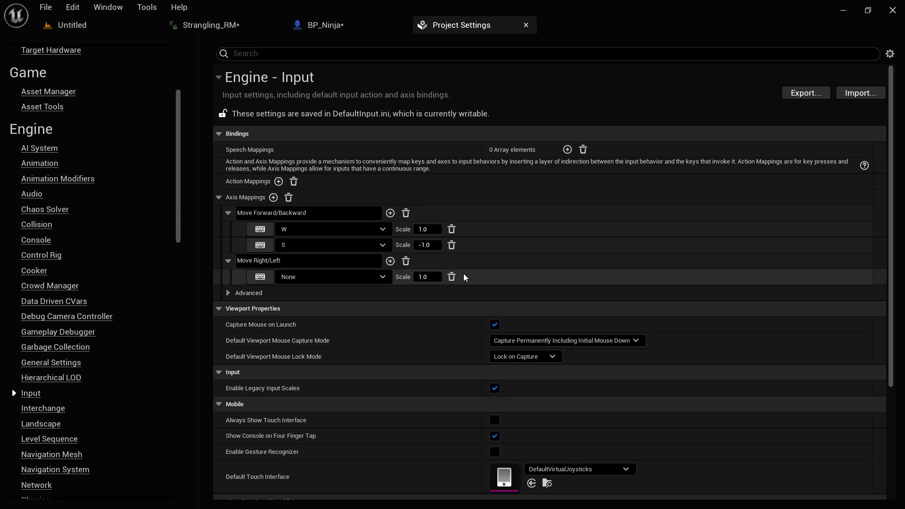
left_click(261, 277)
key("d")
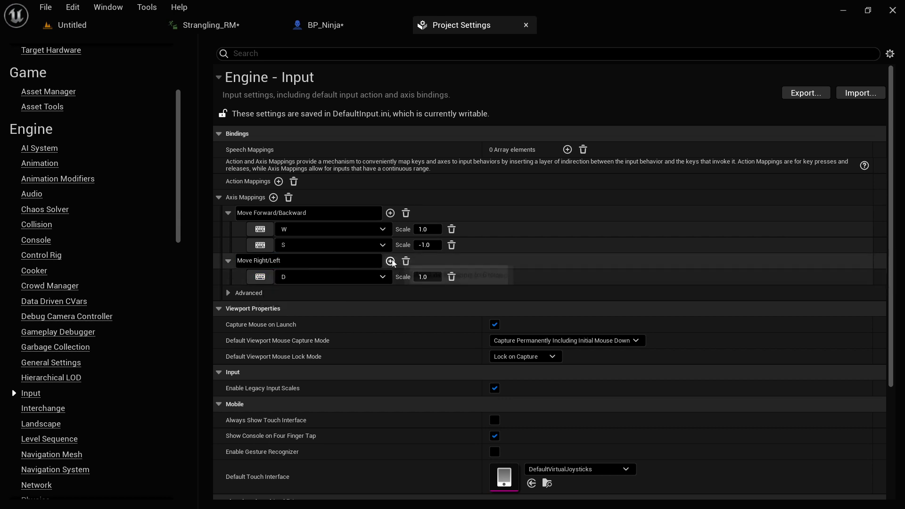
left_click(391, 261)
left_click(260, 293)
key("a")
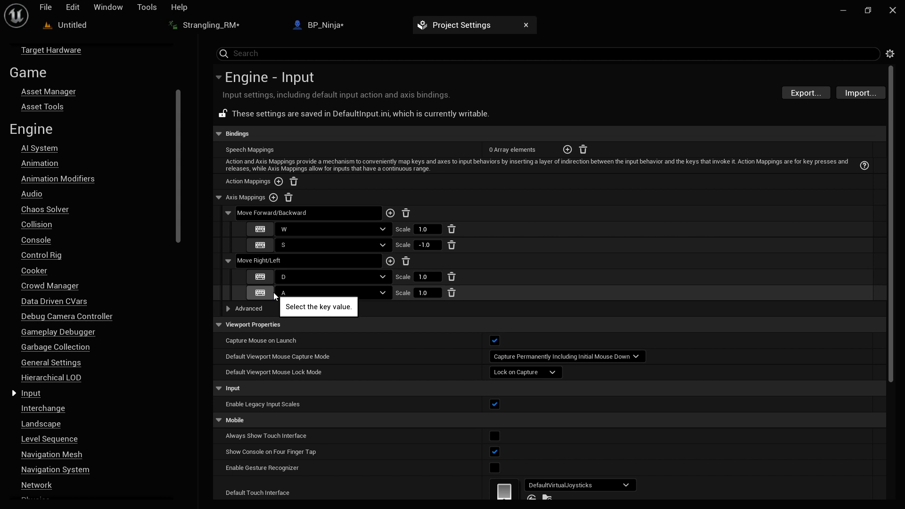
left_click(428, 293)
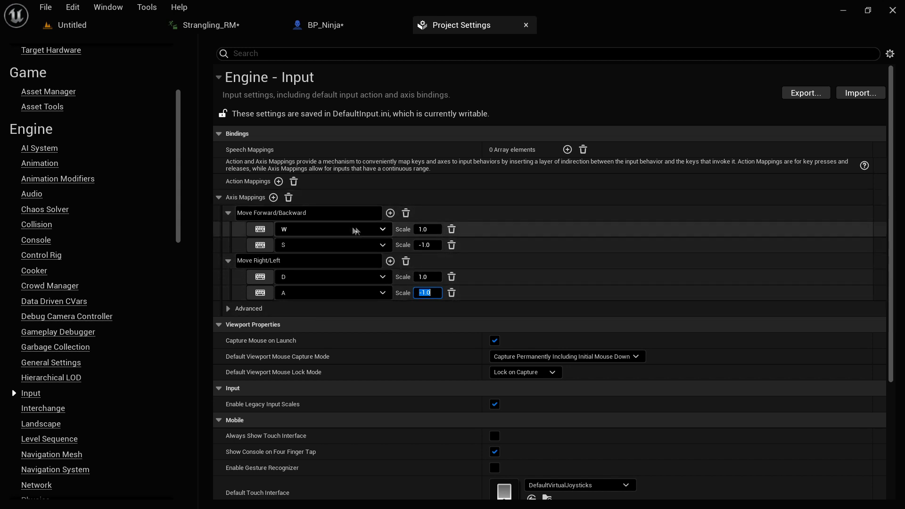
- Add a Turn axis mapping bound to Mouse X
left_click(273, 197)
left_click(289, 309)
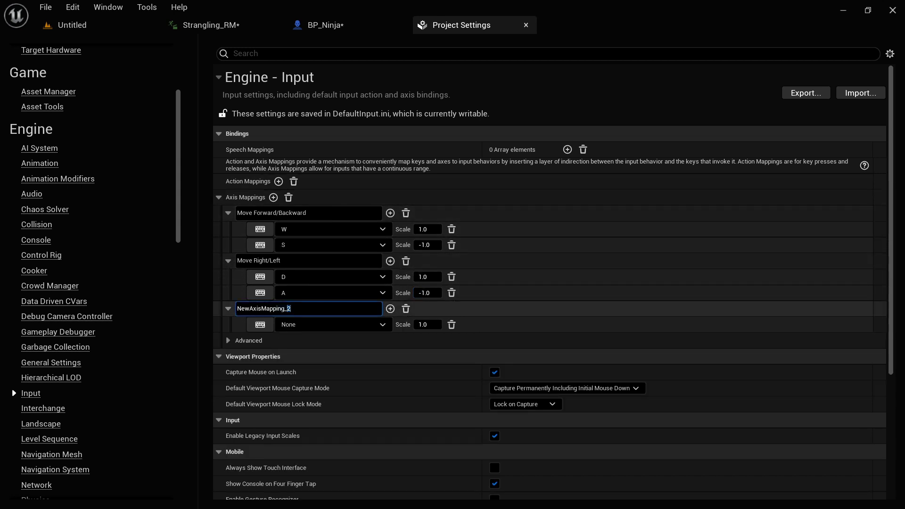
type("Turn")
key("Return")
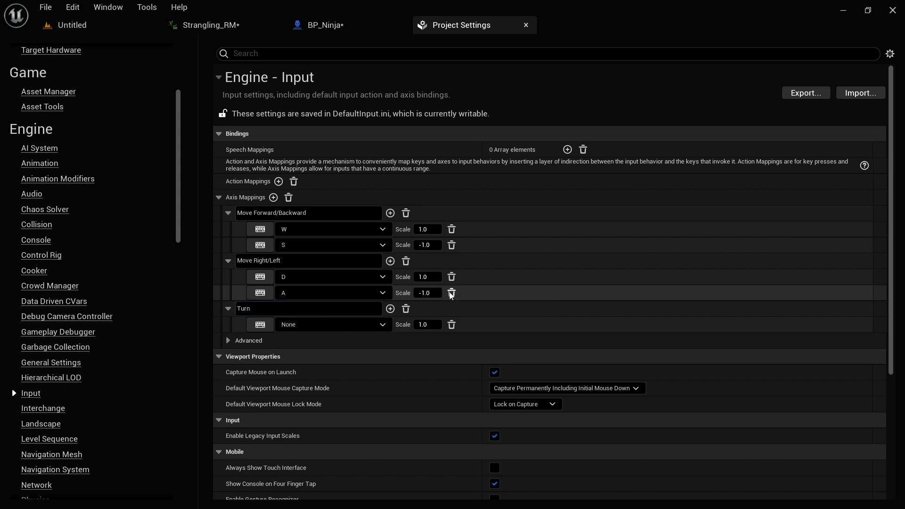
left_click(384, 325)
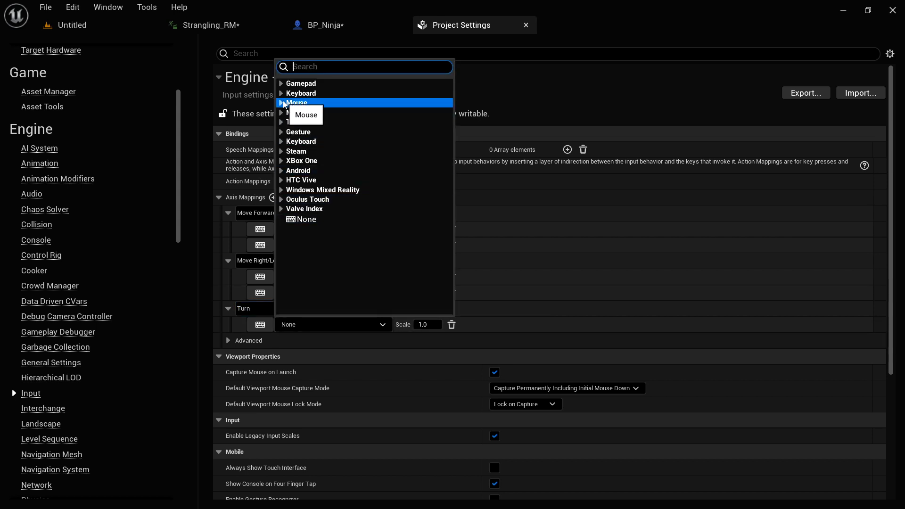
left_click(285, 104)
left_click(339, 114)
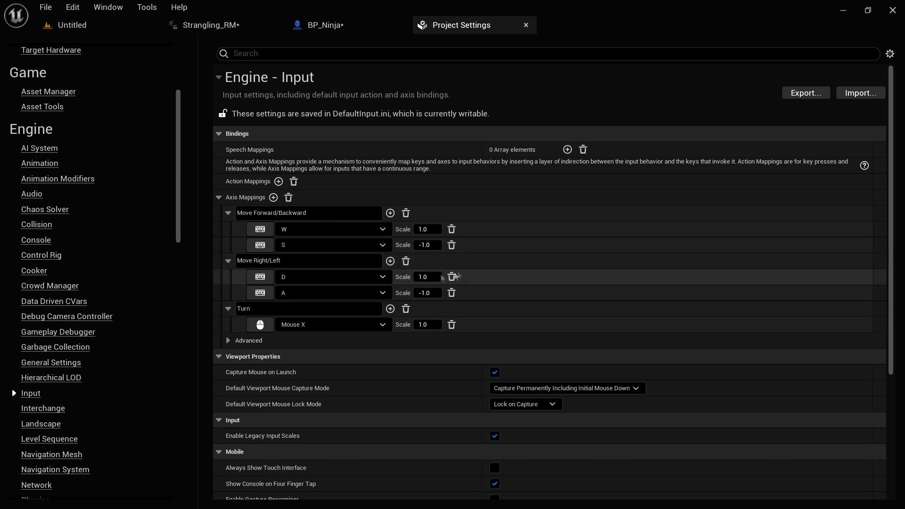
- Add a LookUp axis mapping bound to Mouse Y with a scale of -1.0
left_click(273, 198)
left_click(312, 341)
type("LookUp")
key("Return")
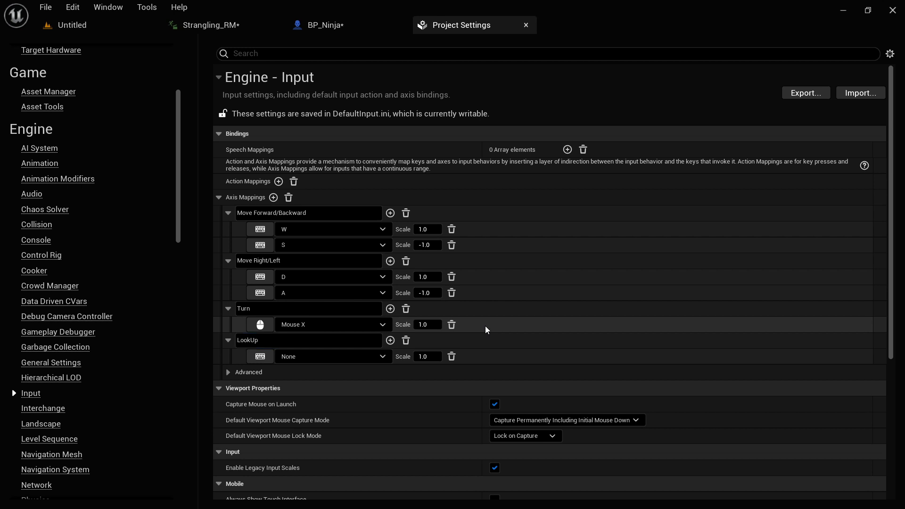
left_click(382, 357)
left_click(297, 134)
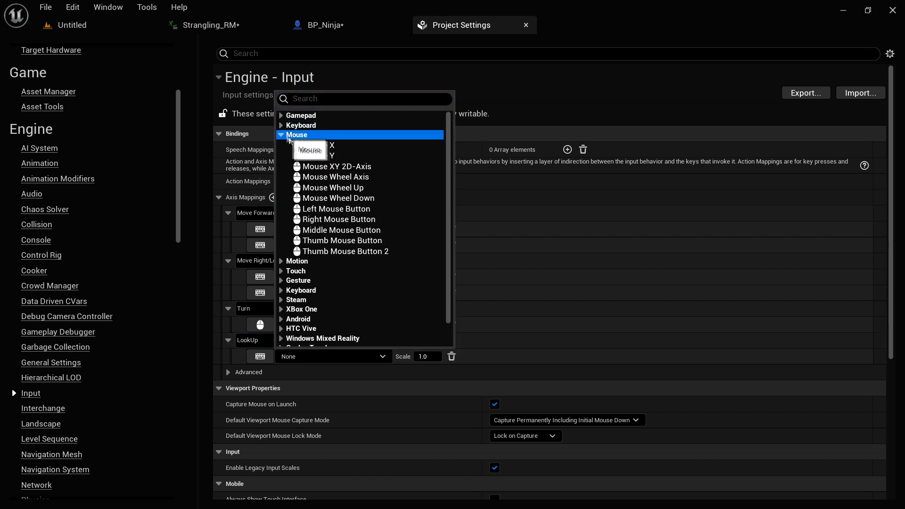
left_click(306, 154)
type("-1.0")
key("Return")
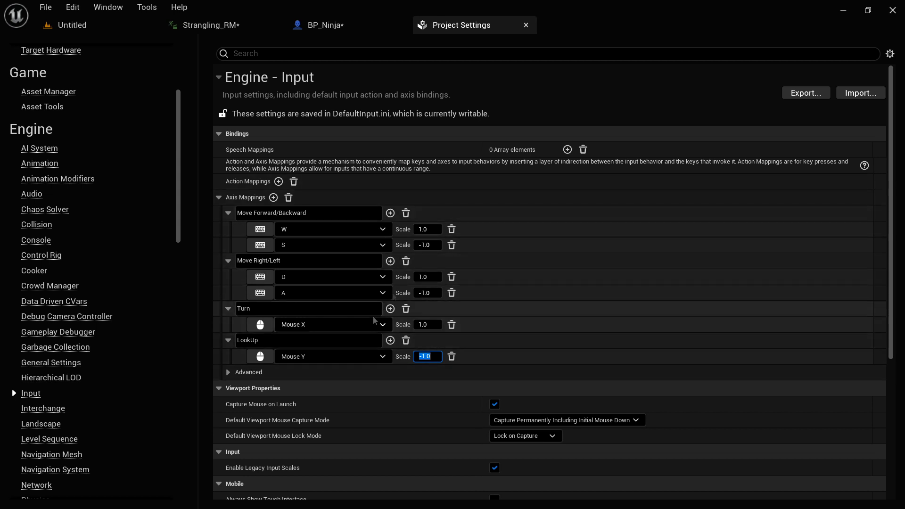
left_click(427, 356)
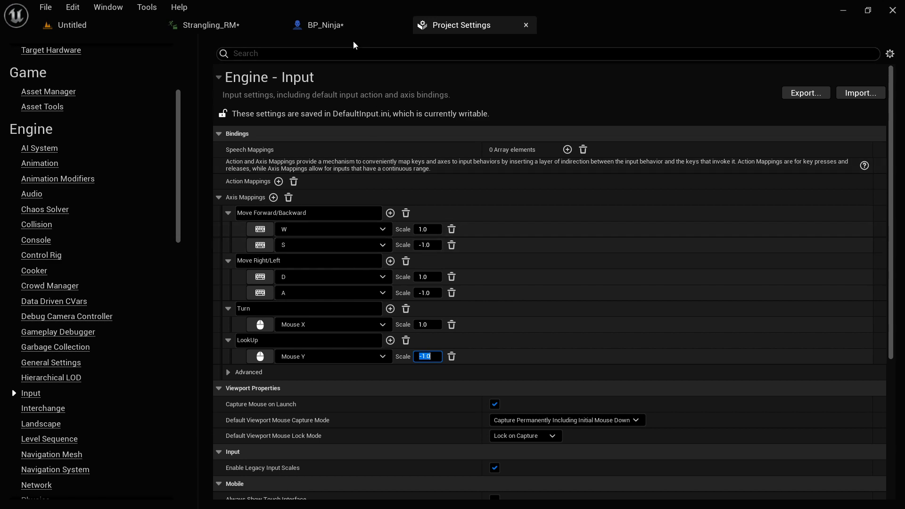
- Delete the three default event nodes from the Event Graph of BP_Ninja
left_click(330, 25)
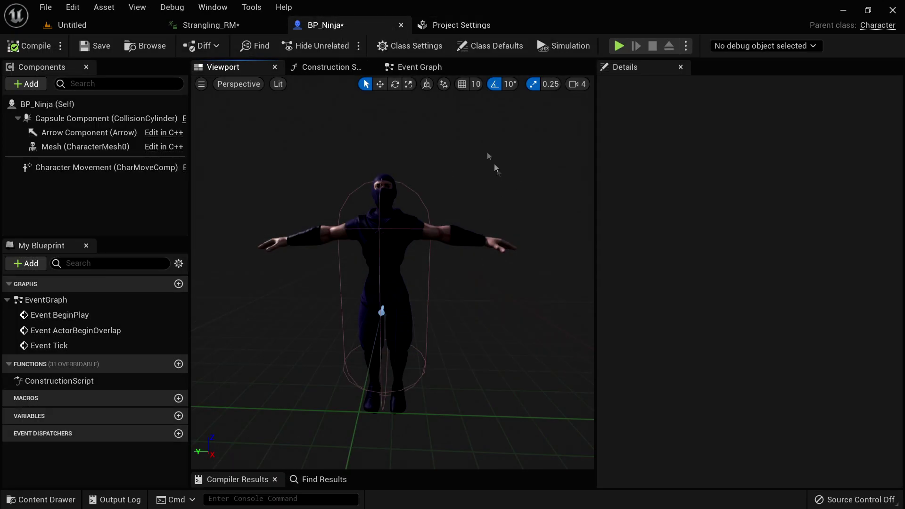
left_click(422, 67)
left_click_drag(423, 408, 261, 178)
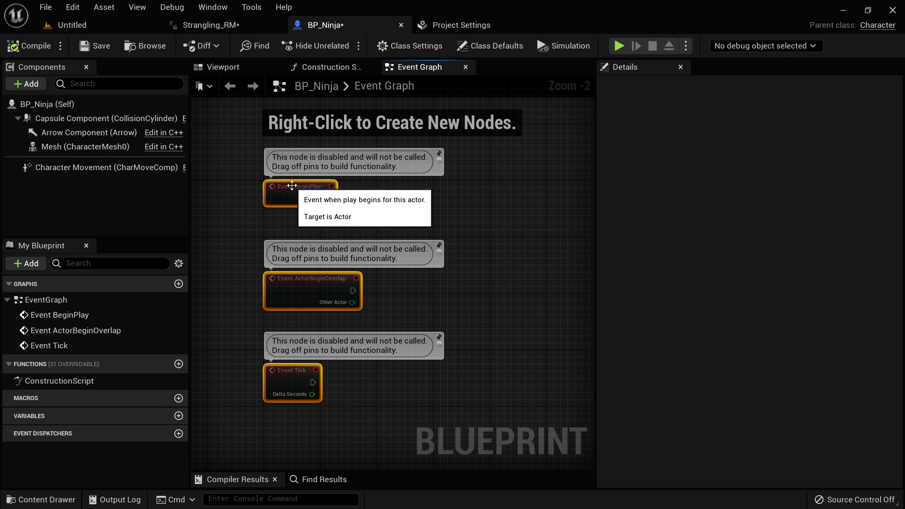
key("Delete")
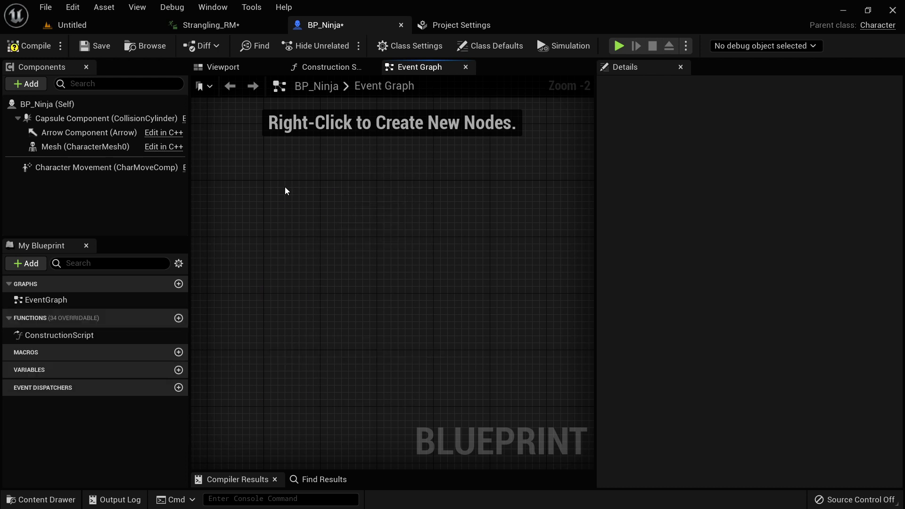
- Add the Move Forward/Backward input axis event to the empty Event Graph
right_click(286, 190)
type("move d")
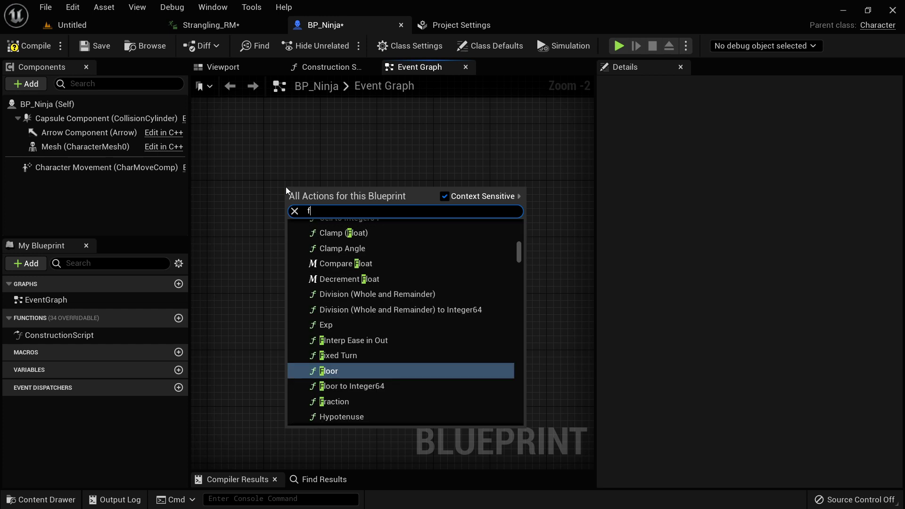
key("BackSpace")
type("forwar")
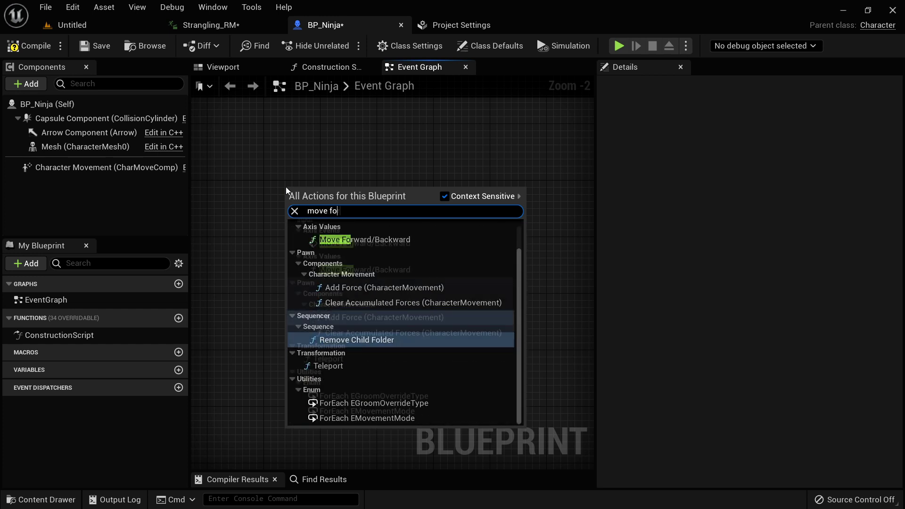
left_click(417, 249)
right_click_drag(441, 249, 392, 247)
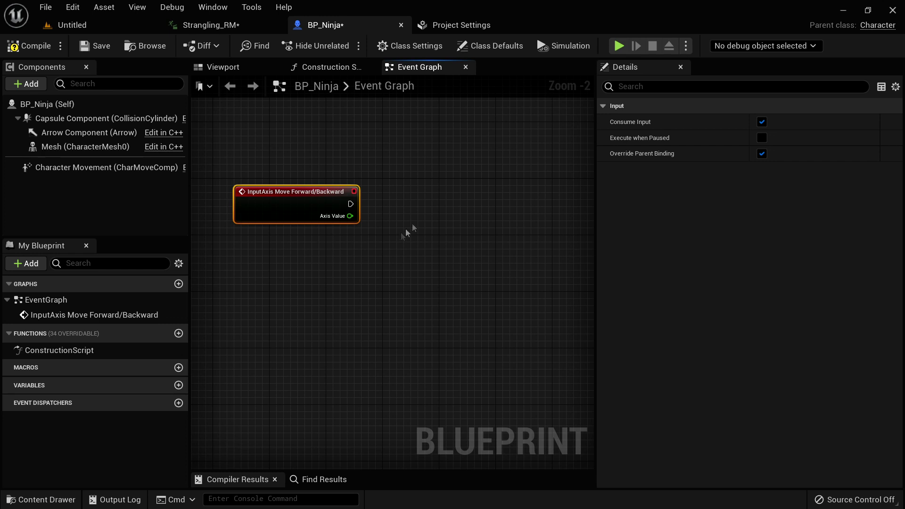
- Add an Add Movement Input node and feed the Move Forward/Backward Axis Value into its Scale Value
right_click(470, 195)
type("add move")
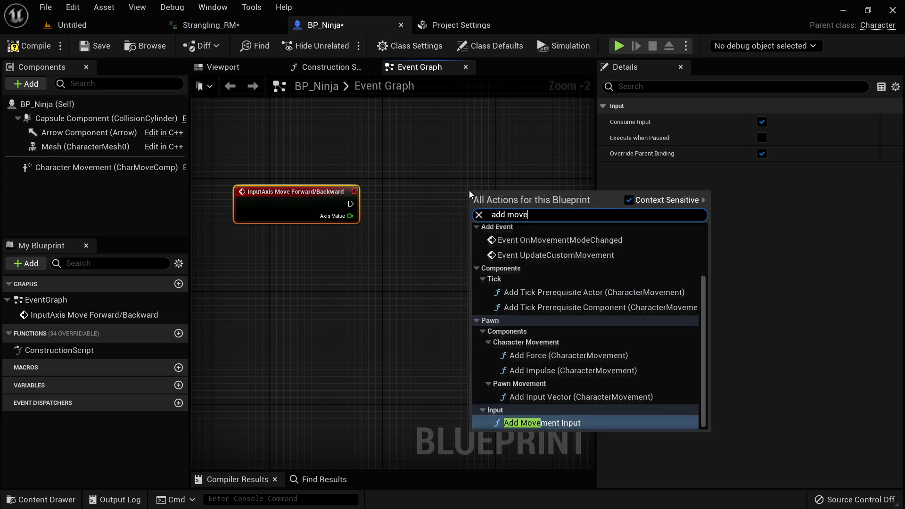
type("ment input")
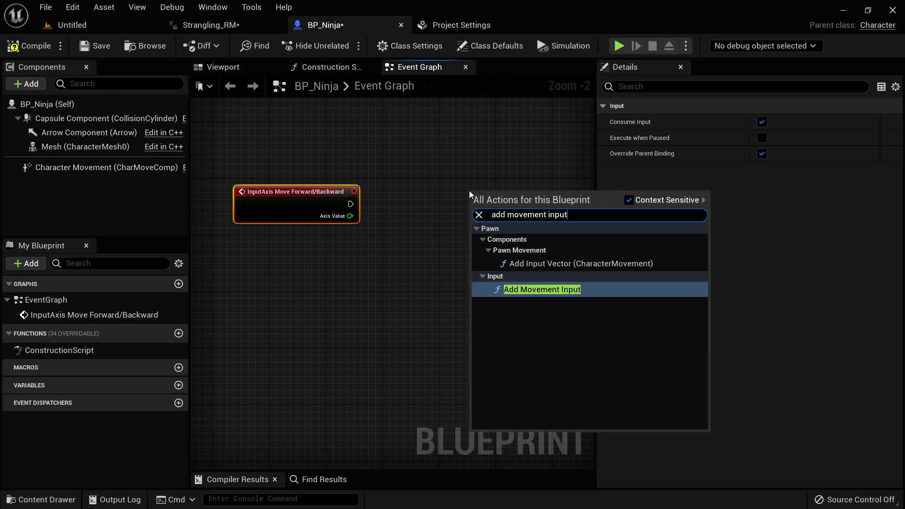
left_click(546, 290)
right_click_drag(542, 321, 523, 295)
left_click_drag(333, 190, 485, 241)
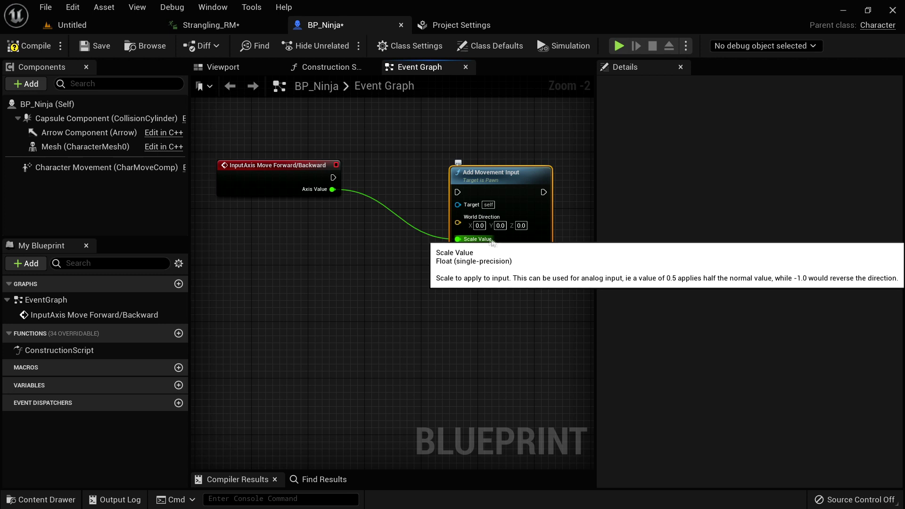
right_click_drag(646, 298, 603, 296)
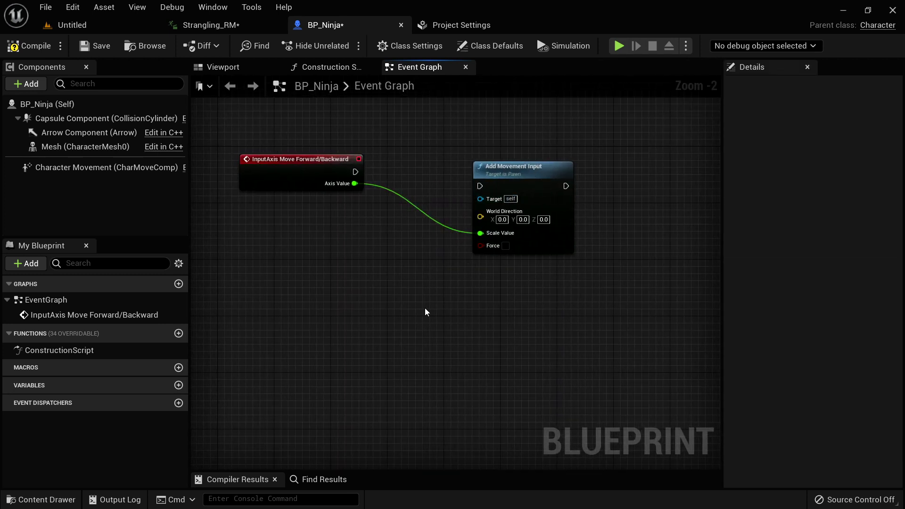
- Add a Get Control Rotation node below the input axis event and split its Return Value into roll, pitch and yaw
right_click(282, 310)
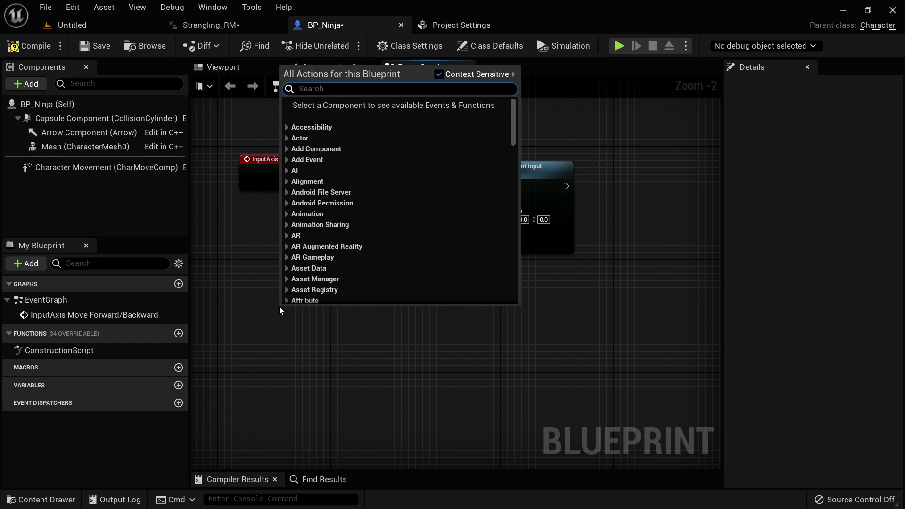
type("get control rotation")
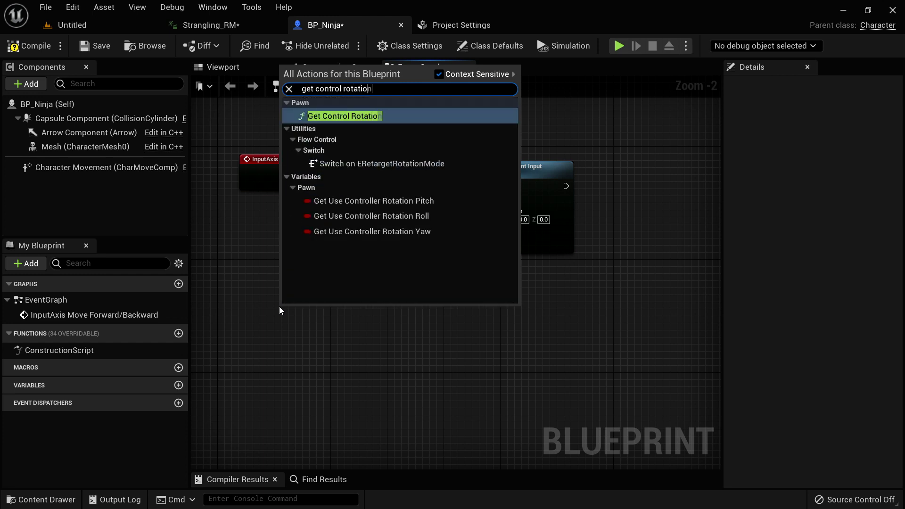
key("Return")
left_click_drag(365, 320, 330, 298)
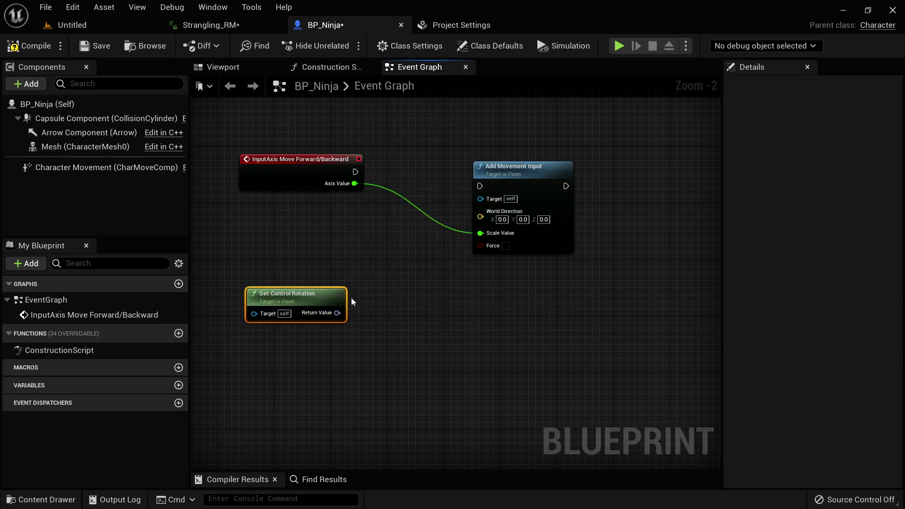
right_click(337, 314)
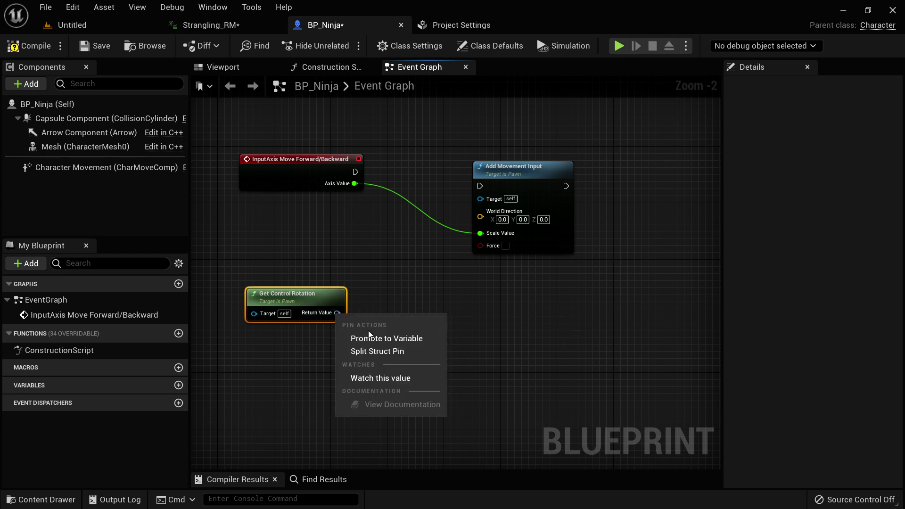
left_click(384, 352)
- Add the Math Vector version of Get Forward Vector beside the Get Control Rotation node
left_click_drag(355, 332, 427, 325)
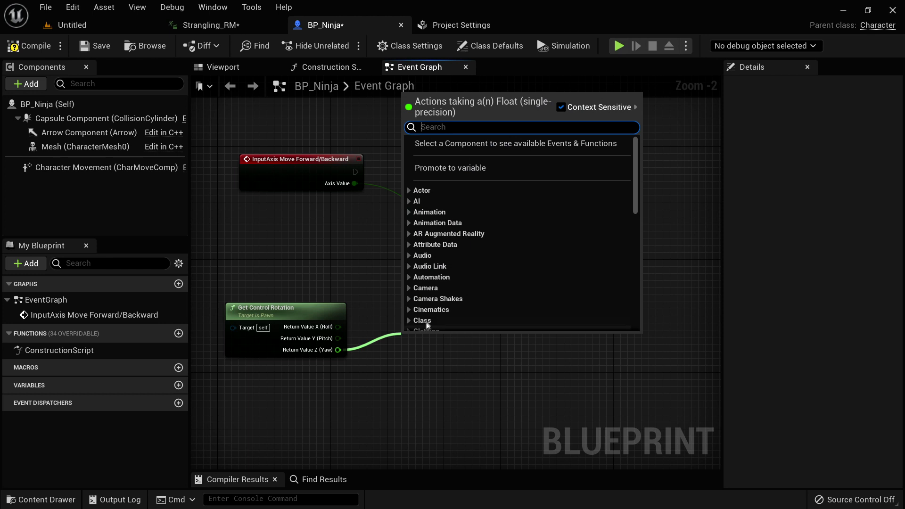
left_click(429, 350)
right_click(424, 330)
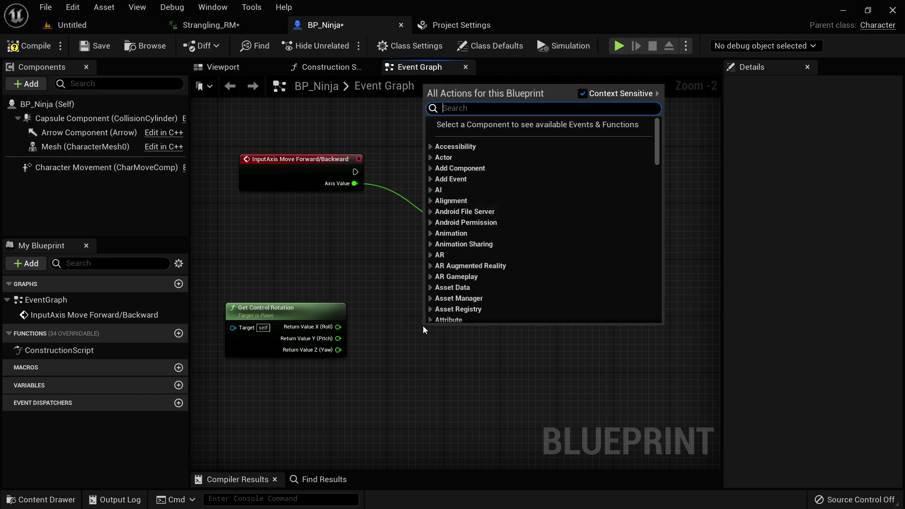
type("get for ward vector")
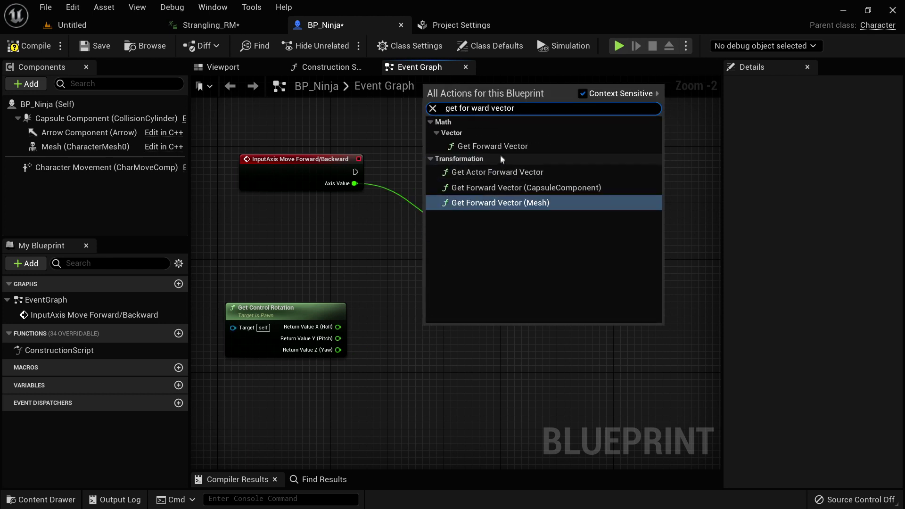
left_click(503, 149)
right_click_drag(499, 308, 541, 253)
scroll(491, 251, "up", 2)
mouse_move(572, 293)
left_mouse_down()
mouse_move(558, 264)
mouse_move(568, 286)
left_mouse_up()
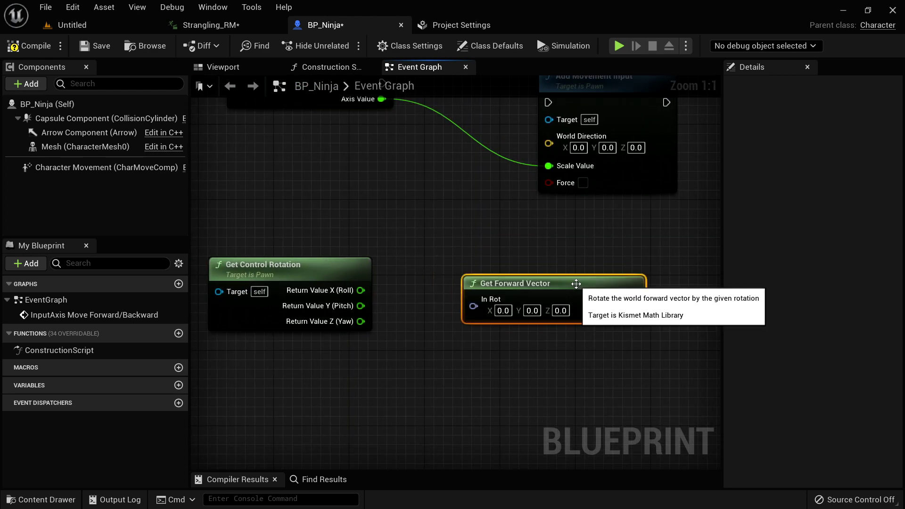
right_click_drag(530, 341, 488, 343)
scroll(488, 343, "down", 2)
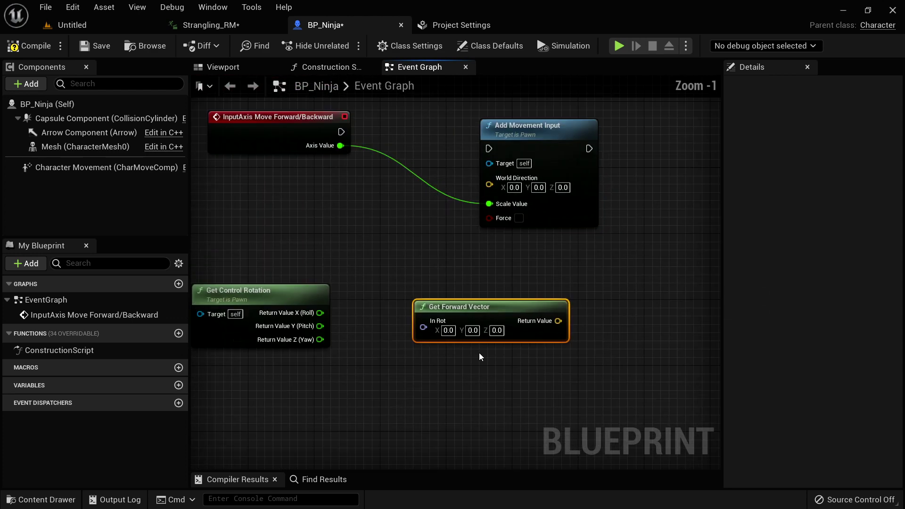
right_click(457, 377)
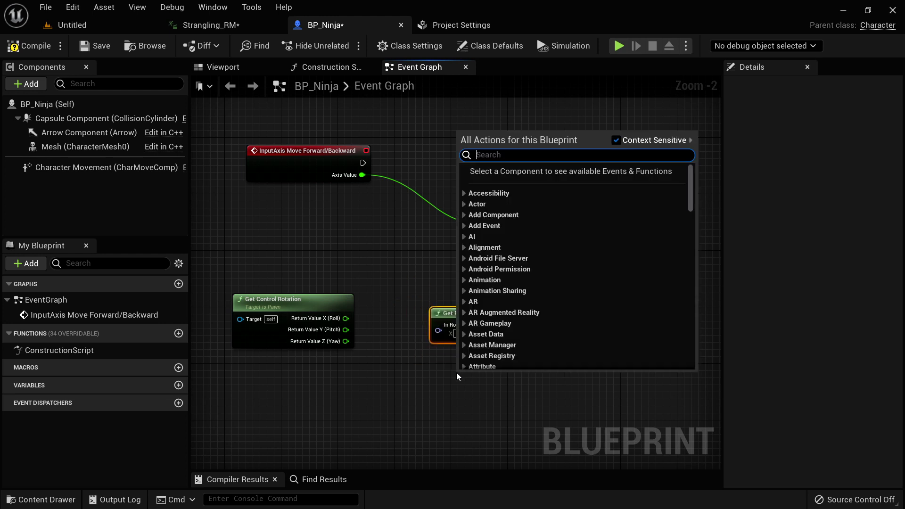
type("get actor forward")
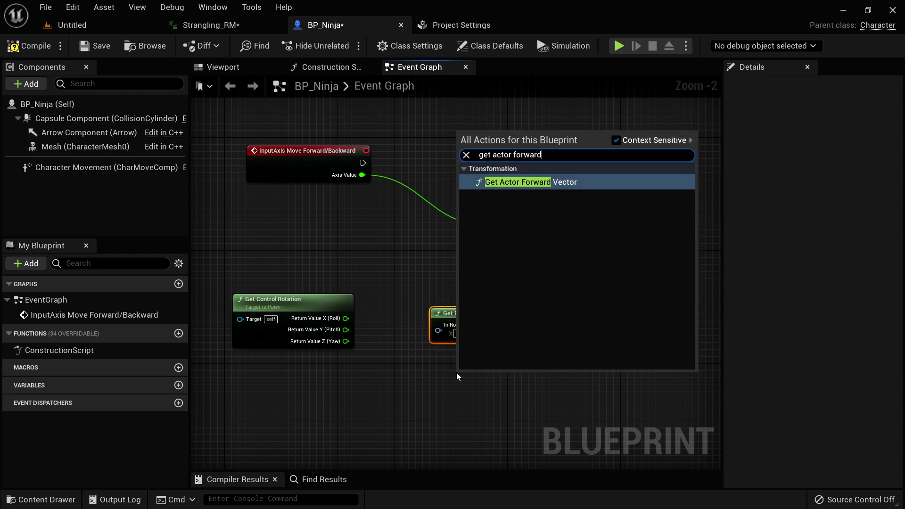
key("Return")
mouse_move(527, 386)
left_mouse_down()
mouse_move(523, 401)
mouse_move(514, 385)
left_mouse_up()
right_click_drag(583, 385, 572, 358)
scroll(572, 350, "up", 2)
right_click_drag(572, 348, 591, 347)
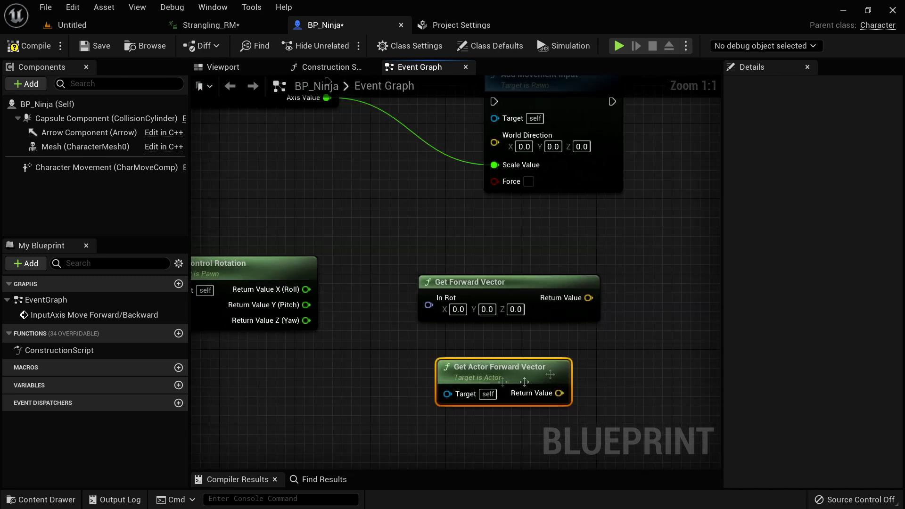
key("Delete")
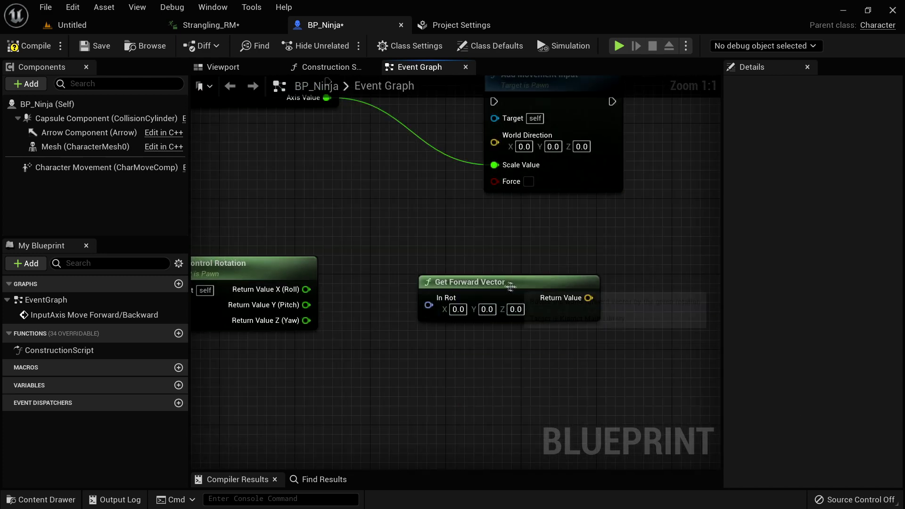
- Split the In Rot input of the Get Forward Vector node into separate roll, pitch and yaw pins
left_click(495, 282)
right_click_drag(537, 343, 523, 377)
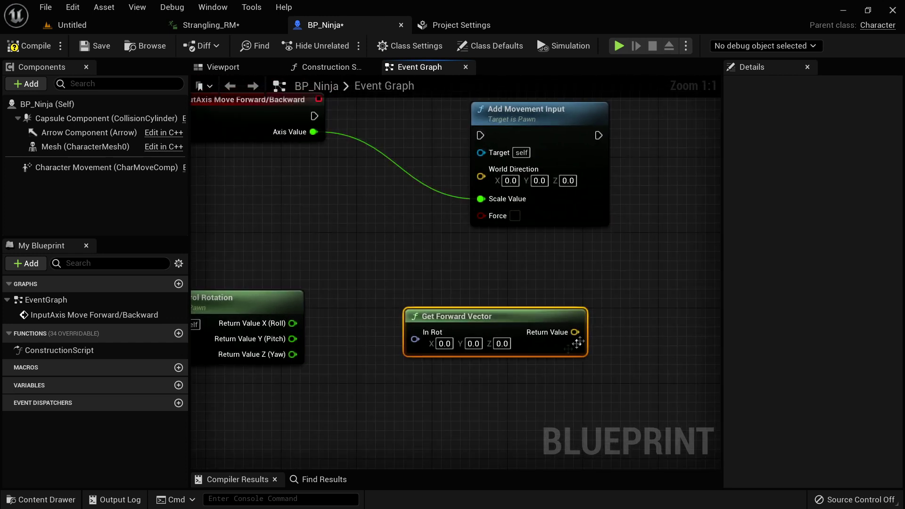
left_click_drag(592, 316, 607, 287)
mouse_move(554, 316)
left_mouse_down()
mouse_move(535, 318)
mouse_move(545, 317)
left_mouse_up()
right_click_drag(496, 385, 558, 374)
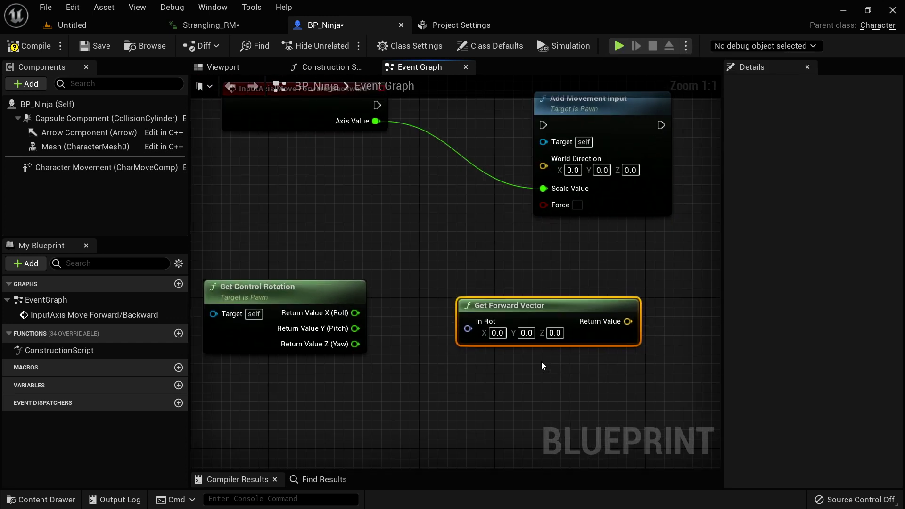
right_click(467, 329)
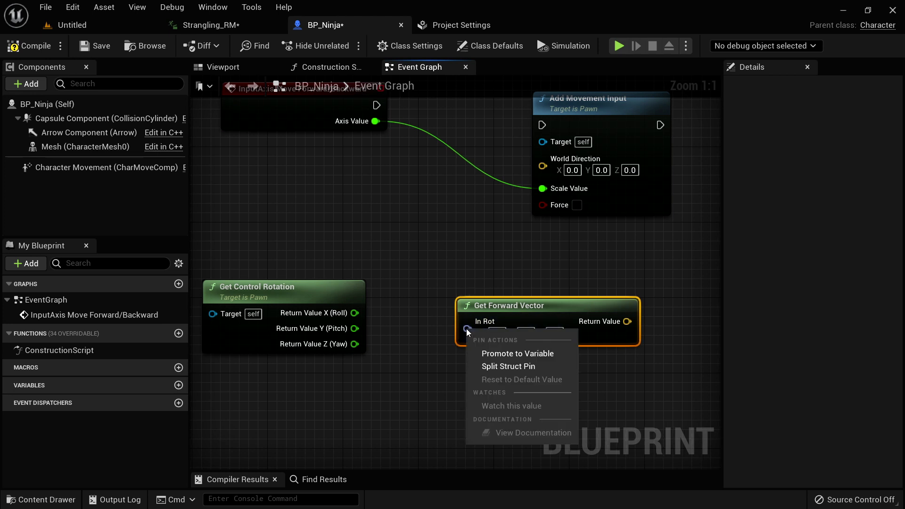
left_click(509, 366)
left_click_drag(526, 305, 536, 286)
right_click_drag(569, 367, 554, 381)
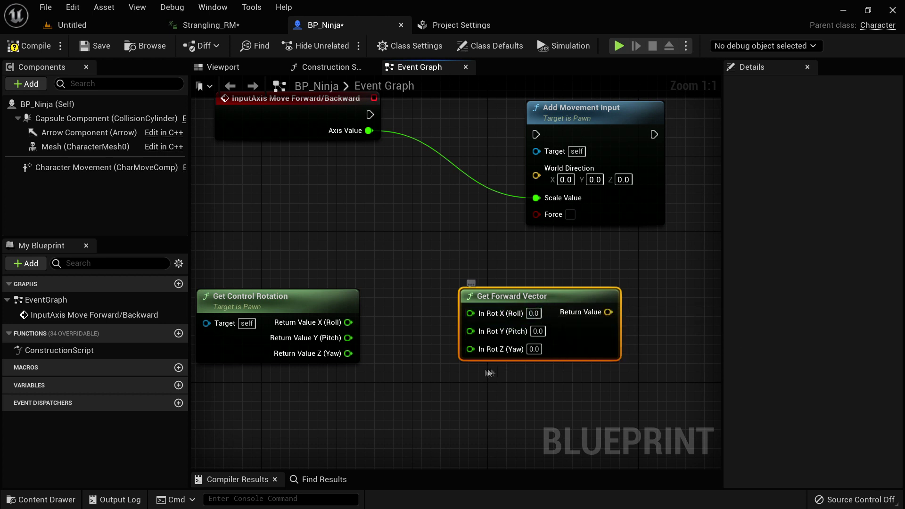
- Connect the yaw output of Get Control Rotation to the In Rot Z (Yaw) input of Get Forward Vector
right_click_drag(456, 366, 496, 351)
left_click_drag(359, 289, 359, 281)
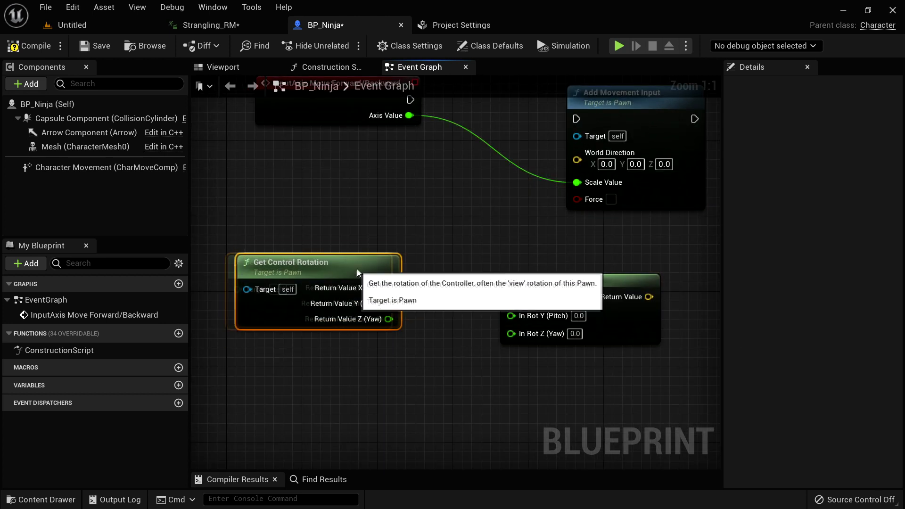
left_click_drag(389, 328, 512, 334)
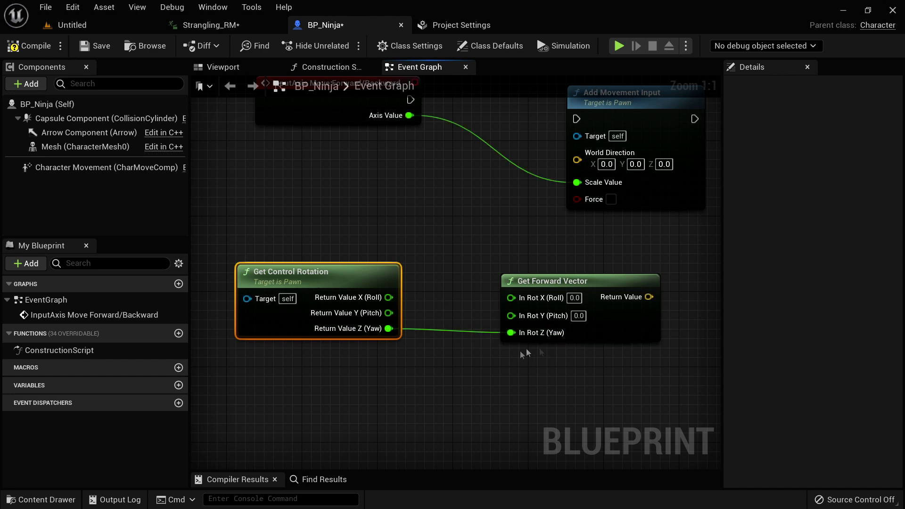
right_click_drag(588, 283, 563, 297)
left_click_drag(563, 297, 544, 288)
right_click_drag(491, 370, 480, 386)
left_click_drag(480, 386, 340, 320)
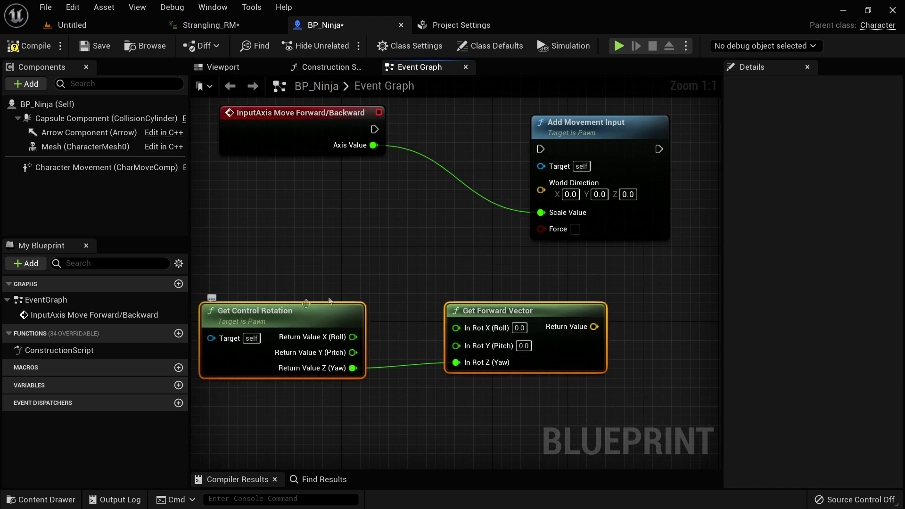
scroll(373, 343, "down", 1)
right_click_drag(394, 330, 418, 315)
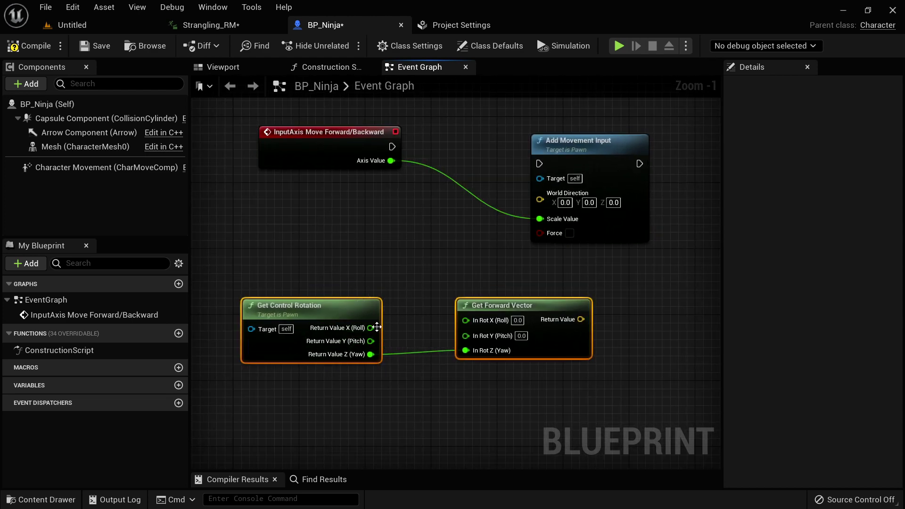
- Connect Get Forward Vector to World Direction on Add Movement Input, and link the axis event's execution output to that node
left_click(509, 309)
left_click_drag(581, 319, 540, 200)
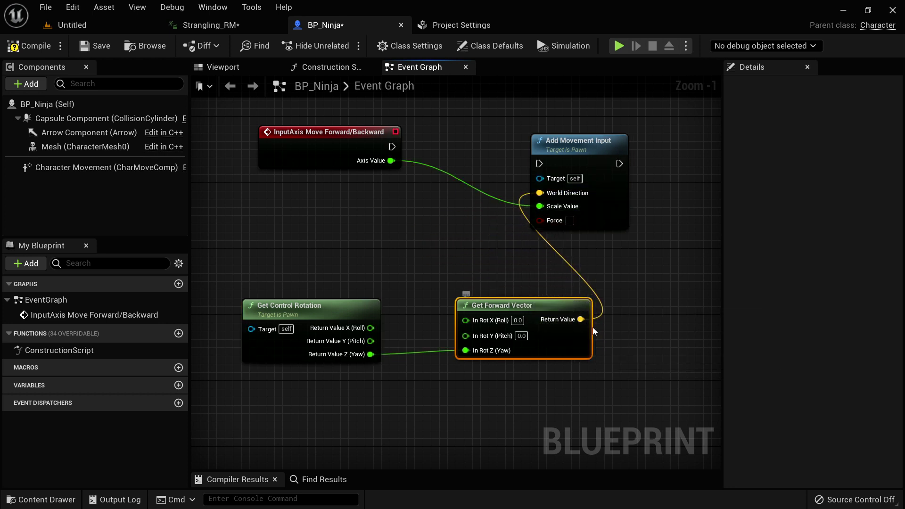
right_click_drag(581, 382, 573, 382)
left_click_drag(384, 147, 540, 170)
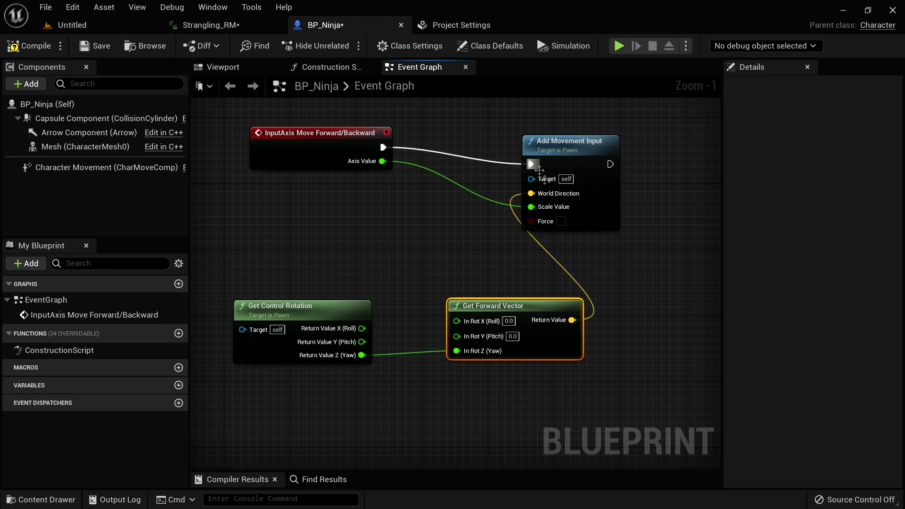
- Move the Get Control Rotation and Get Forward Vector nodes up closer beneath the axis event and Add Movement Input
left_click_drag(467, 276, 332, 325)
left_click_drag(347, 314, 362, 265)
left_click_drag(565, 255, 556, 264)
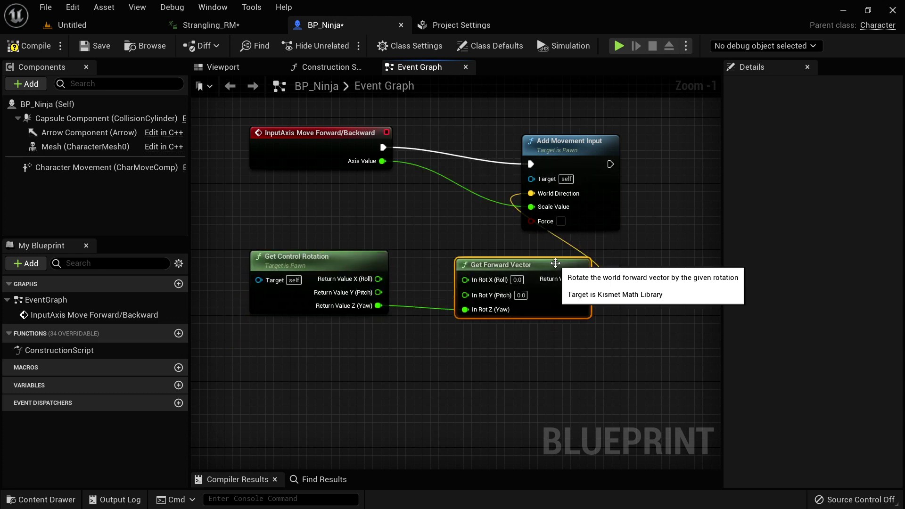
right_click_drag(509, 364, 501, 328)
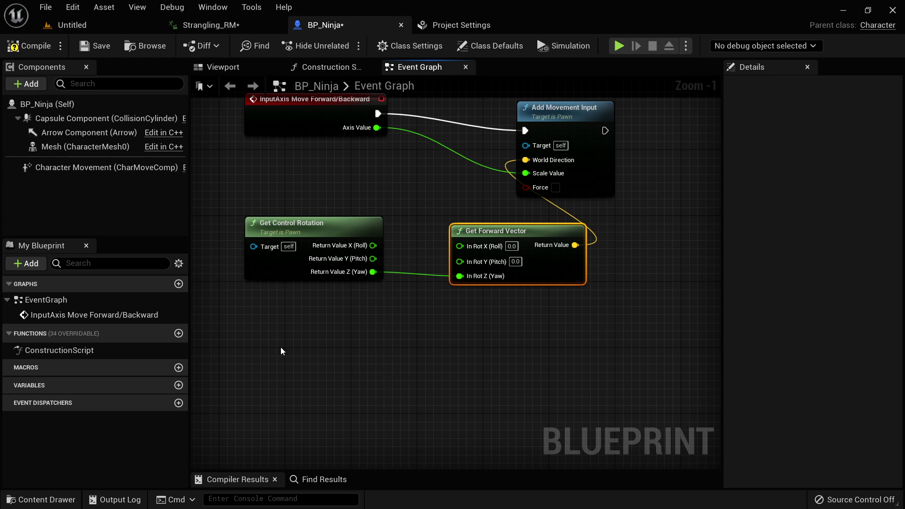
- Add the Move Right/Left axis event to the event graph and place it below the first Get Control Rotation node
right_click(281, 352)
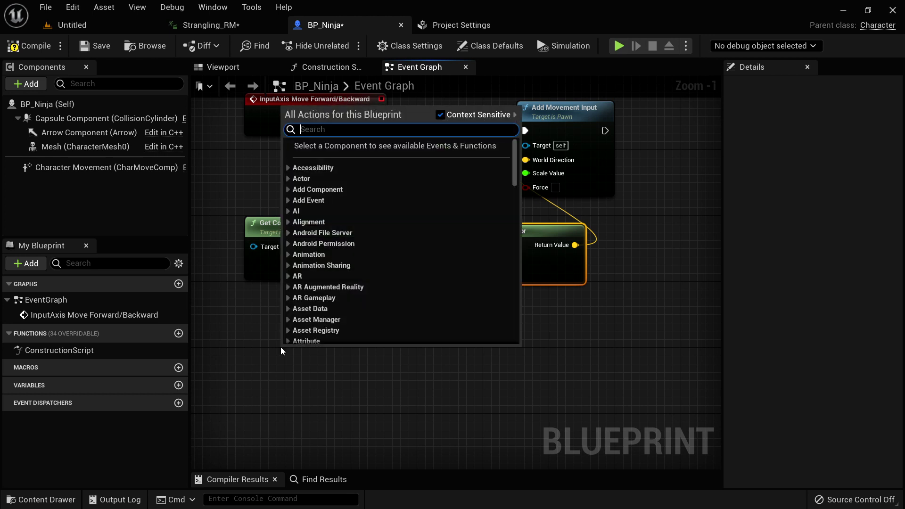
type("move right")
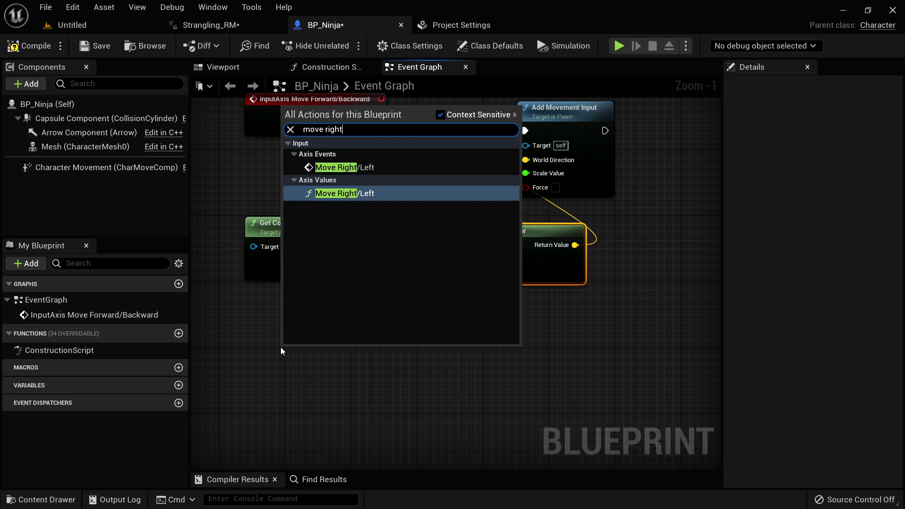
left_click(344, 167)
right_click_drag(427, 358, 401, 303)
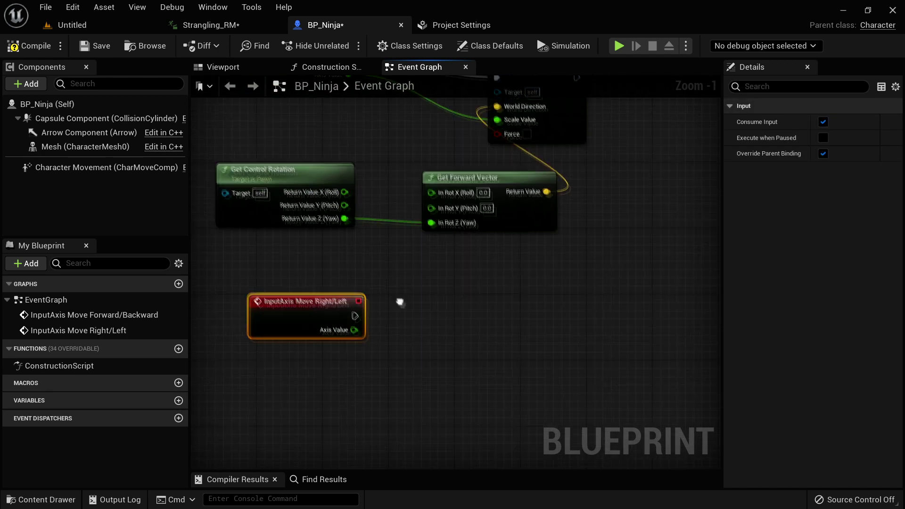
left_click_drag(315, 324, 290, 333)
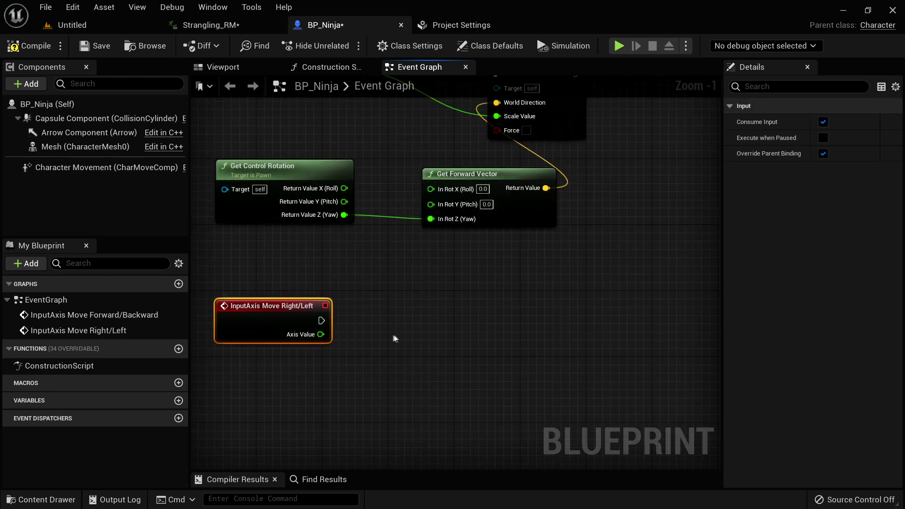
- Add a second Add Movement Input node and connect the Move Right/Left event's execution output and Axis Value to its execution and Scale Value inputs
right_click(470, 325)
type("add movement in")
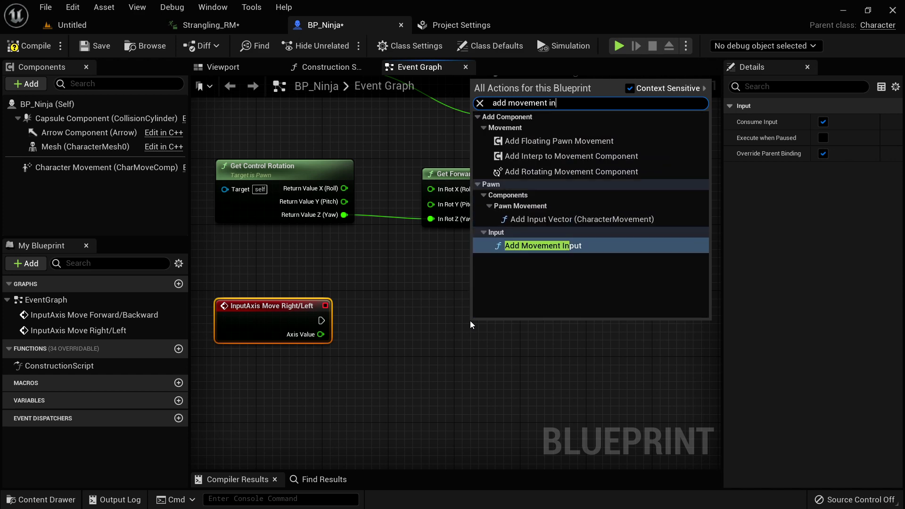
key("Return")
left_click_drag(321, 320, 447, 321)
left_click_drag(318, 336, 448, 378)
right_click_drag(387, 388, 410, 310)
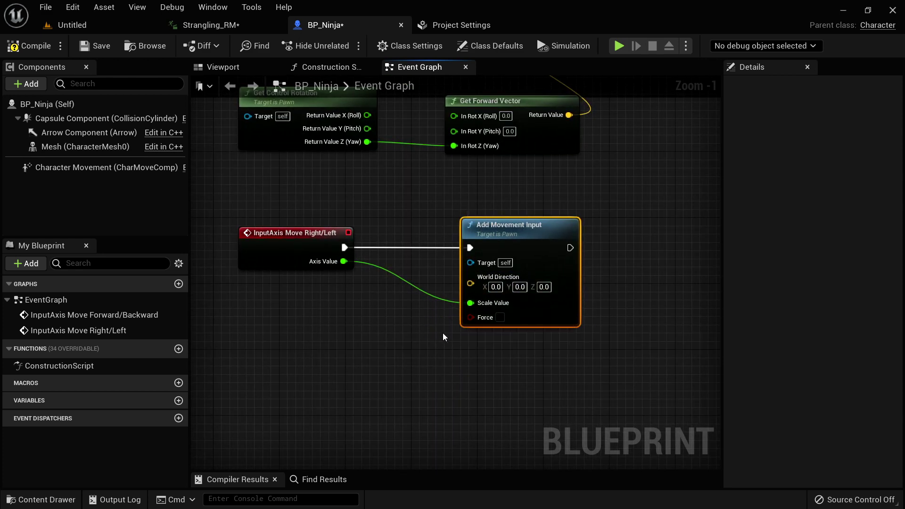
- Place a copy of the Get Control Rotation node below the Move Right/Left event
right_click_drag(400, 333, 418, 259)
left_click(343, 140)
key("ctrl+v")
- Add a Get Right Vector node beside the copied Get Control Rotation and split its In Rot input into roll, pitch and yaw pins
right_click(458, 339)
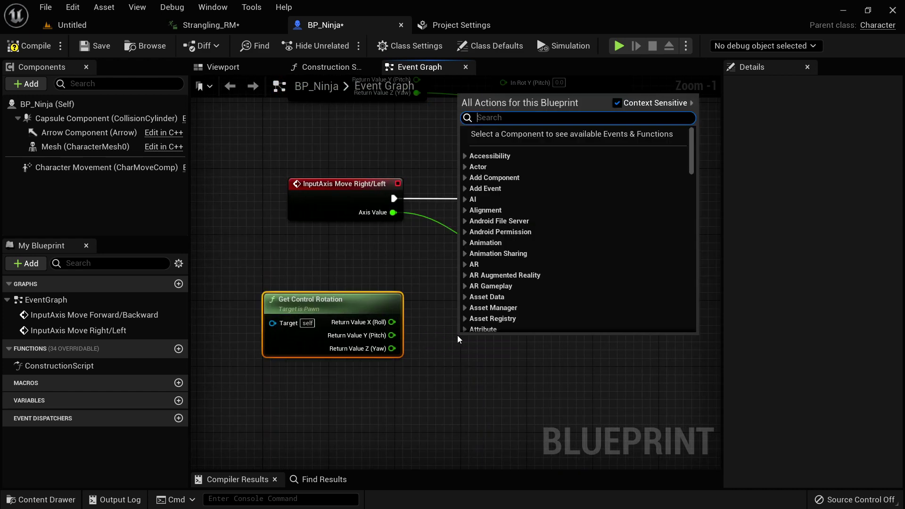
type("get right vector")
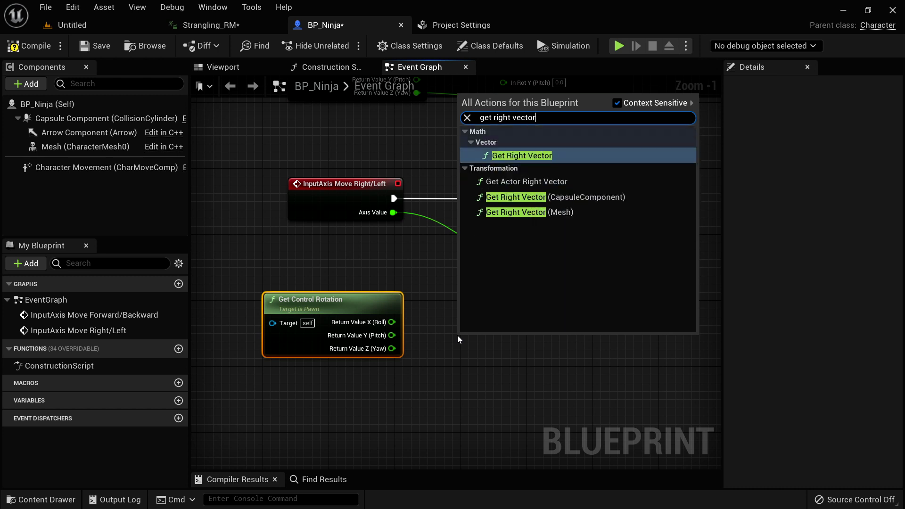
key("Return")
right_click_drag(469, 367, 450, 330)
right_click(452, 324)
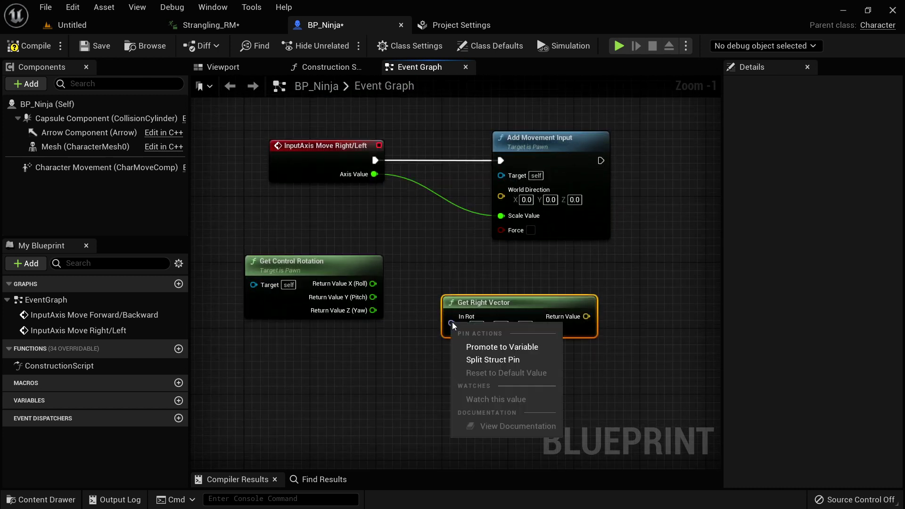
left_click(485, 360)
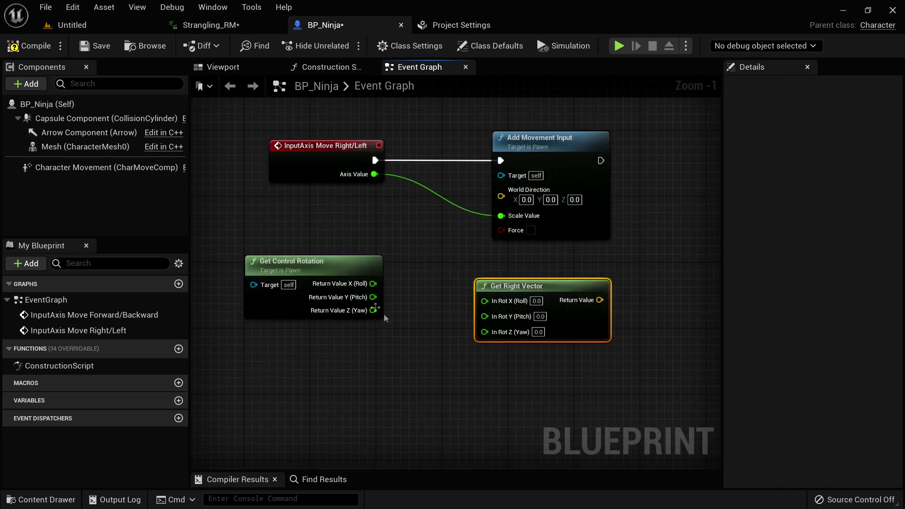
- Connect the yaw and roll outputs of the copied Get Control Rotation to the matching Get Right Vector inputs, moving Get Right Vector closer
left_click_drag(373, 311, 490, 333)
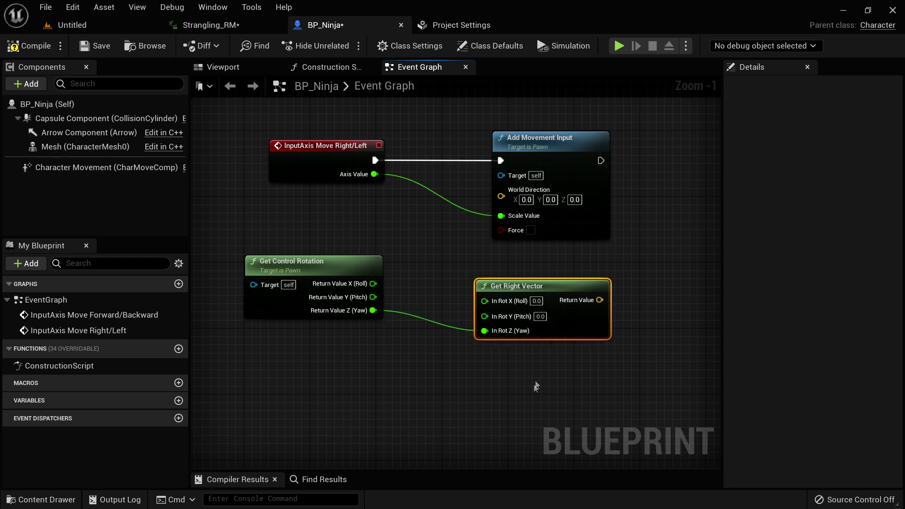
left_click_drag(545, 289, 521, 290)
left_click_drag(373, 284, 460, 300)
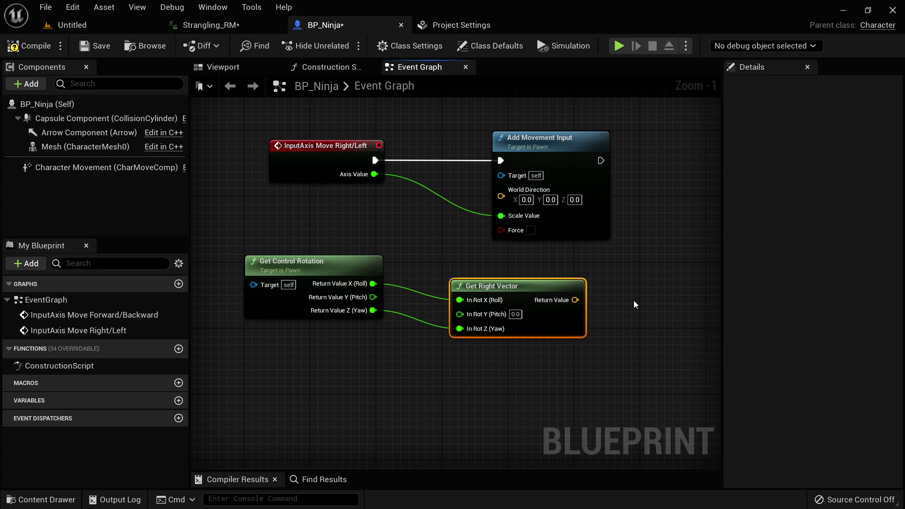
- Connect Get Right Vector's Return Value to World Direction on the right/left Add Movement Input and tidy the node layout
right_click_drag(636, 304, 640, 335)
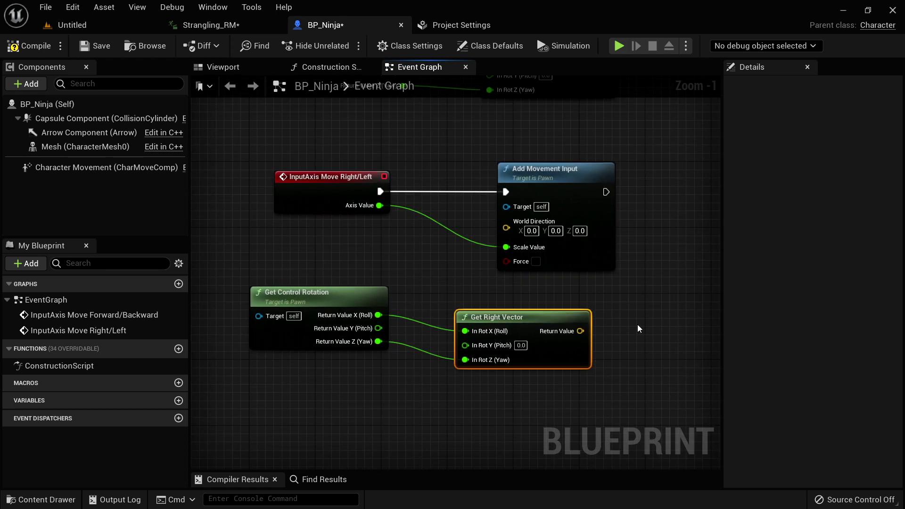
left_click_drag(580, 331, 506, 228)
scroll(636, 296, "down", 2)
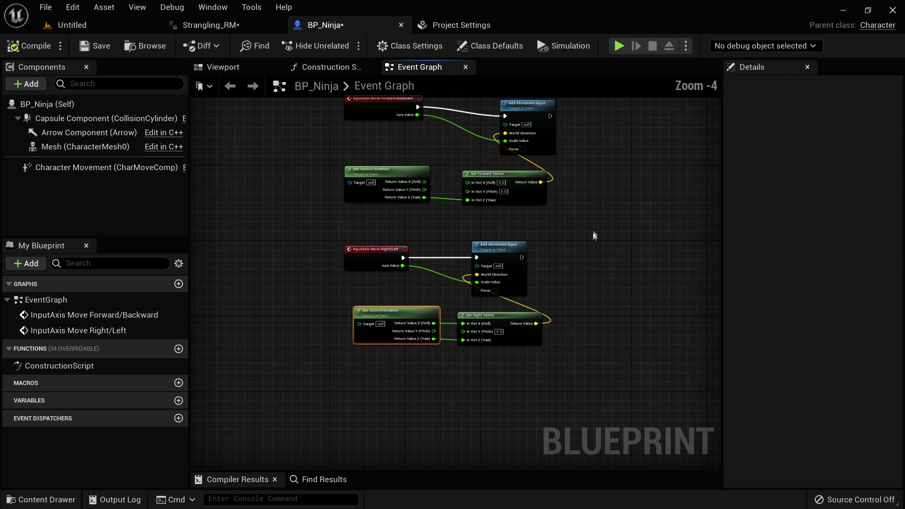
right_click_drag(592, 234, 485, 222)
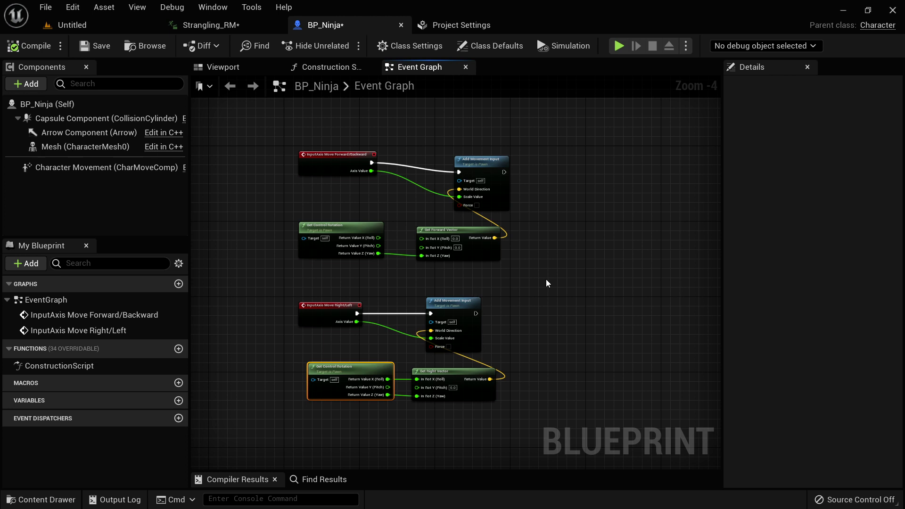
right_click_drag(543, 322, 566, 307)
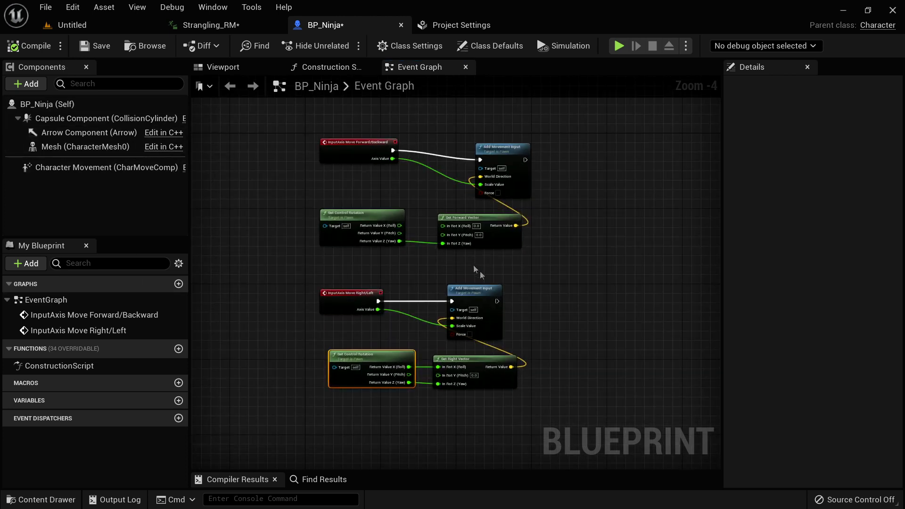
- Open the AssassinationMap level from the Maps folder, saving the modified BP_Ninja and Strangling_RM assets
left_click(71, 24)
mouse_move(456, 355)
right_mouse_down()
mouse_move(479, 355)
mouse_move(455, 360)
right_mouse_up()
left_click(41, 499)
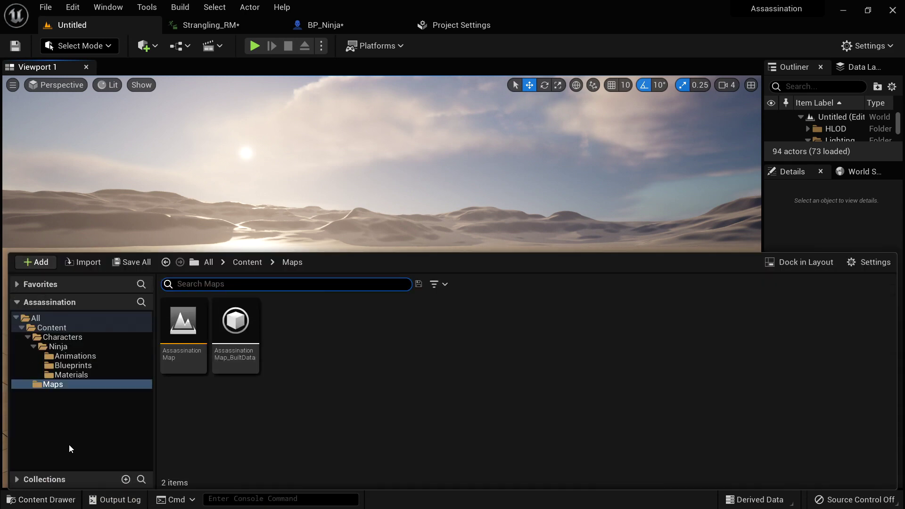
double_click(183, 323)
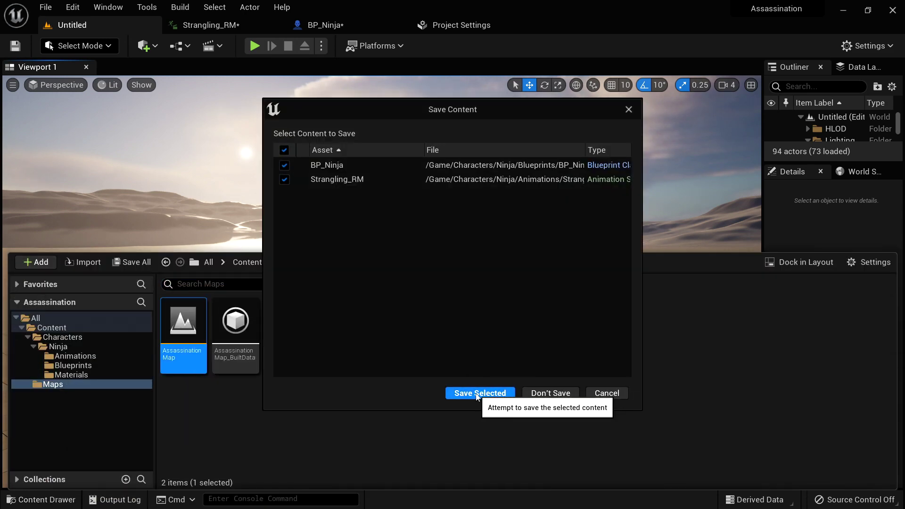
left_click(478, 394)
right_click_drag(494, 221, 427, 220)
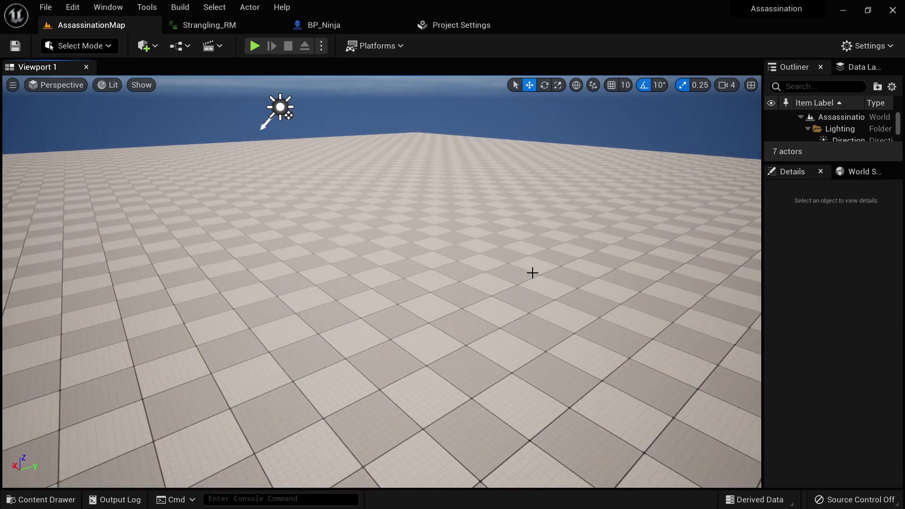
- Place a Player Start on the floor at about X -567, Y -431, and show the World Settings in a widened side area
left_click(144, 46)
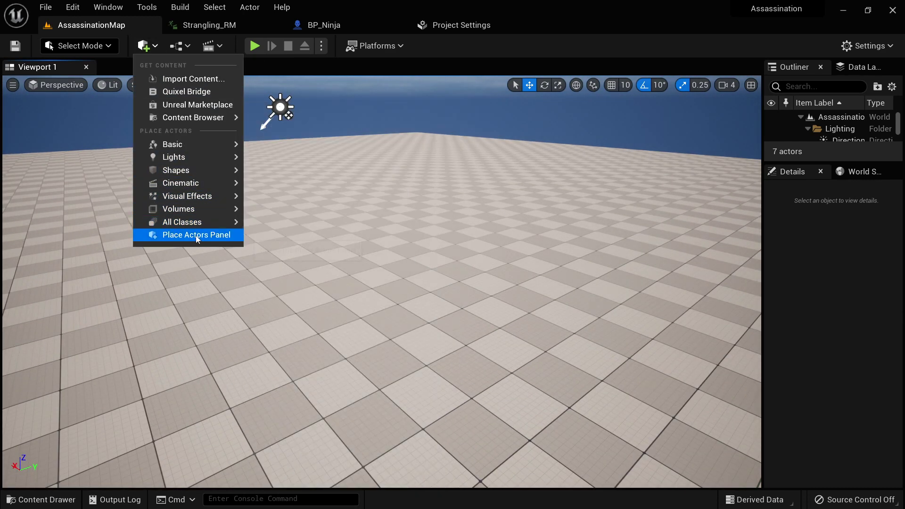
left_click(208, 234)
left_click_drag(101, 283, 464, 420)
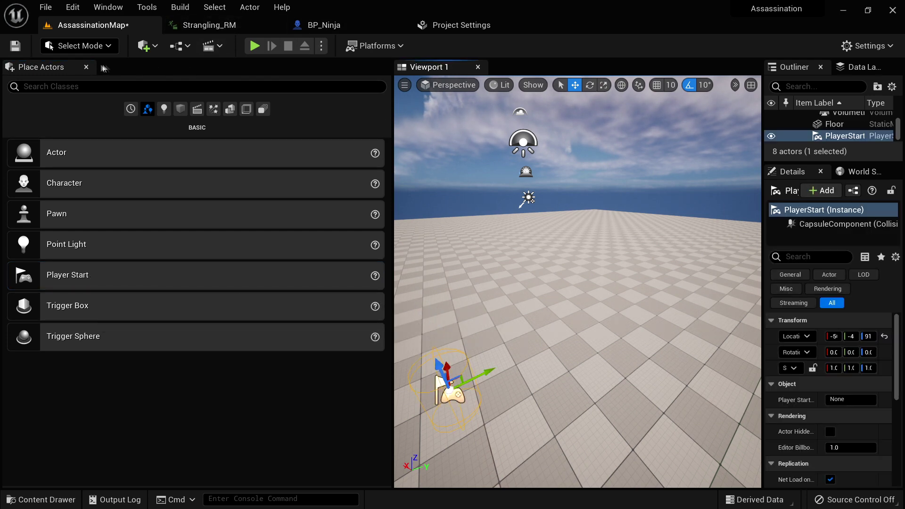
left_click(87, 67)
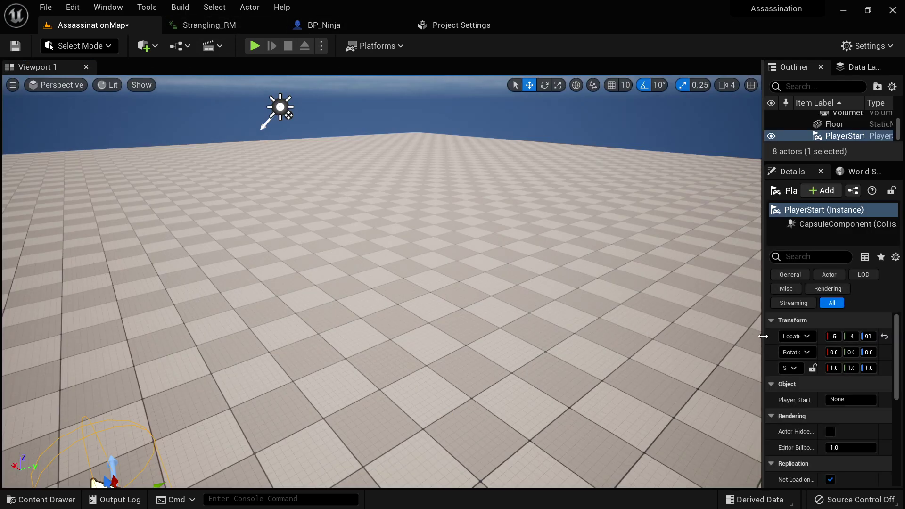
left_click_drag(764, 337, 628, 337)
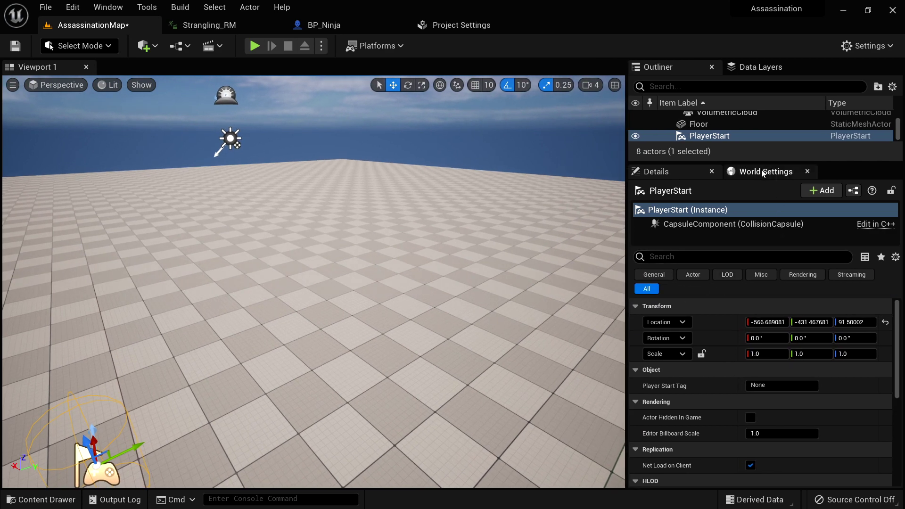
left_click(765, 173)
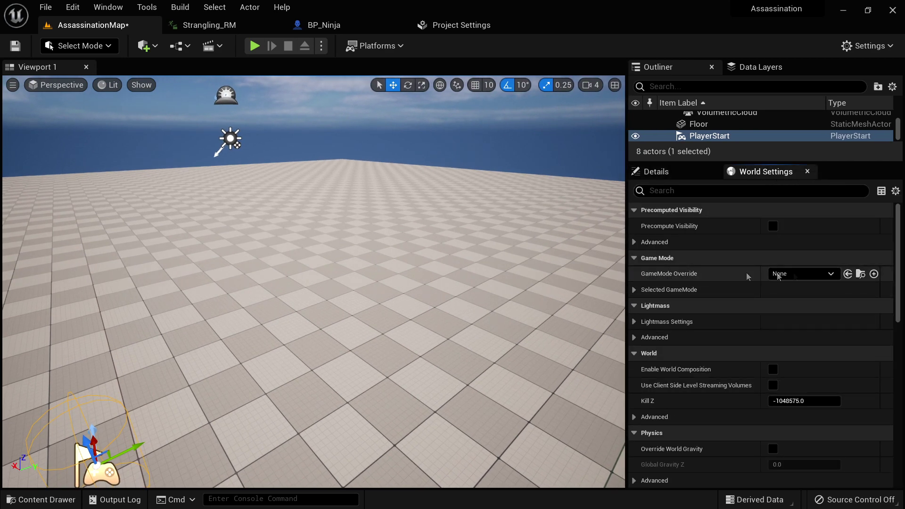
- Create a new folder named GameMode directly under Content
left_click(41, 500)
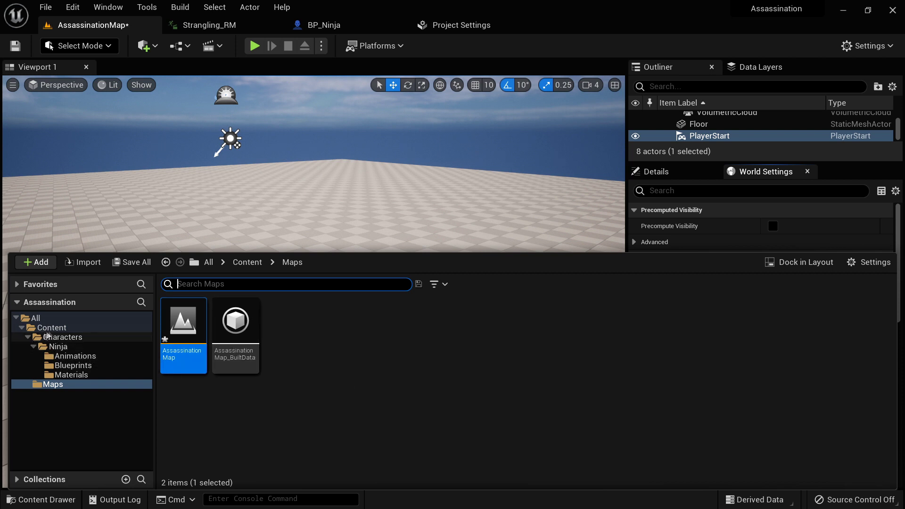
left_click(52, 328)
right_click(320, 325)
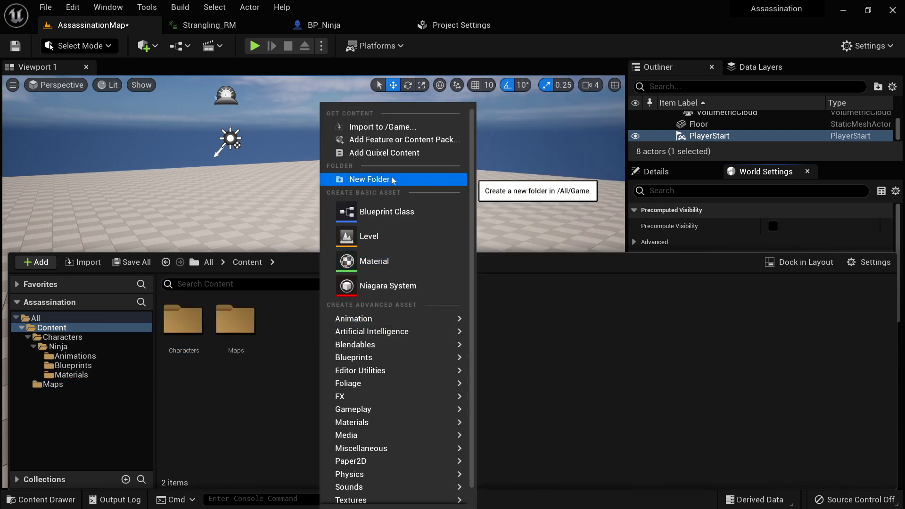
left_click(452, 180)
type("GameMo")
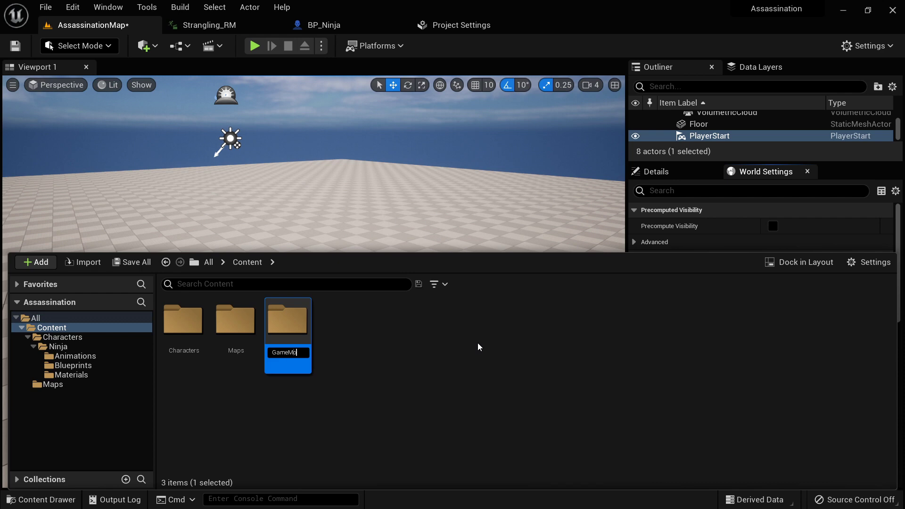
type("de")
key("Return")
- Create a Game Mode Base blueprint named BP_AssassinGameMode inside the GameMode folder
double_click(258, 329)
right_click(254, 318)
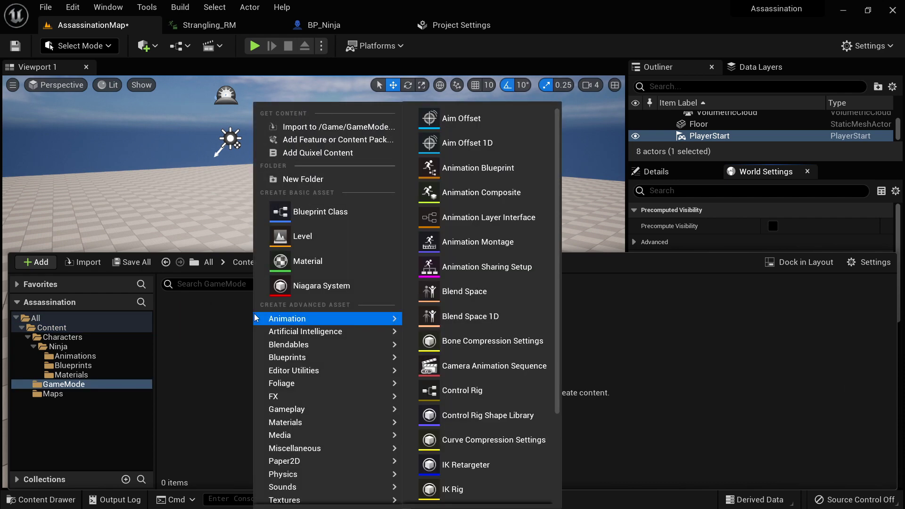
left_click(318, 211)
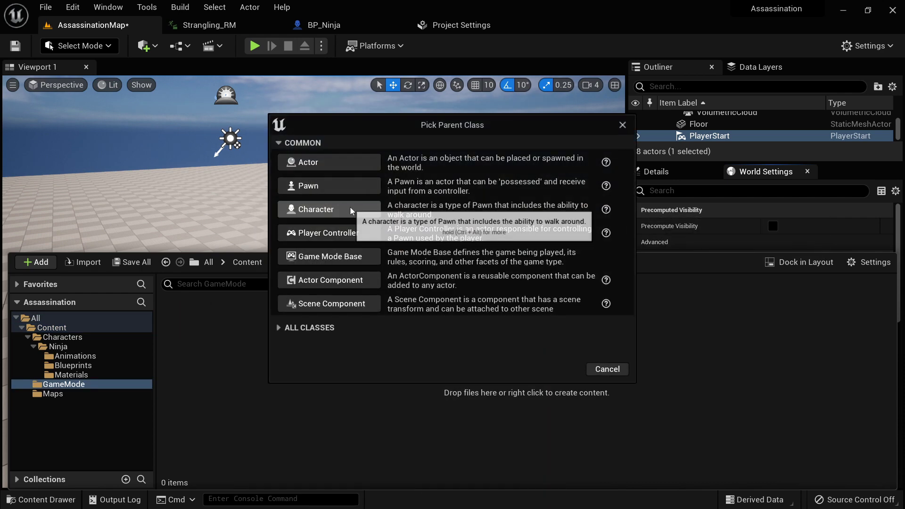
left_click(325, 257)
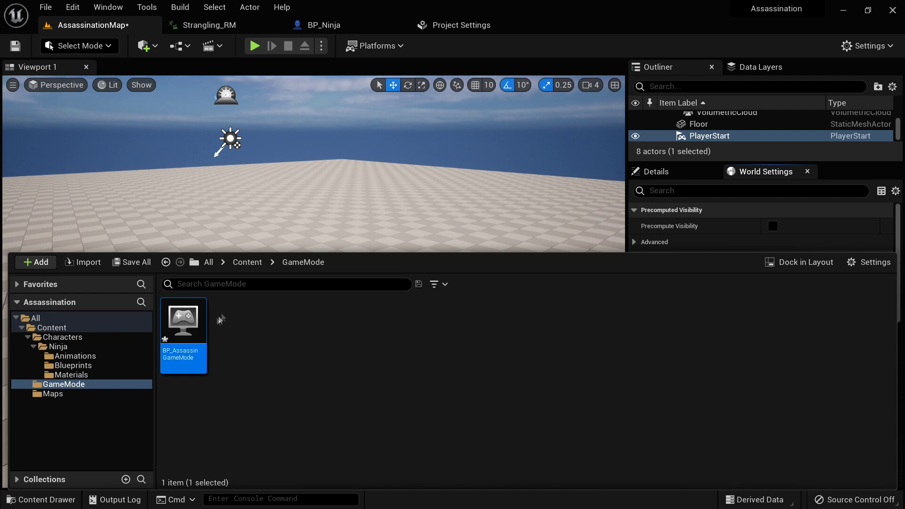
- Open BP_AssassinGameMode and set its Default Pawn Class to BP_Ninja
double_click(183, 328)
left_click_drag(720, 291, 552, 283)
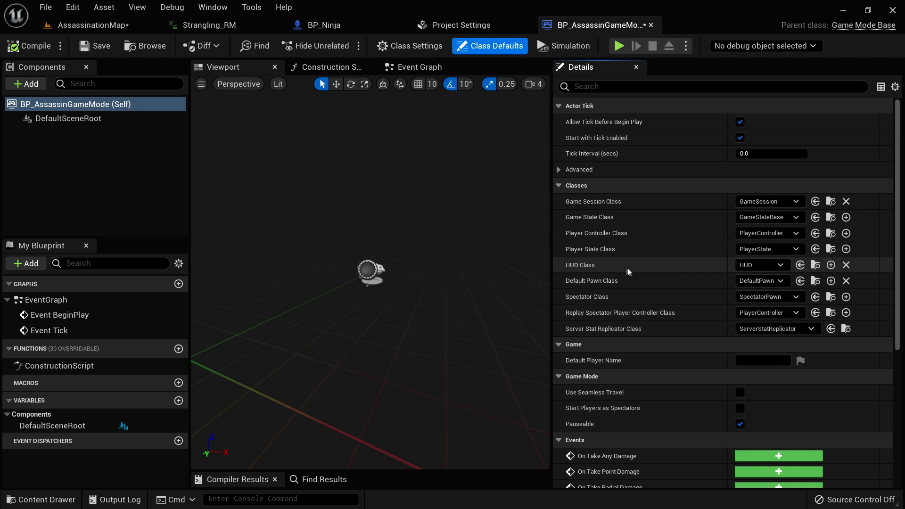
left_click(768, 282)
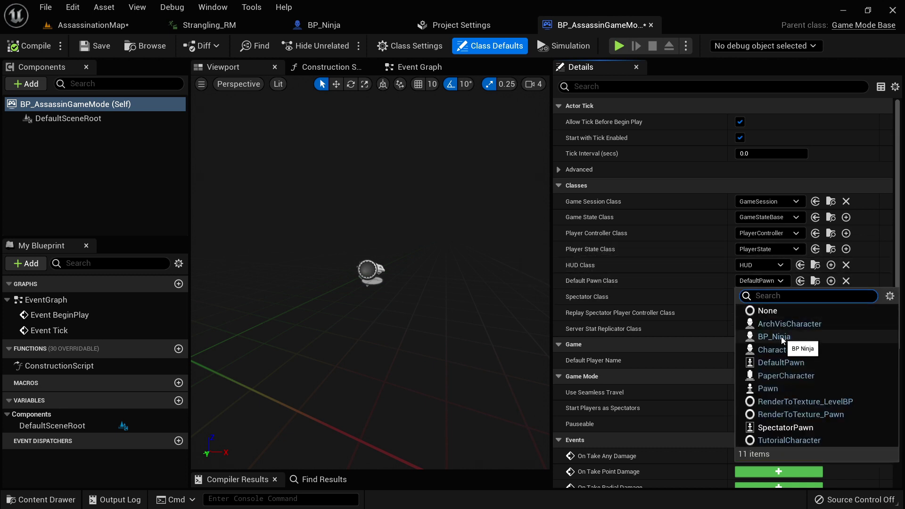
left_click(781, 337)
- Compile, save and close BP_AssassinGameMode, and return to the AssassinationMap level
left_click(29, 46)
left_click(95, 46)
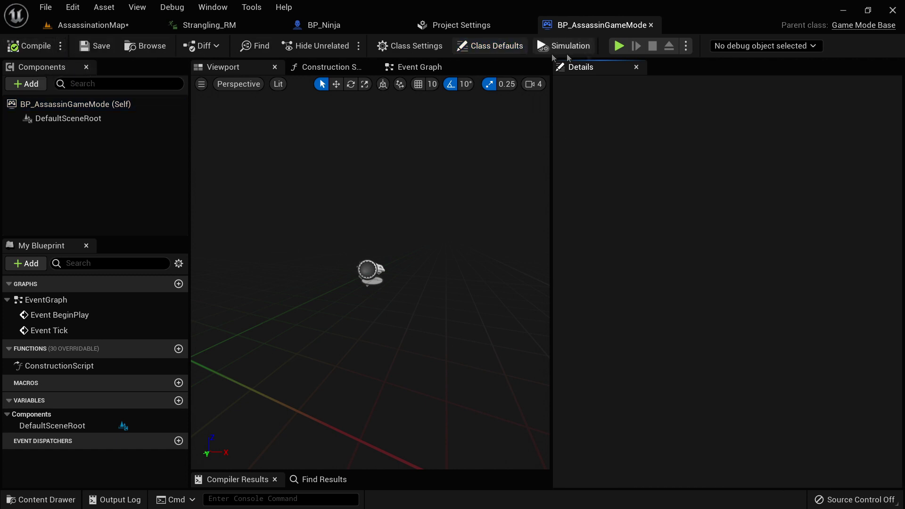
left_click(651, 25)
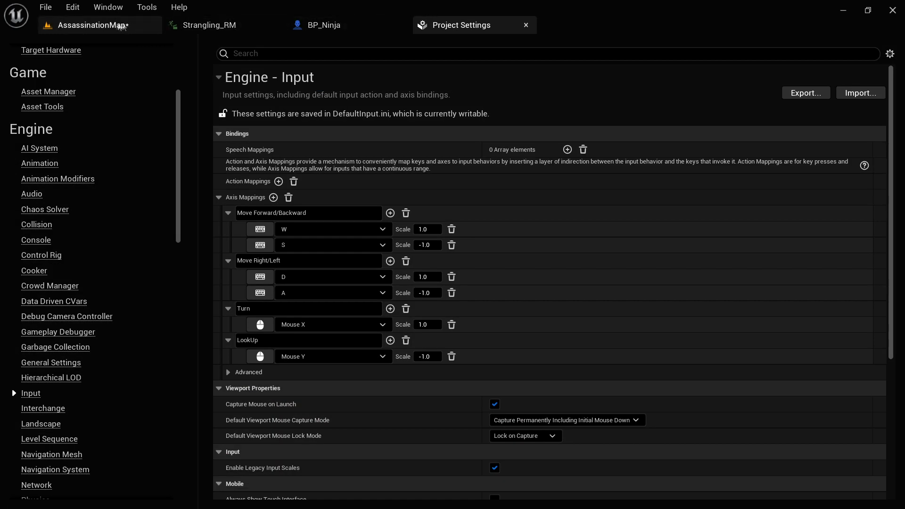
left_click(156, 25)
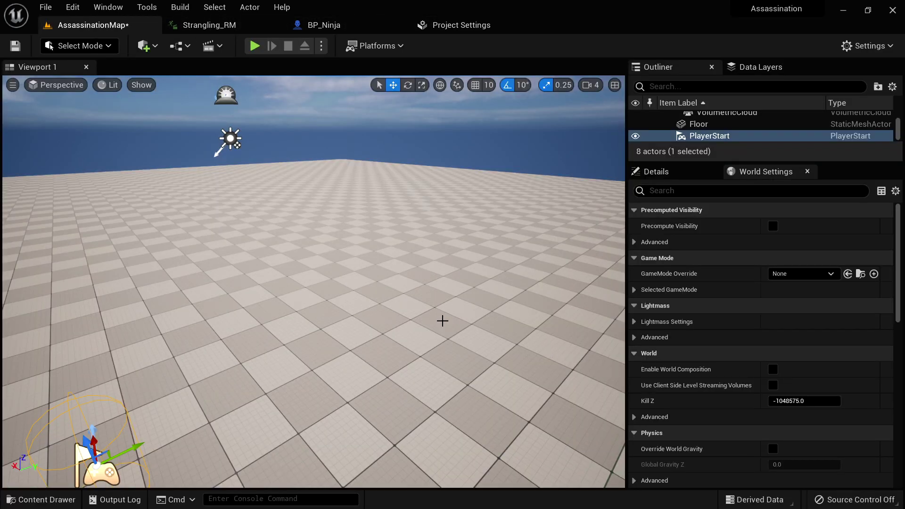
- Set the level's GameMode Override to BP_AssassinGameMode in the World Settings
right_click_drag(458, 317, 477, 315)
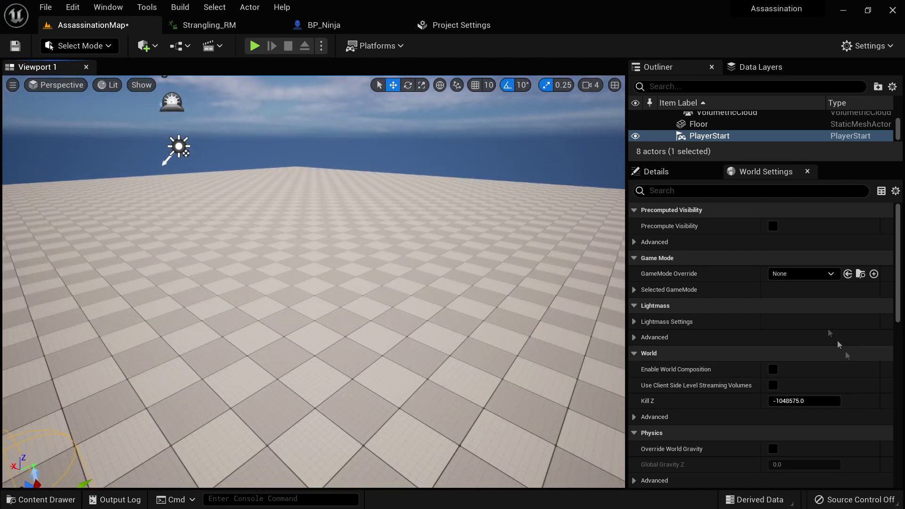
left_click(814, 274)
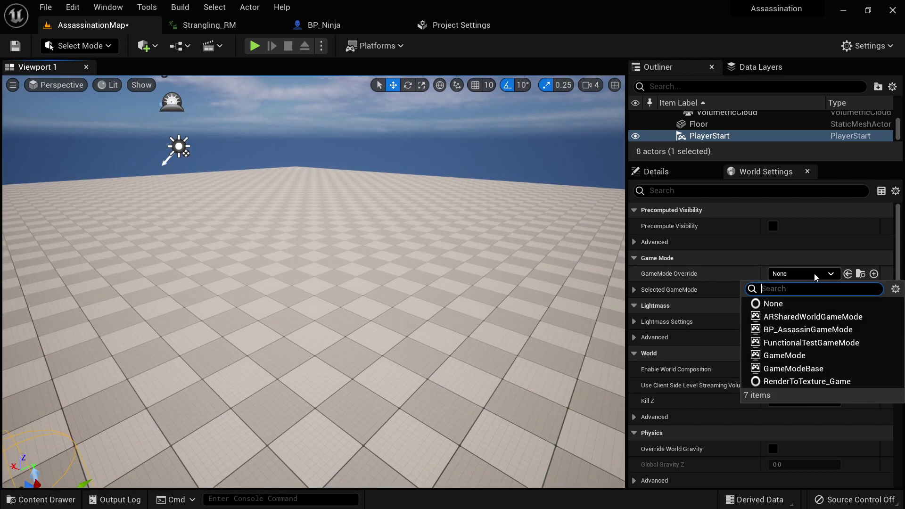
left_click(805, 330)
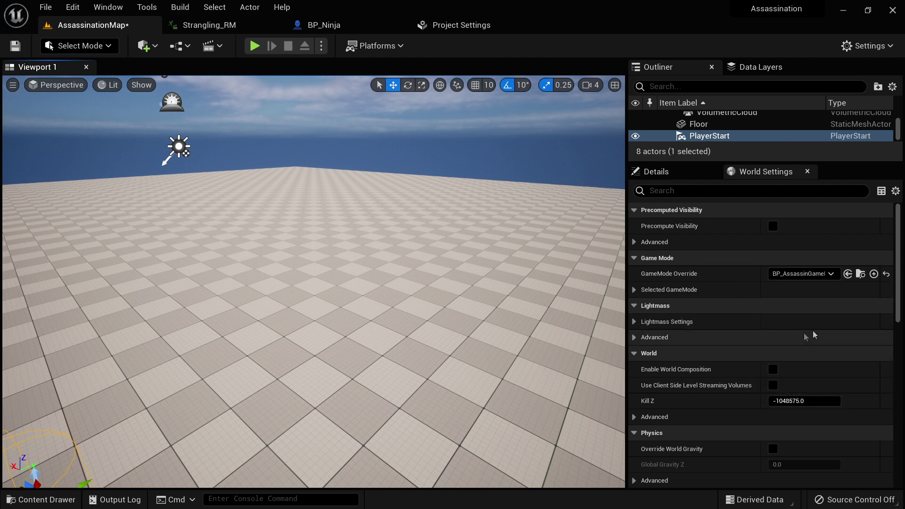
- Playtest AssassinationMap, moving the ninja forward and sideways, and end the play session
left_click(254, 46)
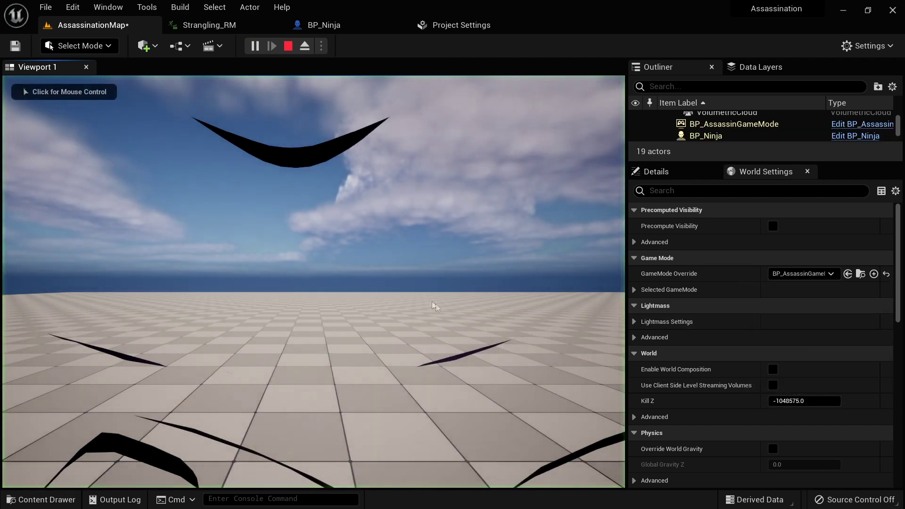
key("w")
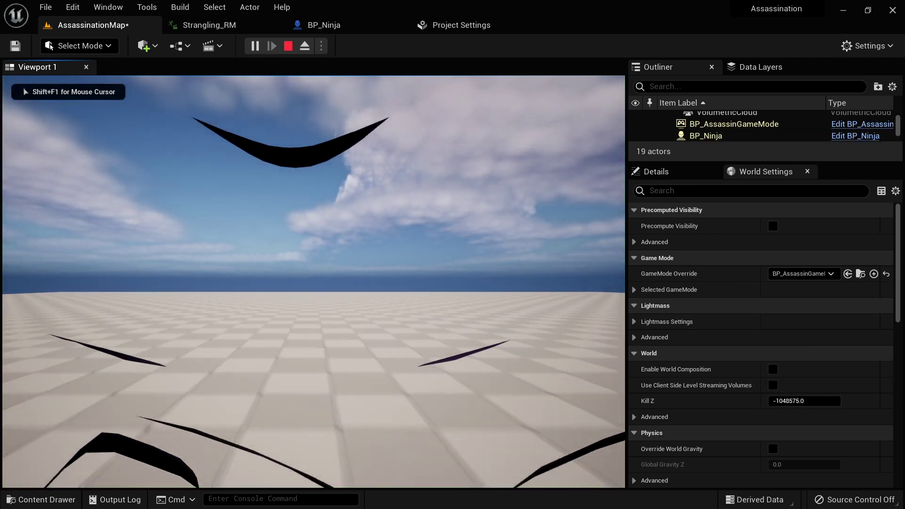
key("a")
key("d")
key("w")
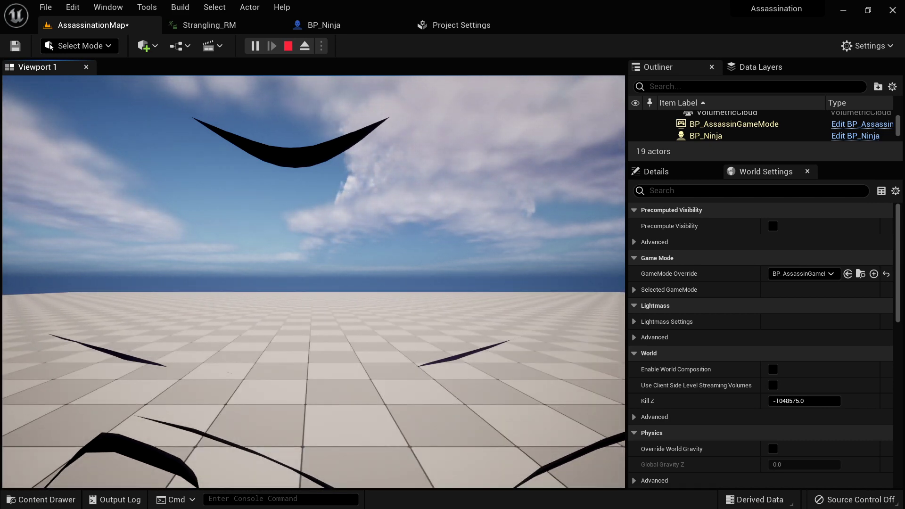
key("Escape")
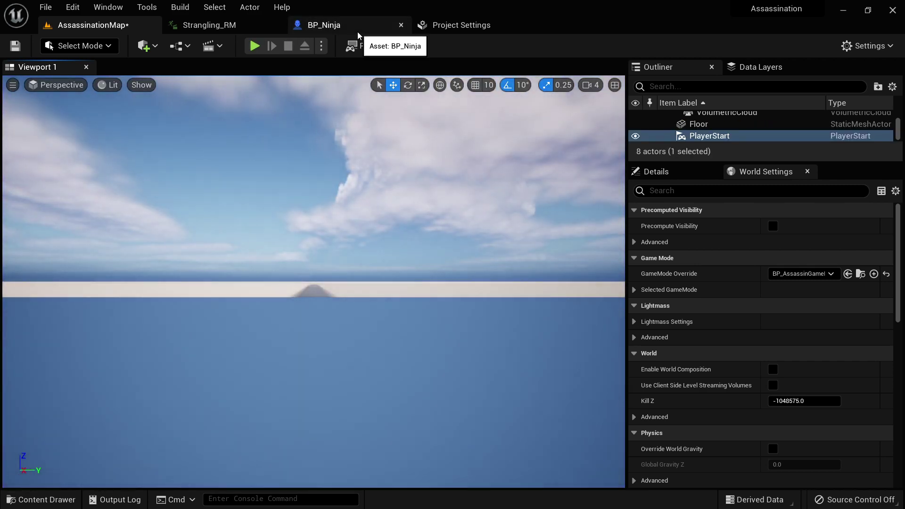
- Open BP_Ninja and add a Spring Arm component under the Capsule Component
left_click(330, 26)
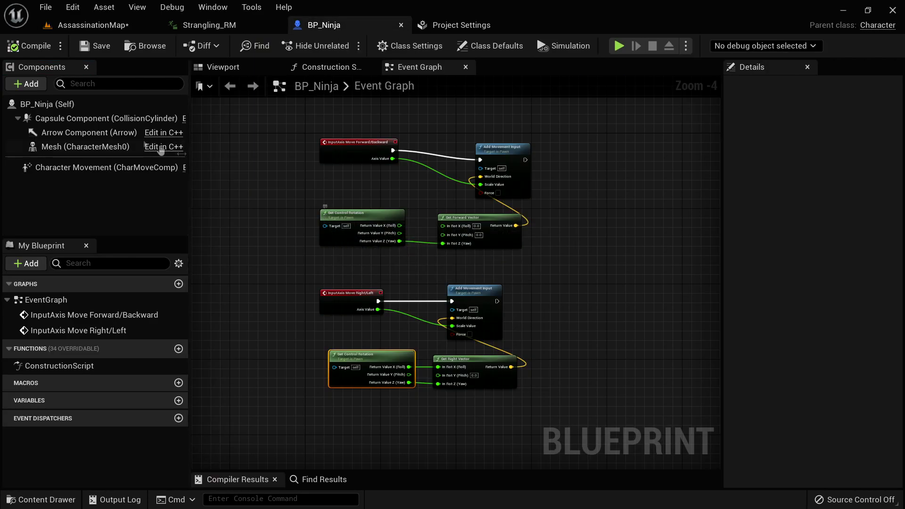
left_click(118, 118)
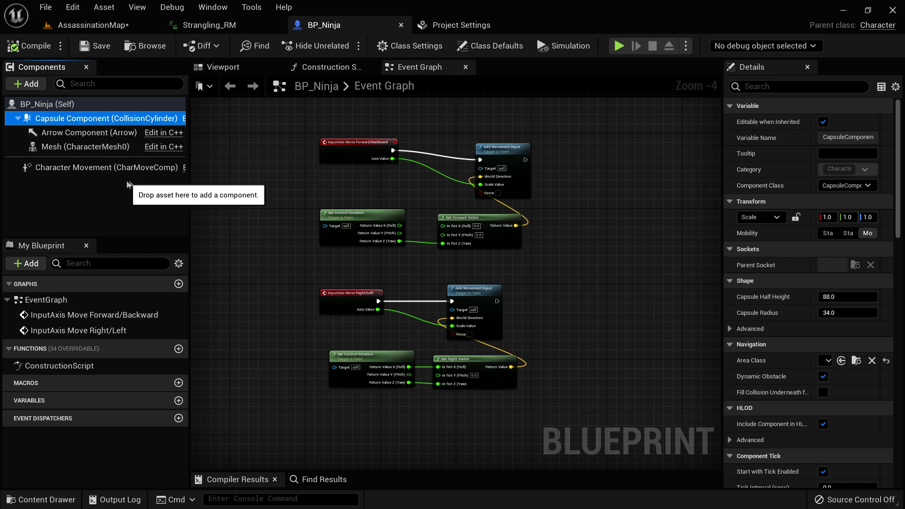
left_click(26, 83)
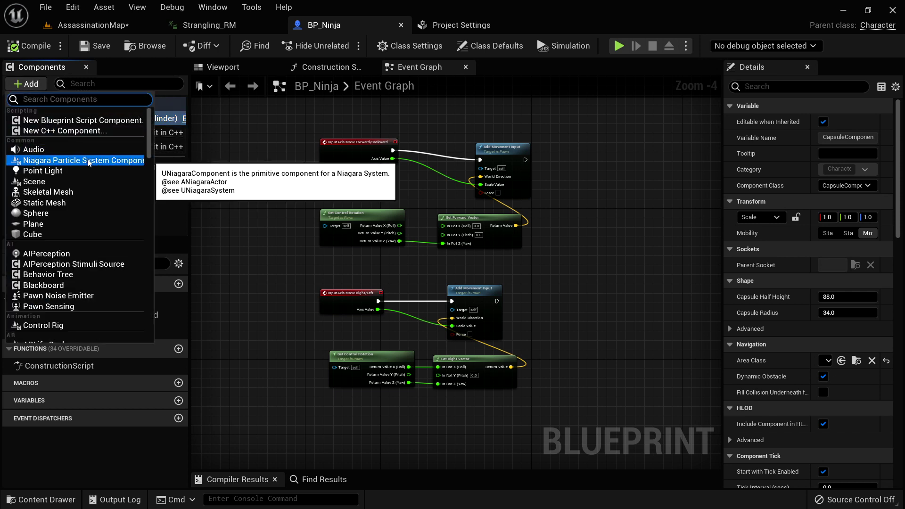
type("spring")
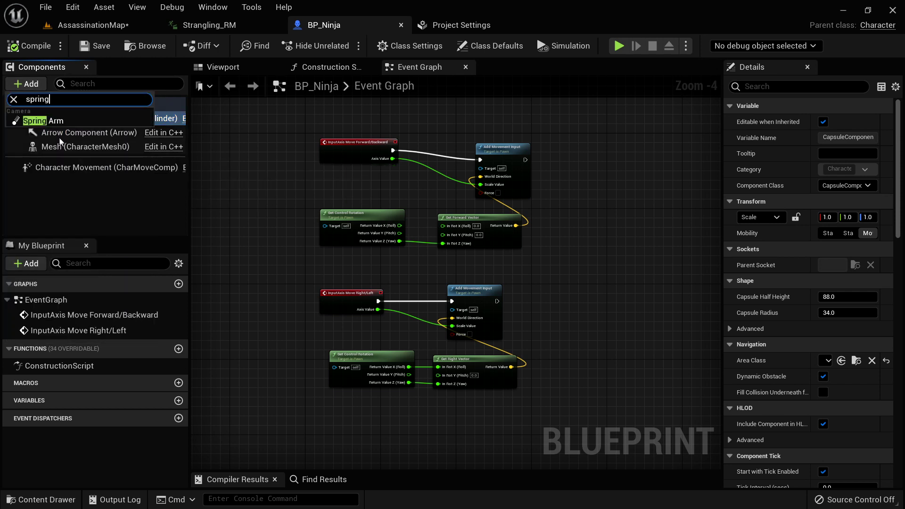
left_click(44, 120)
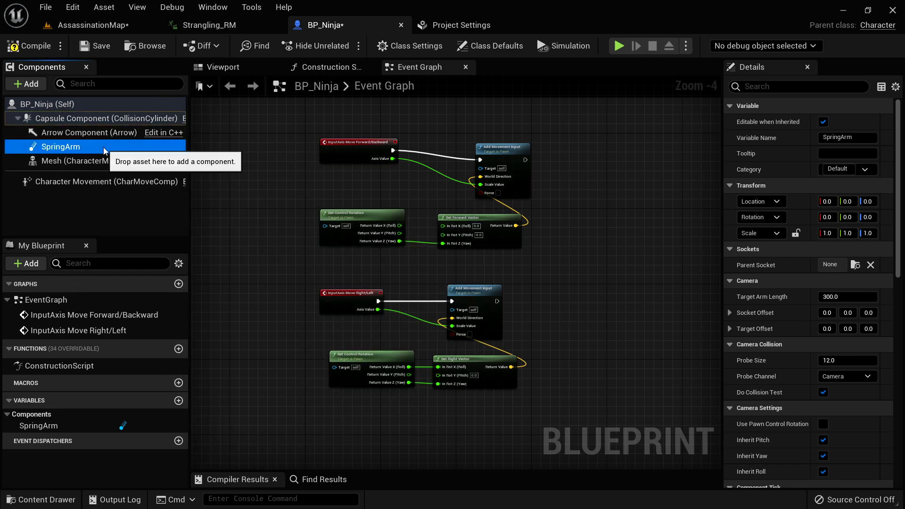
- Add a Camera component as a child of the SpringArm and check its placement behind the ninja in the blueprint's 3D preview
left_click(26, 84)
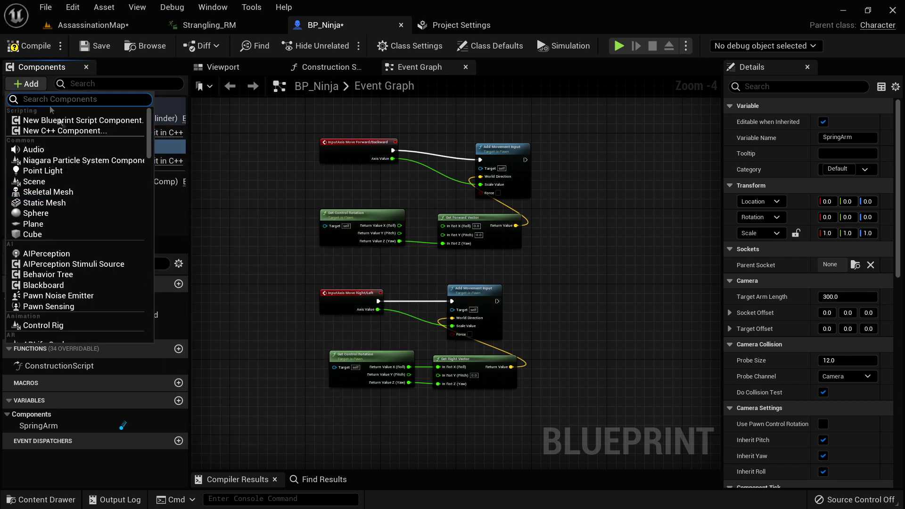
left_click(65, 130)
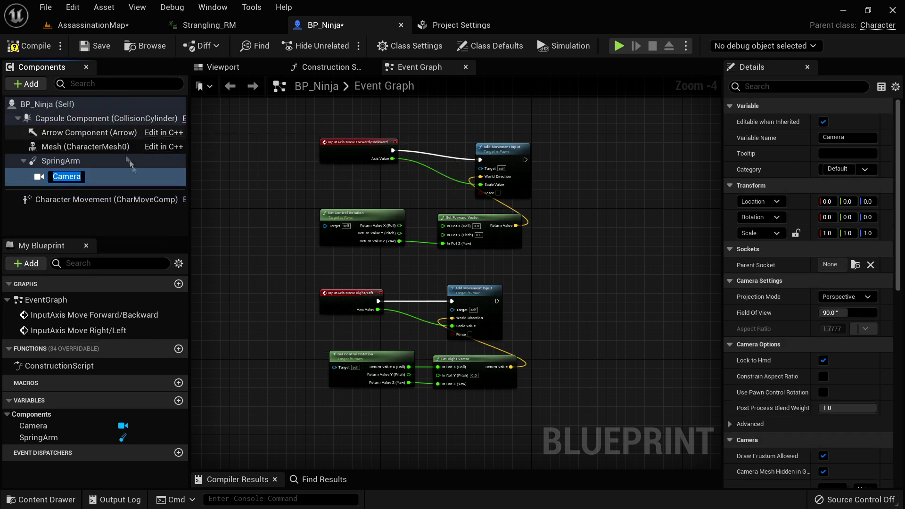
left_click(222, 71)
left_click_drag(446, 278, 580, 282)
left_click_drag(360, 325, 373, 325, "alt")
right_click_drag(360, 326, 335, 334)
left_click(56, 161)
scroll(400, 338, "down", 5)
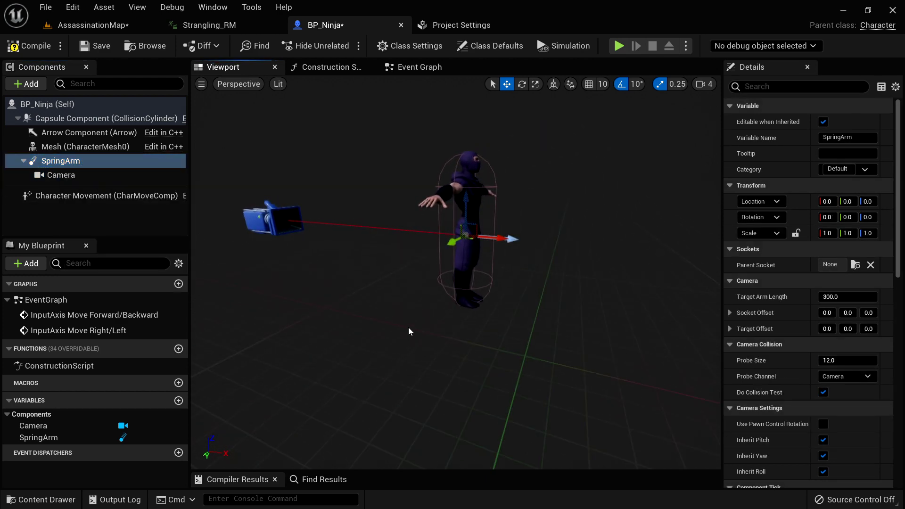
- Playtest the ninja with the new third-person camera, moving in several directions, and end the session
left_click(619, 46)
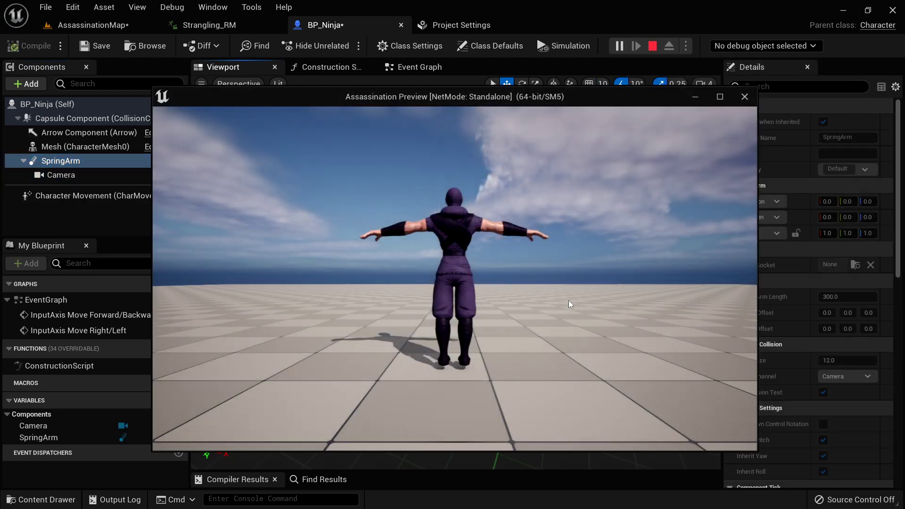
key("w")
key("a")
key("s")
key("a")
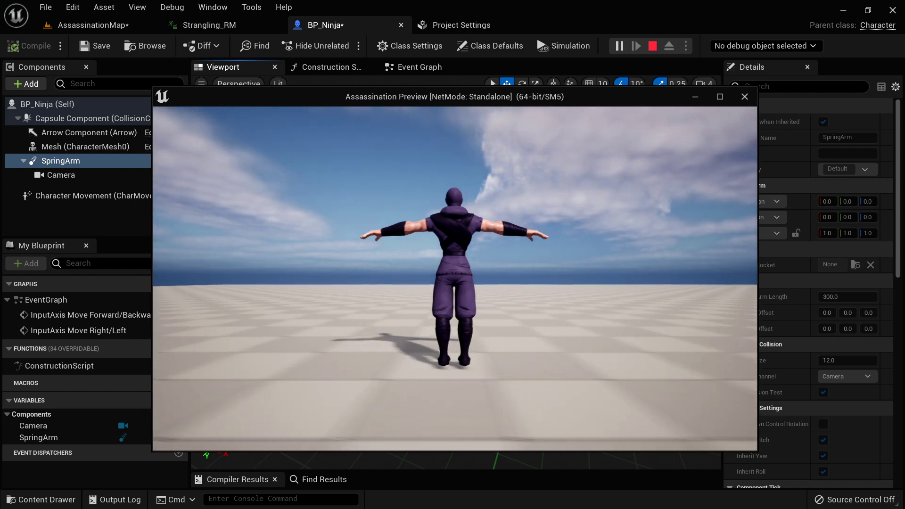
key("w")
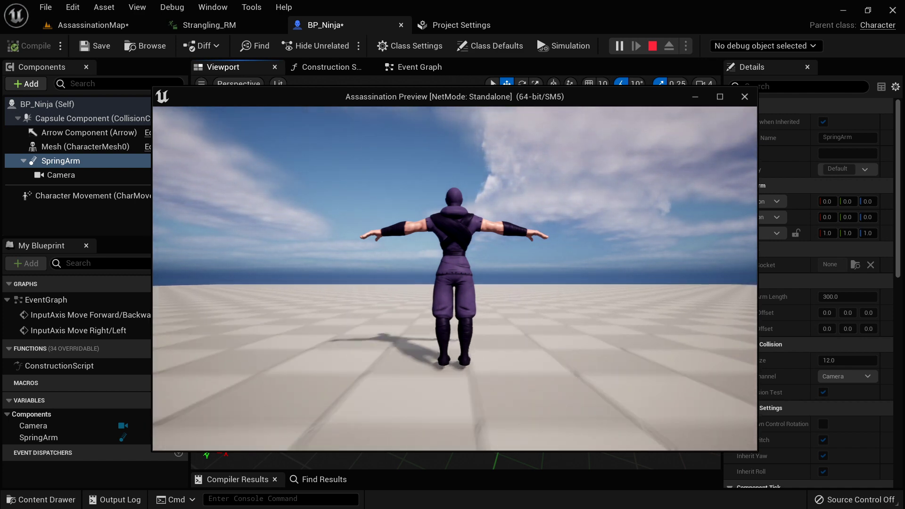
key("d")
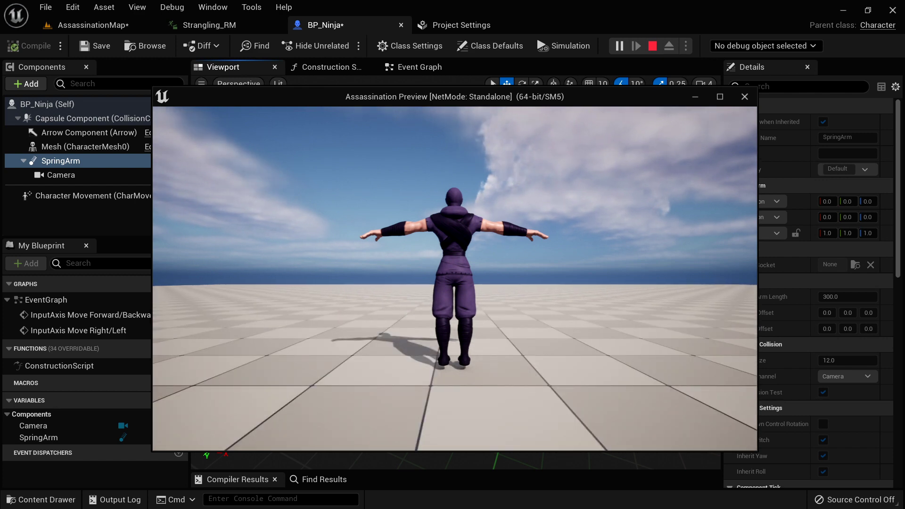
key("Escape")
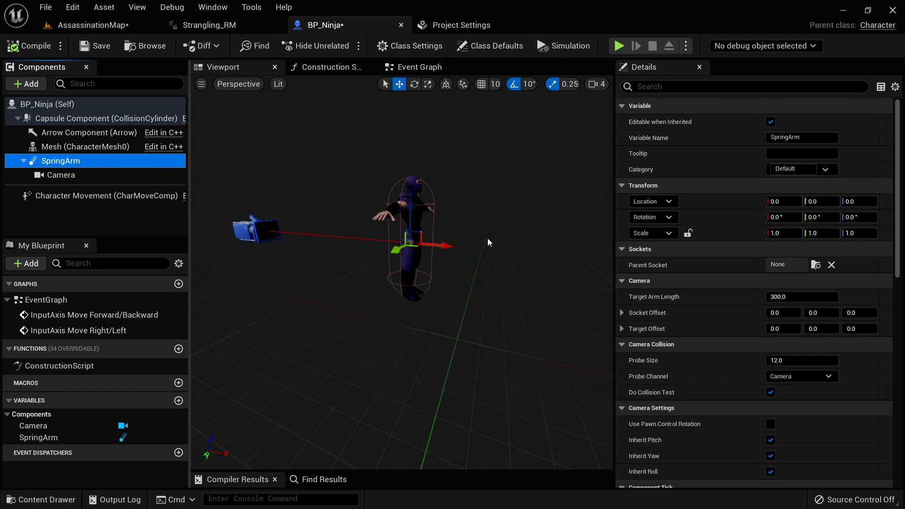
- Add an InputAxis Turn event below the right/left movement nodes in BP_Ninja's Event Graph
left_click(415, 69)
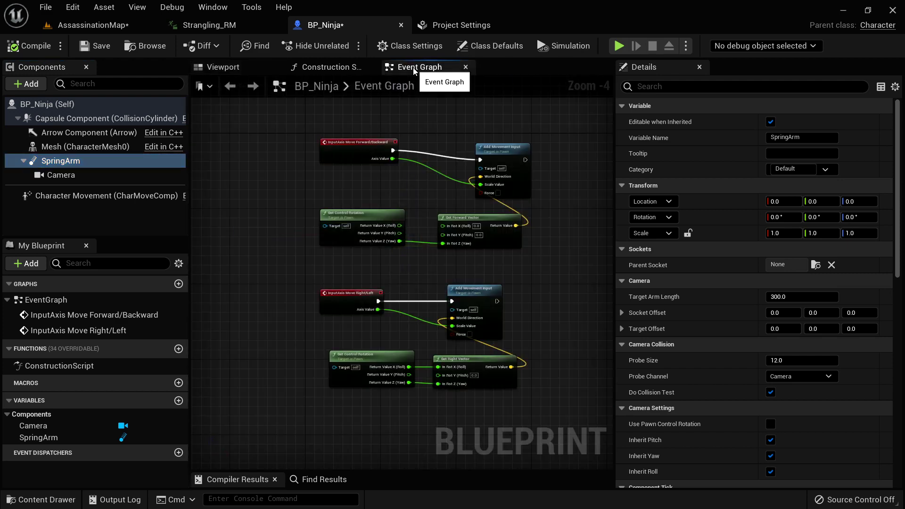
scroll(516, 225, "up", 3)
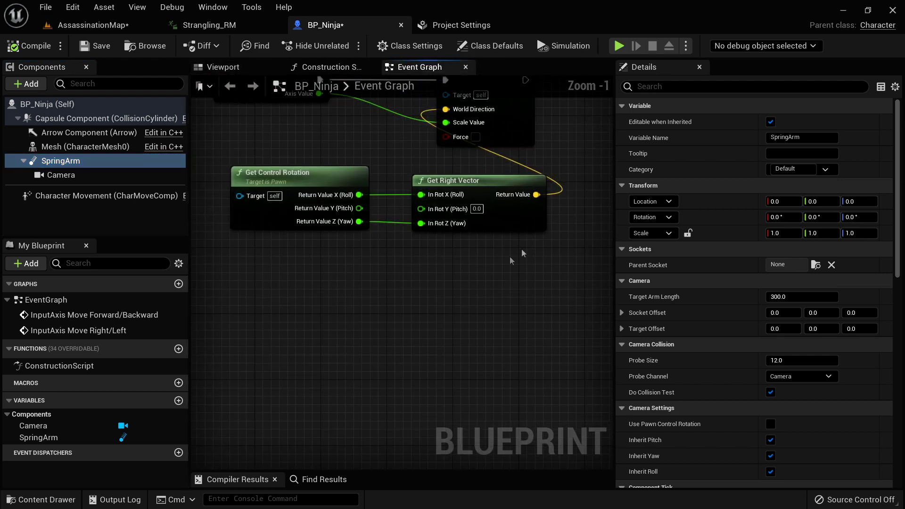
right_click(260, 296)
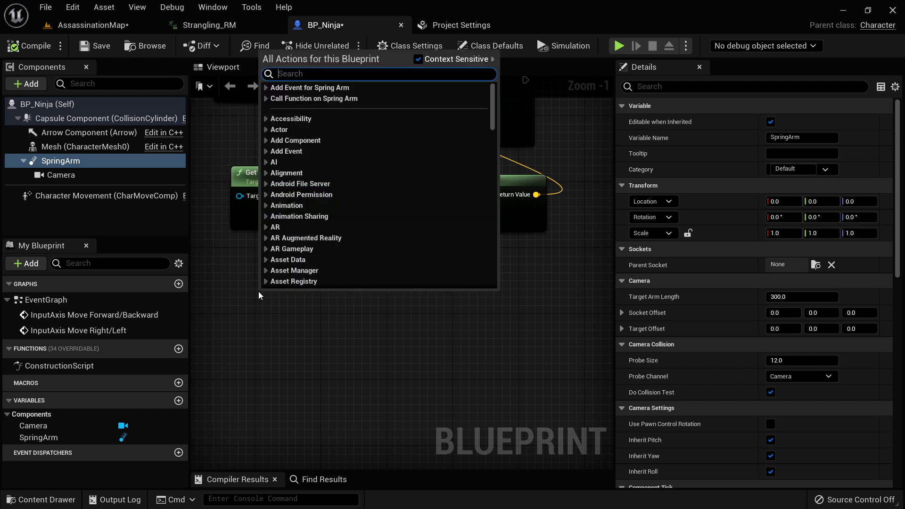
type("turn")
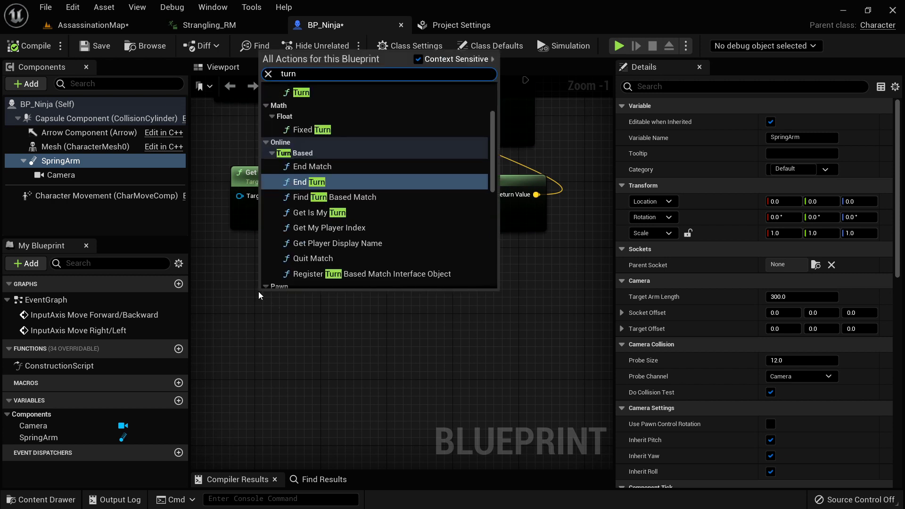
scroll(352, 219, "up", 2)
left_click(310, 105)
- Connect InputAxis Turn to a new Add Controller Yaw Input node, feed its Axis Value into Val, and align the node
left_click_drag(324, 311, 436, 304)
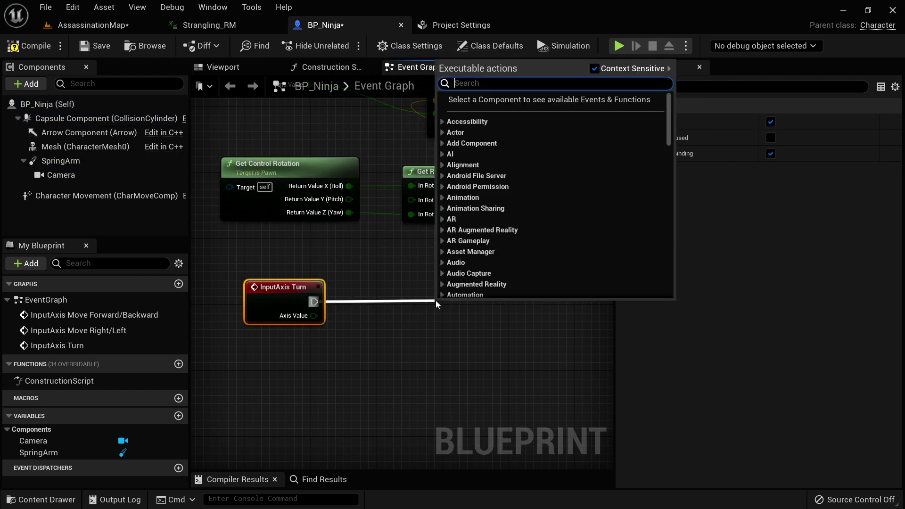
type("add controller")
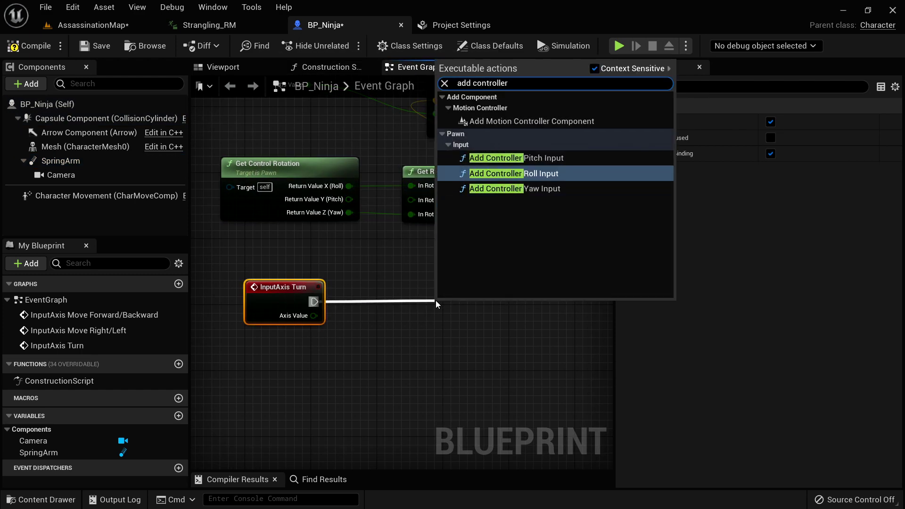
left_click(548, 190)
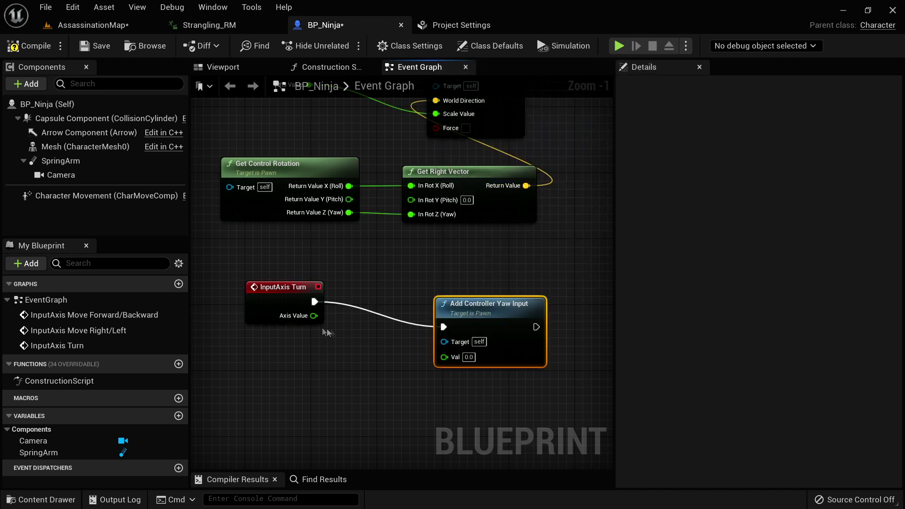
left_click_drag(314, 315, 443, 357)
left_click_drag(450, 315, 401, 290)
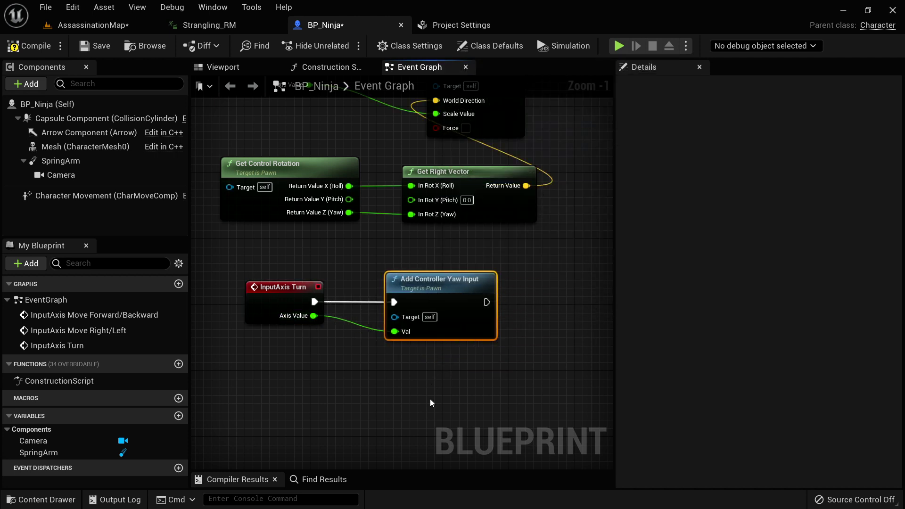
- Add an InputAxis LookUp event below the Turn nodes in the Event Graph
right_click_drag(430, 398, 453, 357)
right_click(290, 342)
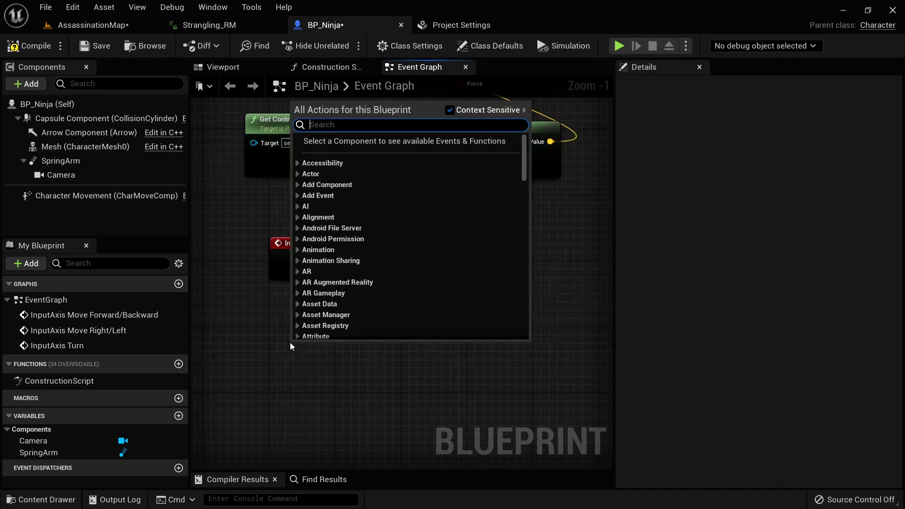
type("lookup")
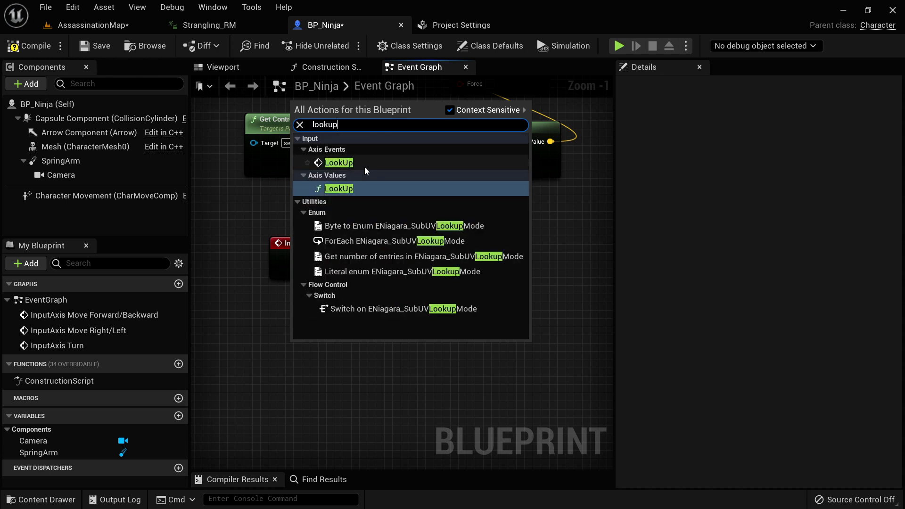
left_click(338, 163)
- Connect InputAxis LookUp to a new Add Controller Pitch Input node, feed its Axis Value into Val, and align the node
left_click_drag(347, 364, 471, 364)
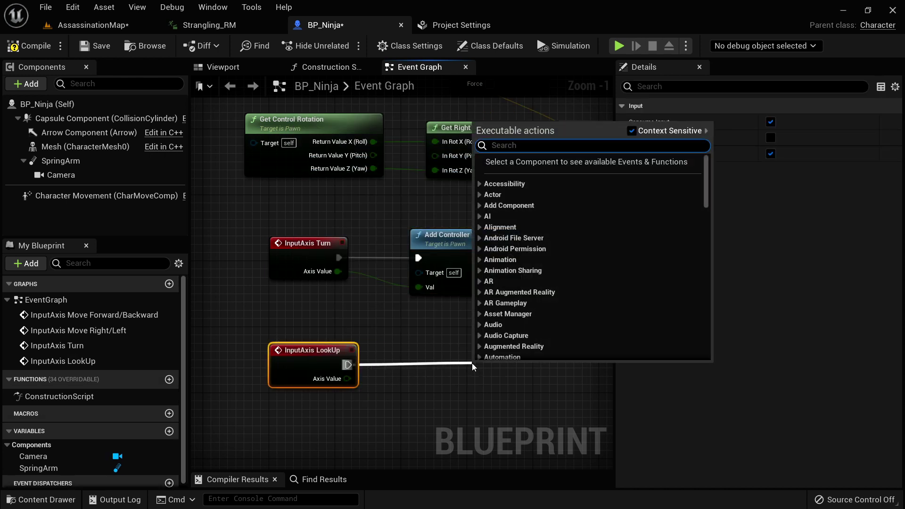
type("add con")
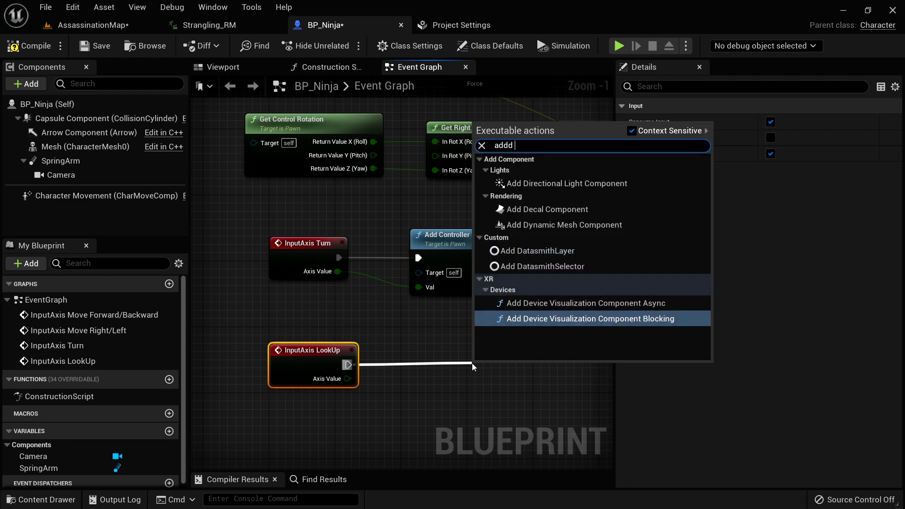
type("troller")
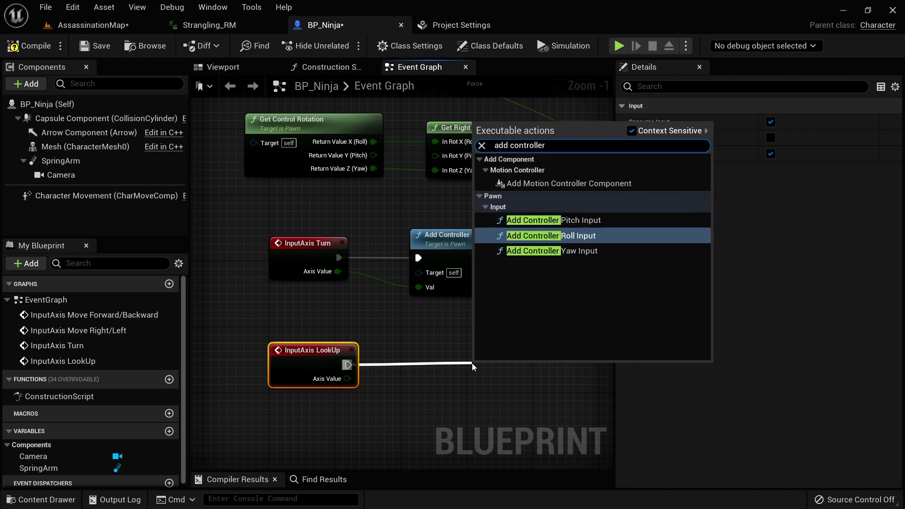
left_click(604, 220)
left_click_drag(348, 379, 485, 420)
left_click_drag(549, 381, 516, 355)
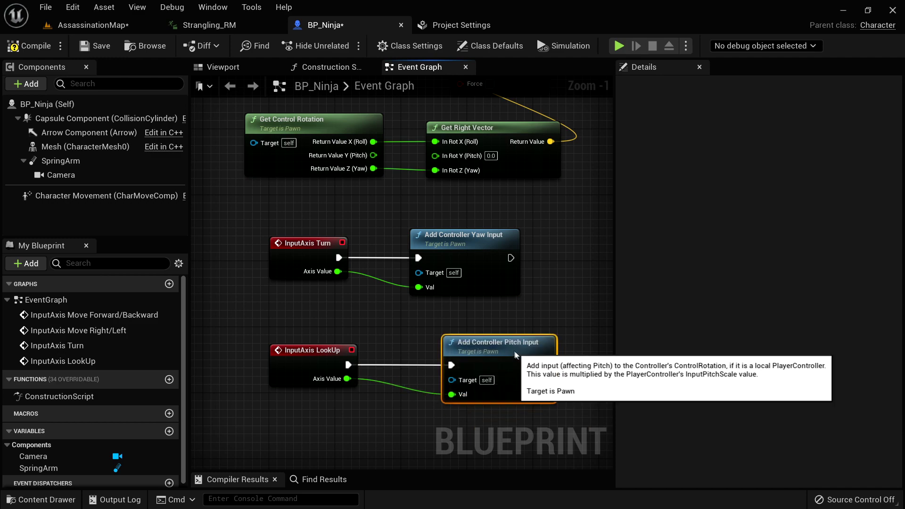
- Turn off Use Controller Rotation Yaw in BP_Ninja's defaults and playtest the character's movement and turning
left_click(619, 46)
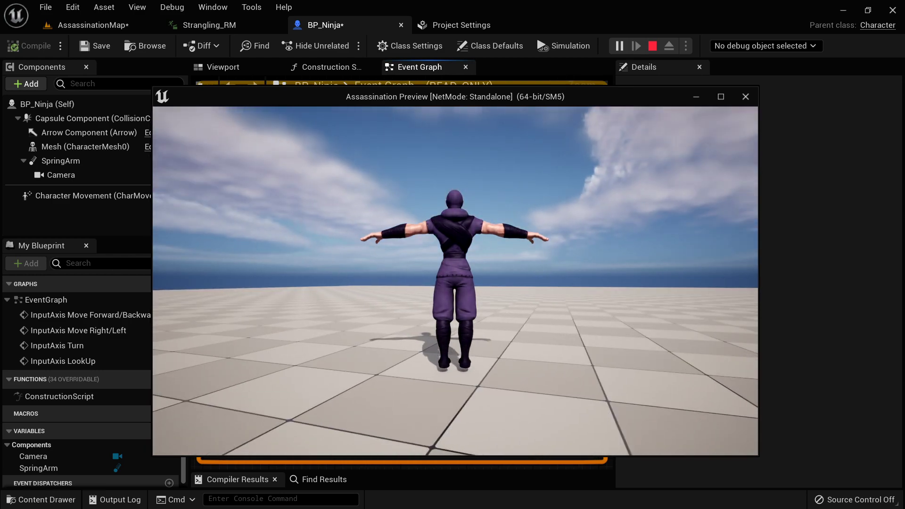
key("Escape")
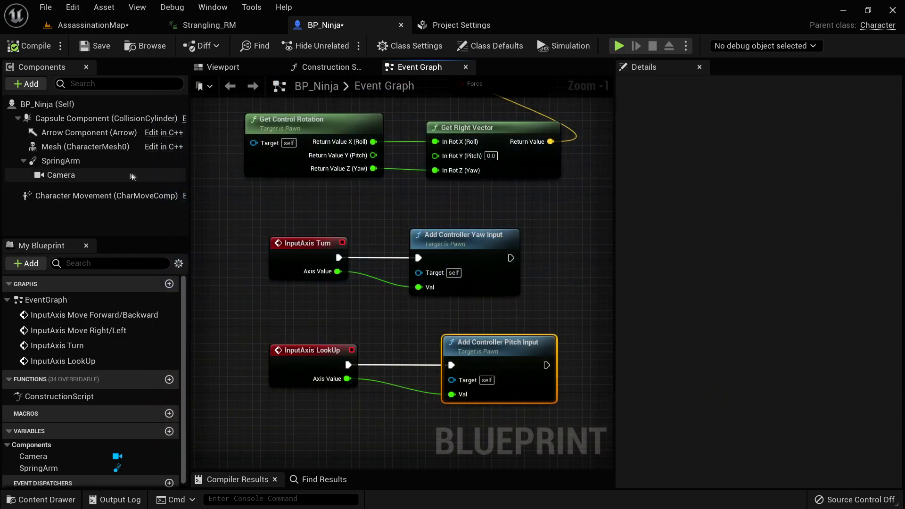
left_click(50, 105)
left_click(689, 87)
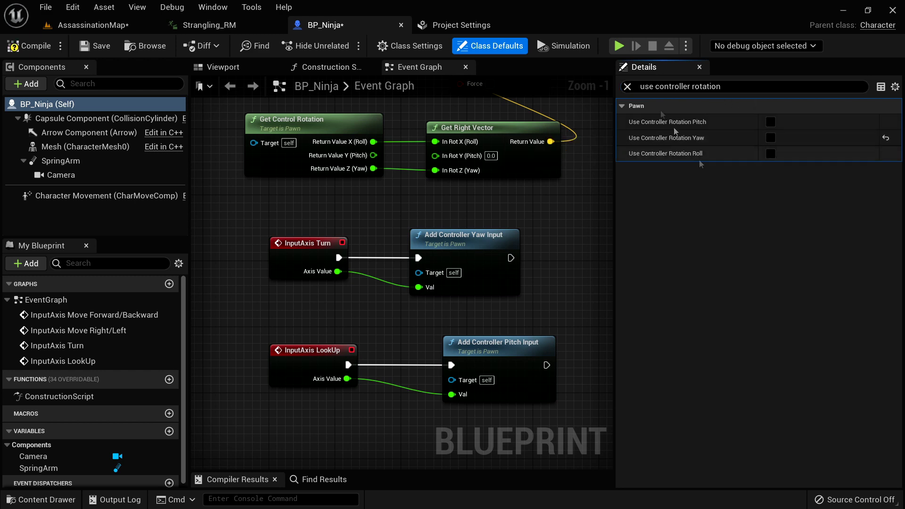
left_click(619, 45)
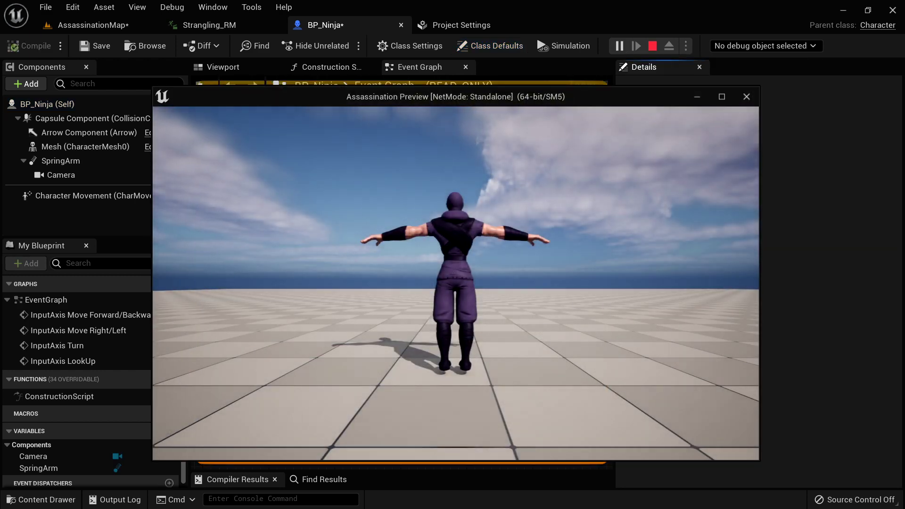
key("w")
key("Escape")
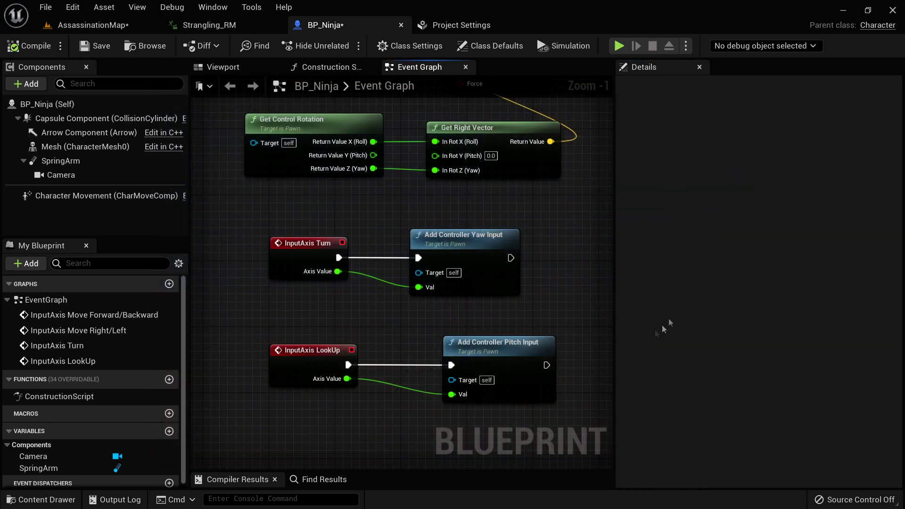
- Enable Use Pawn Control Rotation on the SpringArm component and playtest the camera rotation
left_click(61, 160)
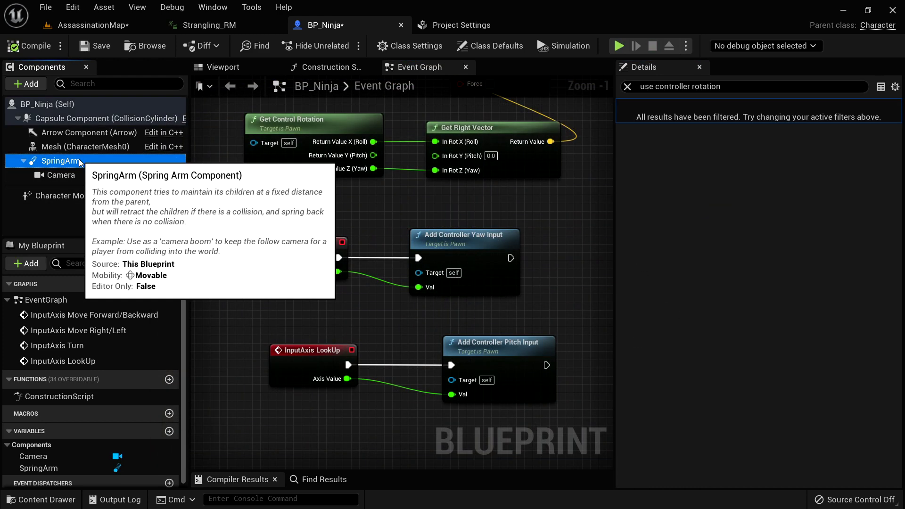
left_click(627, 87)
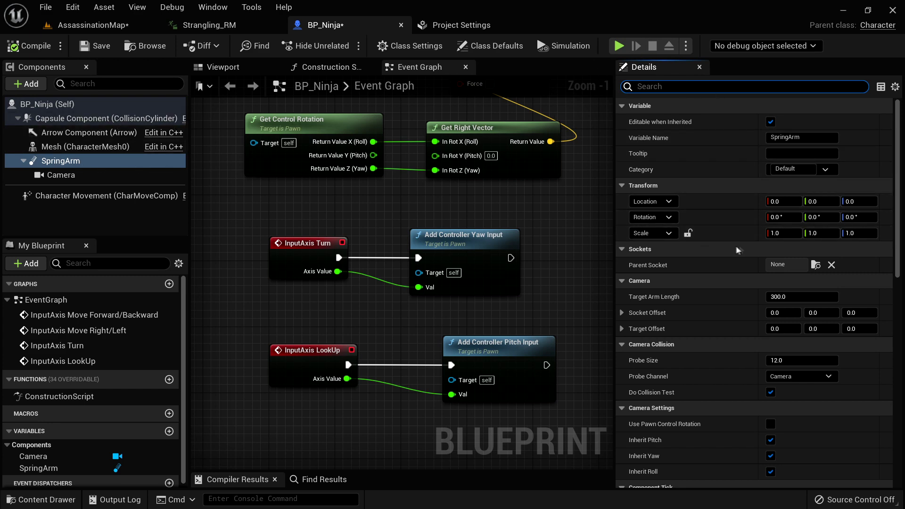
scroll(738, 250, "down", 5)
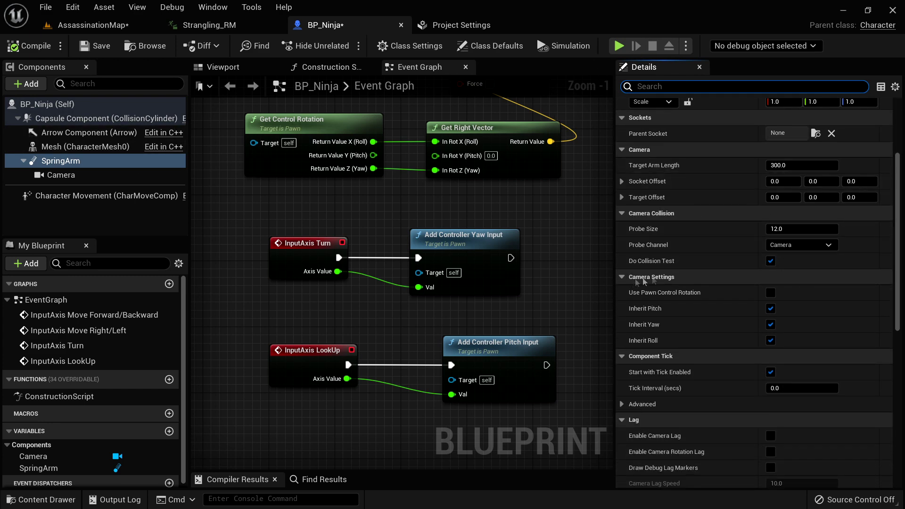
mouse_move(681, 296)
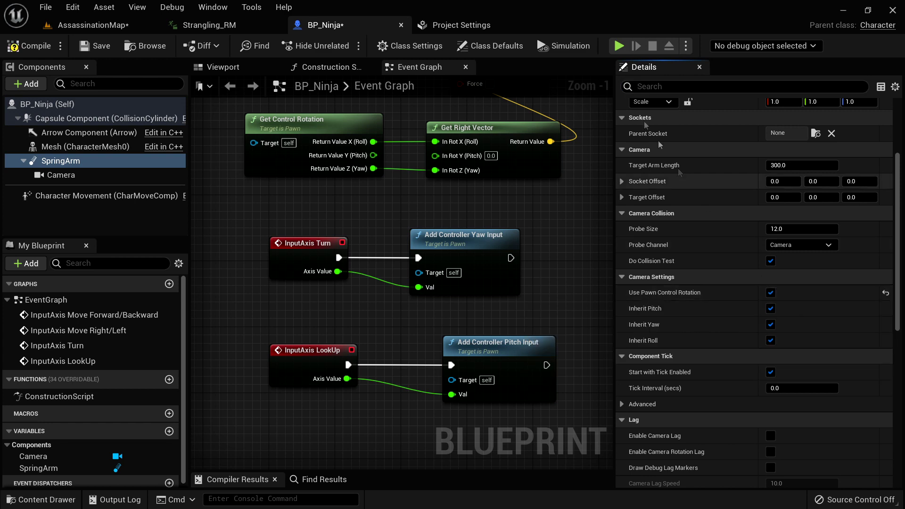
left_click(620, 46)
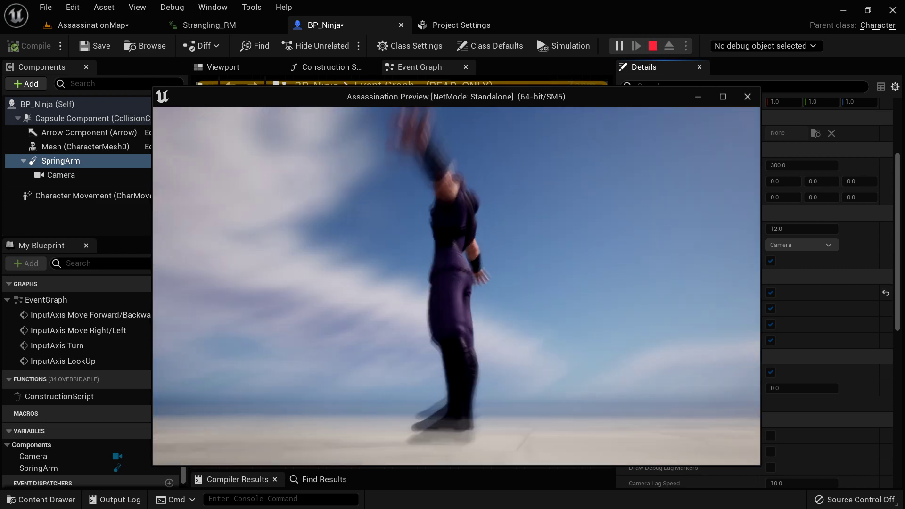
key("Escape")
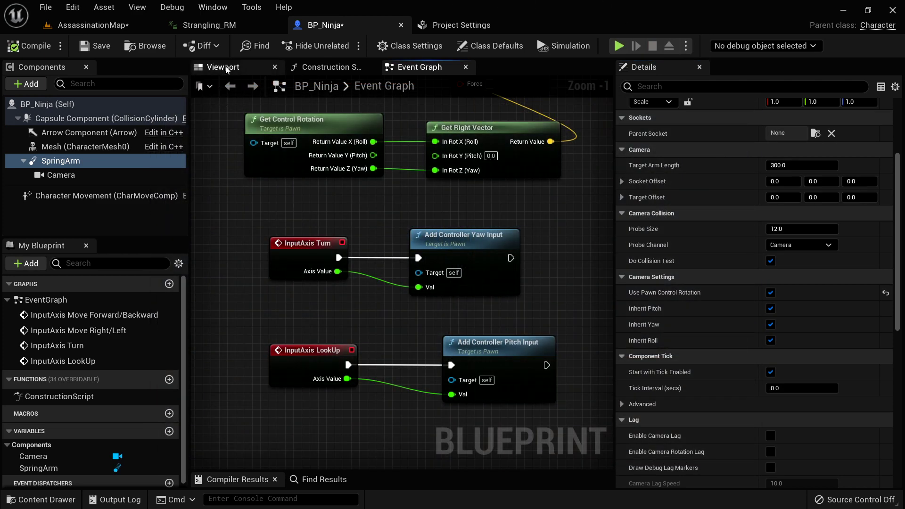
- Inspect the ninja mesh in BP_Ninja's viewport and playtest the orbiting camera around the character
left_click(229, 68)
right_click_drag(453, 287, 405, 292)
key("ctrl+z")
left_click(378, 161)
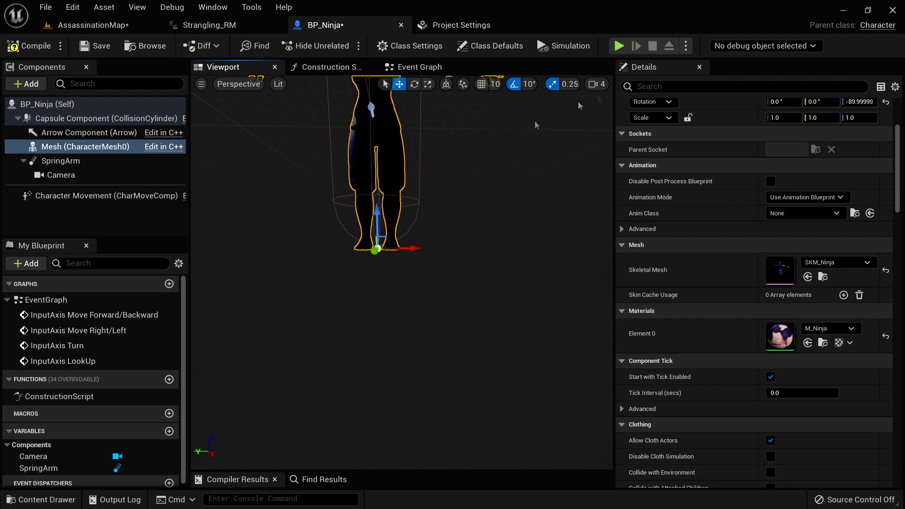
left_click(619, 46)
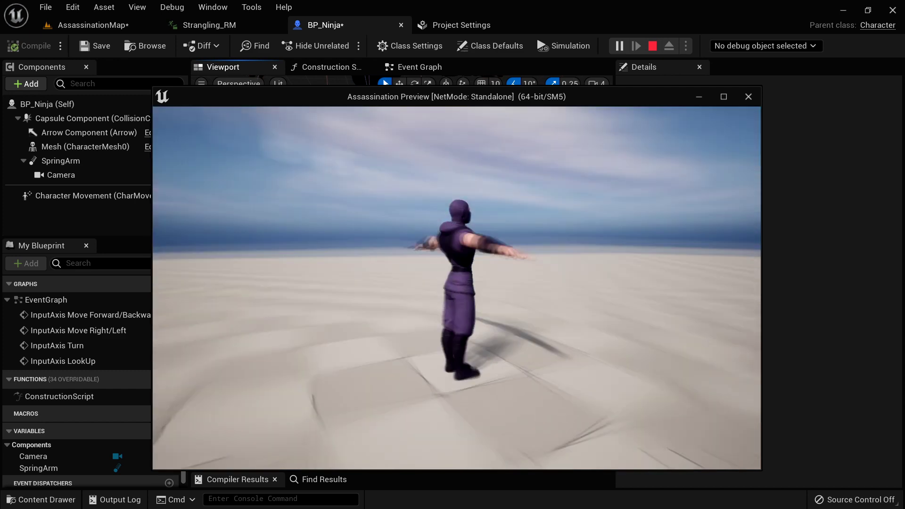
key("Escape")
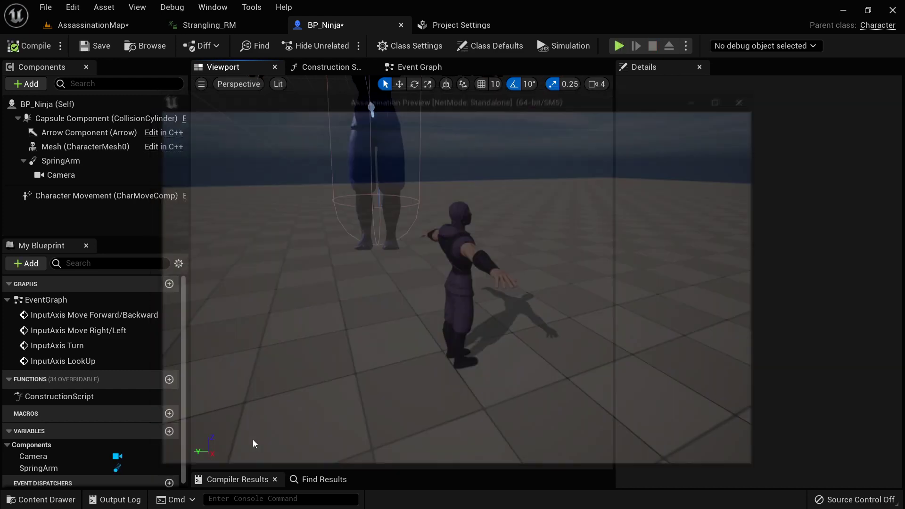
right_click_drag(402, 273, 397, 215)
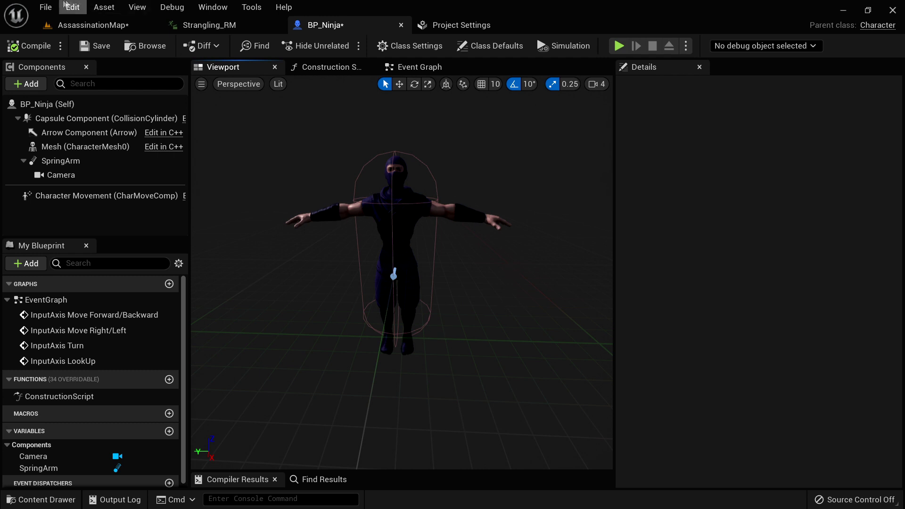
- Create an Animation Blueprint named ABP_Ninja for the ninja skeleton in the Characters/Ninja/Blueprints folder
left_click(67, 26)
key("ctrl+space")
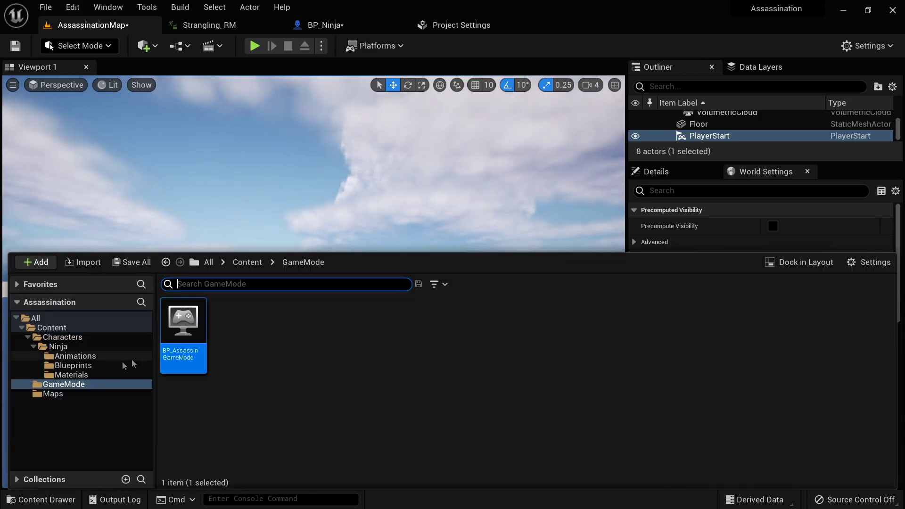
left_click(59, 346)
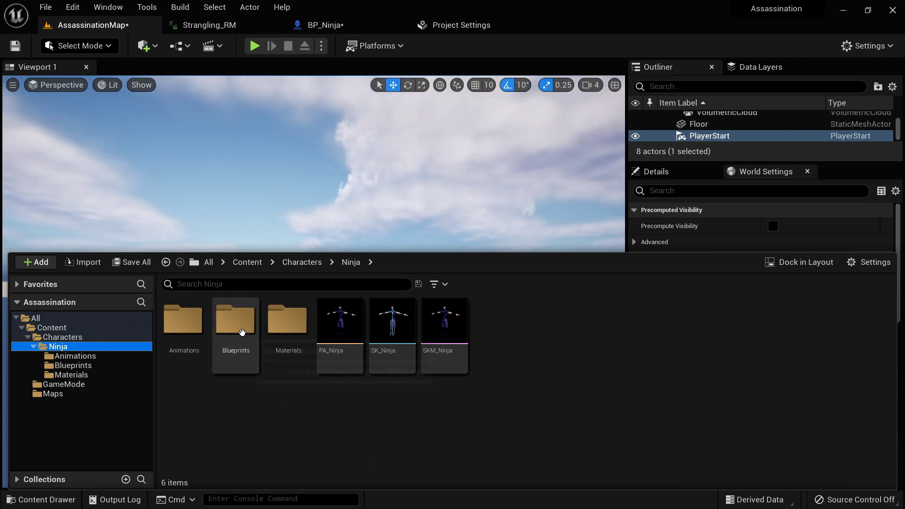
left_click(236, 323)
double_click(236, 323)
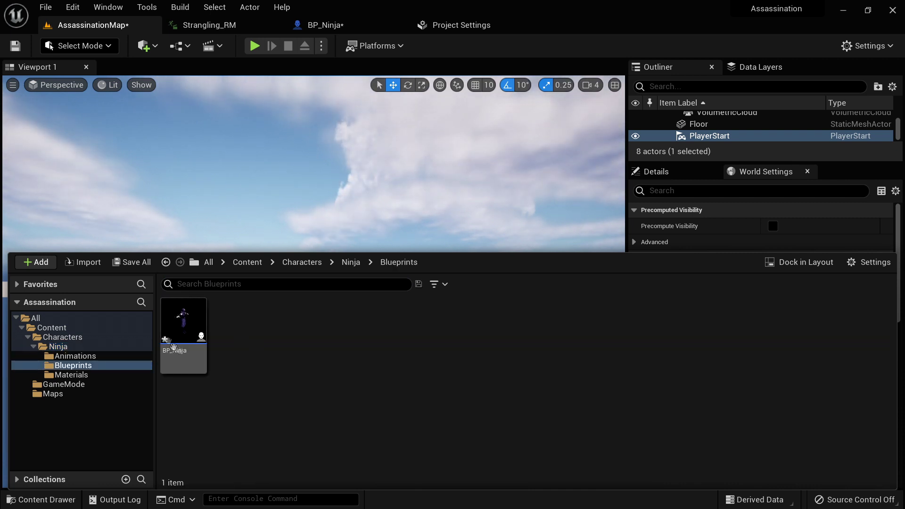
right_click(296, 324)
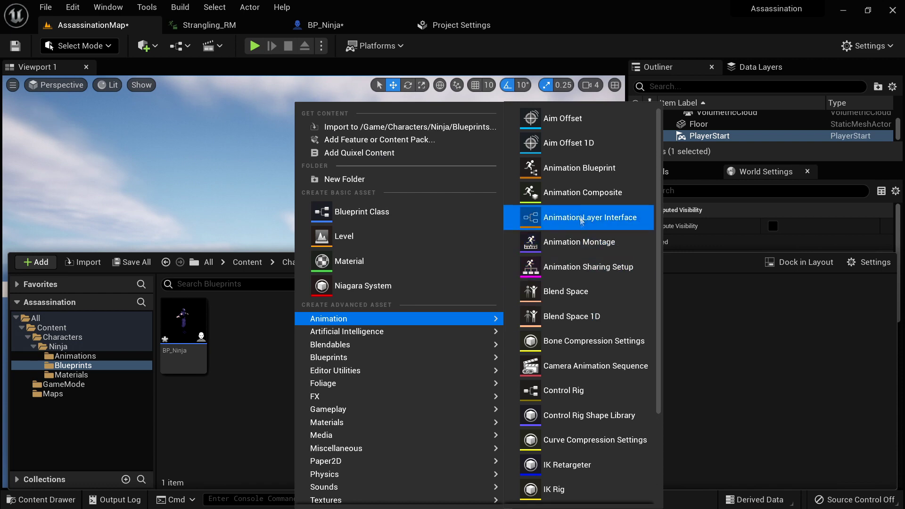
left_click(579, 168)
left_click(234, 21)
left_click(343, 263)
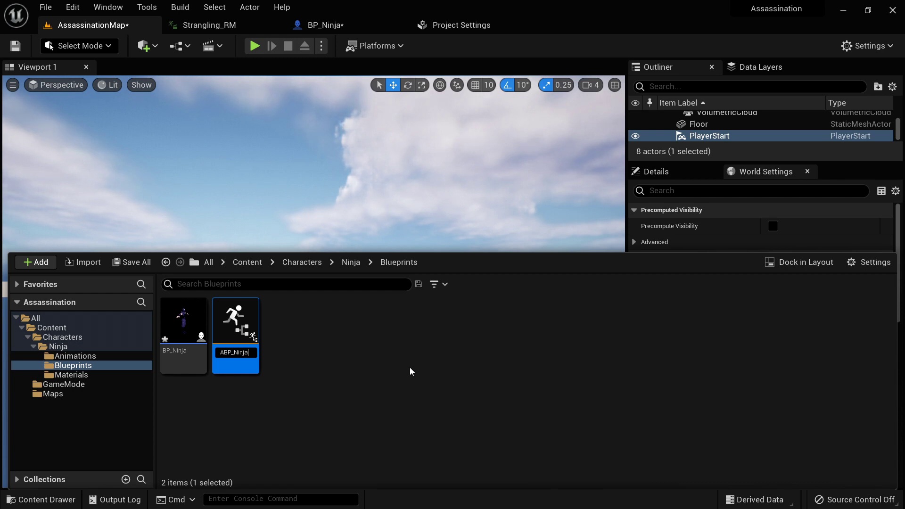
key("Return")
- Open ABP_Ninja, add a state machine named Locomotion to the AnimGraph, and connect it to the Output Pose's Result
double_click(175, 316)
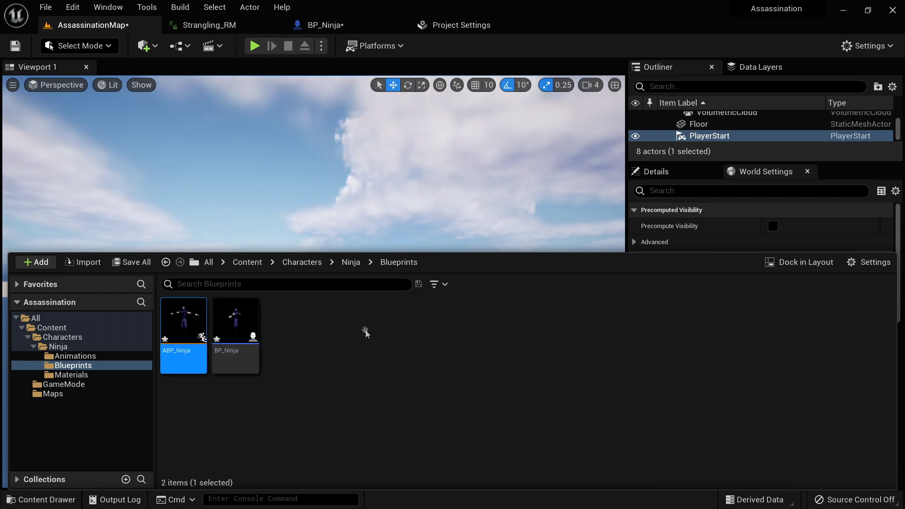
right_click_drag(395, 256, 479, 222)
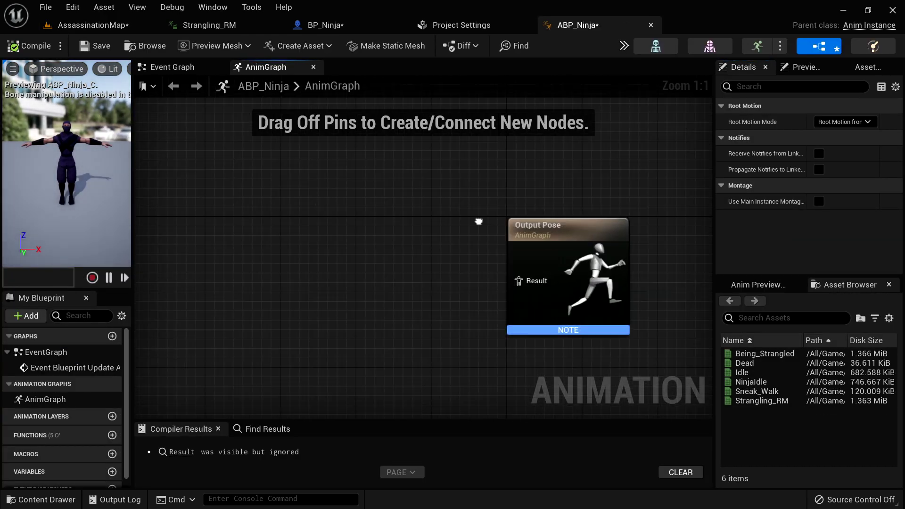
right_click(346, 270)
type("state machine")
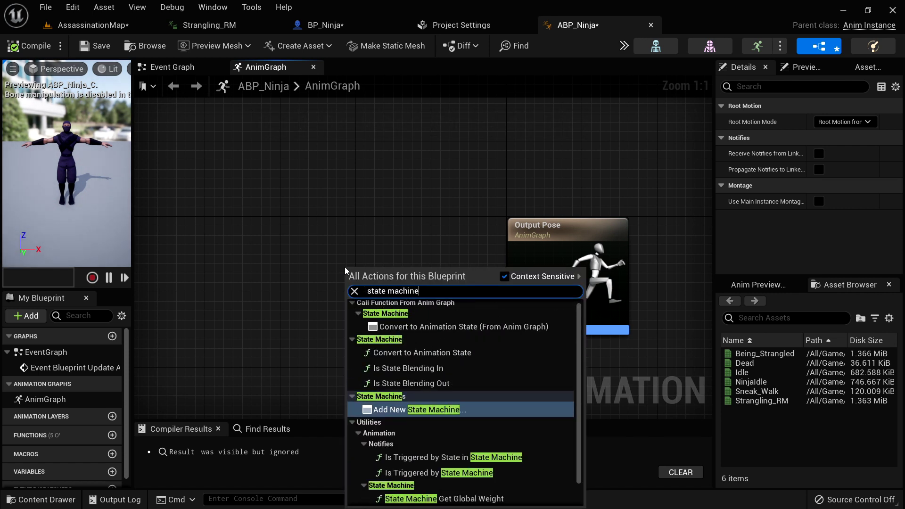
key("Return")
type("Locomotion")
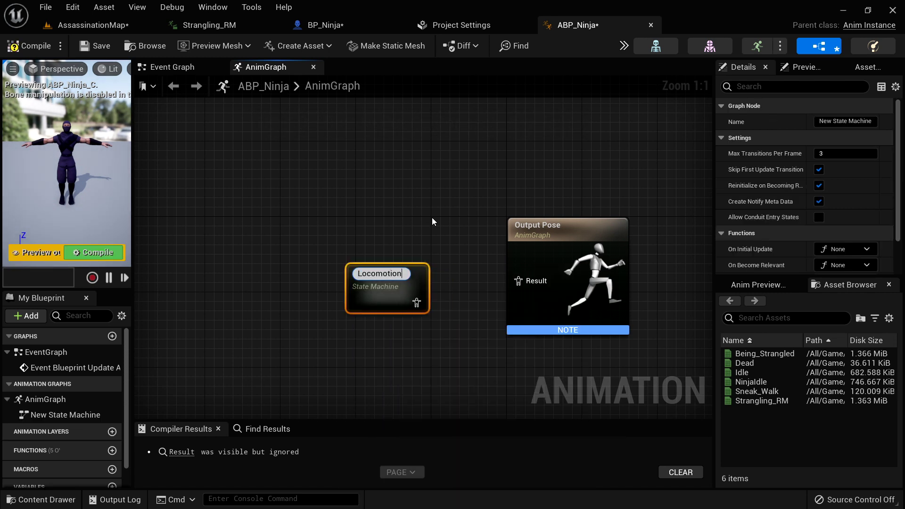
key("Return")
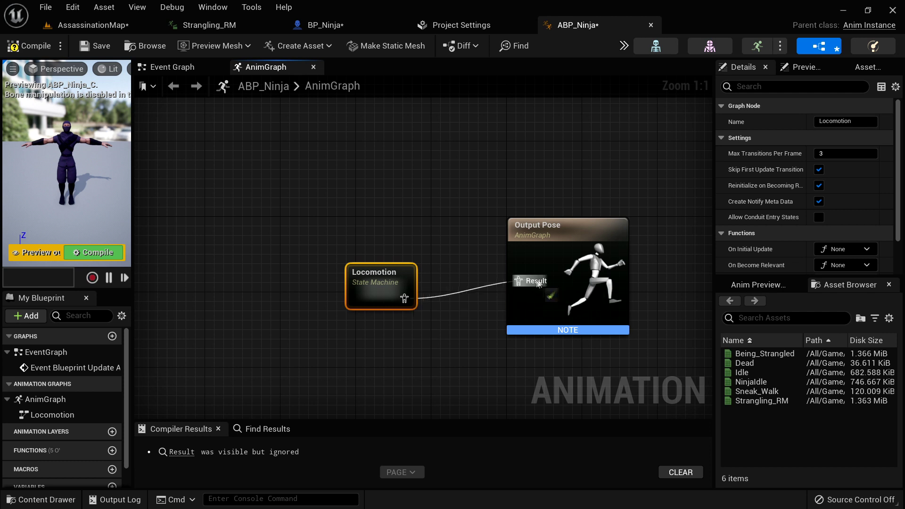
- Inside Locomotion, add Idle and Sneak_Walk states from their animations, connect Entry to Idle, and create transitions both ways between the states
double_click(401, 297)
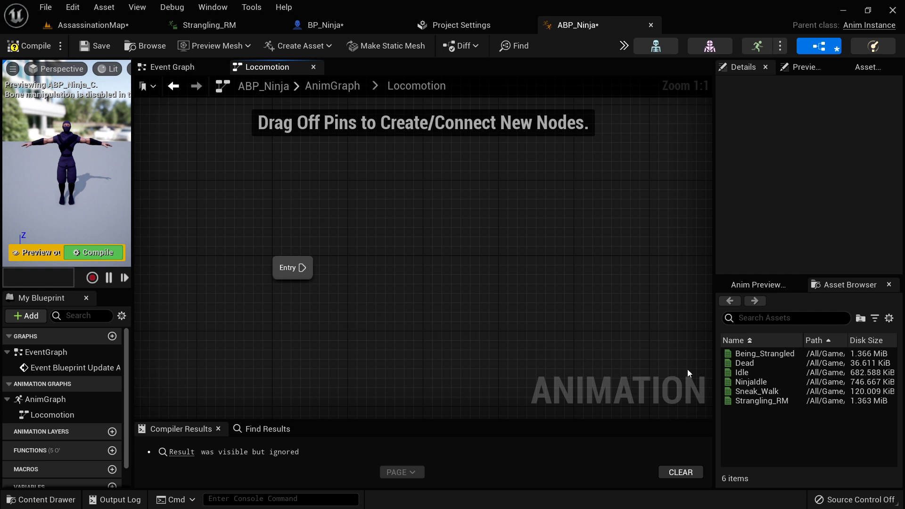
left_click_drag(754, 372, 401, 268)
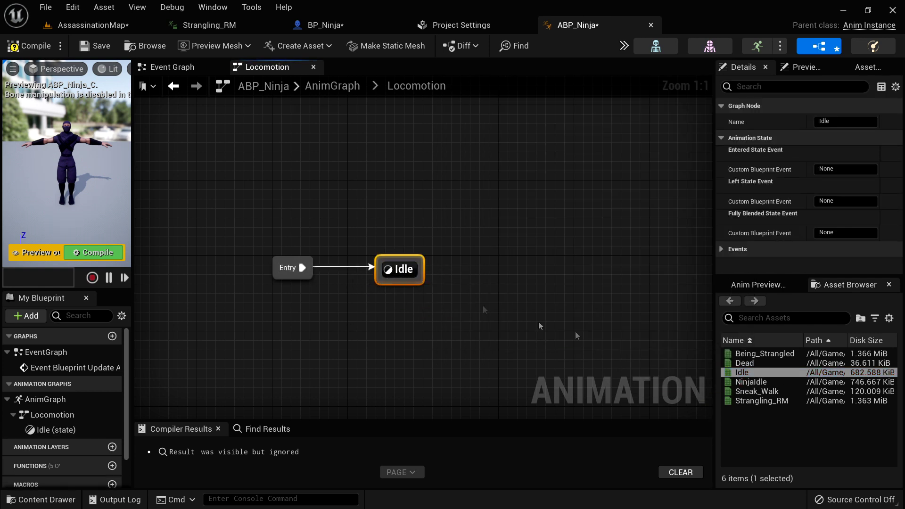
left_click_drag(759, 391, 519, 259)
mouse_move(423, 265)
left_mouse_down()
mouse_move(524, 271)
mouse_move(448, 284)
mouse_move(410, 274)
left_mouse_up()
mouse_move(558, 274)
left_mouse_down()
mouse_move(540, 275)
mouse_move(549, 274)
left_mouse_up()
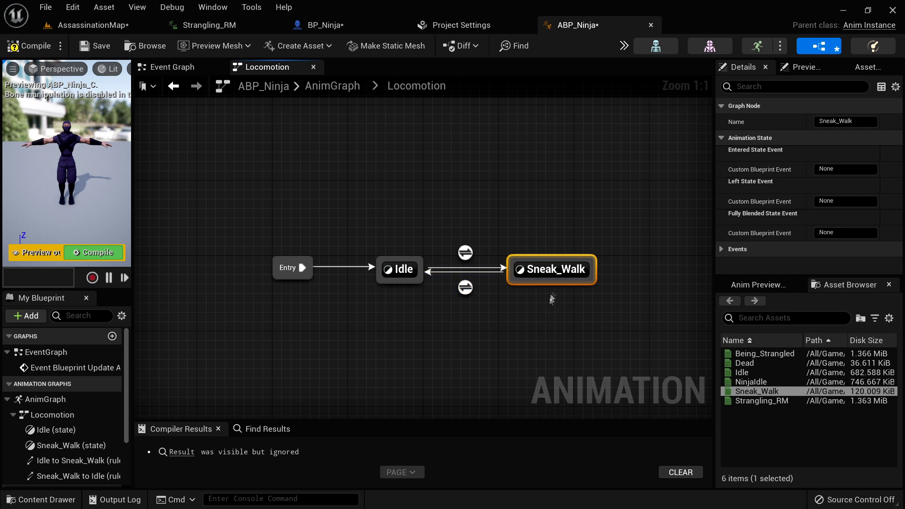
- Override the Blueprint Initialize Animation function in ABP_Ninja's Event Graph
left_click(172, 67)
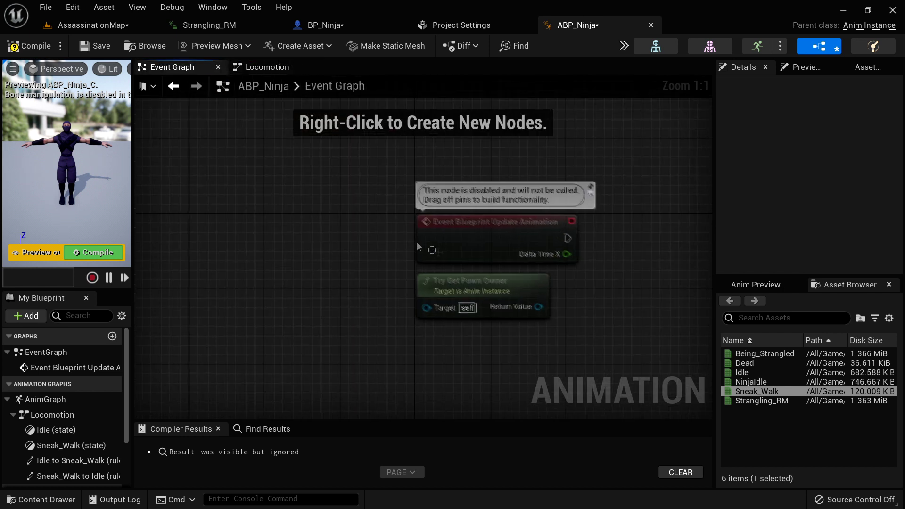
right_click_drag(618, 295, 436, 390)
left_click_drag(127, 385, 130, 438)
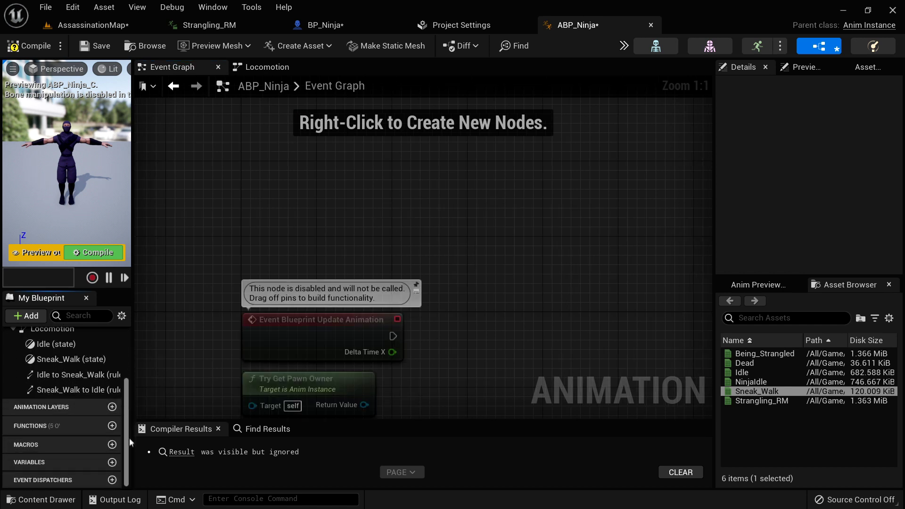
mouse_move(96, 429)
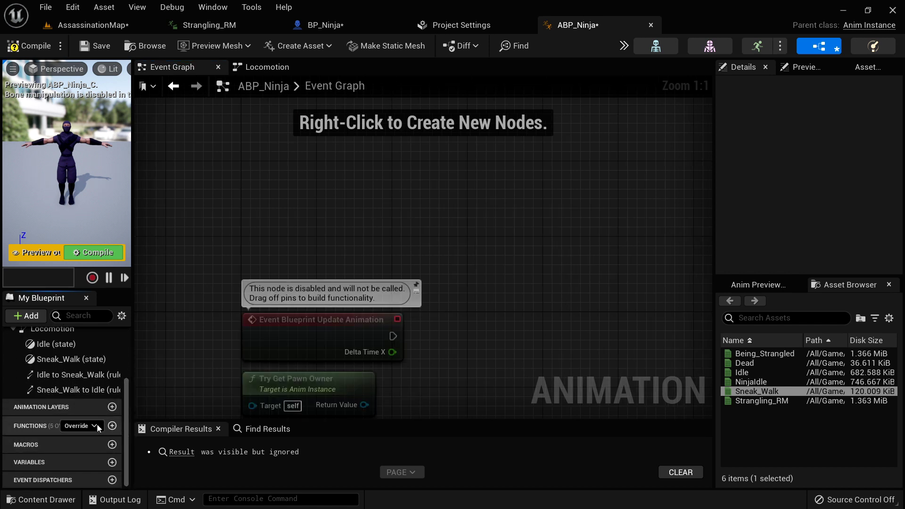
left_click(93, 427)
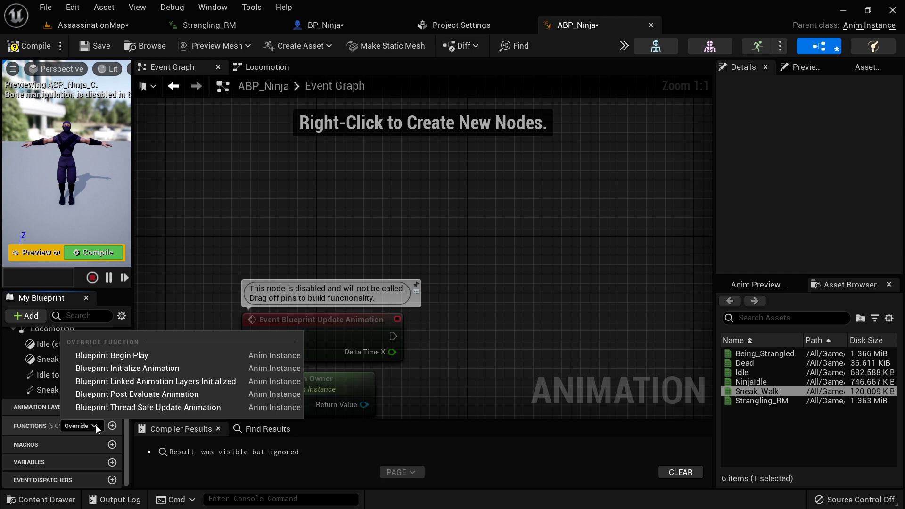
left_click(168, 369)
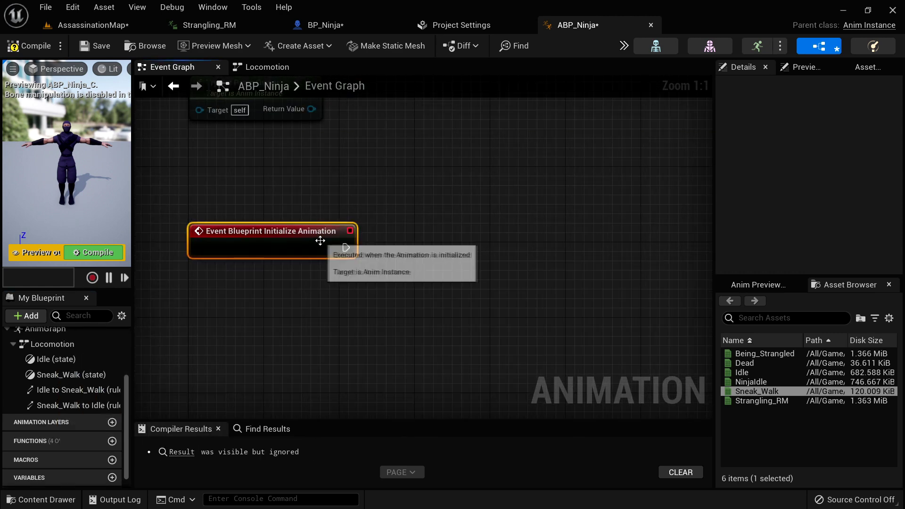
- Place Try Get Pawn Owner below Event Blueprint Initialize Animation, cast its Return Value to BP_Ninja, and run the cast from the event
left_click_drag(307, 123, 342, 330)
right_click_drag(417, 346, 362, 276)
left_click_drag(292, 300, 291, 301)
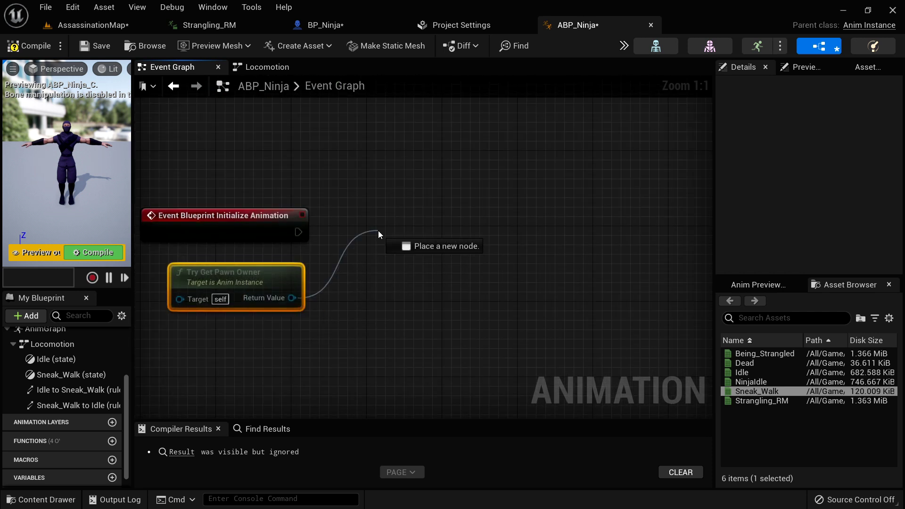
left_click_drag(378, 230, 380, 231)
type("cast to b")
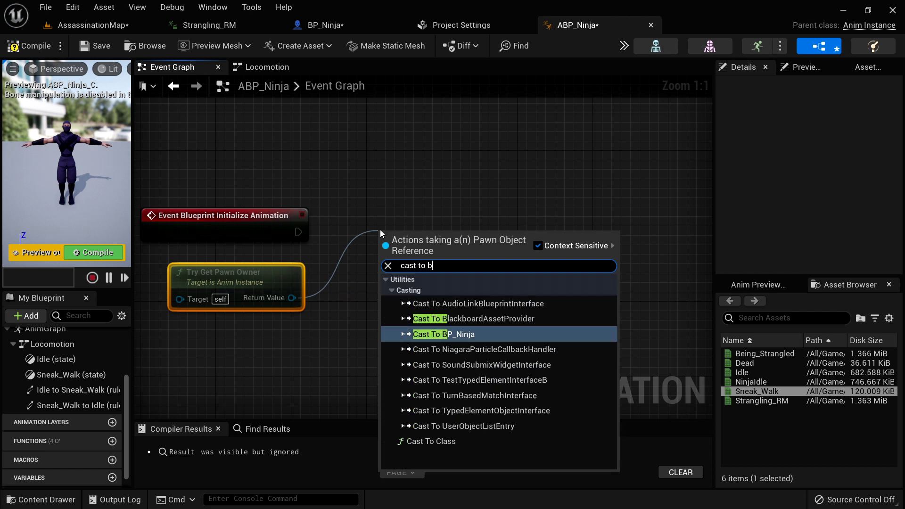
type("p")
left_click(459, 303)
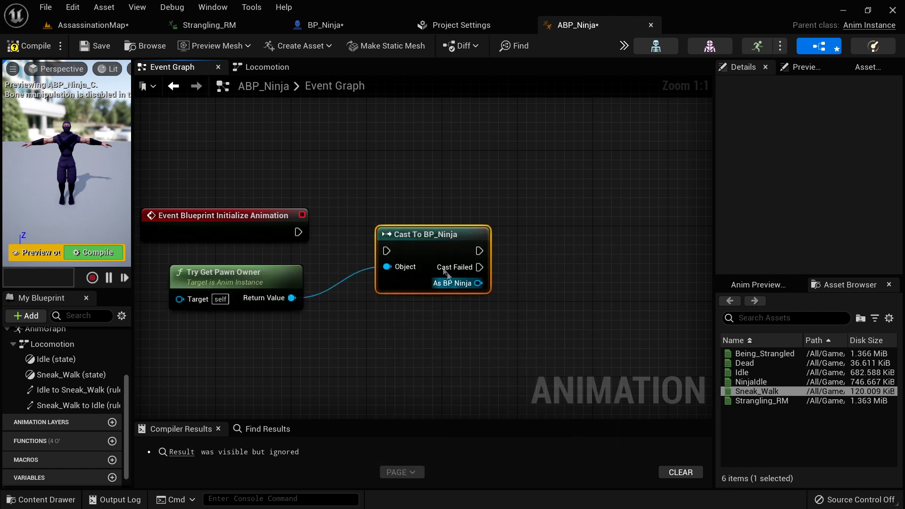
left_click_drag(298, 232, 387, 252)
left_click_drag(427, 239, 399, 221)
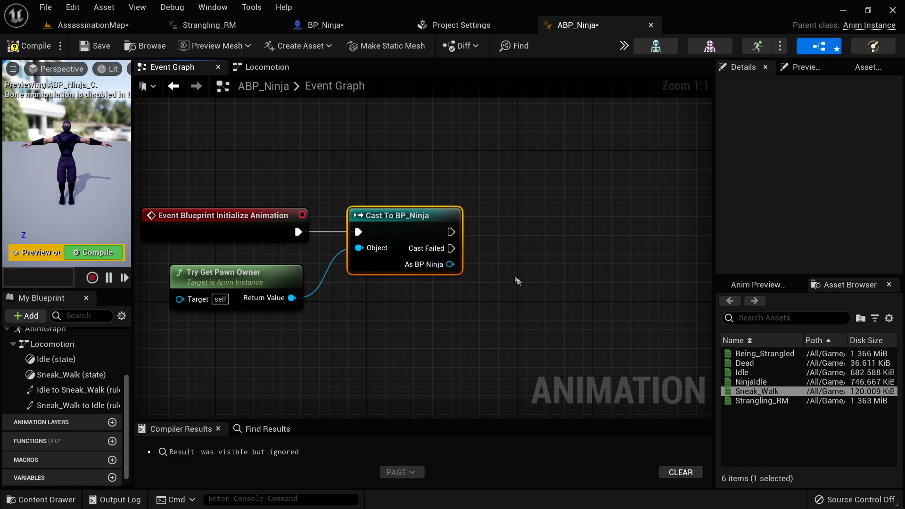
- Promote the cast's As BP Ninja output to a variable named Character and place its Set node beside the cast
right_click(450, 265)
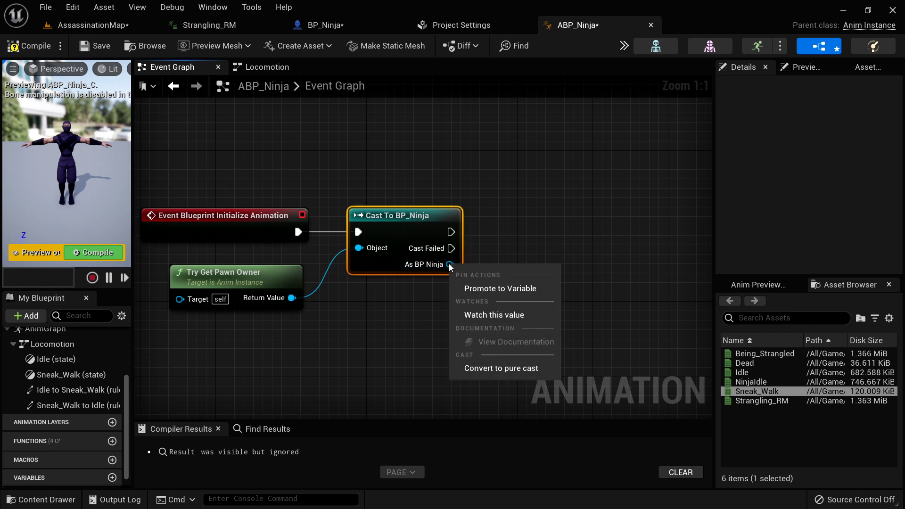
left_click(499, 288)
left_click_drag(609, 218, 530, 230)
left_click(38, 465)
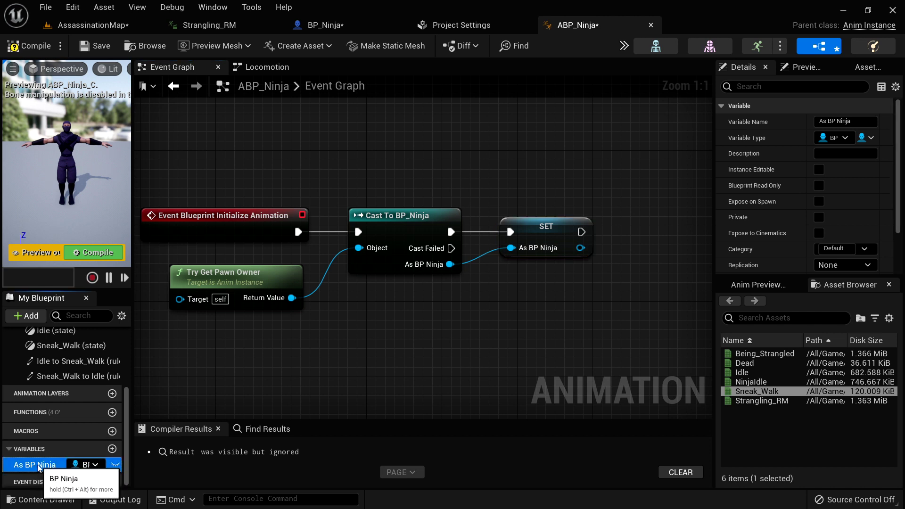
key("F2")
type("Character")
key("Return")
right_click_drag(581, 336, 534, 334)
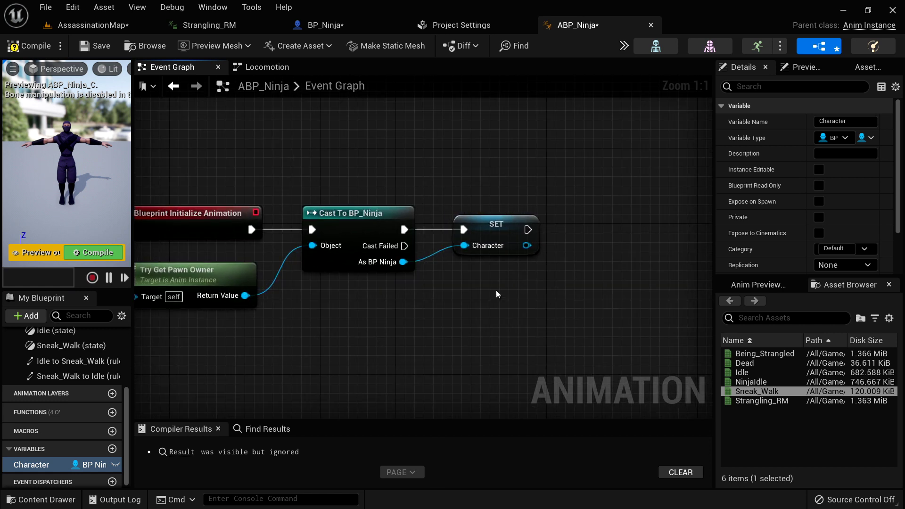
right_click_drag(467, 289, 545, 293)
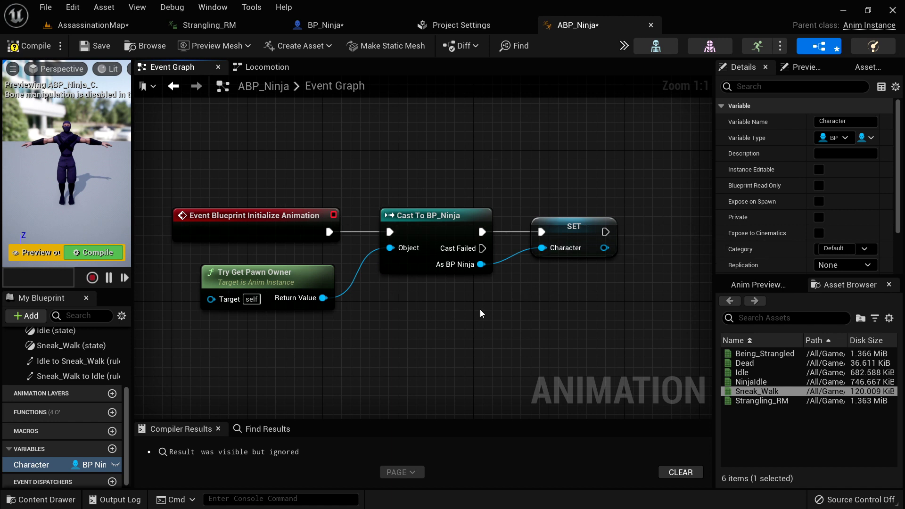
right_click_drag(468, 307, 450, 308)
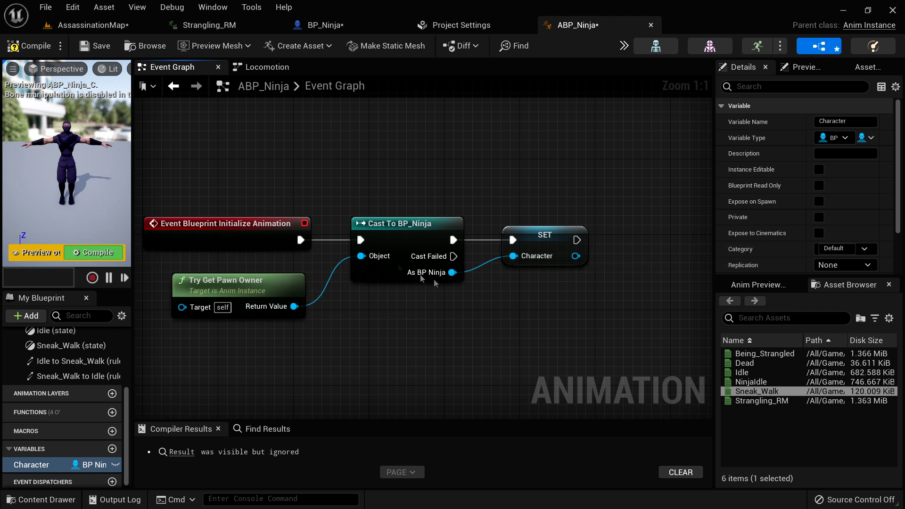
- Add a Float variable named GroundSpeed to ABP_Ninja
left_click_drag(126, 400, 128, 421)
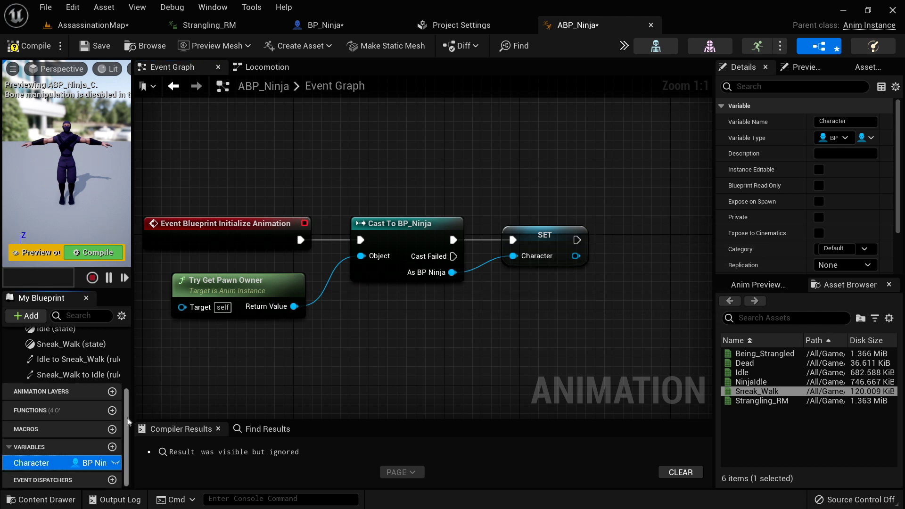
left_click(111, 447)
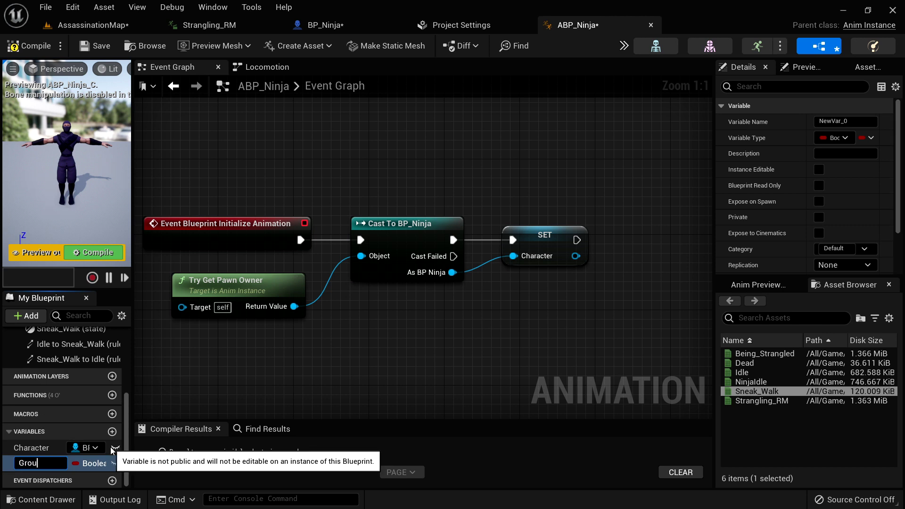
type("GroundSpeed")
key("Return")
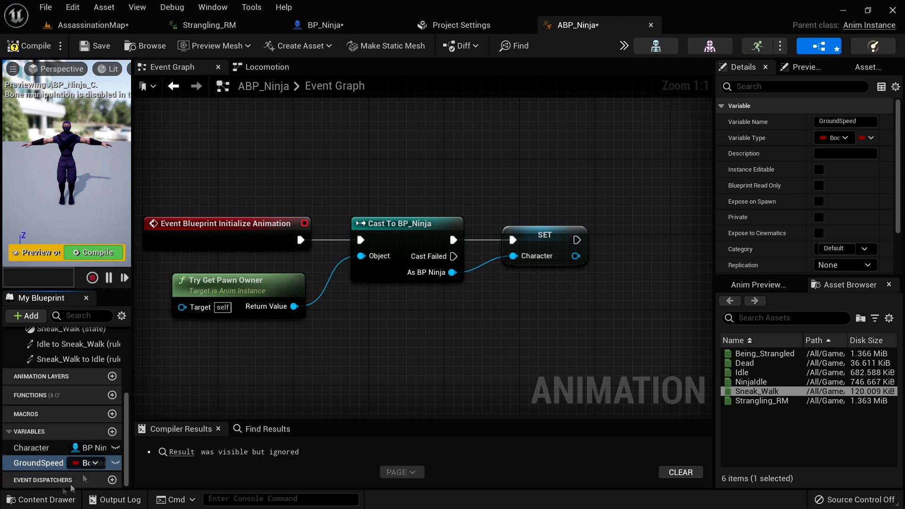
left_click(90, 463)
left_click(96, 259)
- Arrange the Event Graph so that Event Blueprint Update Animation sits below the Initialize Animation nodes
right_click_drag(366, 149, 400, 324)
right_click_drag(370, 284, 440, 168)
left_click_drag(292, 113, 293, 263)
right_click_drag(486, 217, 482, 79)
left_click_drag(333, 113, 345, 345)
right_click_drag(491, 334, 401, 314)
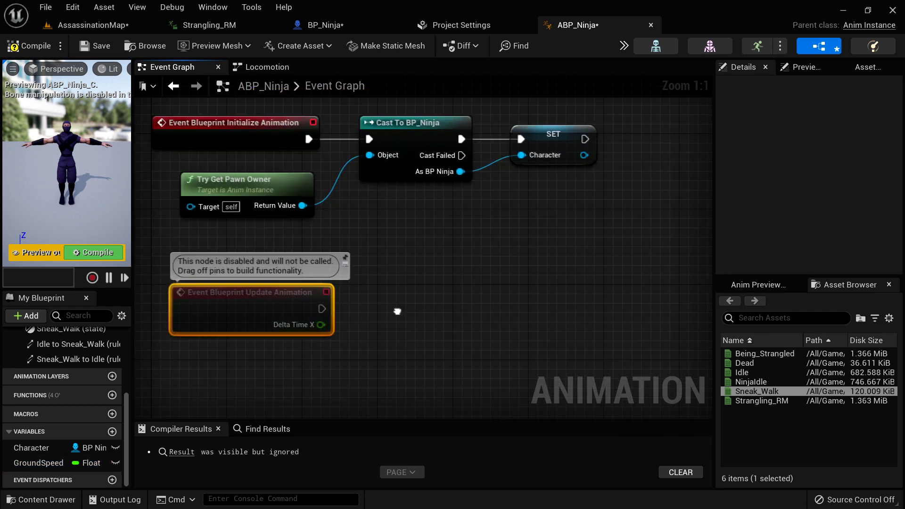
left_click_drag(265, 319, 255, 327)
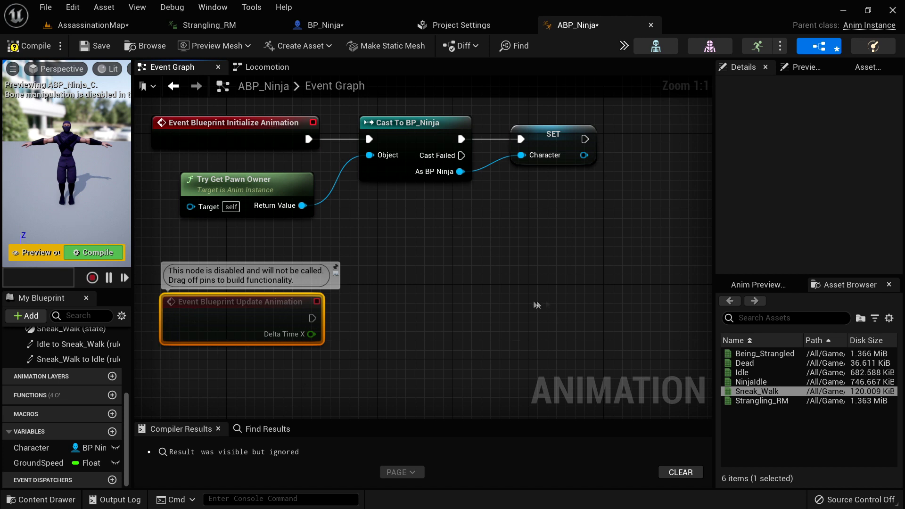
right_click_drag(485, 304, 506, 248)
left_click_drag(272, 273, 263, 298)
right_click_drag(474, 305, 492, 272)
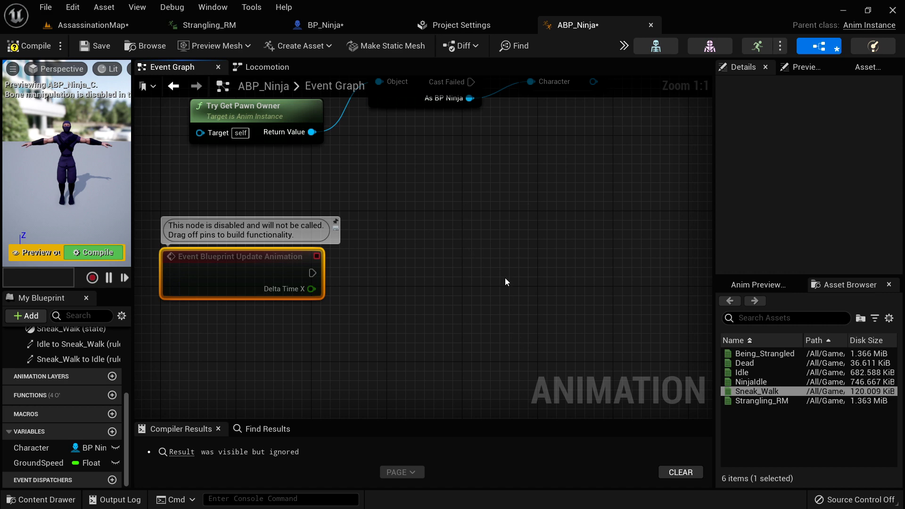
right_click_drag(488, 302, 506, 338)
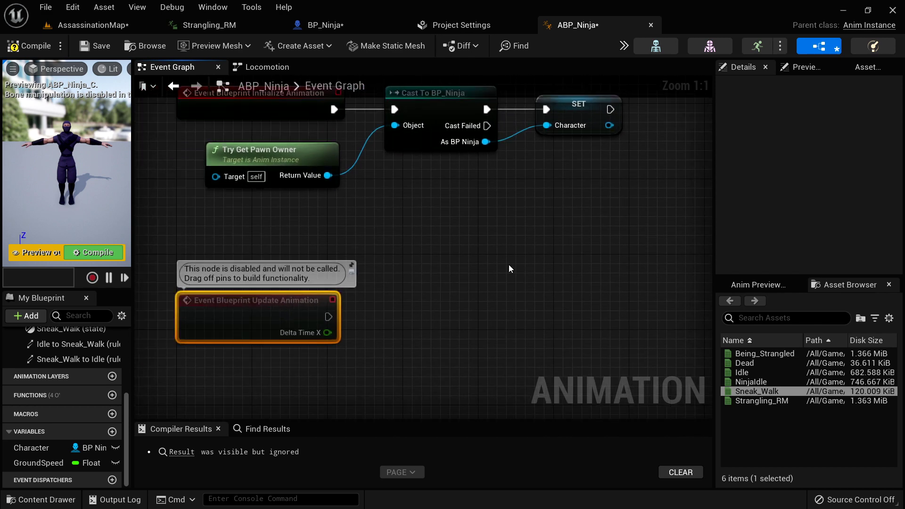
- Add a Get Character Movement node fed by the output of the Character Set node
right_click_drag(586, 230, 446, 326)
left_click_drag(468, 232, 530, 287)
type("get c")
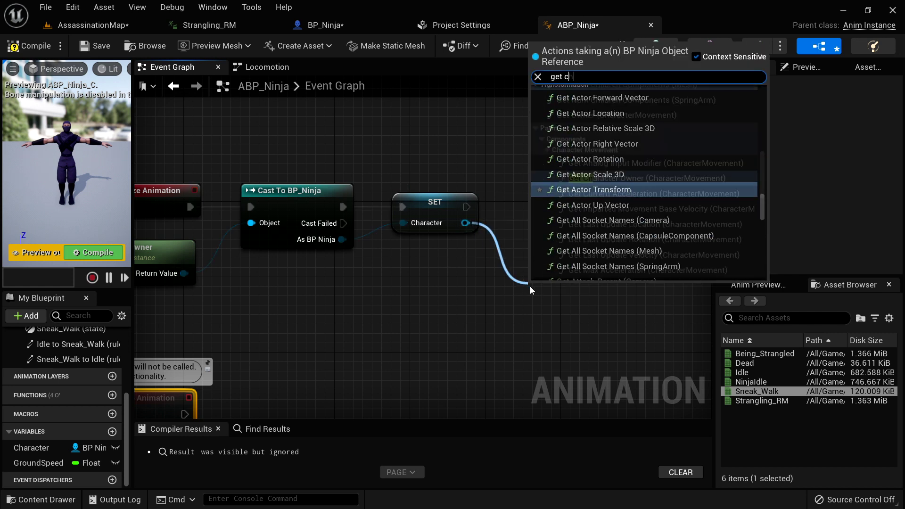
type("haracter movement")
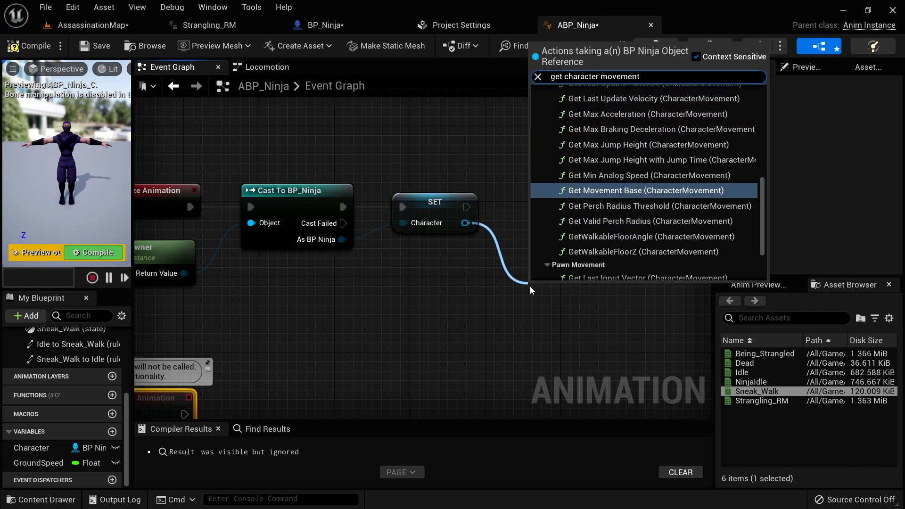
left_click_drag(763, 217, 764, 256)
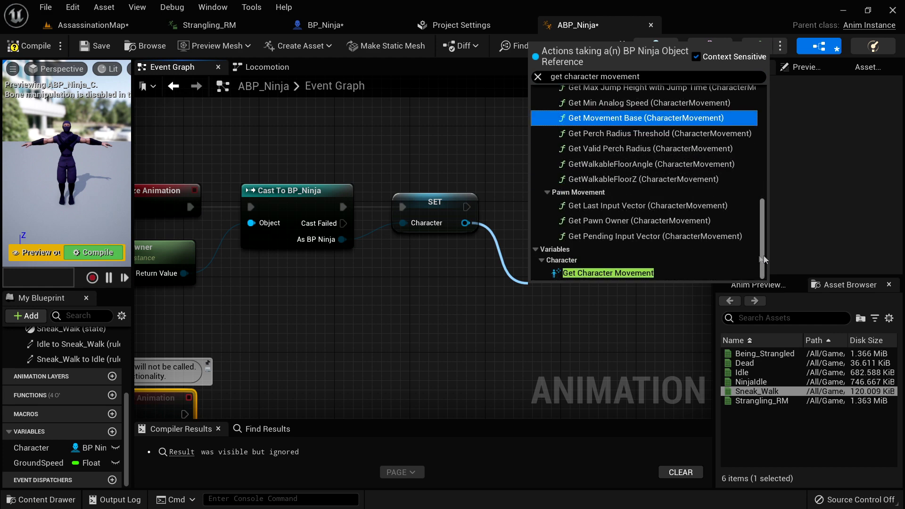
left_click(609, 273)
right_click_drag(668, 296, 578, 292)
- Promote the Character Movement output to a variable named MovementComponent and run its Set node after the Character Set node
right_click(578, 292)
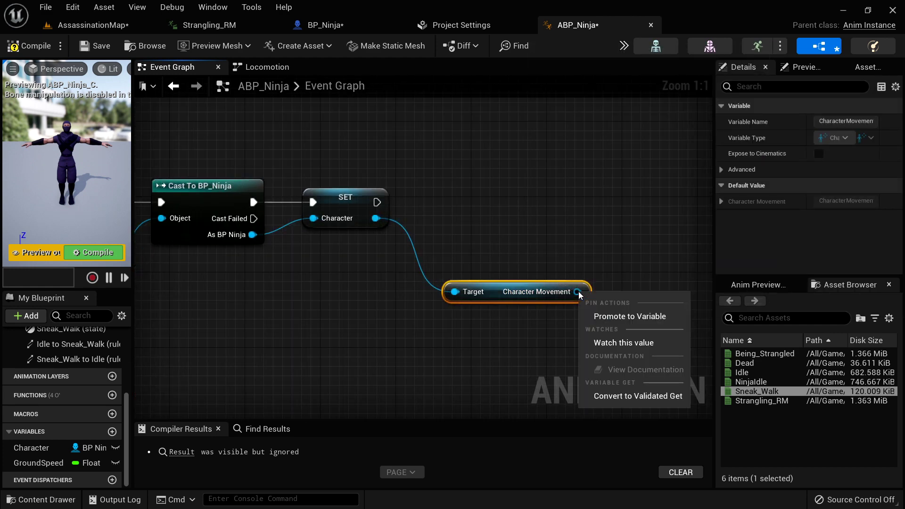
left_click(630, 316)
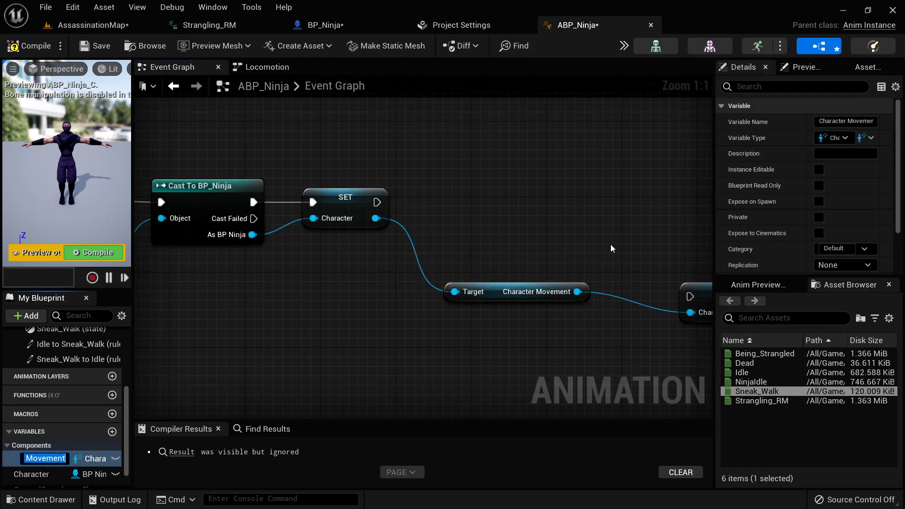
type("MovementComponent")
key("Return")
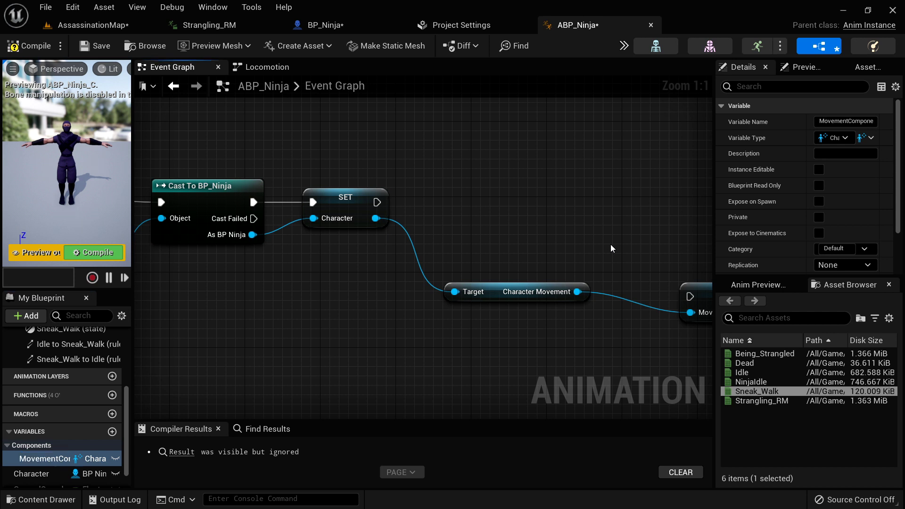
right_click_drag(628, 243, 549, 242)
left_click_drag(629, 283, 553, 198)
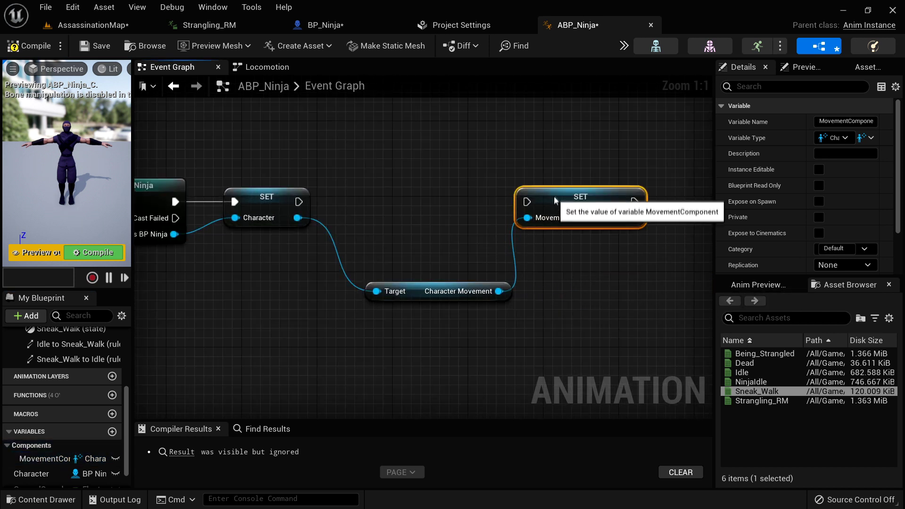
left_click_drag(299, 202, 527, 202)
left_click_drag(414, 293, 384, 256)
right_click_drag(309, 347, 408, 297)
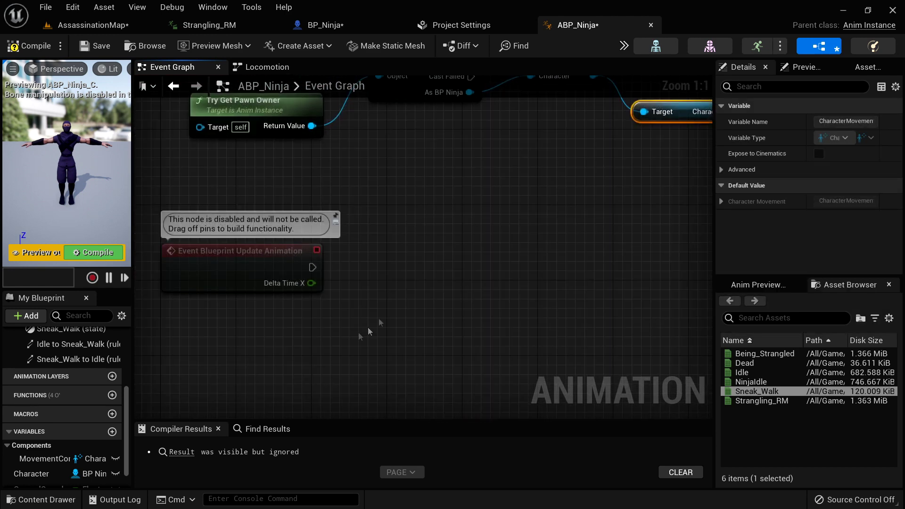
- Add a validated Get of MovementComponent and execute it from Event Blueprint Update Animation
left_click_drag(45, 459, 367, 223)
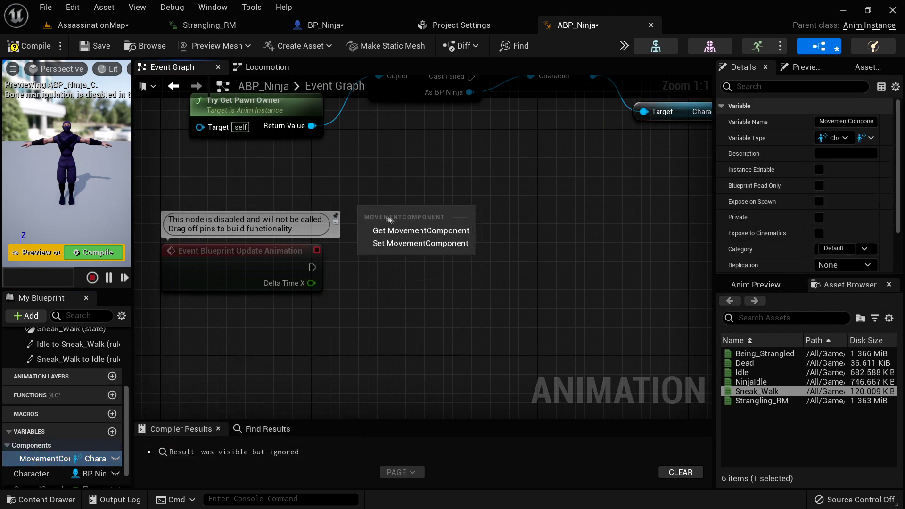
left_click(395, 233)
right_click(405, 216)
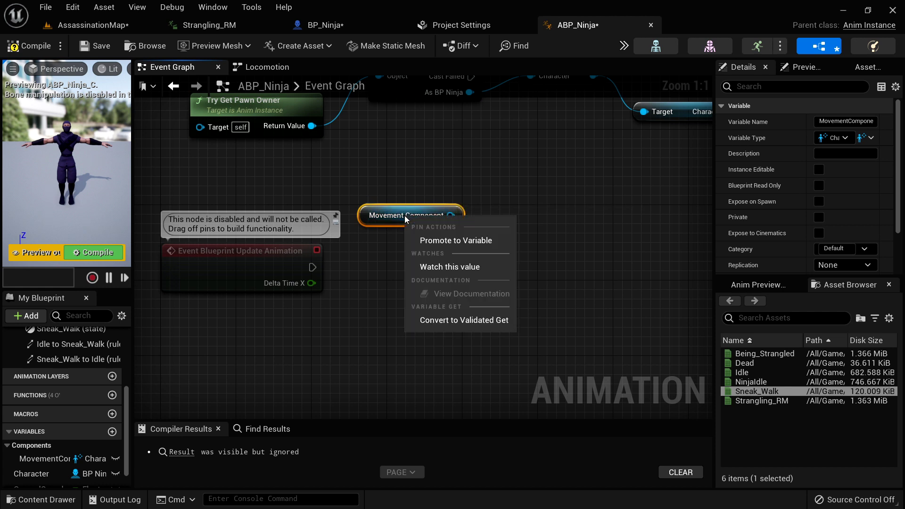
left_click(478, 319)
left_click_drag(424, 235, 434, 272)
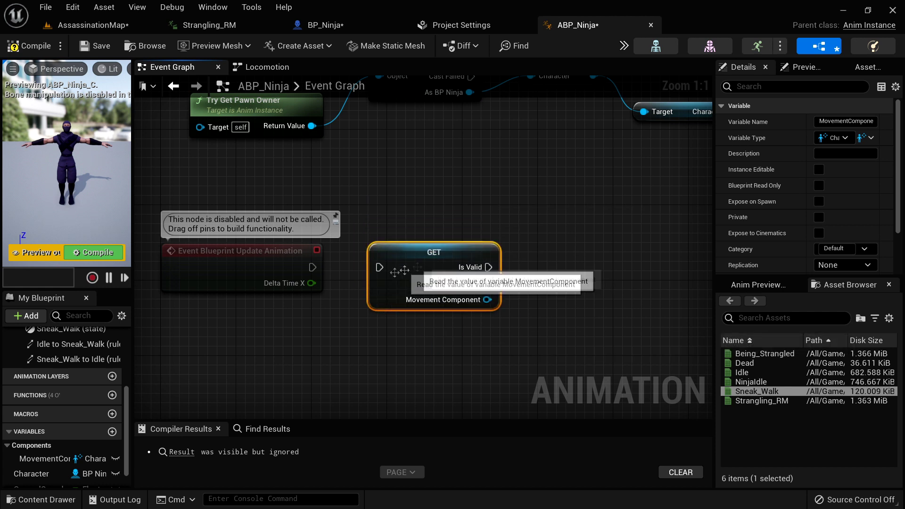
left_click_drag(356, 270, 380, 268)
- Add a Get Velocity node fed by the validated Get's Movement Component output
right_click_drag(533, 305, 402, 316)
left_click_drag(356, 311, 448, 330)
type("veloc")
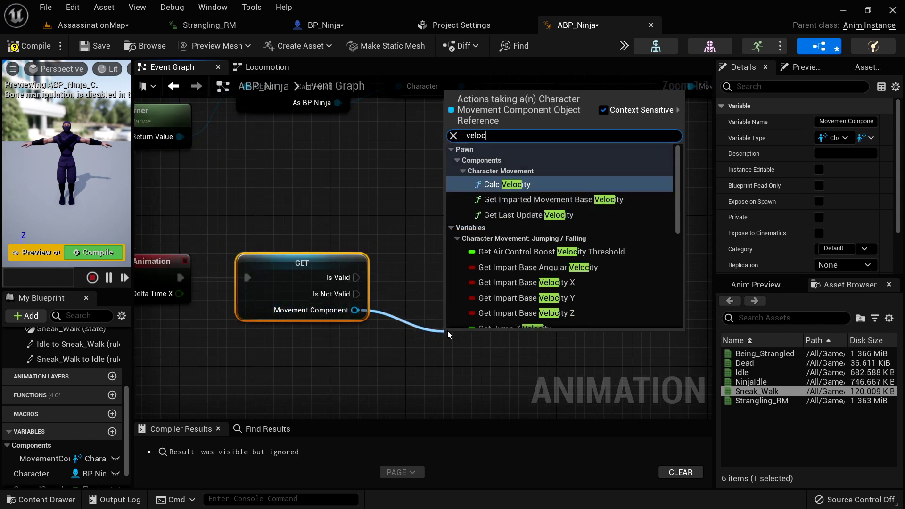
type("ity")
scroll(681, 276, "down", 5)
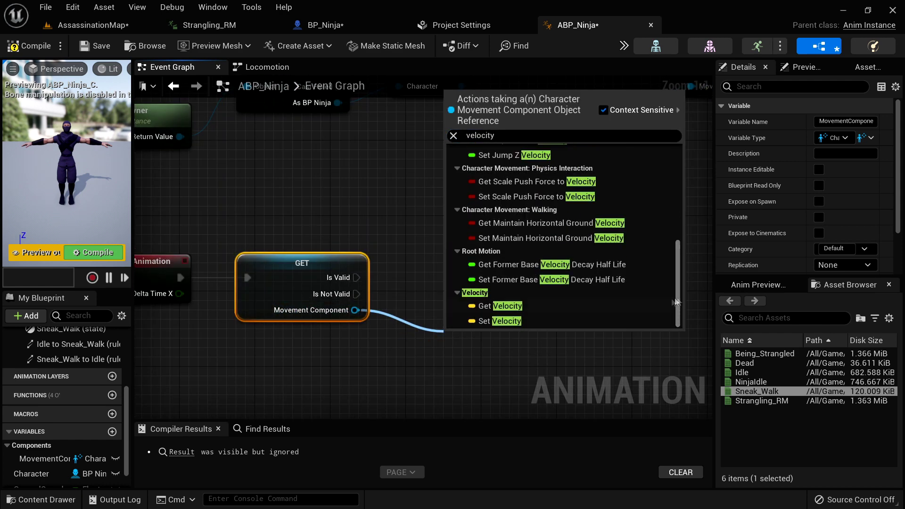
left_click(519, 311)
right_click_drag(484, 347, 425, 317)
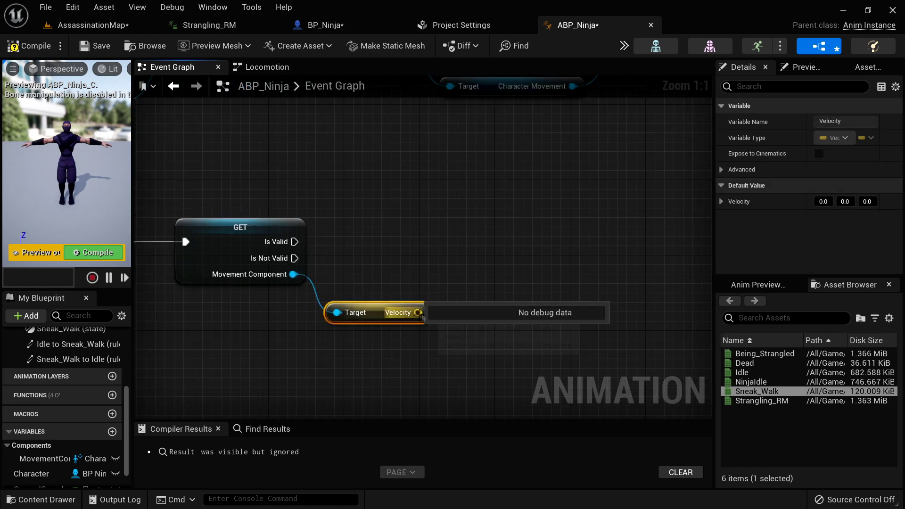
- Feed Velocity into a Vector Length XY node and line it up beside the Velocity node
left_click_drag(423, 315, 474, 275)
type("length")
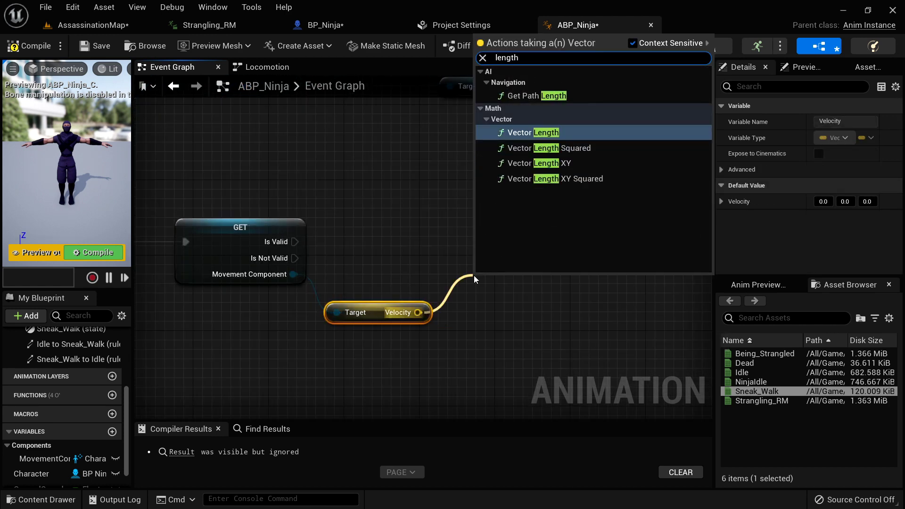
left_click(586, 164)
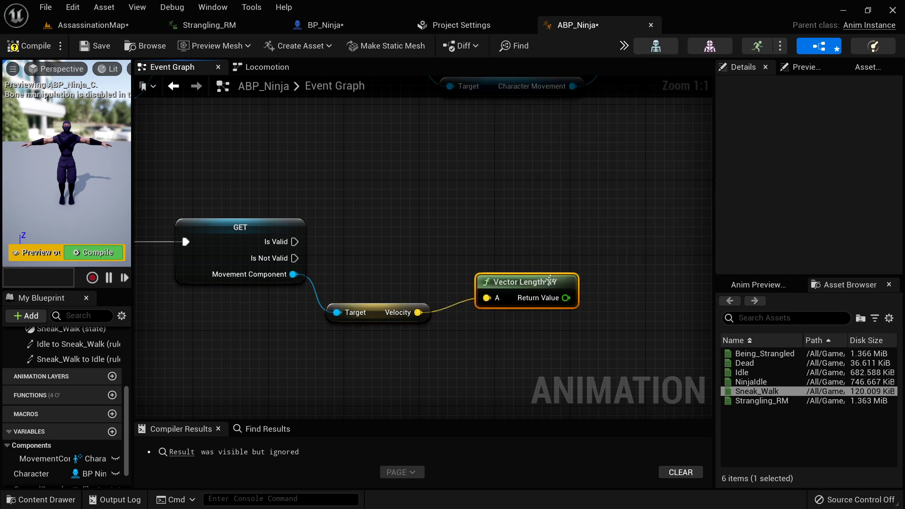
right_click_drag(569, 307, 491, 332)
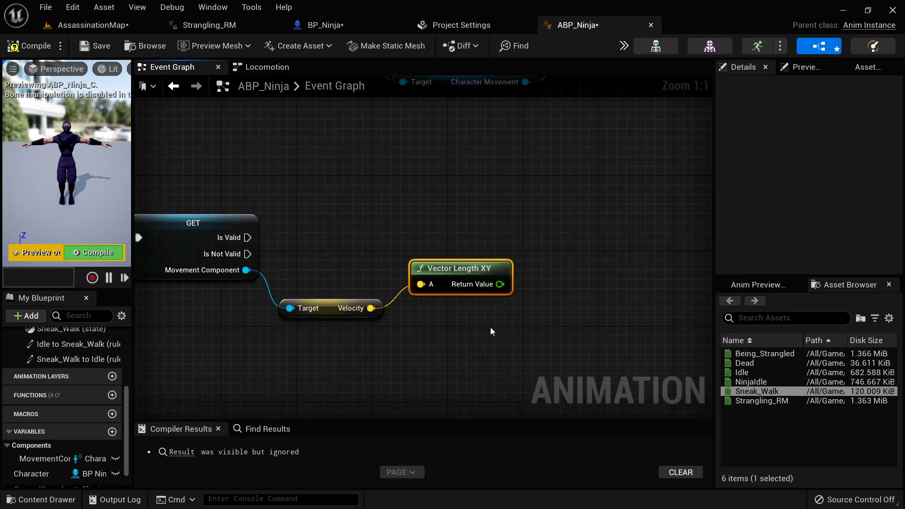
left_click_drag(468, 262, 459, 291)
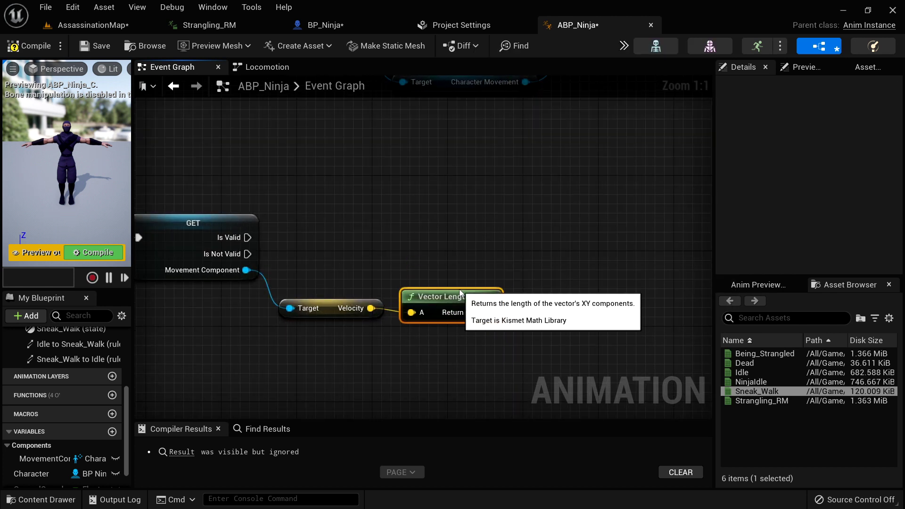
- Add a Set GroundSpeed node, run it from the Get's Is Valid output, and feed it the Vector Length XY Return Value
right_click_drag(525, 278, 544, 261)
scroll(52, 452, "down", 2)
left_click_drag(38, 466, 516, 210)
left_click(549, 246)
left_click_drag(266, 218, 527, 219)
left_click_drag(510, 295, 526, 237)
right_click_drag(429, 244, 440, 245)
scroll(440, 245, "down", 3)
right_click_drag(376, 295, 375, 330)
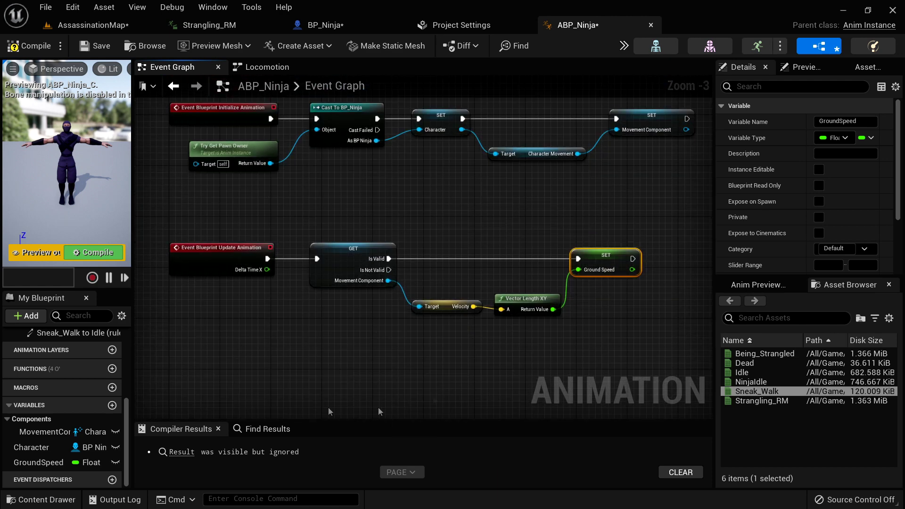
- In the Idle to Sneak_Walk transition rule, feed GroundSpeed into a Greater comparison and connect its output to Can Enter Transition
left_click(262, 68)
right_click_drag(495, 328, 440, 319)
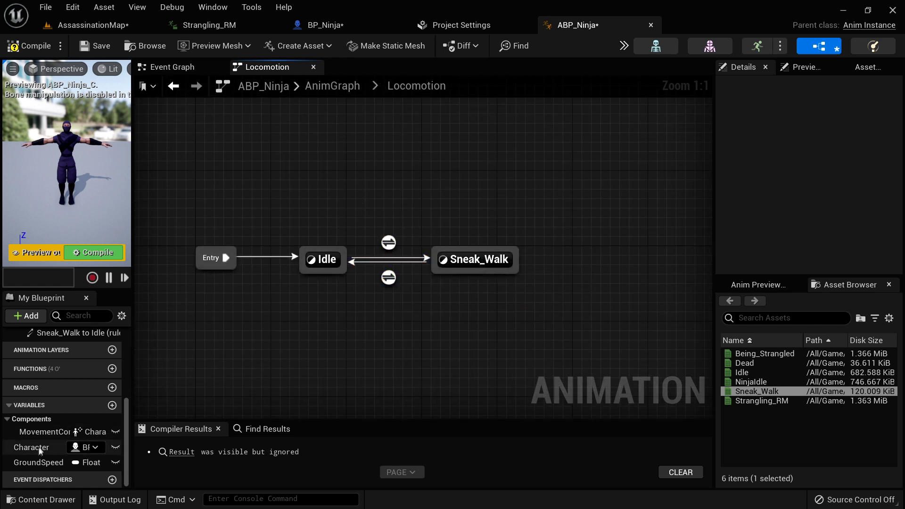
double_click(395, 243)
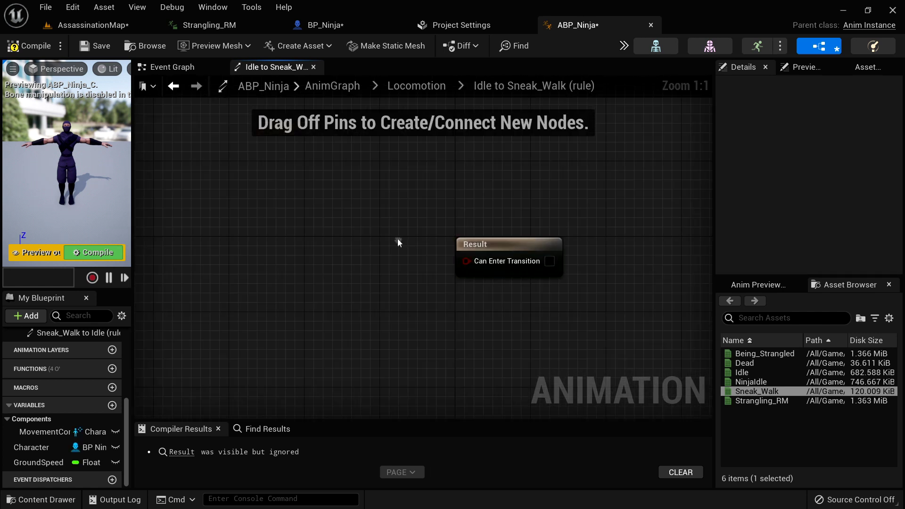
left_click_drag(33, 462, 292, 224)
left_click(331, 234)
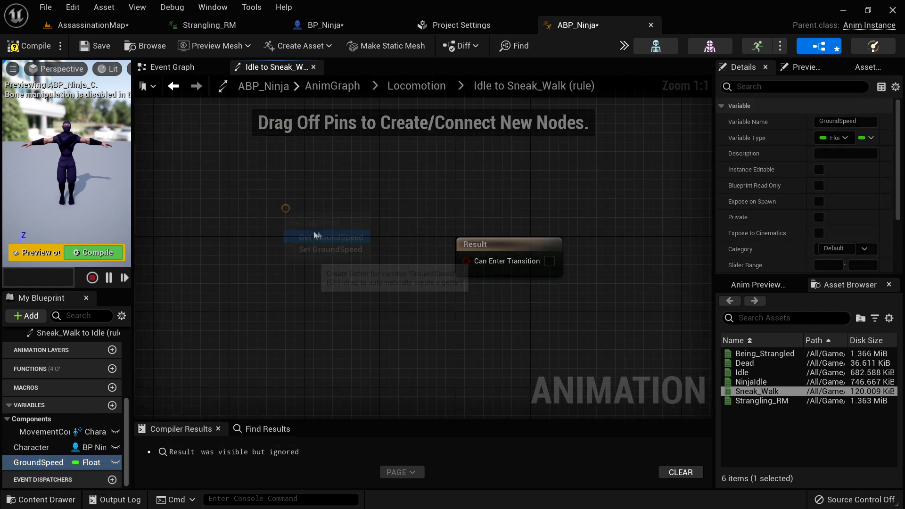
left_click_drag(350, 218, 363, 259)
type(">")
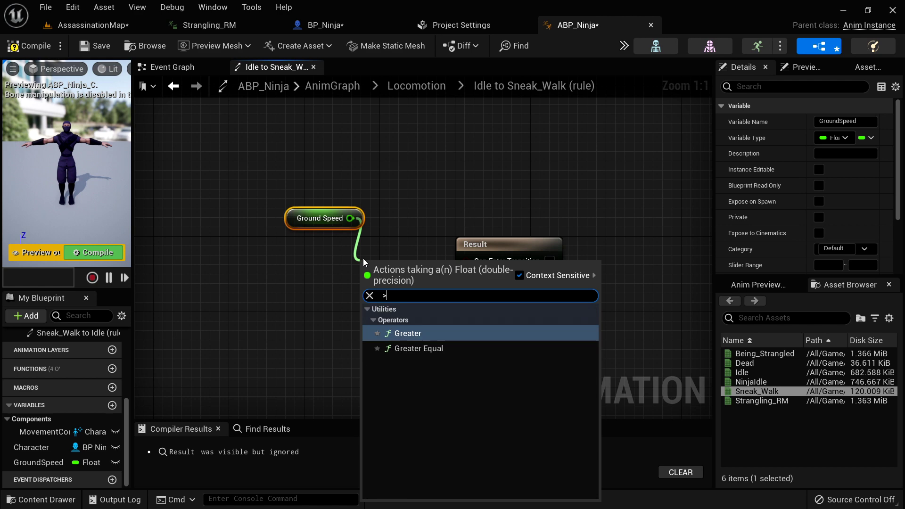
left_click(438, 328)
left_click_drag(432, 284, 467, 261)
- In the Sneak_Walk to Idle transition rule, compare GroundSpeed with an Equal node against 0.0 and connect it to Can Enter Transition
left_click(437, 84)
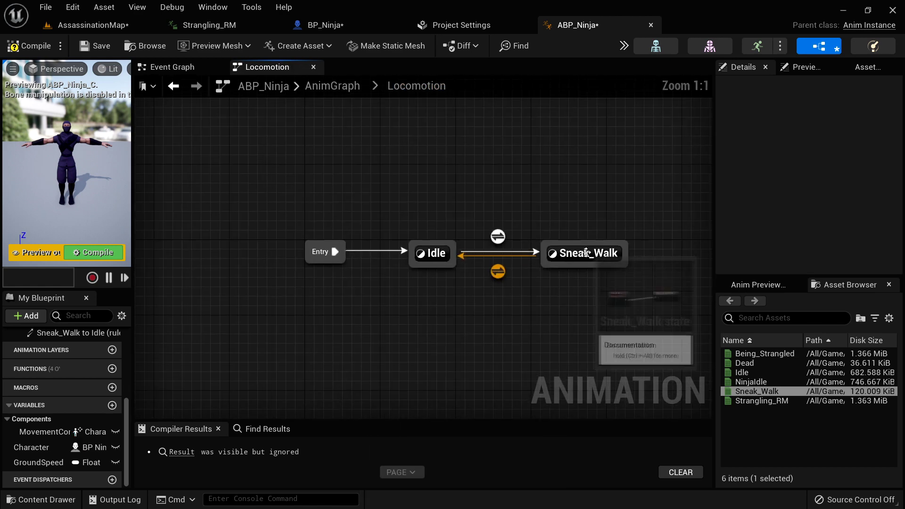
double_click(498, 272)
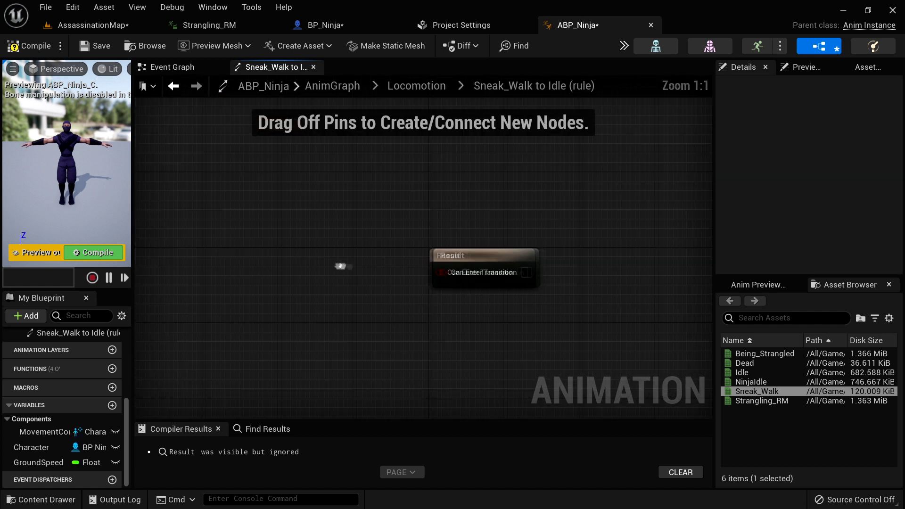
left_click_drag(38, 463, 342, 274)
left_click(268, 237)
type("==")
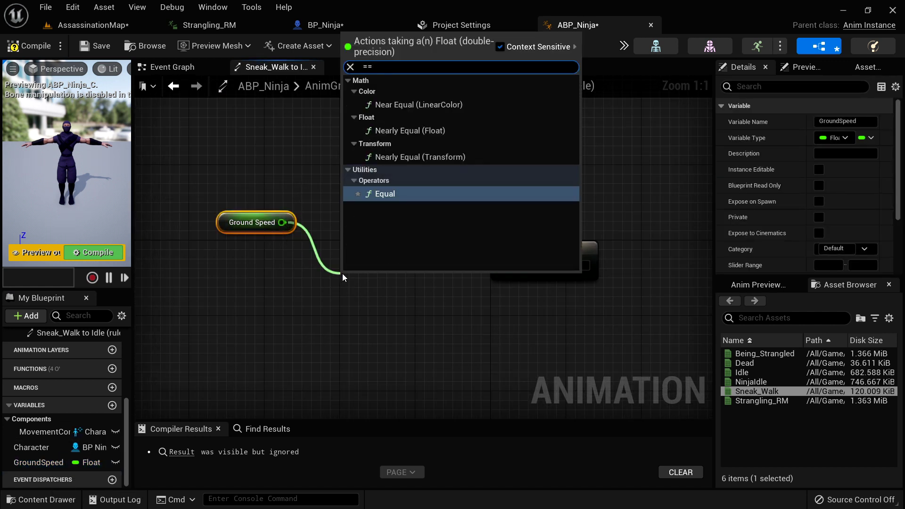
left_click(433, 193)
left_click_drag(428, 289, 516, 266)
left_click_drag(411, 277, 430, 267)
left_click(230, 223)
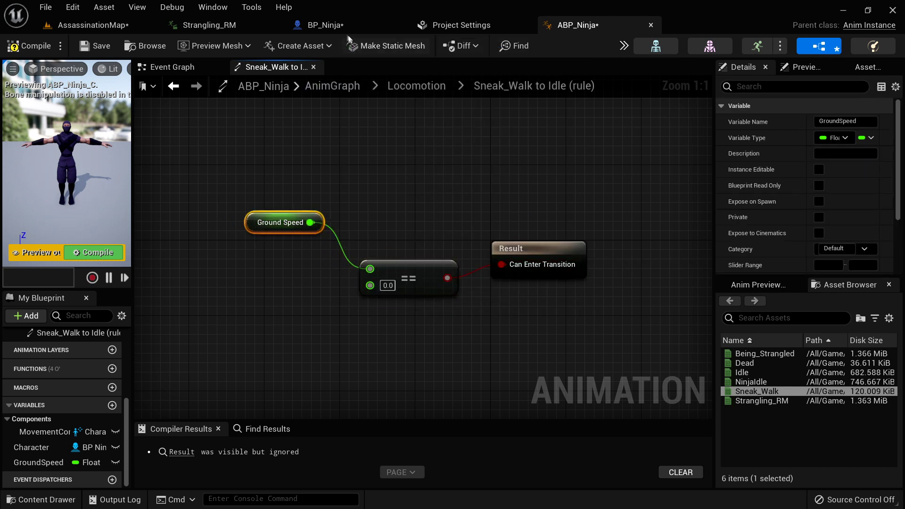
- Assign ABP_Ninja as the Anim Class of BP_Ninja's Mesh component and compile the blueprint
left_click(333, 26)
left_click(114, 148)
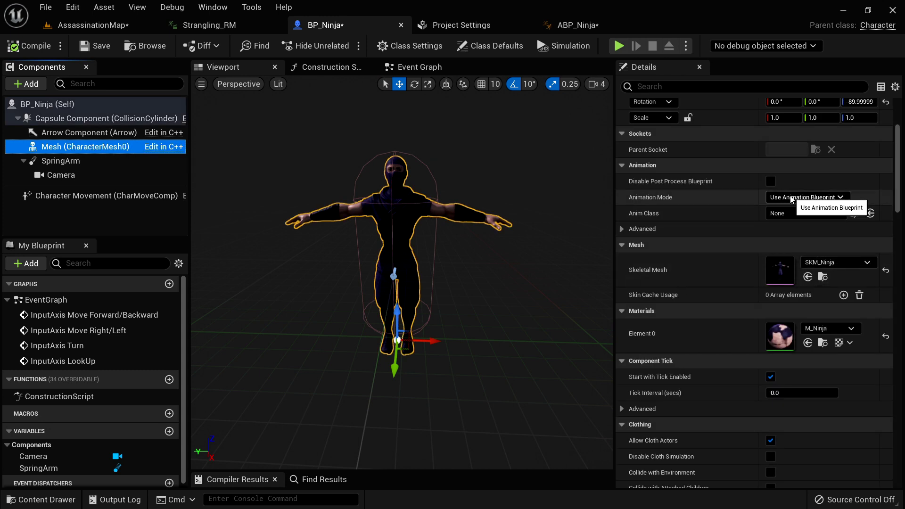
left_click(797, 214)
left_click(778, 259)
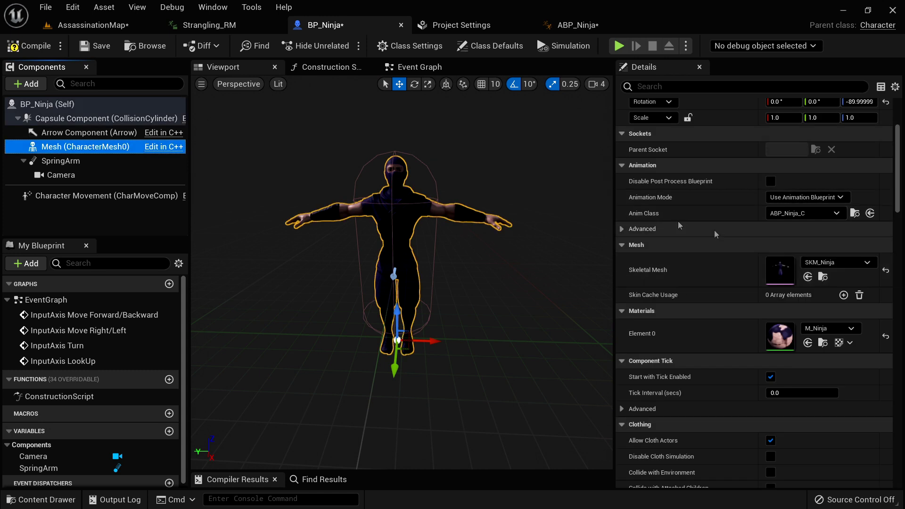
left_click(31, 47)
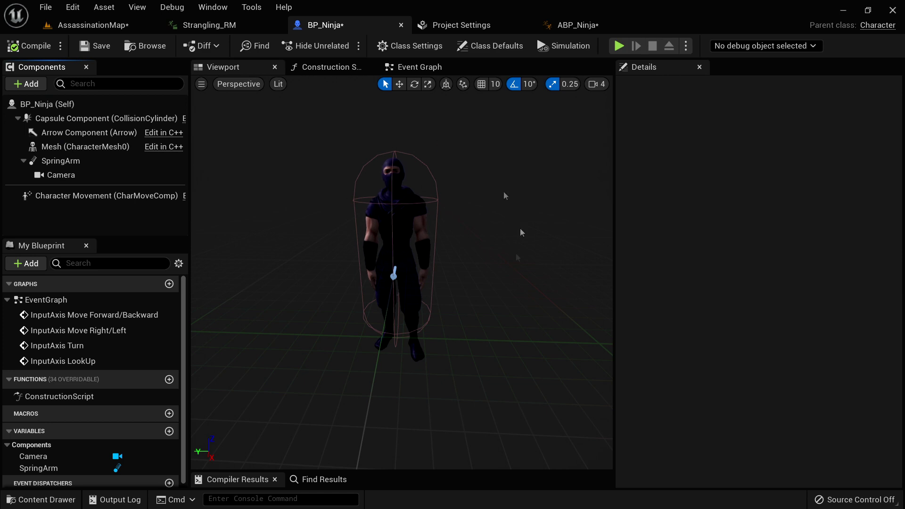
- Playtest the ninja's forward sneak walk and its standing idle, and end the preview
left_click(620, 45)
key("w")
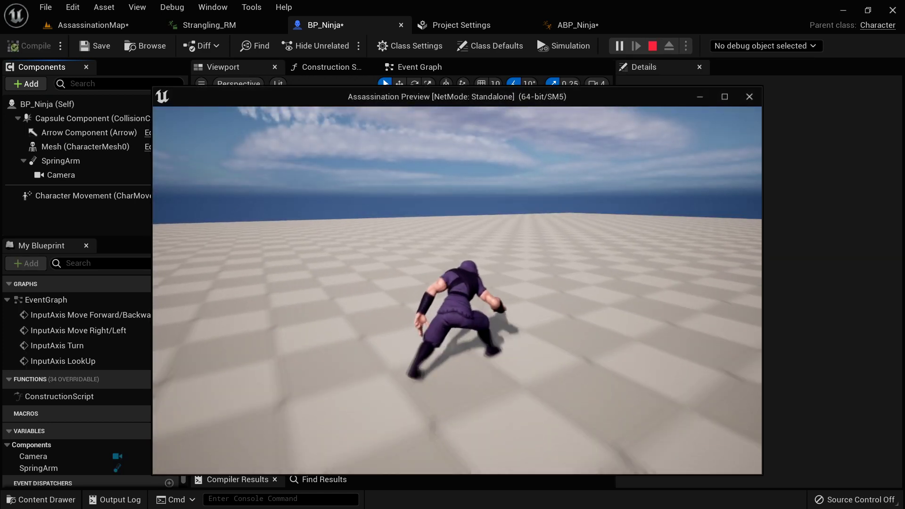
key("w")
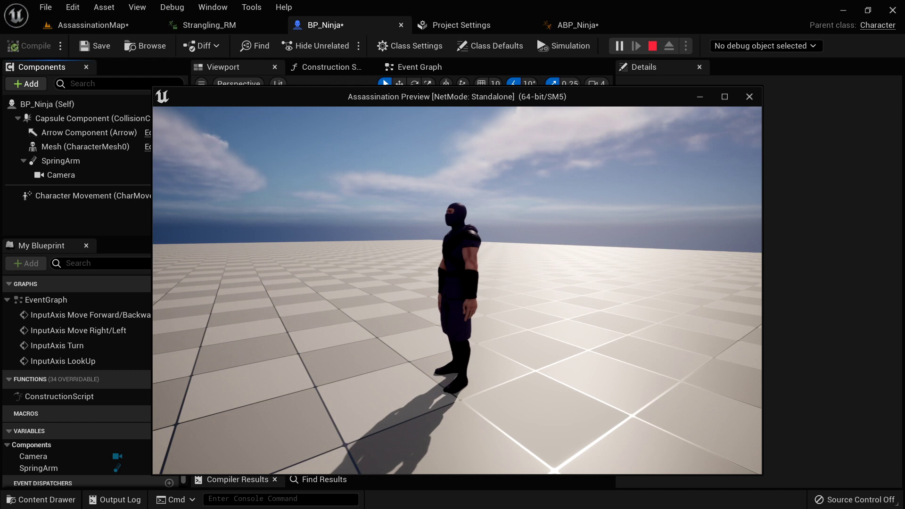
key("Escape")
- Replace the Idle sequence with NinjaIdle as the Output Animation Pose of the Idle state in ABP_Ninja and compile
left_click(571, 26)
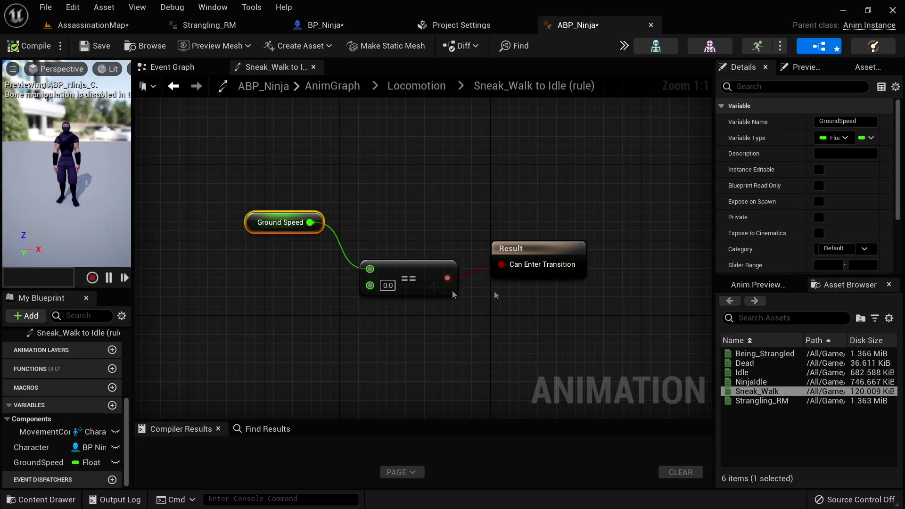
left_click(434, 86)
double_click(430, 255)
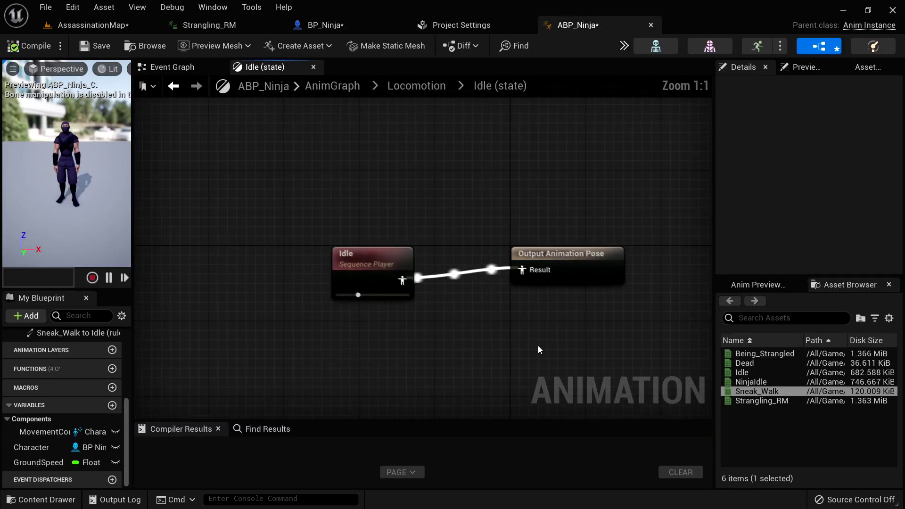
left_click_drag(751, 382, 300, 284)
left_click_drag(437, 278, 493, 219)
left_click_drag(435, 164, 337, 227)
key("Delete")
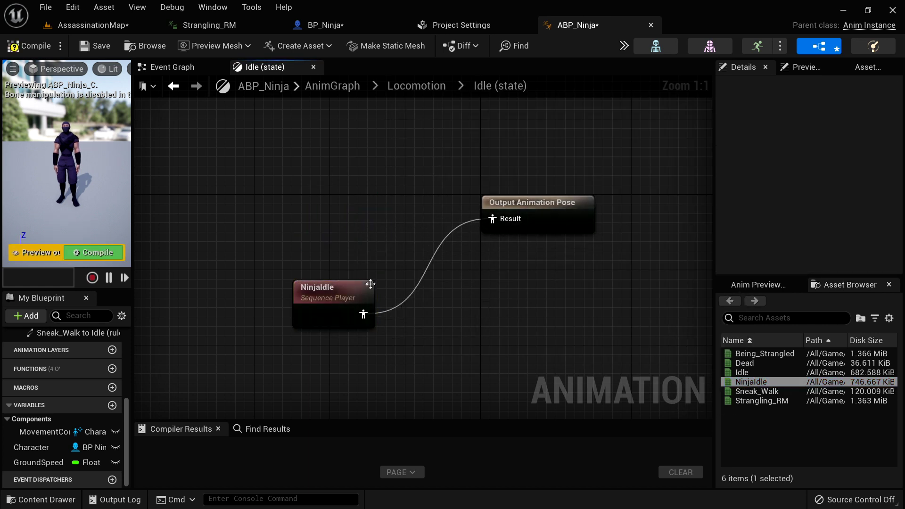
left_click_drag(363, 297, 390, 230)
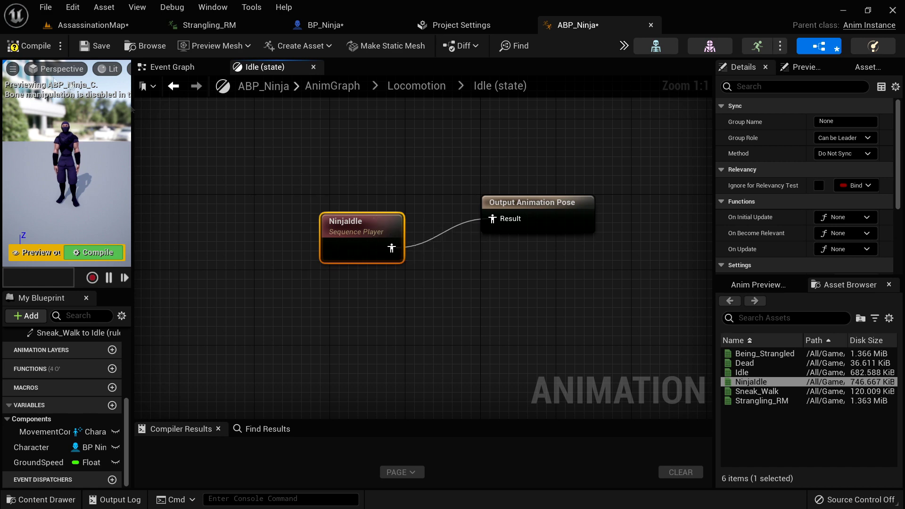
left_click(25, 47)
- Playtest the NinjaIdle stance together with forward and sideways movement, starting from BP_Ninja, and end the preview
left_click(349, 26)
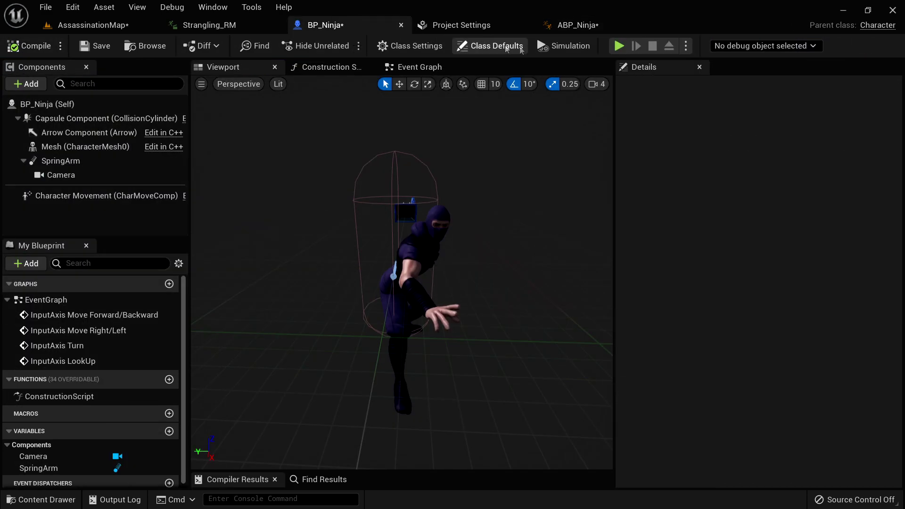
left_click(619, 46)
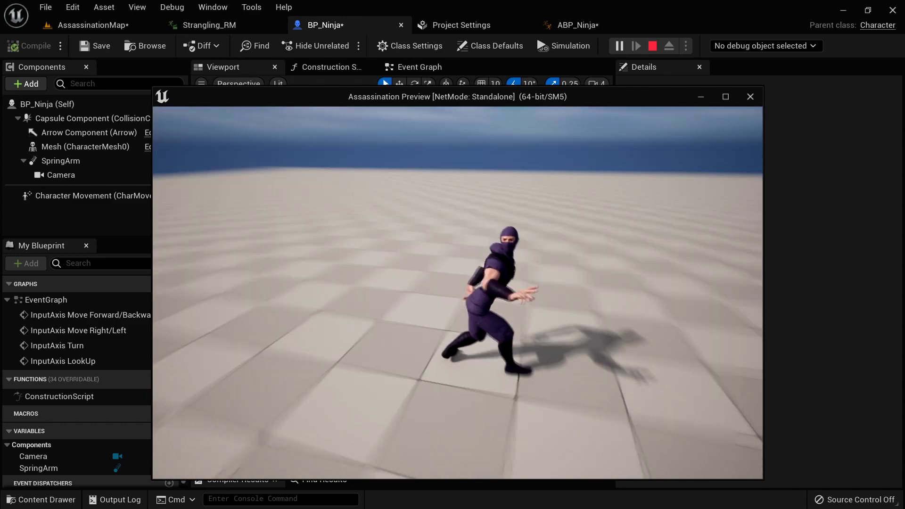
key("w")
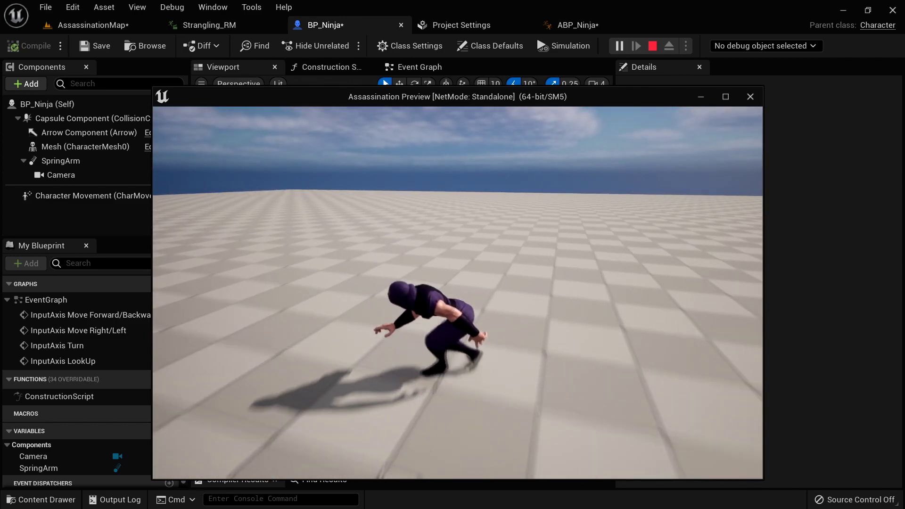
key("a")
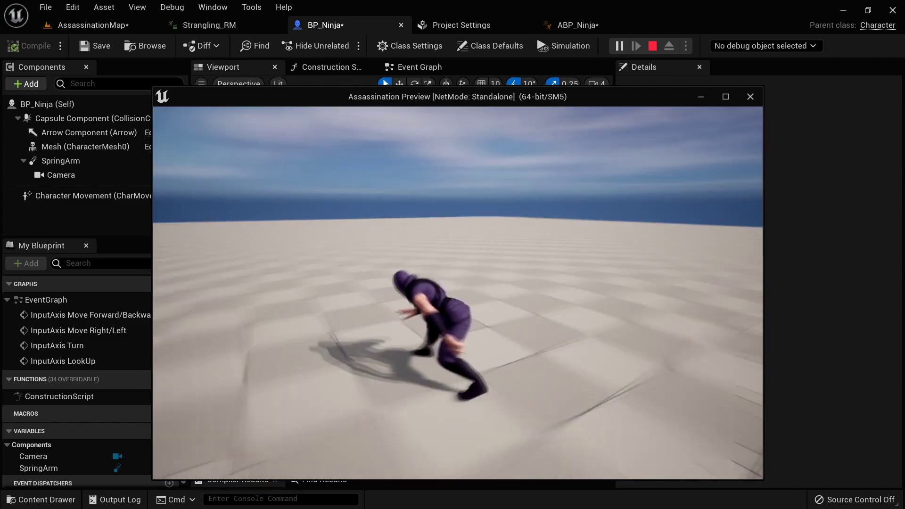
key("Escape")
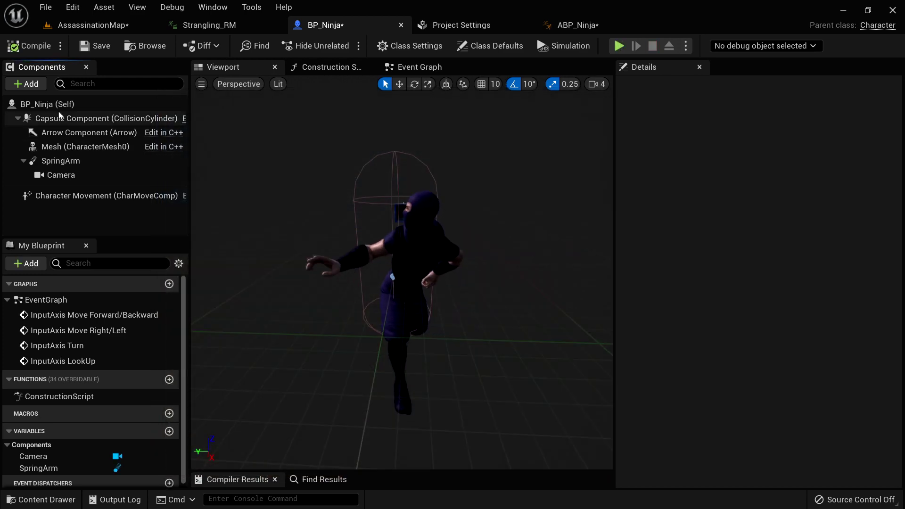
- Check BP_Ninja's Use Controller Rotation options and the Character Movement component's Orient Rotation to Movement option
left_click(47, 104)
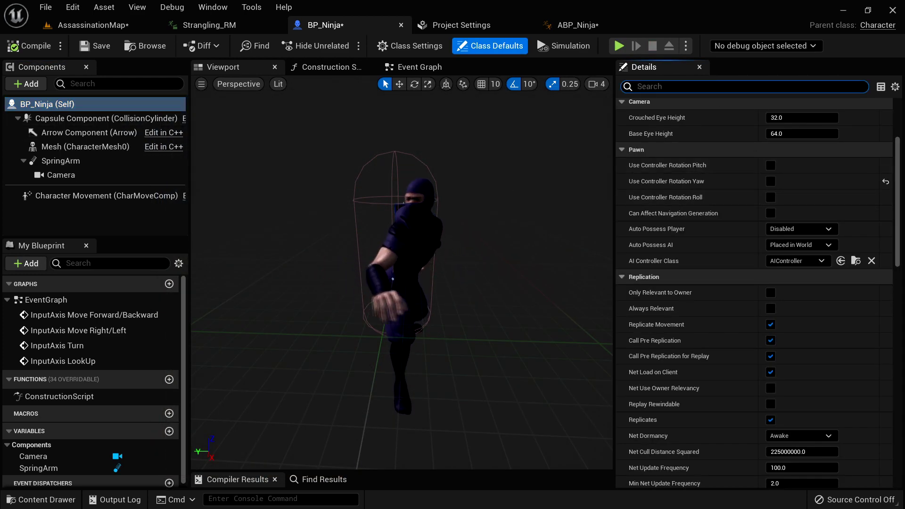
type("use controller")
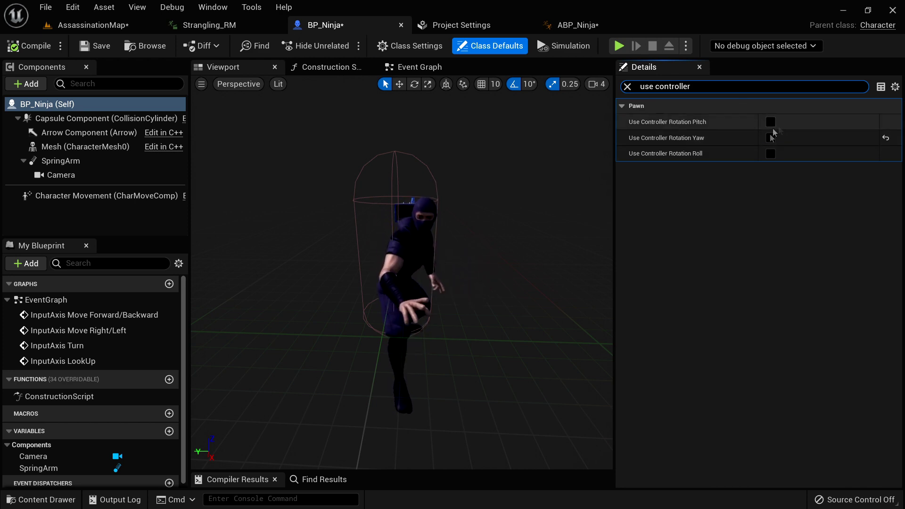
left_click(628, 86)
left_click(106, 196)
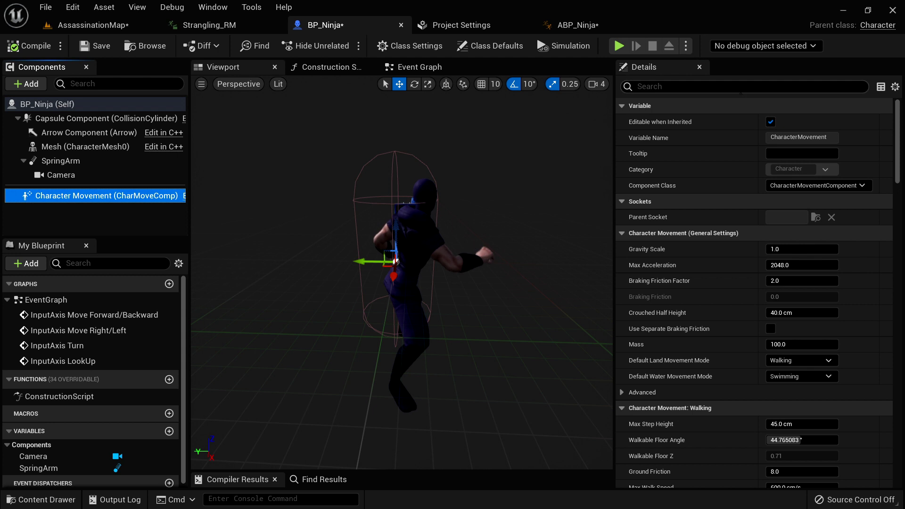
left_click(741, 88)
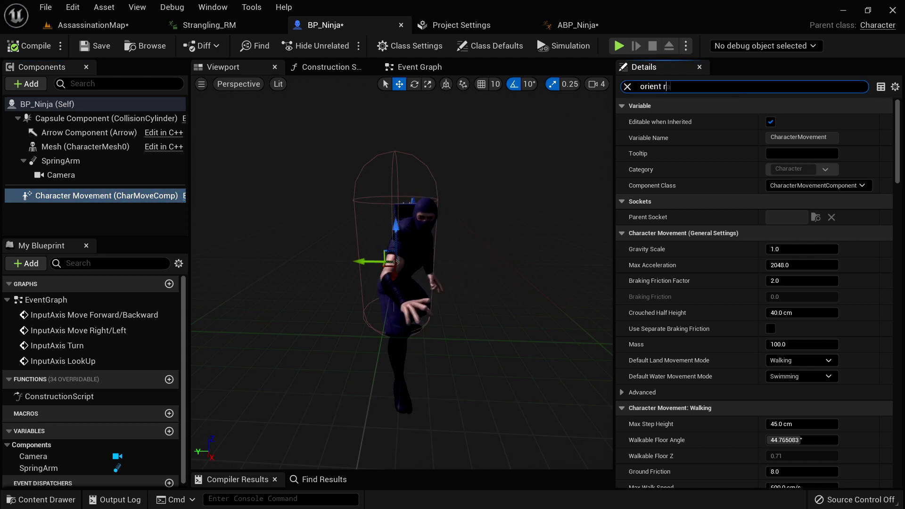
type("orient rotation to movement")
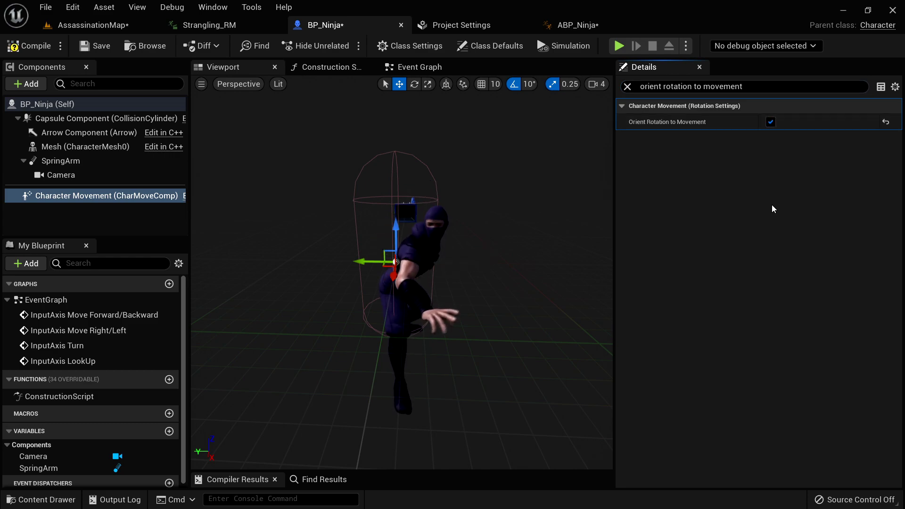
- Playtest the ninja moving forward, backward and sideways to examine how it turns toward its movement direction
left_click(620, 45)
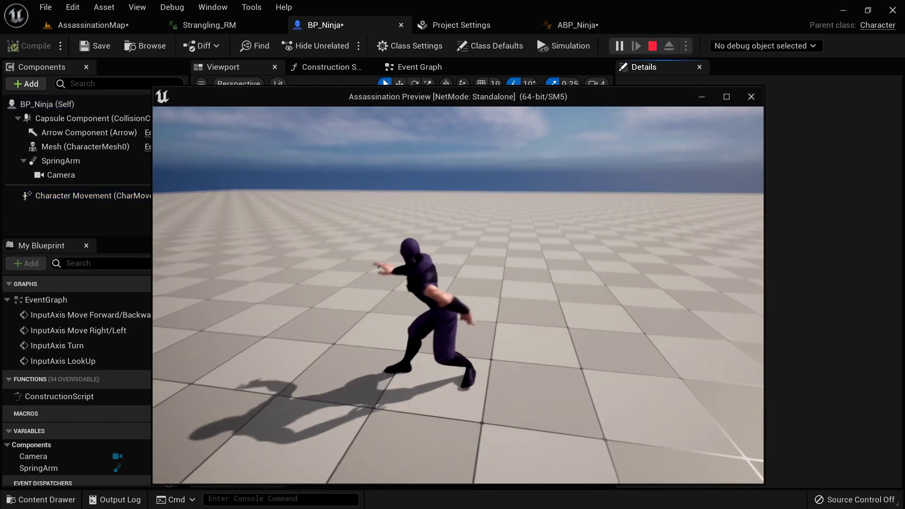
key("w")
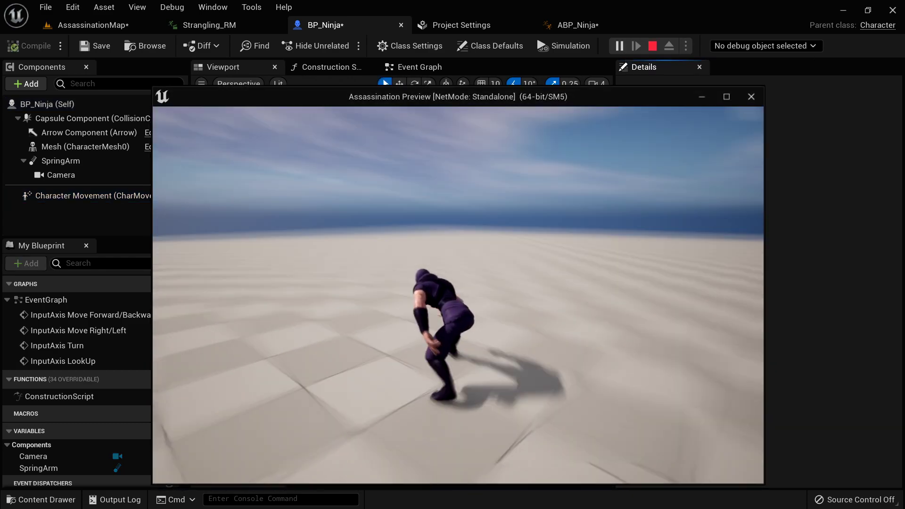
key("d")
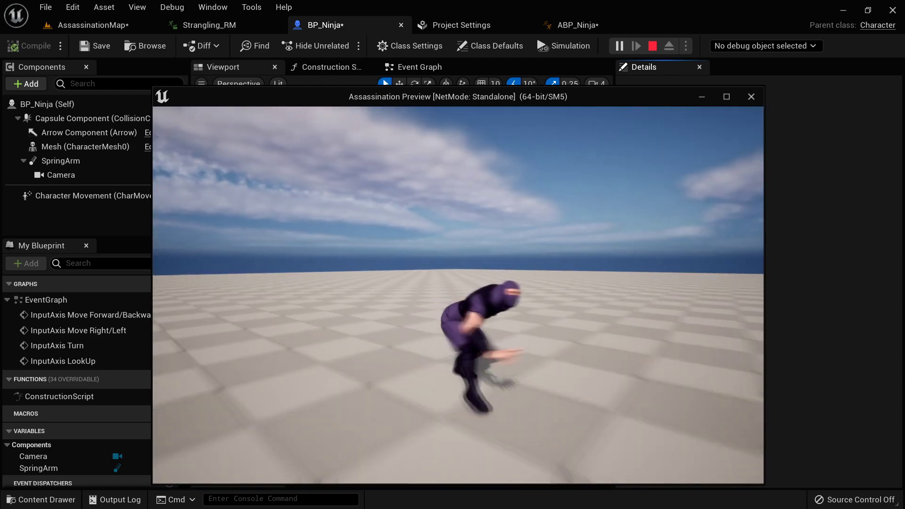
key("a")
key("d")
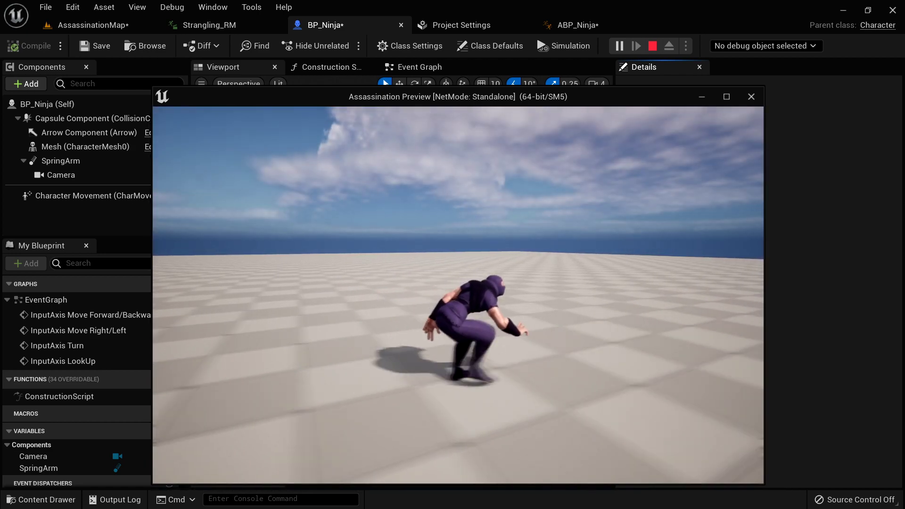
key("w")
key("a")
key("d")
key("a")
key("d")
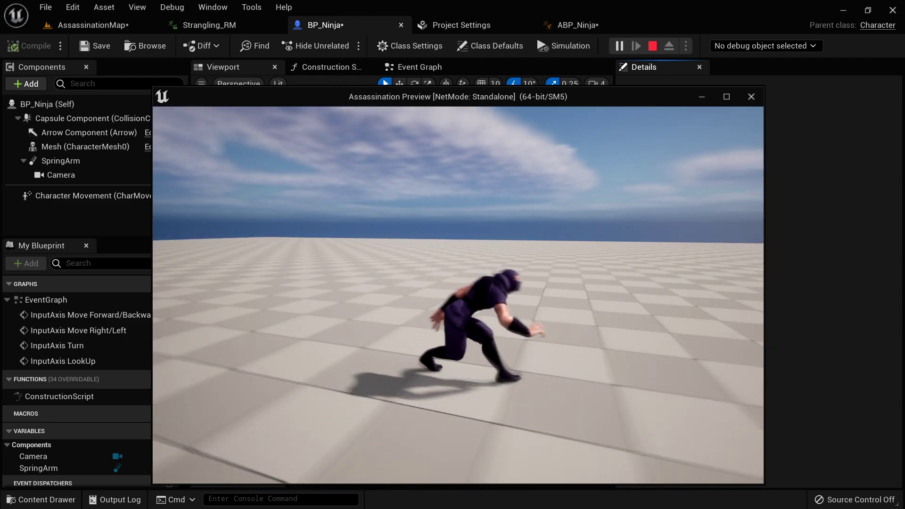
key("a")
key("w")
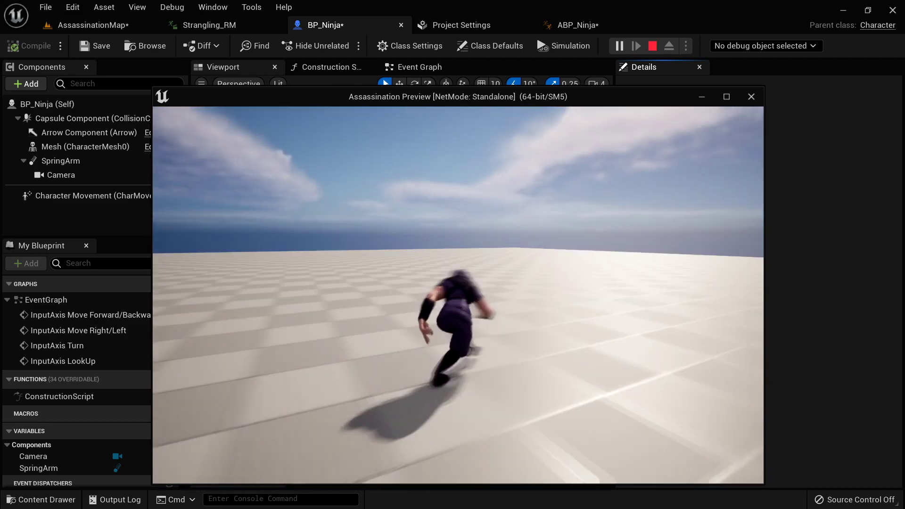
key("d")
key("s")
key("a")
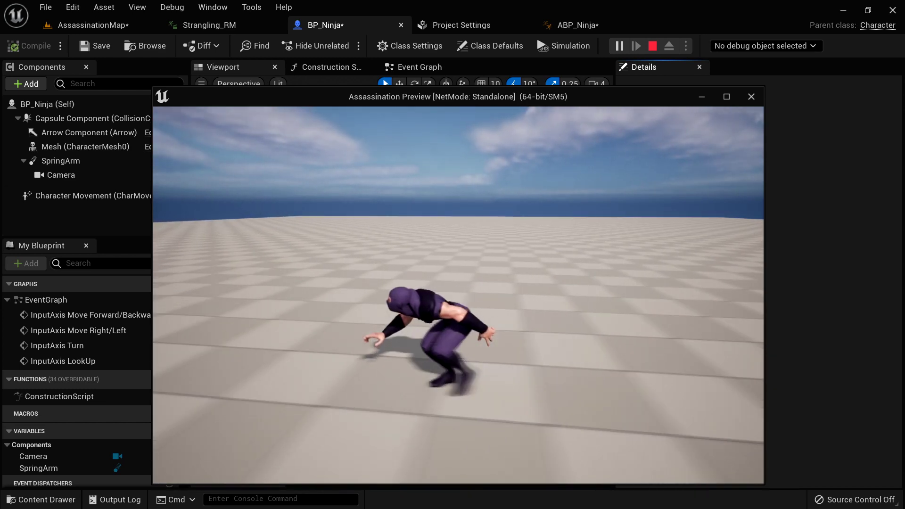
key("w")
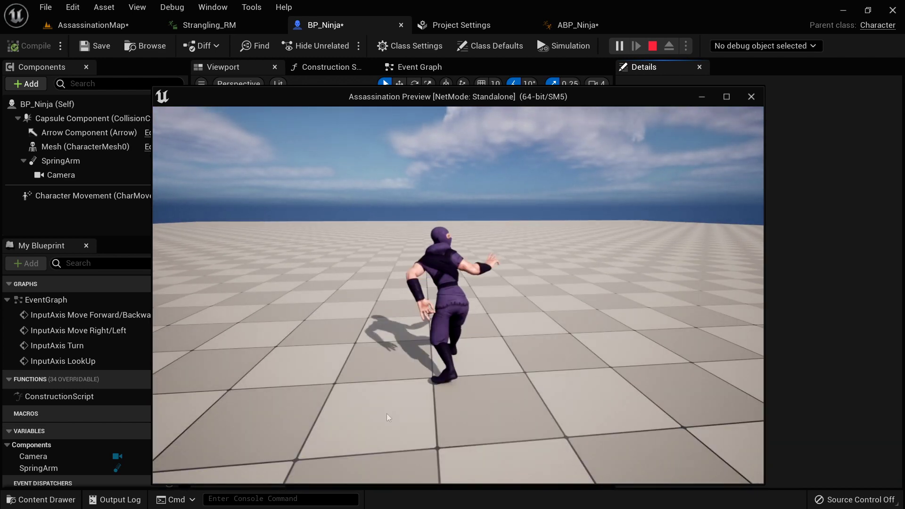
- End the playtest and preview the start of the Strangling_RM animation
key("Escape")
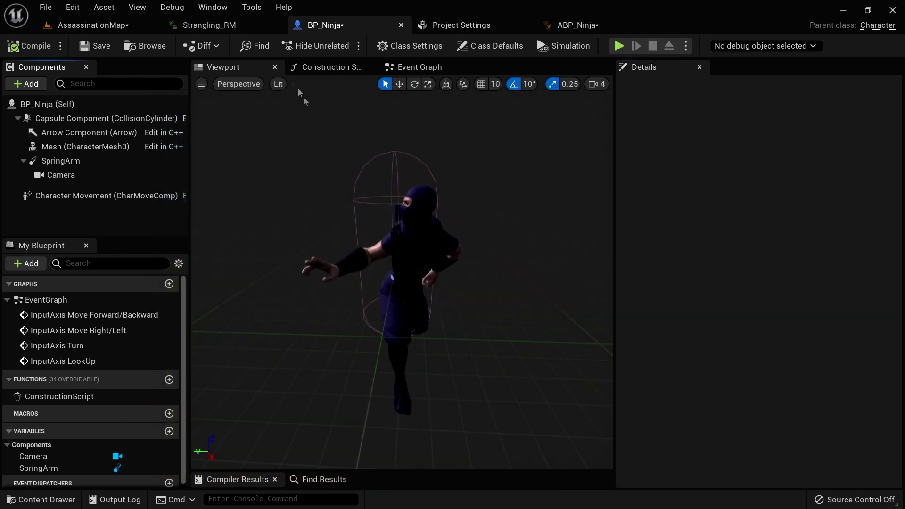
left_click(215, 26)
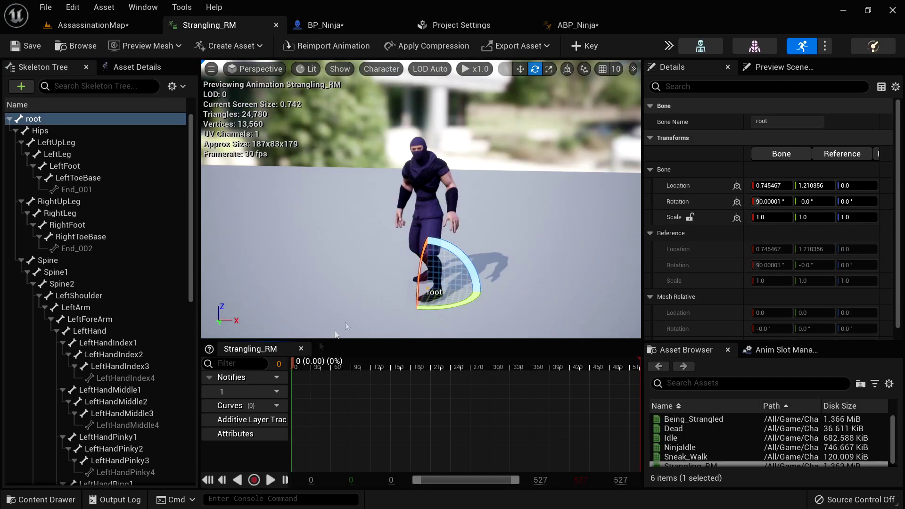
left_click(270, 480)
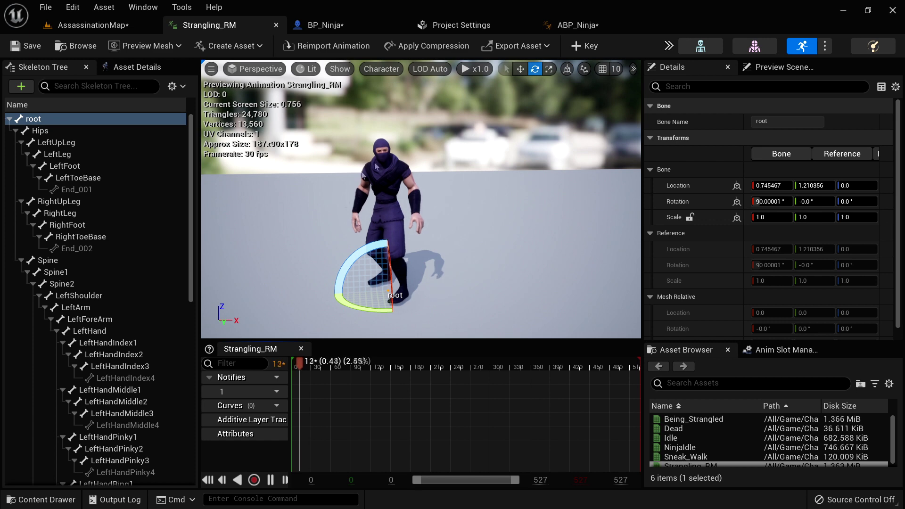
left_click(271, 480)
- Create an AnimMontage from the Strangling_RM sequence in the Ninja Animations folder and name it AM_Assassinate
left_click(93, 25)
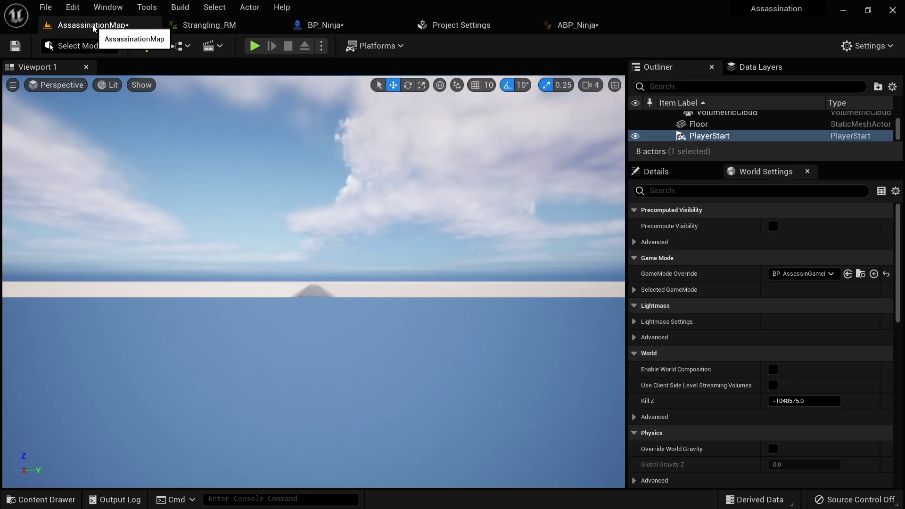
key("ctrl+space")
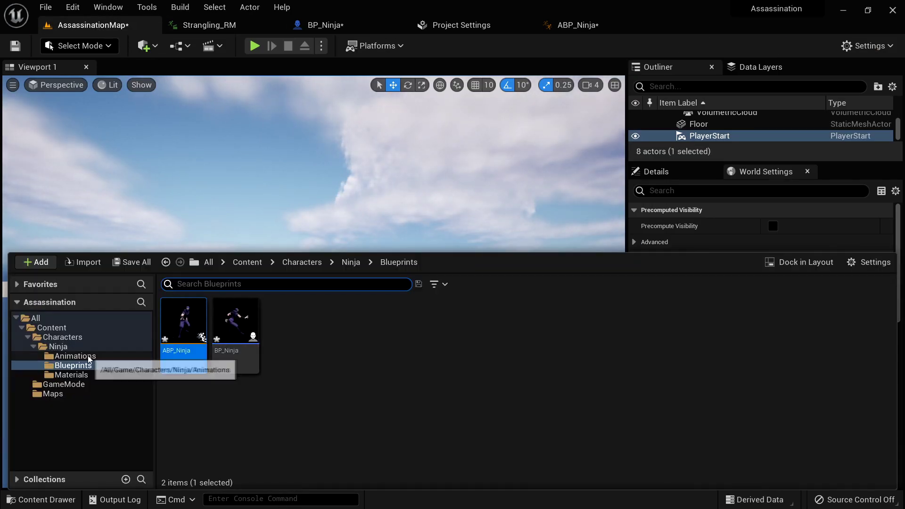
left_click(74, 357)
left_click(455, 343)
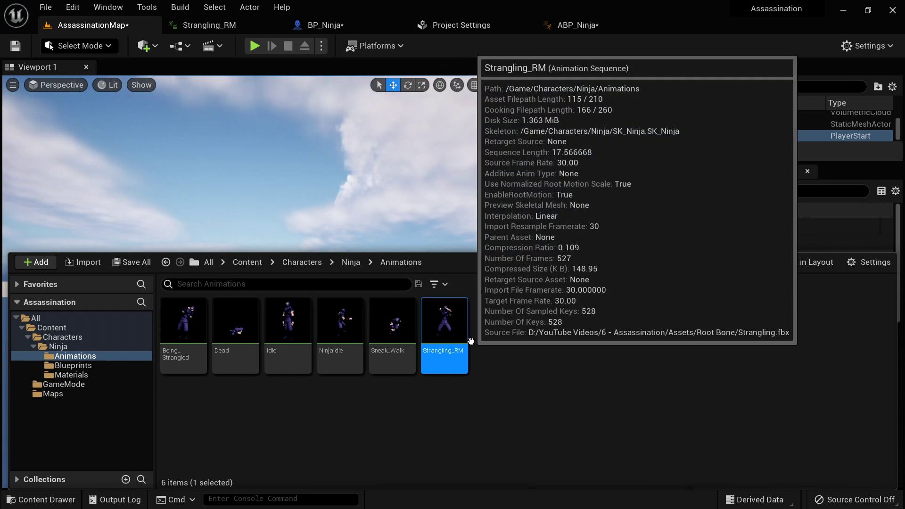
right_click(450, 330)
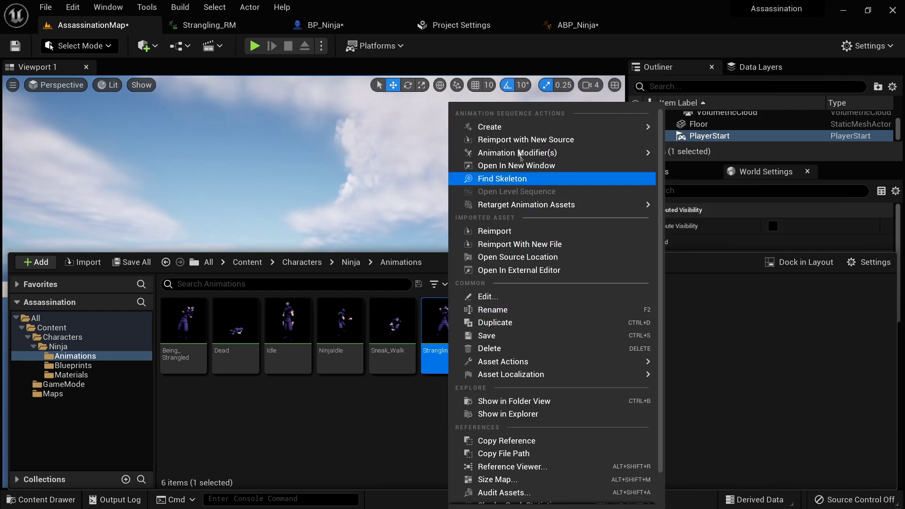
mouse_move(508, 128)
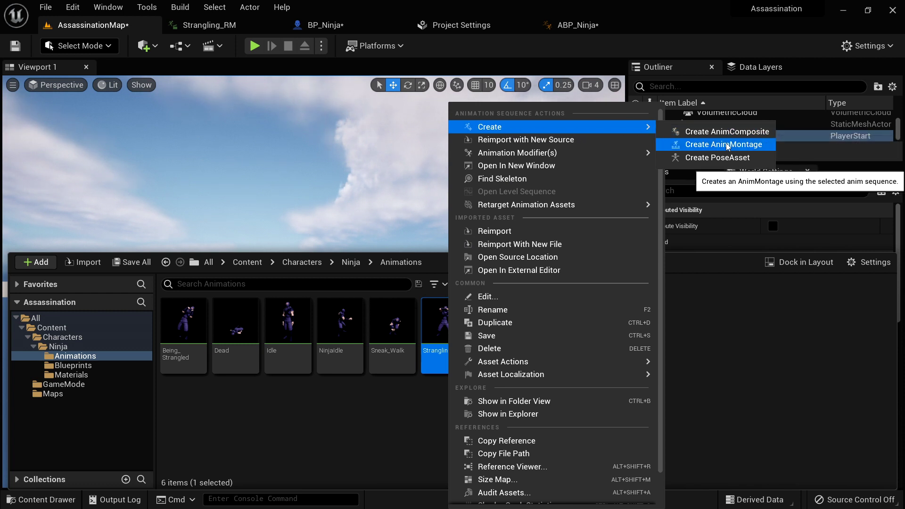
left_click(701, 144)
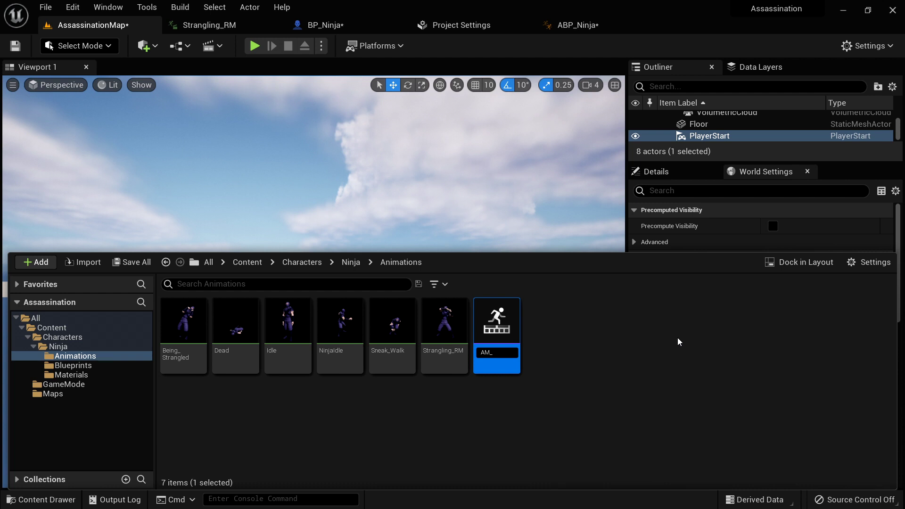
type("AM_Assassinate")
key("Return")
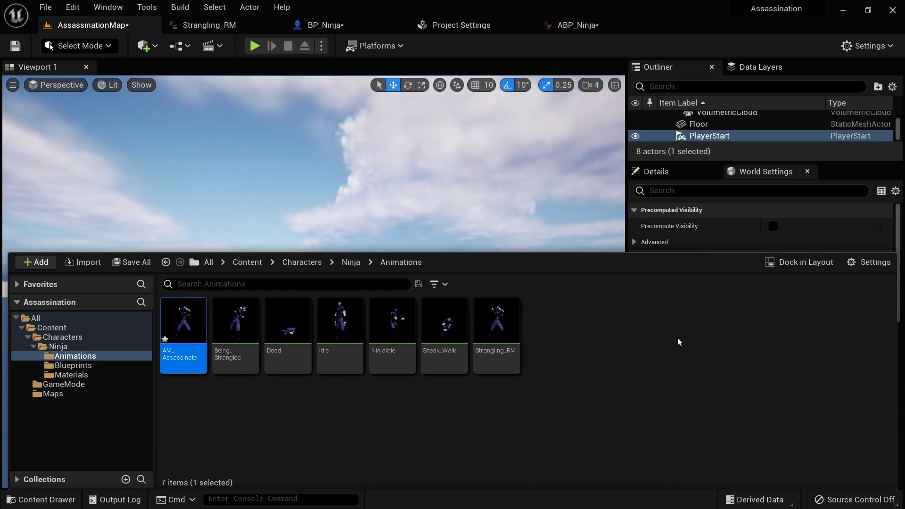
- Open AM_Assassinate and enlarge its timeline and track names to examine the montage's slot assignment
double_click(204, 345)
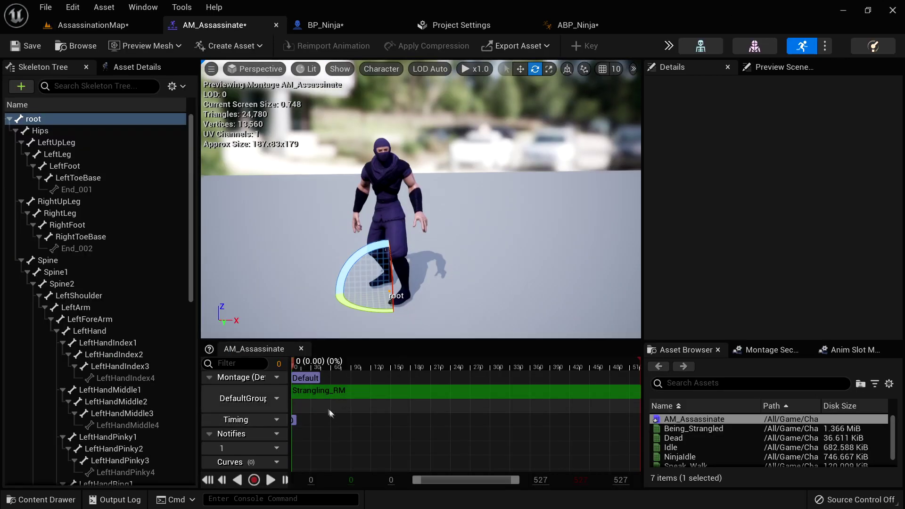
left_click_drag(331, 397, 408, 397)
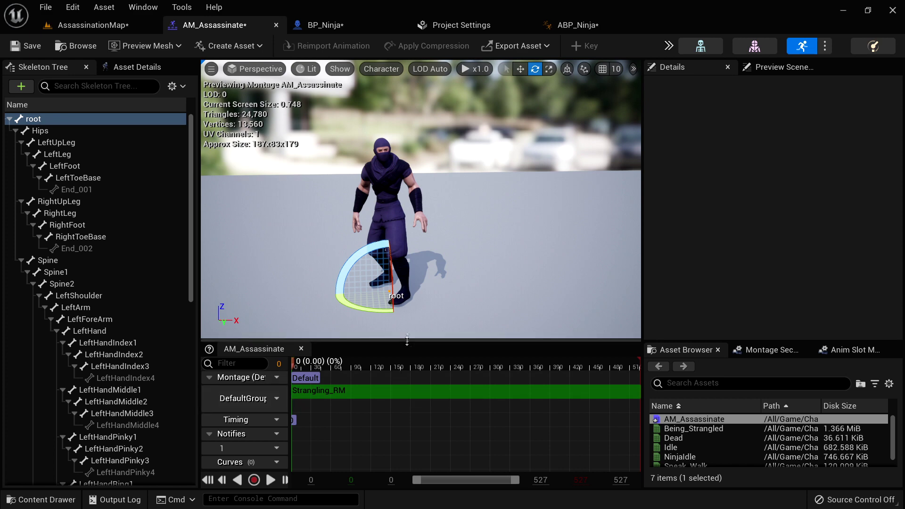
left_click_drag(407, 340, 408, 291)
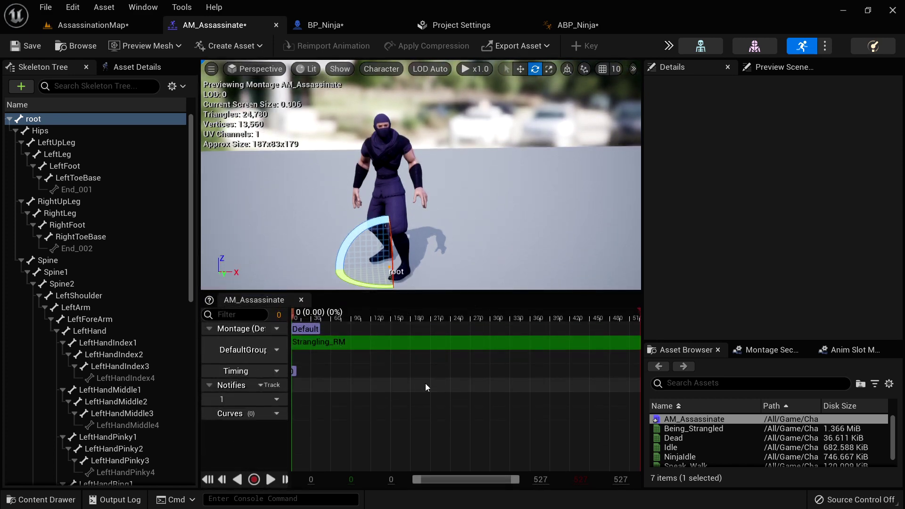
left_click(327, 27)
left_click(214, 25)
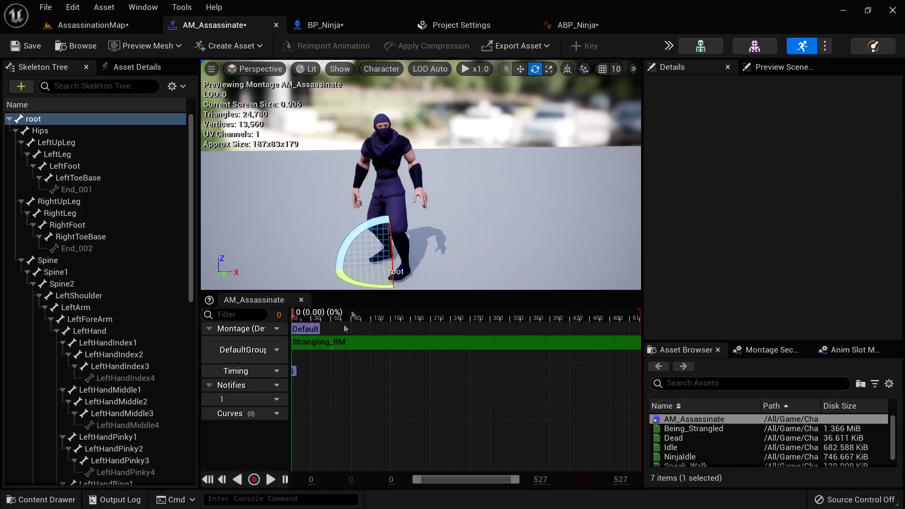
left_click_drag(290, 391, 342, 391)
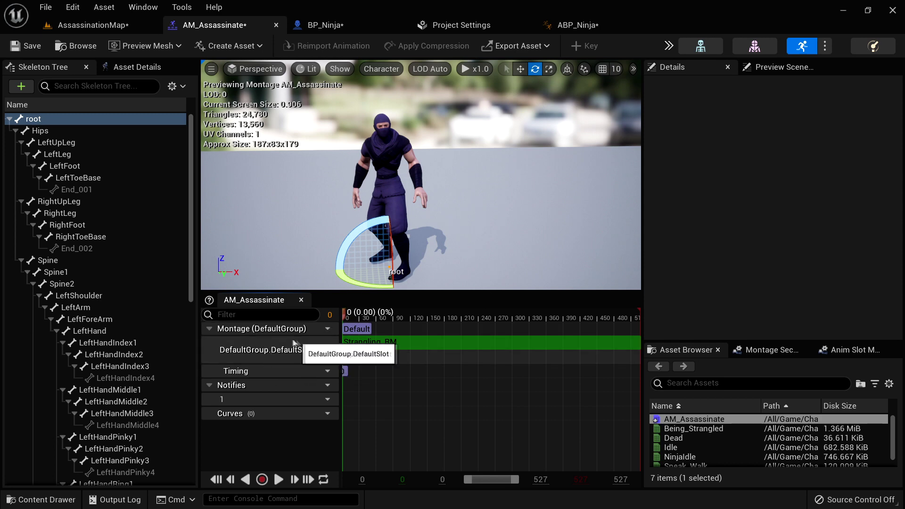
- Insert a DefaultSlot node between Locomotion and Output Pose in ABP_Ninja's AnimGraph and align the nodes in a row
left_click(591, 27)
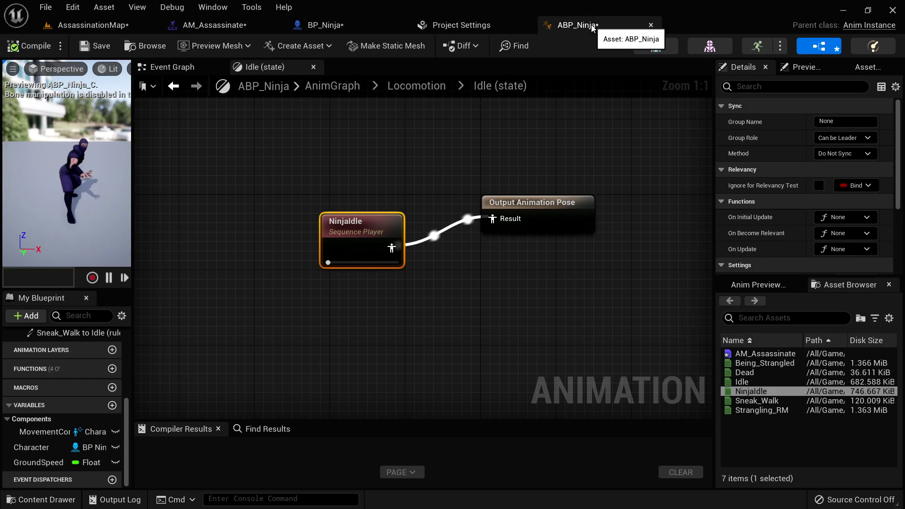
right_click_drag(524, 140, 474, 168)
left_click(417, 86)
left_click(349, 87)
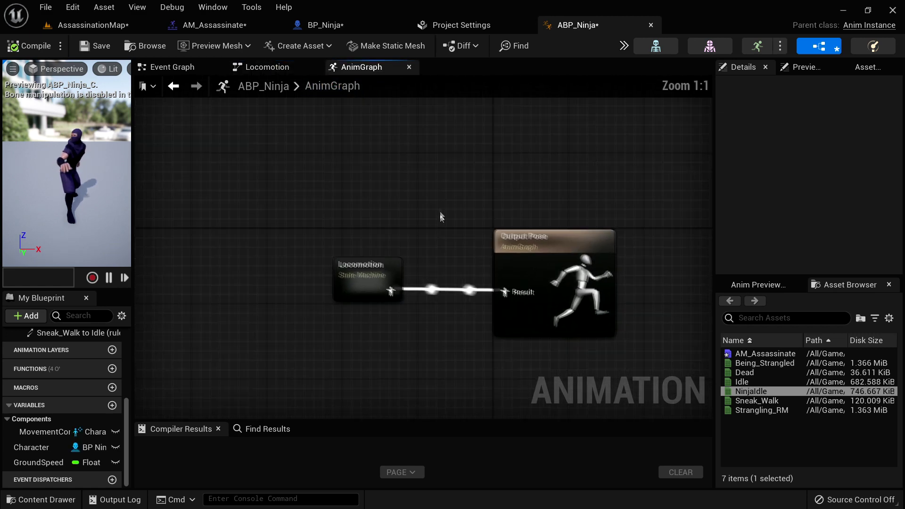
right_click_drag(442, 213, 452, 142)
left_click_drag(384, 188, 377, 207)
type("slot")
key("Return")
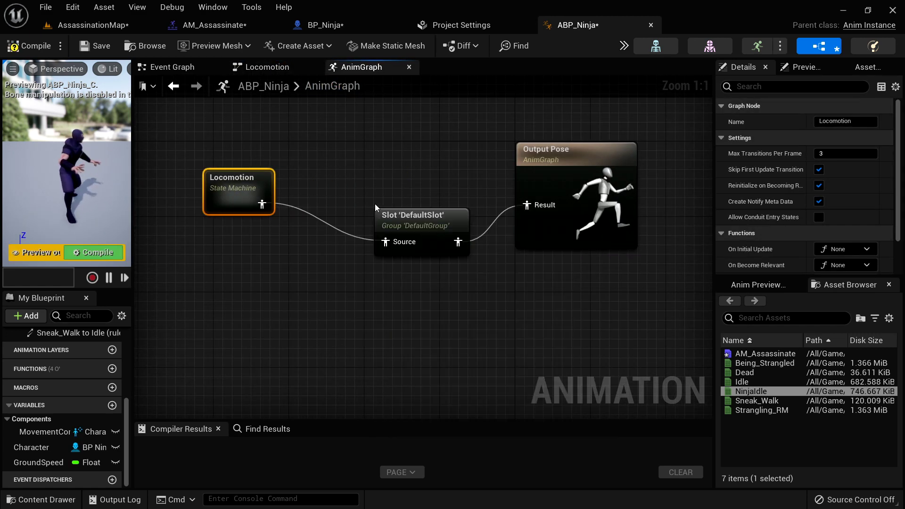
left_click_drag(408, 211, 392, 183)
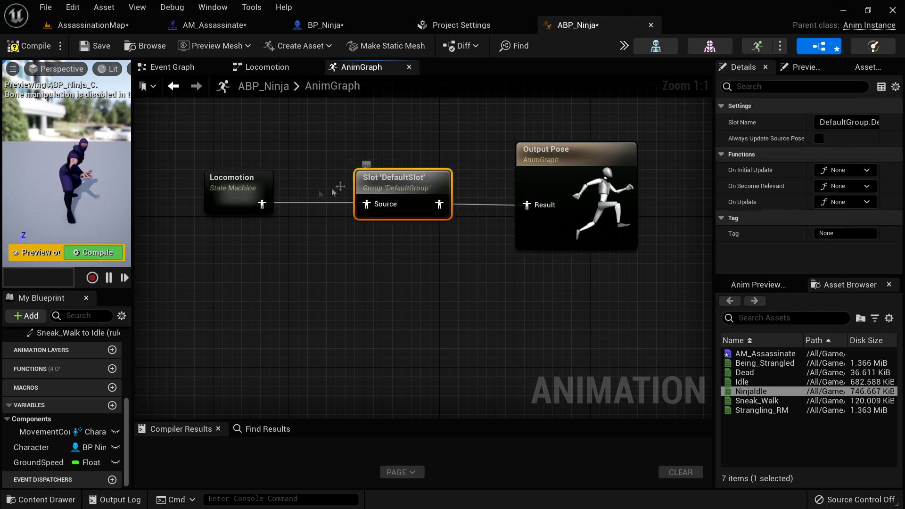
left_click_drag(239, 207, 267, 206)
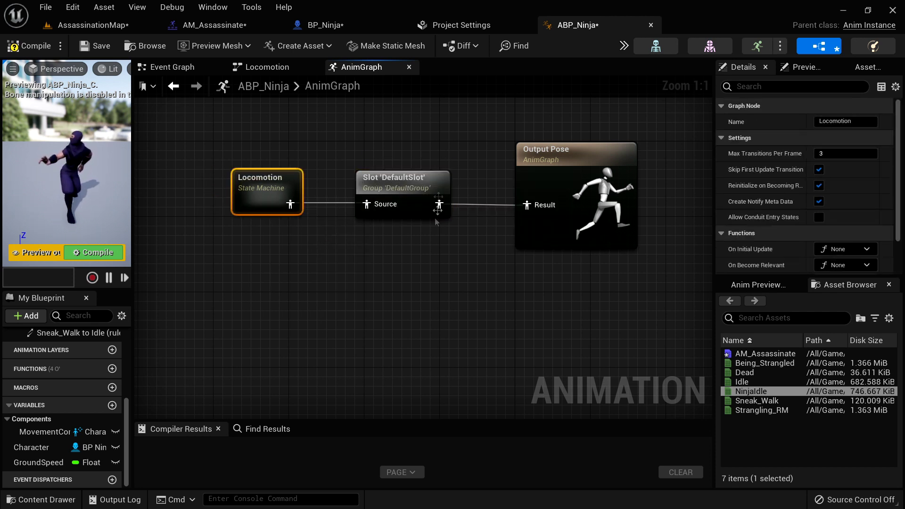
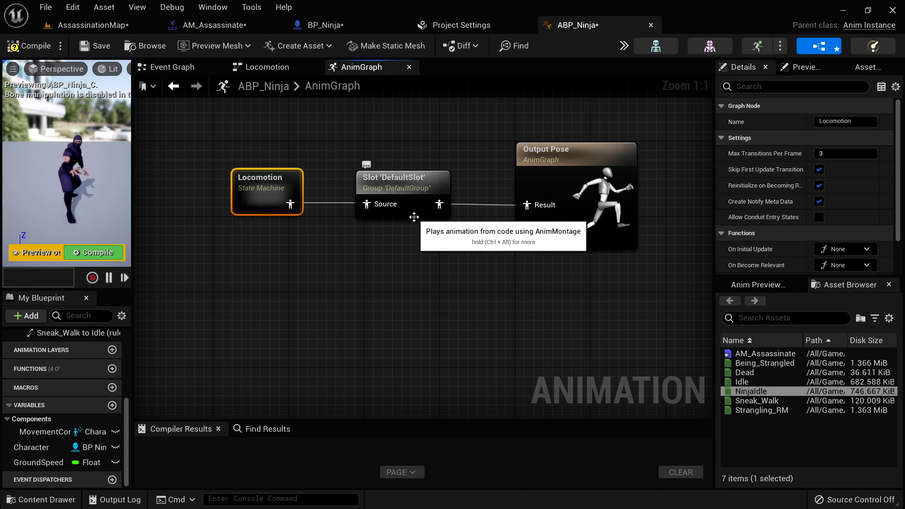
key("Home")
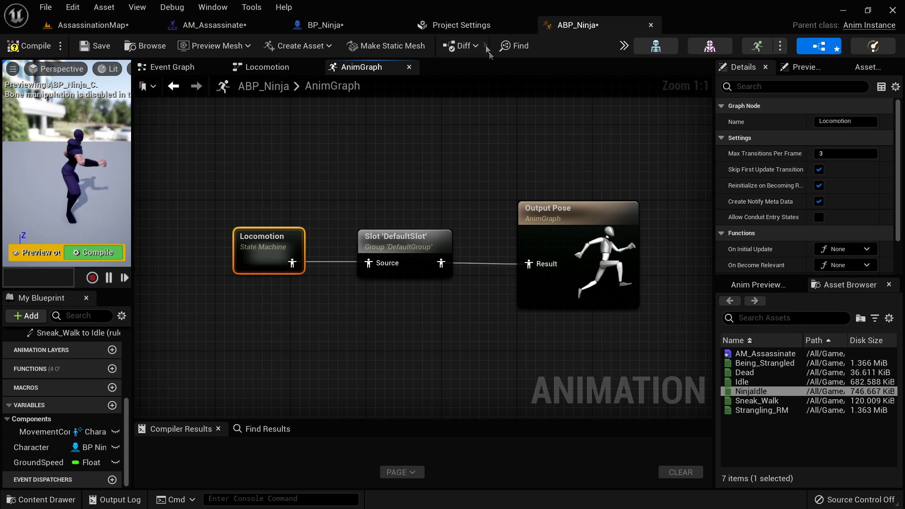
- Add an action mapping named Assassinate in the project's input settings and bind it to Left Mouse Button
left_click(461, 25)
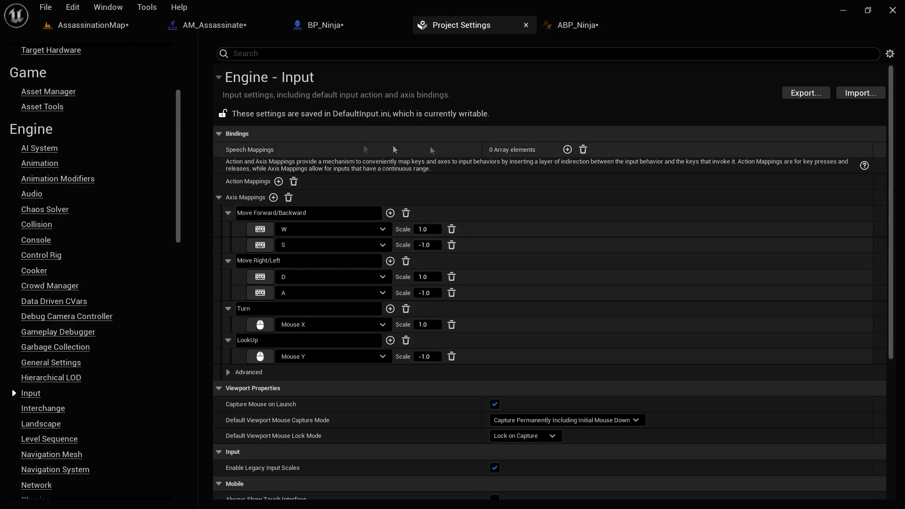
left_click(278, 182)
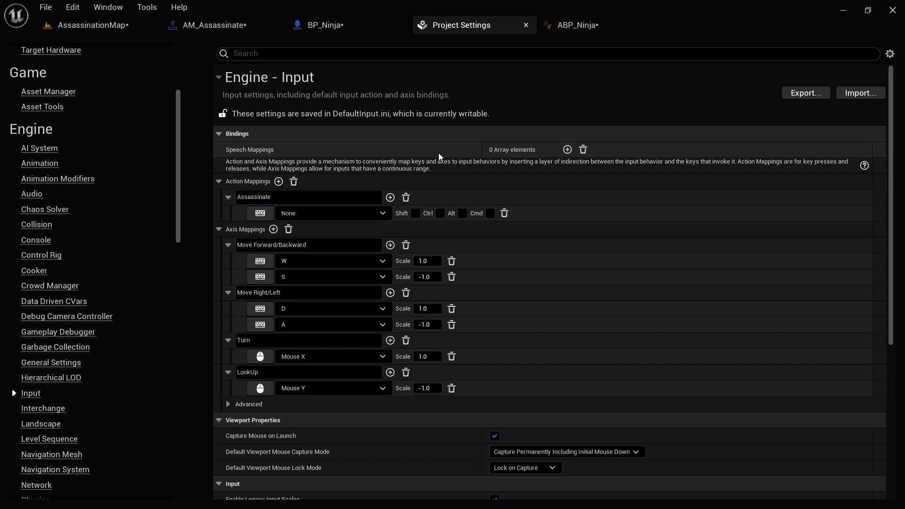
left_click(333, 213)
left_click(296, 266)
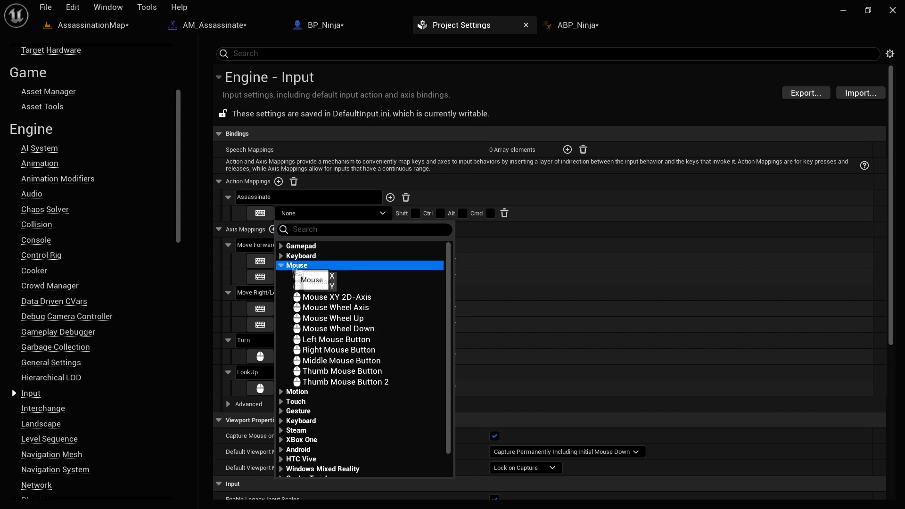
left_click(336, 339)
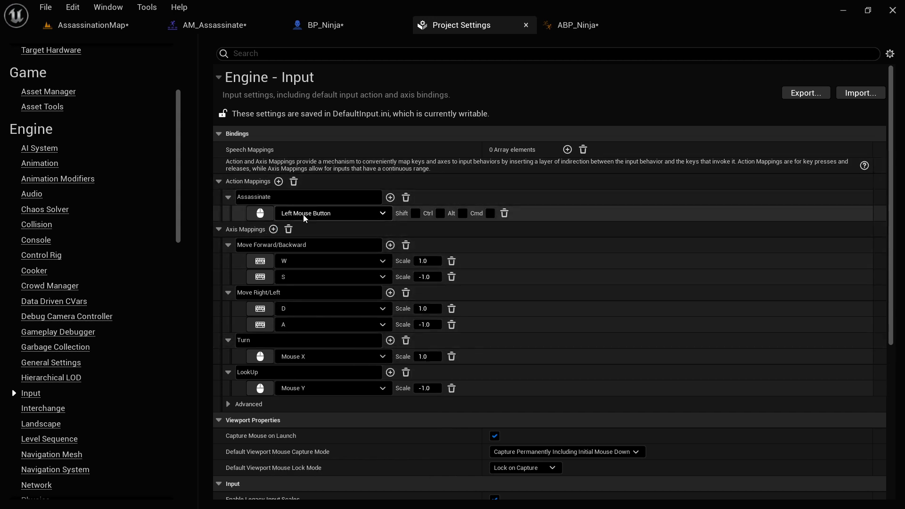
- Add the InputAction Assassinate event in empty space above the movement nodes of BP_Ninja's Event Graph
left_click(332, 28)
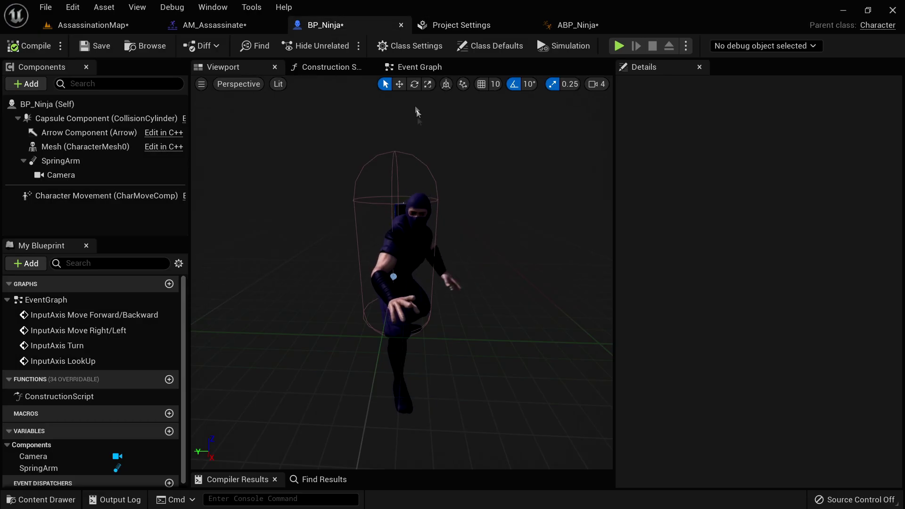
left_click(418, 67)
right_click_drag(559, 238, 369, 333)
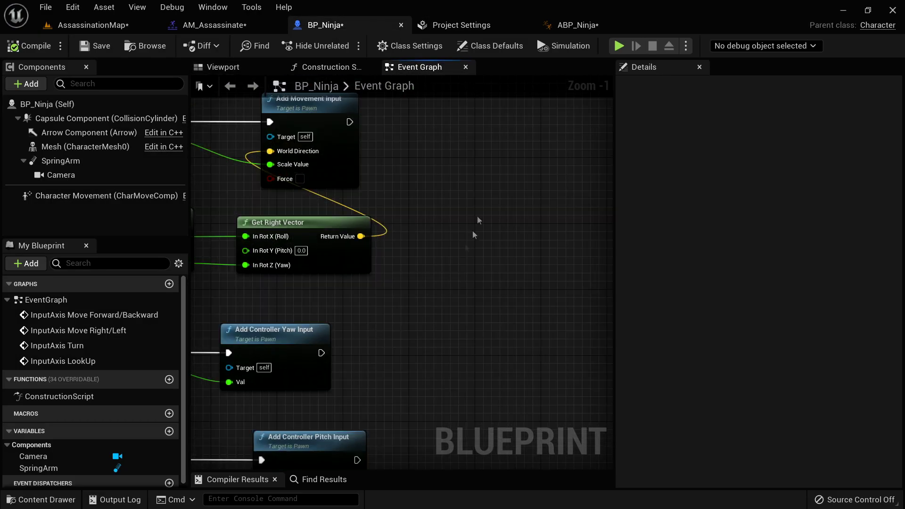
right_click_drag(495, 141, 449, 259)
scroll(449, 257, "down", 2)
right_click_drag(461, 212, 603, 486)
right_click_drag(552, 289, 564, 364)
right_click_drag(427, 257, 441, 315)
right_click(283, 191)
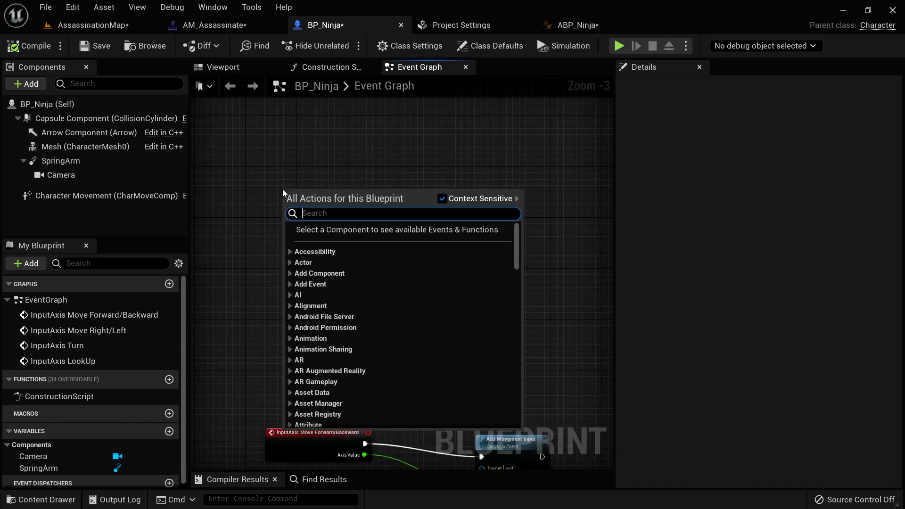
type("assasina")
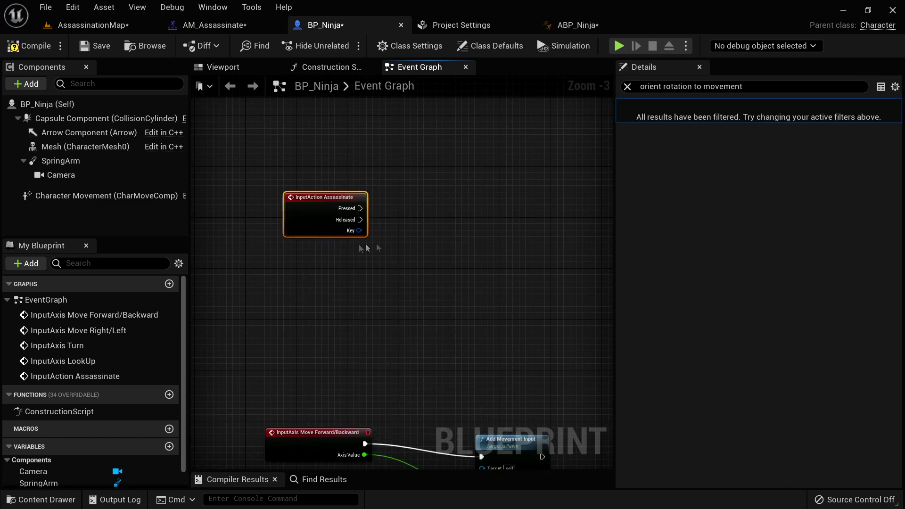
- Reposition the InputAction Assassinate node to leave space beside it and clear the Details search filter
scroll(377, 242, "up", 3)
right_click_drag(427, 228, 403, 259)
scroll(402, 258, "down", 2)
left_click_drag(277, 211, 252, 214)
left_click(627, 87)
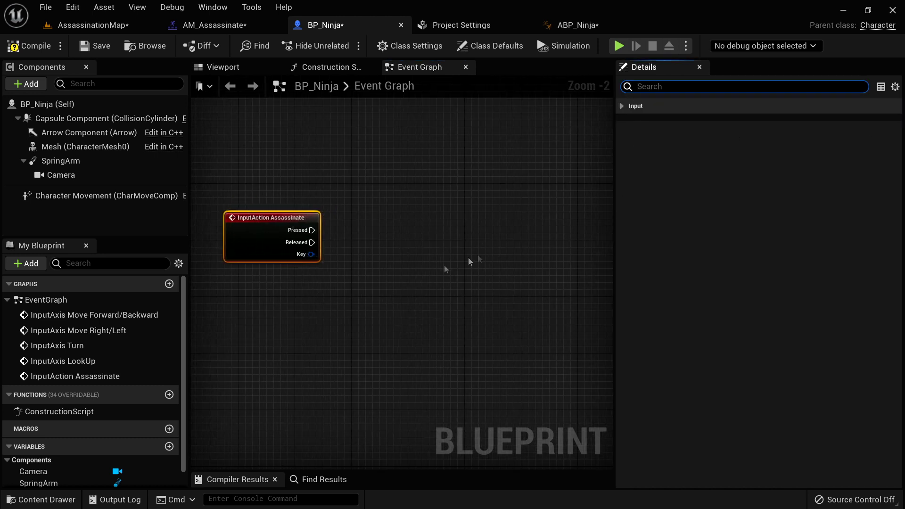
right_click_drag(394, 244, 393, 272)
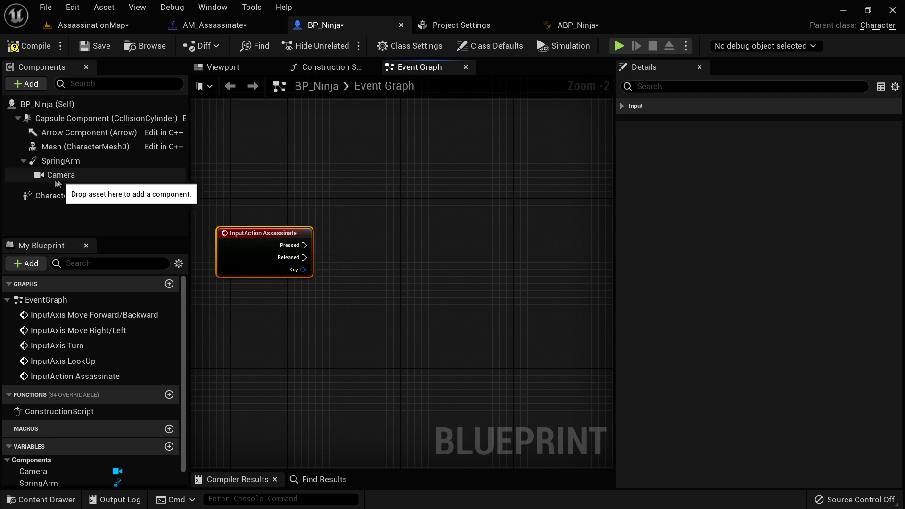
- Add a Play Montage node from the Mesh component in BP_Ninja's Event Graph and run it from InputAction Assassinate's Pressed output
left_click_drag(85, 147, 386, 235)
type("mont")
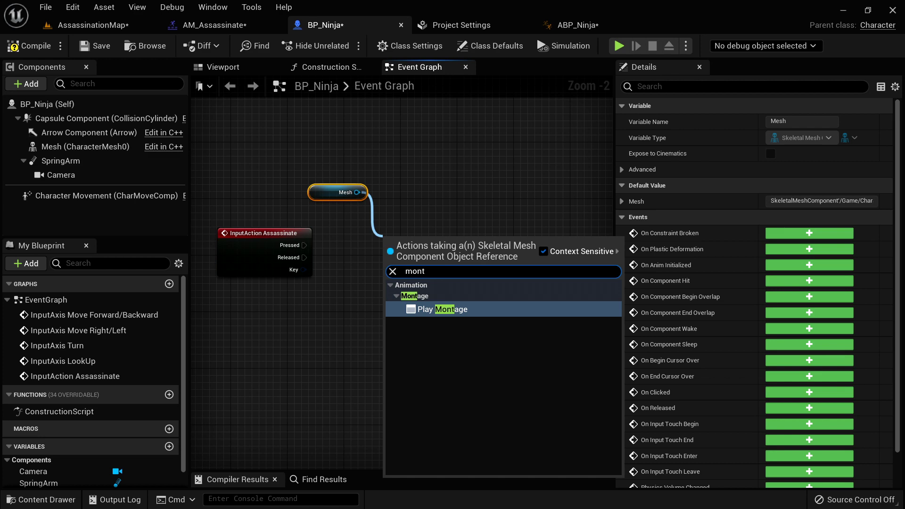
left_click(437, 309)
scroll(329, 271, "up", 2)
left_click_drag(292, 229, 402, 238)
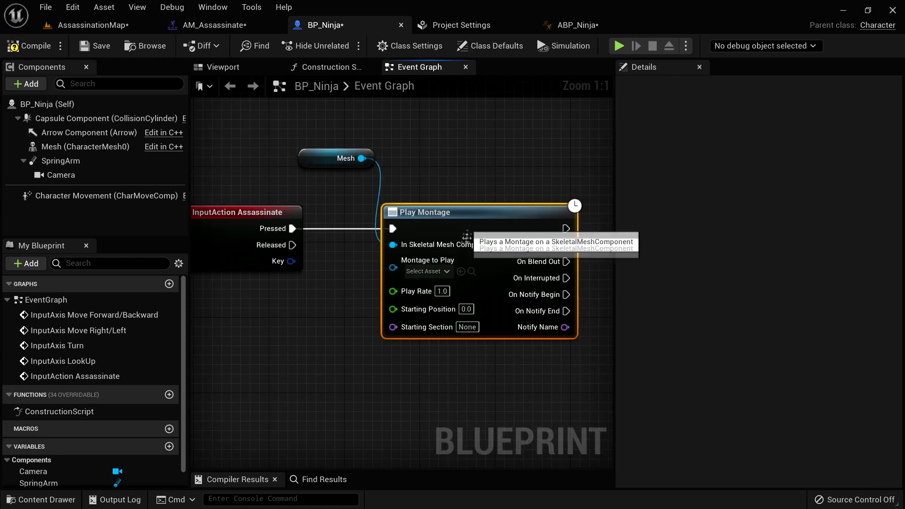
- Set the Play Montage node's Montage to Play to AM_Assassinate
left_click(421, 273)
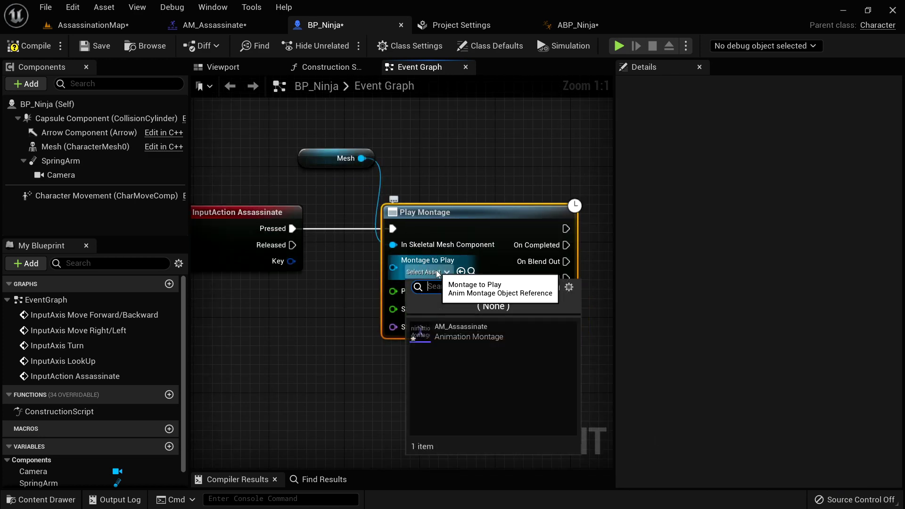
left_click(452, 331)
right_click_drag(523, 354, 519, 362)
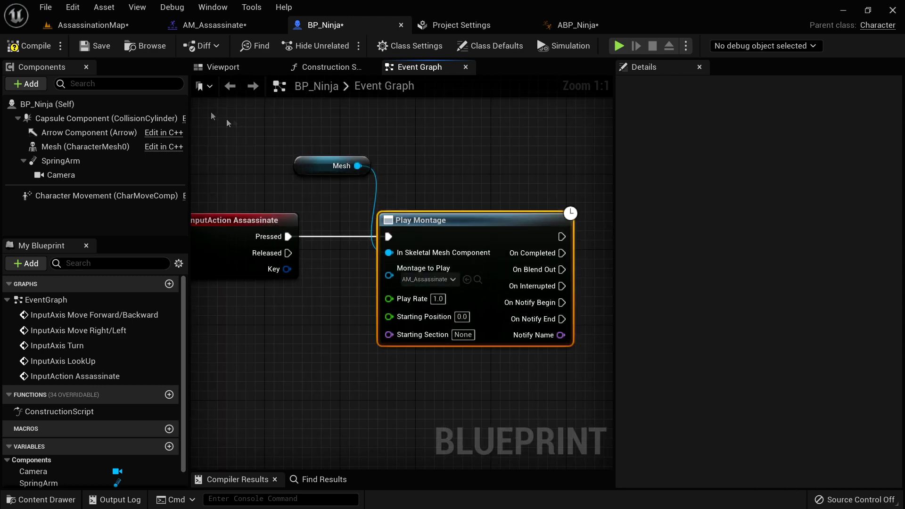
- Play-test the Assassinate action with collision shapes displayed through the console command show collision, and end the session
left_click(619, 46)
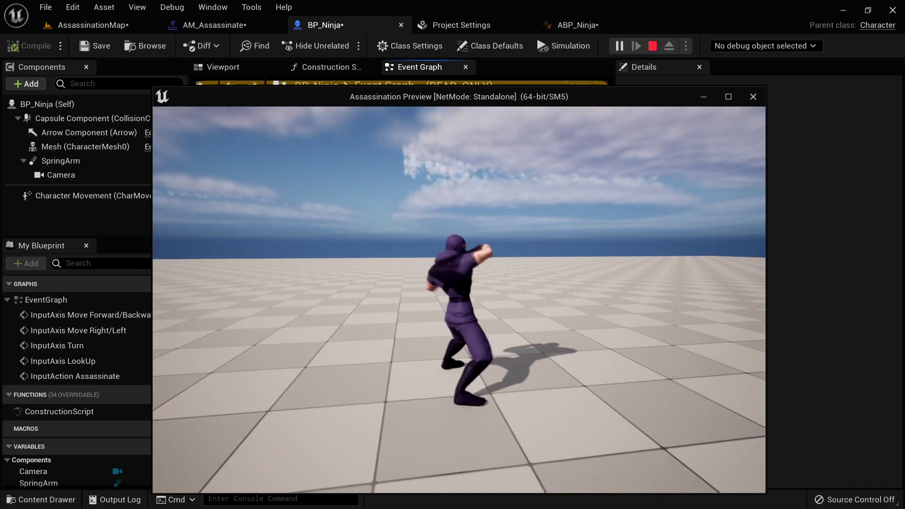
key("grave")
type("show collision")
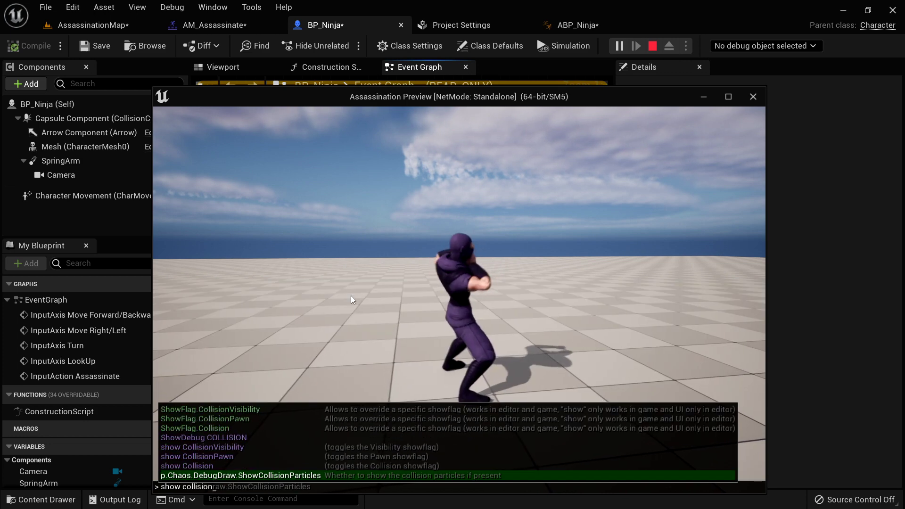
key("Return")
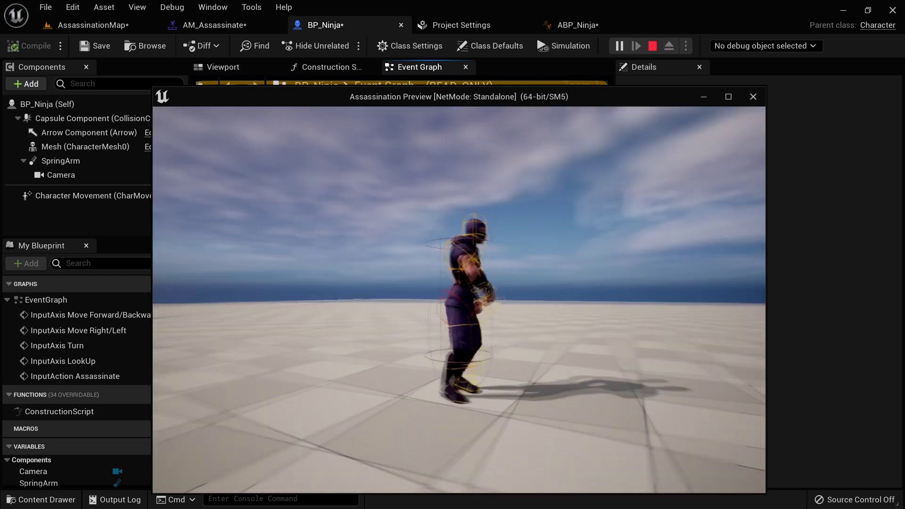
key("e")
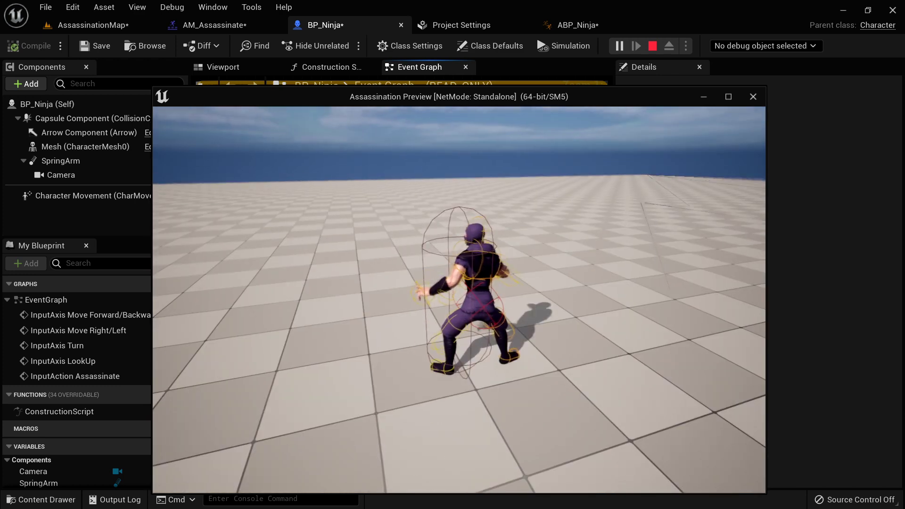
key("Escape")
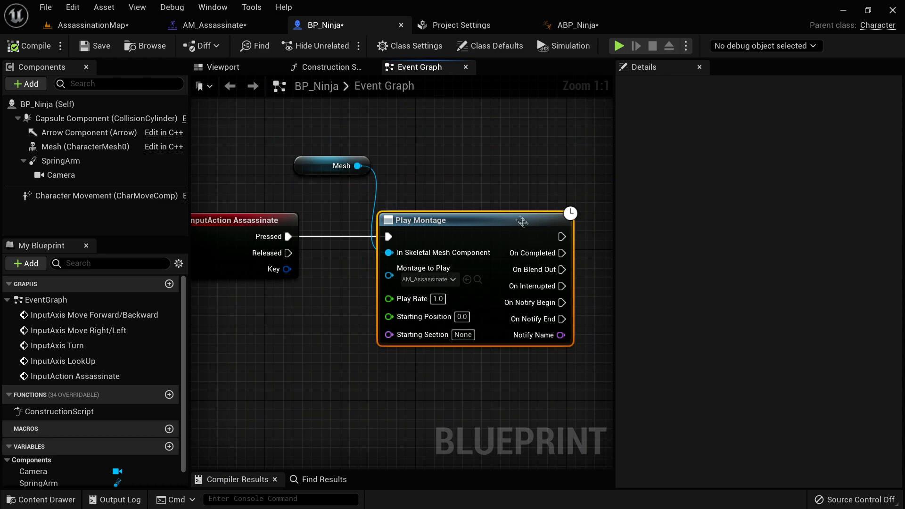
- Narrow the Details area to give BP_Ninja's Event Graph more room around the montage nodes
scroll(525, 226, "down", 2)
left_click_drag(615, 341, 773, 341)
right_click_drag(687, 298, 604, 304)
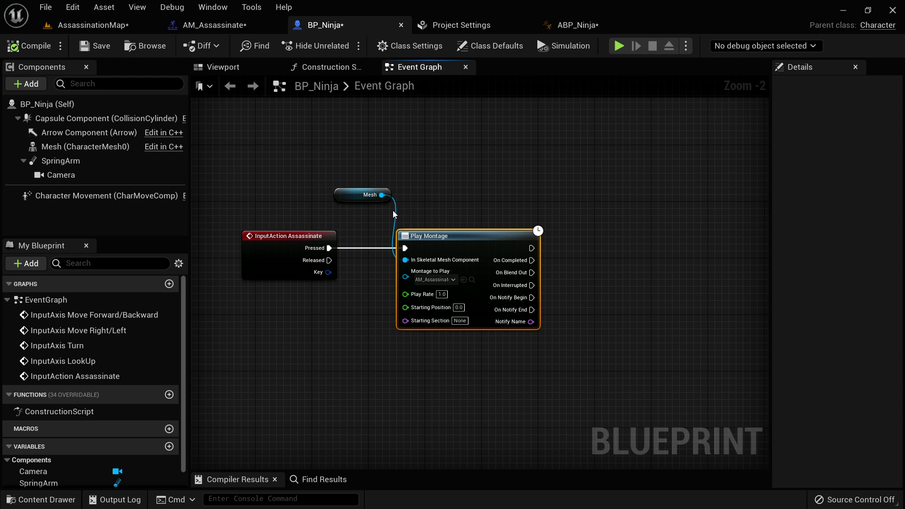
right_click_drag(471, 209, 483, 205)
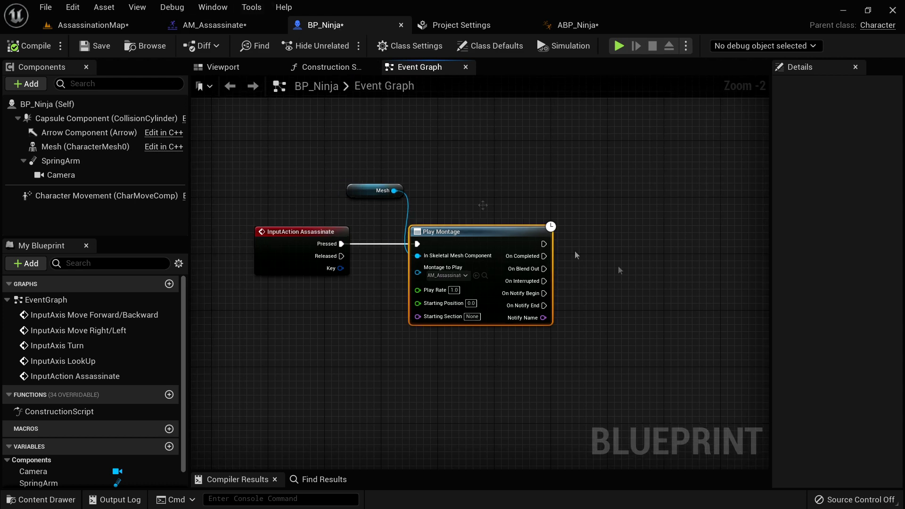
- Create a folder named Victim inside the project's Characters folder
left_click(92, 25)
key("ctrl+space")
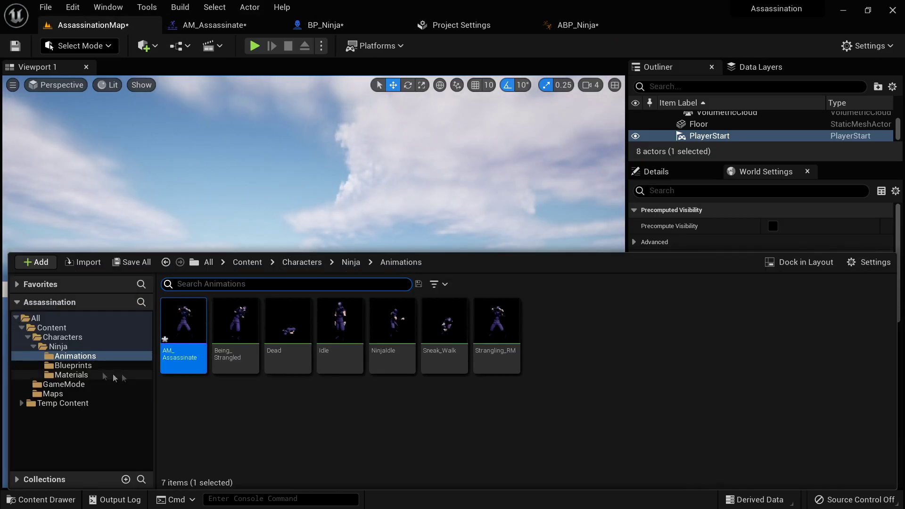
left_click(69, 340)
right_click(263, 348)
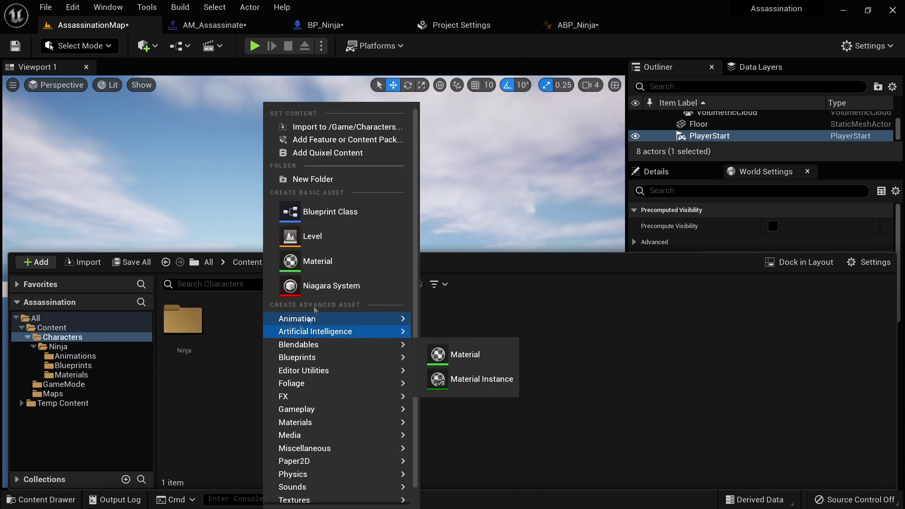
left_click(313, 179)
type("Vic")
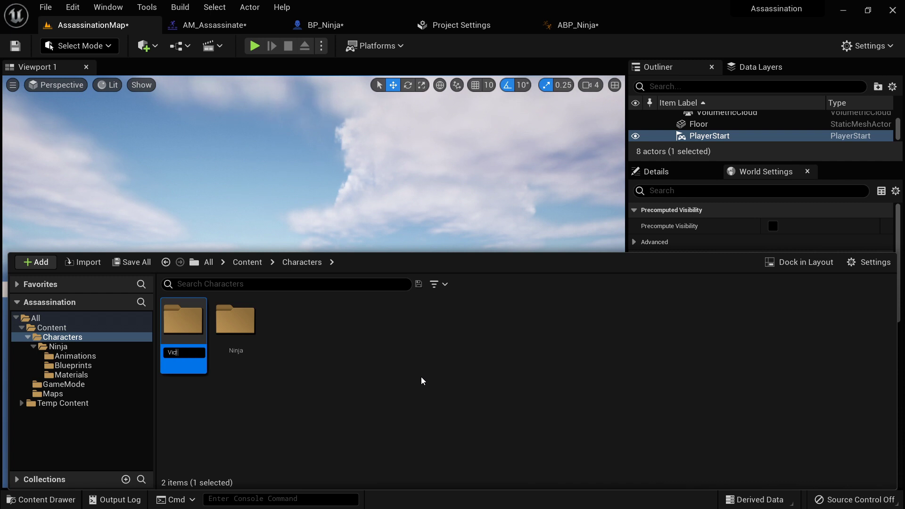
type("tim")
key("Return")
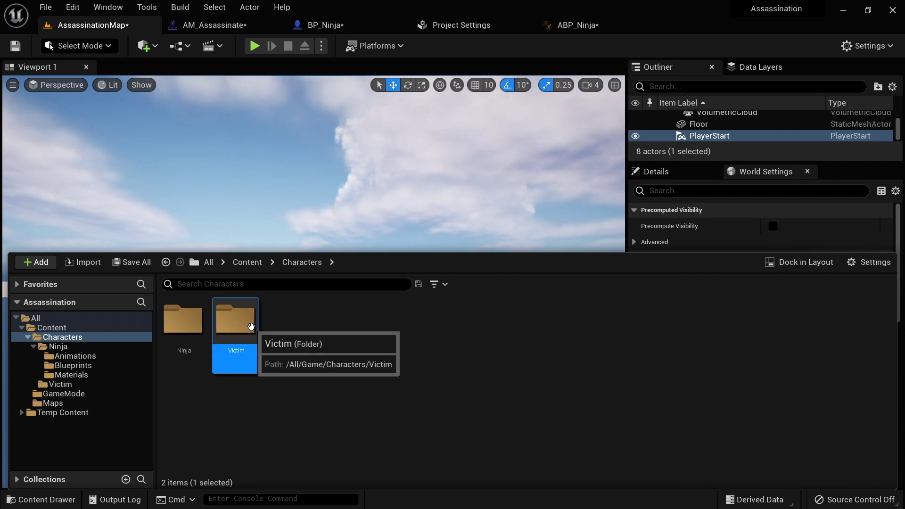
- Create a Character-based Blueprint Class named BP_Victim in the Victim folder
double_click(250, 327)
right_click(237, 316)
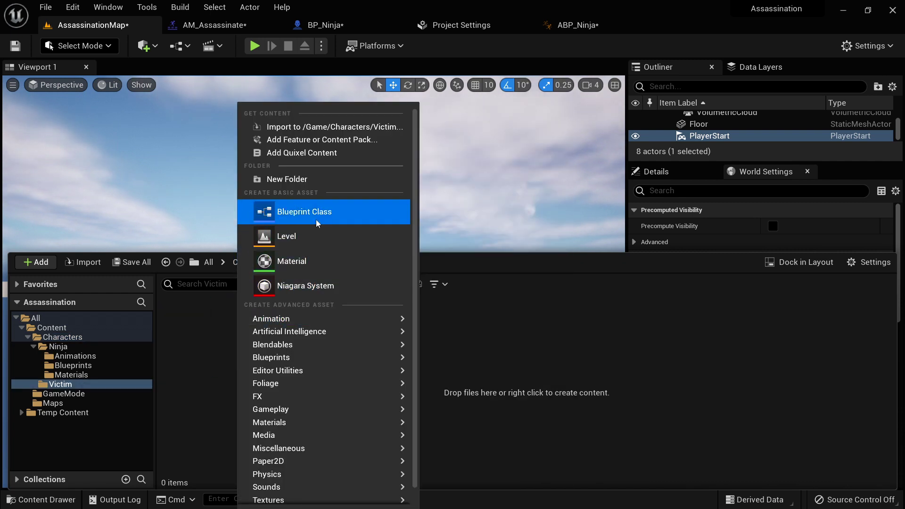
left_click(314, 214)
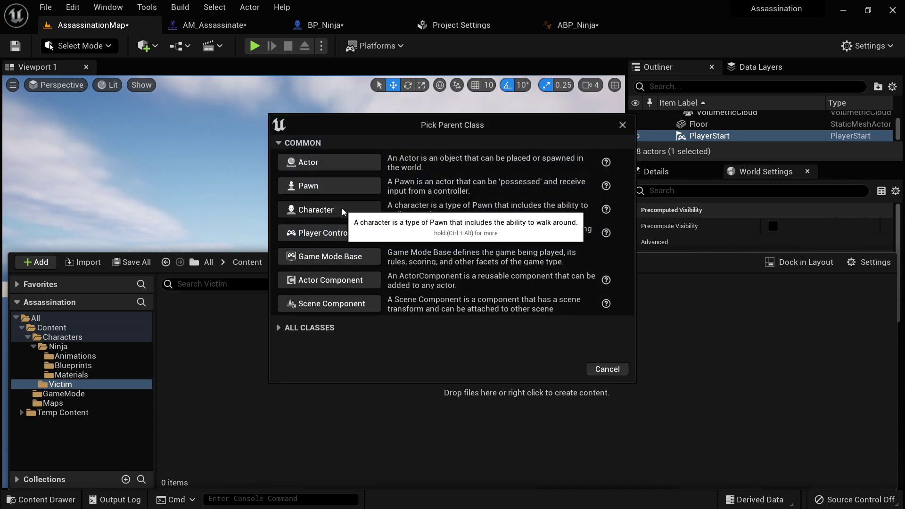
left_click(316, 211)
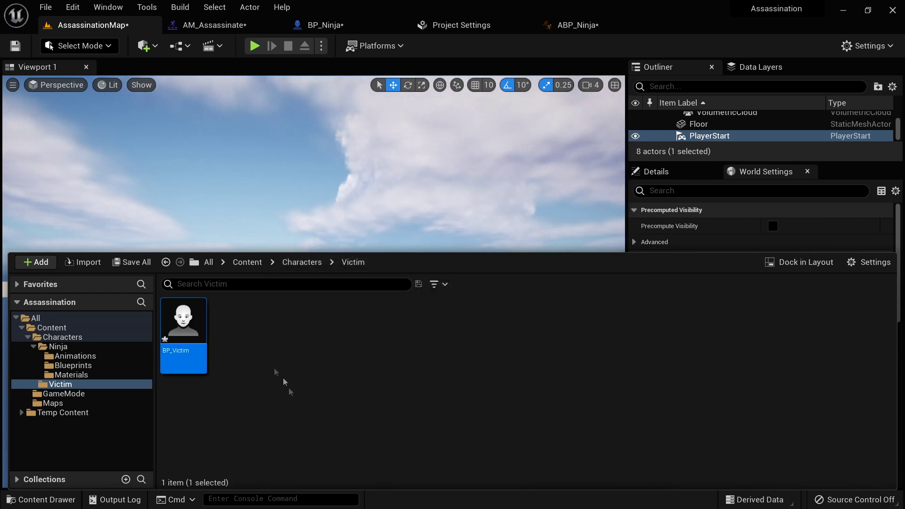
- Open BP_Victim and assign SKM_Ninja as the skeletal mesh of its Mesh component
double_click(184, 323)
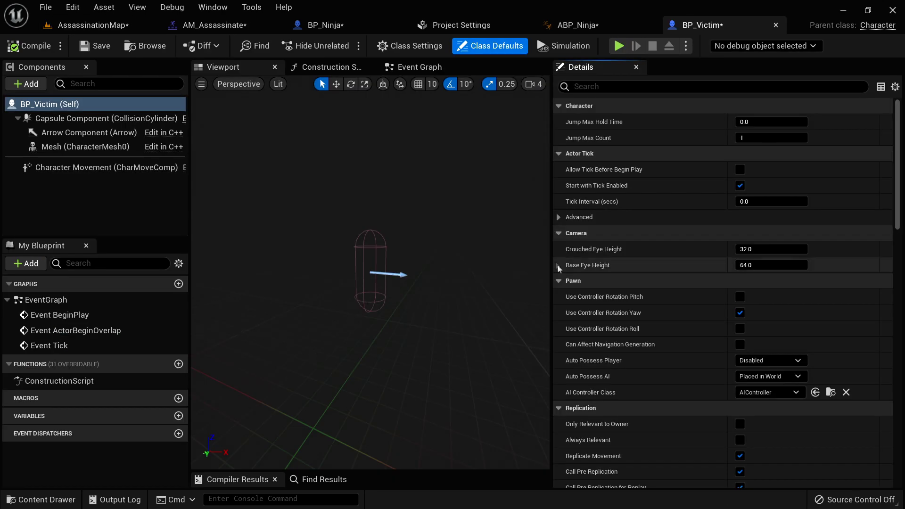
left_click(74, 148)
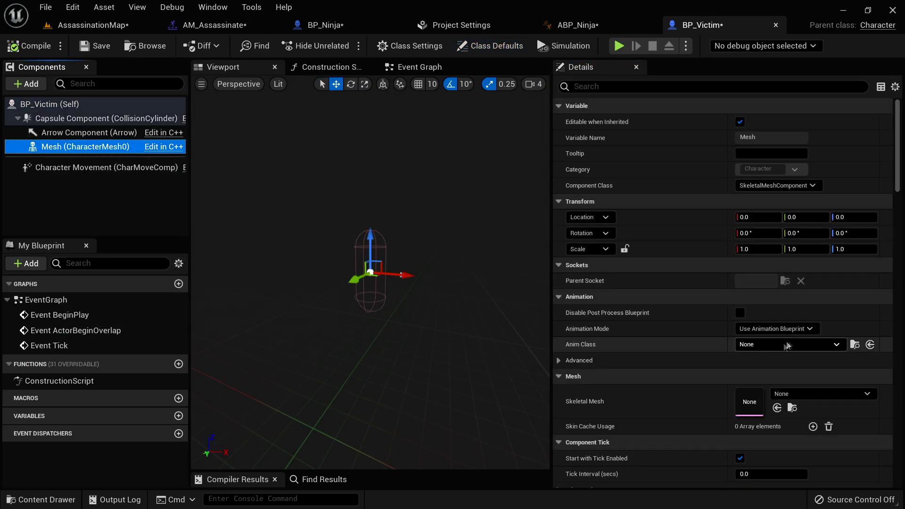
left_click(782, 395)
left_click(793, 234)
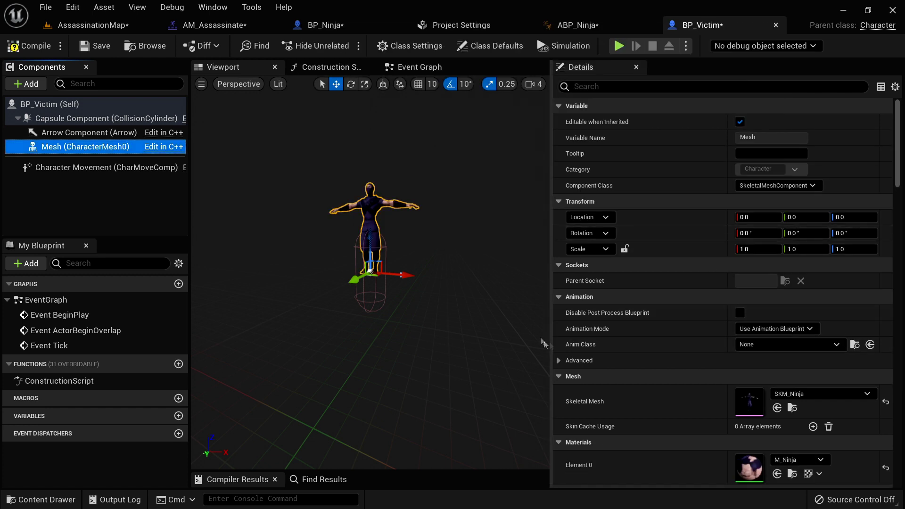
- Rotate BP_Victim's Mesh component to about -90 degrees around the Z axis
left_click_drag(486, 342, 443, 342, "alt")
key("e")
left_click_drag(417, 289, 429, 271)
left_click_drag(390, 182, 323, 154, "alt")
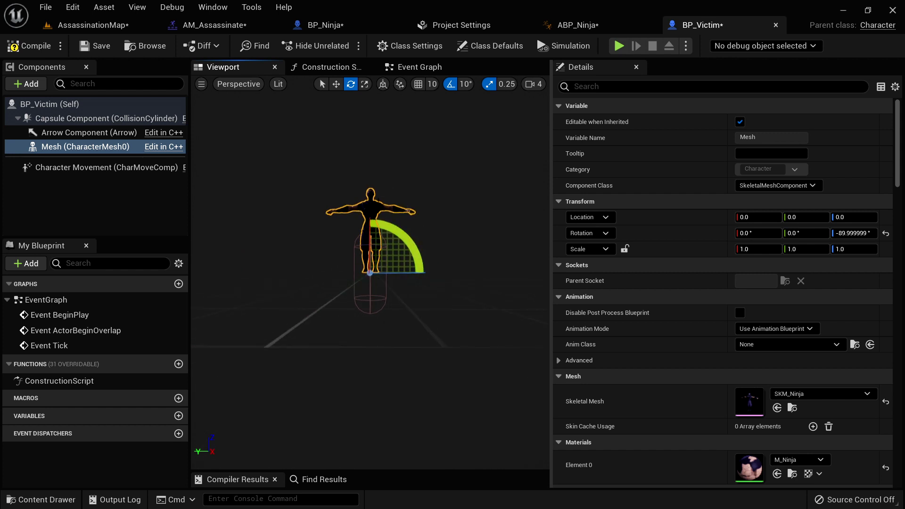
scroll(449, 338, "up", 5)
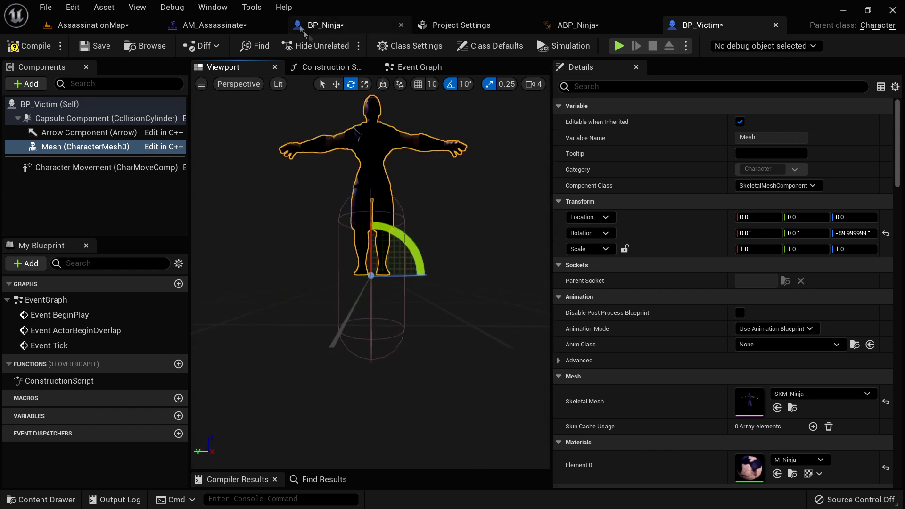
- Copy the Mesh component's location from BP_Ninja and paste it onto BP_Victim's Mesh component
left_click(328, 28)
left_click(117, 148)
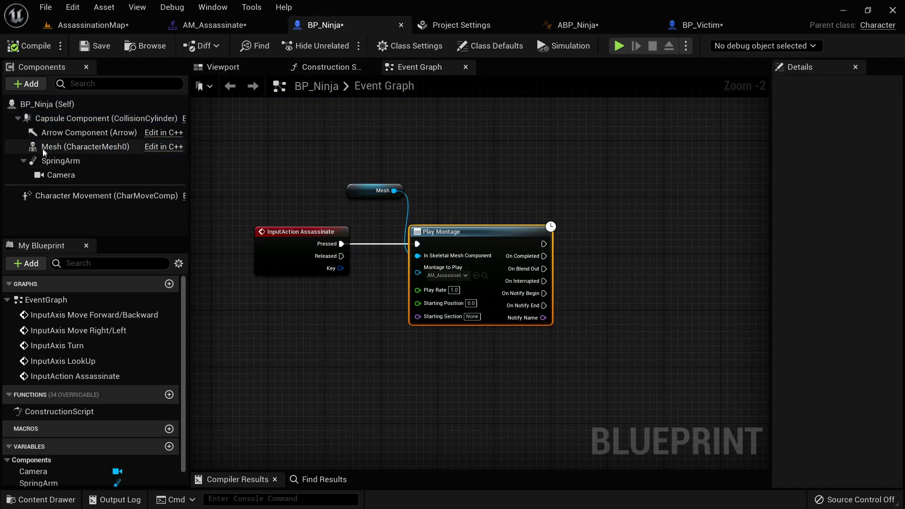
left_click_drag(769, 236, 635, 236)
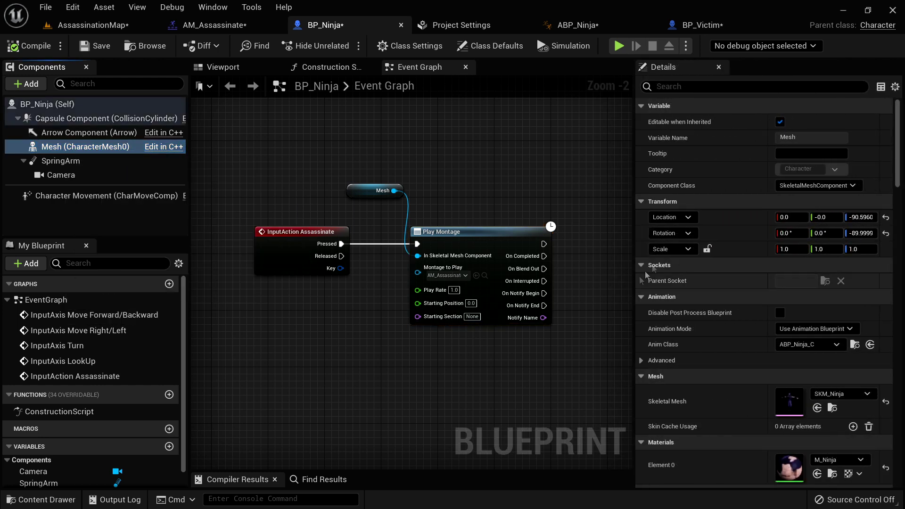
right_click(667, 218)
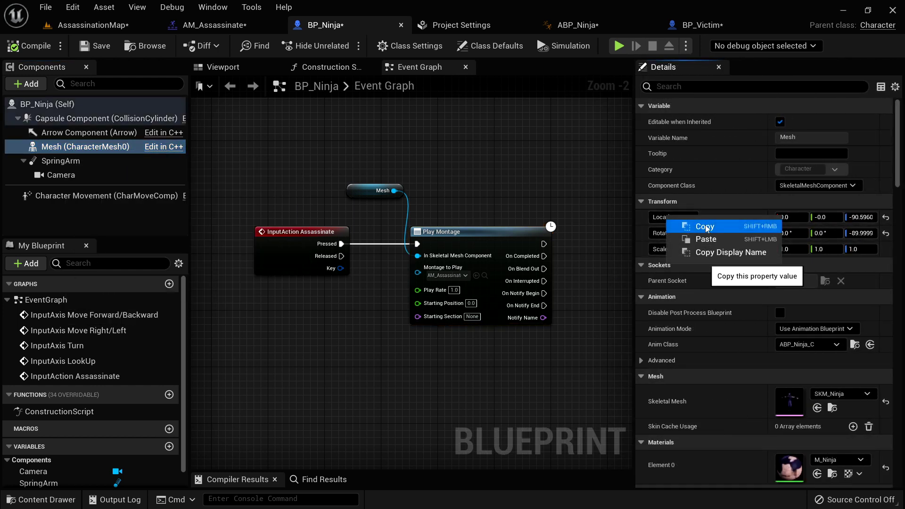
left_click(684, 223)
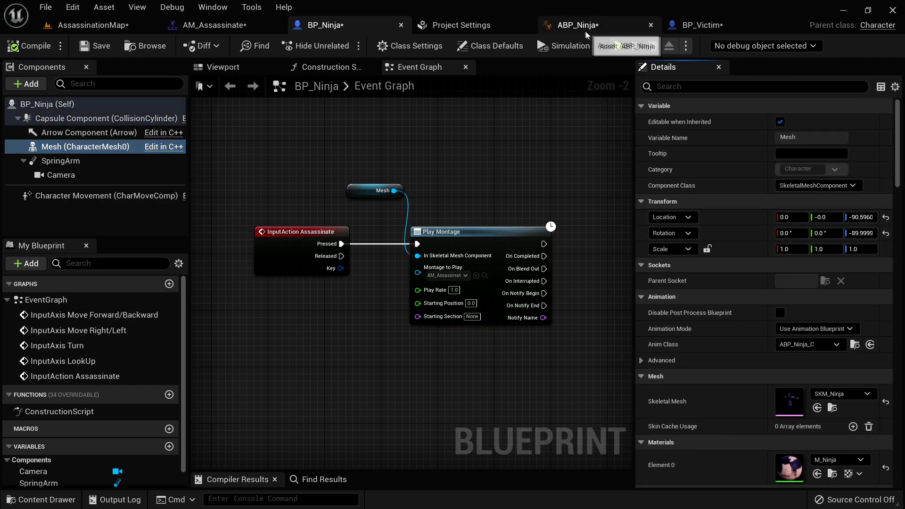
left_click(692, 25)
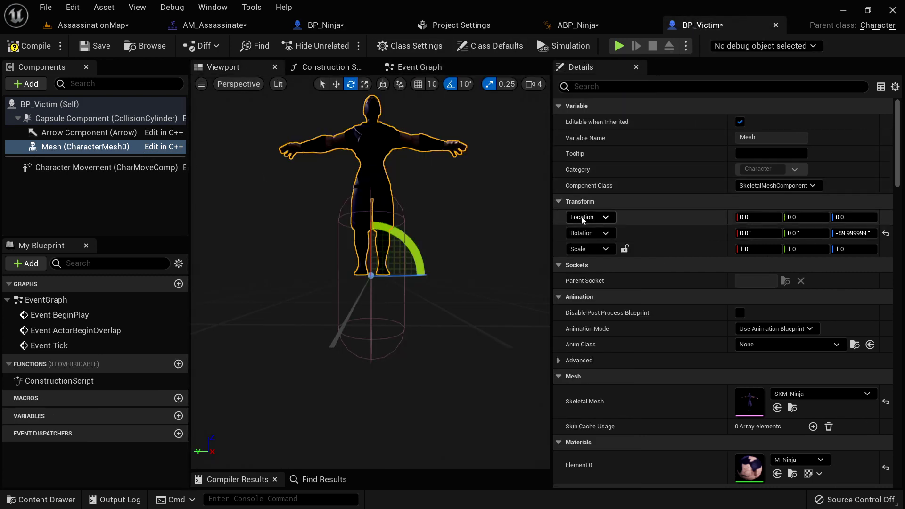
right_click(603, 217)
left_click(617, 240)
left_click_drag(494, 384, 473, 287, "alt")
left_click_drag(484, 364, 484, 358, "alt")
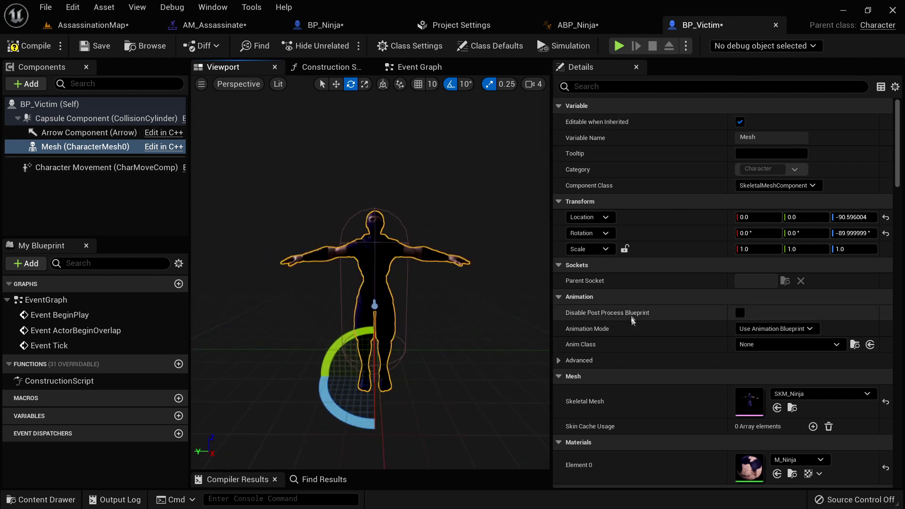
- Create an Animation Blueprint named ABP_Victim for the SK_Ninja skeleton in the Victim folder and open its AnimGraph
left_click(84, 26)
key("ctrl+space")
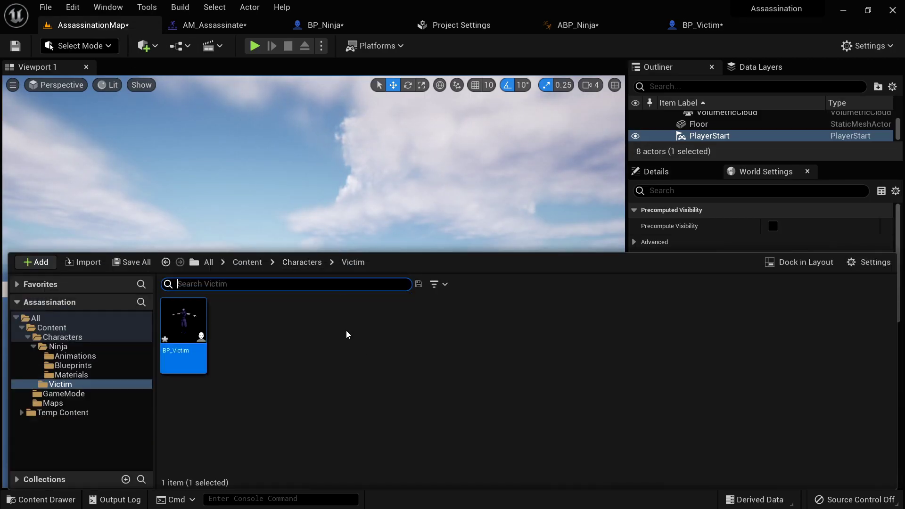
mouse_move(415, 218)
right_mouse_down()
mouse_move(417, 227)
mouse_move(425, 206)
right_mouse_up()
key("ctrl+space")
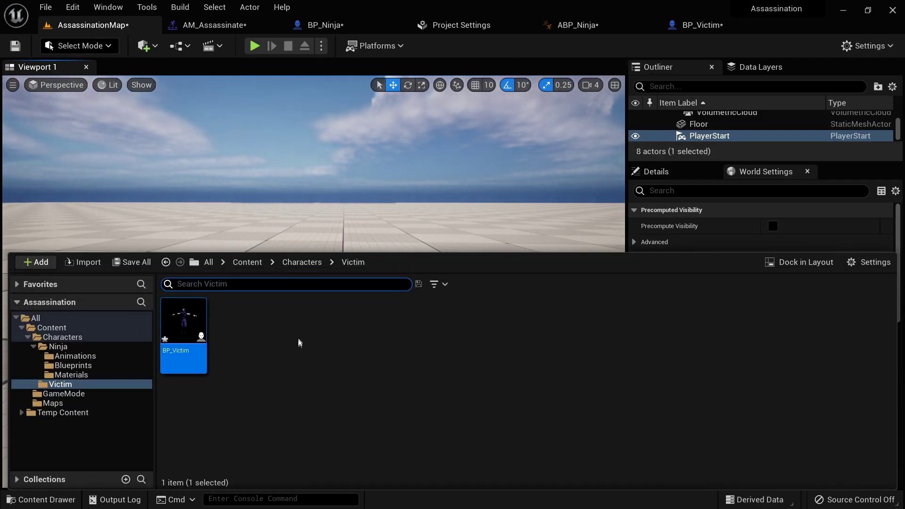
right_click(281, 322)
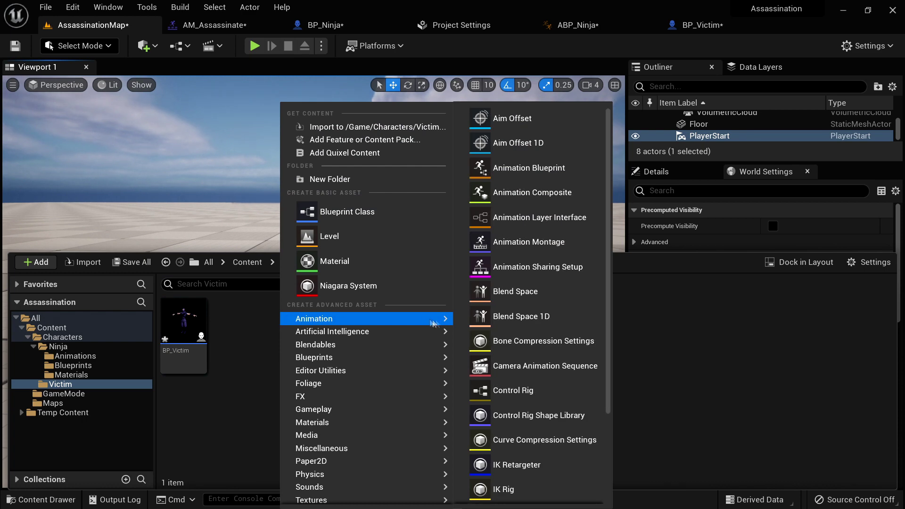
left_click(527, 169)
left_click(227, 22)
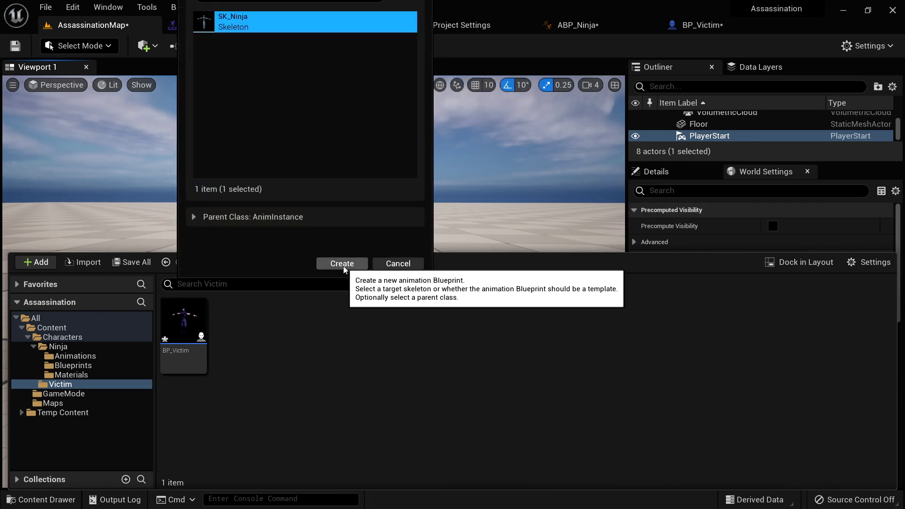
left_click(340, 263)
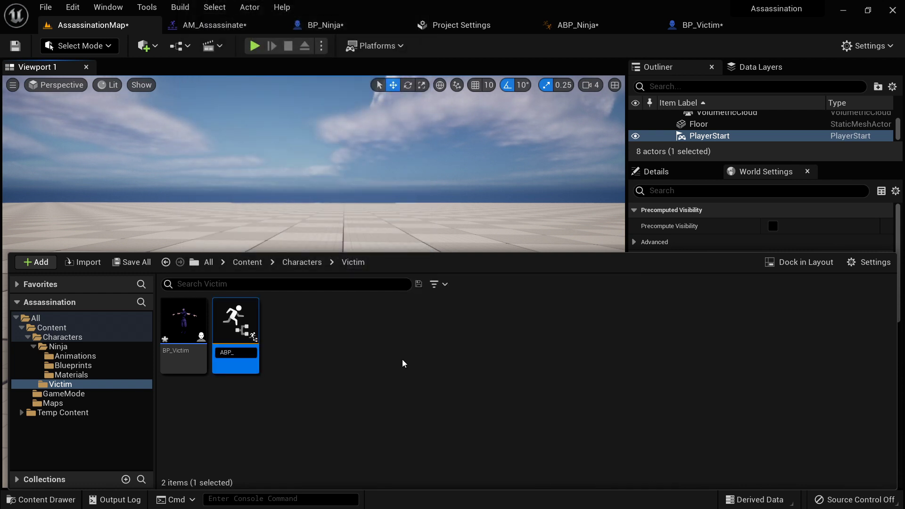
type("ABP_Victim")
key("Return")
double_click(184, 321)
right_click_drag(373, 300, 500, 256)
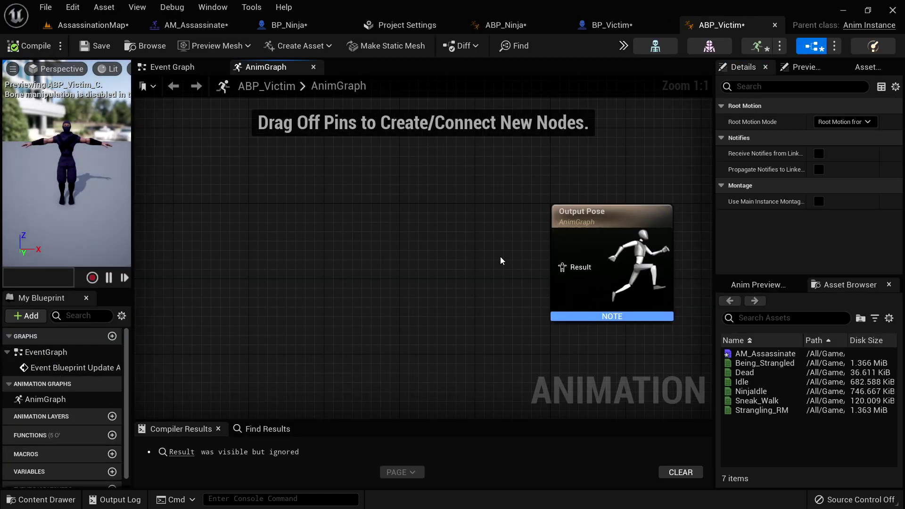
- Add the Idle animation to ABP_Victim's AnimGraph, route it through a DefaultSlot node into the Output Pose, and align the nodes
left_click_drag(750, 383, 221, 231)
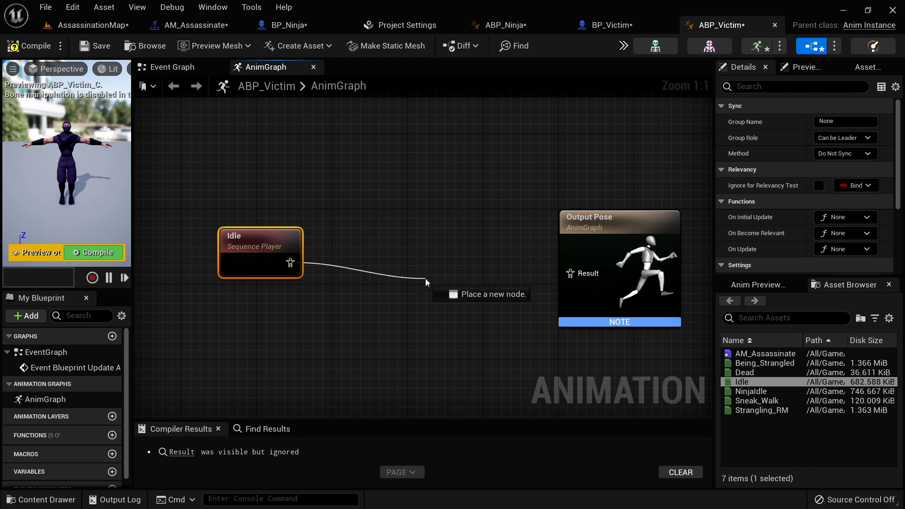
left_click_drag(425, 278, 425, 273)
type("slot")
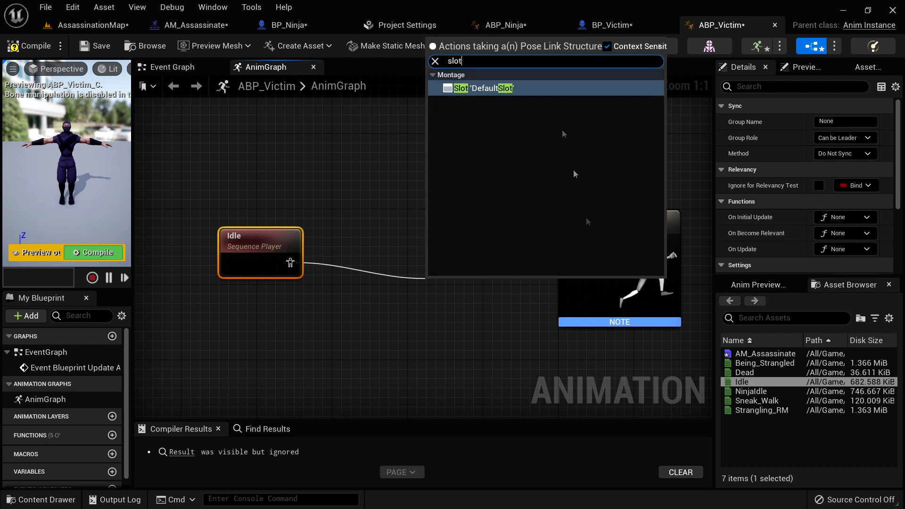
key("Return")
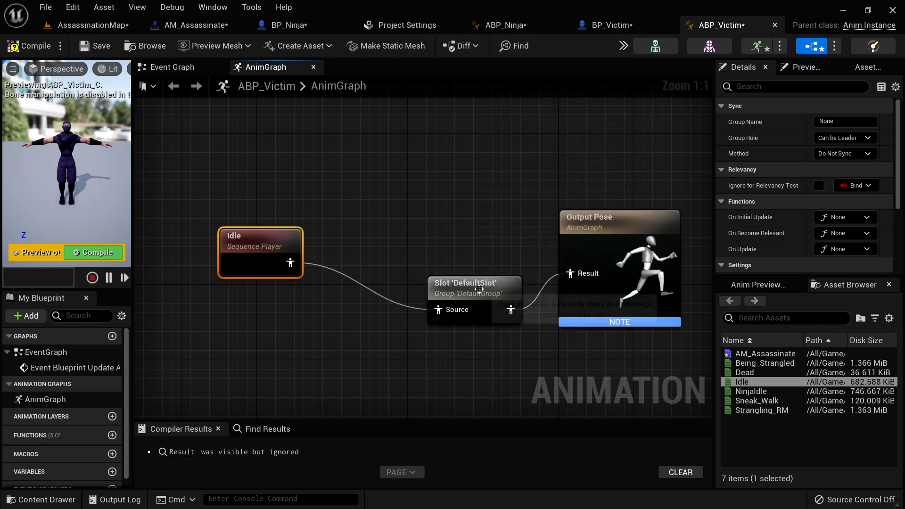
left_click_drag(479, 286, 470, 258)
left_click_drag(251, 259, 317, 277)
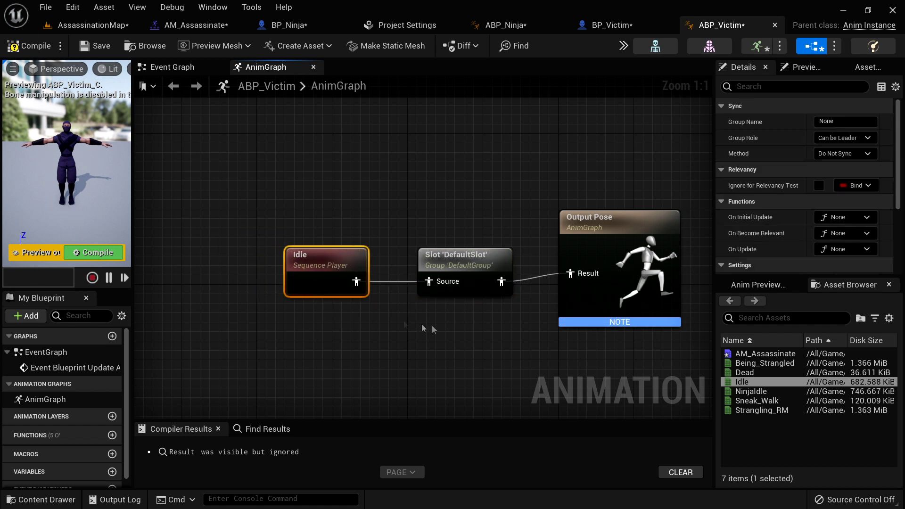
right_click_drag(521, 312, 452, 314)
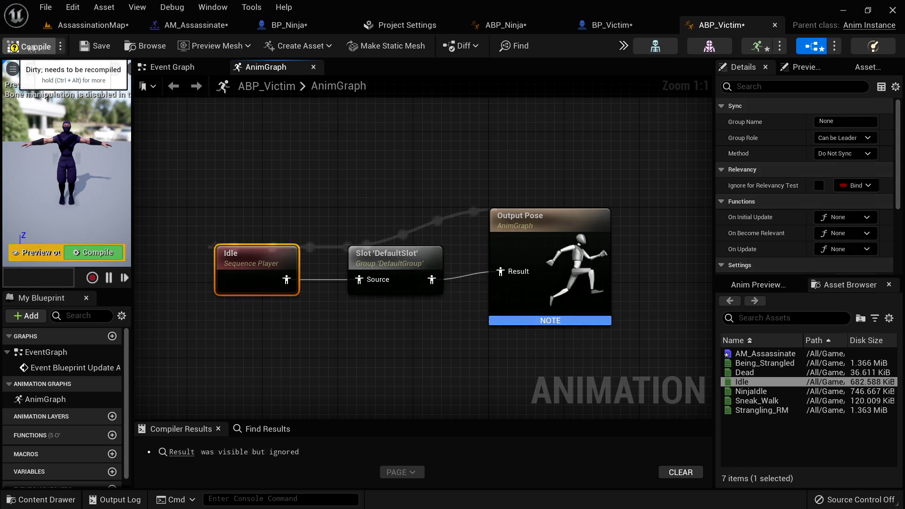
- Create an Animation Montage named AM_BeingStrangled for the SK_Ninja skeleton in the Victim folder
left_click(145, 46)
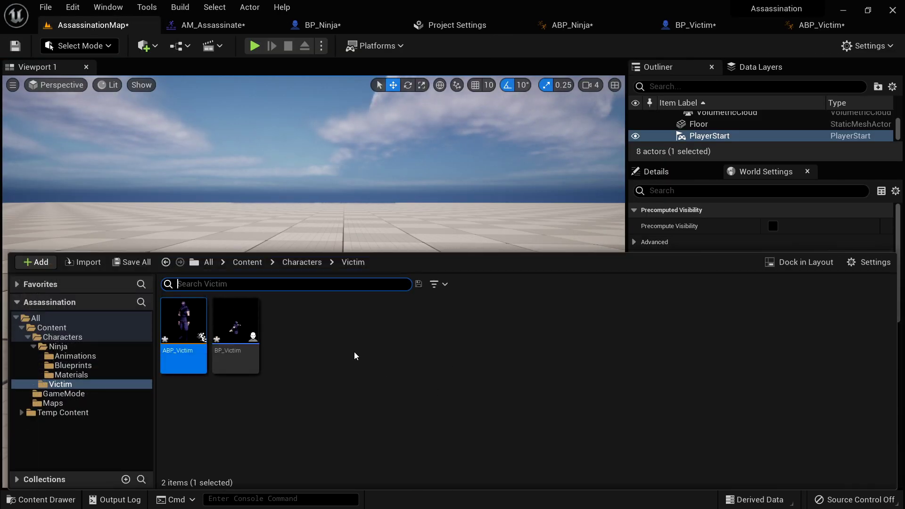
left_click(355, 356)
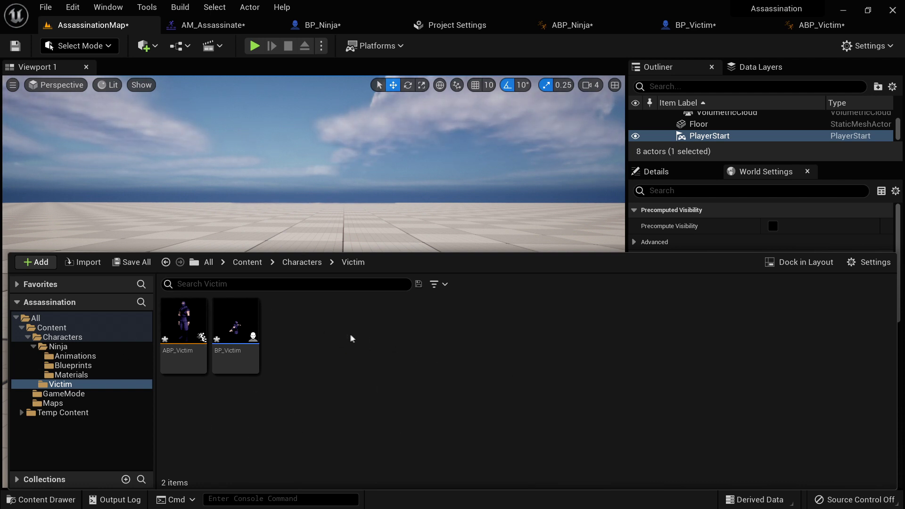
right_click(329, 323)
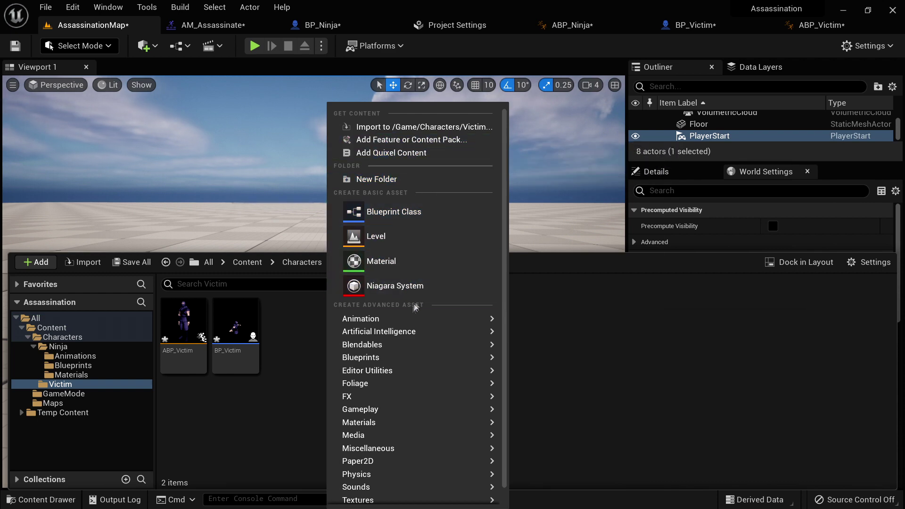
mouse_move(404, 319)
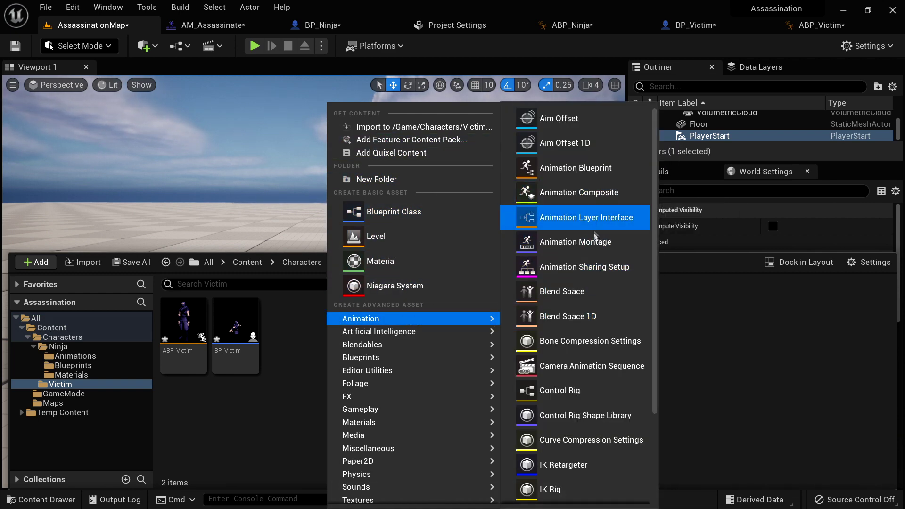
left_click(578, 242)
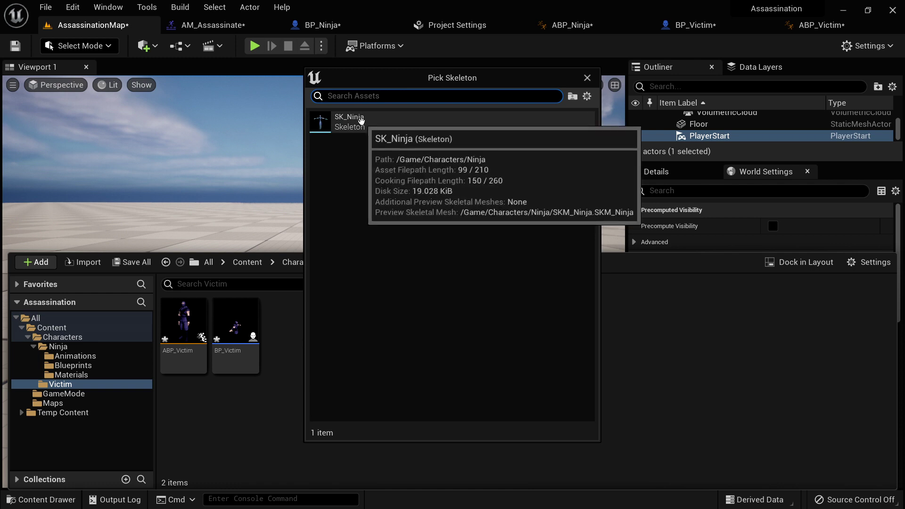
left_click(369, 123)
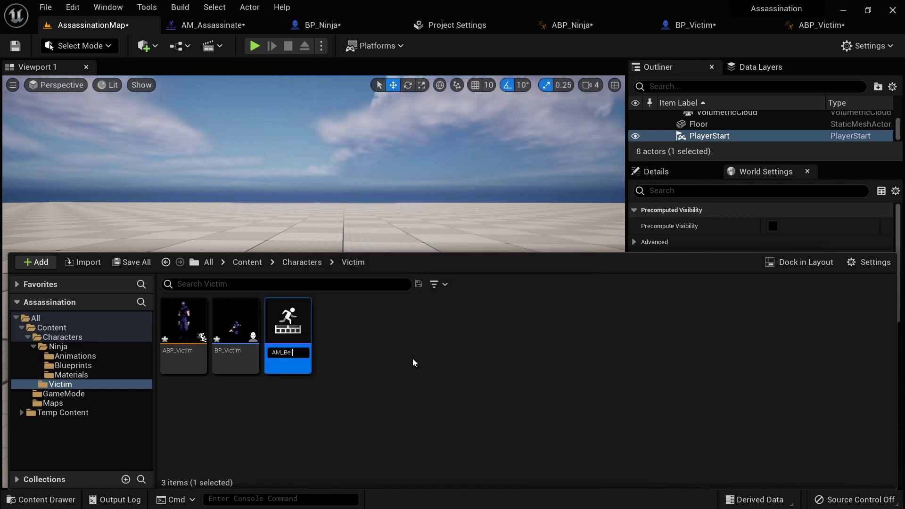
type("AM_BeingStrangled")
key("Return")
- Open AM_BeingStrangled and add the Being_Strangled animation at the start of its DefaultGroup slot track
double_click(236, 325)
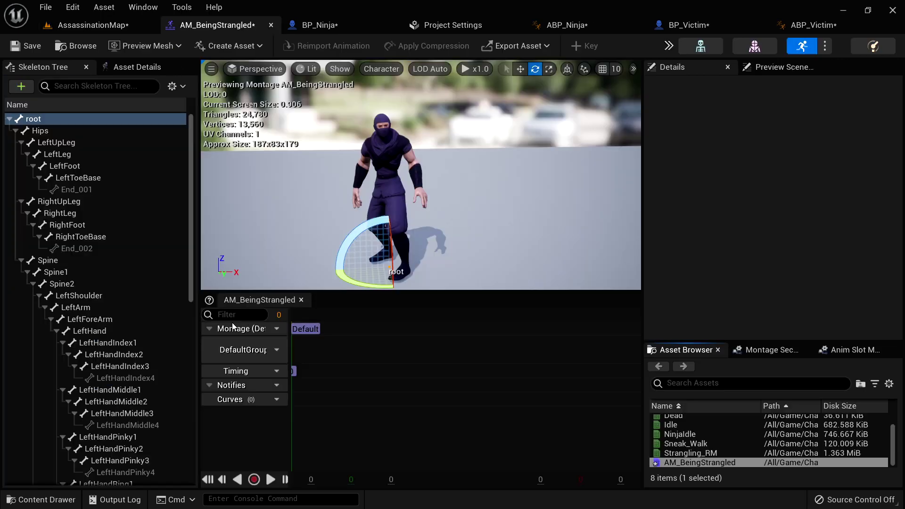
left_click_drag(660, 341, 659, 201)
left_click_drag(707, 289, 329, 357)
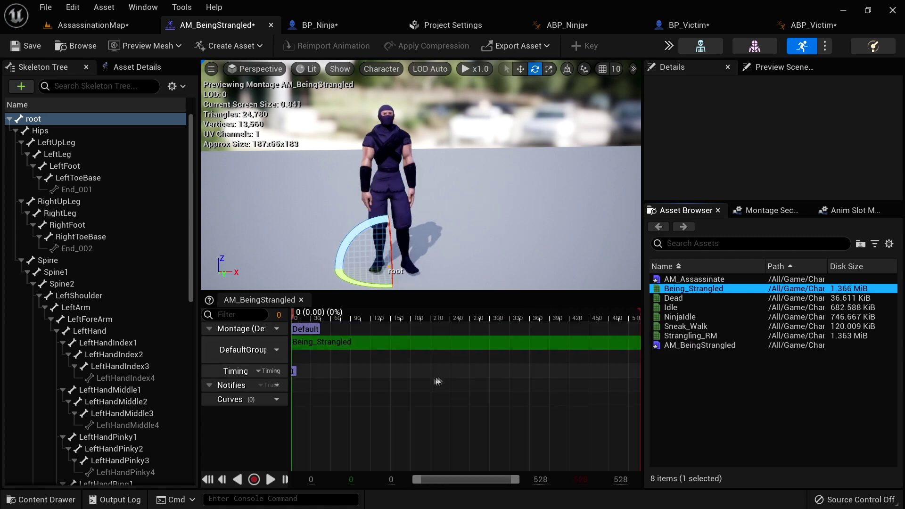
- Play and scrub through AM_BeingStrangled to examine the victim's motion, and check ABP_Victim's AnimGraph
left_click_drag(533, 270, 495, 271, "alt")
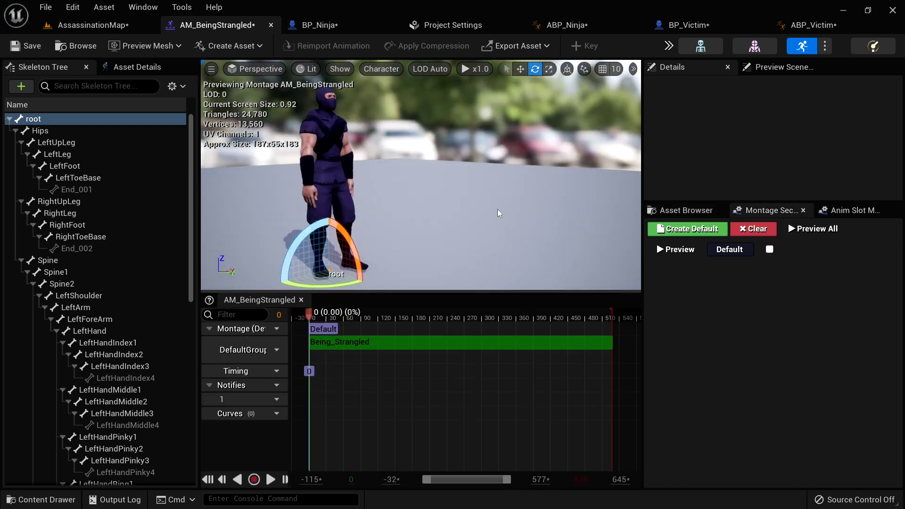
mouse_move(499, 212)
left_mouse_down("alt")
mouse_move(490, 216)
mouse_move(498, 229)
left_mouse_up("alt")
left_click(271, 480)
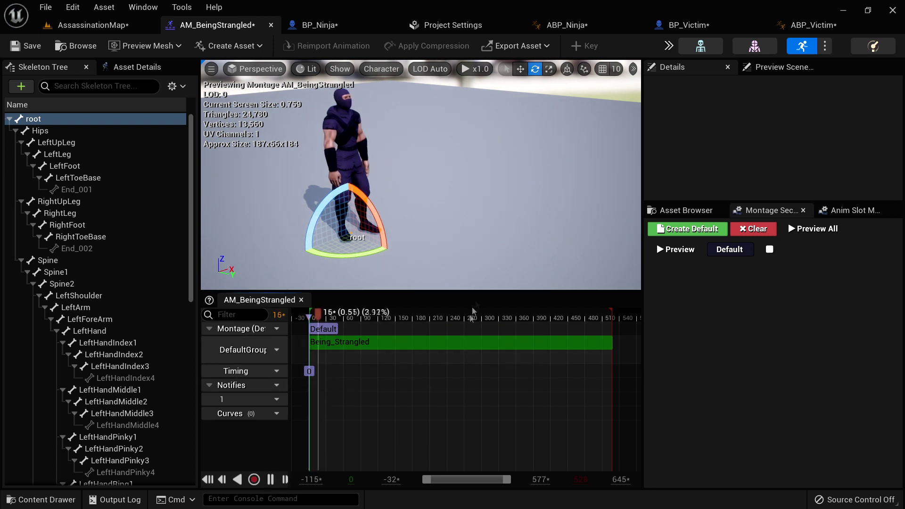
left_click_drag(342, 319, 463, 318)
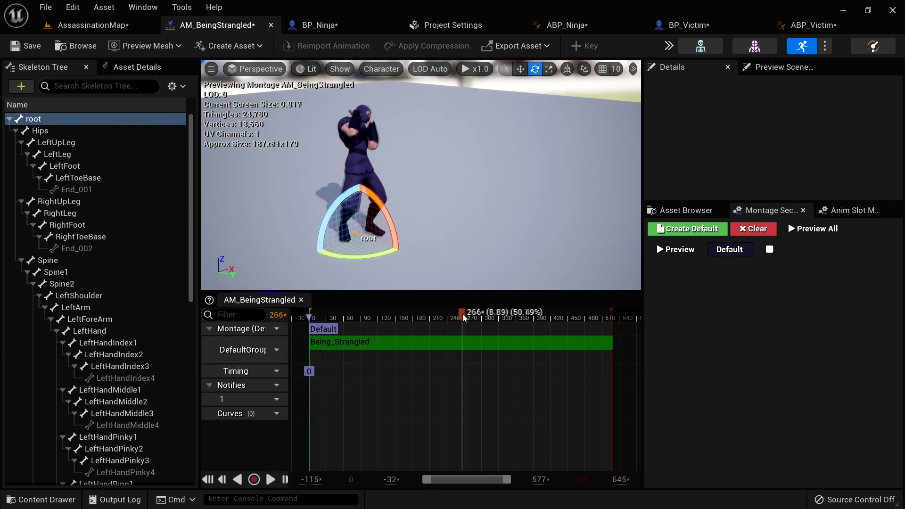
left_click(519, 236)
right_click_drag(522, 231, 532, 276)
left_click_drag(463, 317, 439, 317)
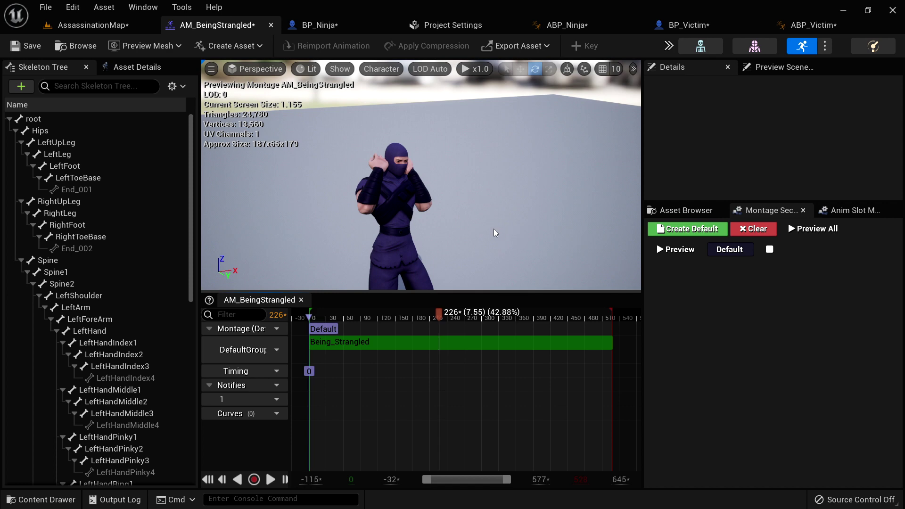
left_click(813, 25)
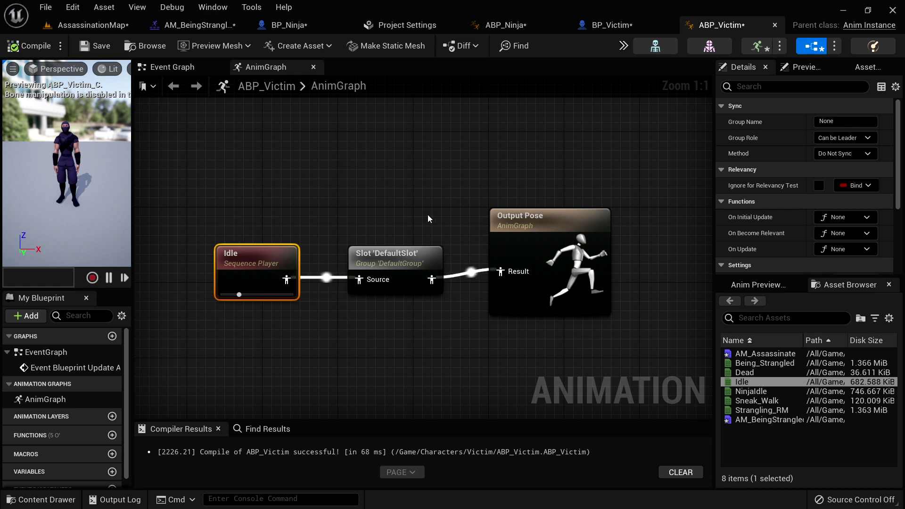
- Add a variable named Victim of type BP Victim to the BP_Ninja blueprint
left_click(289, 25)
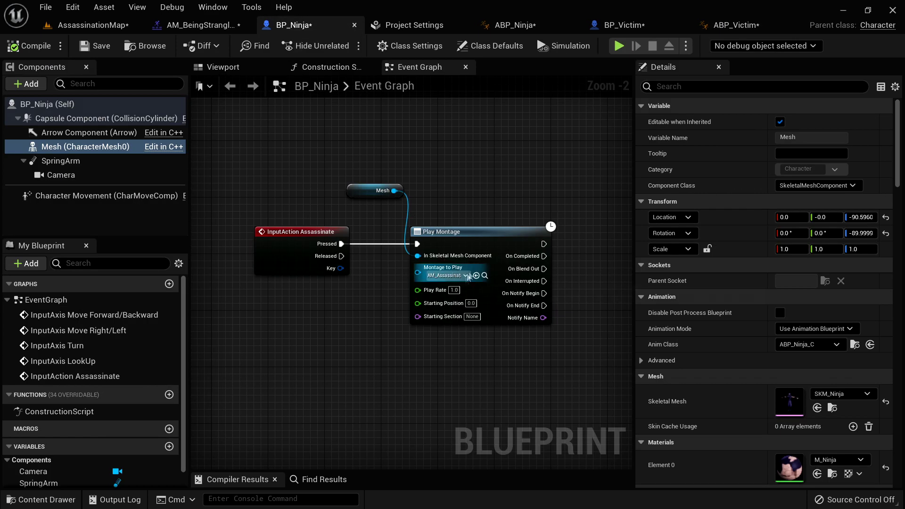
right_click_drag(467, 220, 429, 212)
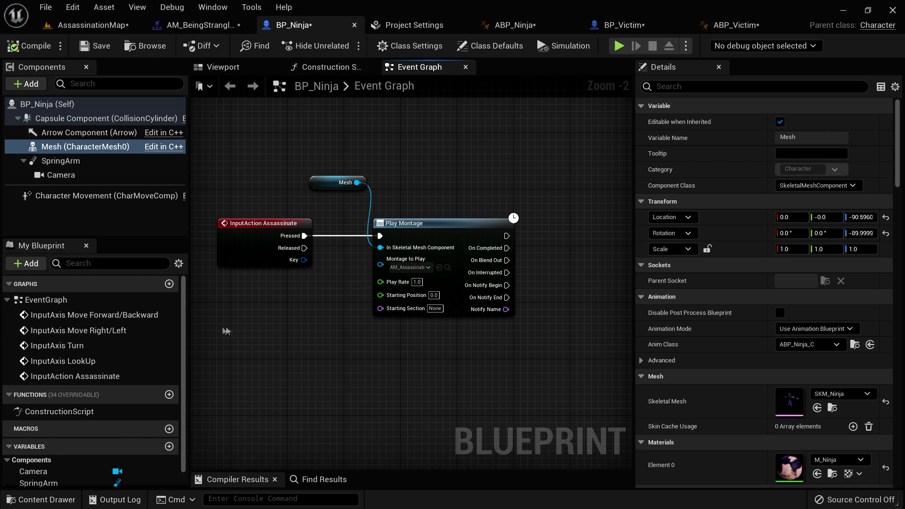
left_click_drag(182, 328, 184, 343)
left_click(28, 264)
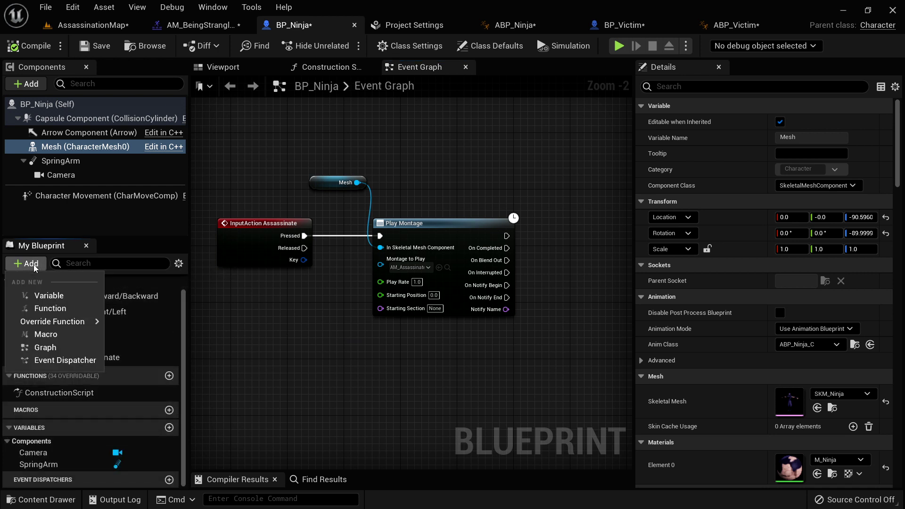
left_click(47, 296)
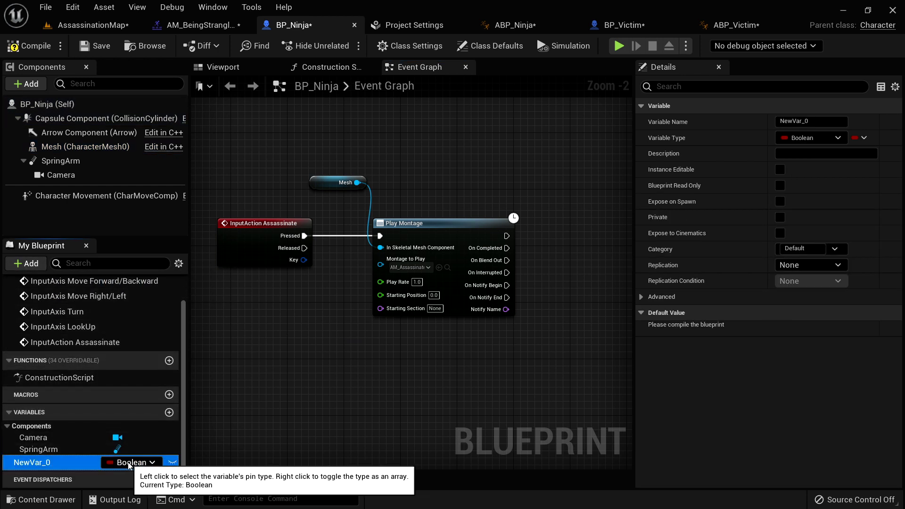
left_click(130, 463)
type("BP_V")
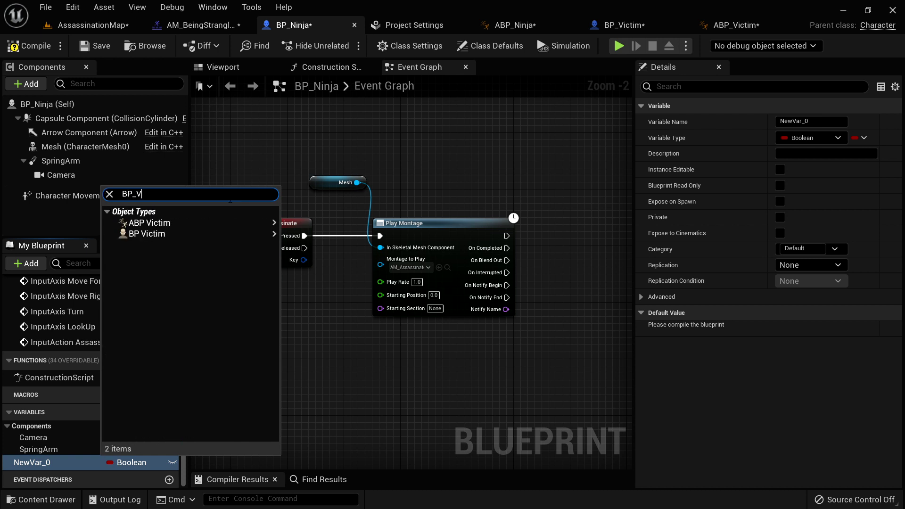
mouse_move(156, 234)
left_click(316, 234)
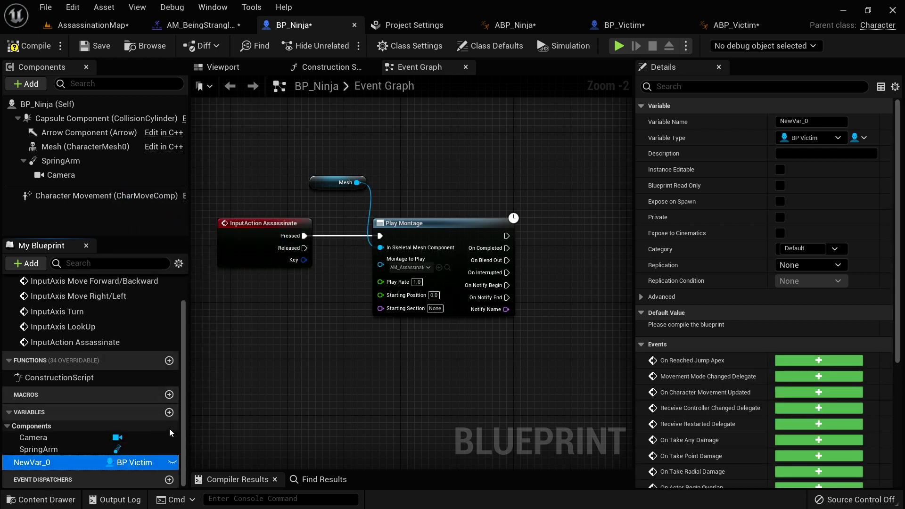
left_click(46, 463)
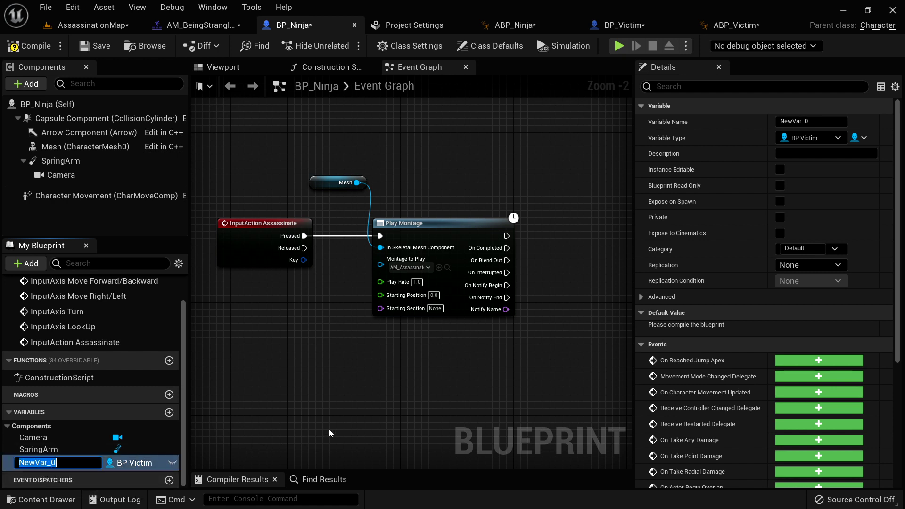
type("Victim")
key("Return")
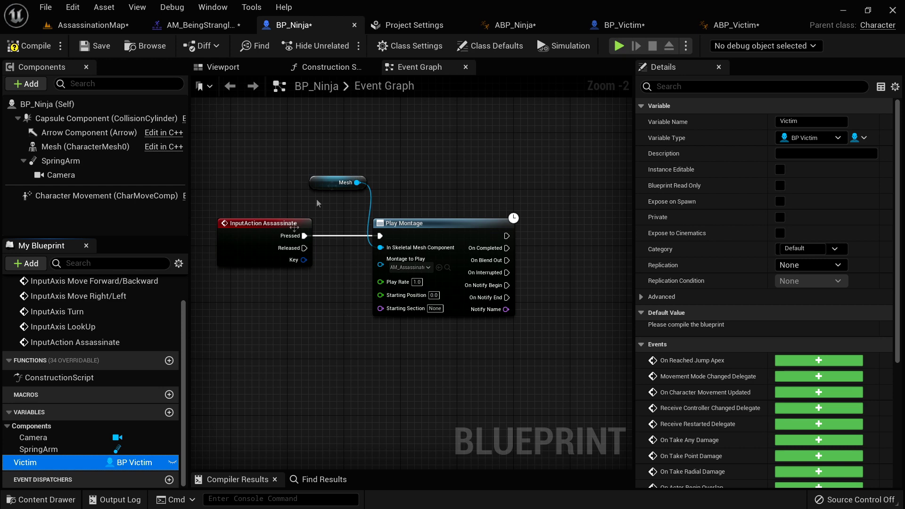
- Add a Box Collision component with the default name Box under BP_Victim's Capsule Component
left_click(627, 25)
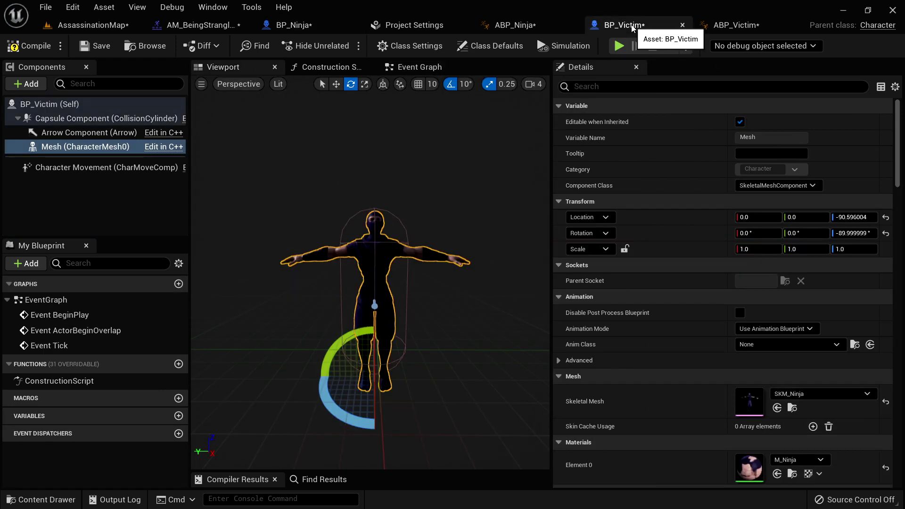
right_click_drag(467, 362, 505, 361)
right_click_drag(514, 302, 461, 297)
mouse_move(497, 341)
right_mouse_down()
mouse_move(538, 337)
mouse_move(495, 334)
right_mouse_up()
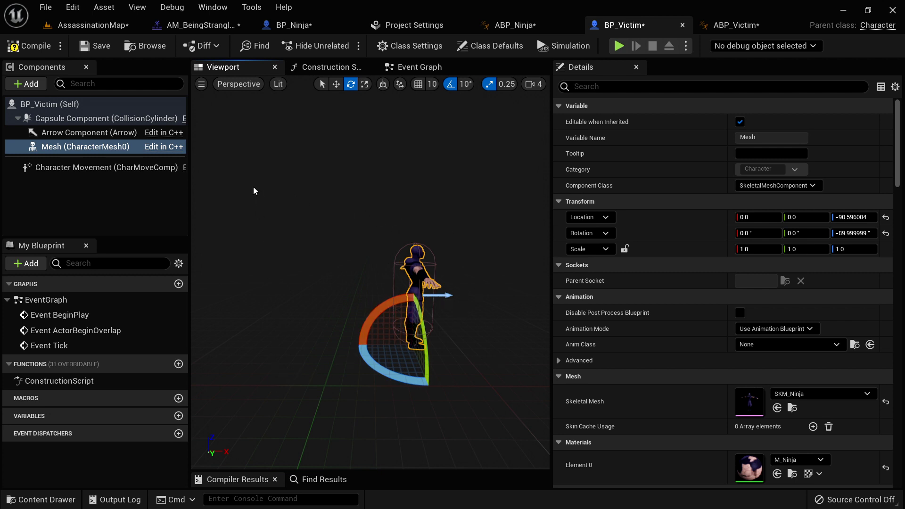
left_click(92, 118)
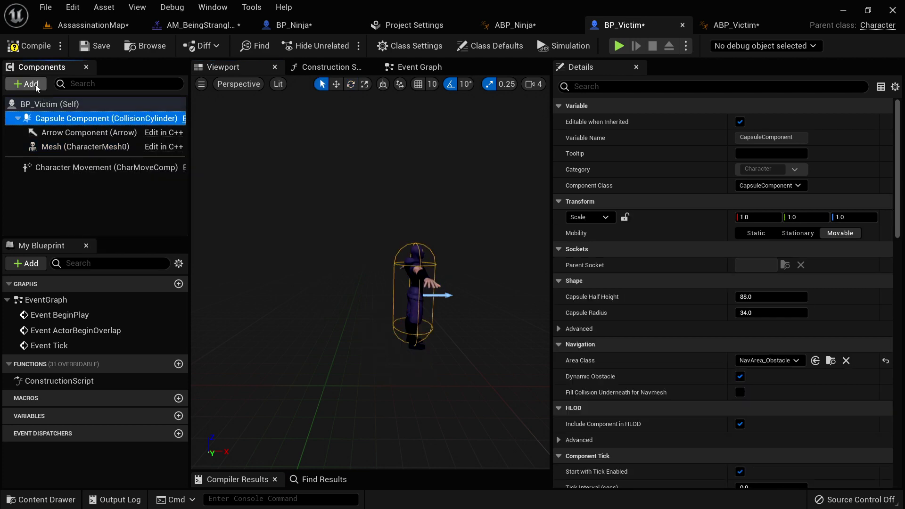
left_click(27, 84)
type("box")
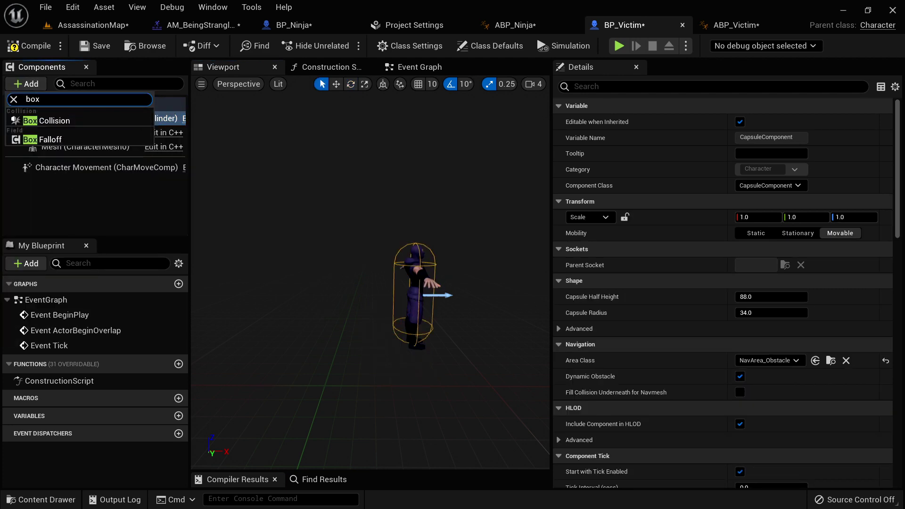
left_click(53, 123)
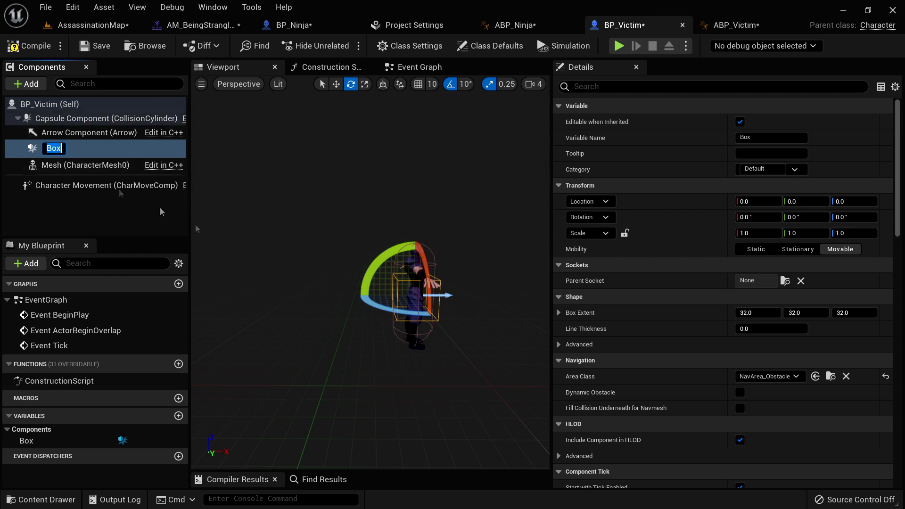
key("Return")
- Move the Box component behind the victim, to about -97 on the X axis
right_click_drag(492, 326, 488, 322)
key("w")
left_click_drag(458, 302, 404, 302)
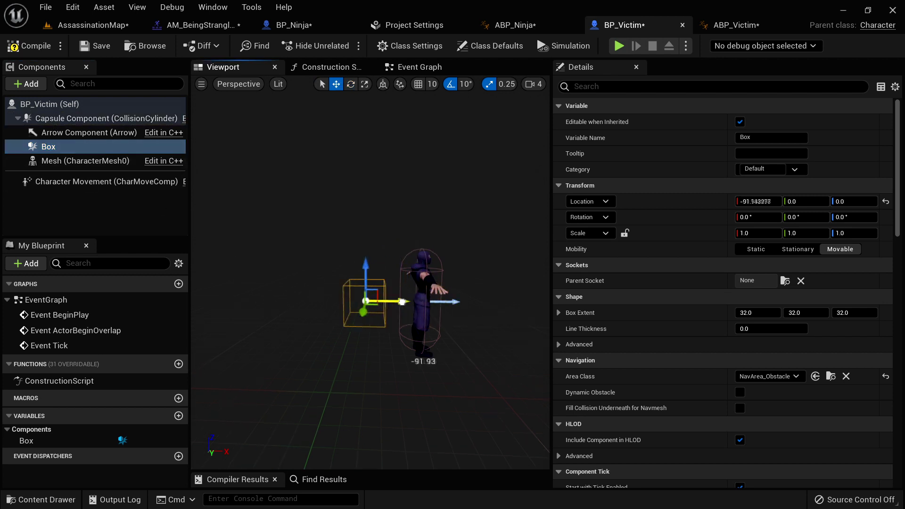
- Enlarge the Box component's Box Extent to about 45 in X and 119 in Y
key("w")
right_click_drag(399, 301, 486, 309)
key("s")
right_click_drag(456, 400, 449, 399)
mouse_move(758, 314)
left_mouse_down()
mouse_move(785, 314)
mouse_move(776, 314)
left_mouse_up()
key("w")
right_click_drag(502, 362, 377, 366)
key("s")
right_click_drag(465, 396, 472, 396)
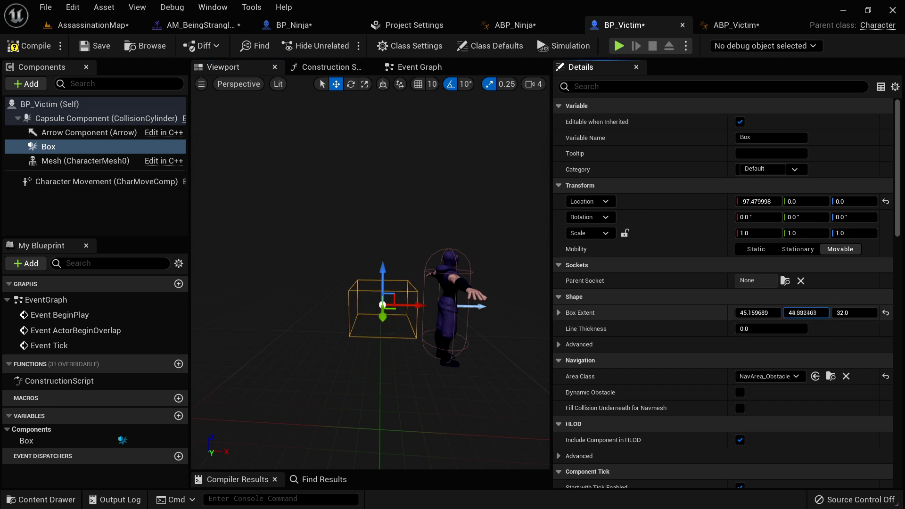
key("w")
right_click_drag(457, 395, 542, 396)
key("s")
left_click_drag(793, 311, 835, 311)
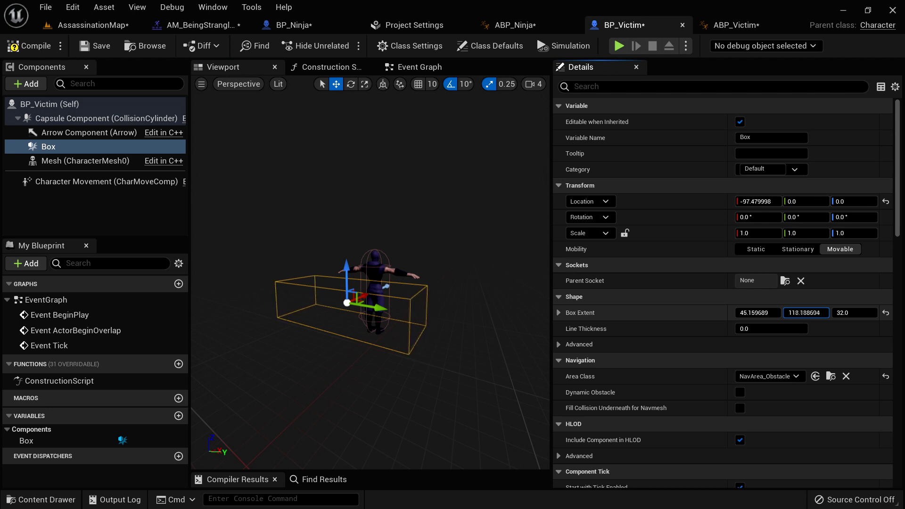
- Increase the Box component's Z extent to about 77 and check its coverage behind the victim
left_click_drag(854, 313, 875, 312)
left_click_drag(509, 349, 406, 349, "alt")
key("w")
right_click_drag(515, 380, 497, 380)
key("s")
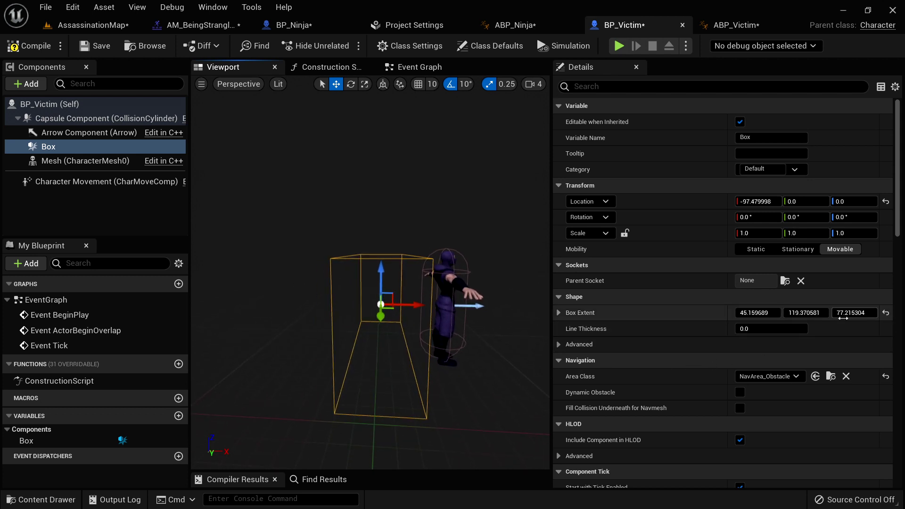
- Enlarge the Box's extent to about 118 × 123 × 84 and shift it back to about -145 on the X axis
left_click_drag(803, 314, 854, 314)
left_click_drag(758, 313, 789, 314)
left_click_drag(418, 305, 390, 307)
mouse_move(420, 386)
left_mouse_down()
mouse_move(448, 349)
mouse_move(446, 387)
mouse_move(439, 391)
mouse_move(424, 349)
mouse_move(415, 396)
left_mouse_up()
mouse_move(453, 396)
right_mouse_down()
mouse_move(448, 406)
mouse_move(456, 398)
right_mouse_up()
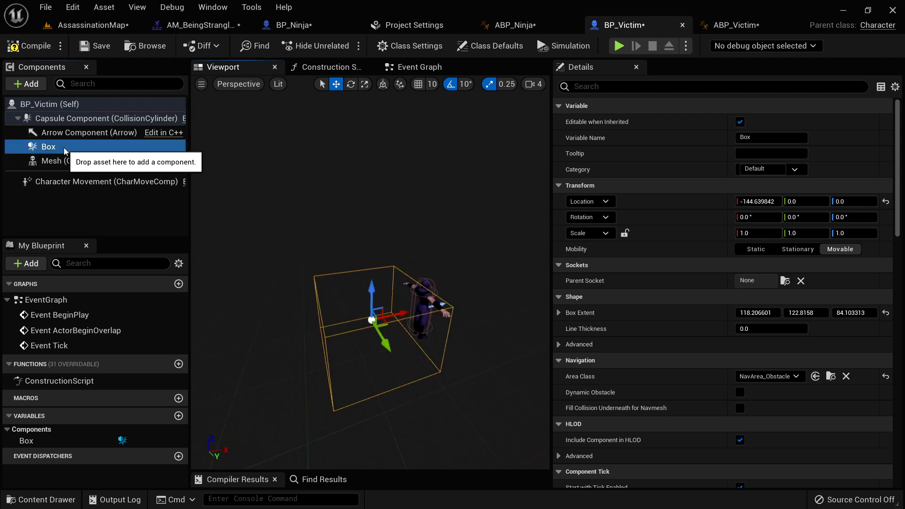
- Rename the Box component to VictimBox and check its placement behind the victim
key("F2")
type("VictimBox")
key("Return")
mouse_move(493, 332)
right_mouse_down()
mouse_move(489, 349)
mouse_move(493, 335)
right_mouse_up()
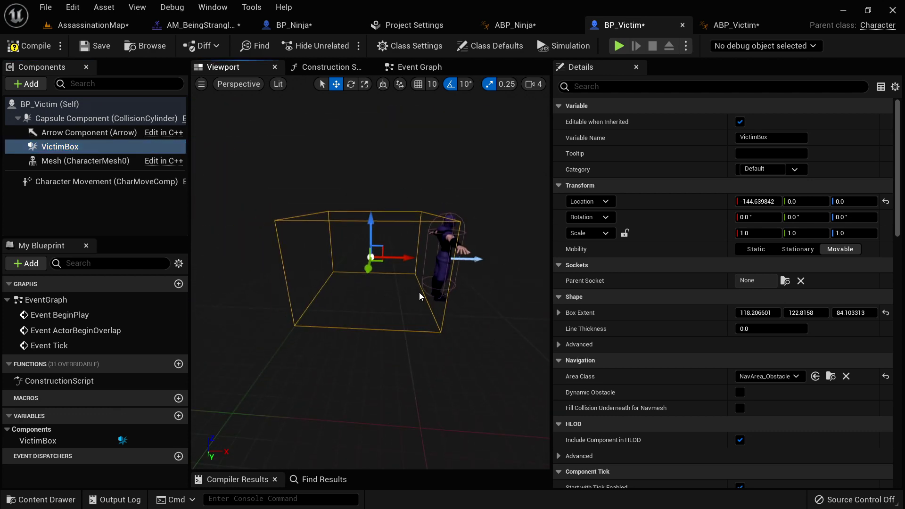
- Delete all the default disabled event nodes from BP_Victim's Event Graph
left_click(406, 67)
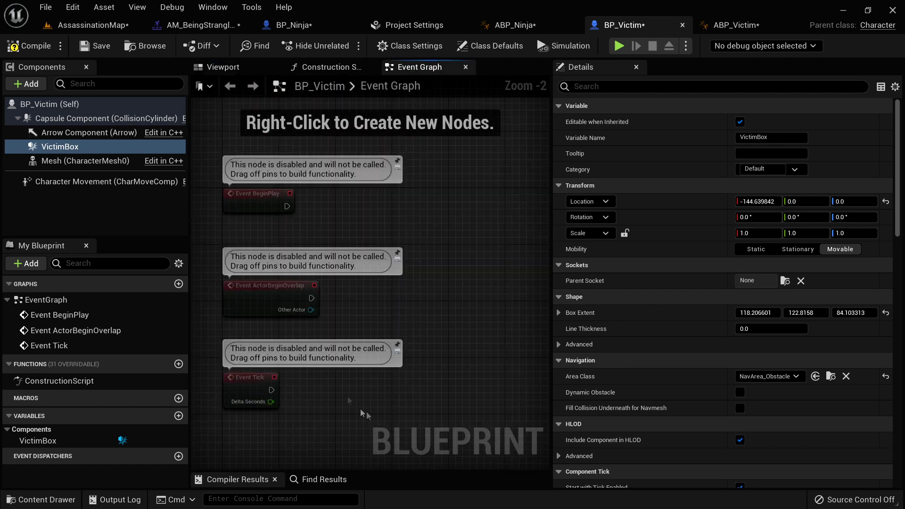
key("ctrl+a")
key("Delete")
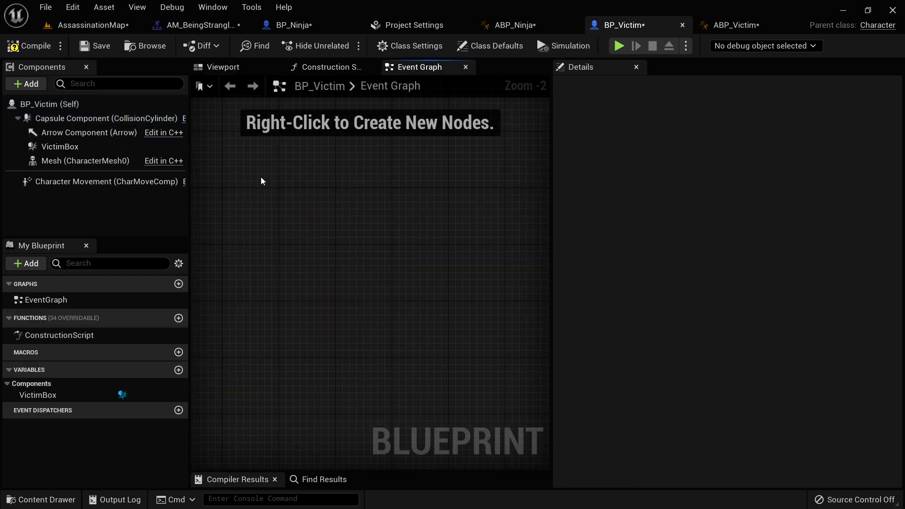
- Add an On Component Begin Overlap event for VictimBox to the Event Graph
left_click(60, 146)
right_click(291, 257)
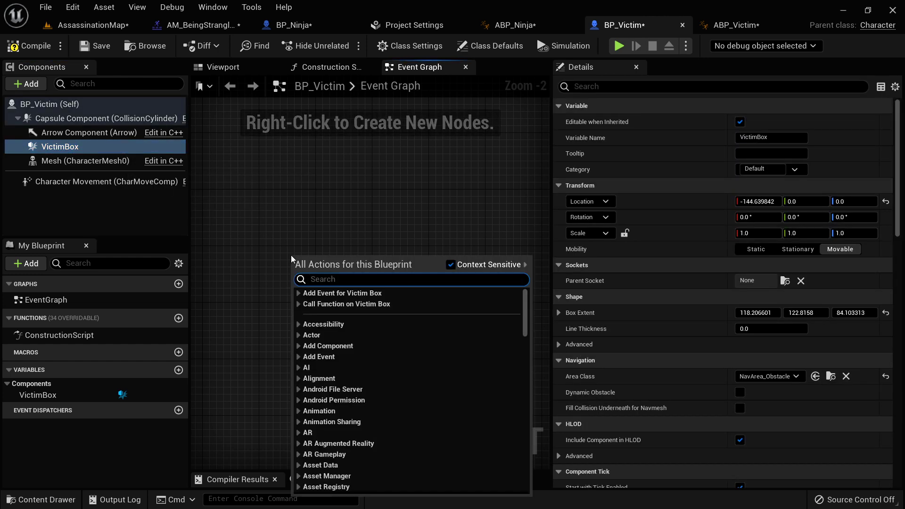
type("on")
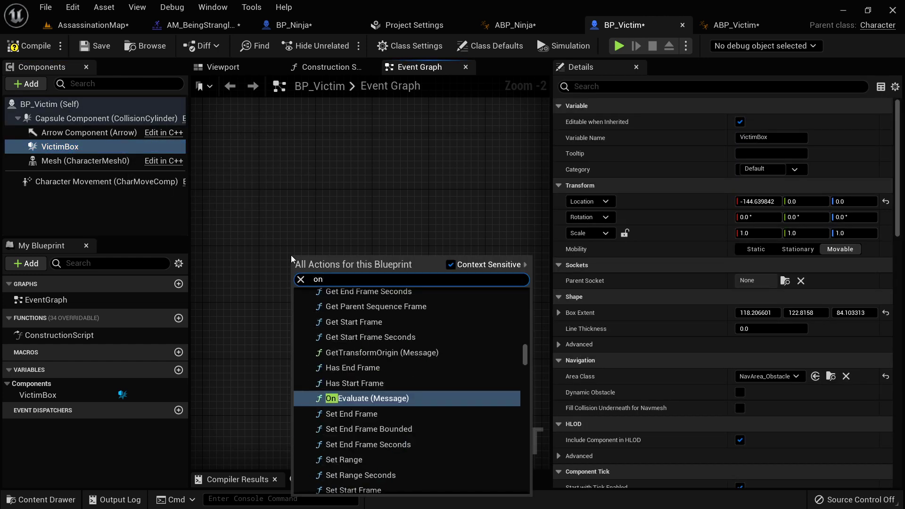
type(" component begin")
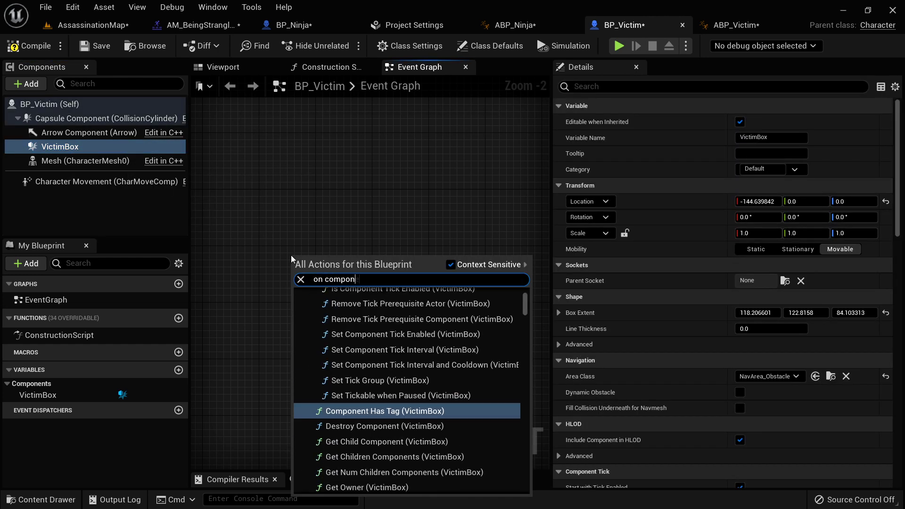
left_click(442, 318)
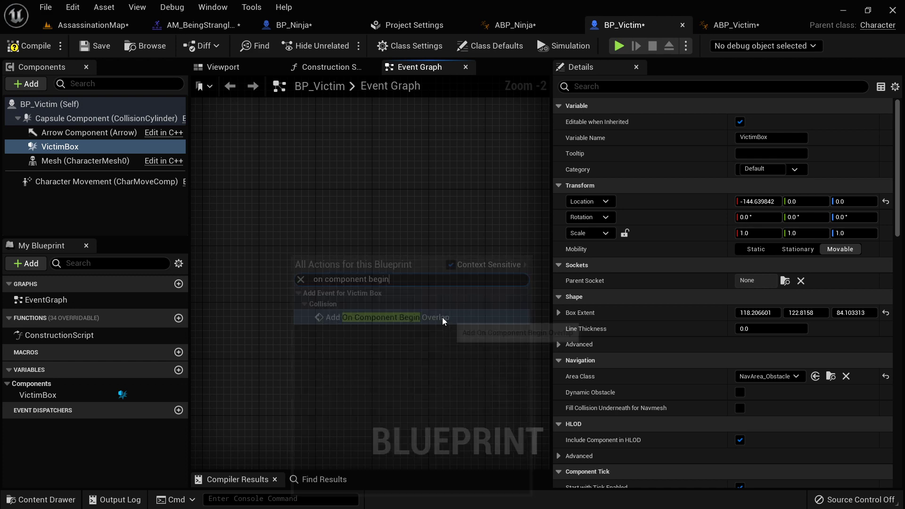
right_click_drag(472, 329, 408, 279)
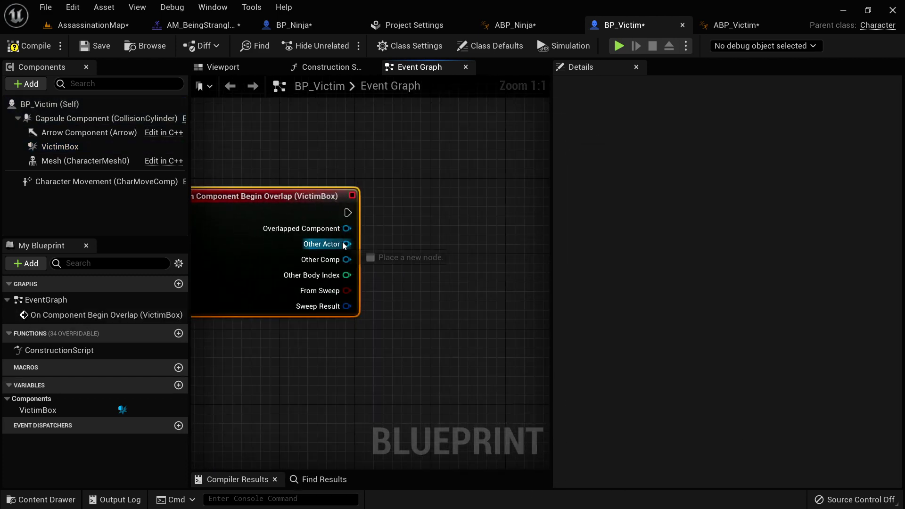
- Cast the overlap event's Other Actor to BP_Ninja and line the cast node up with the event
left_click_drag(346, 244, 425, 219)
type("cast to bp")
left_click(472, 305)
right_click_drag(424, 317, 370, 330)
left_click_drag(372, 243, 369, 218)
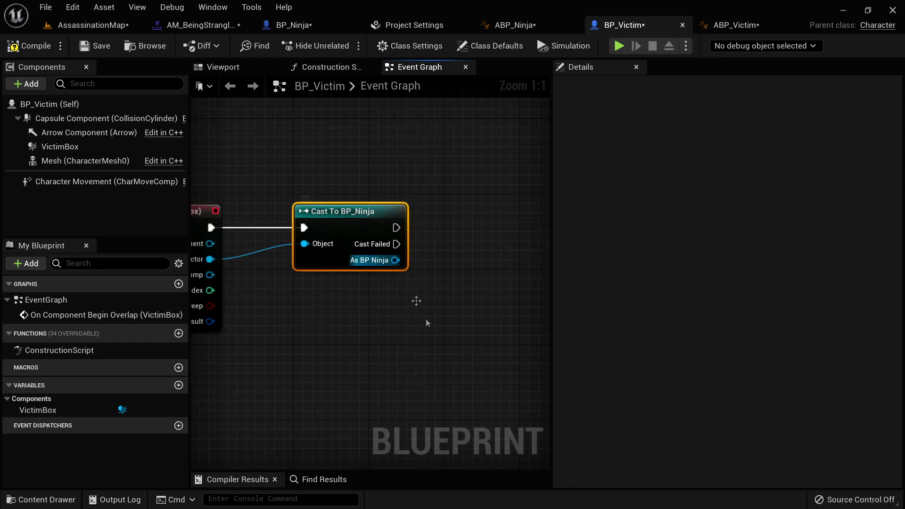
- Search for the Victim variable's nodes from the cast's As BP Ninja output
right_click_drag(425, 285, 372, 317)
left_click_drag(349, 262, 409, 291)
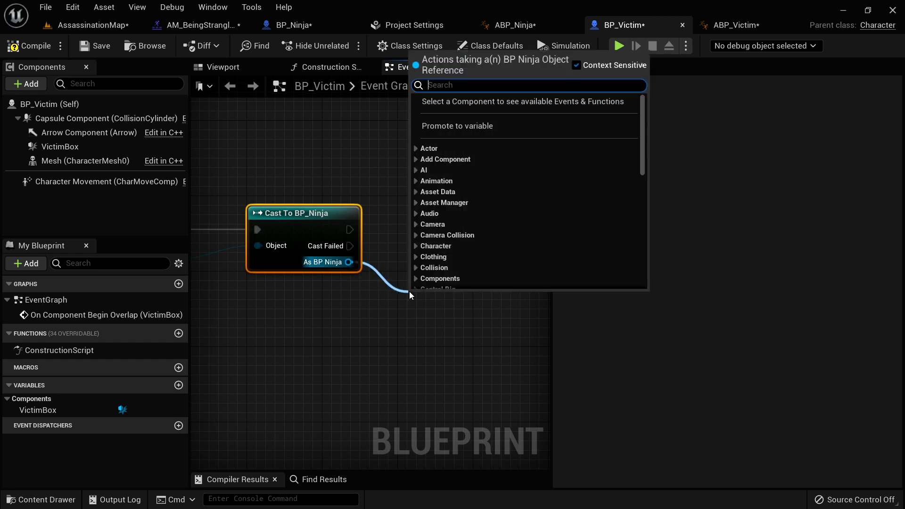
type("eve")
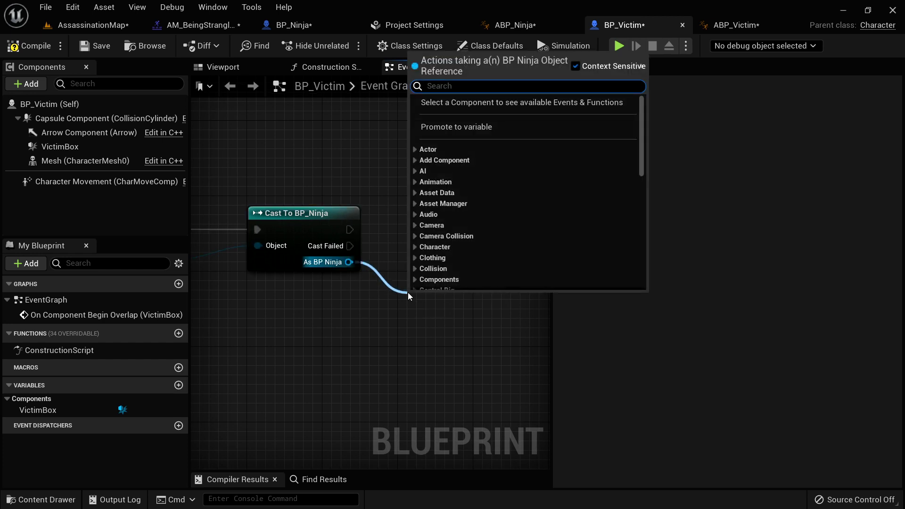
type("victim")
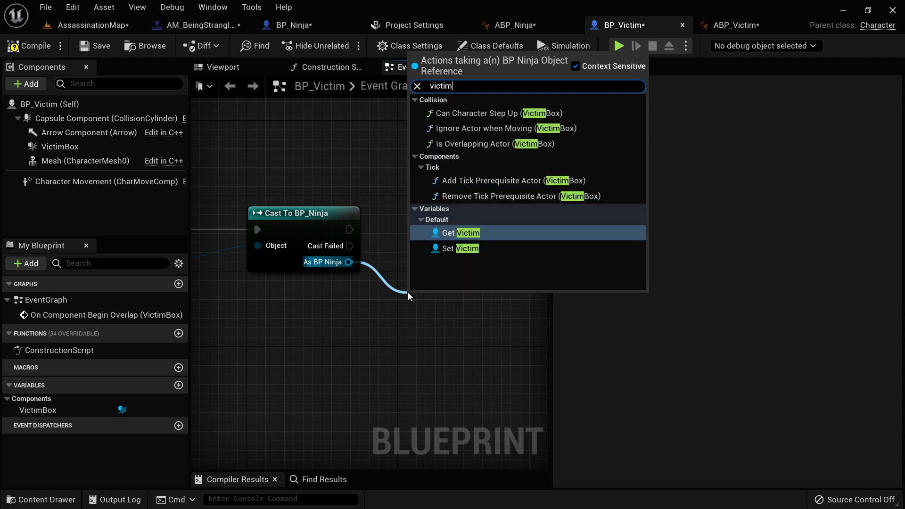
- Set the ninja's Victim variable from the As BP Ninja cast output, using a Self reference as value and running after the successful cast
left_click(466, 251)
left_click_drag(475, 231, 475, 222)
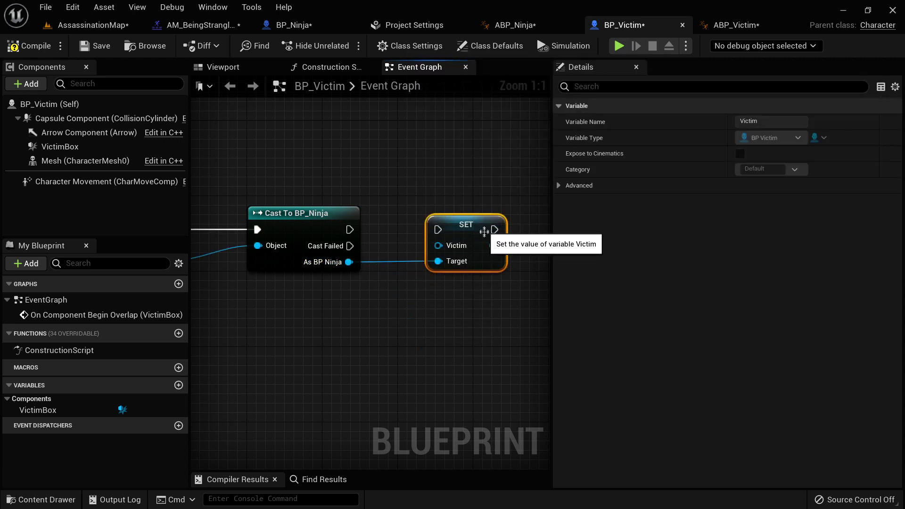
right_click(362, 165)
type("refere")
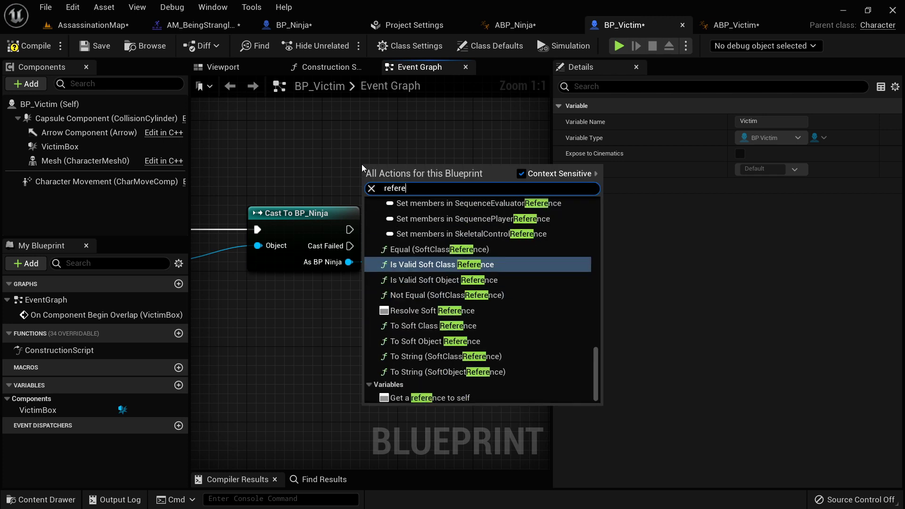
type("nce to self")
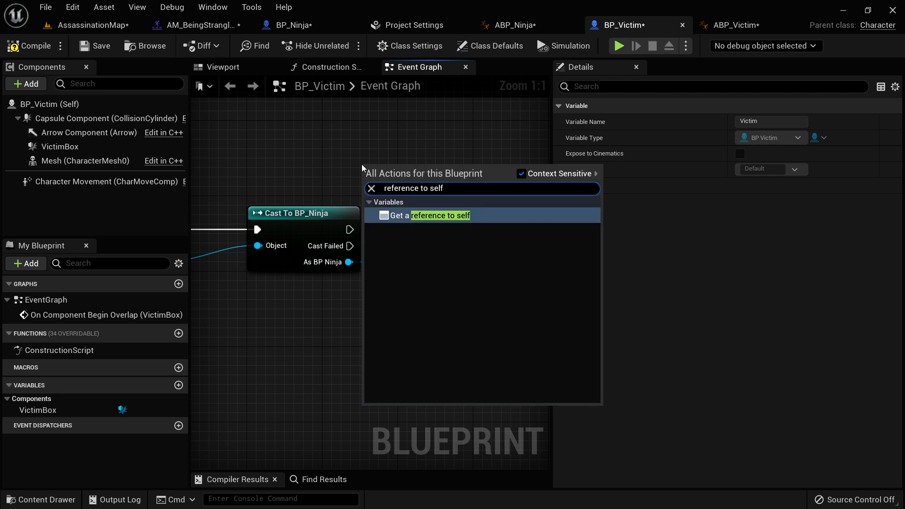
key("Return")
left_click_drag(425, 177, 448, 250)
left_click_drag(348, 231, 438, 230)
scroll(543, 339, "down", 1)
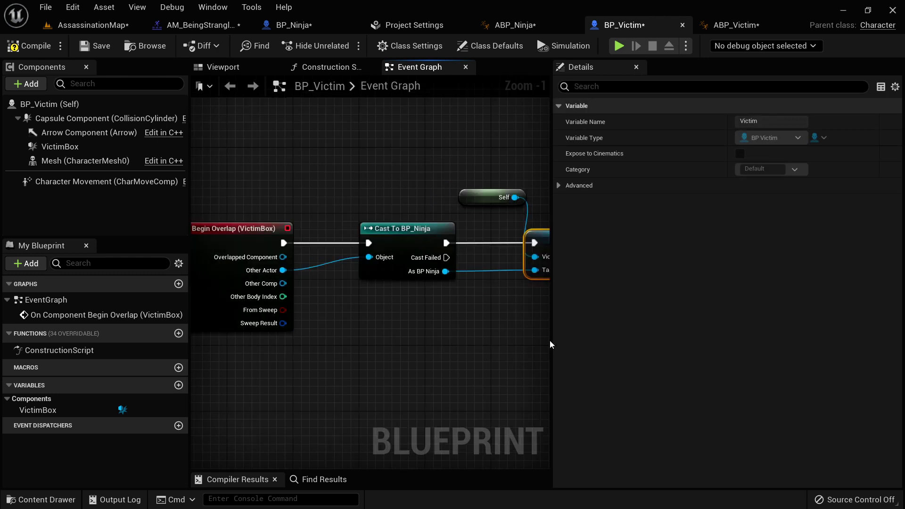
left_click_drag(552, 342, 700, 341)
right_click_drag(551, 345, 621, 319)
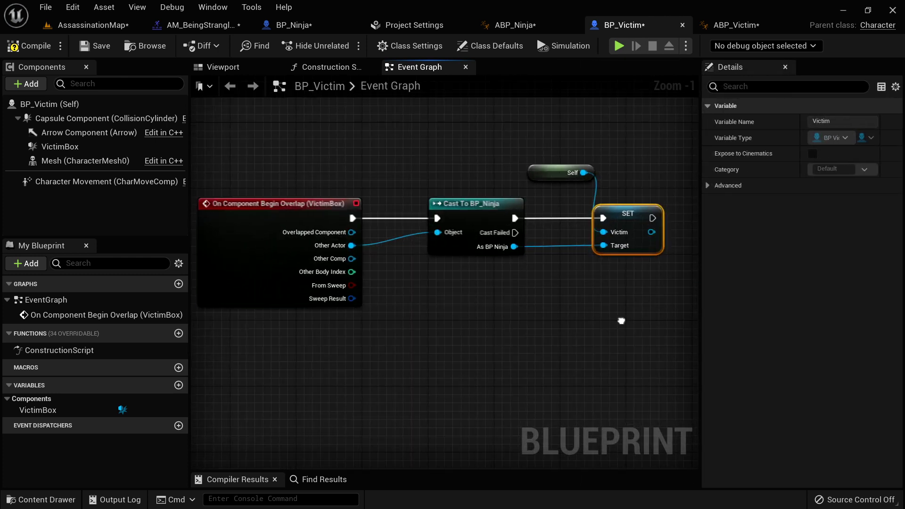
right_click_drag(560, 320, 560, 286)
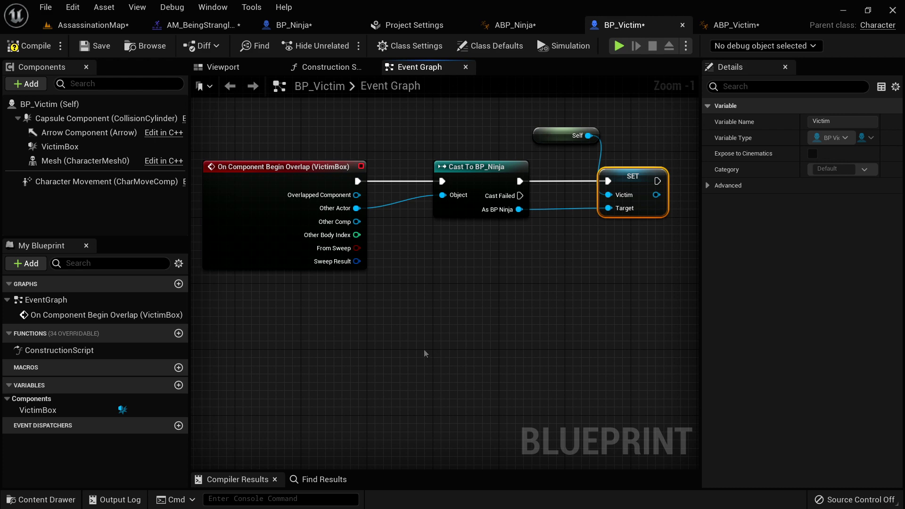
- Add an On Component End Overlap event for the VictimBox below the begin overlap logic
right_click_drag(423, 349, 442, 336)
left_click(60, 147)
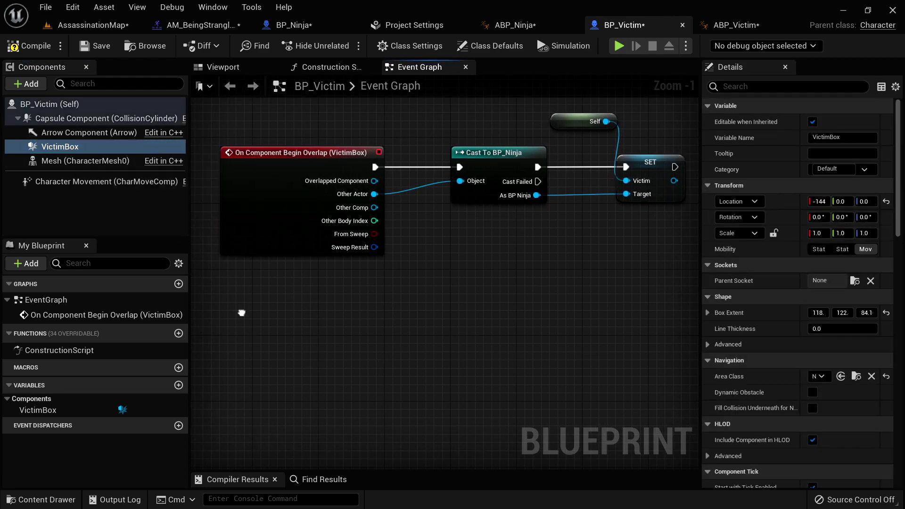
right_click(242, 313)
type("on component end ov")
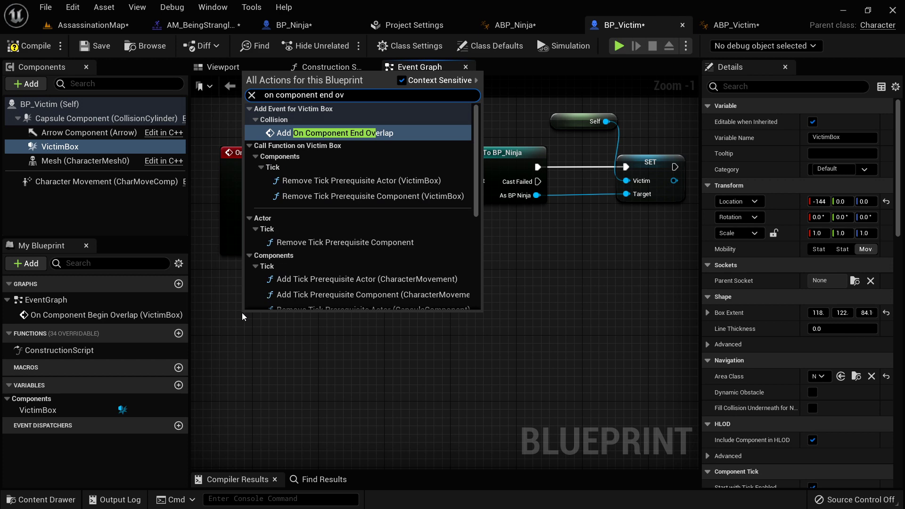
key("Return")
- Copy the Cast To BP_Ninja and Set Victim nodes and run the copied cast from the On Component End Overlap event
left_click_drag(648, 246, 420, 143)
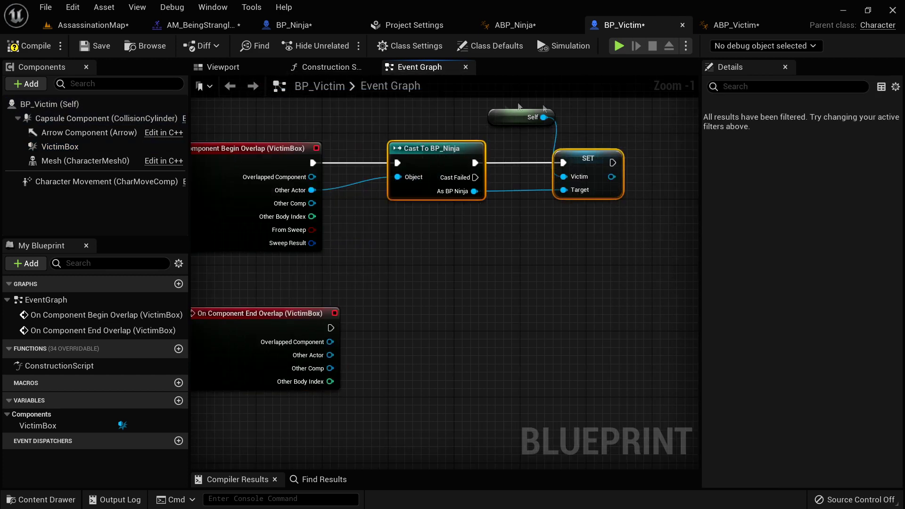
key("ctrl+v")
left_click_drag(332, 328, 382, 336)
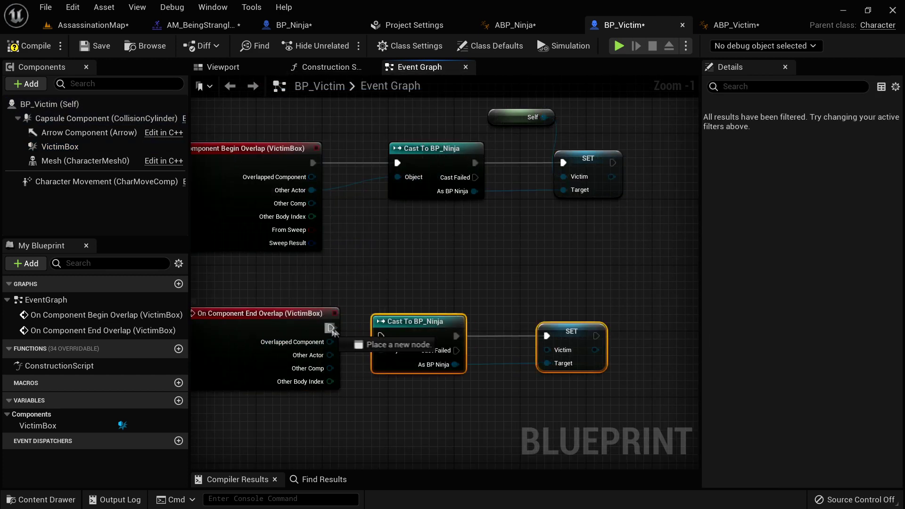
- Connect the end overlap event's Other Actor to the copied cast's Object and move the copied nodes farther from the event
right_click_drag(429, 372, 418, 361)
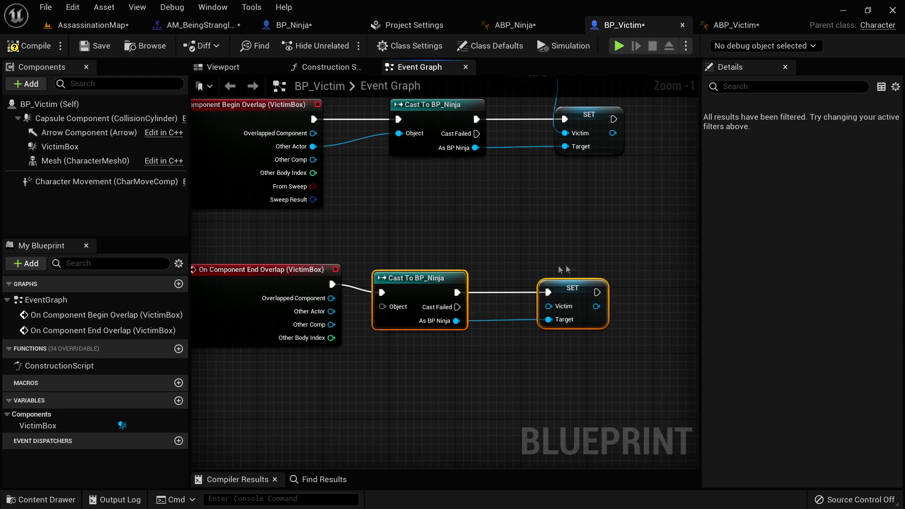
scroll(569, 336, "up", 1)
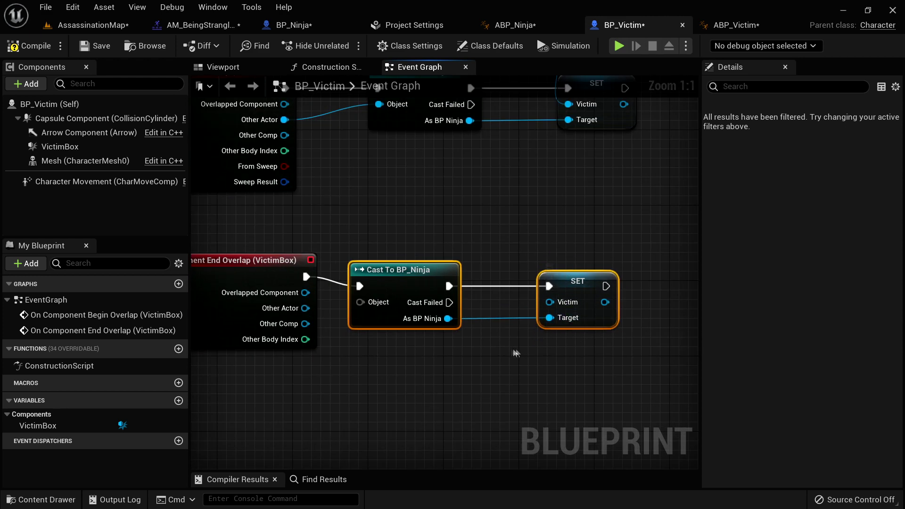
right_click_drag(466, 354, 505, 345)
left_click_drag(343, 299, 398, 292)
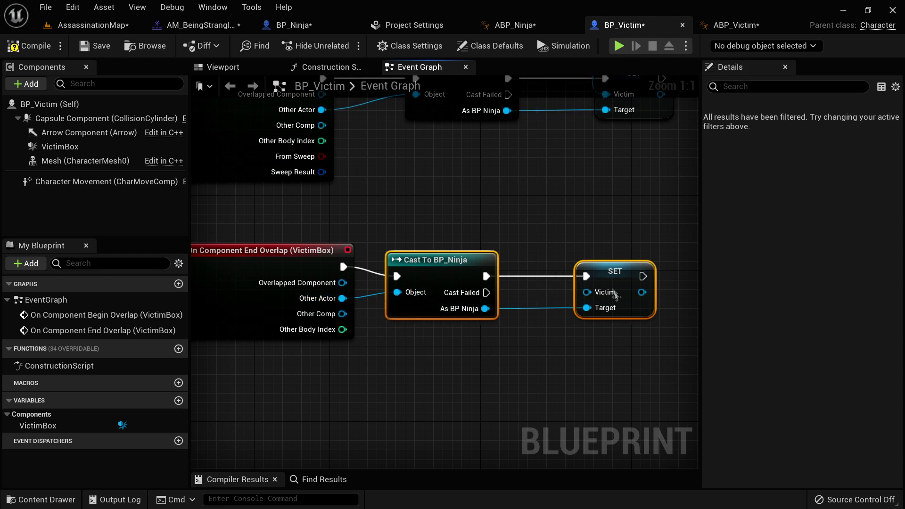
scroll(615, 295, "down", 3)
right_click_drag(564, 312, 533, 293)
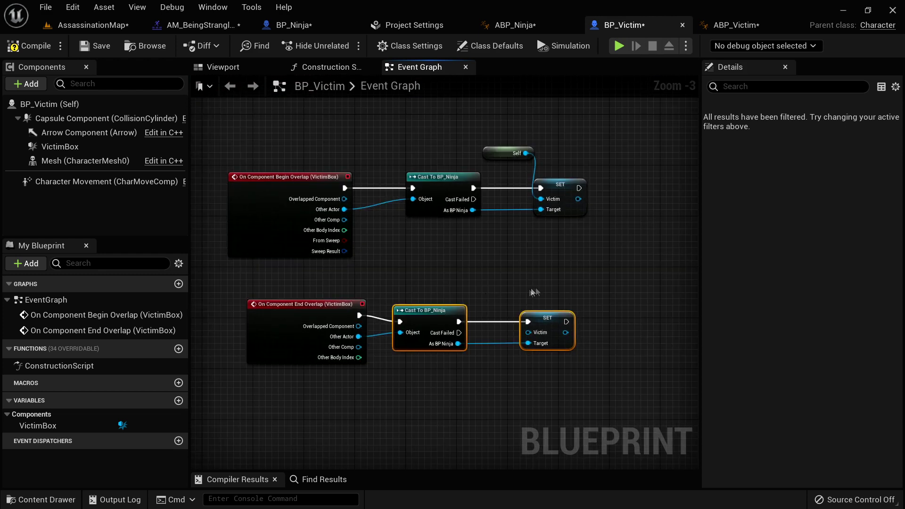
left_click_drag(432, 316, 460, 316)
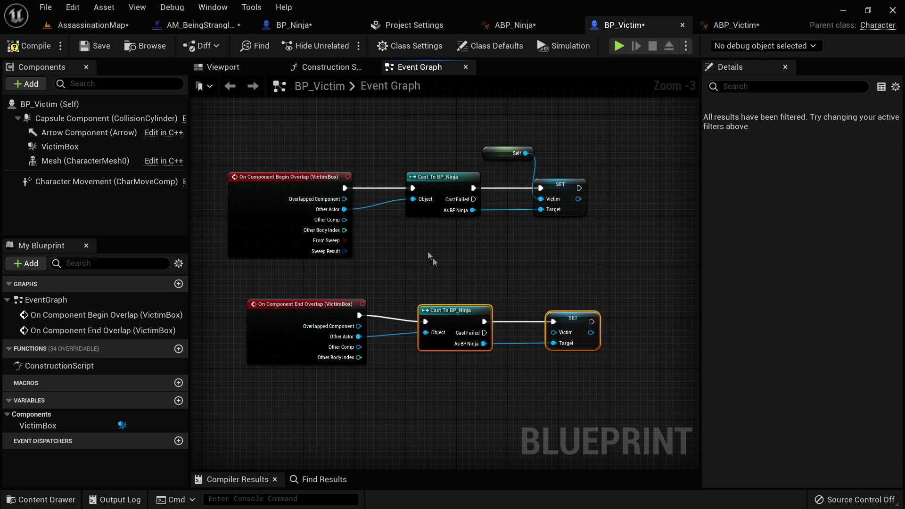
- In the BP_Ninja event graph, move the Mesh and Play Montage nodes away from InputAction Assassinate to make room between them
left_click(295, 26)
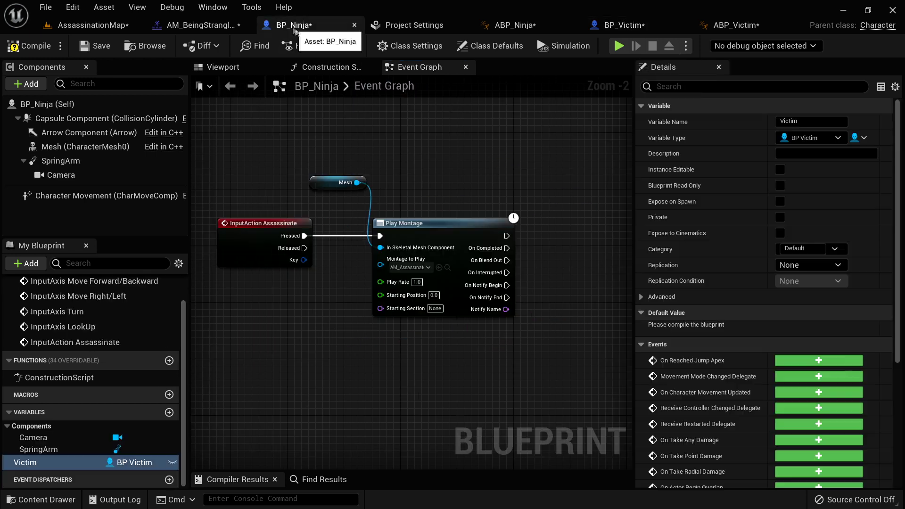
right_click_drag(439, 186, 376, 183)
left_click_drag(418, 162, 288, 306)
left_click_drag(357, 222, 521, 221)
right_click_drag(338, 284, 418, 289)
- Add a Victim getter, convert it to a validated get, and run it from the Pressed output of InputAction Assassinate
left_click_drag(37, 462, 343, 197)
left_click(378, 222)
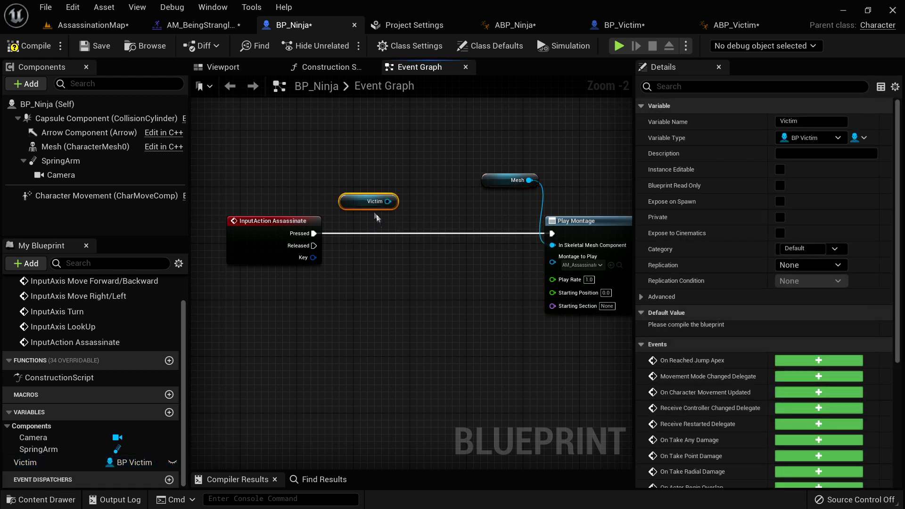
right_click(364, 200)
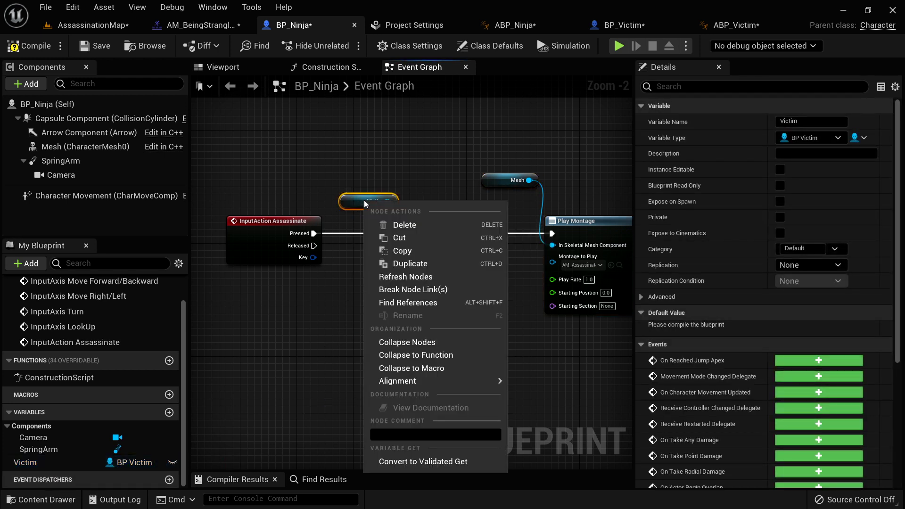
left_click(431, 460)
left_click_drag(368, 202, 376, 224)
left_click_drag(314, 234, 356, 234)
- Move the Mesh and Play Montage nodes closer to the validated Victim getter and run Play Montage from its Is Valid output
right_click_drag(466, 293, 366, 276)
left_click_drag(569, 359, 427, 175)
left_click_drag(500, 219, 436, 212)
left_click_drag(304, 224, 387, 216)
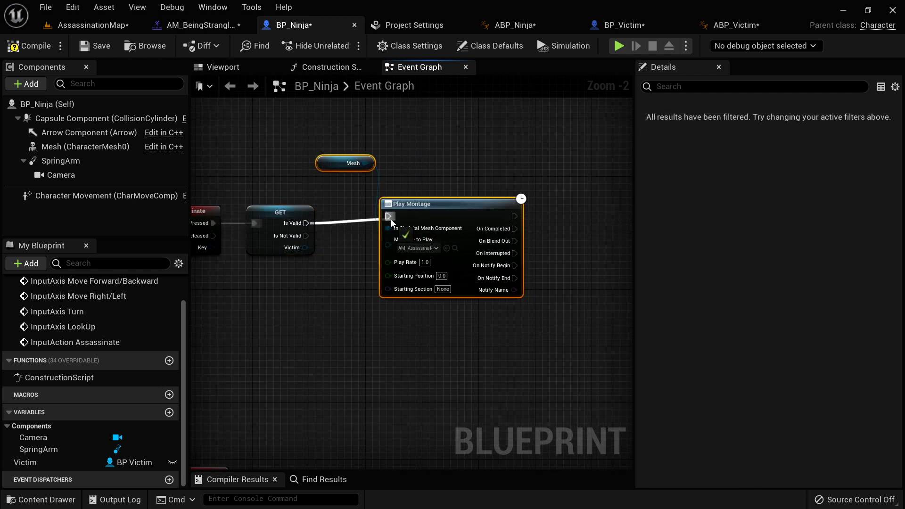
left_click_drag(475, 239, 482, 246)
right_click_drag(408, 163, 434, 173)
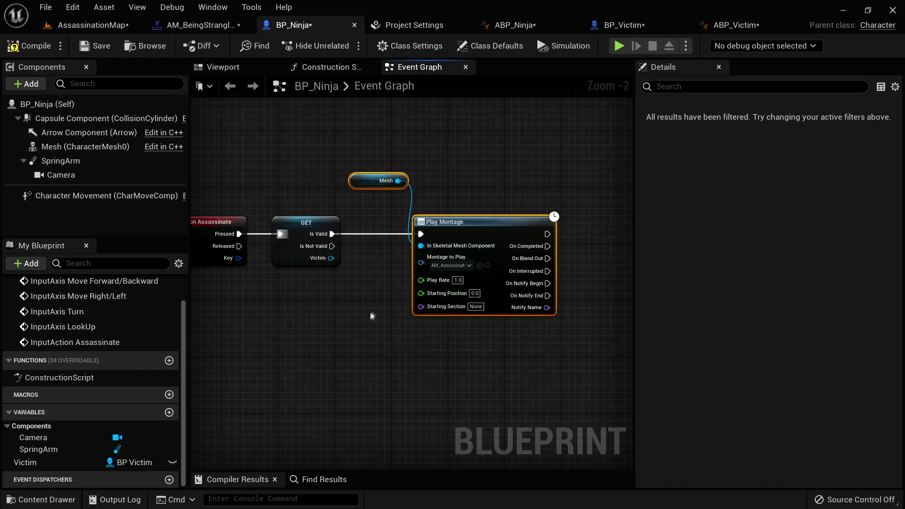
right_click_drag(371, 318, 365, 327)
- Add a Play Anim Montage node targeting the Victim and set its montage to AM_BeingStrangled
left_click_drag(327, 267, 440, 374)
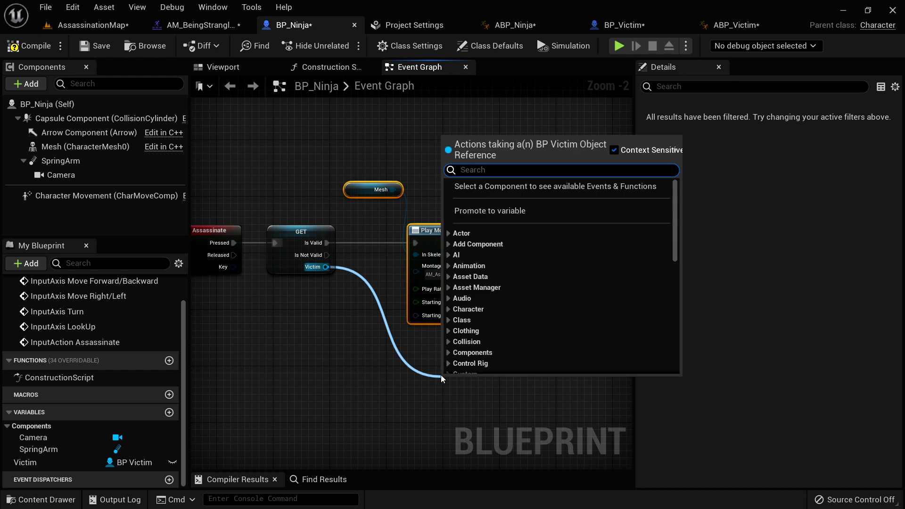
type("play monta")
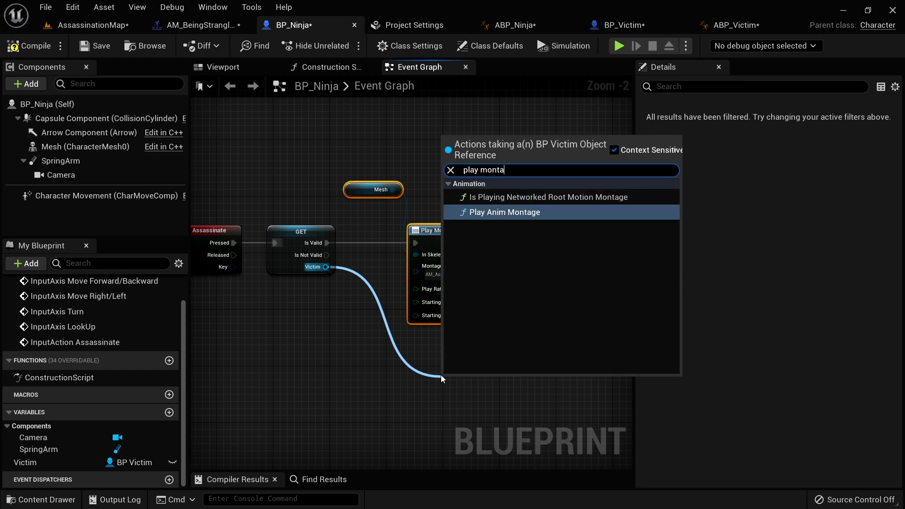
key("Return")
right_click_drag(441, 375, 415, 278)
left_click(444, 306)
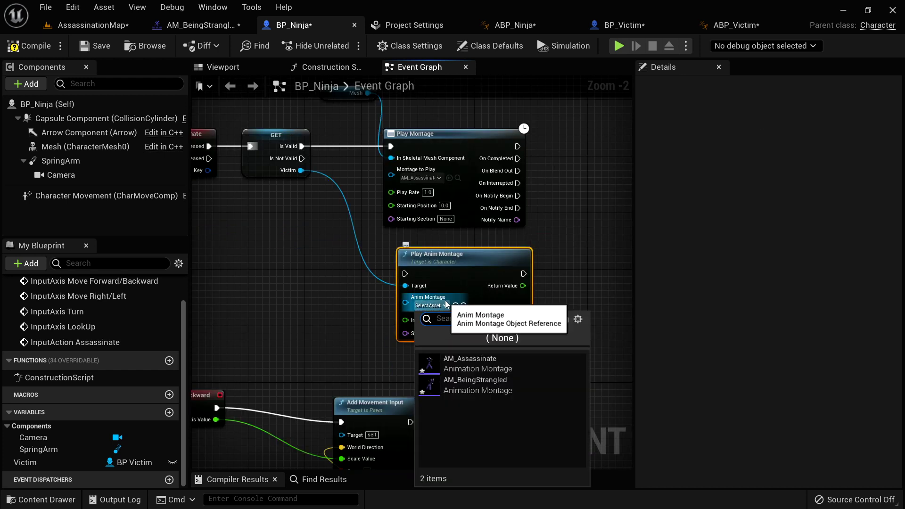
left_click(485, 385)
- Place Play Anim Montage beside Play Montage and chain it to run after that node
left_click_drag(489, 259, 396, 148)
right_click_drag(336, 181, 441, 221)
left_click_drag(409, 188, 443, 194)
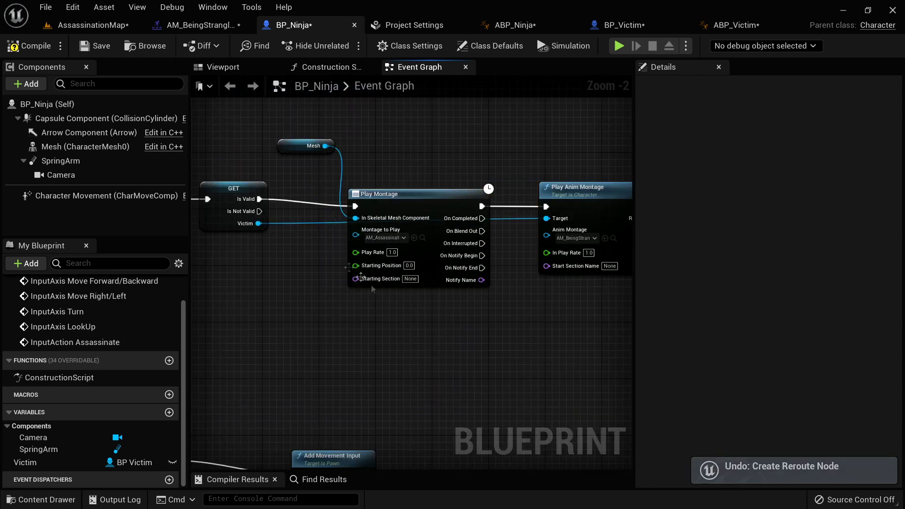
- Add two reroute points to the Victim wire and route it beneath the Play Montage node
double_click(314, 221)
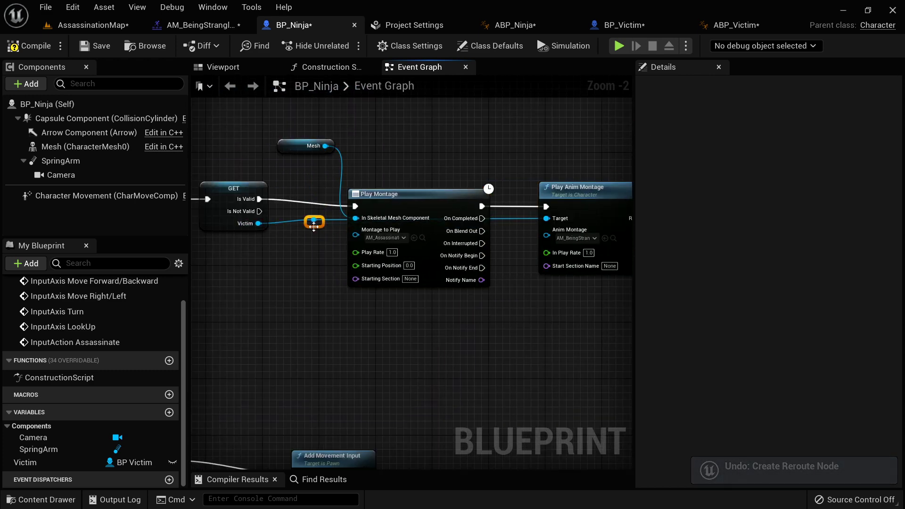
double_click(383, 297)
left_click_drag(385, 298, 504, 316)
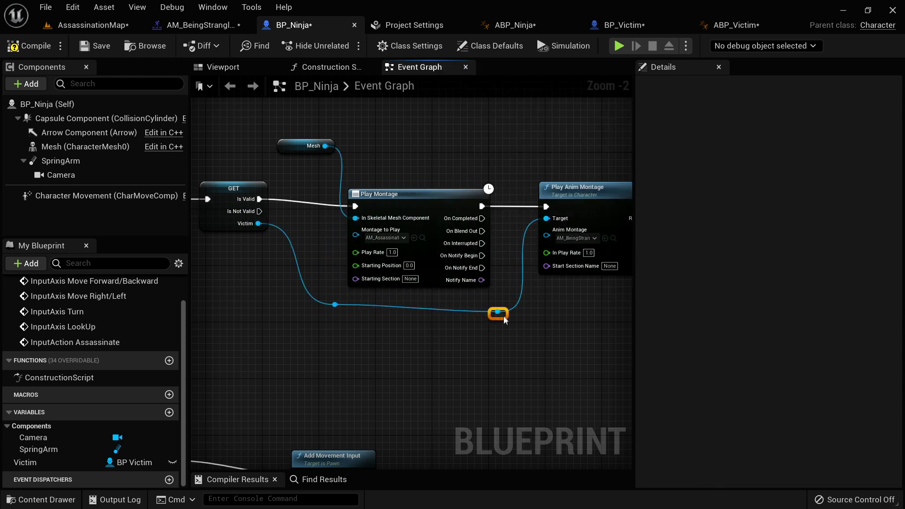
scroll(534, 277, "down", 1)
right_click_drag(557, 317, 511, 336)
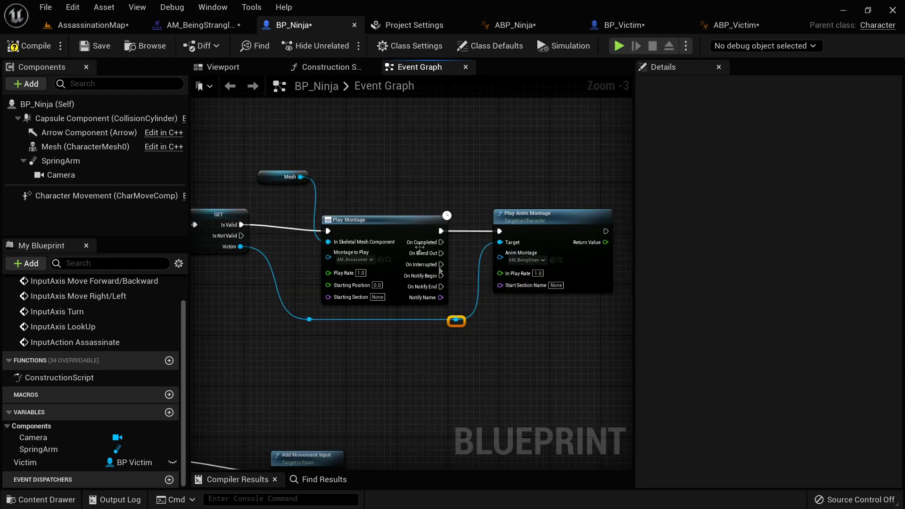
- Align the Mesh, montage and reroute nodes with the validated Victim getter, then compile BP_Ninja
left_click_drag(522, 349, 272, 150)
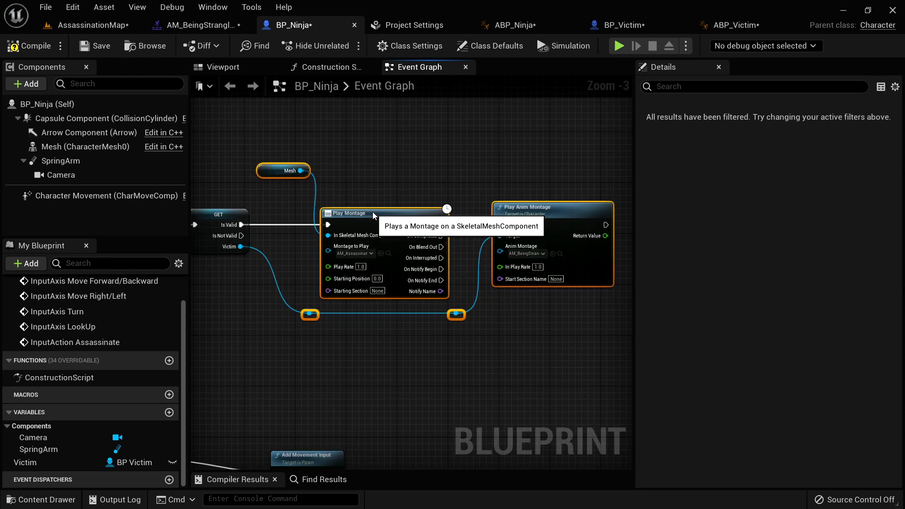
right_click_drag(283, 198, 444, 195)
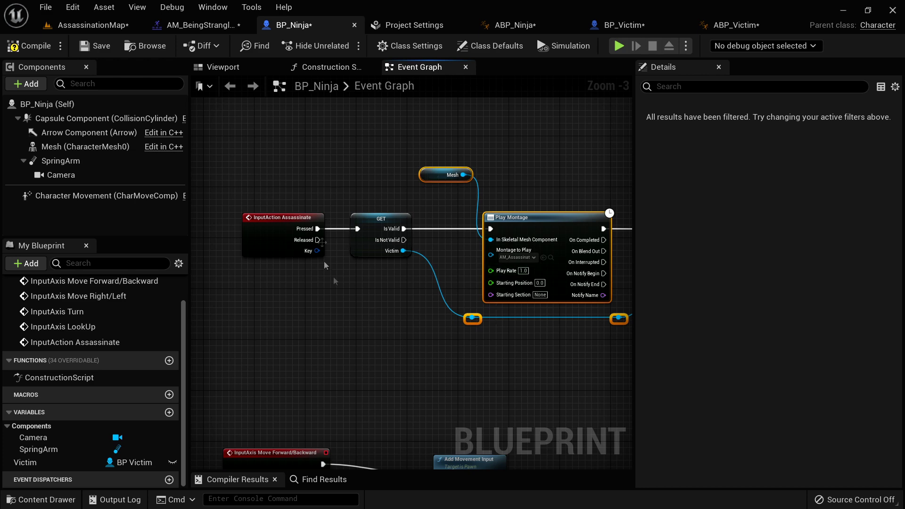
right_click_drag(523, 310, 455, 311)
left_click_drag(634, 344, 732, 344)
right_click_drag(627, 349, 643, 341)
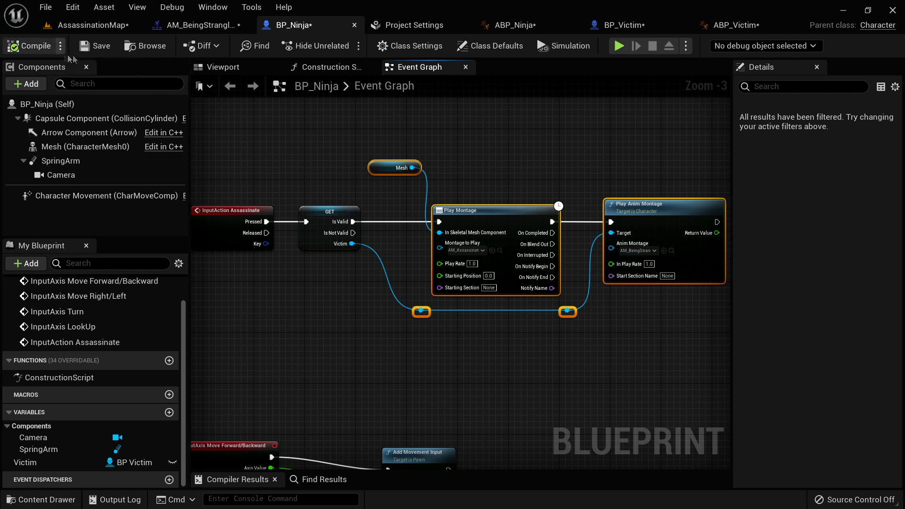
- Place a BP_Victim character from the Characters/Victim folder on the floor in AssassinationMap
left_click(90, 25)
key("ctrl+space")
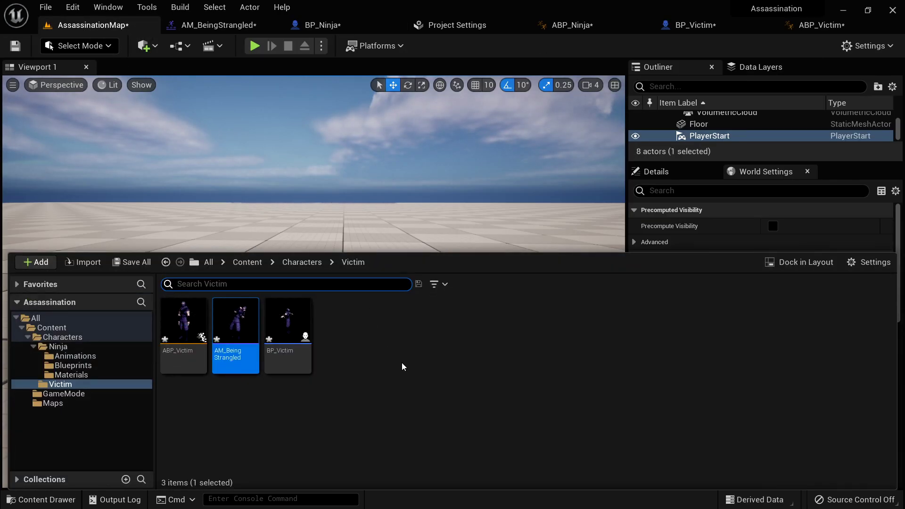
left_click(287, 325)
left_click_drag(288, 325, 439, 303)
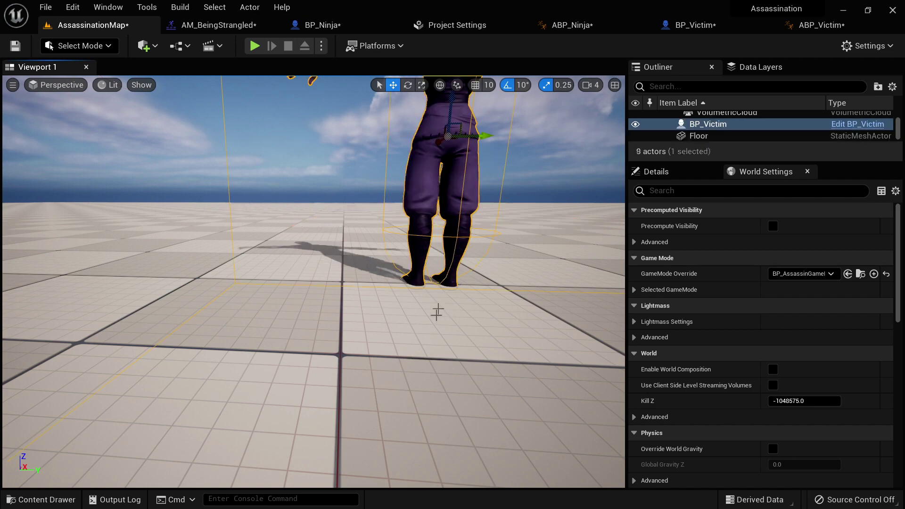
key("s")
right_click_drag(439, 303, 417, 344)
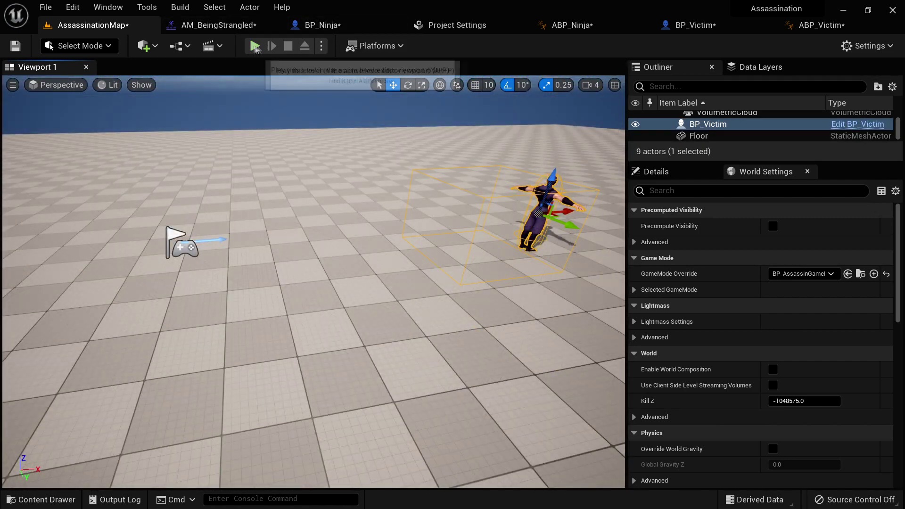
- Playtest AssassinationMap by running the ninja up to the victim and around it, and stop the session
left_click(256, 46)
left_click(415, 301)
key("w")
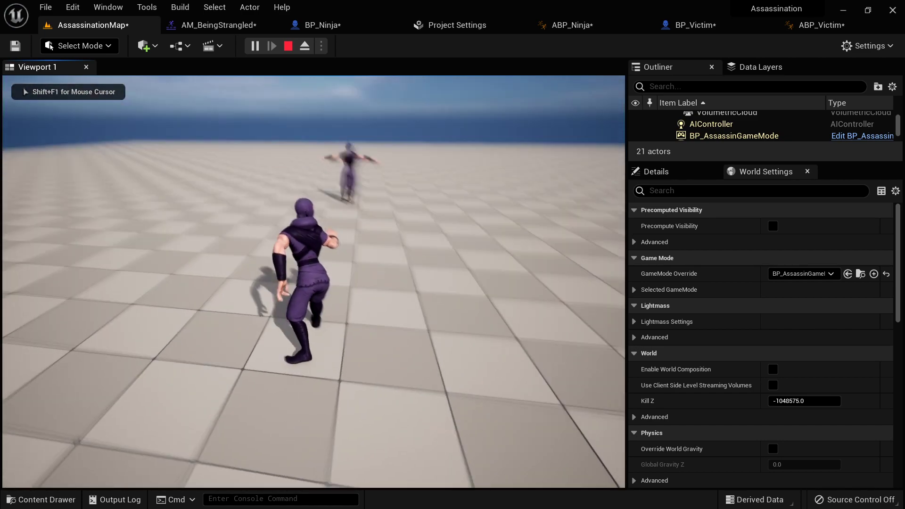
key("w")
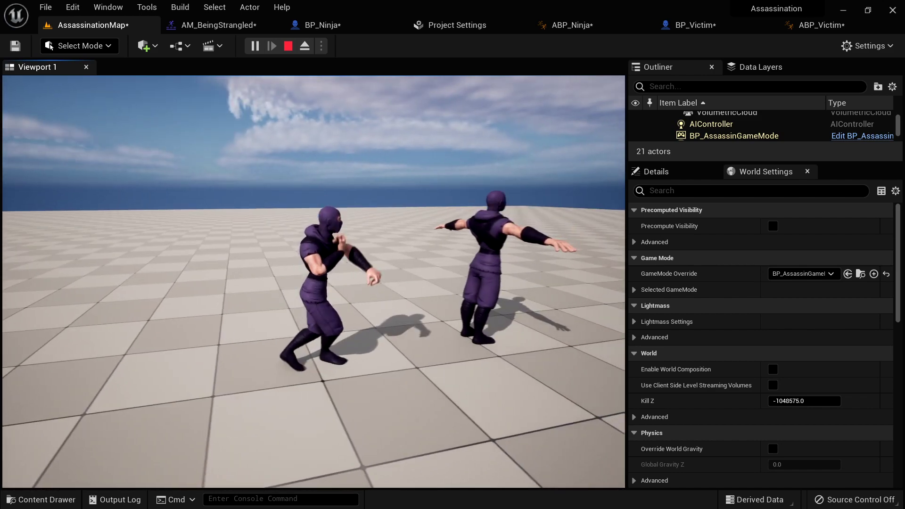
key("d")
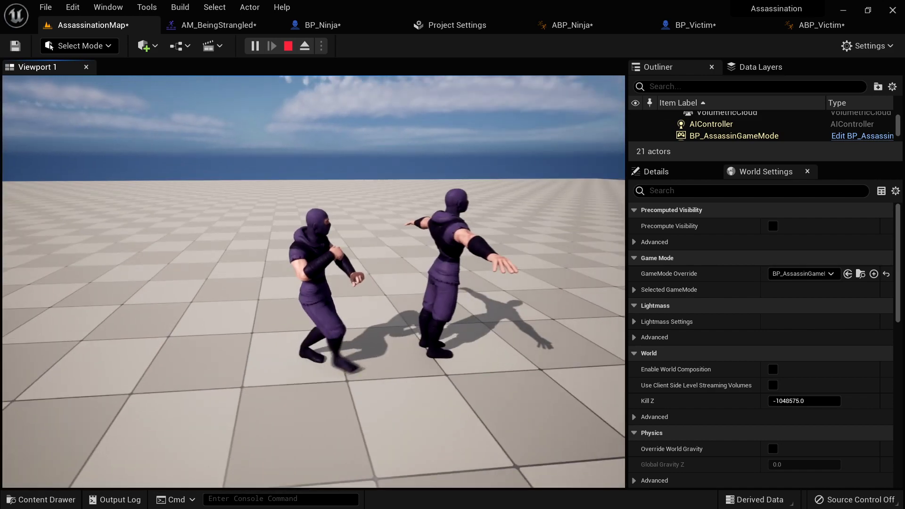
key("Escape")
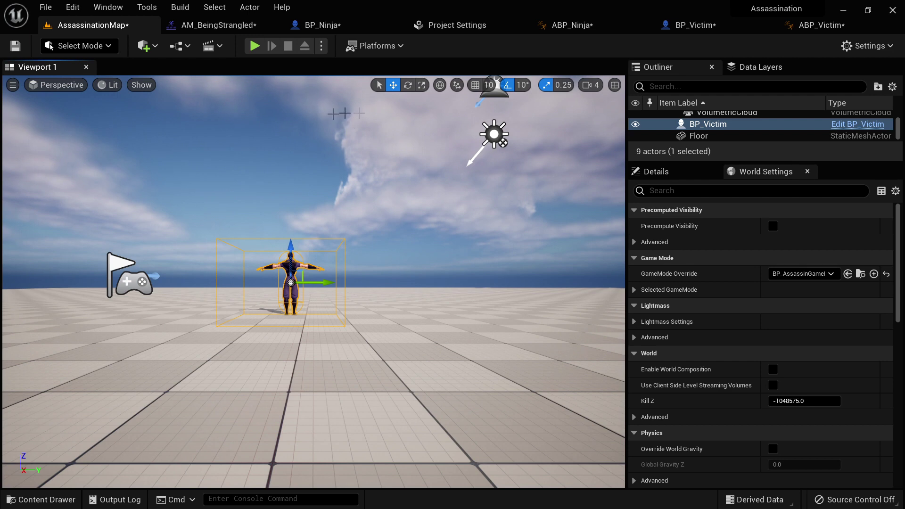
- Set the Anim Class of BP_Victim's Mesh component to ABP_Victim
left_click(682, 25)
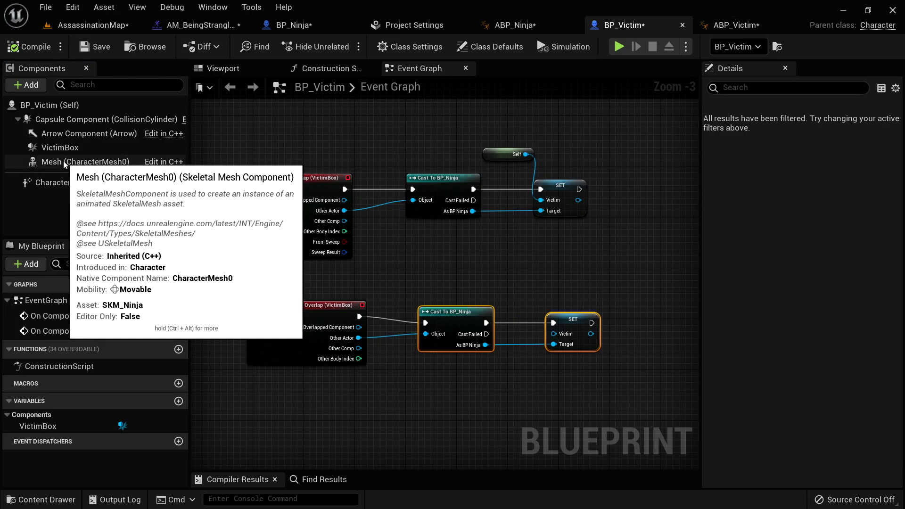
left_click(63, 162)
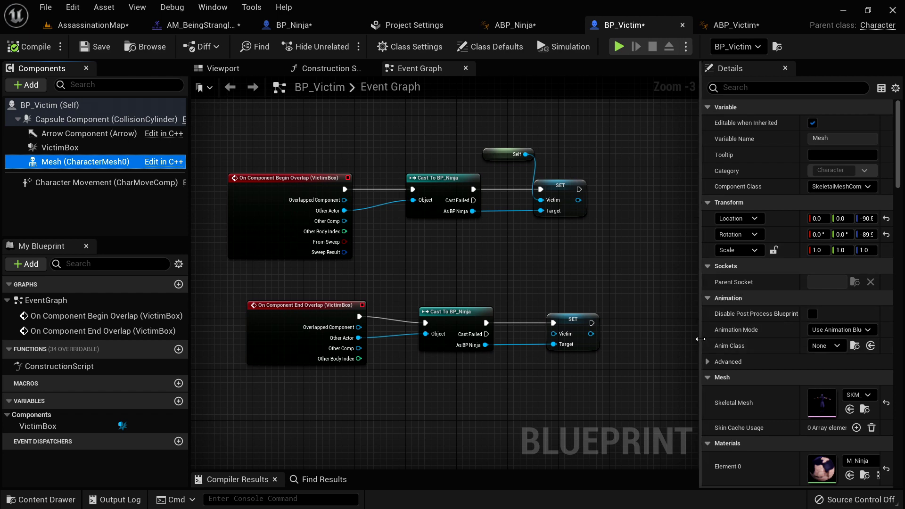
left_click_drag(700, 339, 589, 339)
left_click(797, 345)
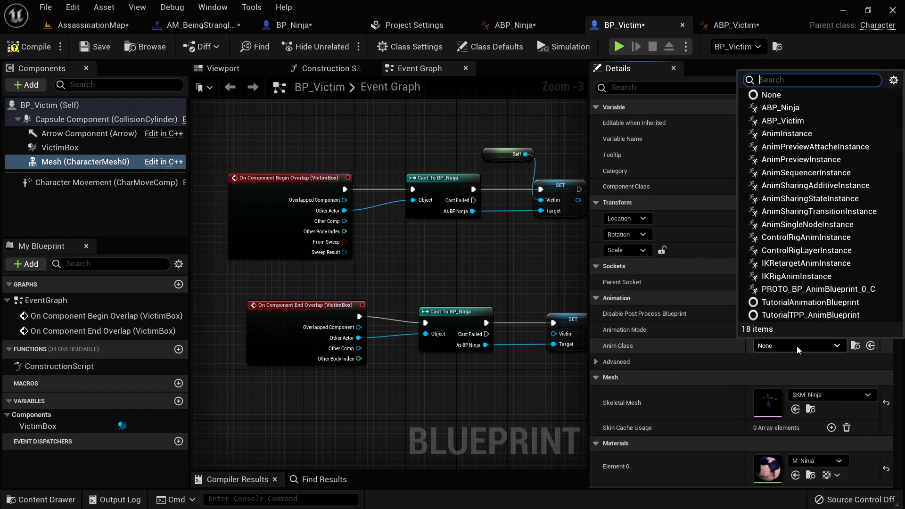
left_click(797, 121)
- Playtest with the victim's animation blueprint assigned, approach the victim, trigger the assassination and end the preview
left_click(620, 46)
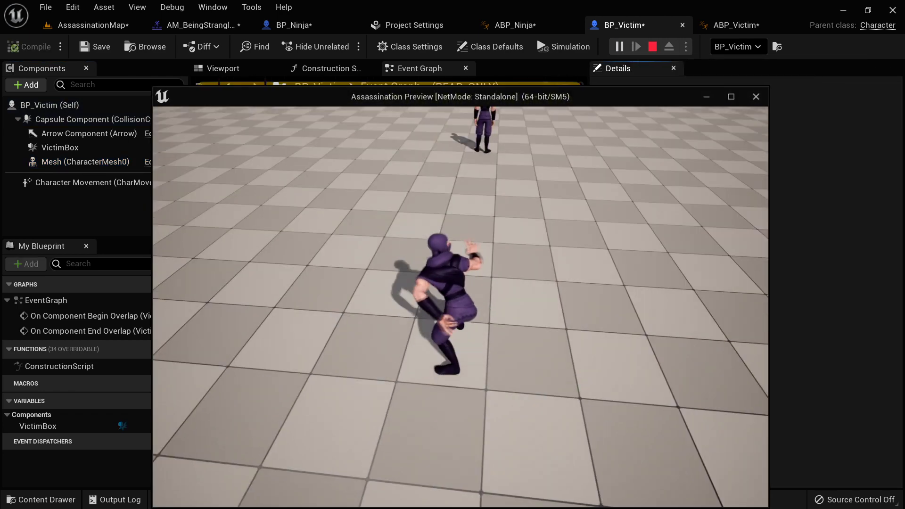
key("w")
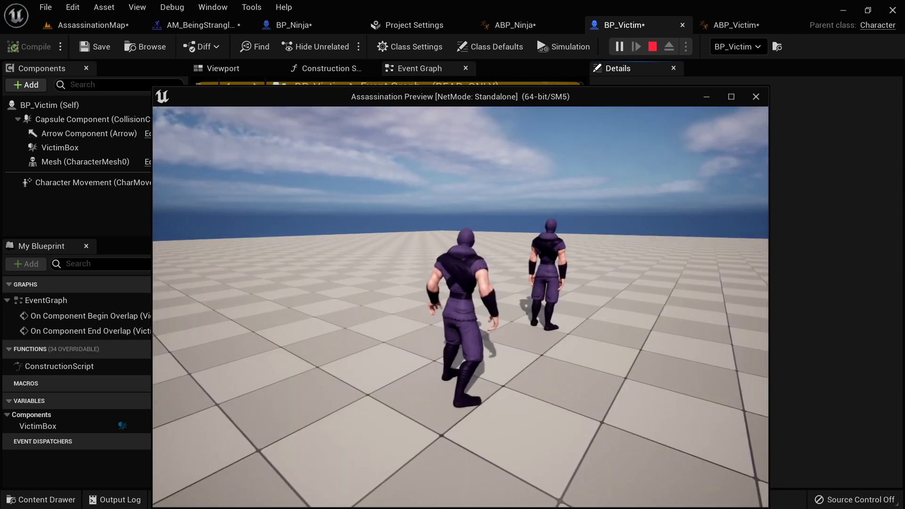
key("e")
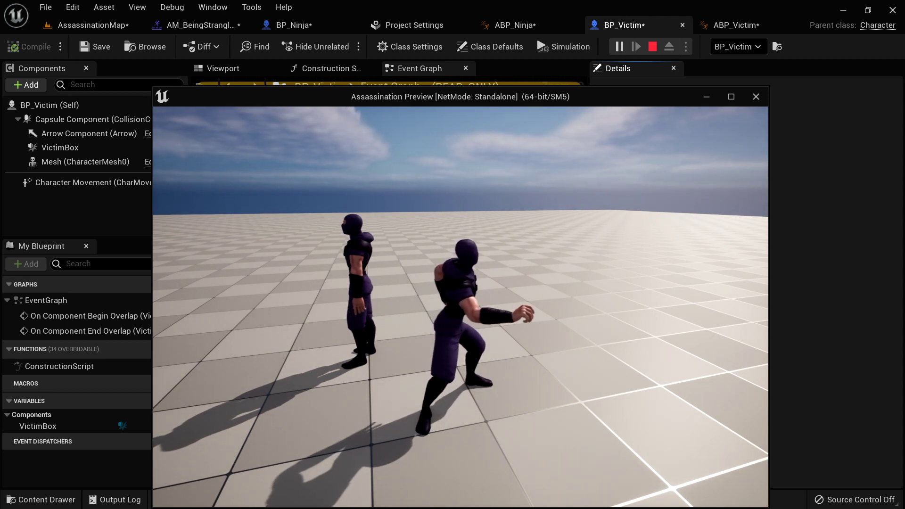
key("Escape")
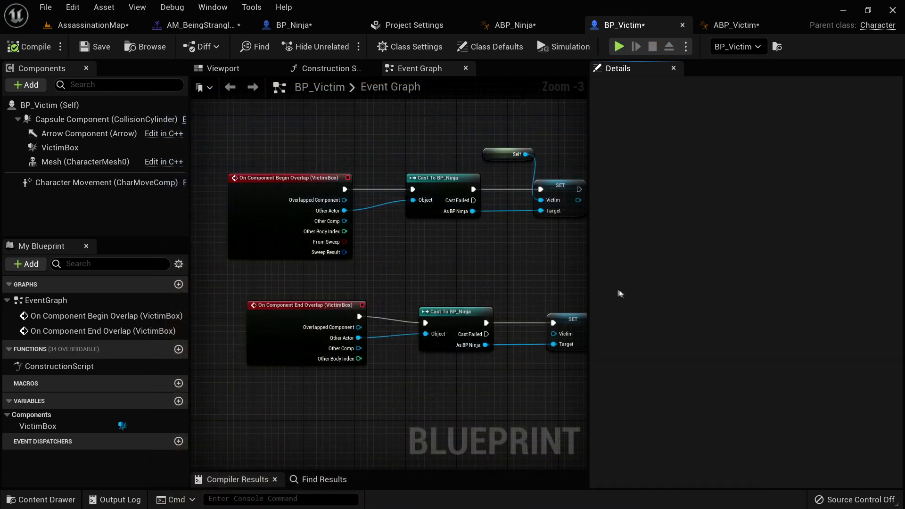
- Add a Boolean variable named Dead to BP_Victim and compile the blueprint
left_click_drag(591, 287, 679, 283)
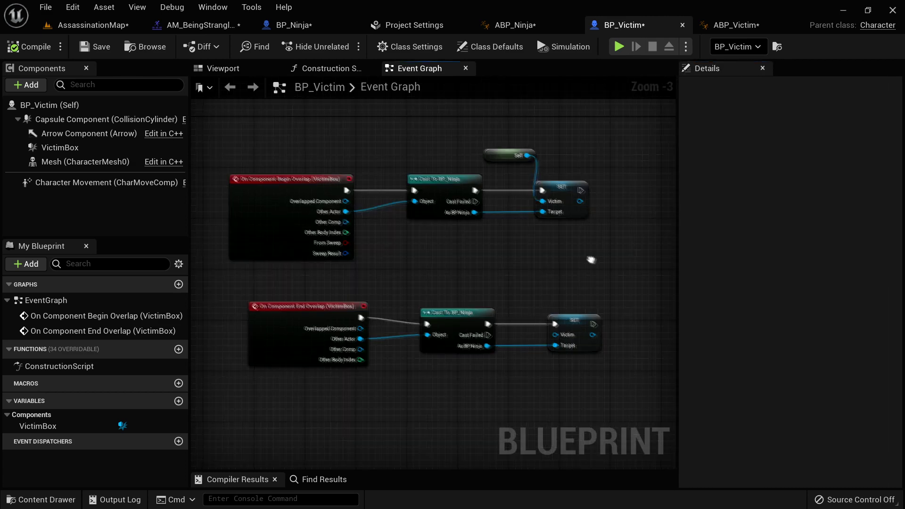
right_click_drag(590, 259, 626, 262)
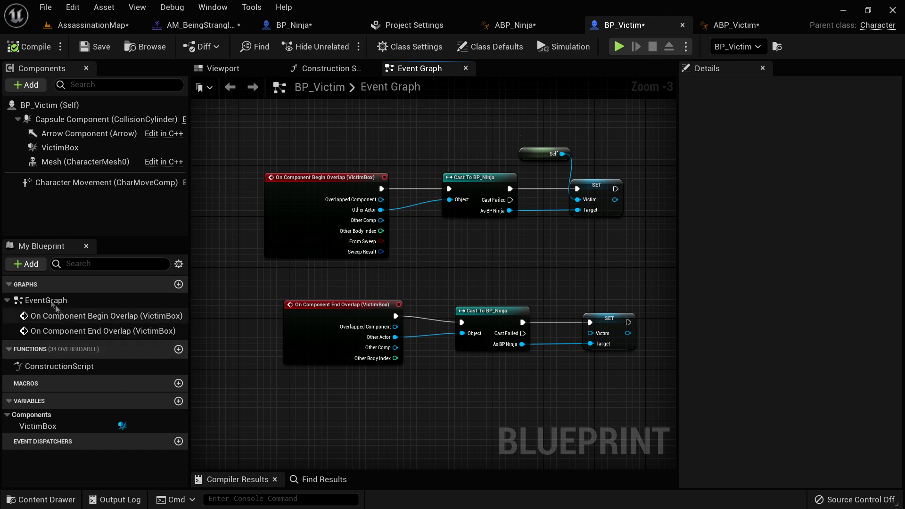
left_click(36, 264)
left_click(42, 295)
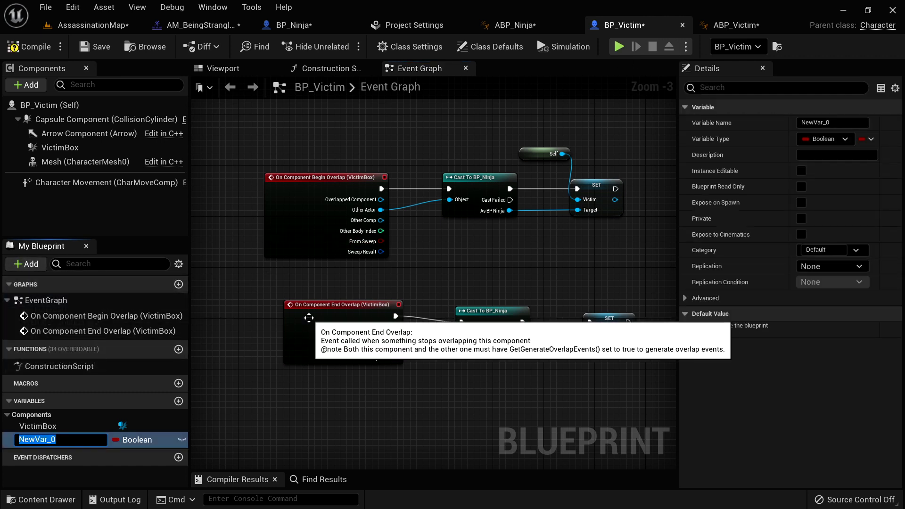
type("Dead")
key("Return")
left_click(29, 47)
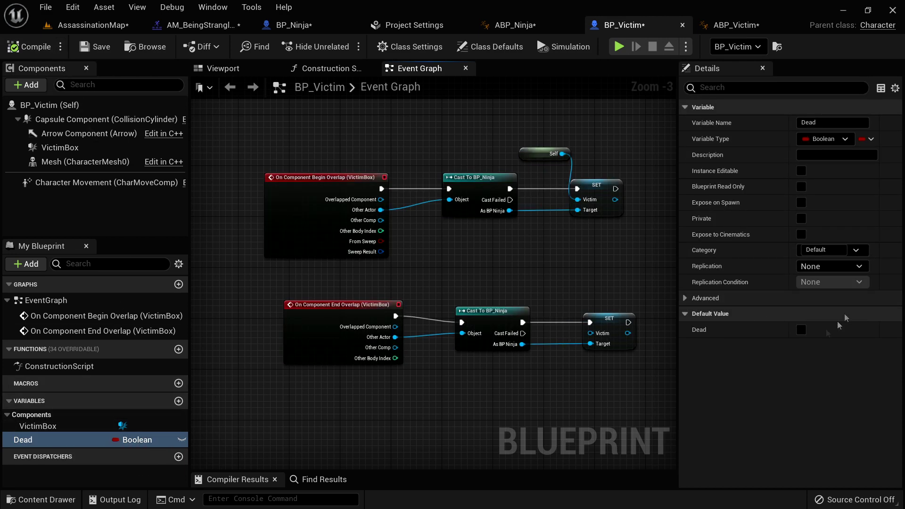
- In BP_Ninja, add a Set Dead node targeting the Victim wire, insert a reroute point and place the node beside Play Anim Montage
right_click_drag(580, 290, 220, 332)
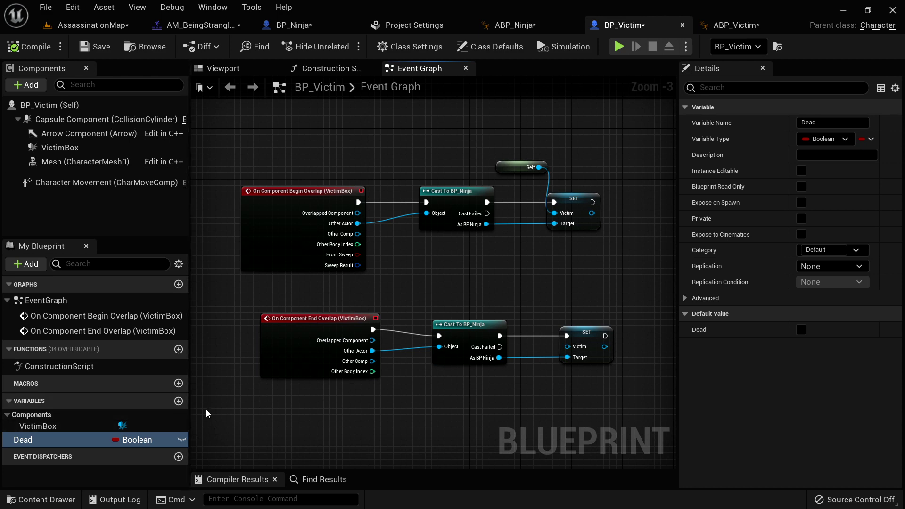
left_click(310, 27)
right_click_drag(579, 315, 382, 244)
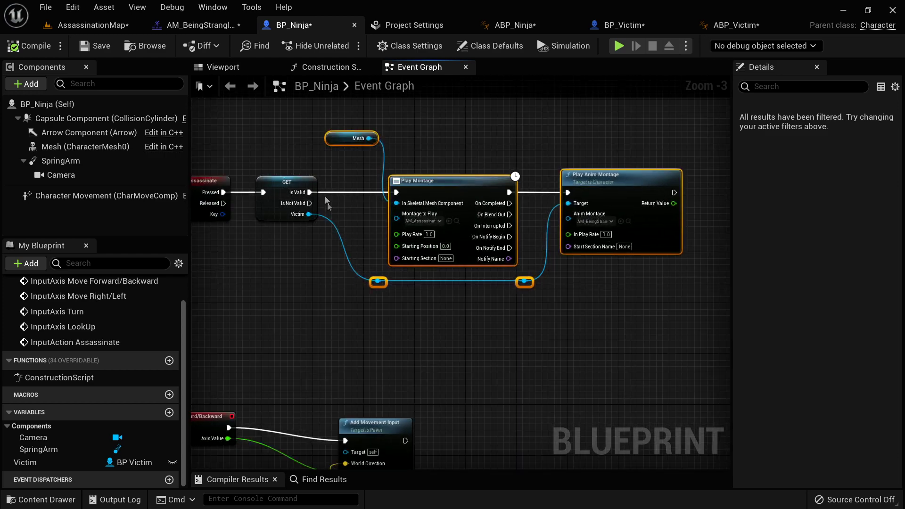
right_click_drag(327, 202, 344, 280)
right_click_drag(501, 335, 350, 305)
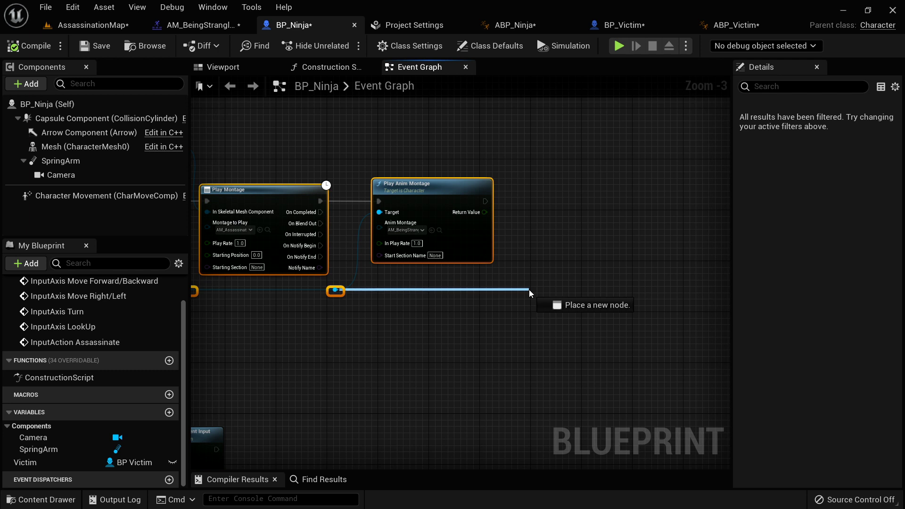
left_click_drag(529, 290, 530, 290)
type("dead")
left_click(610, 141)
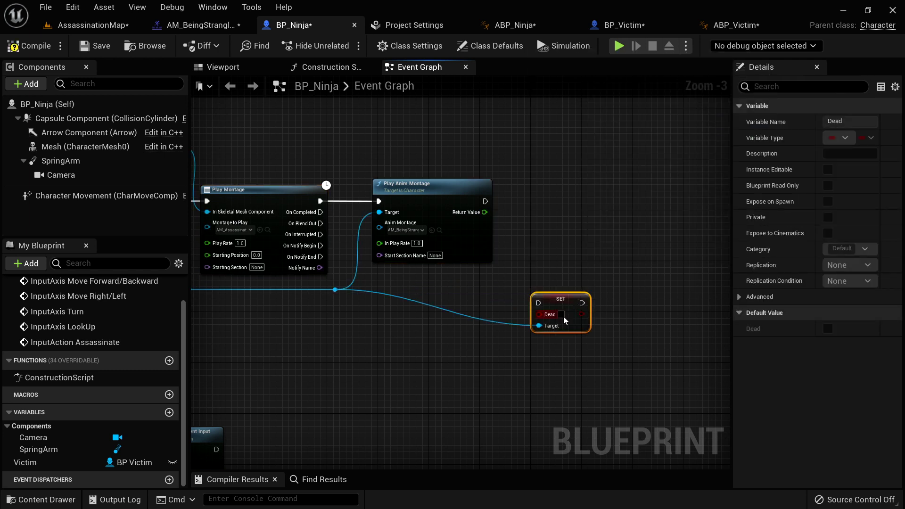
double_click(478, 293)
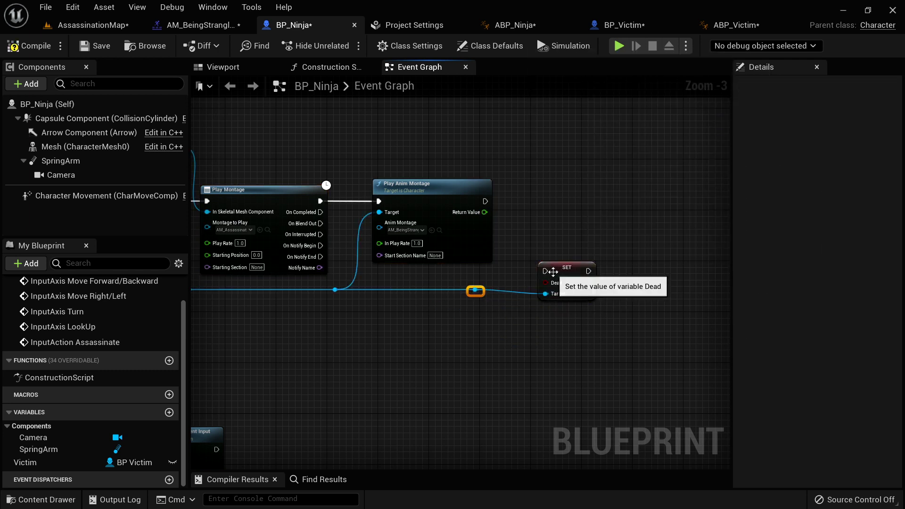
left_click_drag(553, 272, 551, 204)
- Add a state machine to ABP_Victim's AnimGraph and name it Idle
left_click(736, 26)
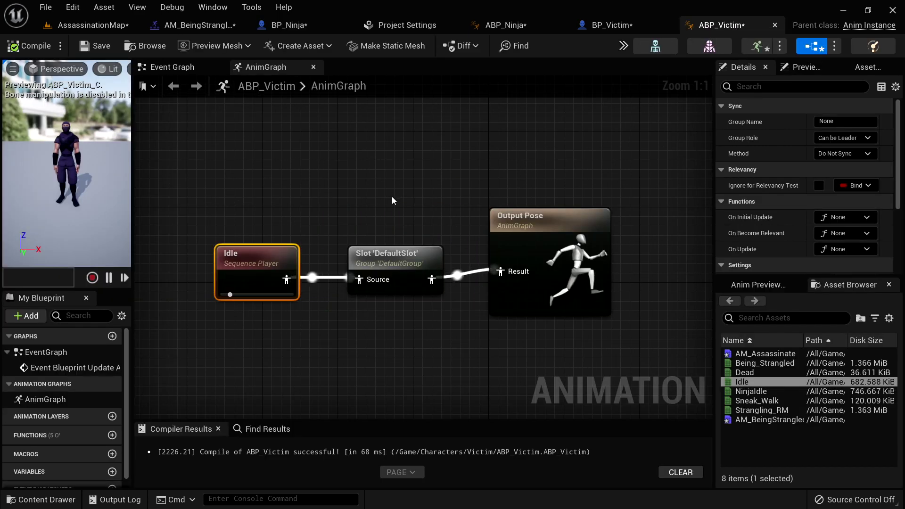
right_click_drag(394, 200, 560, 196)
mouse_move(439, 259)
left_mouse_down()
mouse_move(280, 257)
mouse_move(468, 259)
mouse_move(451, 258)
left_mouse_up()
right_click_drag(368, 215, 448, 213)
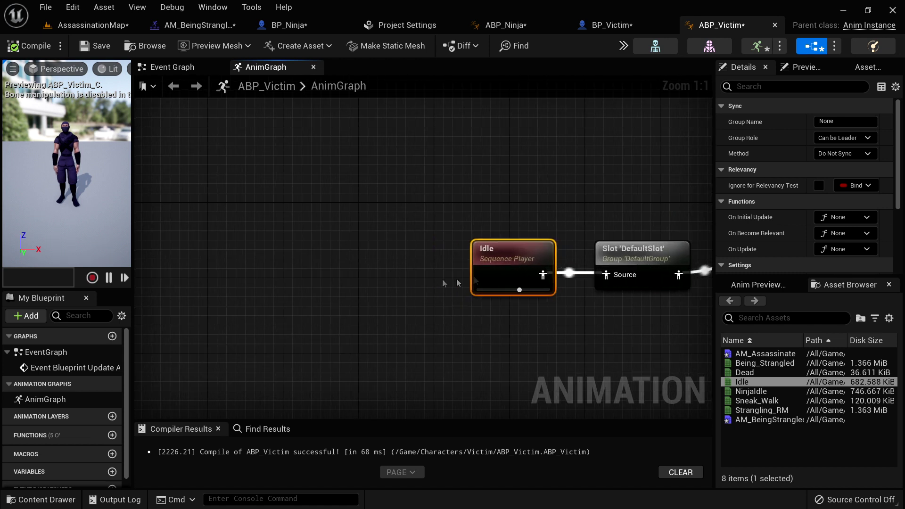
right_click(334, 269)
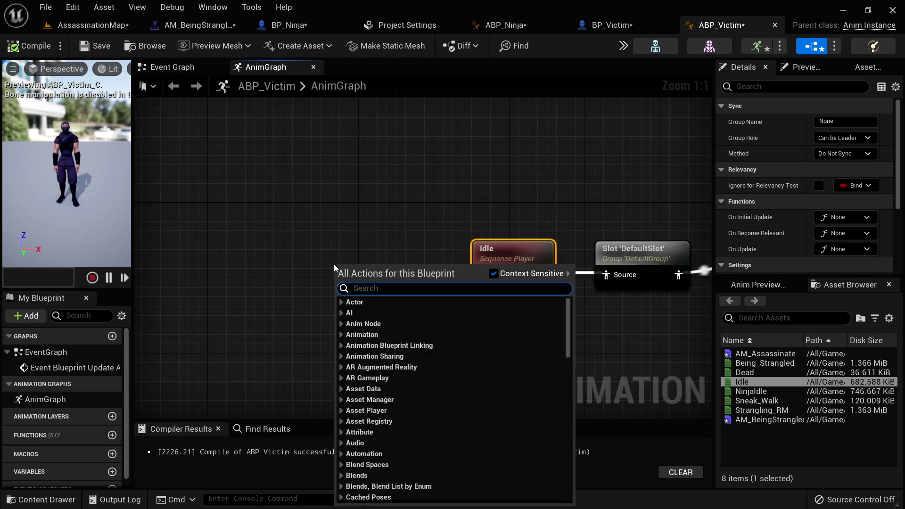
type("state mac")
key("Return")
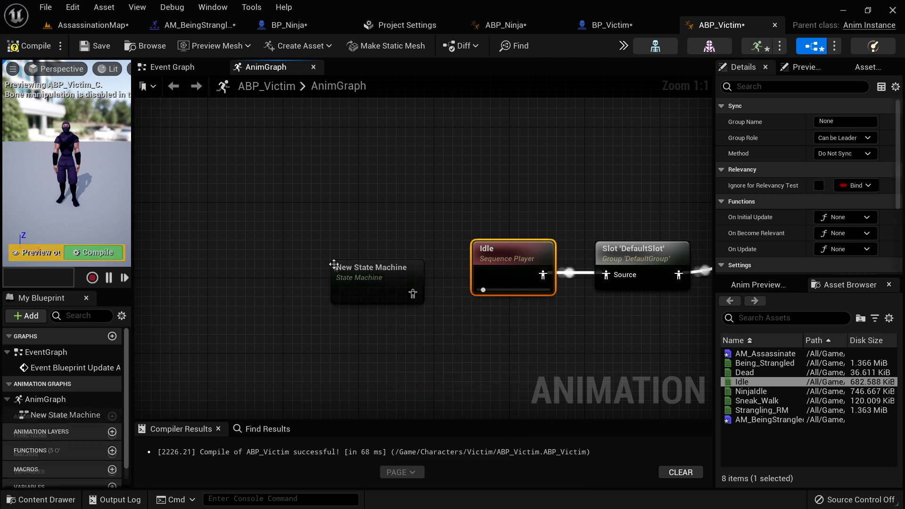
left_click_drag(402, 286, 371, 279)
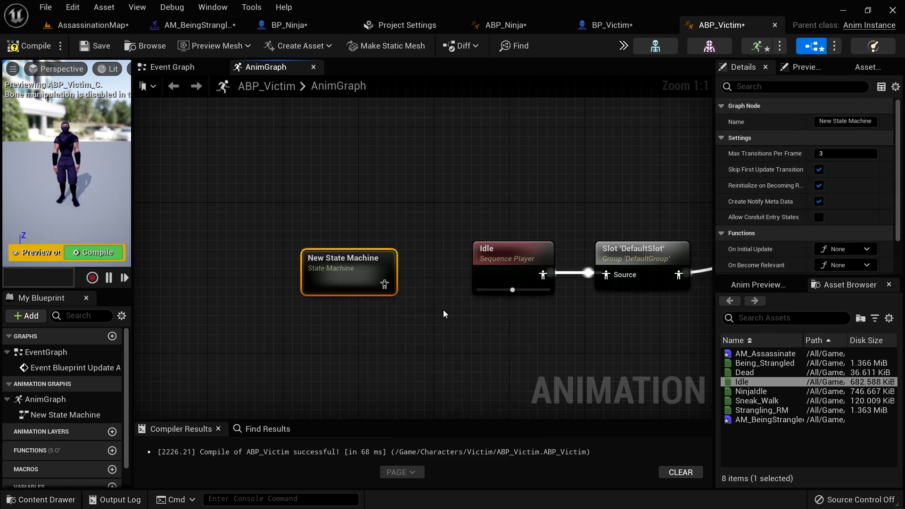
key("F2")
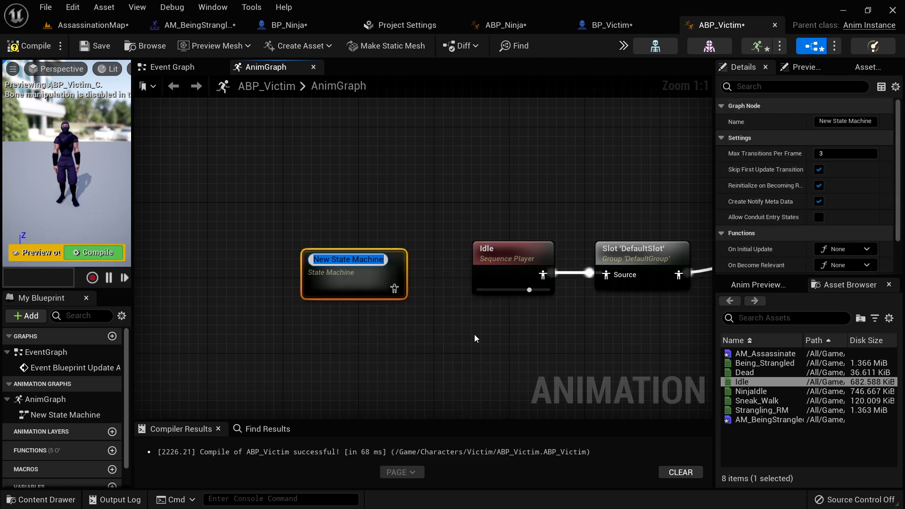
type("Idle")
key("Return")
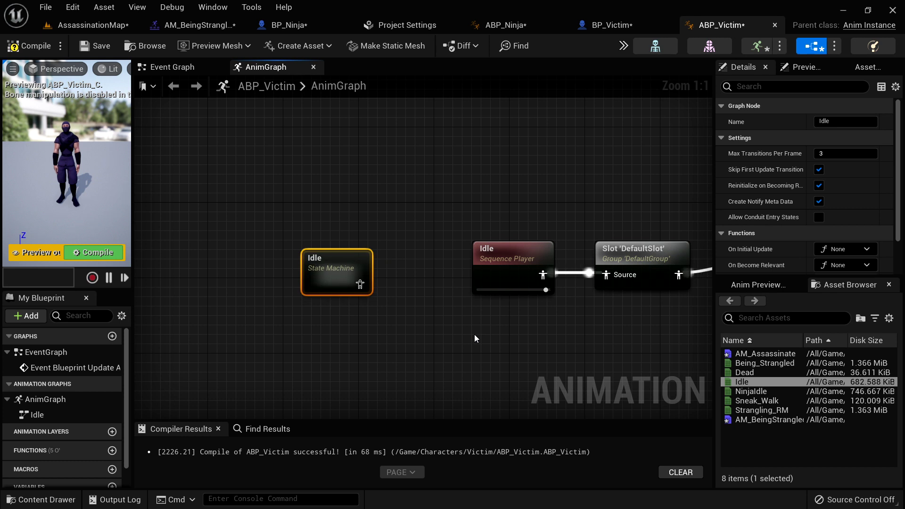
- Delete the Idle sequence player and connect the Idle state machine to the DefaultSlot node's Source
key("ctrl+z")
key("Delete")
left_click_drag(325, 277, 420, 268)
right_click_drag(495, 285, 319, 280)
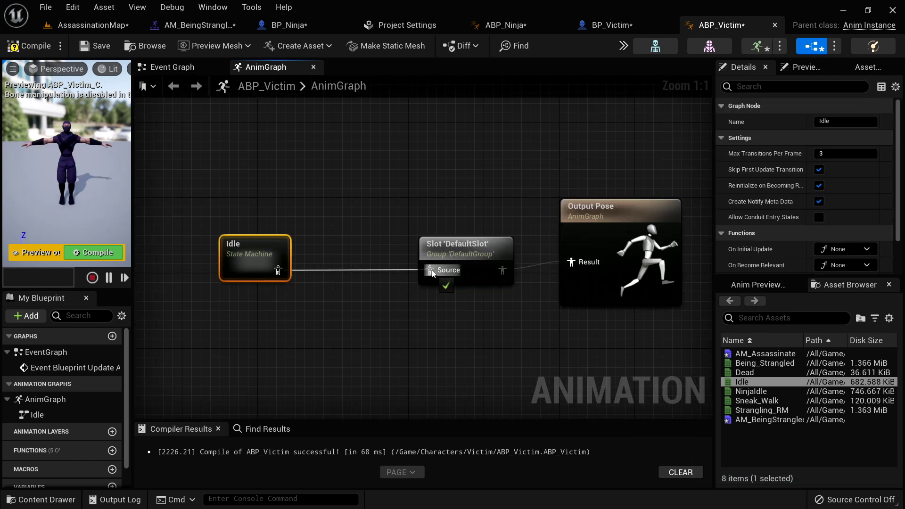
- Add Idle and Dead animation states inside the Idle state machine, link Entry to Idle and Idle to Dead, and open that transition's rule
double_click(301, 268)
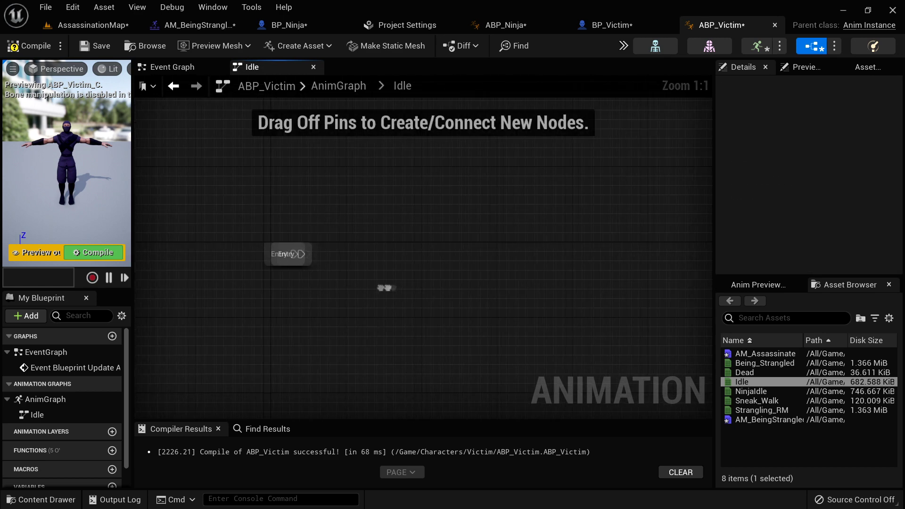
left_click_drag(769, 381, 405, 267)
left_click_drag(745, 372, 384, 164)
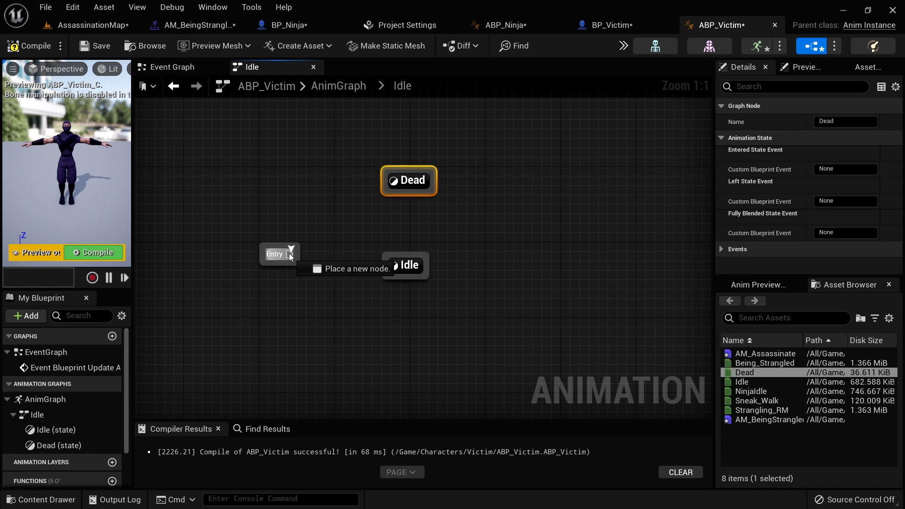
left_click_drag(407, 268, 416, 201)
double_click(390, 224)
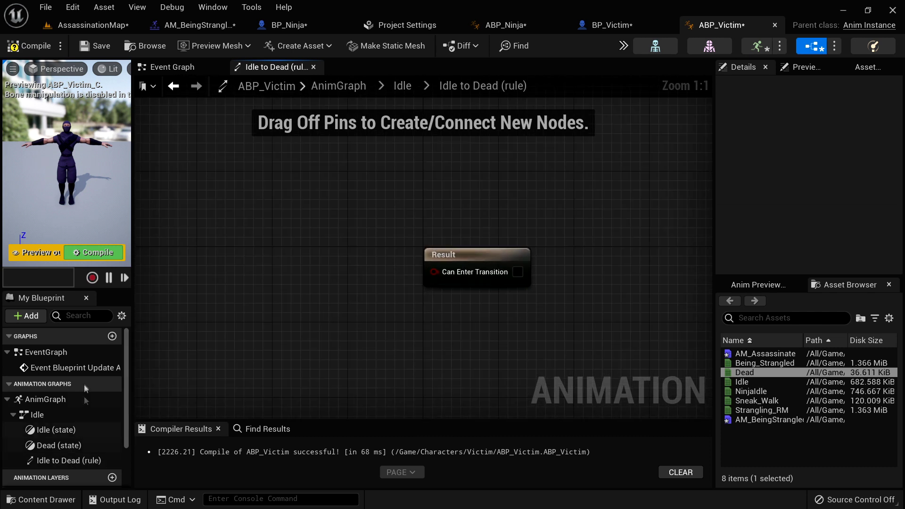
- Override the Blueprint Initialize Animation function in ABP_Victim to add its event to the Event Graph
scroll(63, 410, "down", 5)
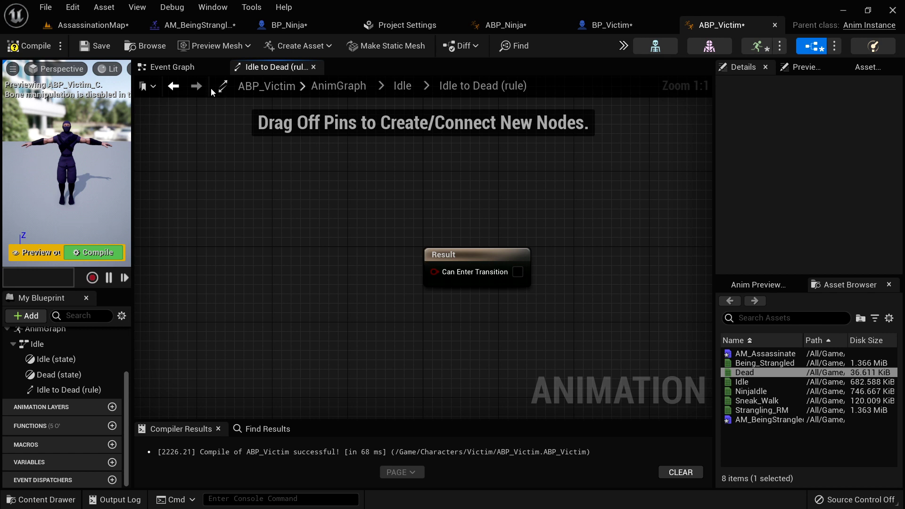
left_click(173, 68)
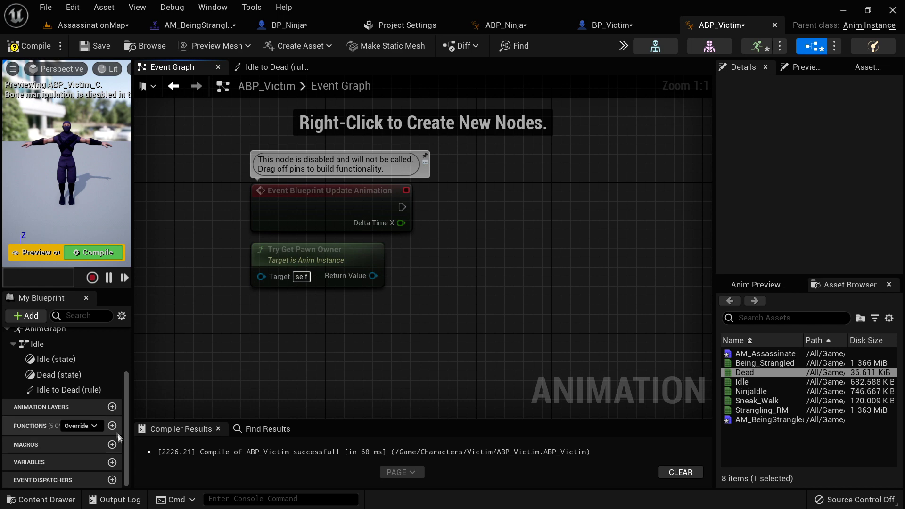
left_click(86, 426)
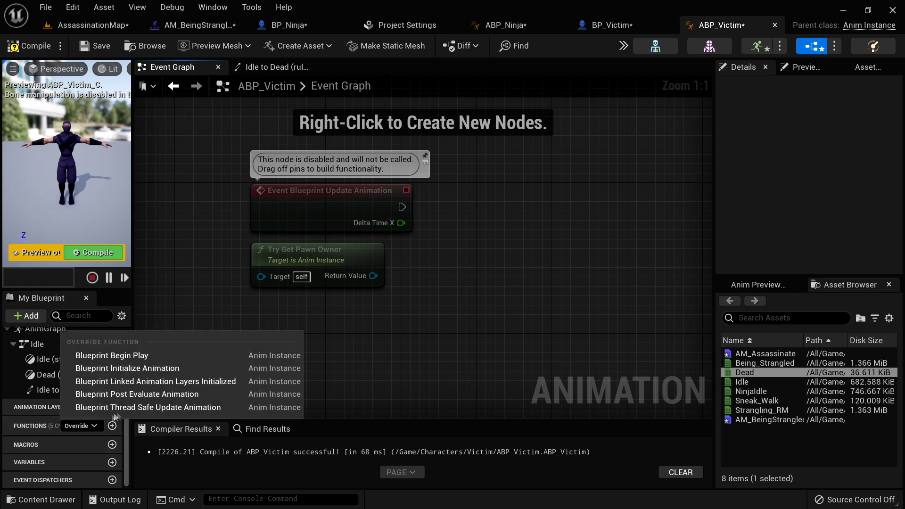
left_click(147, 369)
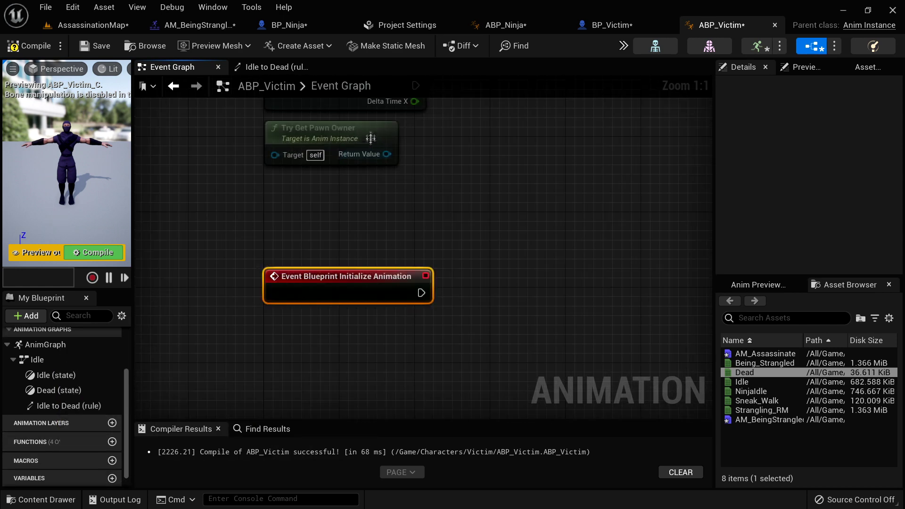
- Cast Try Get Pawn Owner's return value to BP_Victim, run from Event Blueprint Initialize Animation
left_click_drag(400, 306, 399, 343)
right_click_drag(430, 319, 333, 275)
left_click_drag(309, 280, 401, 242)
type("cast t")
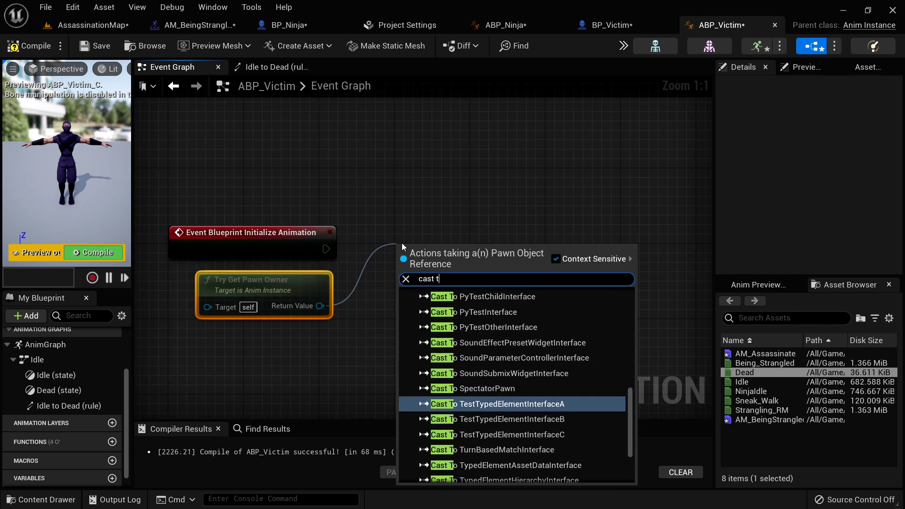
type("o bp")
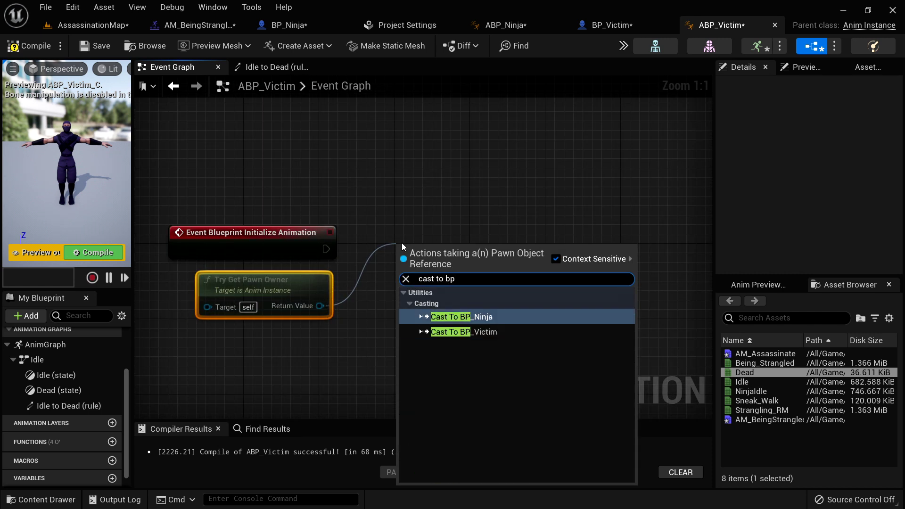
left_click(482, 331)
- Promote the cast's As BP Victim output to a variable named Character
right_click(481, 281)
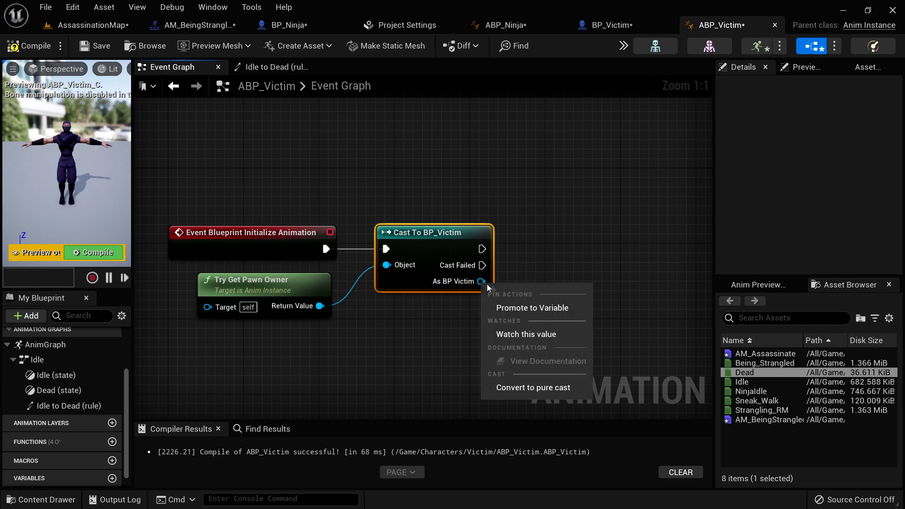
left_click(525, 307)
type("Character")
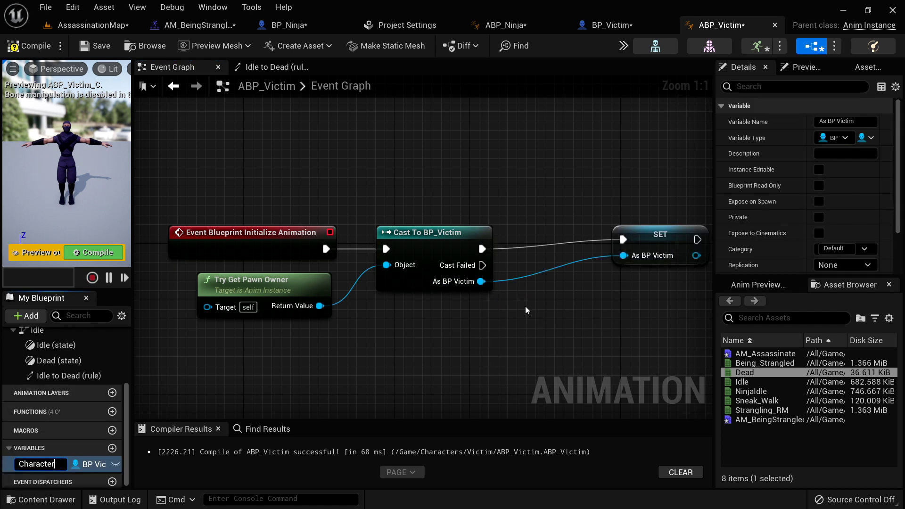
key("Return")
- Place Event Blueprint Update Animation below the initialize nodes and connect it to a validated get of Character
right_click_drag(448, 272, 476, 179)
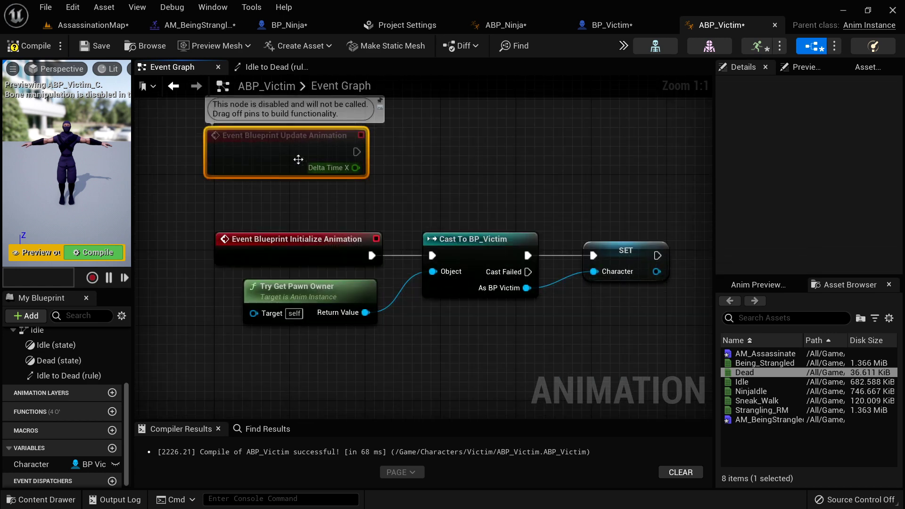
left_click_drag(299, 161, 313, 399)
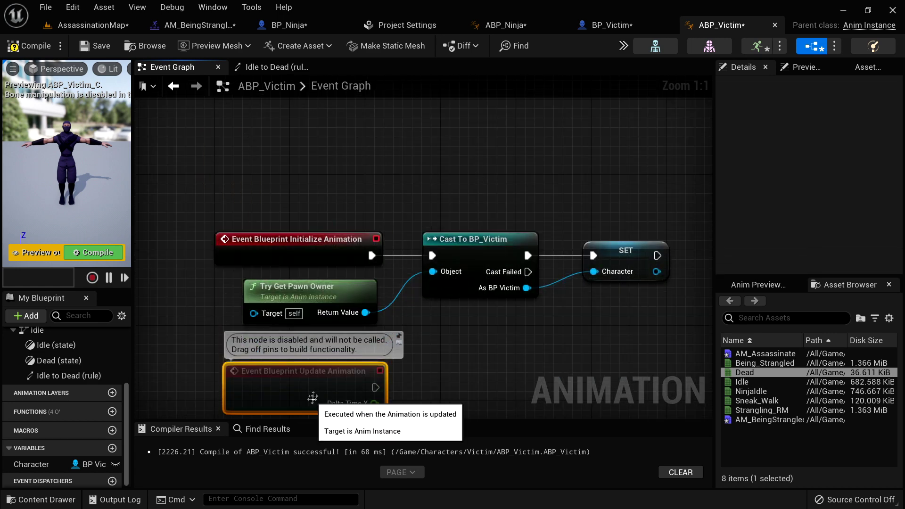
right_click_drag(487, 345, 431, 230)
left_click_drag(268, 272, 268, 301)
left_click_drag(31, 464, 367, 288)
left_click(392, 313)
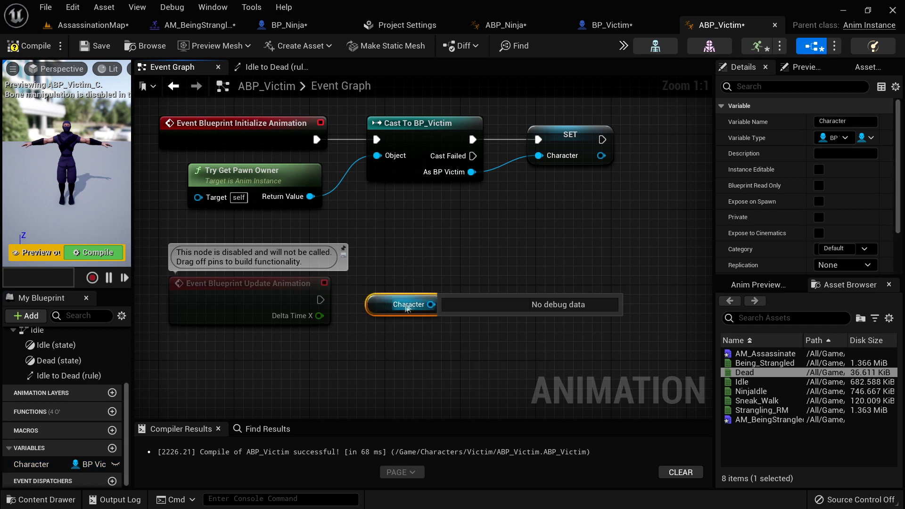
right_click(408, 306)
left_click(432, 287)
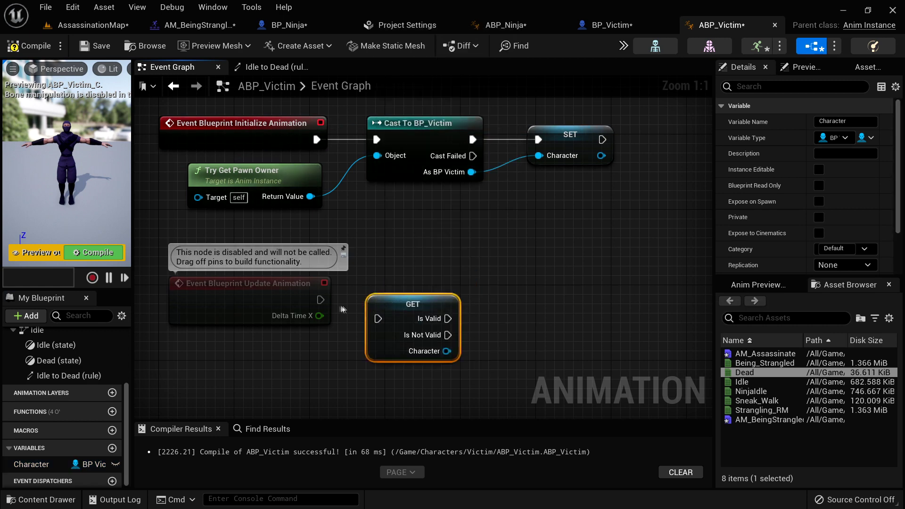
left_click_drag(341, 307, 377, 319)
- Get the Dead variable from the validated Character reference
right_click_drag(498, 369, 449, 285)
left_click_drag(405, 271, 469, 271)
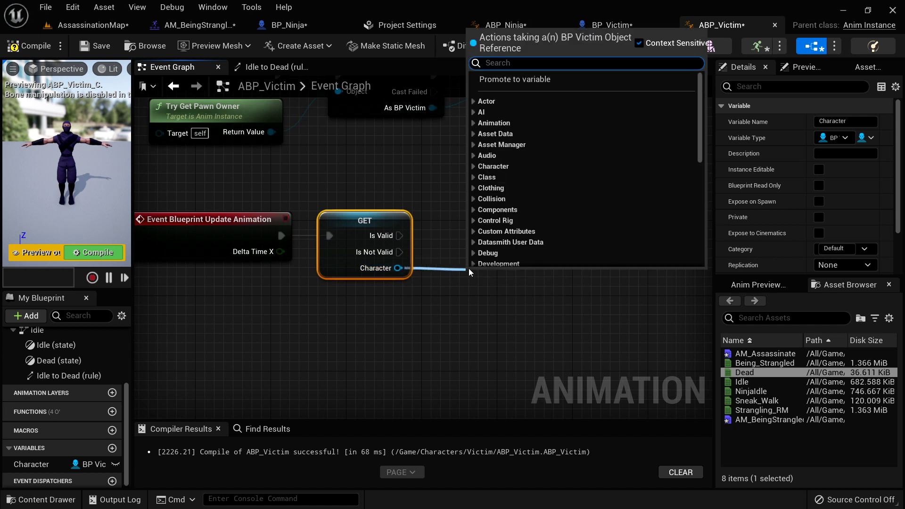
type("dead")
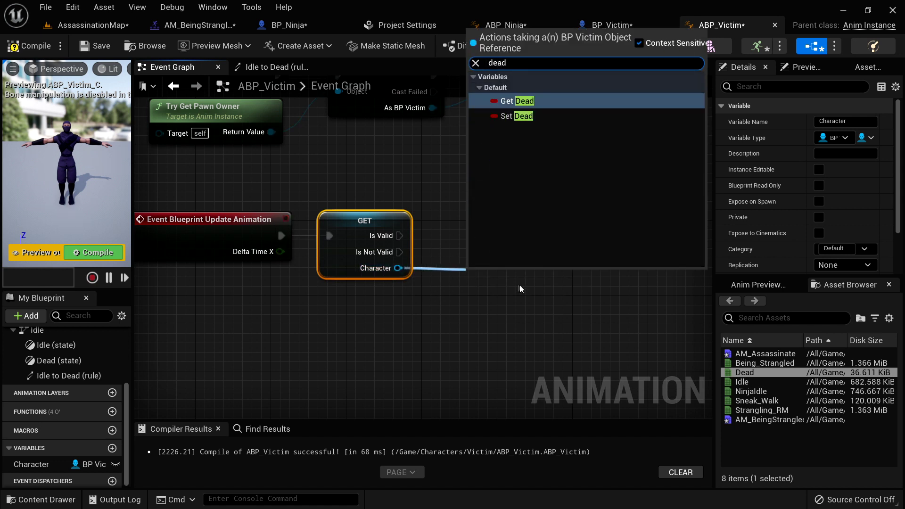
left_click(547, 106)
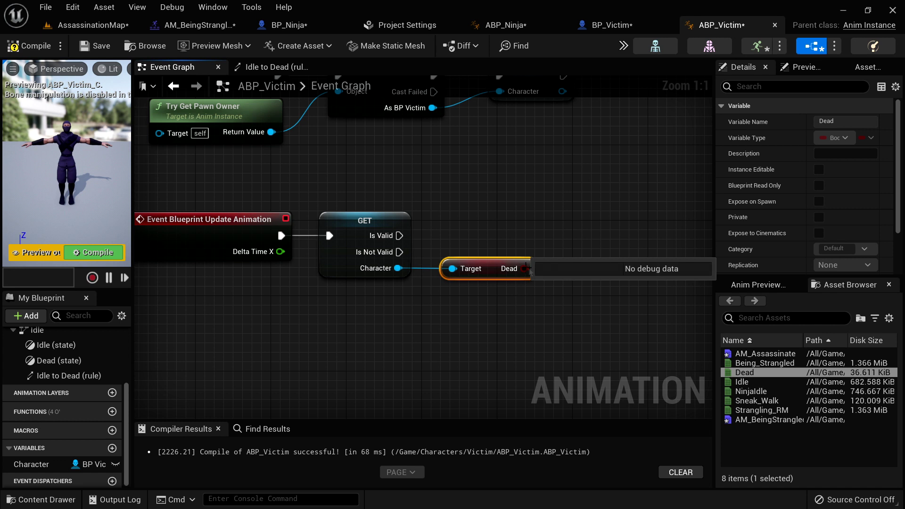
- Promote the Dead value to a variable named CharacterDead and run its Set node from Is Valid
right_click(525, 272)
left_click(576, 293)
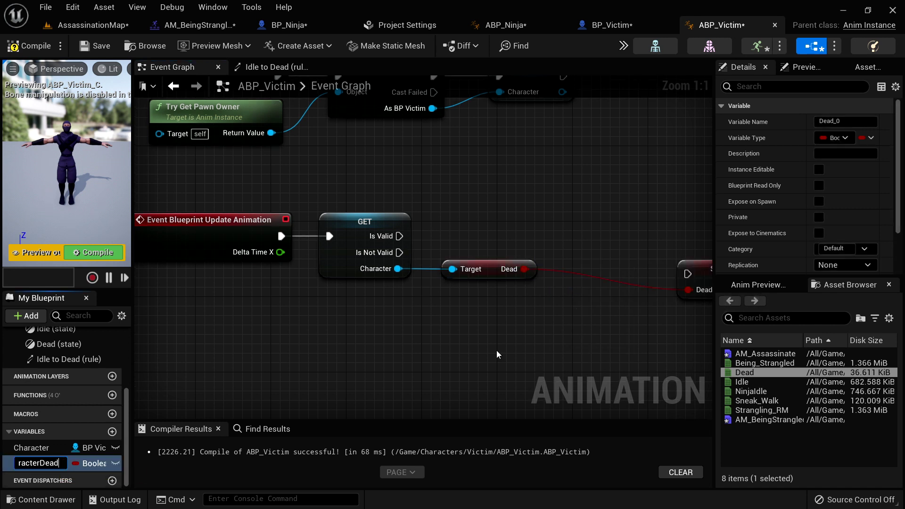
key("Return")
right_click_drag(604, 257, 539, 256)
left_click_drag(654, 264, 522, 218)
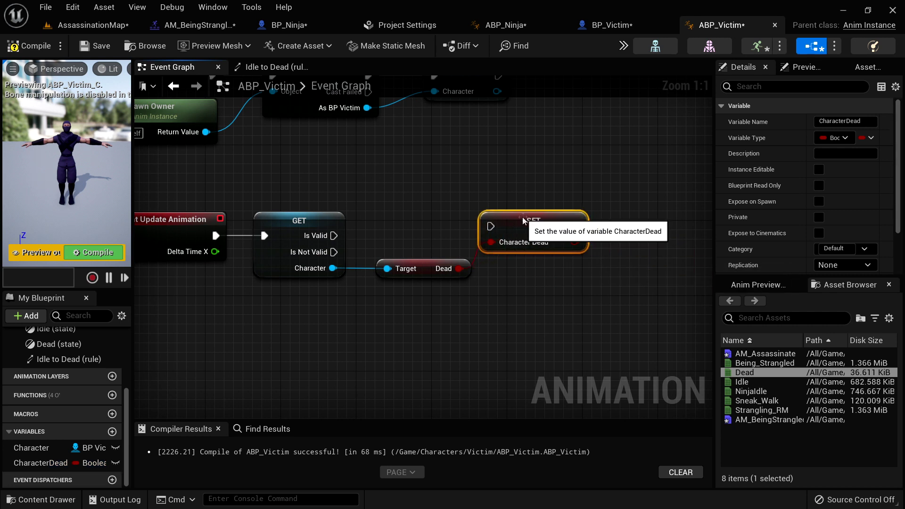
left_click_drag(333, 235, 541, 220)
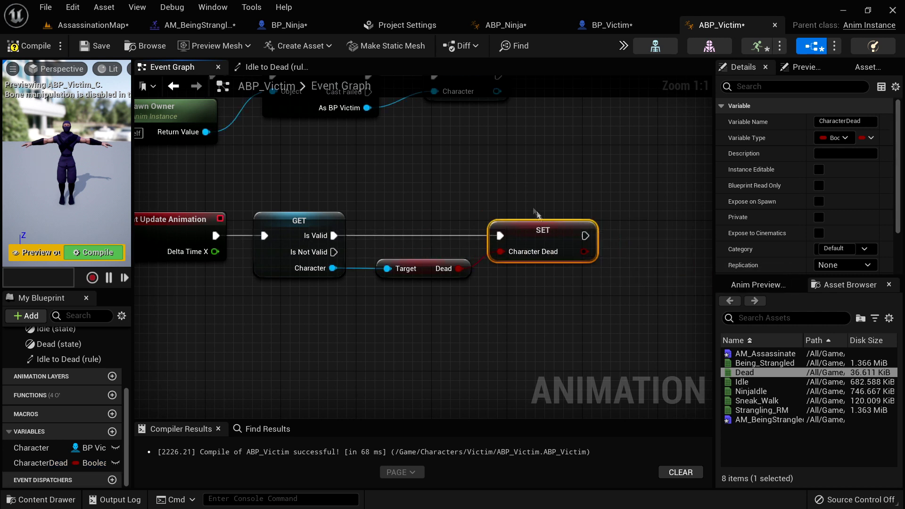
- Connect CharacterDead to Can Enter Transition in the Idle to Dead rule, return to the Idle state machine, and compile and save ABP_Victim
left_click(276, 68)
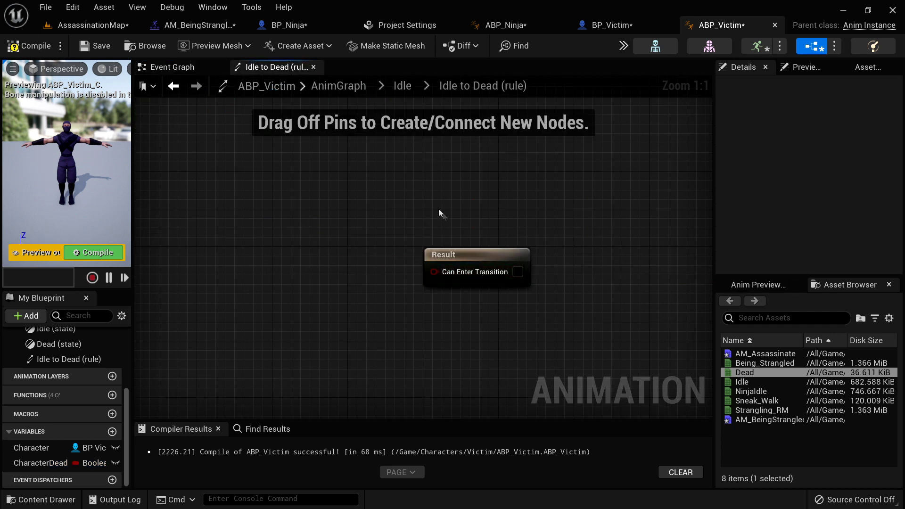
right_click_drag(443, 217, 523, 214)
left_click_drag(32, 465, 518, 277)
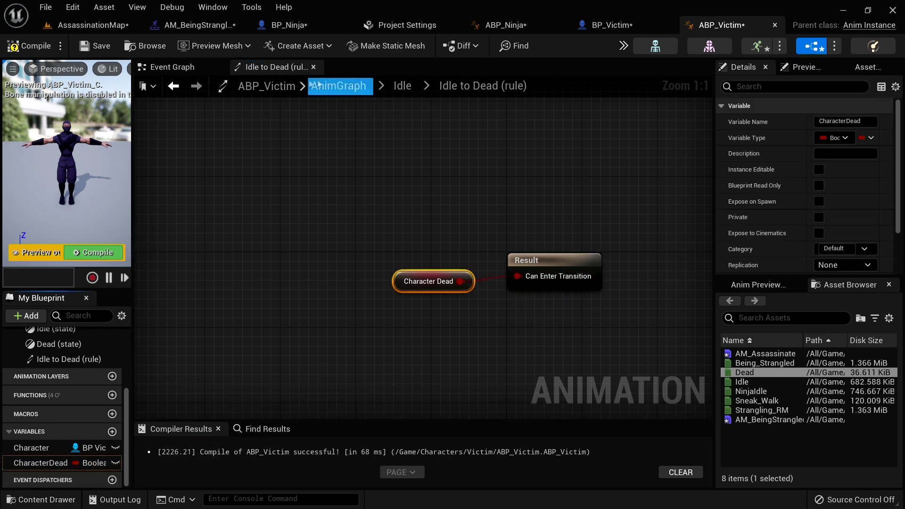
left_click(402, 86)
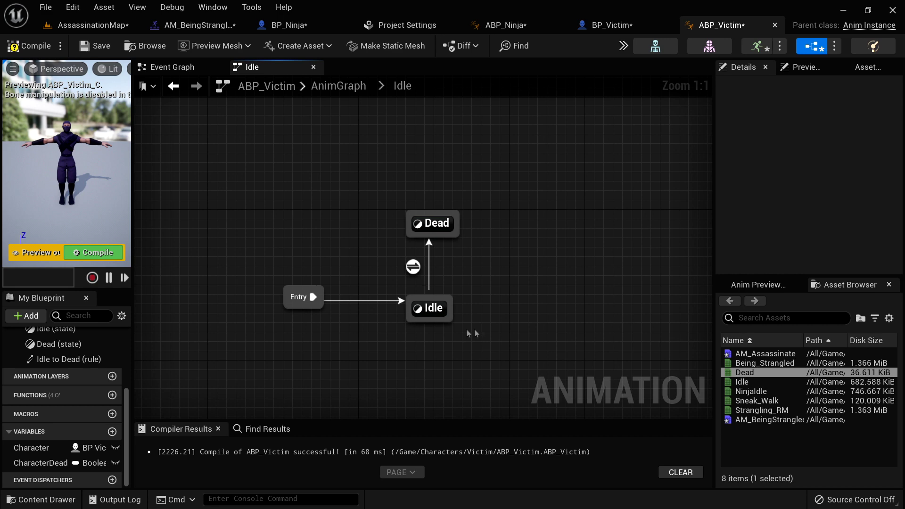
right_click_drag(514, 308, 469, 275)
left_click(29, 46)
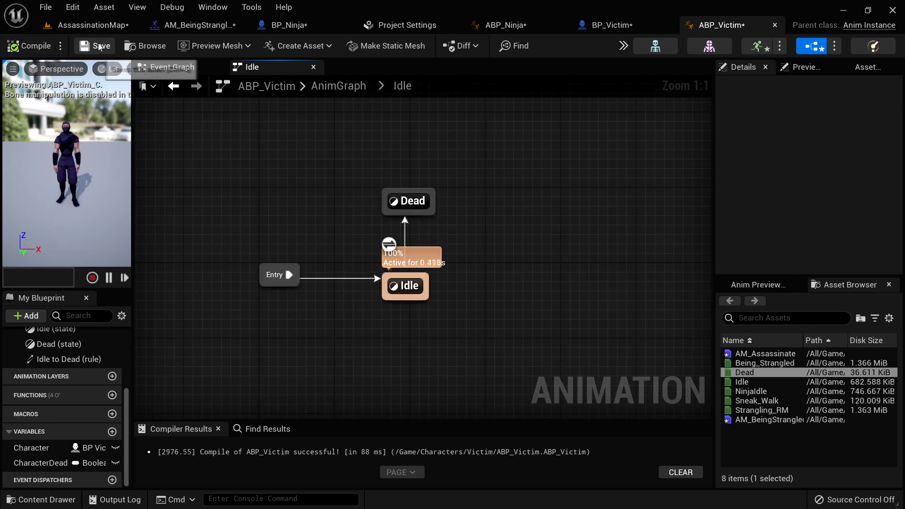
- Play AssassinationMap and move the ninja around the victim to test the new dead state
left_click(97, 26)
left_click(254, 46)
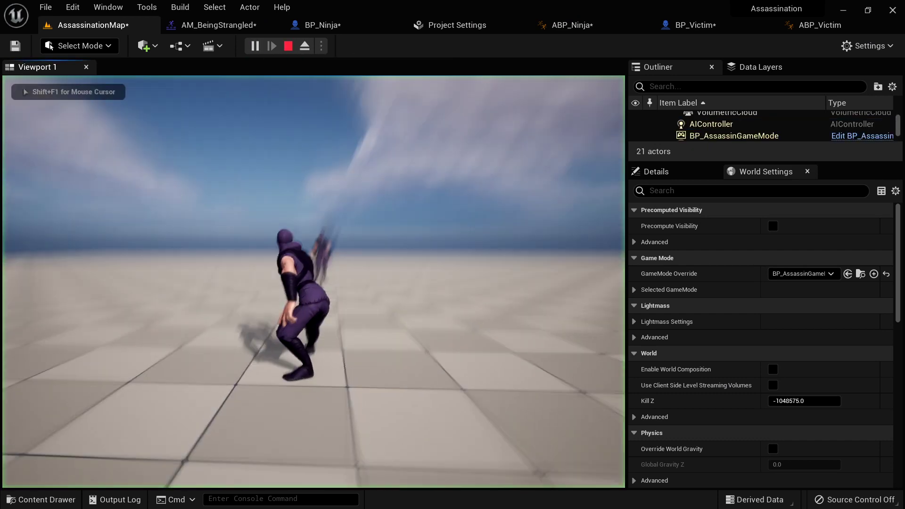
key("w")
key("c")
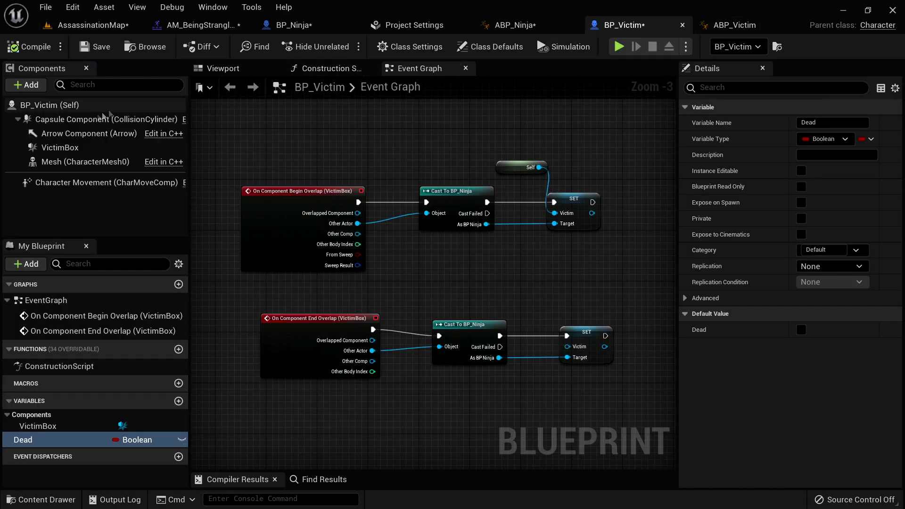
- In BP_Victim, set the Capsule Component's collision preset to Custom and its Camera response to Ignore
left_click(109, 118)
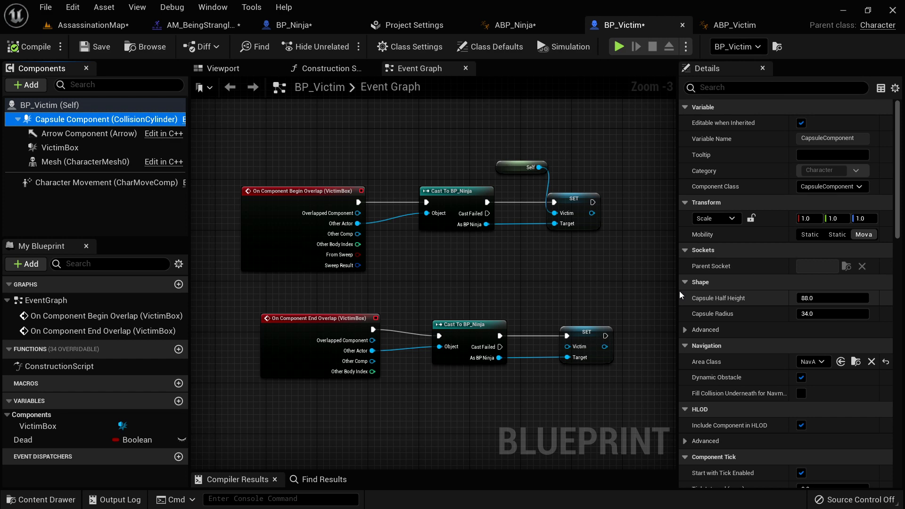
left_click_drag(680, 290, 572, 291)
scroll(660, 292, "down", 5)
scroll(701, 279, "down", 6)
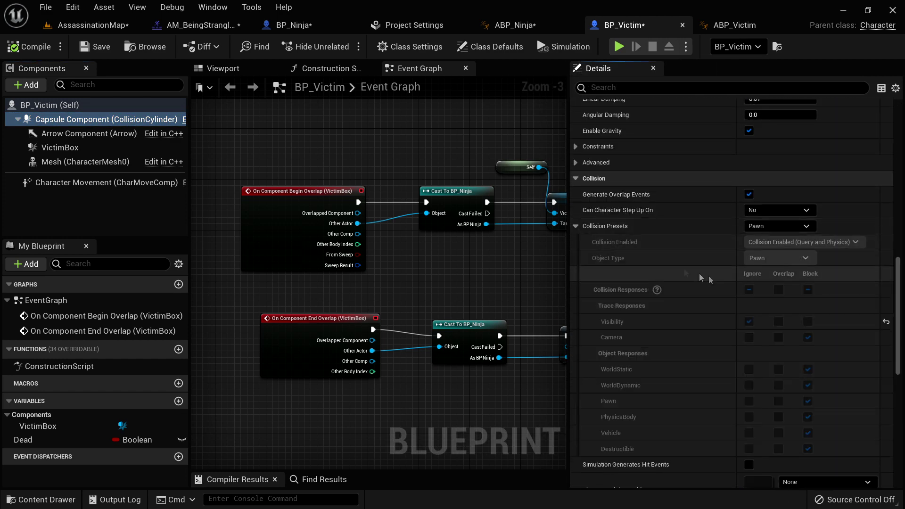
left_click(764, 226)
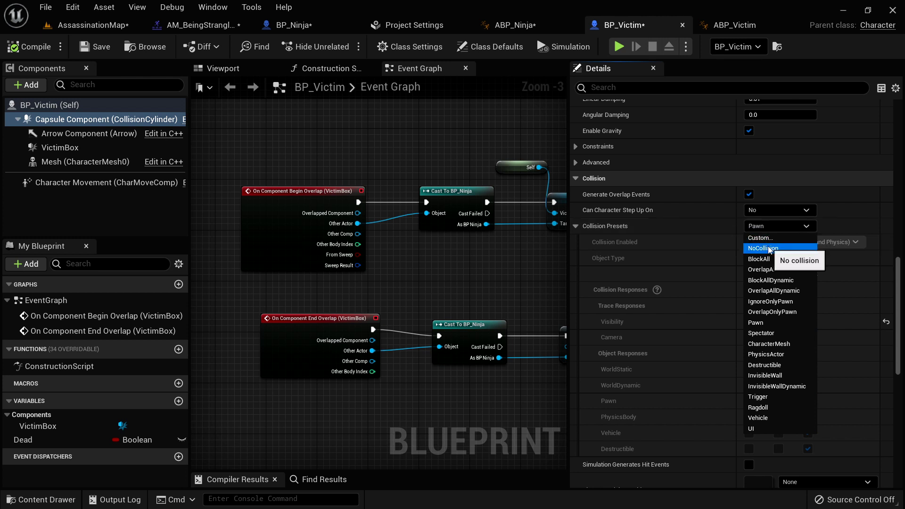
left_click(761, 238)
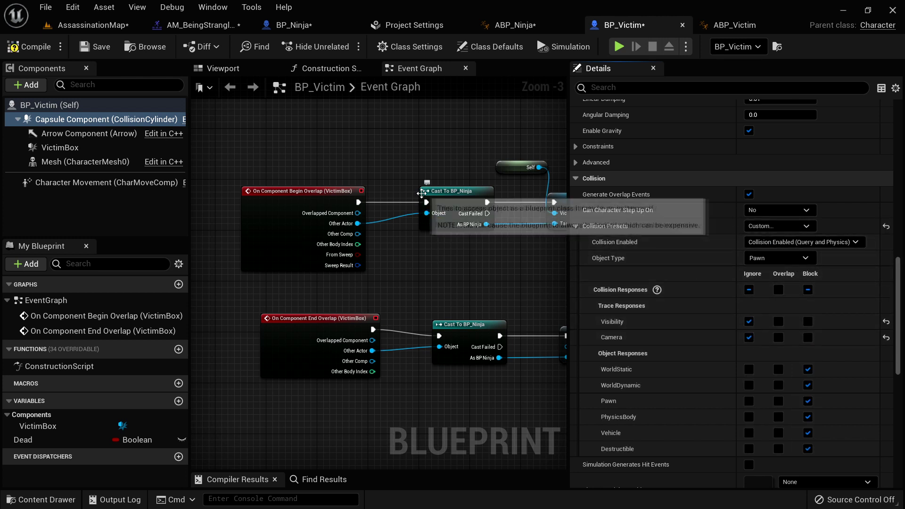
- Set the Mesh's collision preset to Custom with the Camera response on Ignore, and compile and save BP_Victim
left_click(73, 165)
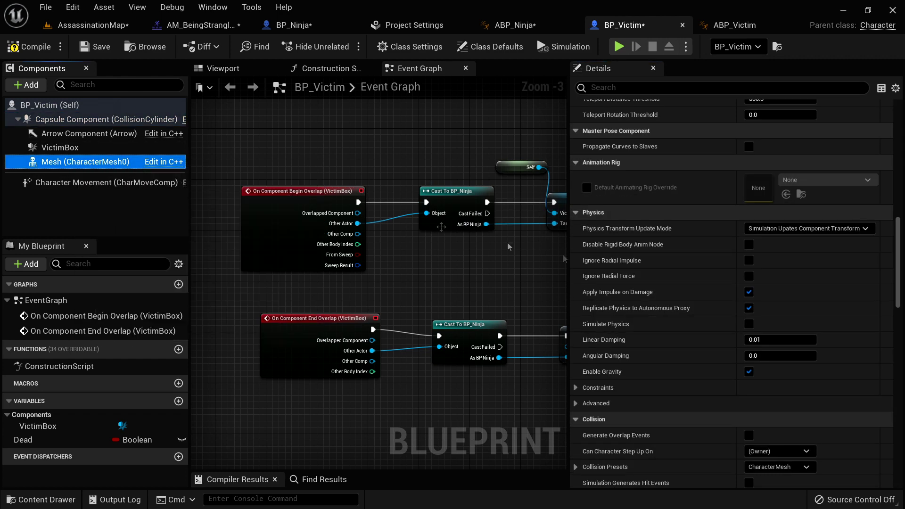
scroll(714, 270, "down", 3)
scroll(715, 270, "down", 3)
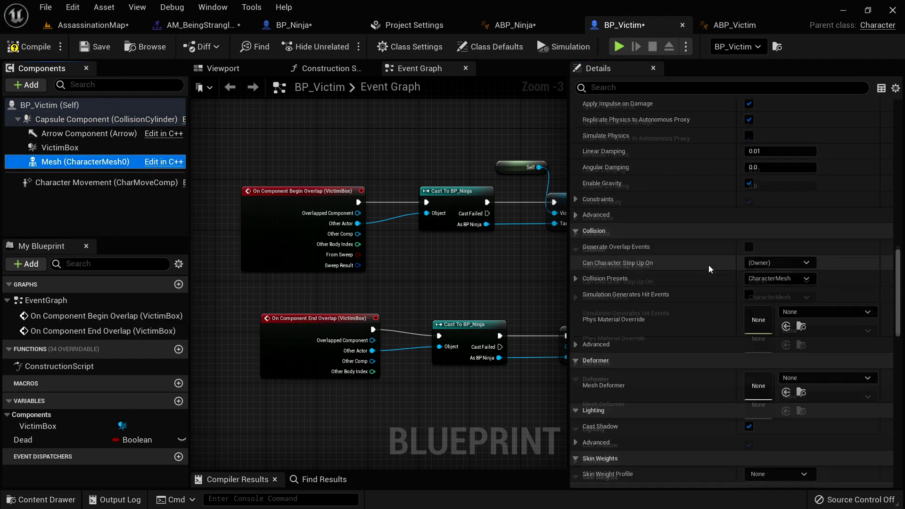
left_click(576, 260)
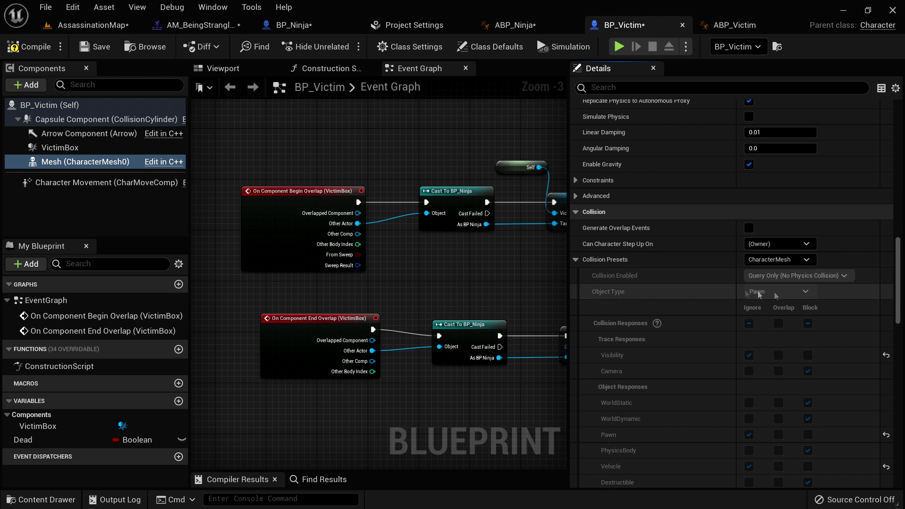
scroll(809, 302, "down", 1)
left_click(780, 222)
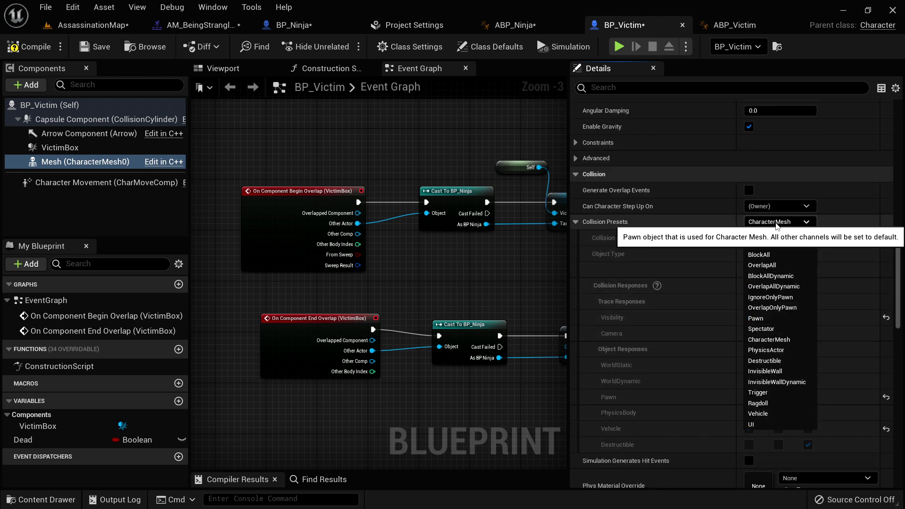
left_click(760, 234)
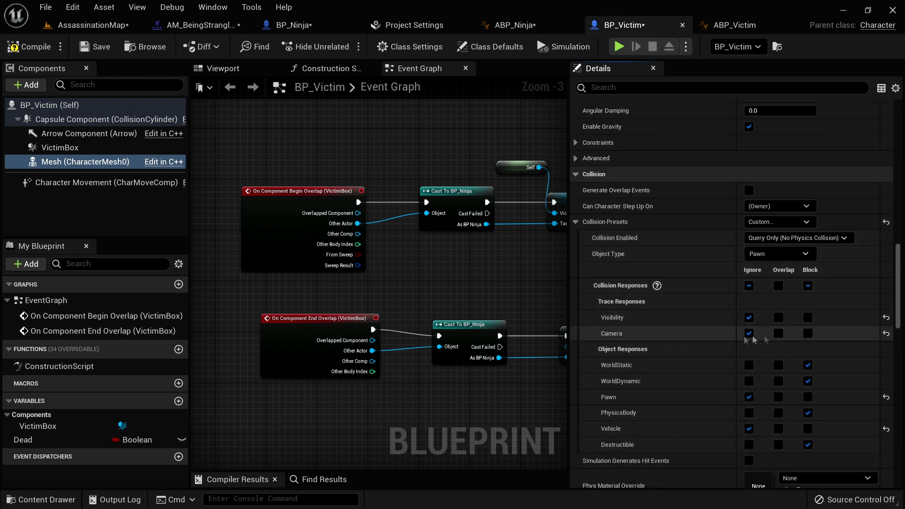
left_click(28, 47)
left_click(94, 48)
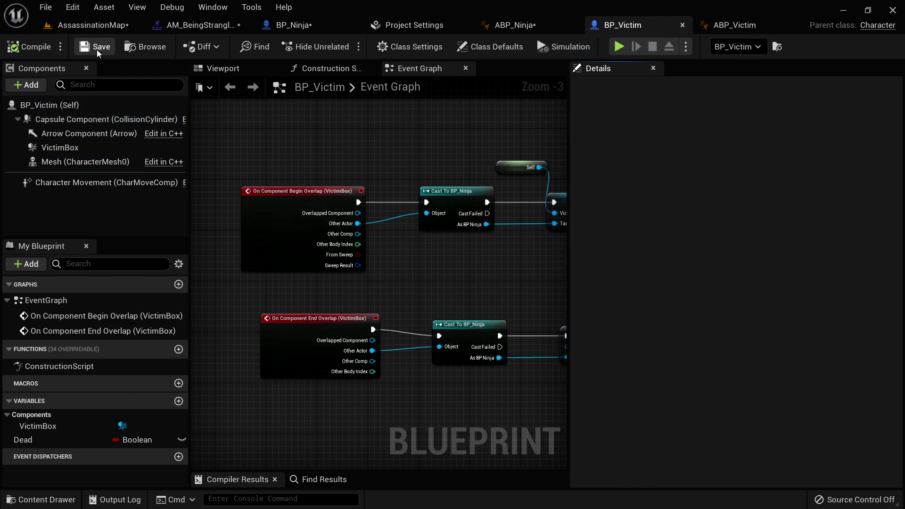
- Play the level, move the ninja up to the victim and trigger the assassination to test camera behaviour
left_click(619, 46)
key("w")
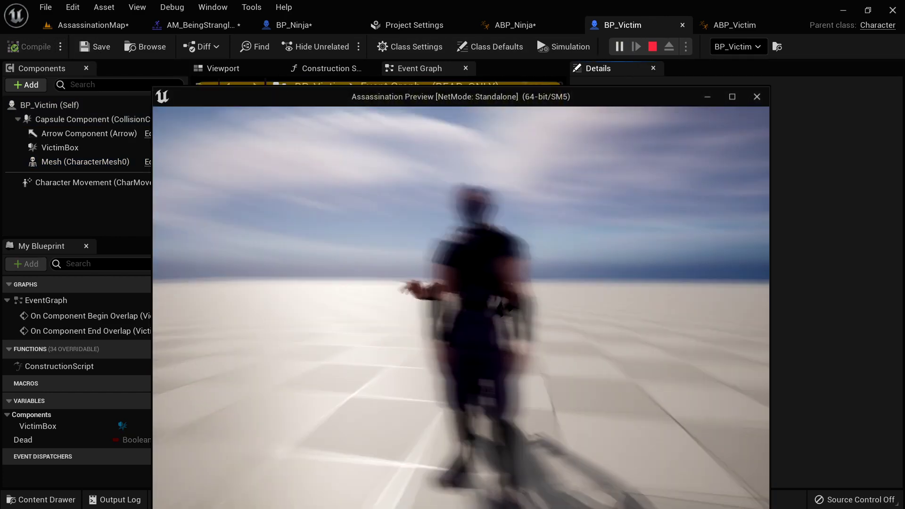
key("s")
key("d")
key("w")
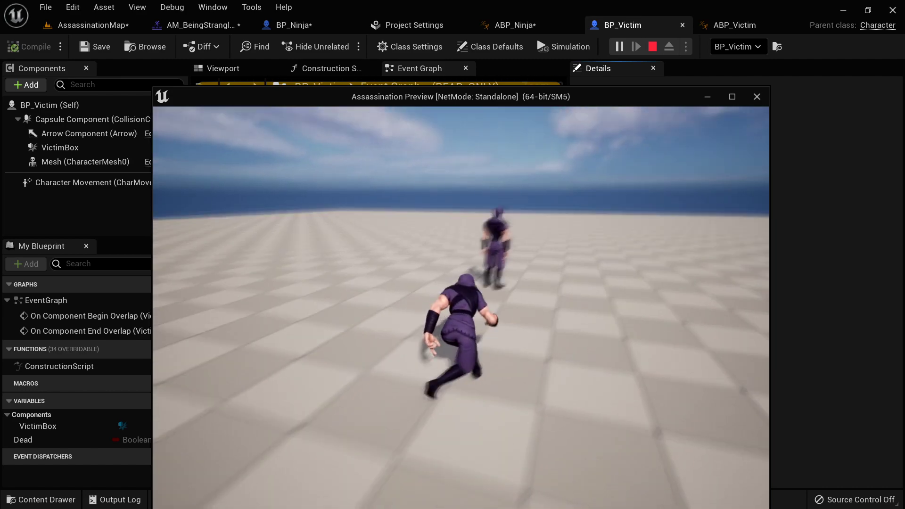
key("e")
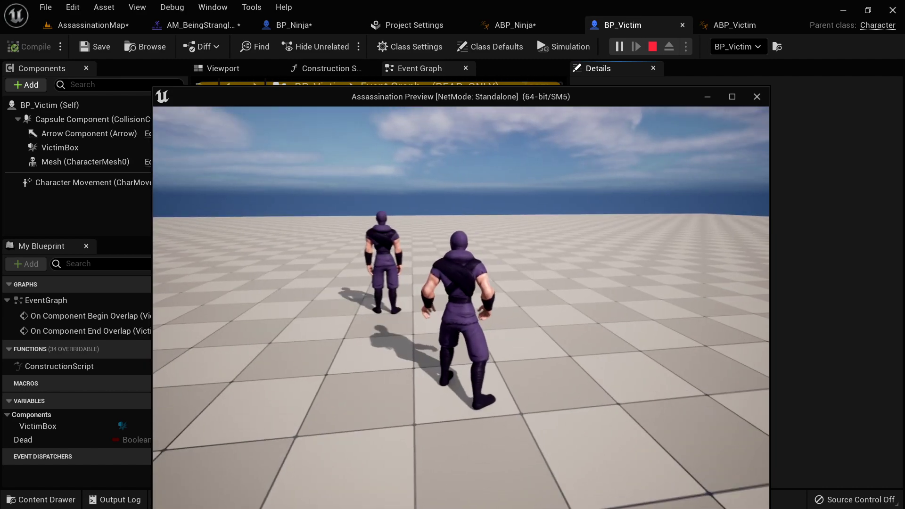
key("s")
key("w")
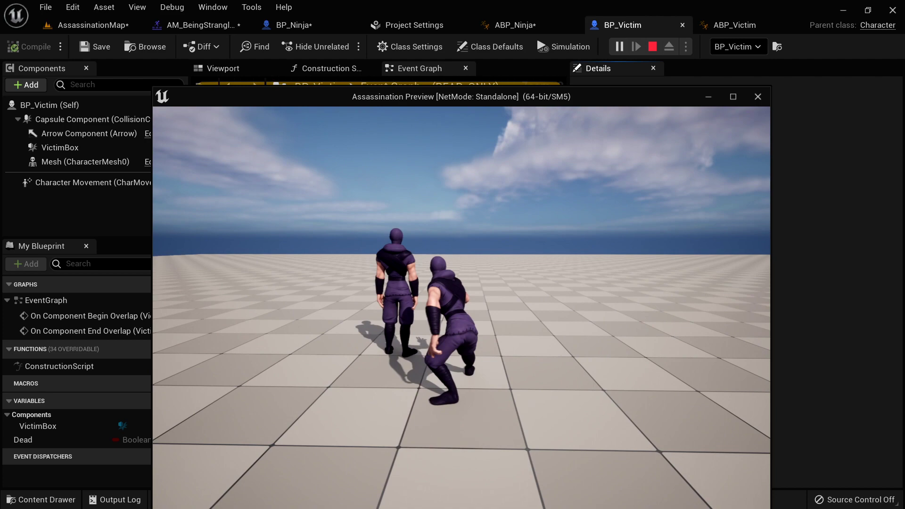
key("e")
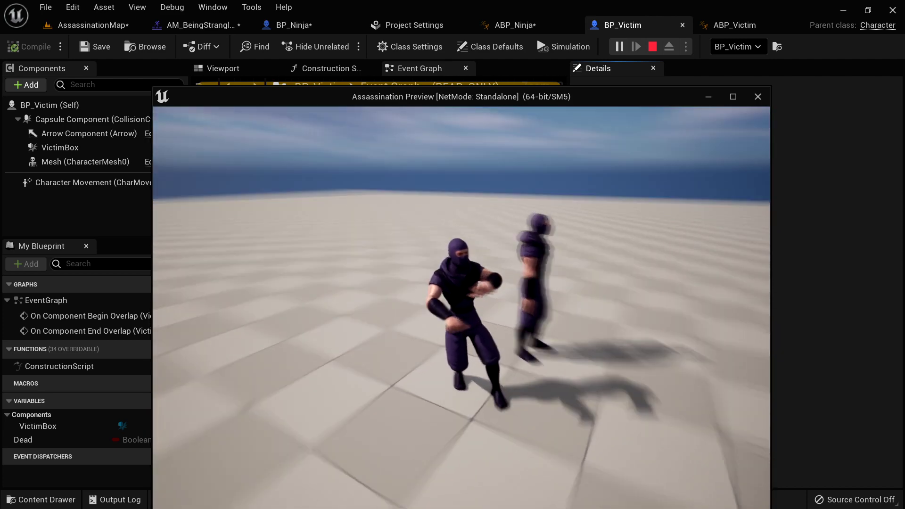
- Stop play and set the Blend In blend time of the AM_BeingStrangled montage to 0.0 in its asset details, saving the montage
key("Escape")
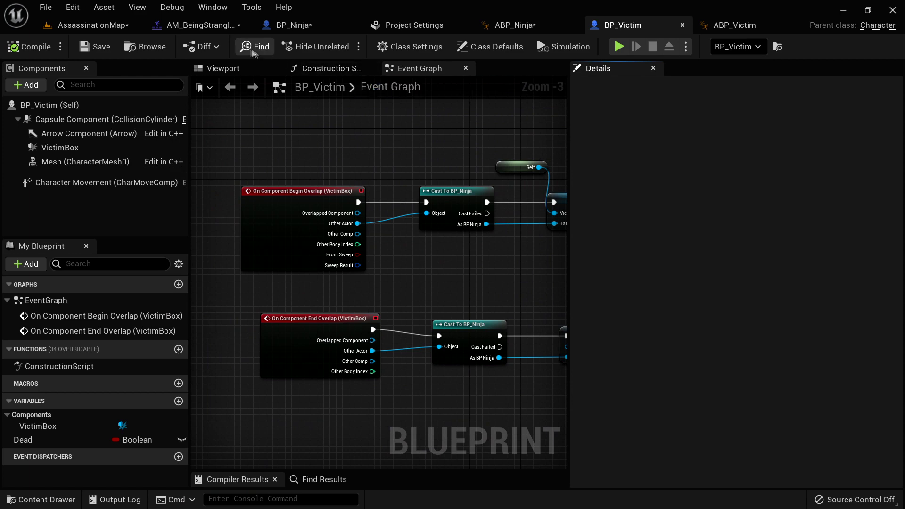
left_click(199, 25)
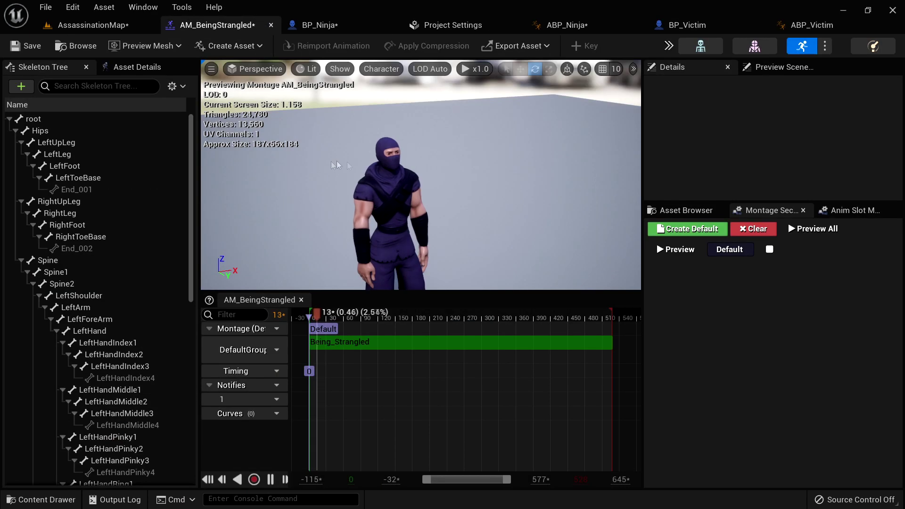
left_click(135, 66)
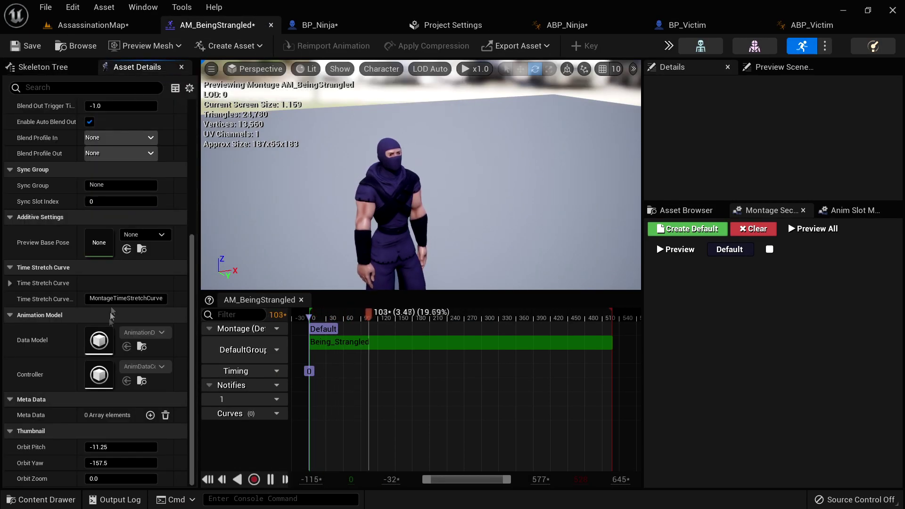
scroll(142, 236, "up", 2)
scroll(94, 212, "up", 3)
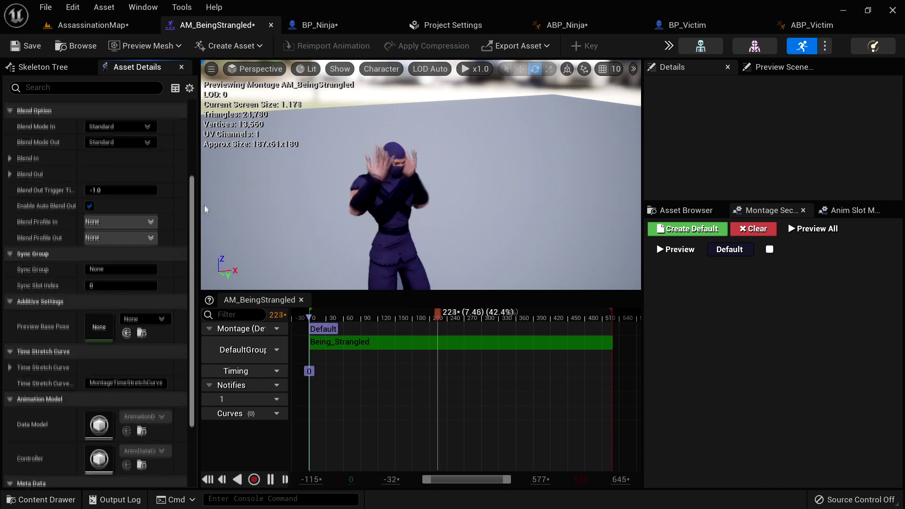
left_click(9, 206)
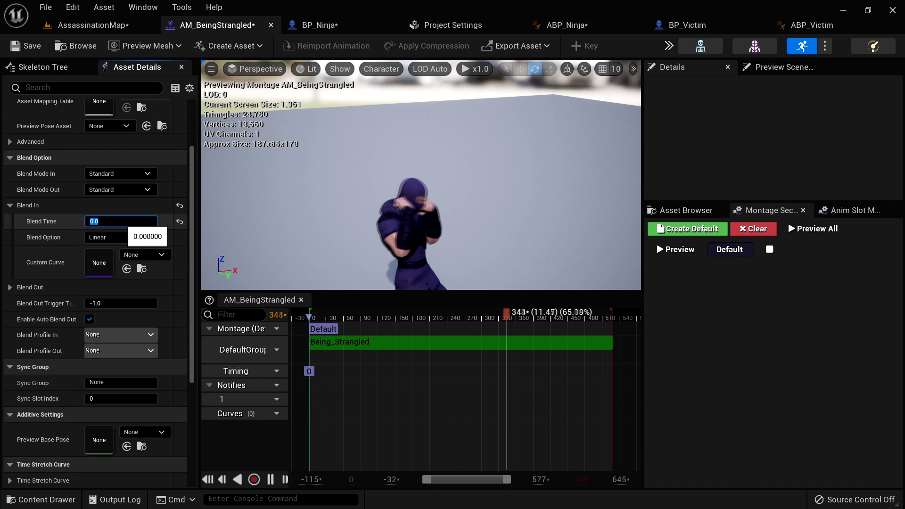
- Play AssassinationMap, walk the ninja up behind the victim and trigger the assassination to test the montage blending, ending the session
left_click(87, 25)
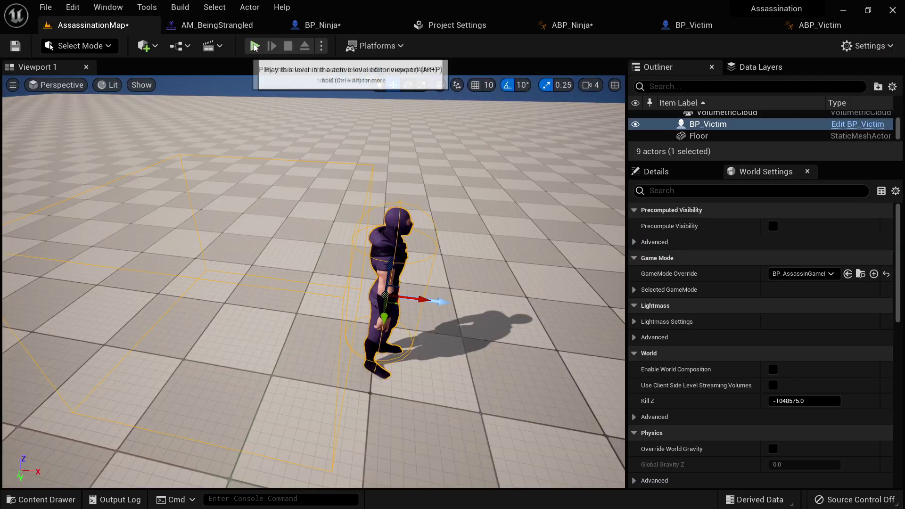
left_click(250, 48)
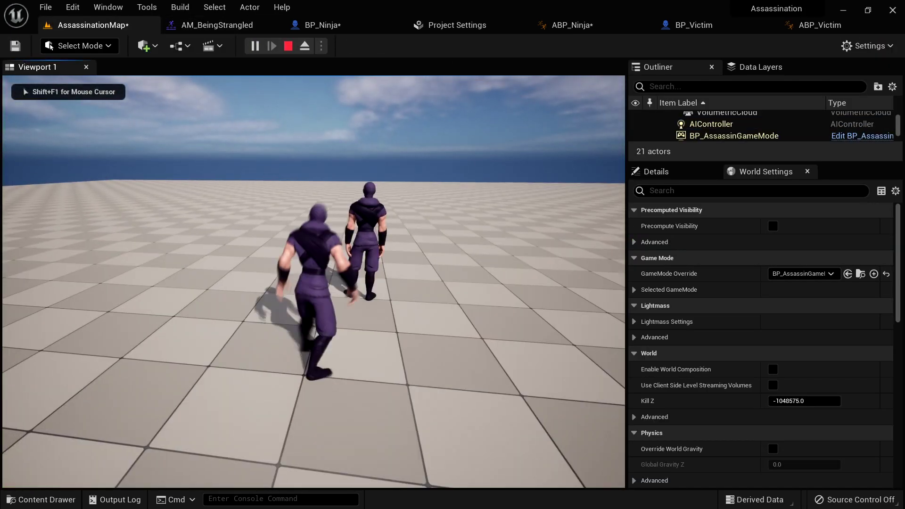
key("e")
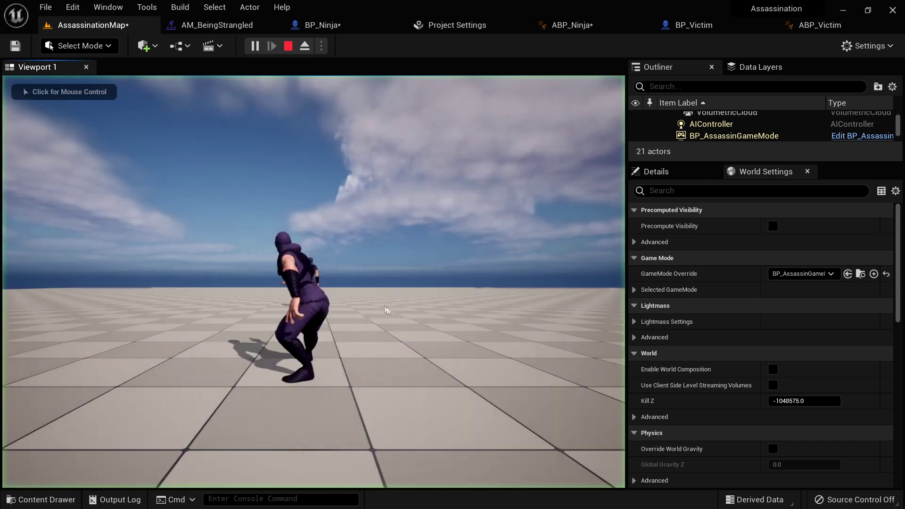
left_click(390, 311)
key("w")
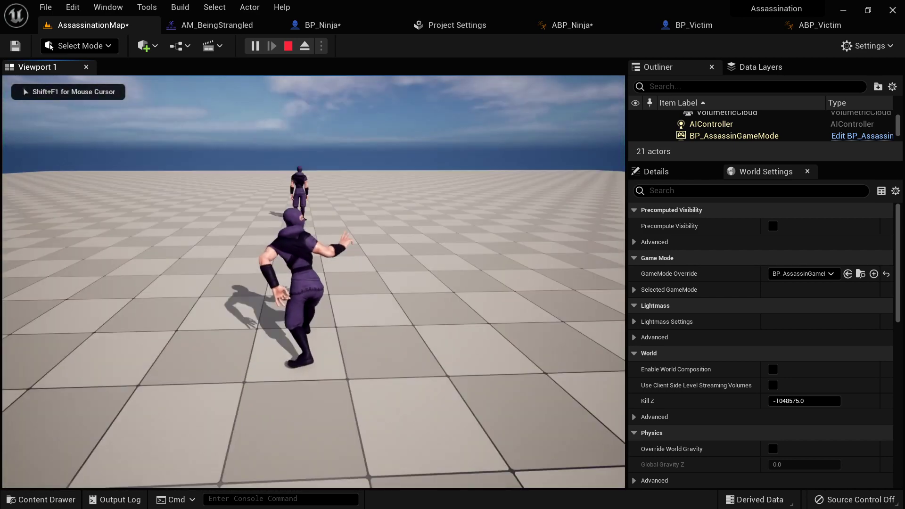
key("w")
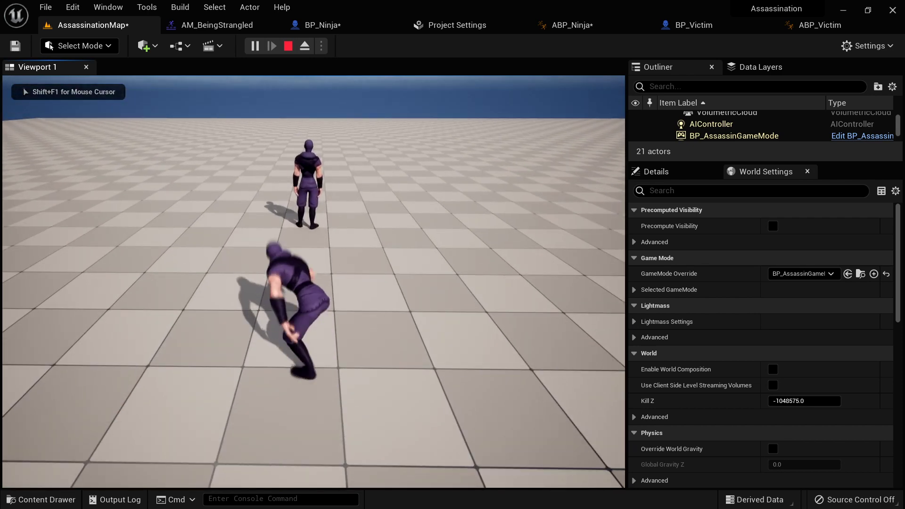
key("w")
key("w")
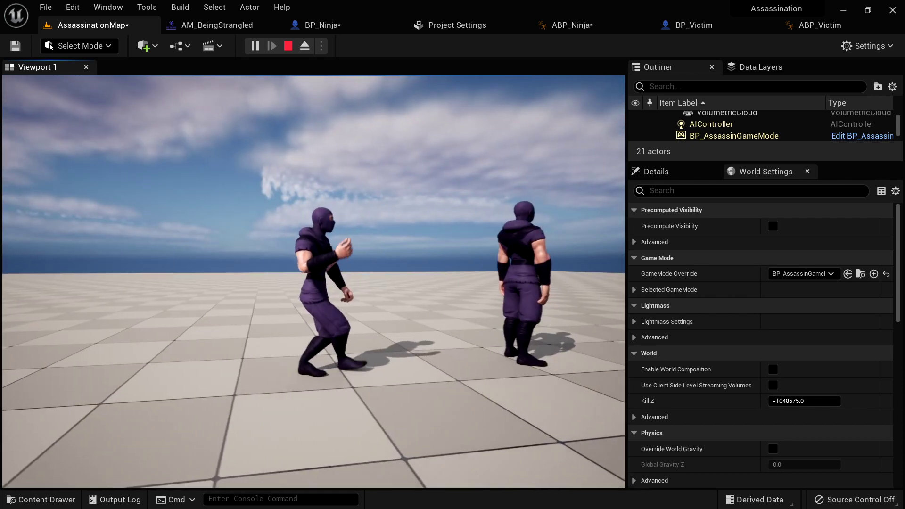
key("d")
key("d")
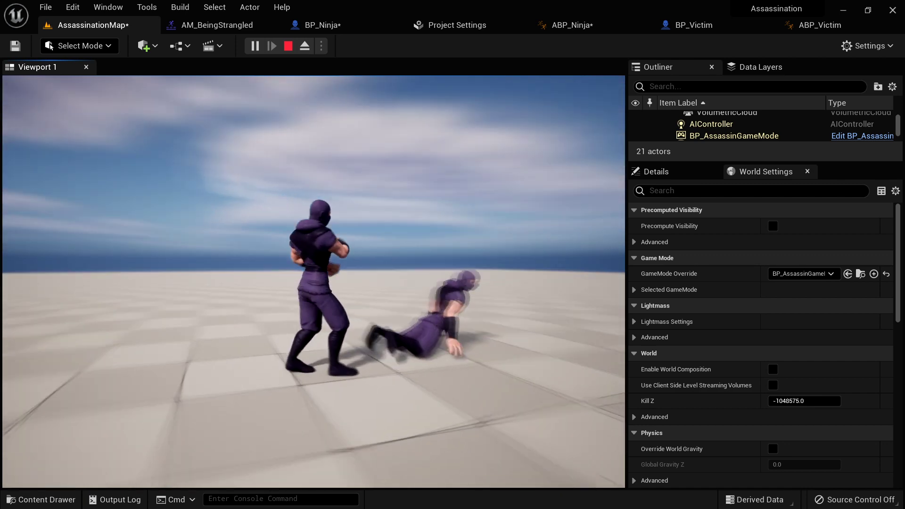
key("Escape")
- Restart play, approach the victim again and trigger another assassination to check how the two characters line up
left_click(255, 45)
key("w")
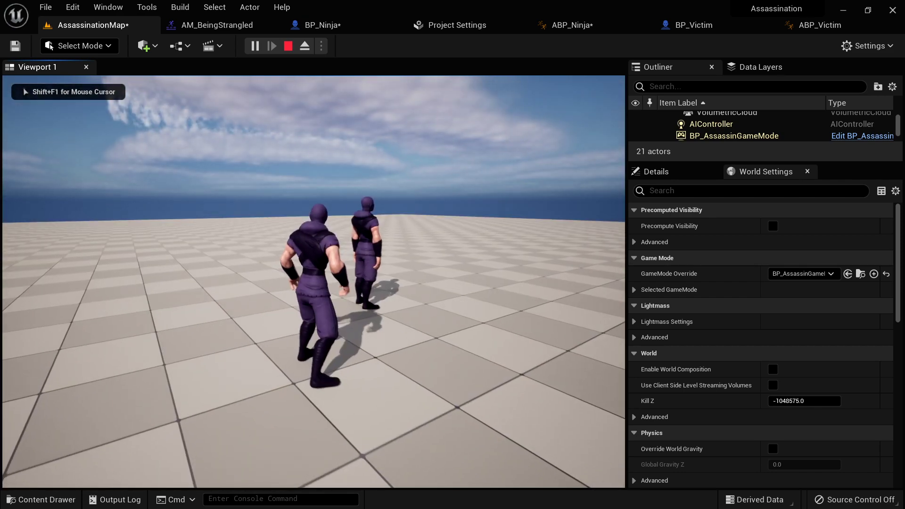
key("w")
key("e")
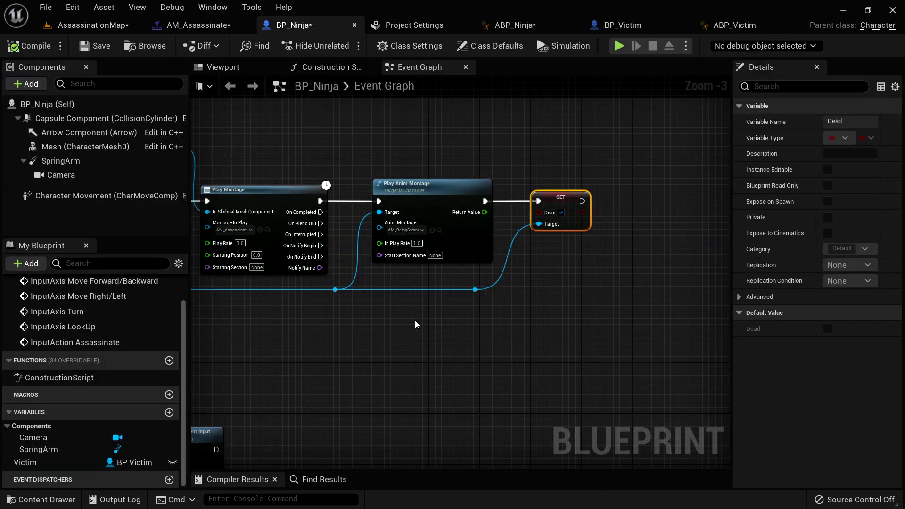
- Review the InputAction Assassinate nodes in BP_Ninja's event graph and search the addable components for "motion warp"
right_click_drag(417, 330, 657, 347)
scroll(354, 317, "down", 2)
right_click_drag(354, 317, 358, 265)
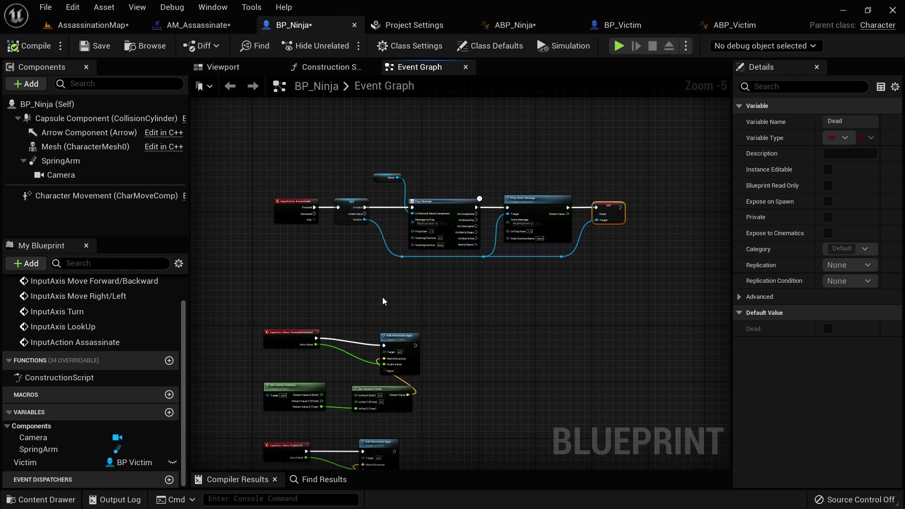
right_click_drag(418, 277, 418, 284)
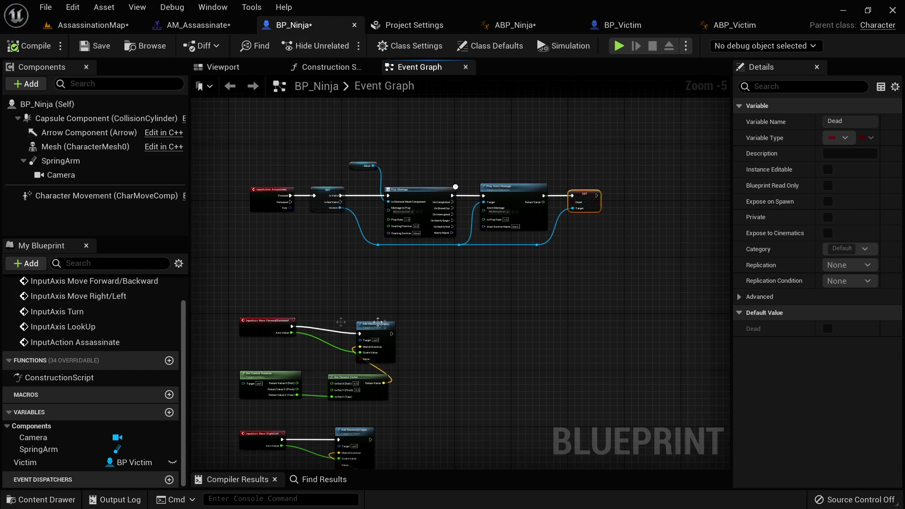
right_click_drag(489, 290, 484, 261)
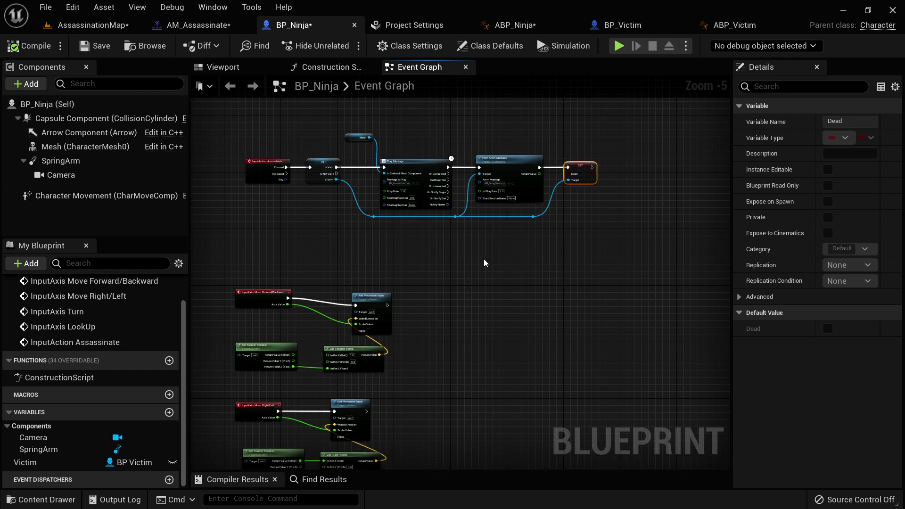
left_click(26, 84)
type("motion warp")
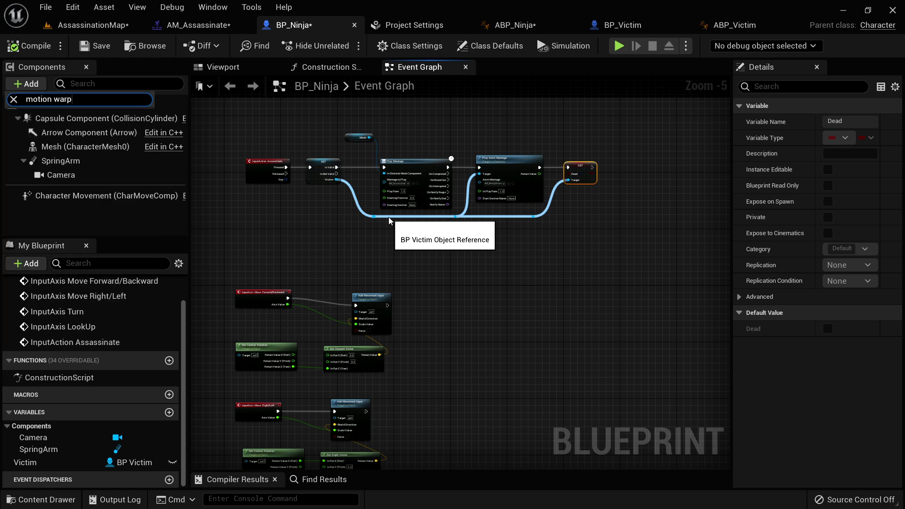
right_click_drag(445, 250, 472, 265)
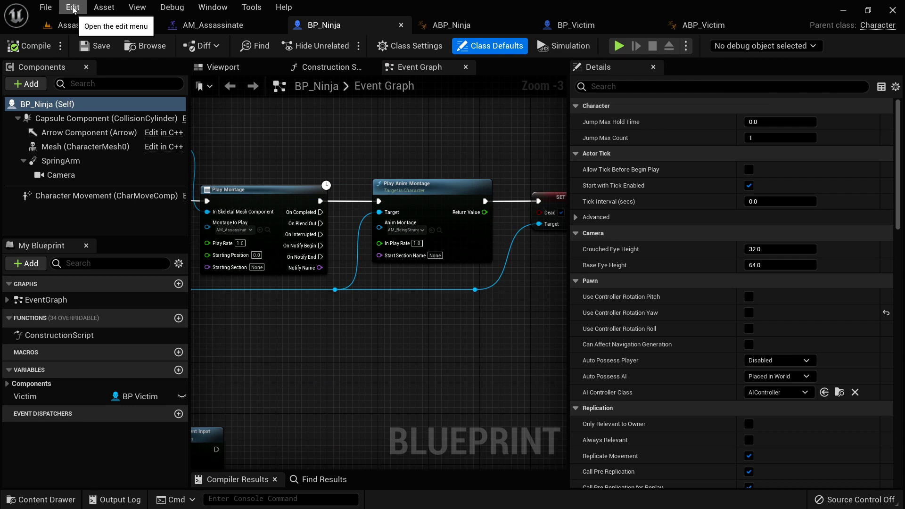
- Enable the experimental Motion Warping plugin and restart the editor
left_click(73, 8)
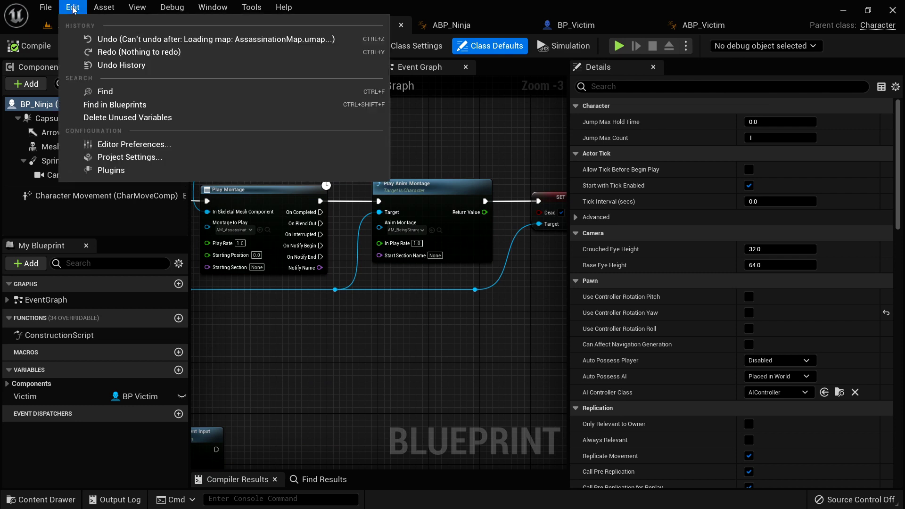
left_click(136, 170)
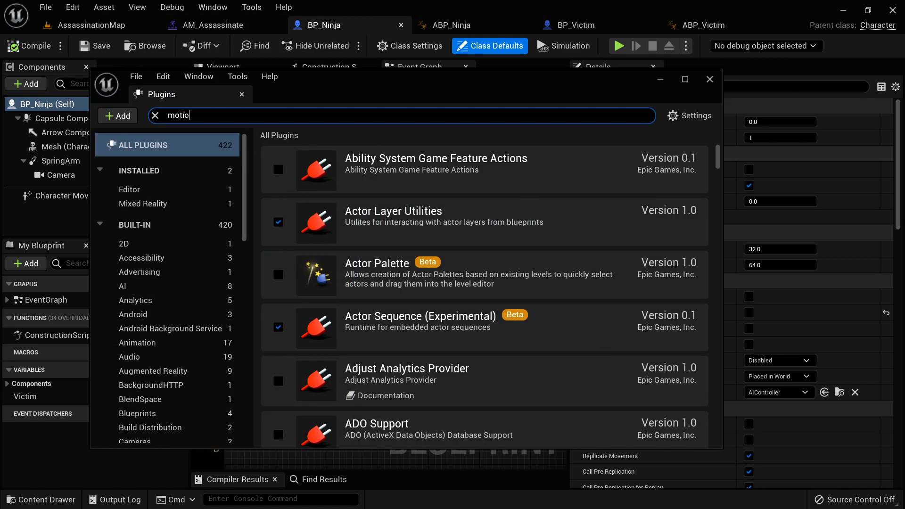
type("motion warping")
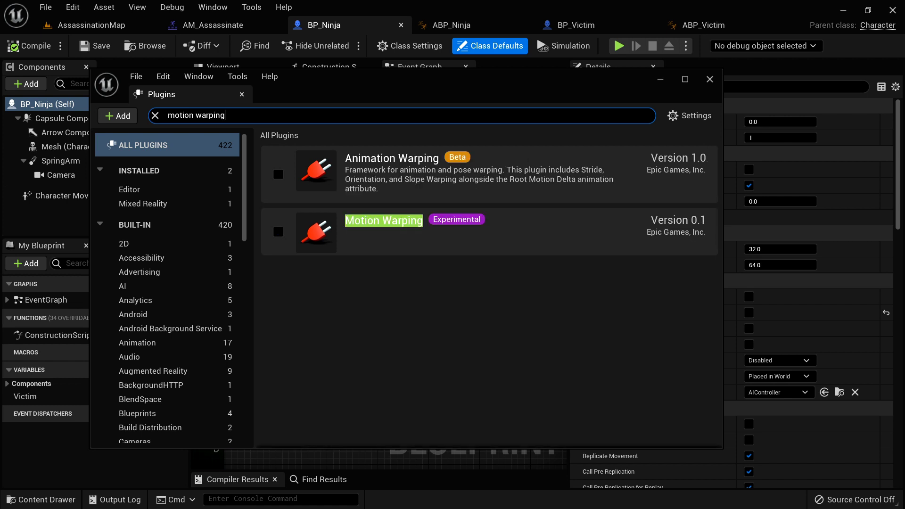
left_click(278, 231)
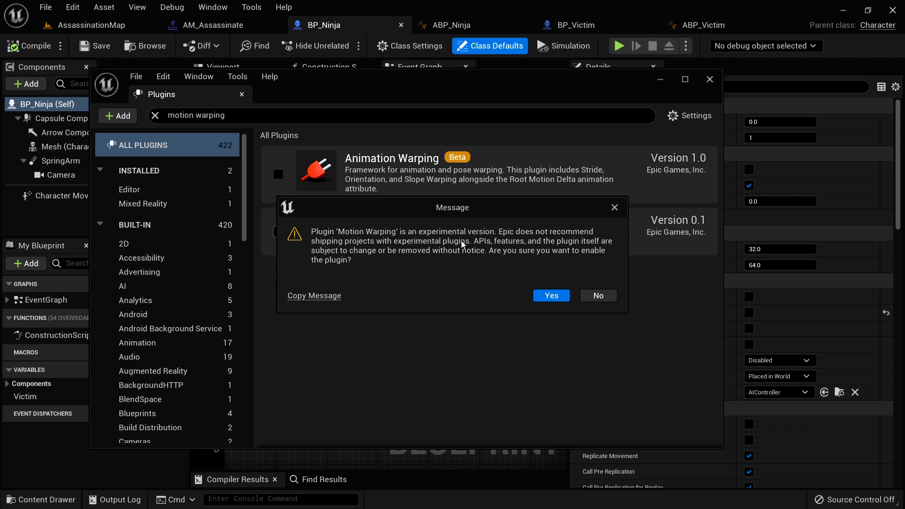
left_click_drag(485, 224, 501, 256)
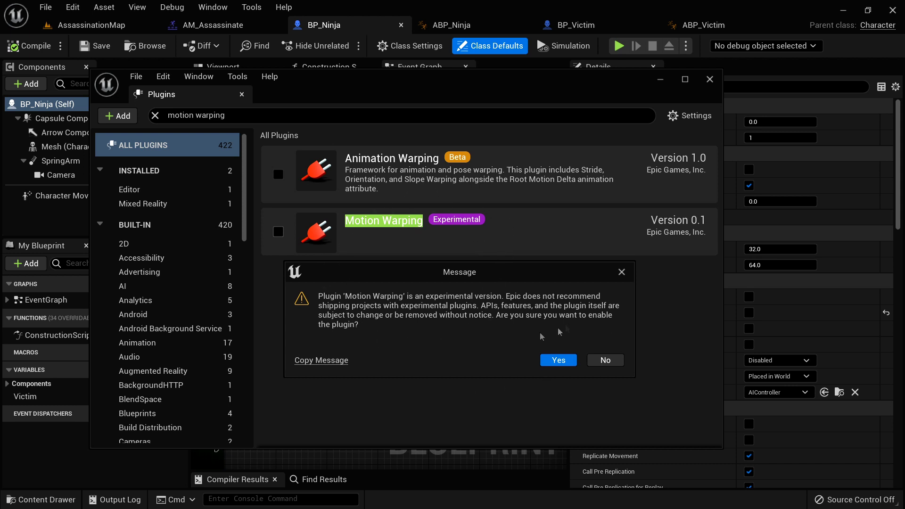
left_click(555, 361)
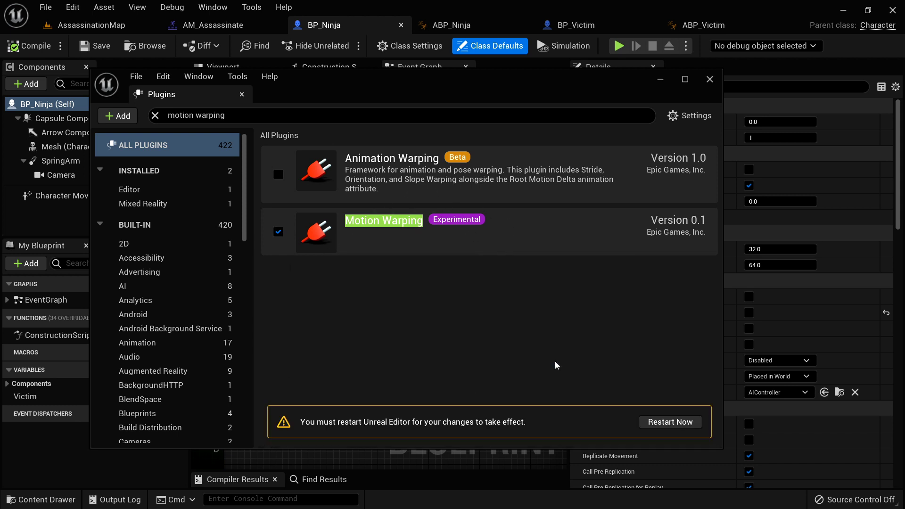
left_click(670, 423)
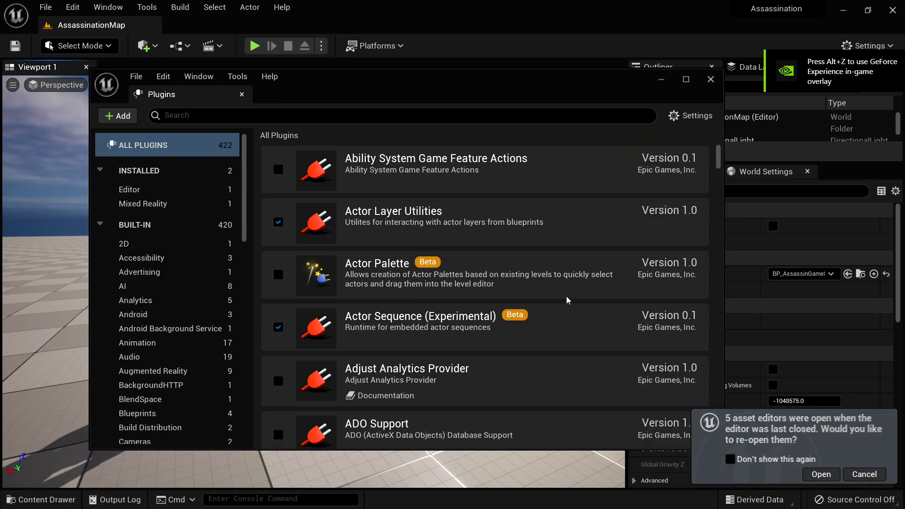
- Close the Plugins window, reopen the previous asset editors and bring up BP_Ninja's InputAction Assassinate nodes in a widened event graph
left_click(711, 81)
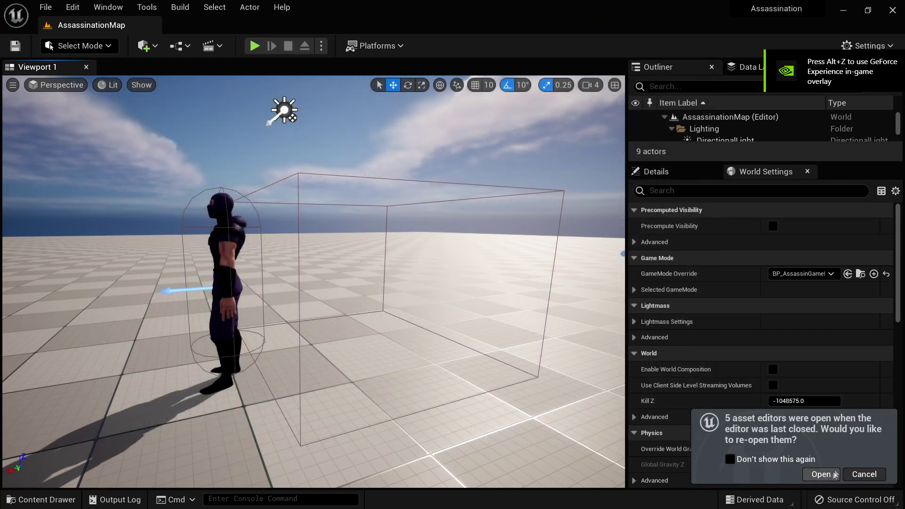
left_click(835, 471)
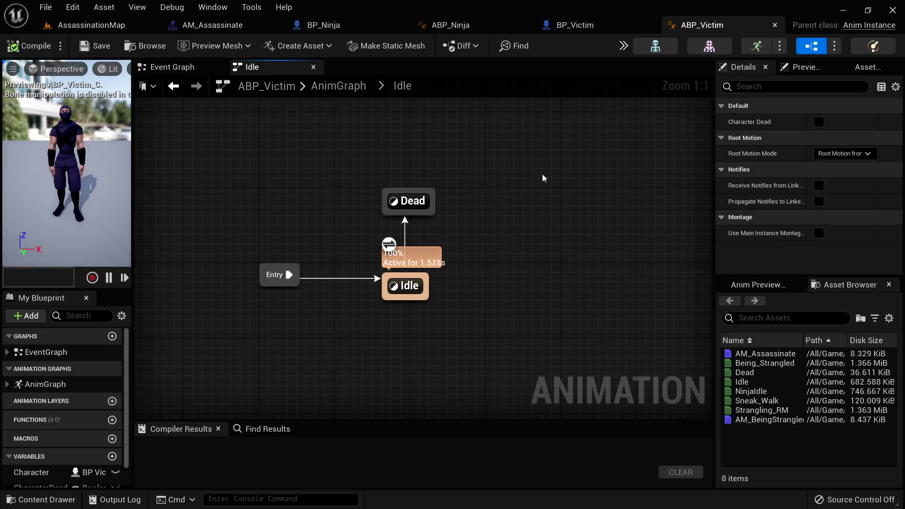
left_click(327, 26)
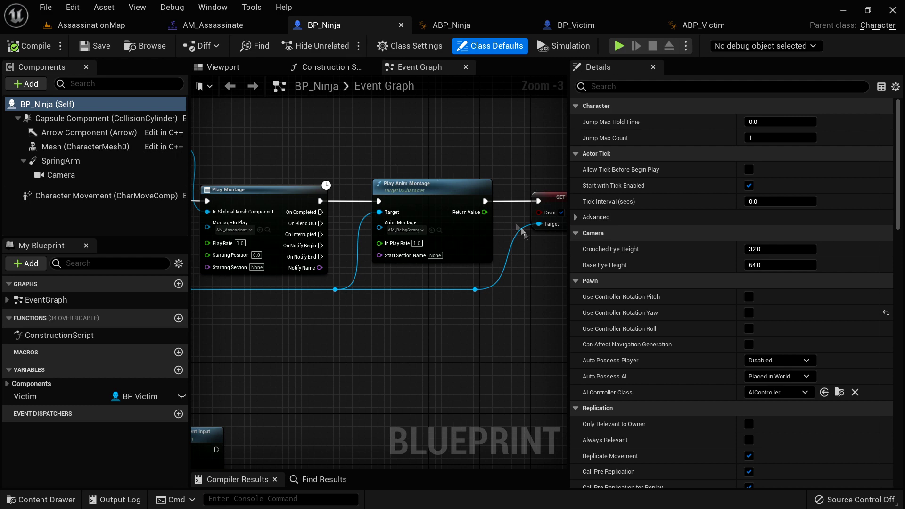
left_click_drag(570, 287, 736, 288)
right_click_drag(475, 357, 521, 356)
right_click_drag(387, 330, 476, 343)
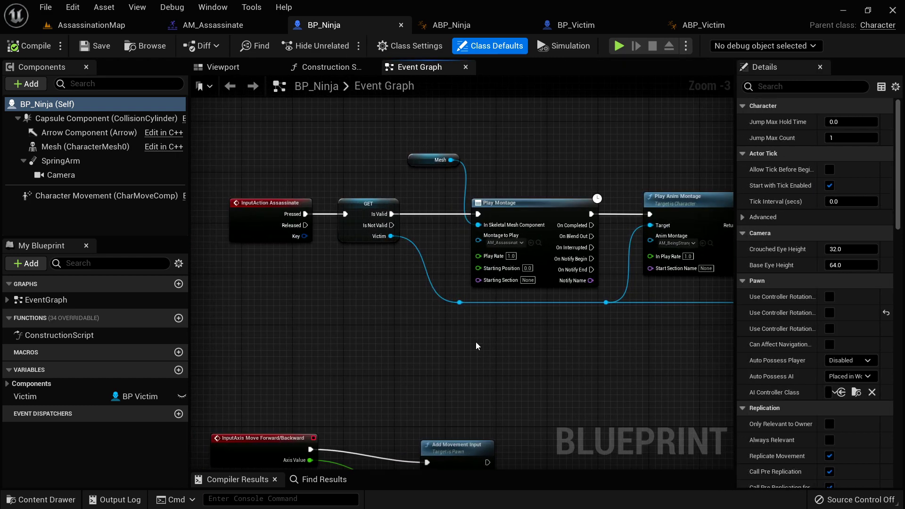
- Add a Motion Warping component to BP_Ninja, keeping the name MotionWarping
left_click(31, 84)
type("motion")
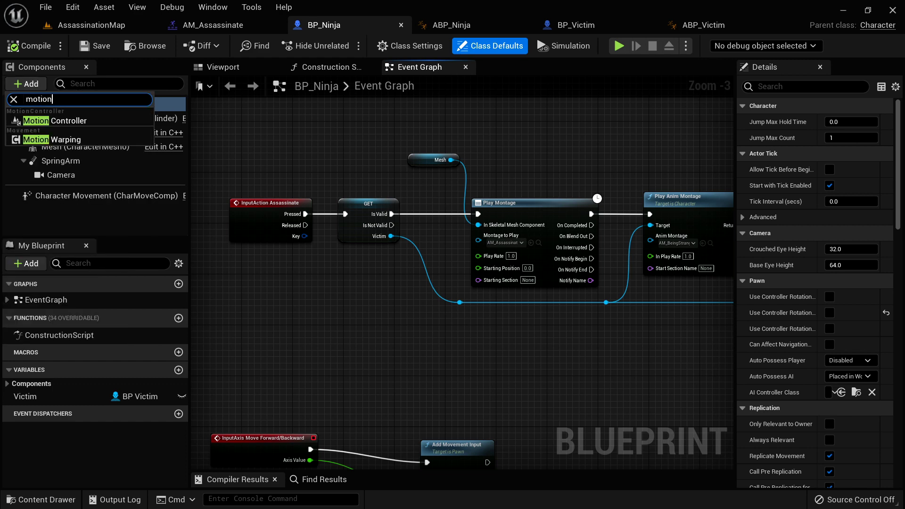
left_click(56, 140)
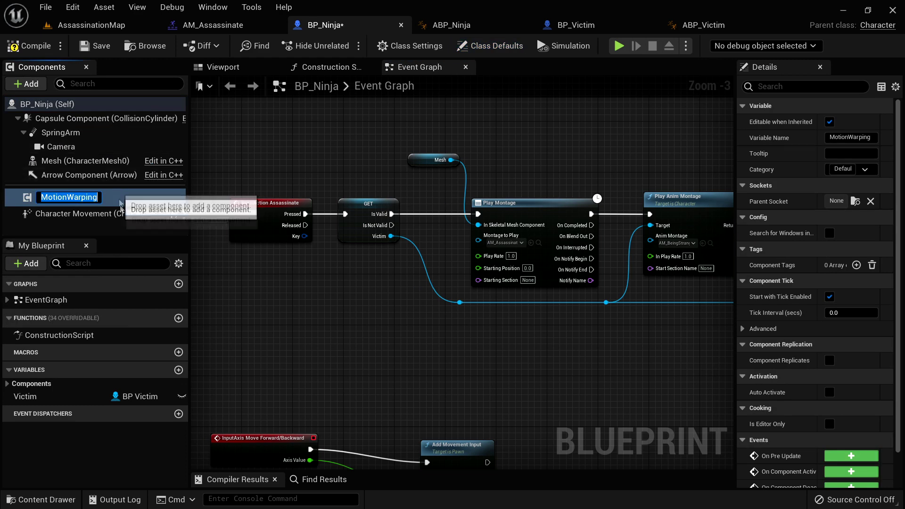
left_click(113, 231)
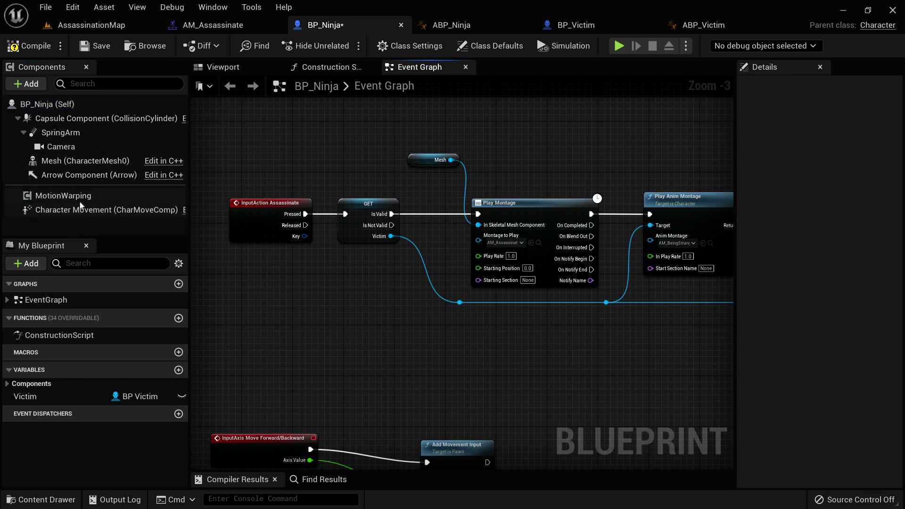
- Select the MotionWarping component and widen the event graph around the assassination nodes
left_click_drag(64, 196, 288, 236)
right_click_drag(466, 330, 451, 319)
left_click_drag(190, 341, 135, 341)
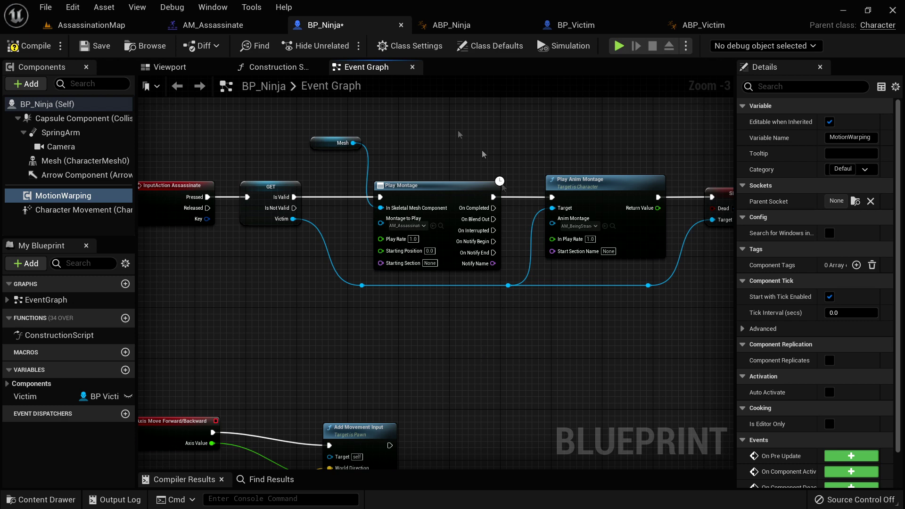
right_click_drag(480, 322, 485, 331)
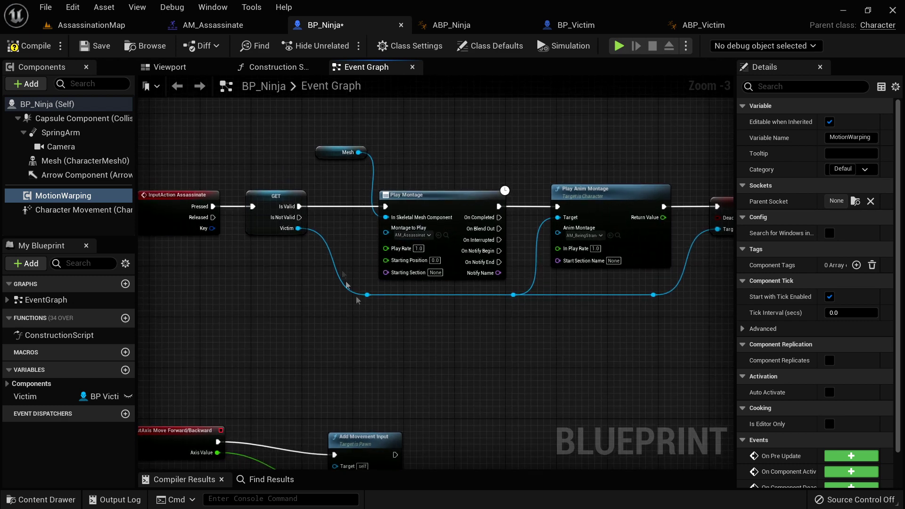
- Add a Motion Warping notify state on notify track 1 of AM_Assassinate at frame 78
scroll(449, 316, "up", 3)
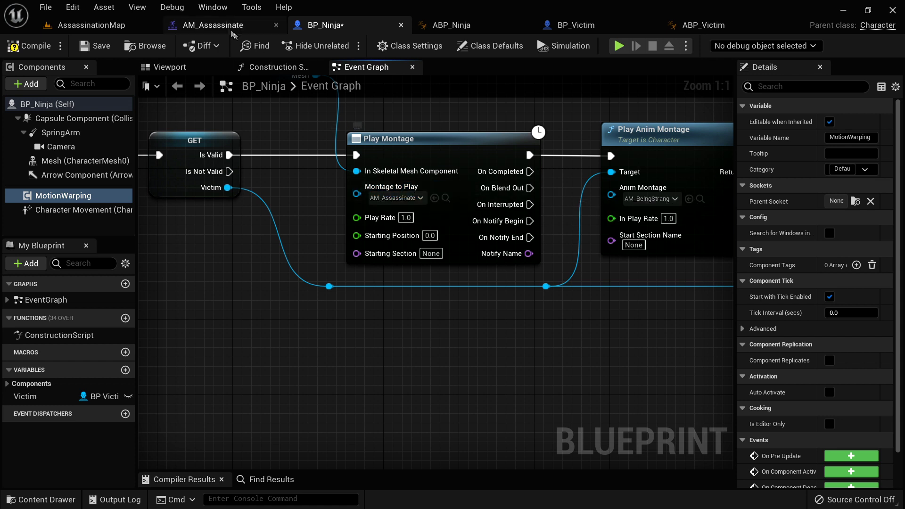
left_click(205, 27)
left_click_drag(559, 315, 342, 318)
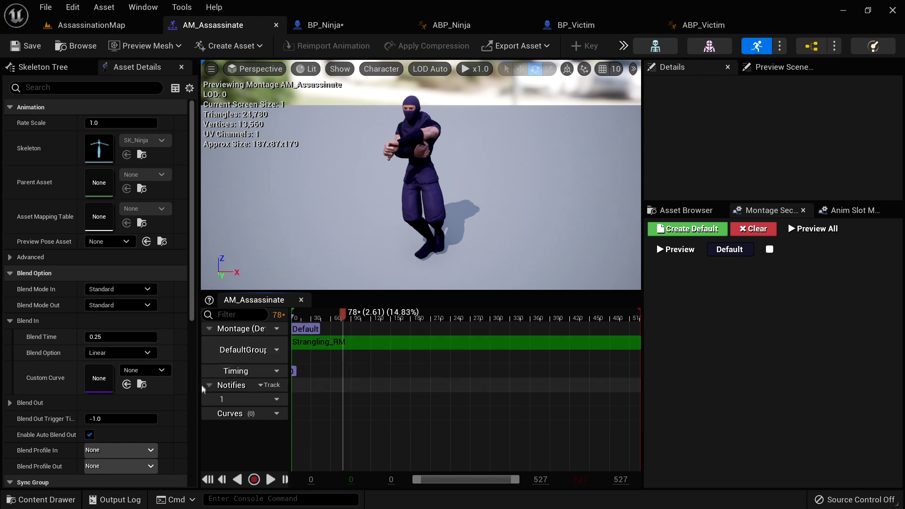
right_click(344, 404)
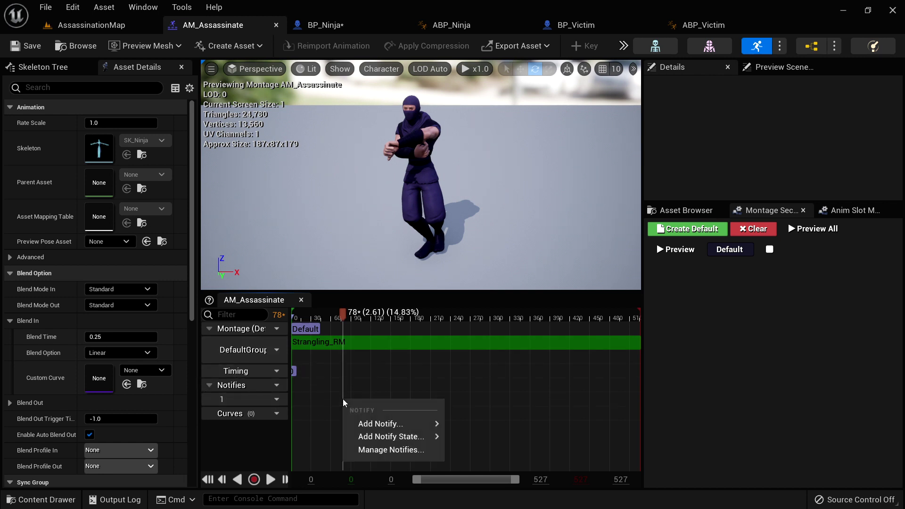
mouse_move(403, 436)
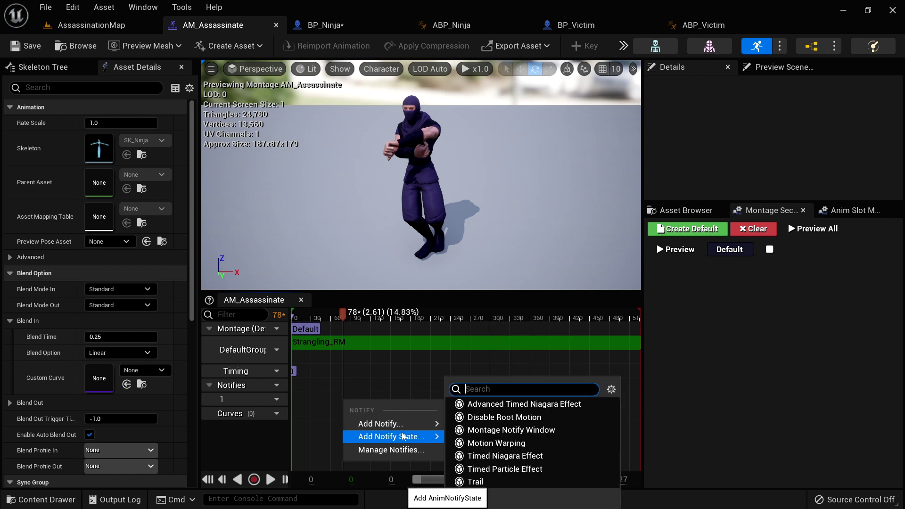
left_click(505, 430)
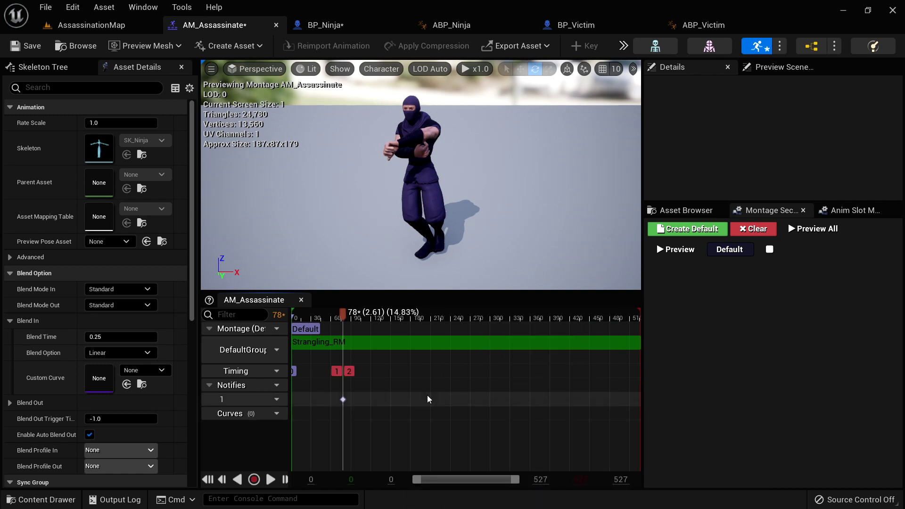
- Stretch the Motion Warping notify state in AM_Assassinate so that it ends at about frame 205
scroll(358, 403, "up", 6)
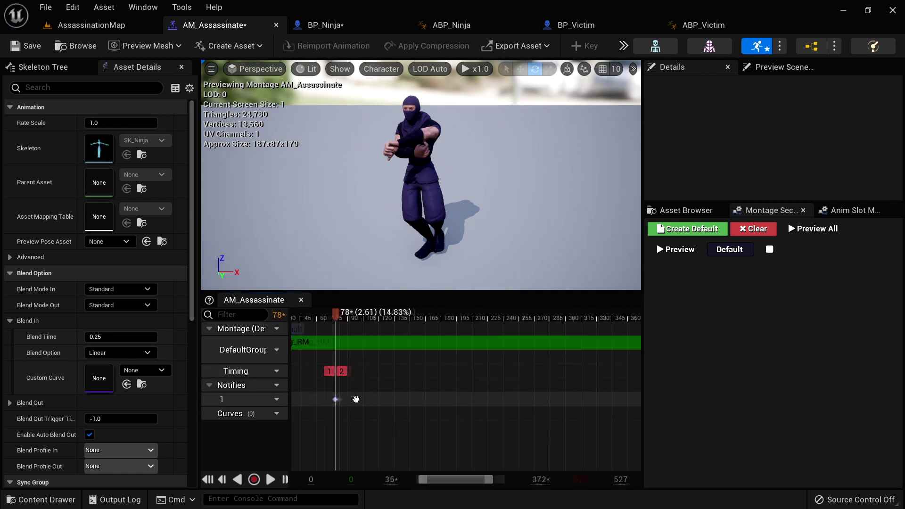
scroll(364, 398, "up", 4)
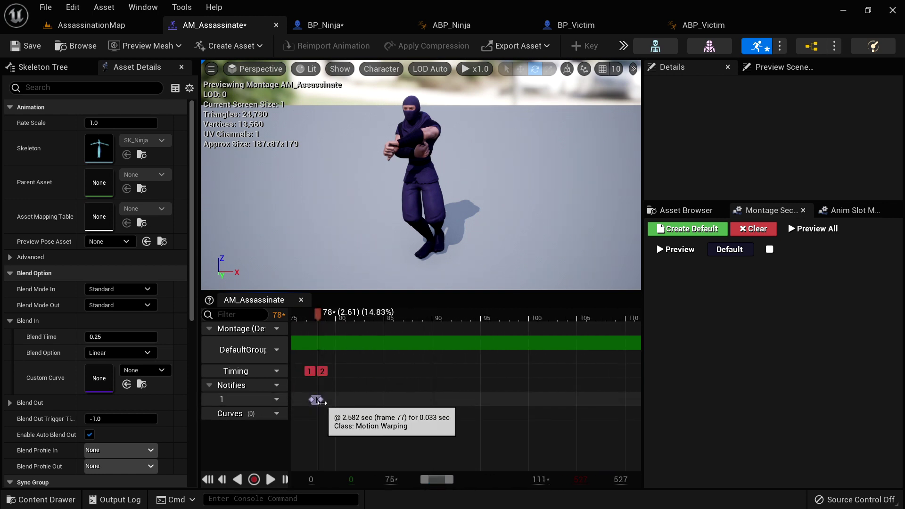
left_click_drag(319, 400, 502, 400)
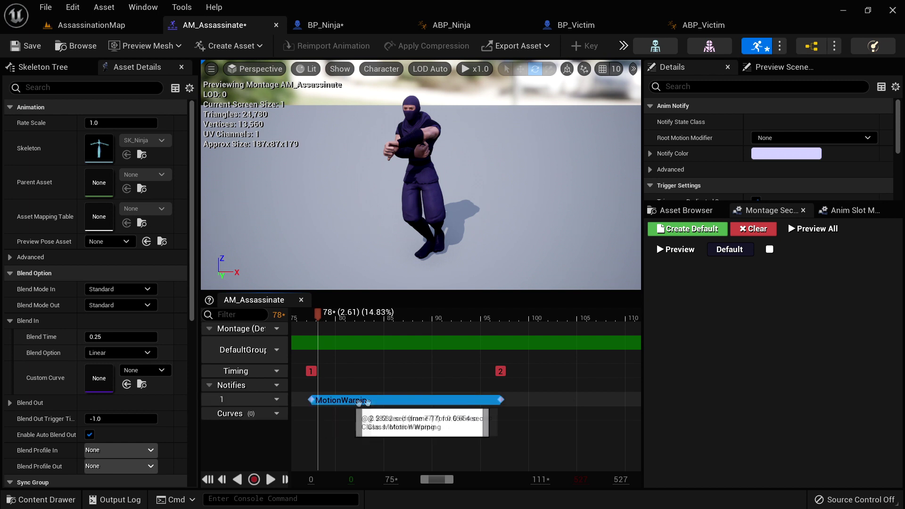
scroll(549, 401, "down", 4)
scroll(549, 402, "down", 3)
left_click_drag(422, 480, 435, 480)
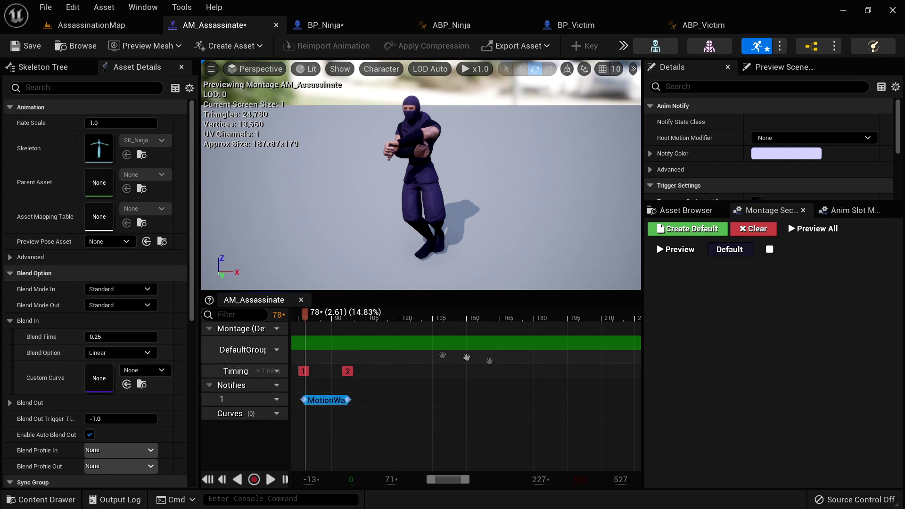
scroll(476, 438, "down", 5)
left_click_drag(489, 479, 504, 480)
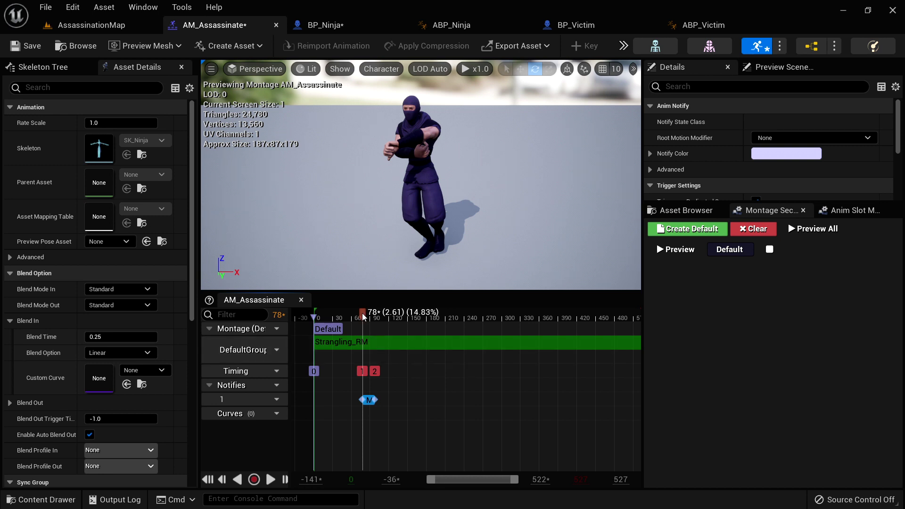
left_click_drag(365, 317, 394, 319)
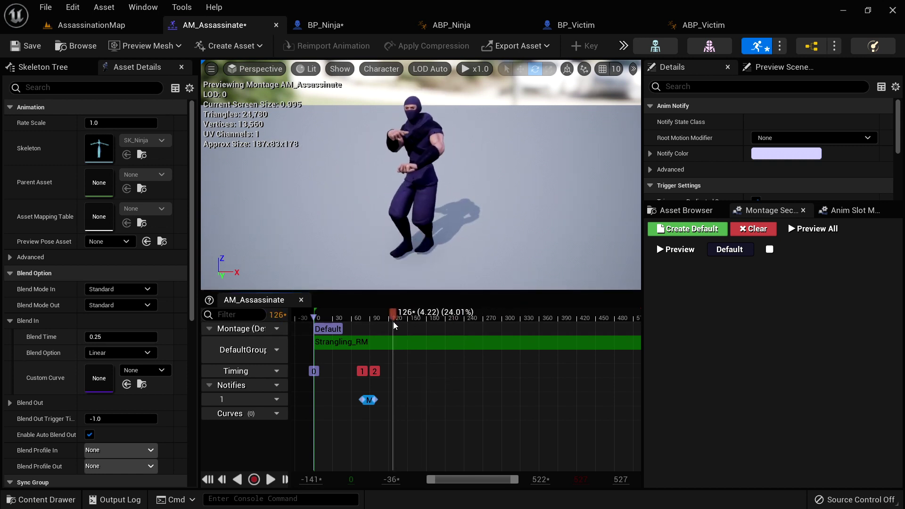
left_click_drag(378, 398, 381, 400)
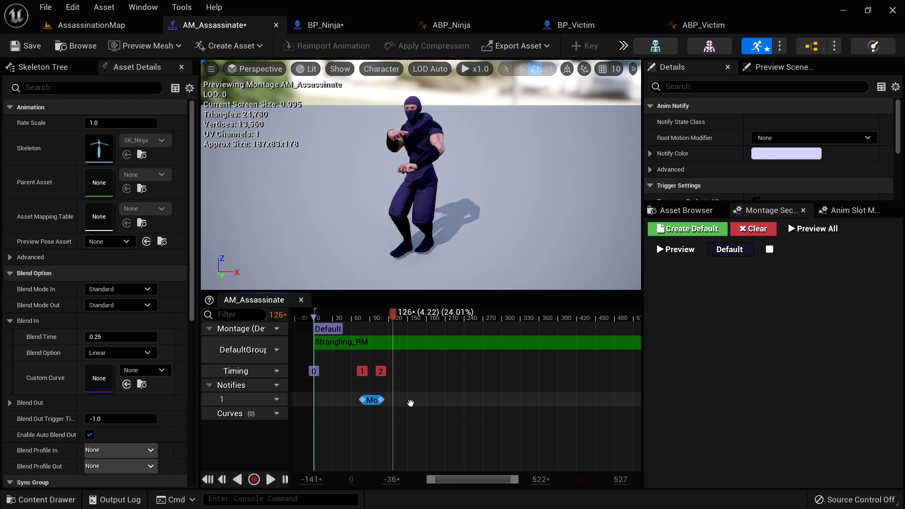
left_click_drag(384, 400, 443, 400)
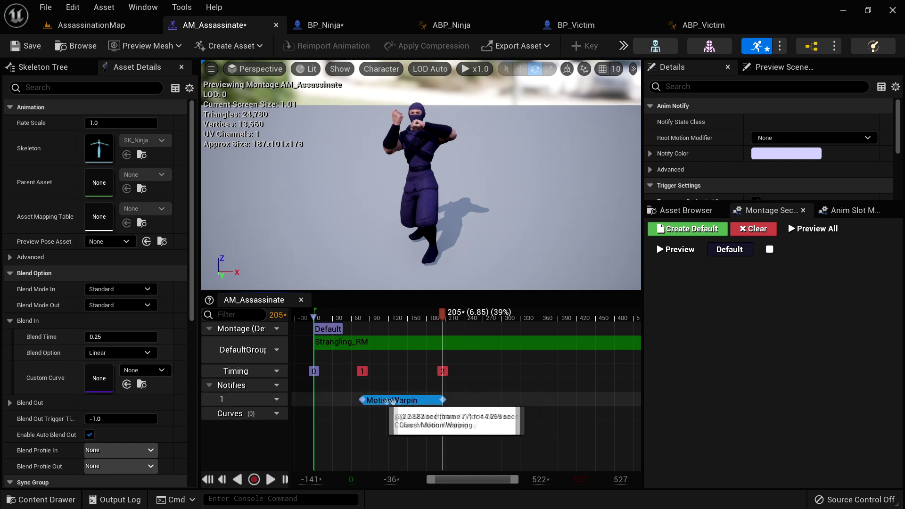
mouse_move(442, 317)
left_mouse_down()
mouse_move(359, 322)
mouse_move(444, 328)
left_mouse_up()
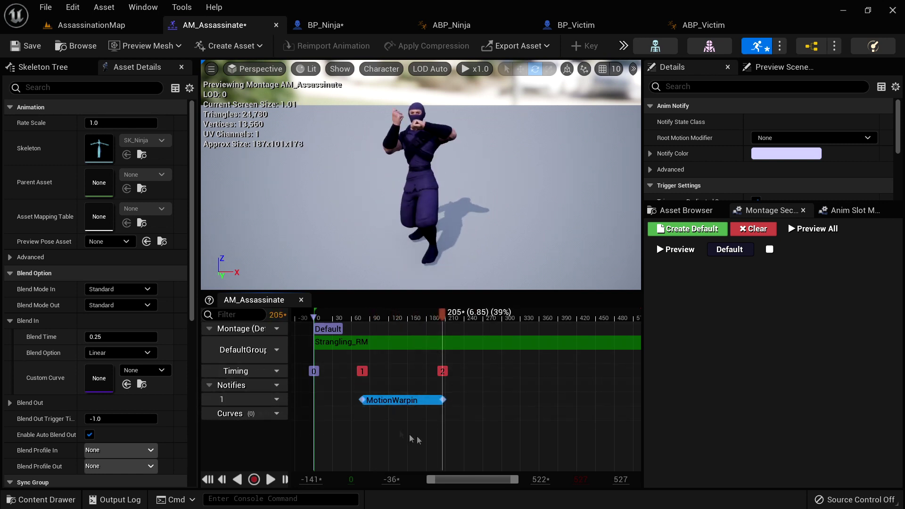
- Enlarge the notify's details area and set its Root Motion Modifier to Skew Warp
left_click_drag(778, 204, 789, 401)
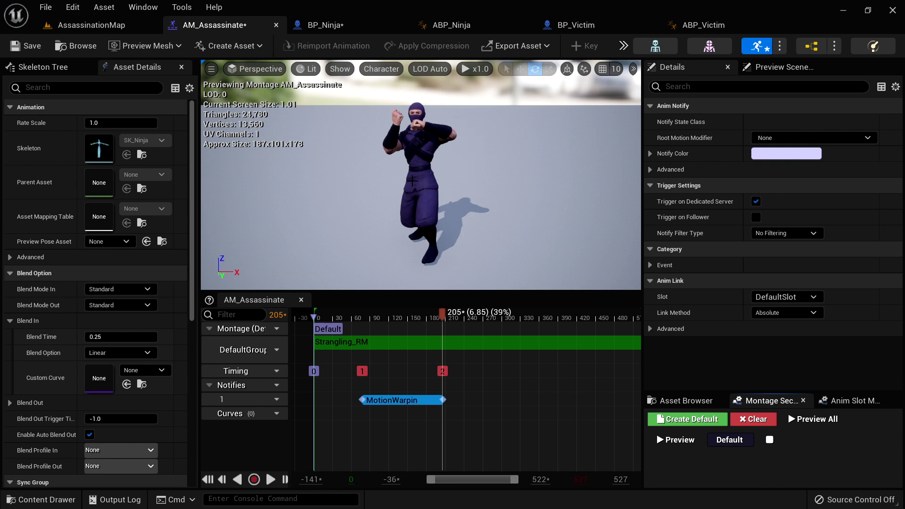
left_click(807, 139)
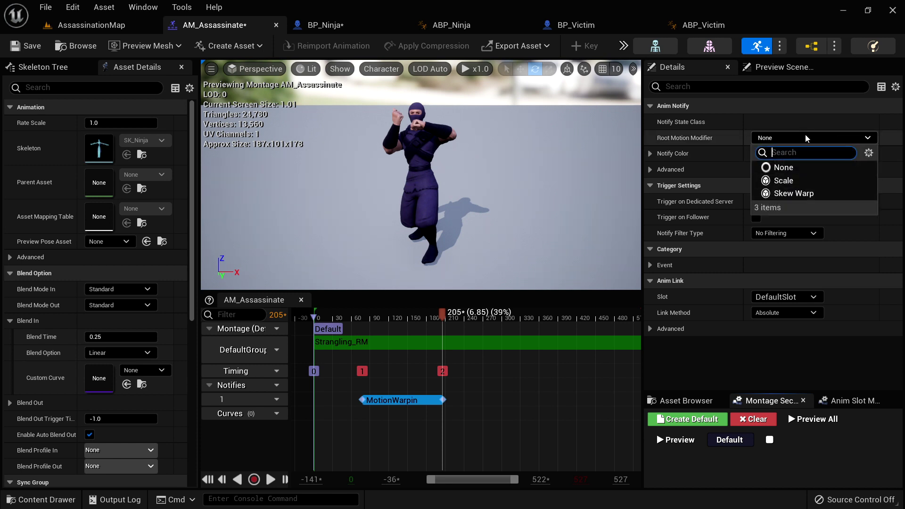
left_click(794, 194)
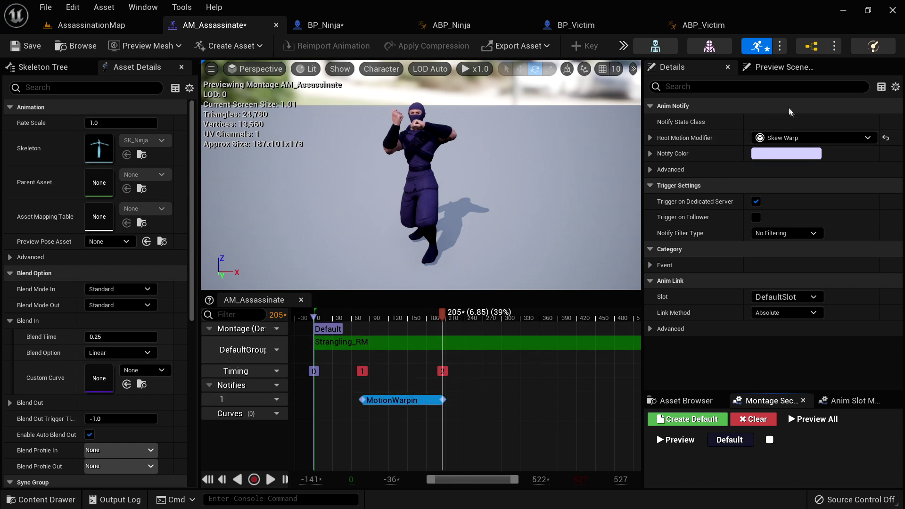
left_click(798, 137)
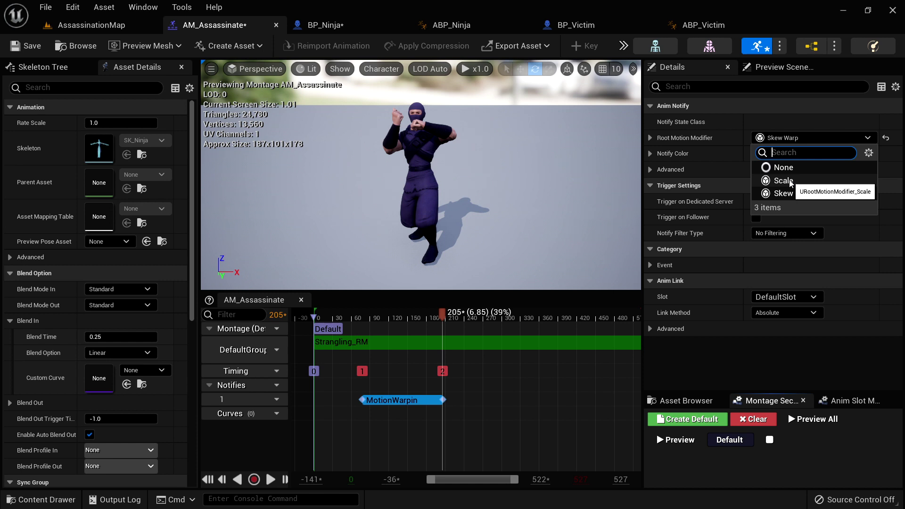
left_click(784, 193)
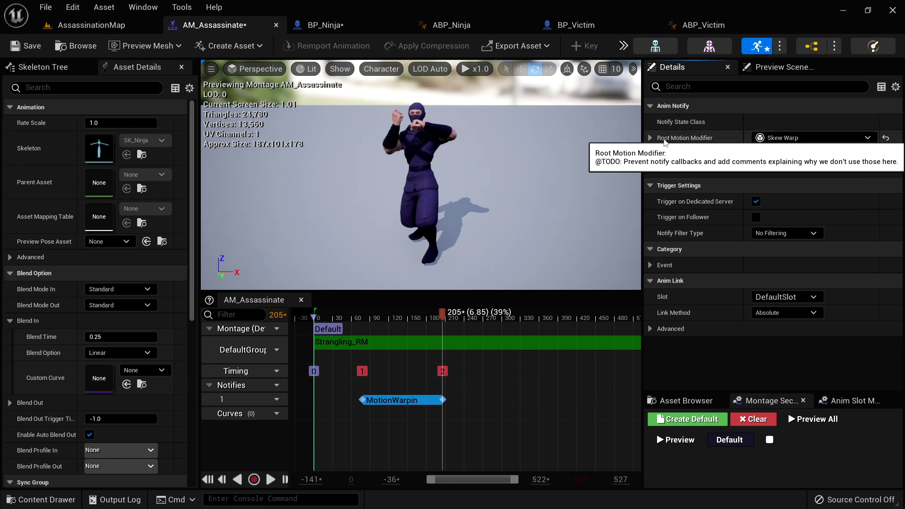
- Expand the Skew Warp modifier's settings and set the Warp Target Name to Victim
left_click(651, 138)
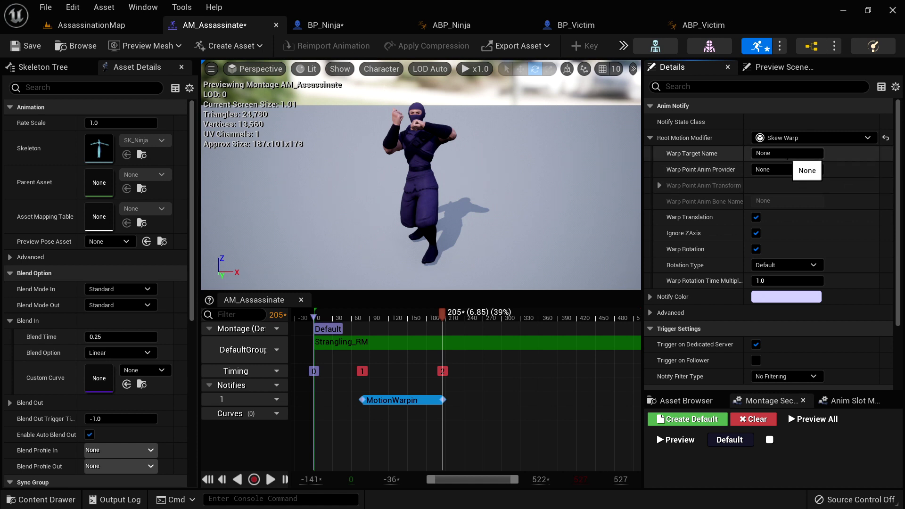
left_click(787, 156)
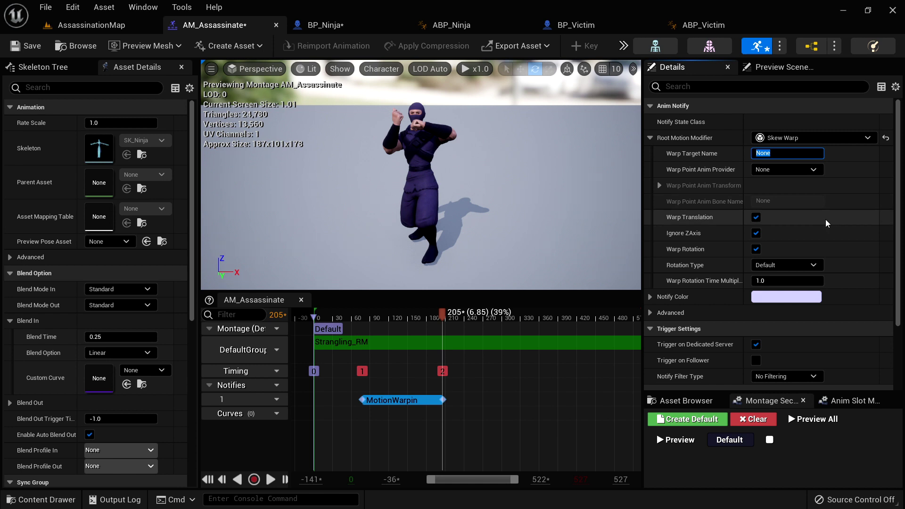
type("Victim")
key("Return")
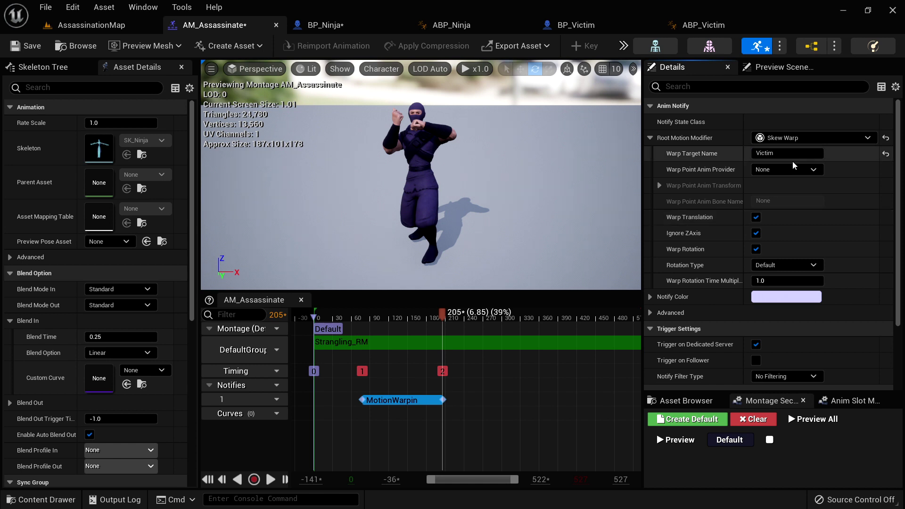
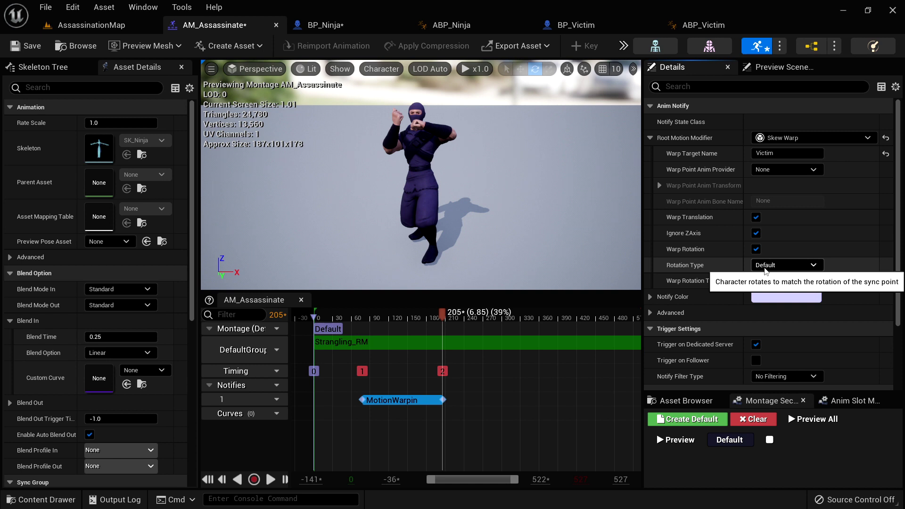
- Examine the Rotation Type options of the Skew Warp modifier, keeping Default
left_click(766, 270)
left_click(800, 267)
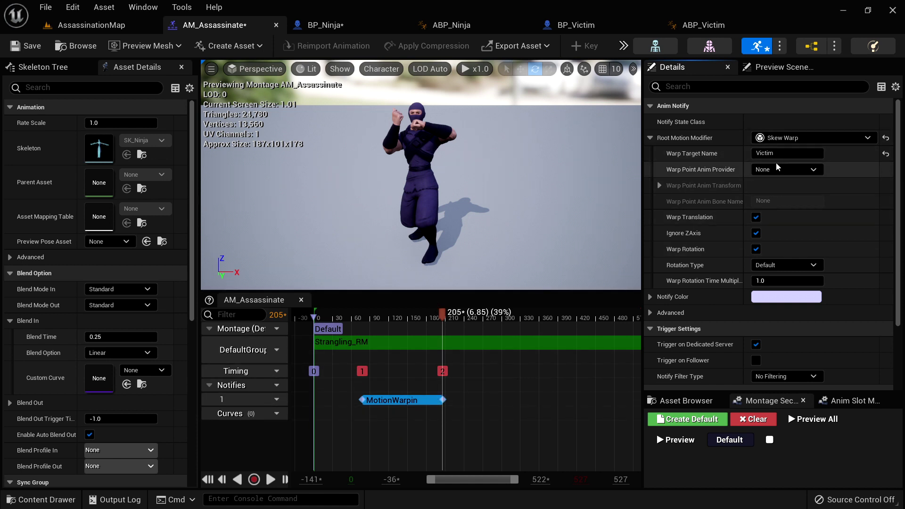
left_click(785, 265)
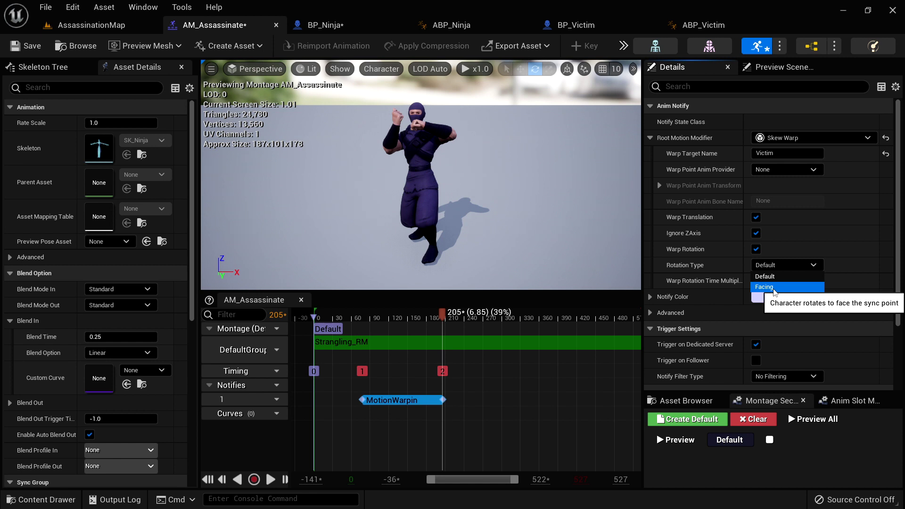
left_click(815, 266)
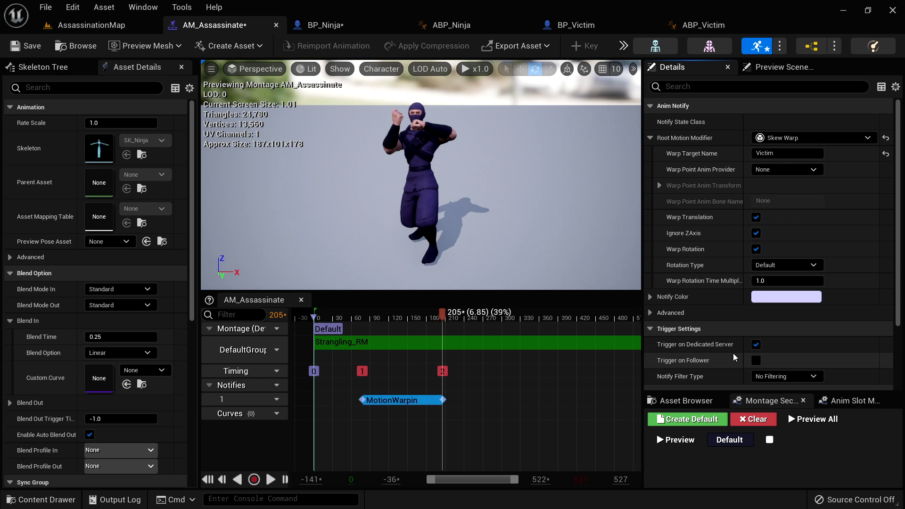
- Inspect the victim's facing arrow and VictimBox from the side in BP_Victim's viewport, widening the central area
left_click(575, 24)
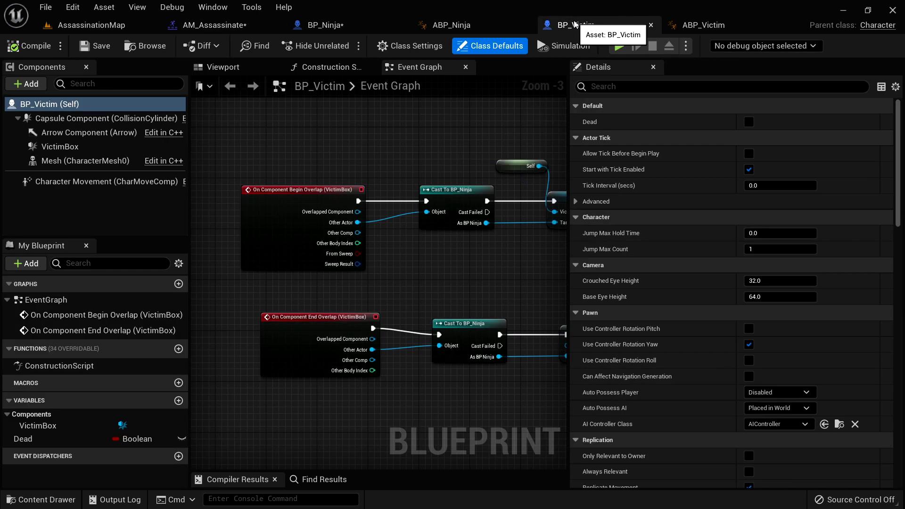
left_click_drag(570, 259, 726, 236)
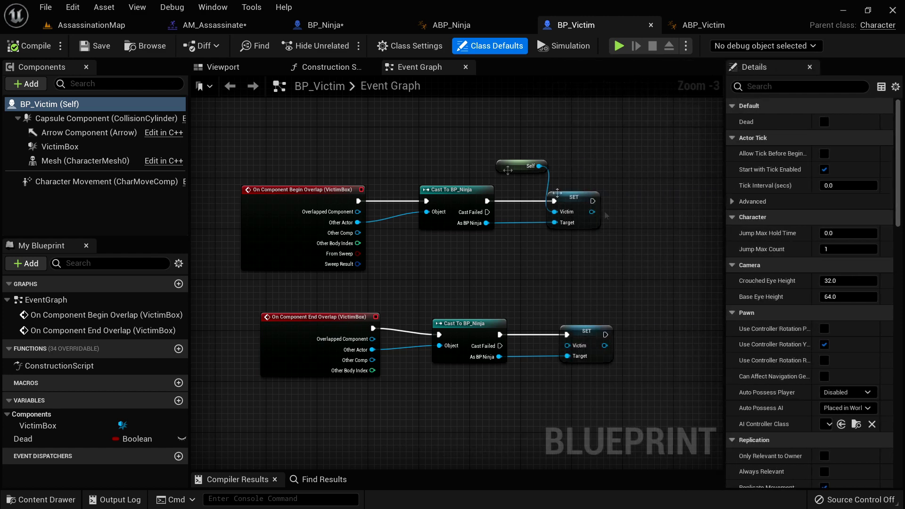
left_click(227, 67)
left_click_drag(520, 299, 557, 345)
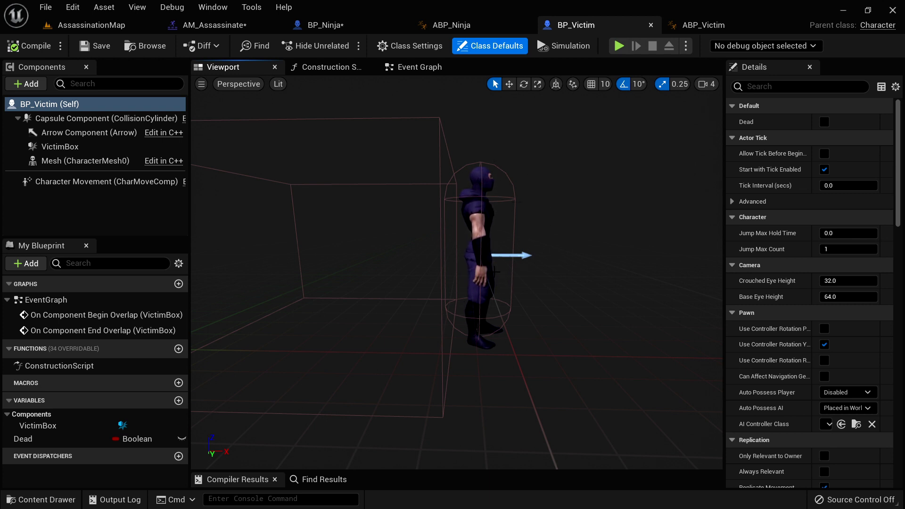
- In BP_Ninja's event graph, add a Get Actor Transform node fed by the Victim reference, beyond the Set Dead node
left_click(329, 26)
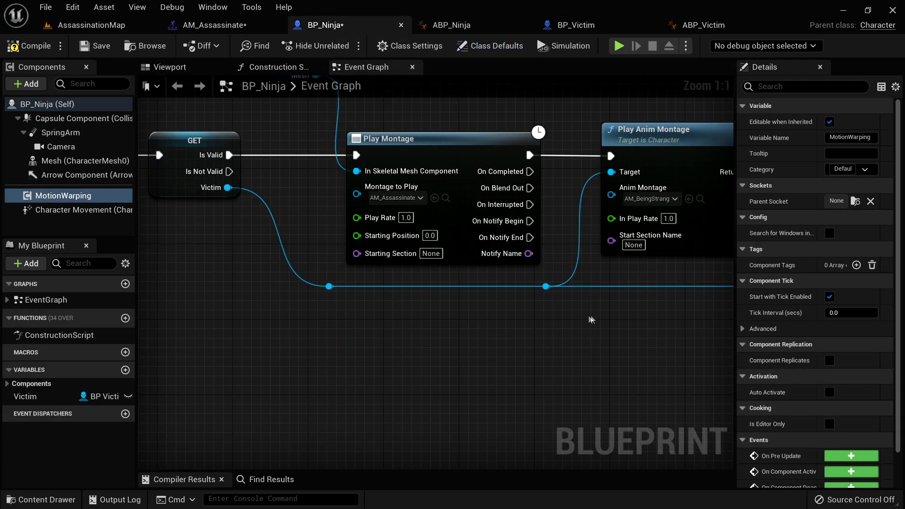
scroll(360, 313, "down", 4)
scroll(363, 302, "up", 2)
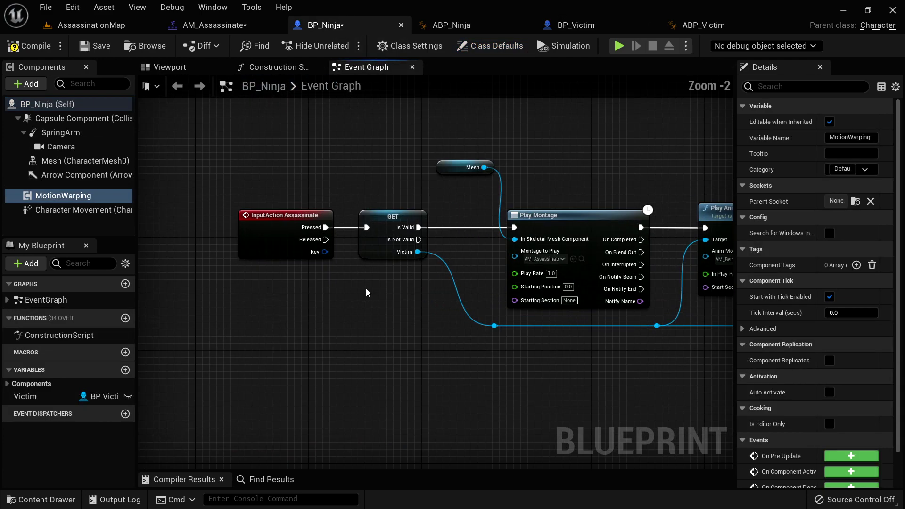
right_click_drag(569, 350, 361, 355)
right_click_drag(712, 324, 510, 346)
right_click_drag(585, 326, 531, 339)
right_click_drag(476, 360, 671, 323)
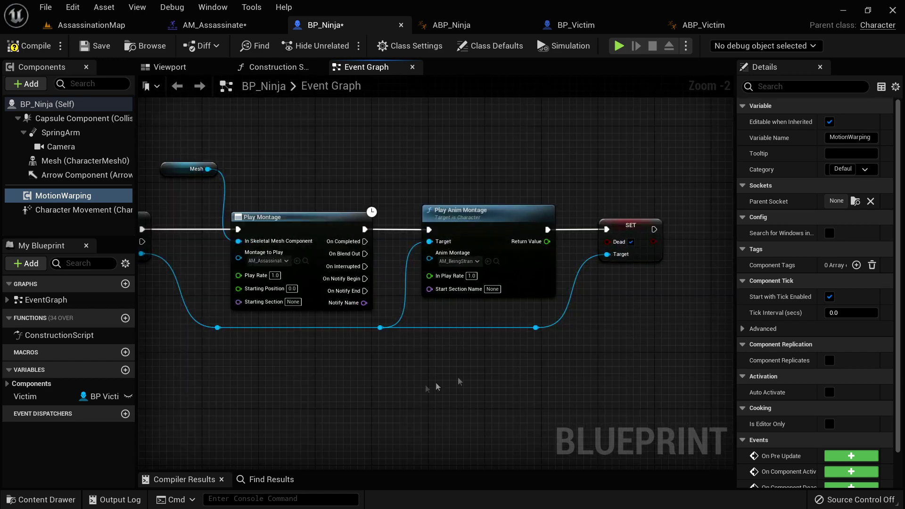
right_click_drag(415, 383, 501, 381)
mouse_move(594, 358)
right_mouse_down()
mouse_move(598, 348)
mouse_move(409, 354)
right_mouse_up()
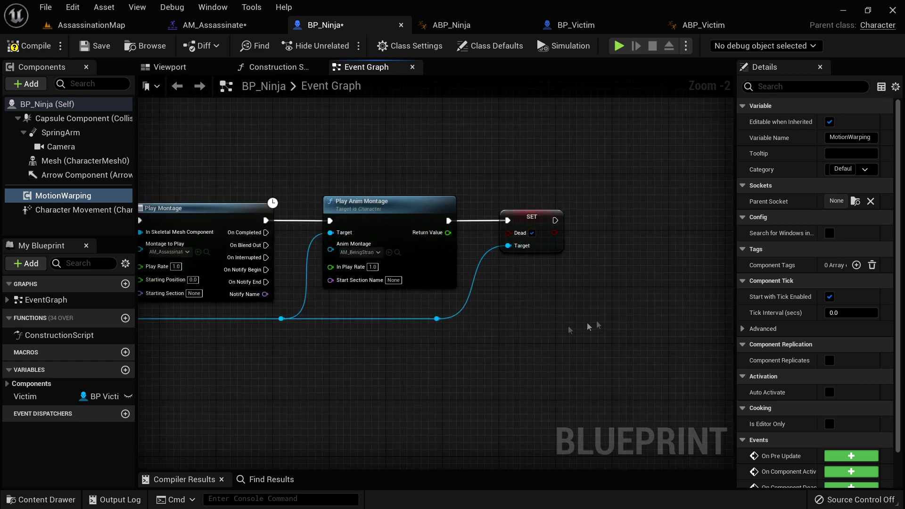
right_click_drag(593, 326, 524, 324)
left_click_drag(368, 319, 531, 329)
type("get actor transform")
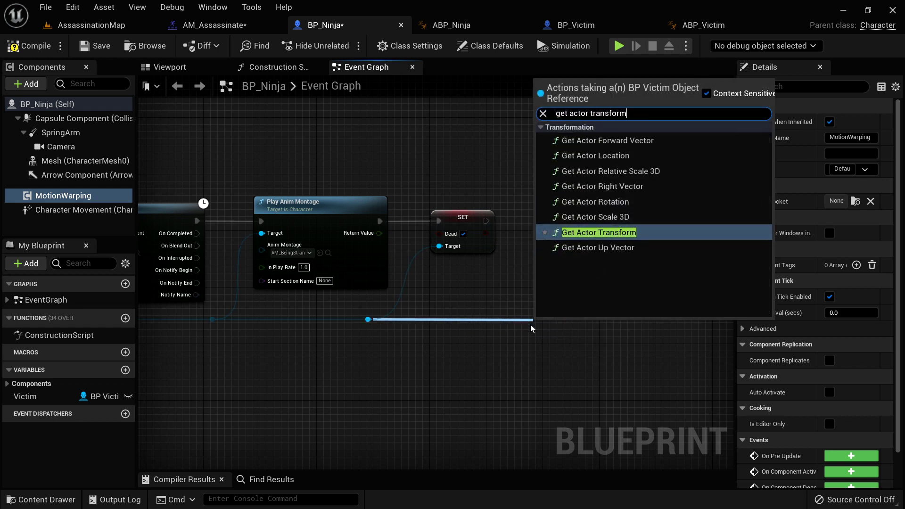
key("Return")
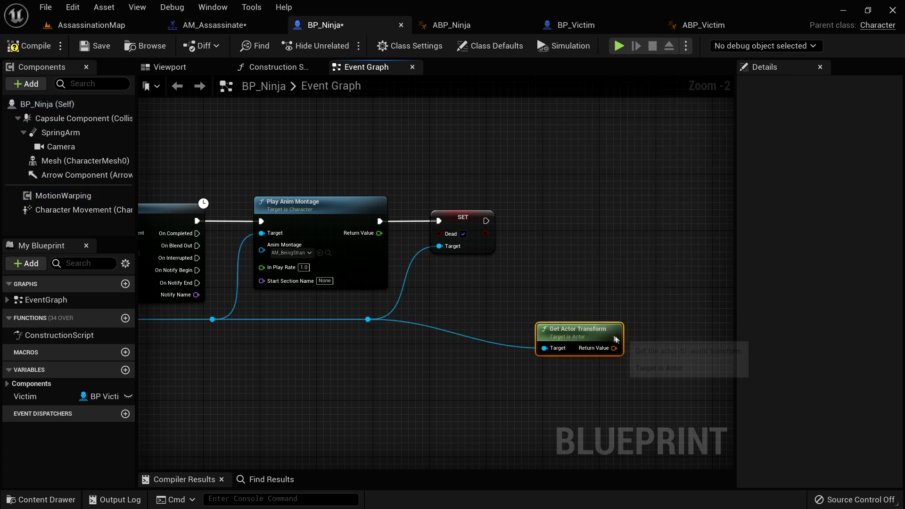
- In BP_Ninja's event graph, add a MotionWarping reference and an Add or Update Warp Target from Transform node driven by it
right_click_drag(561, 313, 547, 324)
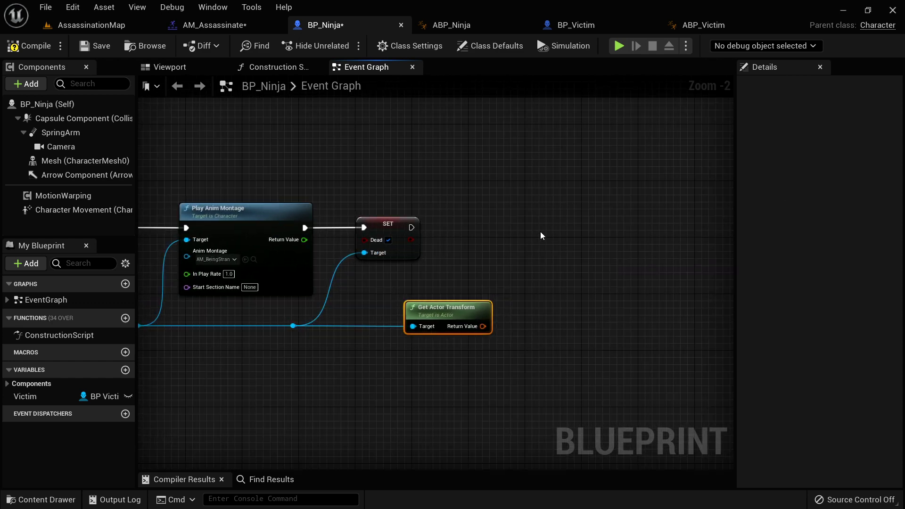
left_click(214, 24)
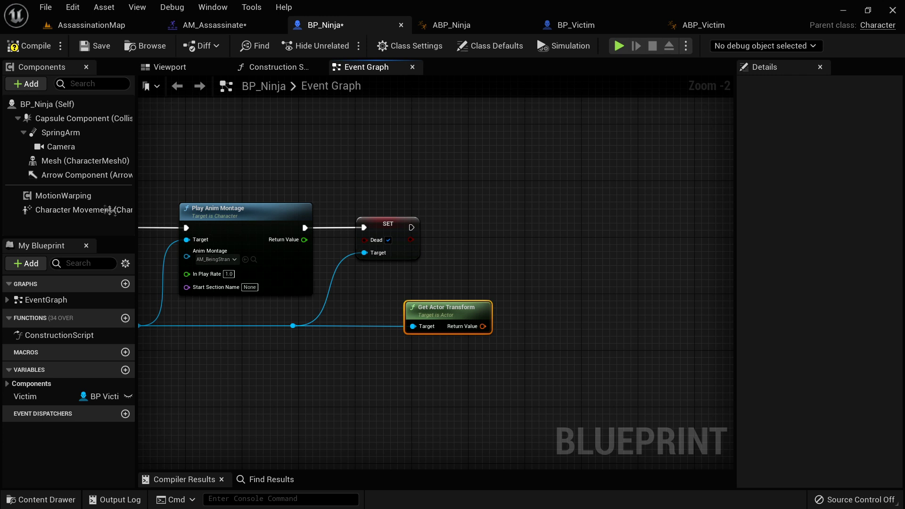
left_click_drag(63, 196, 532, 239)
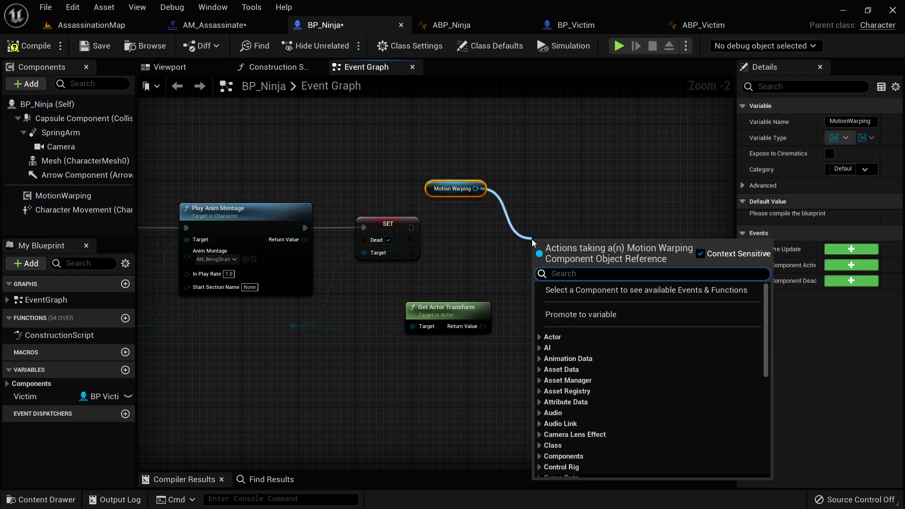
type("add or update")
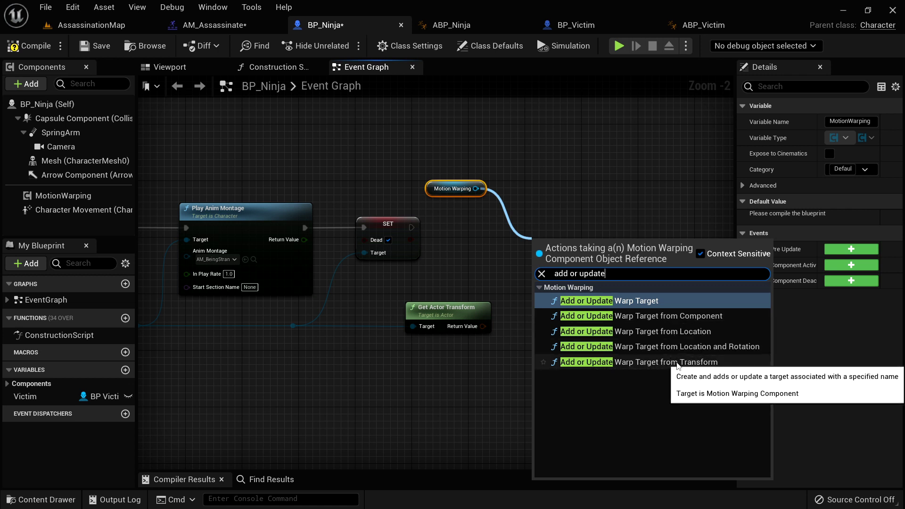
left_click(673, 363)
scroll(549, 335, "up", 2)
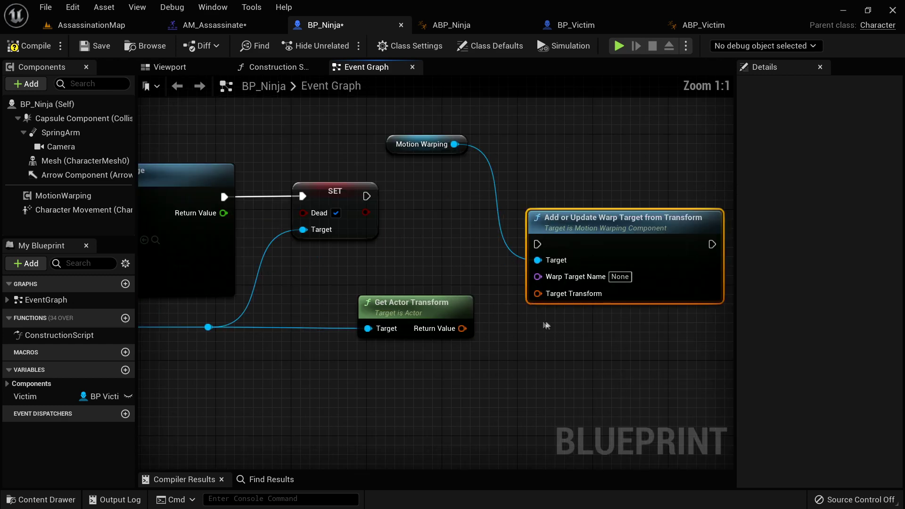
- Feed the victim's actor transform into the warp target node's Target Transform and set its Warp Target Name to Victim
left_click_drag(462, 329, 537, 294)
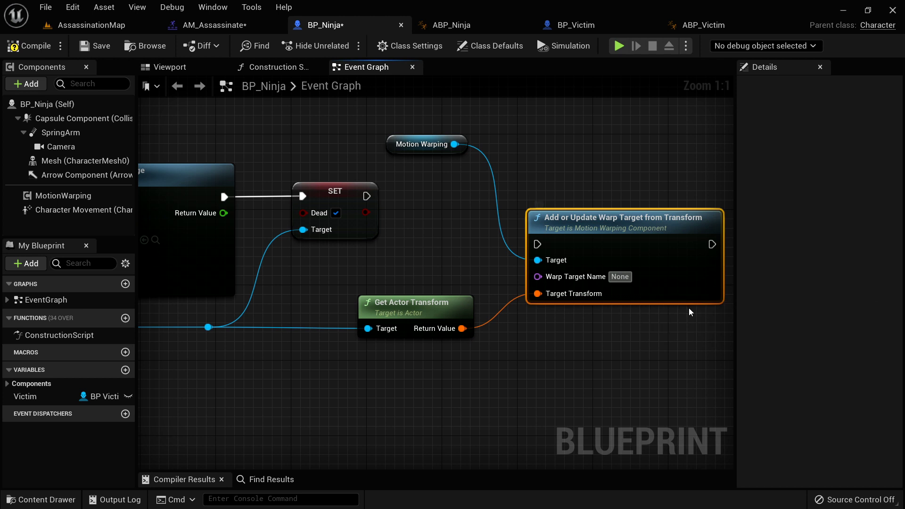
key("ctrl+a")
type("Victim")
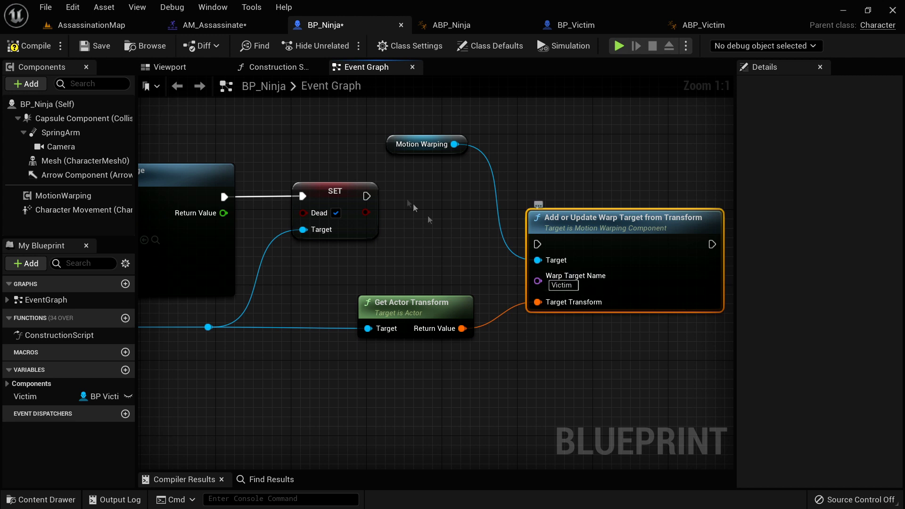
- Run the warp target node after the Set Dead node, and align it and the Get Actor Transform node with the chain
left_click_drag(367, 196, 538, 244)
left_click_drag(604, 231, 595, 184)
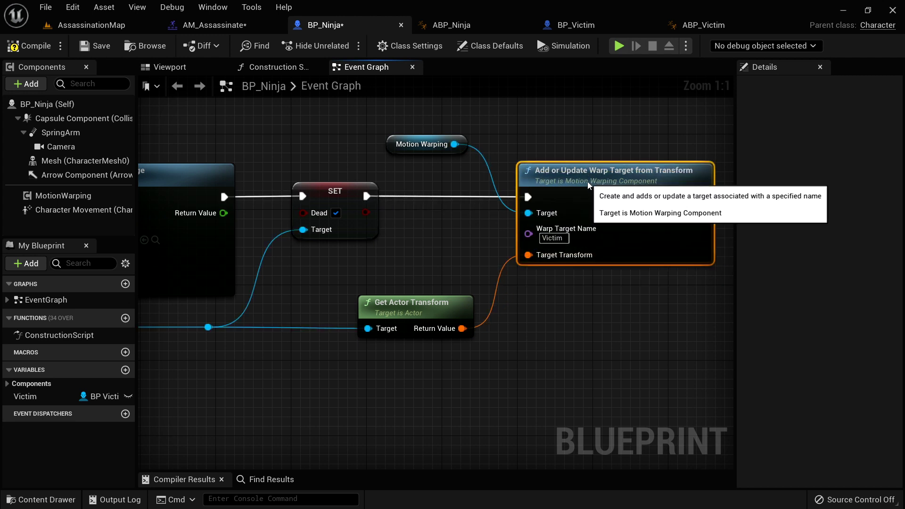
right_click_drag(595, 296, 535, 323)
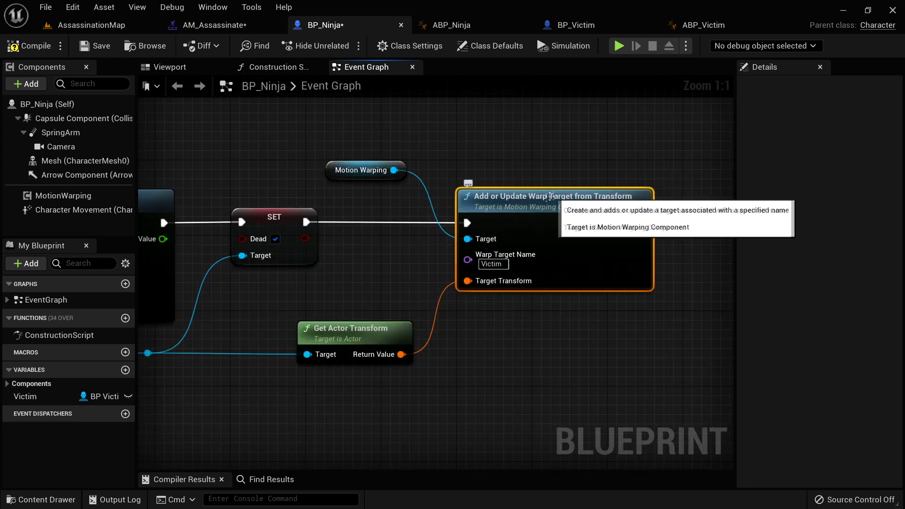
left_click_drag(359, 331, 368, 311)
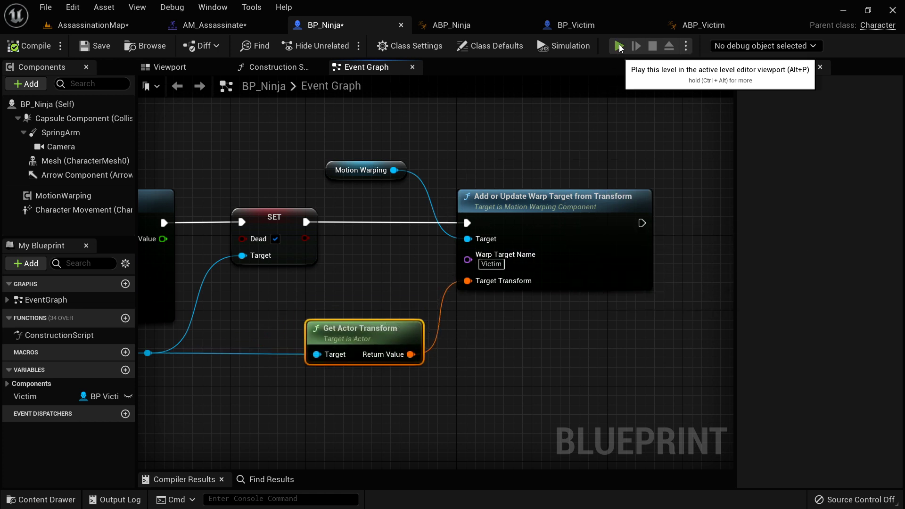
- Play the level, run the console command show collision, and move the ninja toward the victim's detection box
left_click(619, 46)
left_click(582, 264)
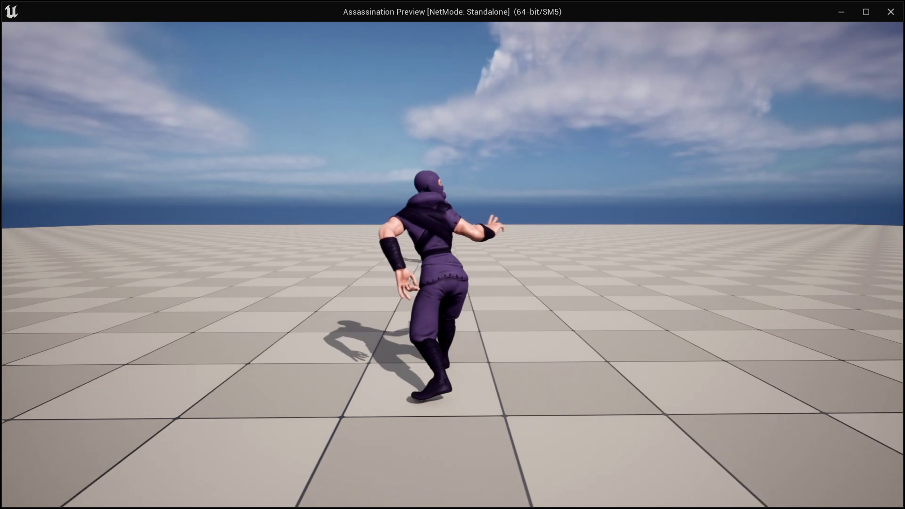
key("grave")
type("show collision")
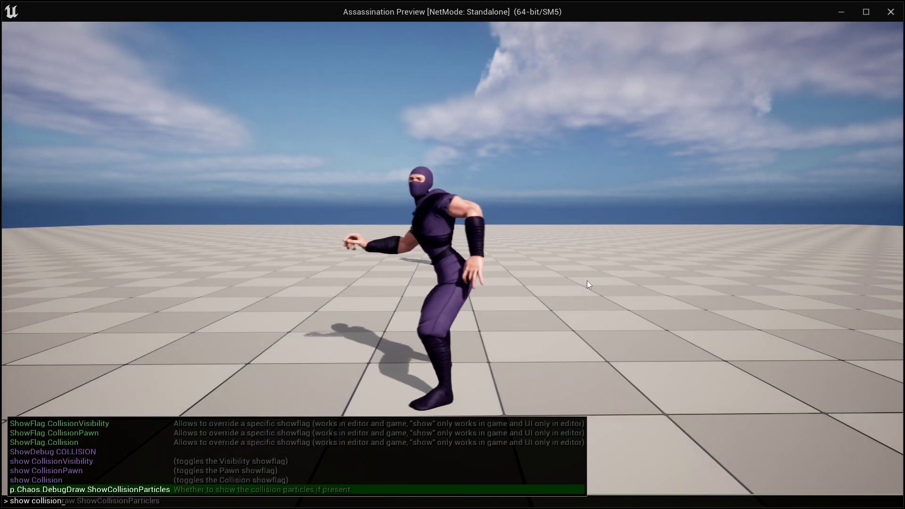
key("Return")
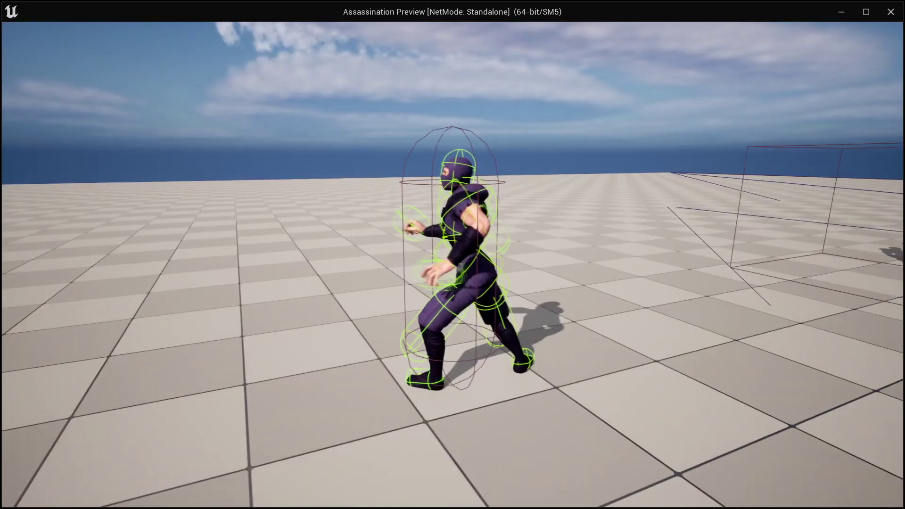
key("w")
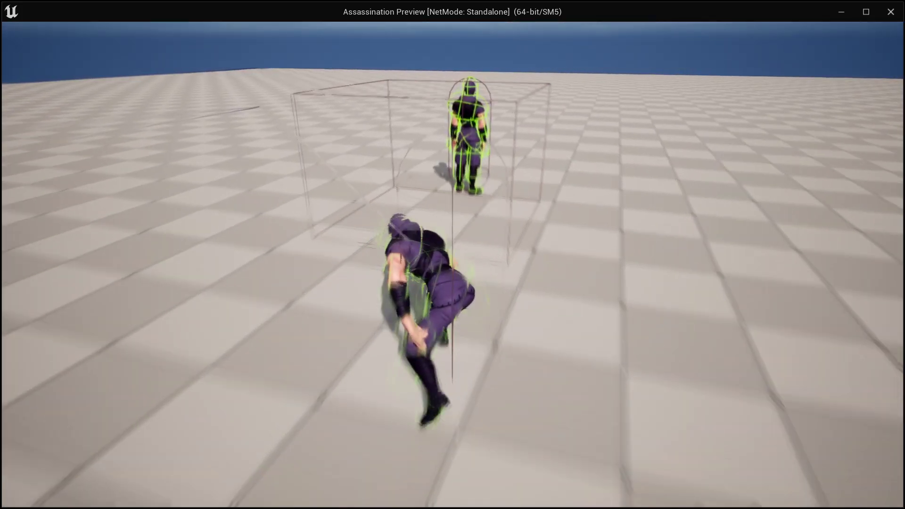
key("d")
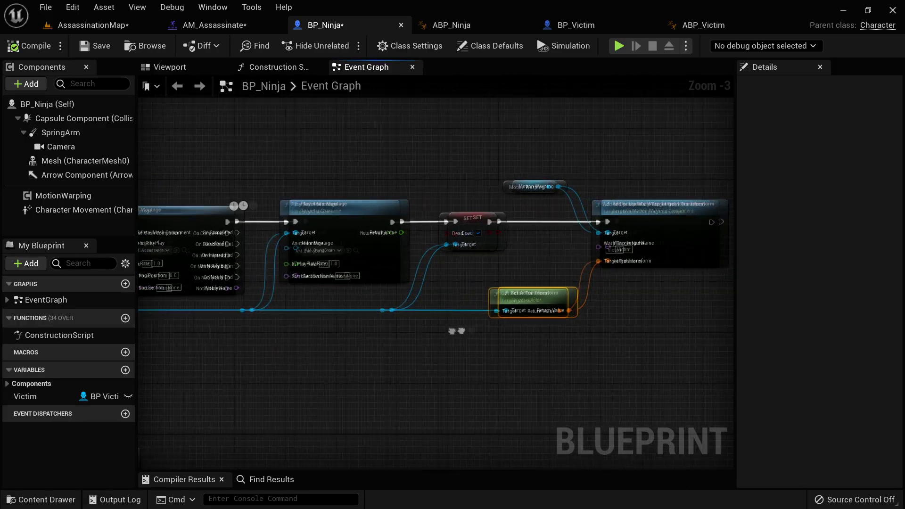
- Move the Get Actor Transform node closer to the warp target node and add a Get Capsule Component node from the Victim reference
left_click_drag(437, 306, 443, 275)
right_click_drag(477, 318, 388, 333)
right_click_drag(244, 369, 297, 304)
left_click_drag(245, 286, 589, 288)
type("get capsule component")
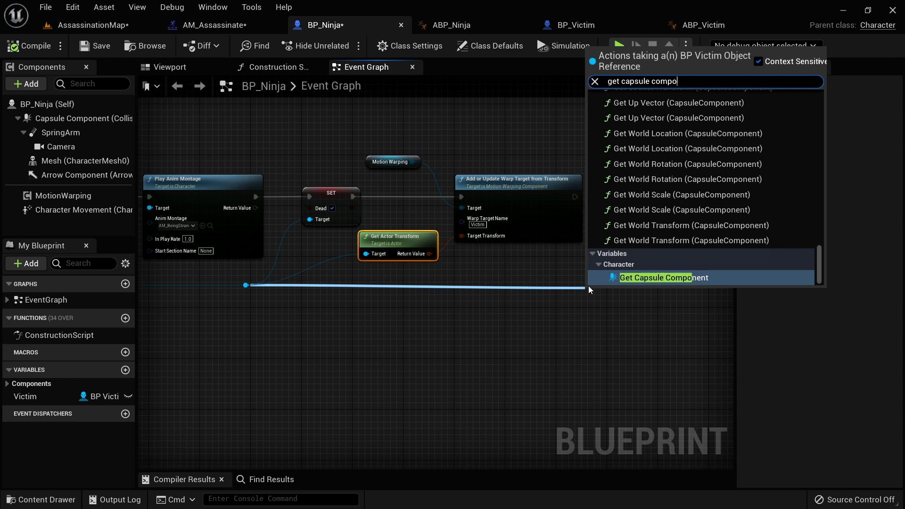
key("Return")
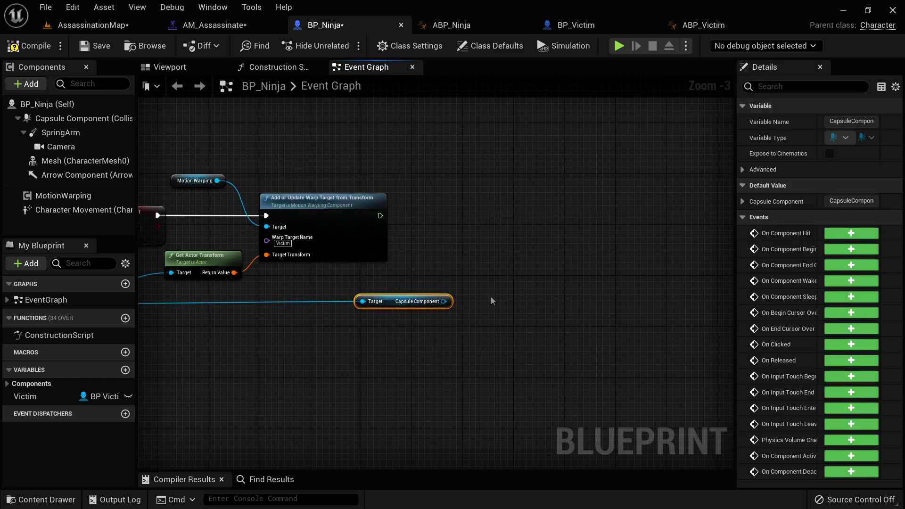
- Add a Set Collision Enabled node with No Collision for the victim's capsule, run it after the warp target node, and tidy the nodes
right_click_drag(491, 296, 517, 320)
left_click_drag(470, 326, 520, 237)
type("set collision")
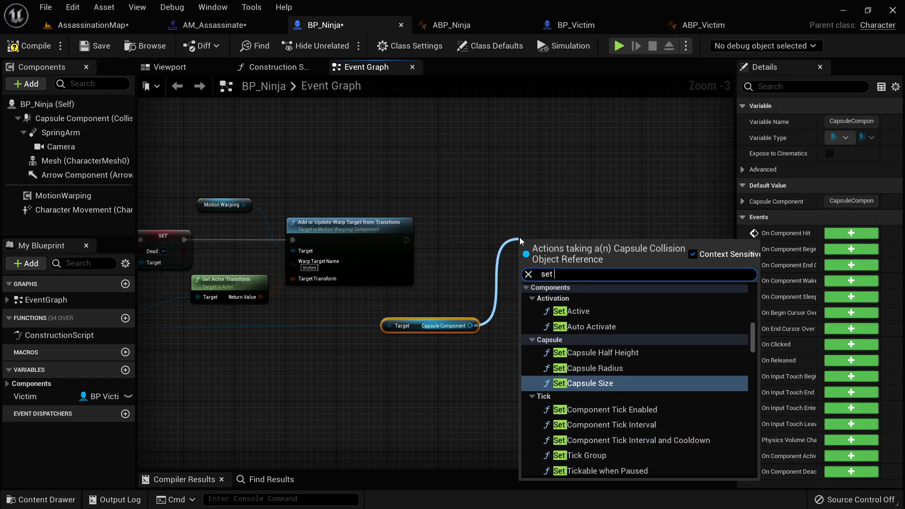
key("Return")
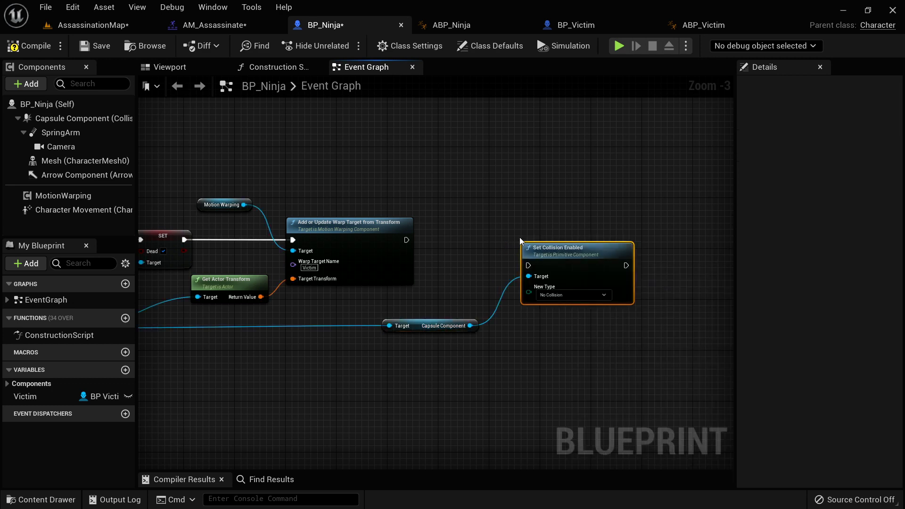
left_click_drag(407, 240, 536, 268)
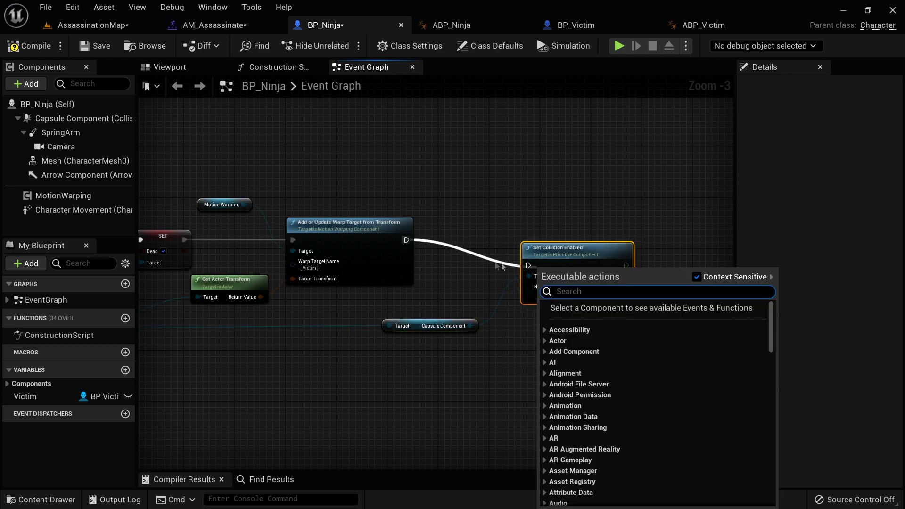
left_click_drag(552, 259, 513, 235)
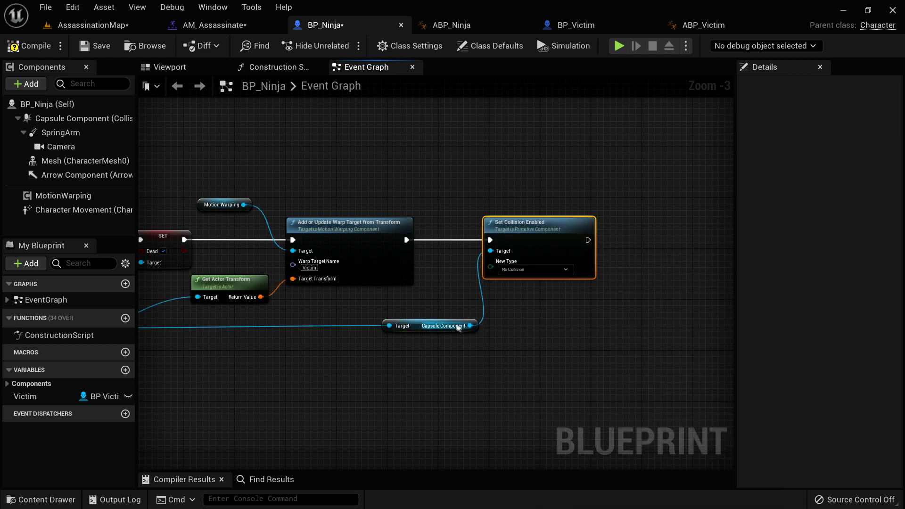
left_click_drag(423, 329, 399, 329)
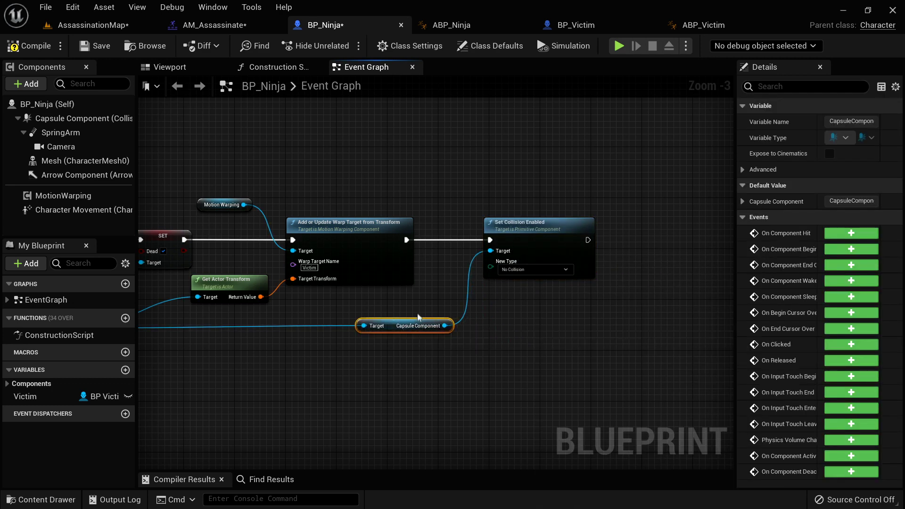
- Play the level again and display the collision shapes with the console command show collision
left_click(619, 45)
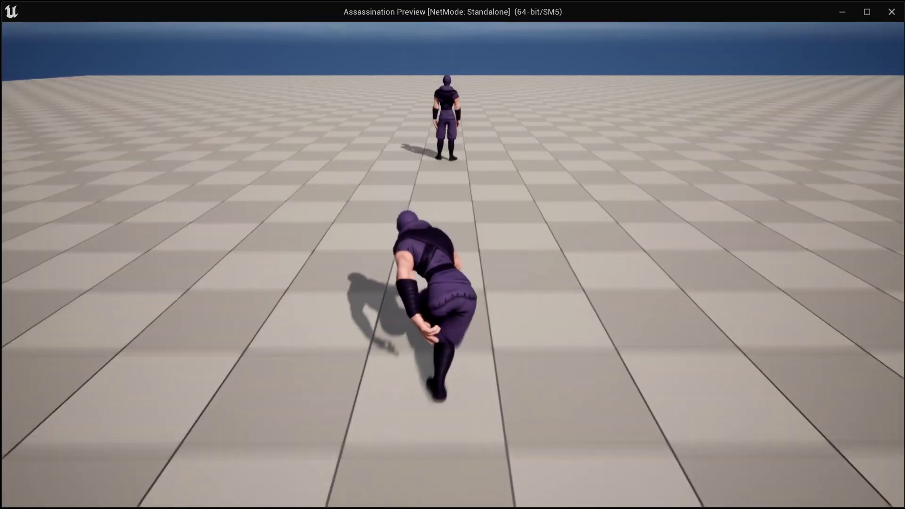
key("grave")
type("show collisio")
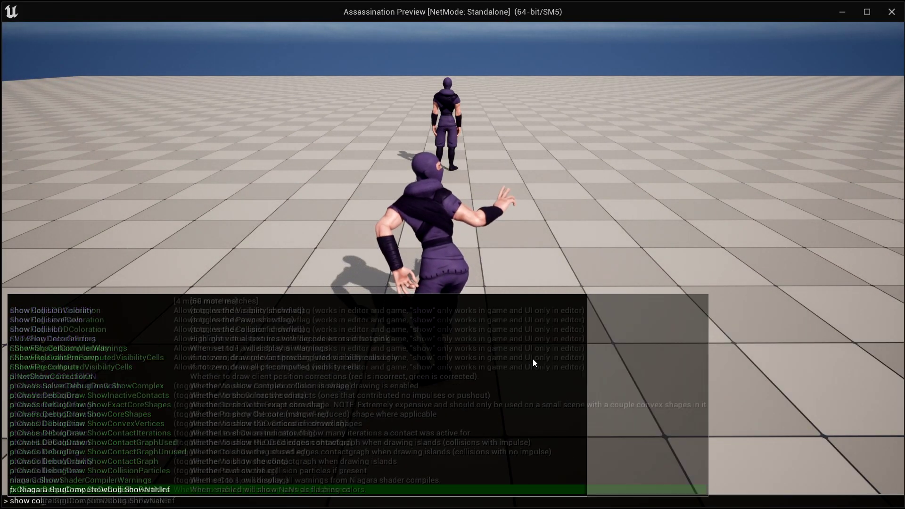
type("n")
key("Return")
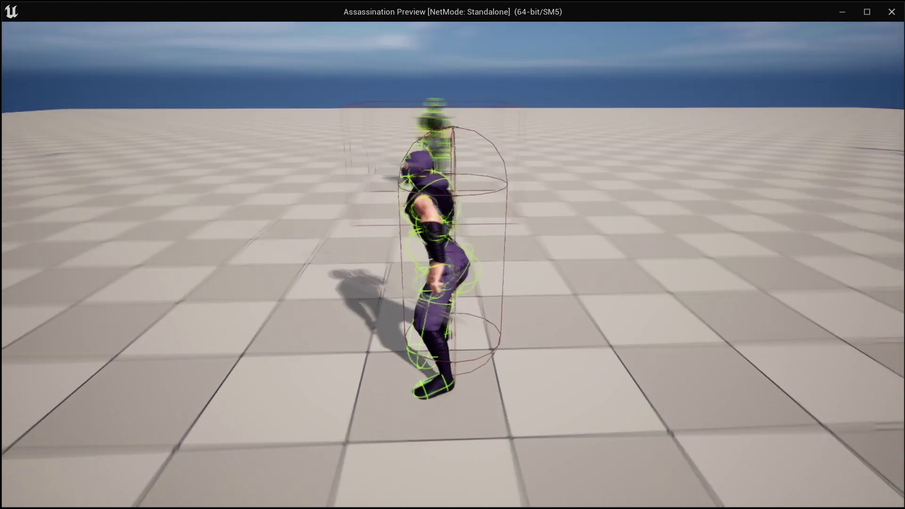
- Walk the ninja up behind the victim at an angle, trigger the assassination to check the alignment, and end the play session
key("w")
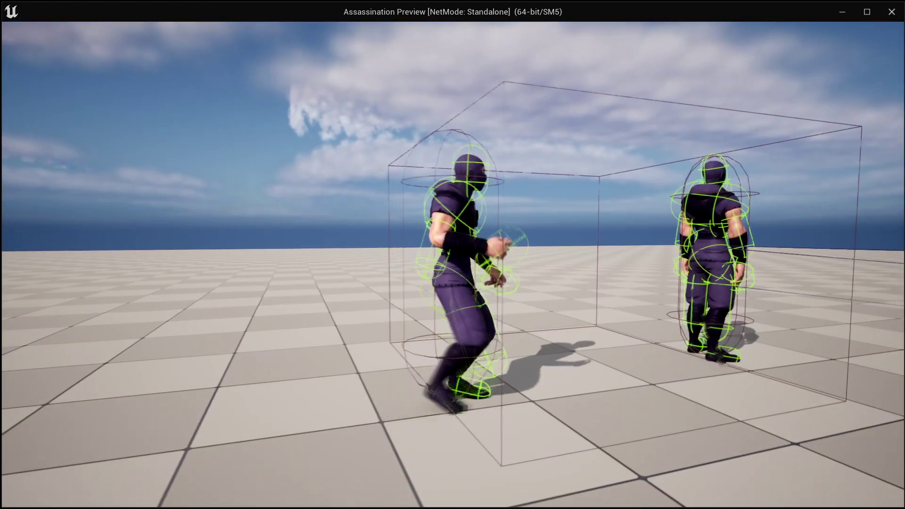
key("d")
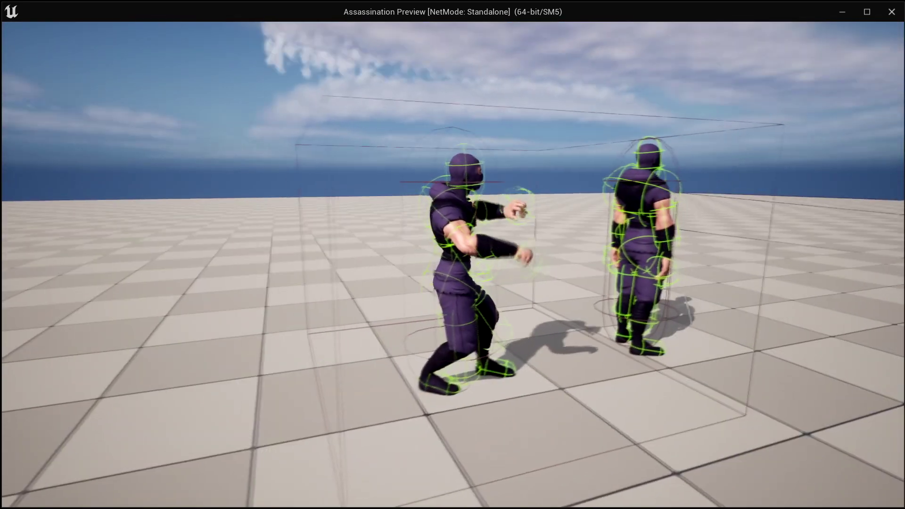
key("w")
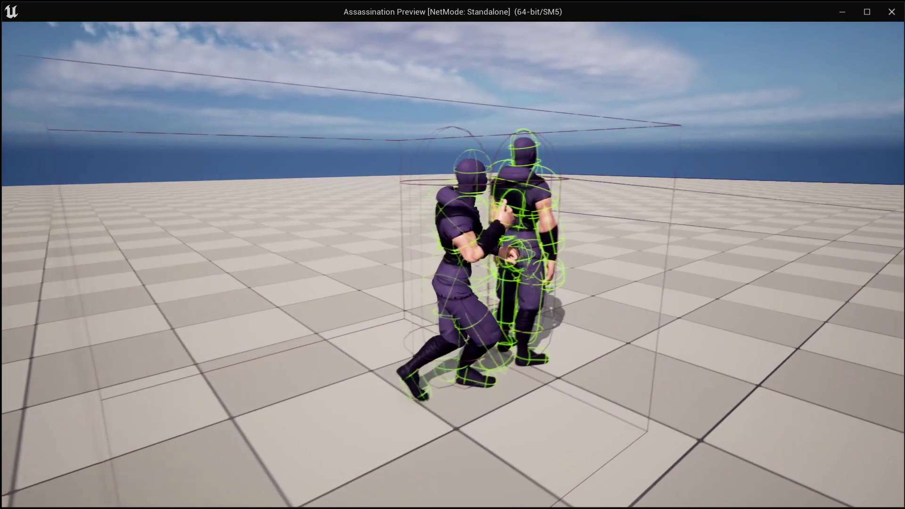
key("e")
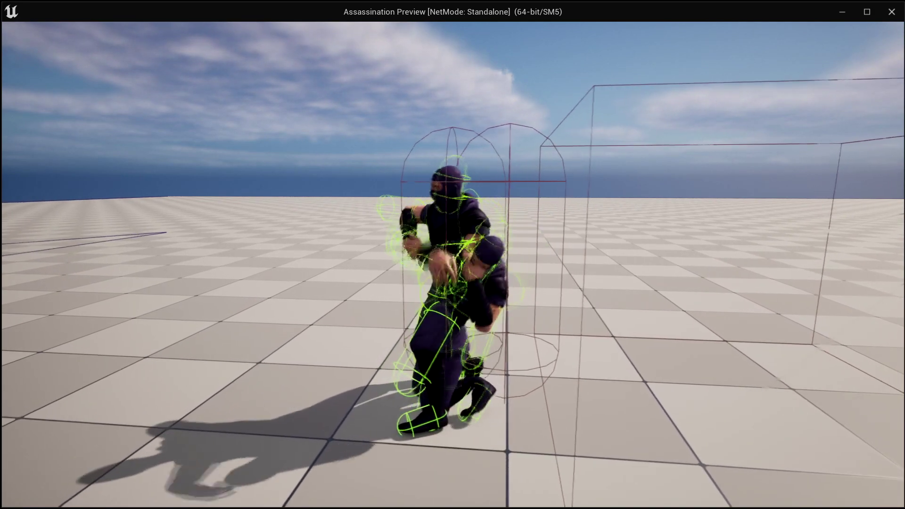
key("Escape")
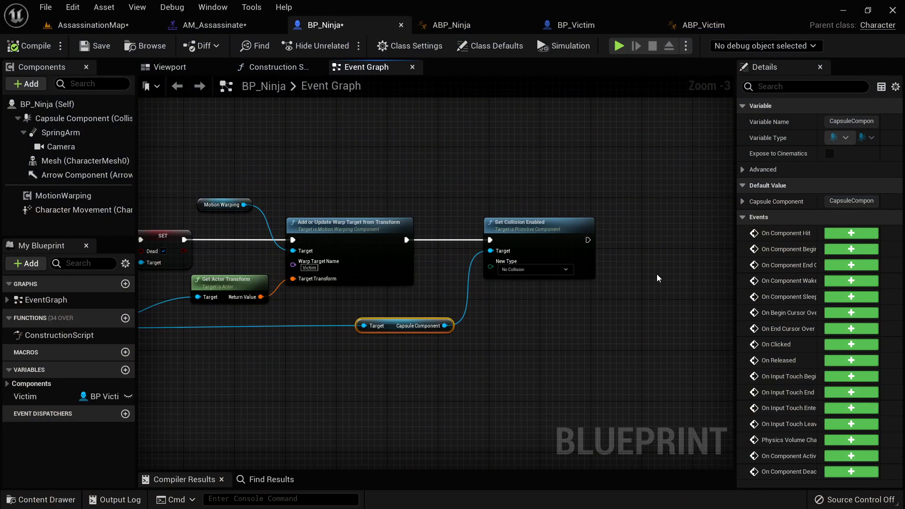
- Review the assassination node chain in BP_Ninja's event graph, selecting the Get Actor Transform node
right_click_drag(505, 313, 563, 296)
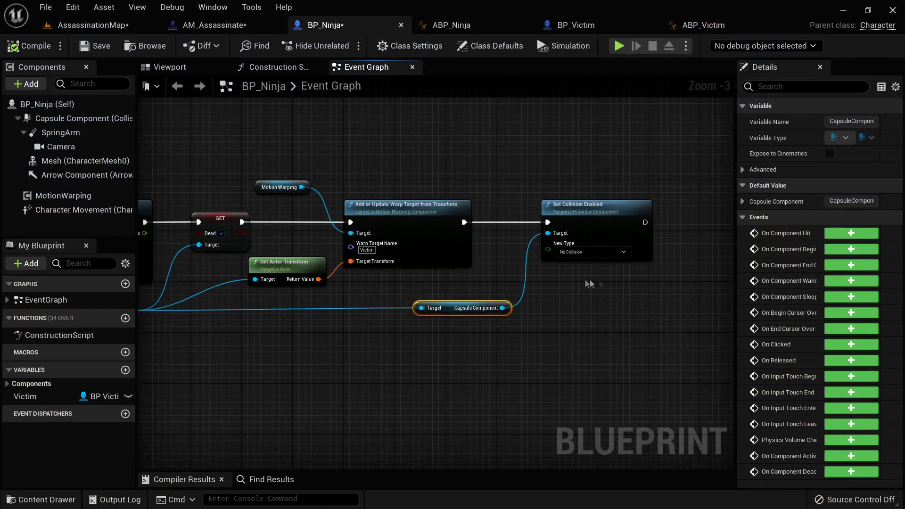
right_click_drag(397, 326, 499, 320)
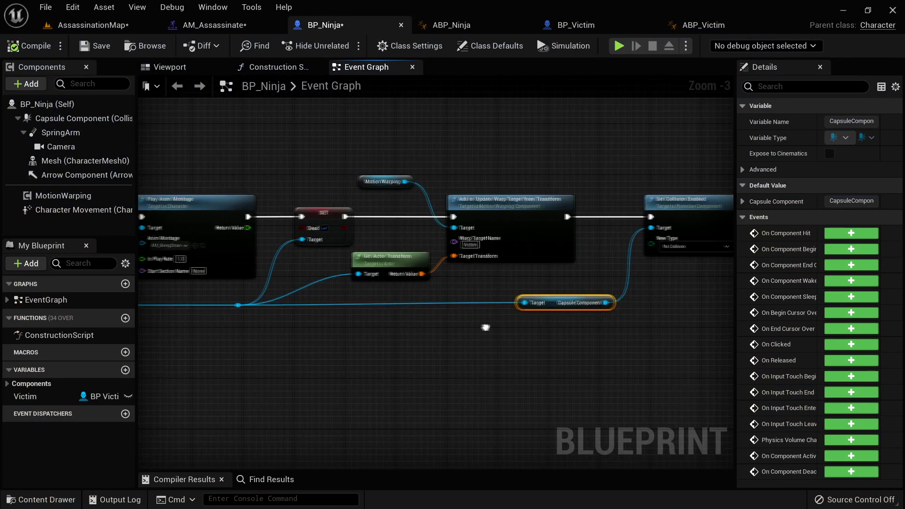
left_click(409, 262)
right_click_drag(563, 291, 508, 296)
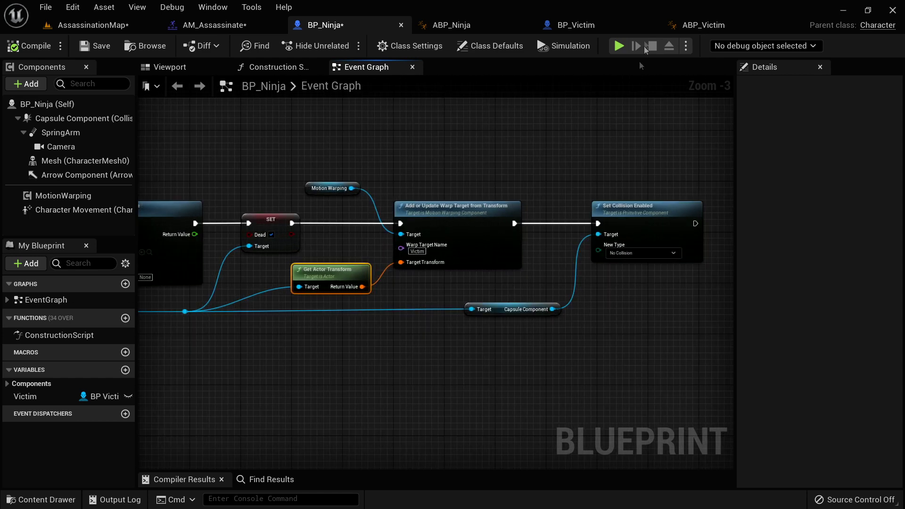
- Open BP_Victim, view the victim's capsule and VictimBox from the side, and widen the component list area
left_click(576, 25)
right_click_drag(581, 319, 452, 313)
right_click_drag(616, 310, 542, 266)
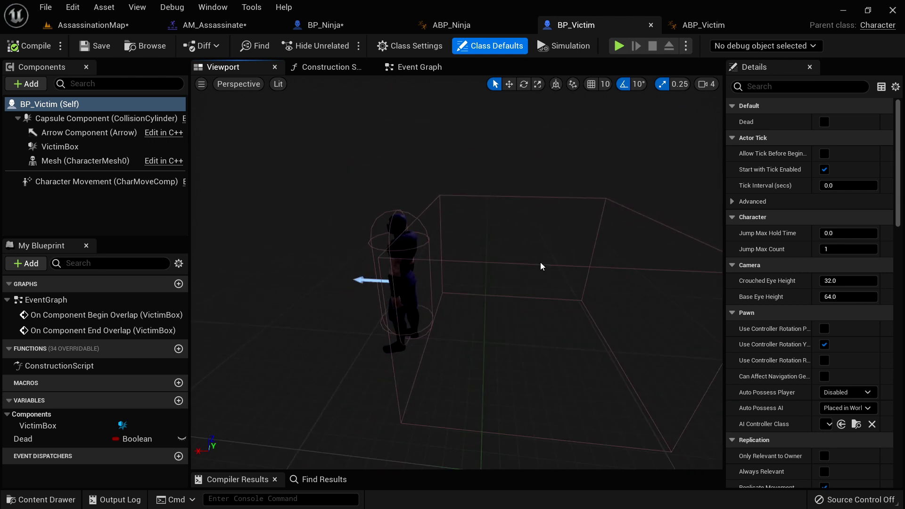
left_click_drag(194, 216, 238, 217)
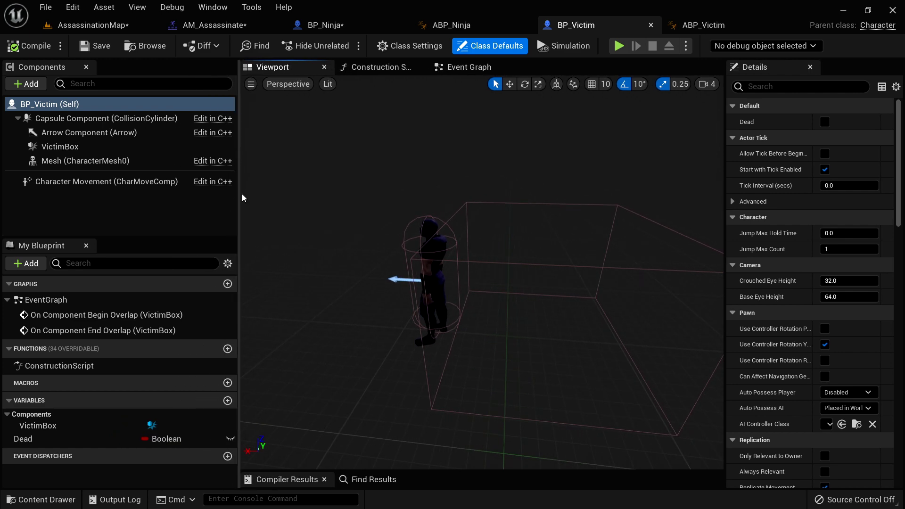
- Add a Scene component under BP_Victim's capsule and name it VictimTarget
left_click(28, 85)
type("sce")
left_click(53, 154)
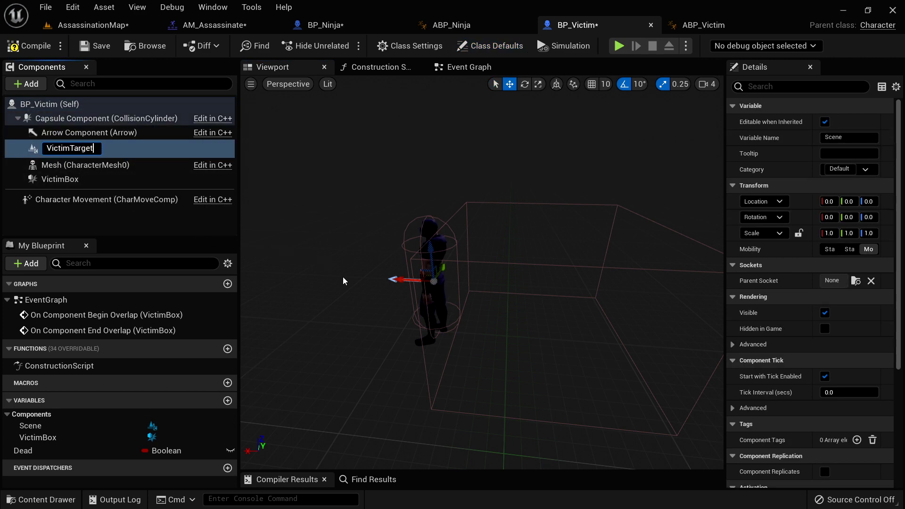
key("Return")
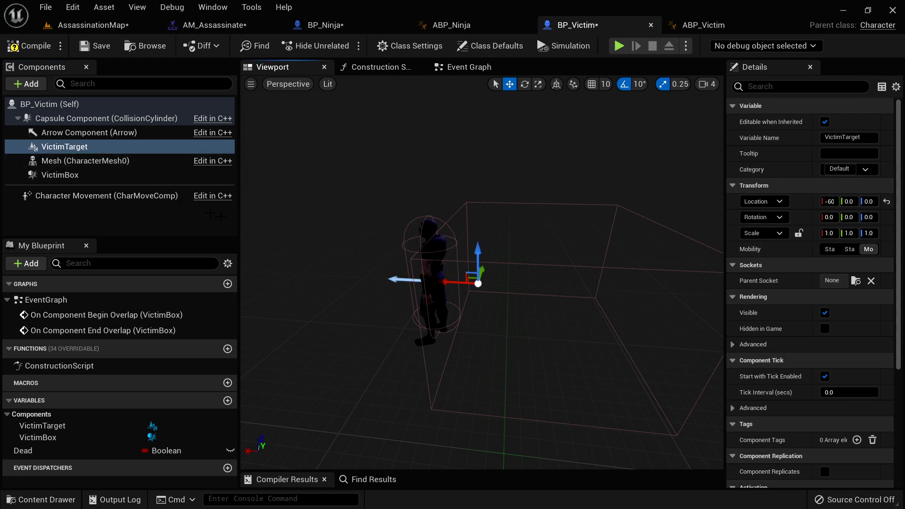
- Place VictimTarget behind the victim at X location -54 and check its position from the side
left_click_drag(726, 320, 652, 319)
left_click(797, 201)
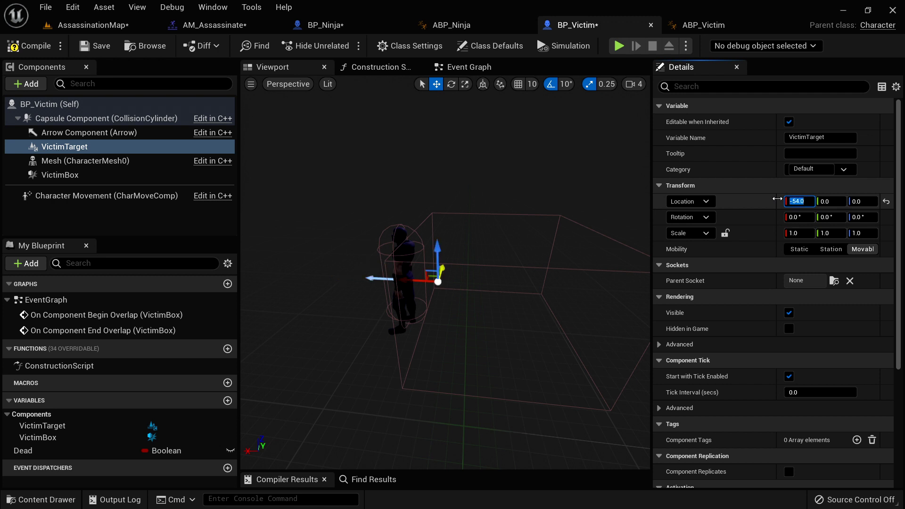
right_click_drag(473, 318, 227, 319)
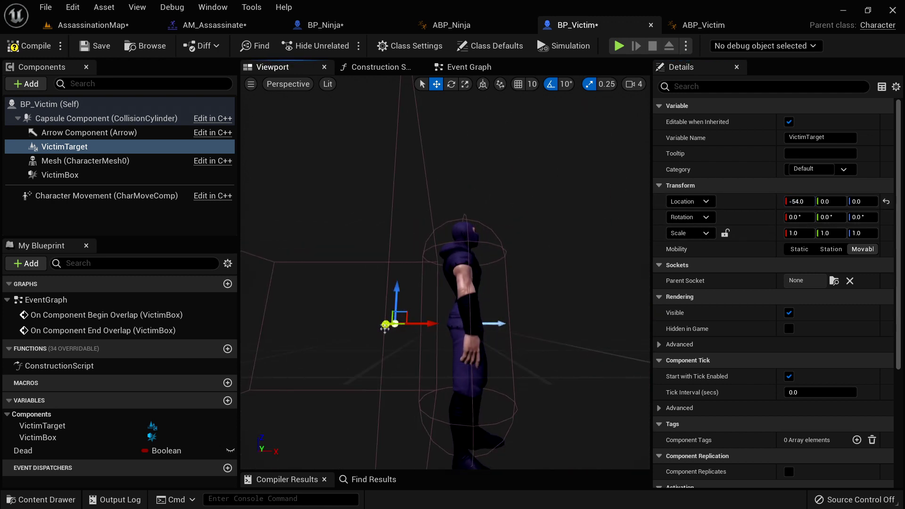
right_click_drag(550, 377, 570, 375)
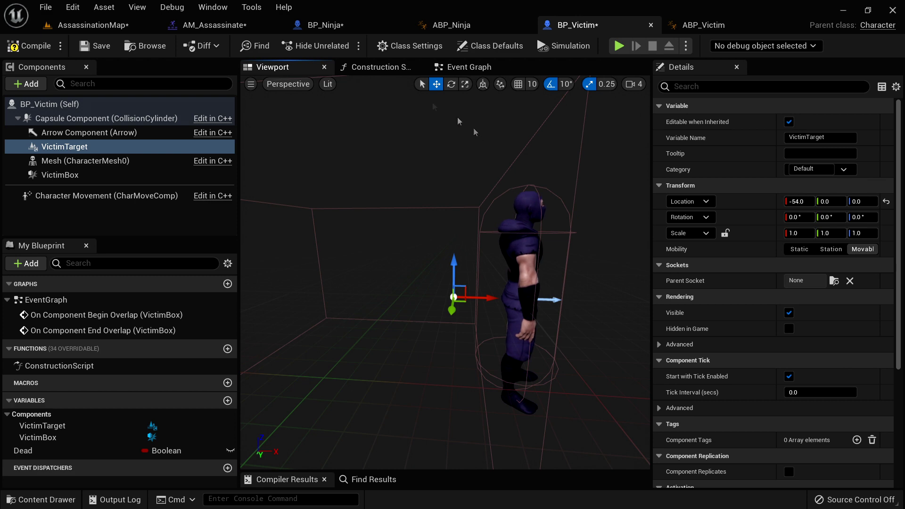
- In BP_Ninja's event graph, add a Get Victim Target node from the Victim reference below the warp target nodes
left_click(327, 25)
left_click(478, 265)
right_click_drag(327, 357, 517, 351)
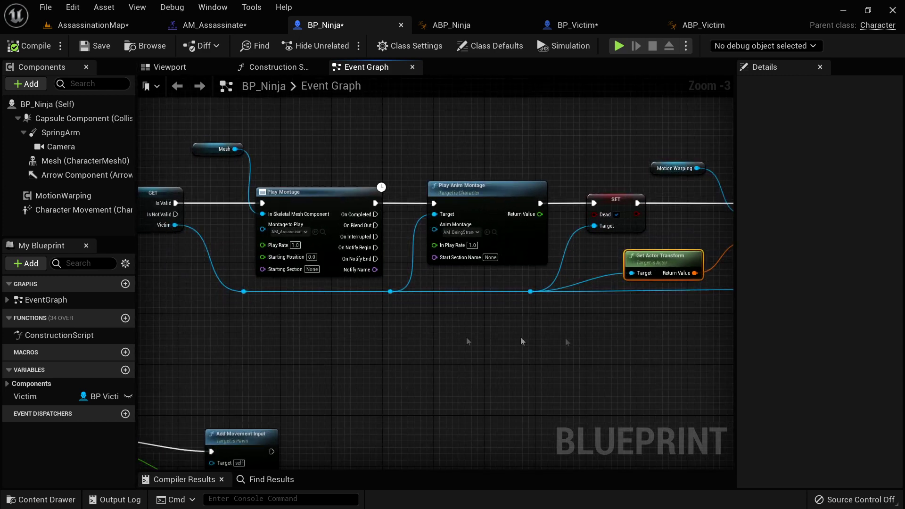
right_click_drag(630, 337, 412, 349)
left_click_drag(313, 303, 360, 335)
type("victimtarget")
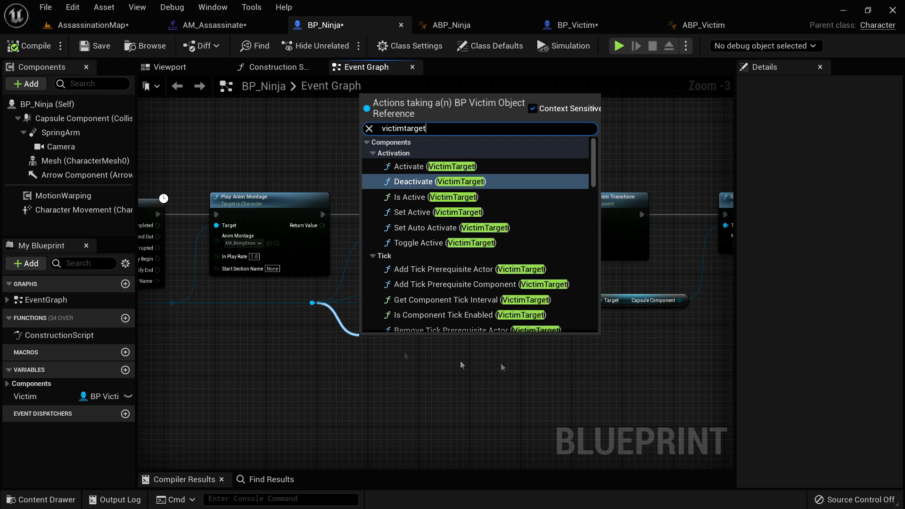
left_click_drag(593, 141, 562, 327)
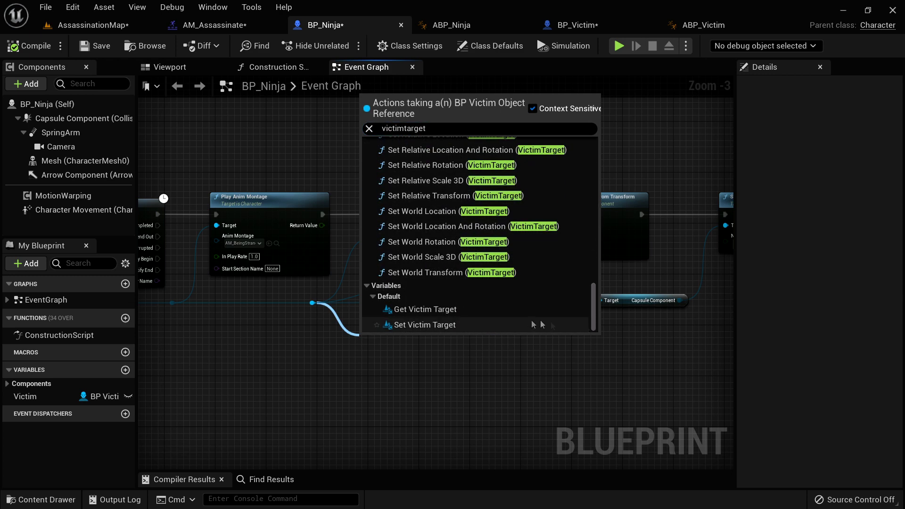
left_click(426, 310)
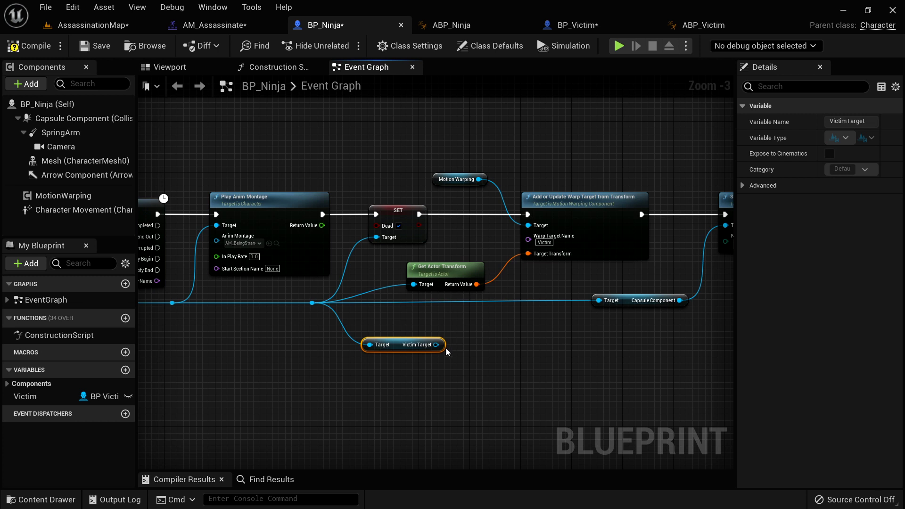
- Feed Victim Target's Get World Transform into the warp target's Target Transform input and delete the Get Actor Transform node
left_click_drag(437, 344, 477, 342)
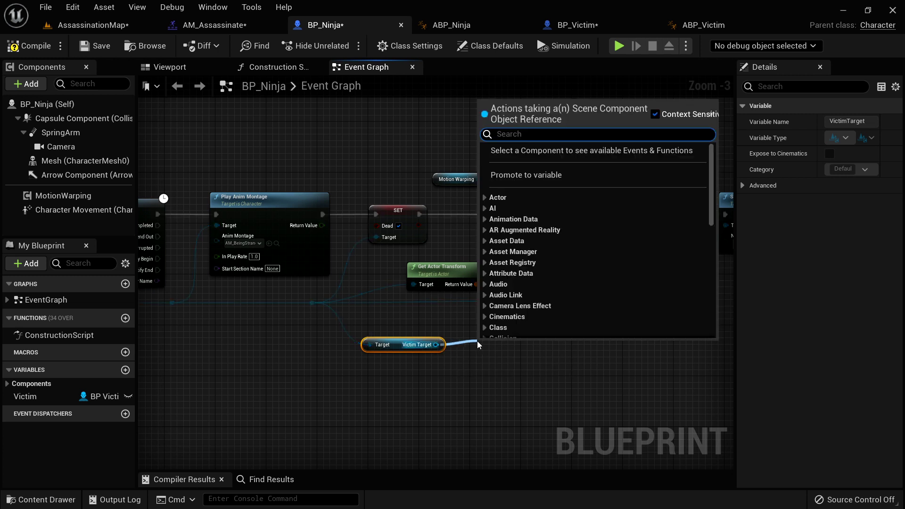
type("get world transform")
left_click(544, 207)
left_click_drag(553, 367, 529, 253)
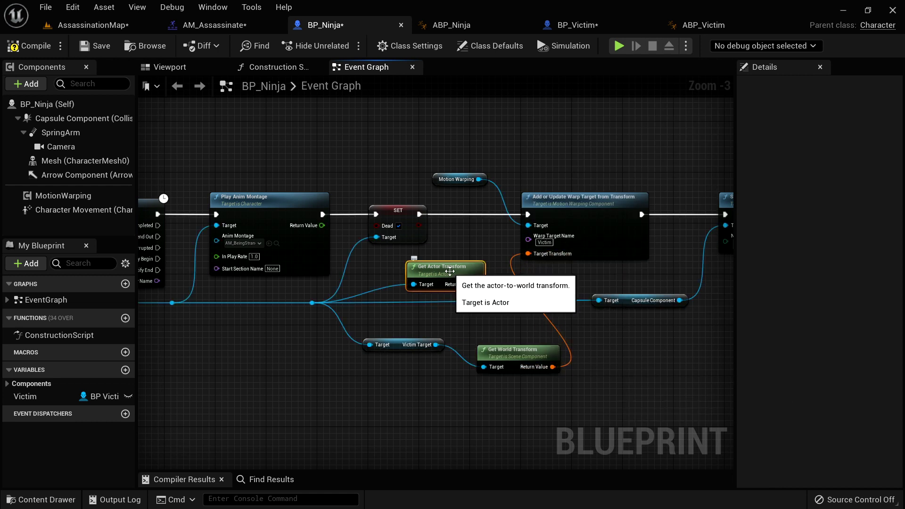
key("Delete")
left_click_drag(507, 351, 494, 338)
- Play the level and display the collision shapes with the console command show collision
left_click(620, 46)
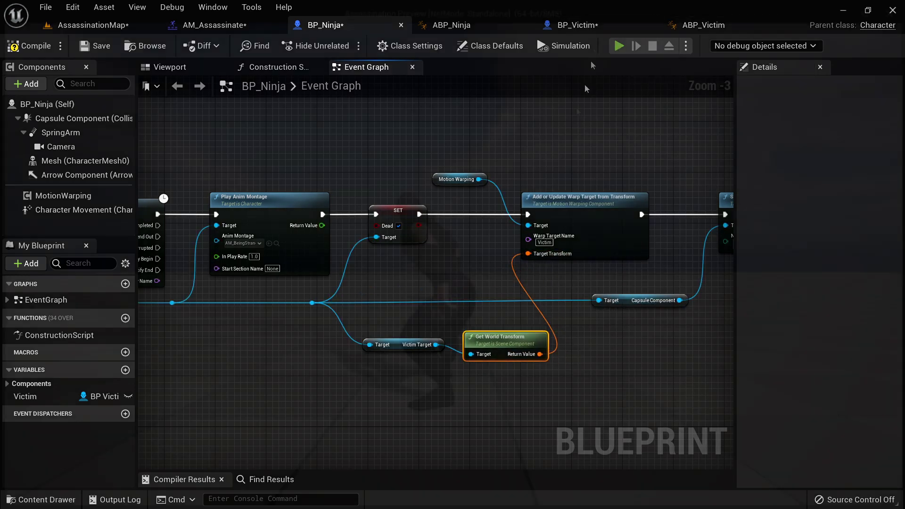
key("grave")
type("show co")
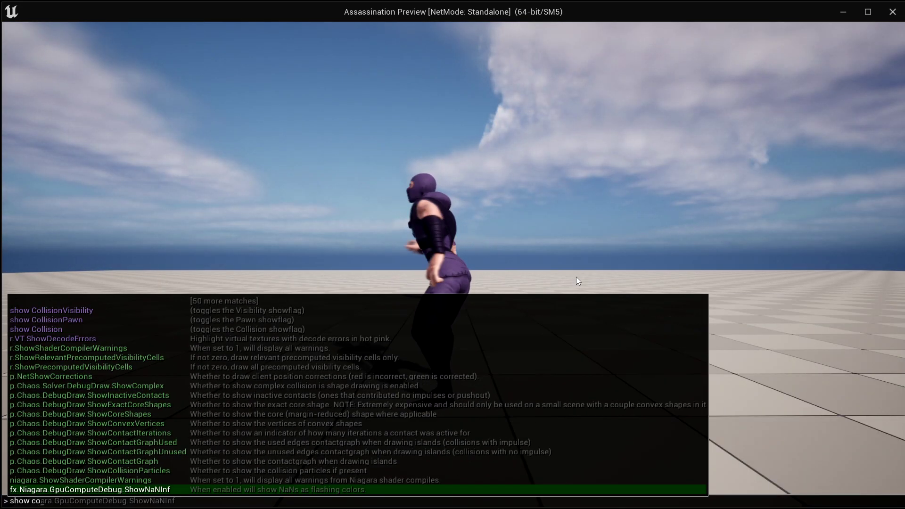
type("llision")
key("Return")
- Move the ninja behind the victim, trigger the assassination to check the new alignment, and toggle the collision display with show collision
key("w")
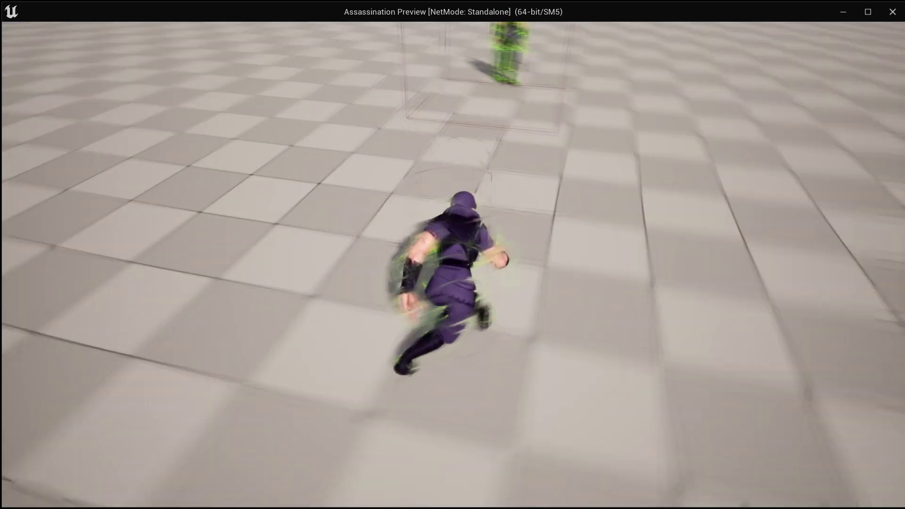
key("w")
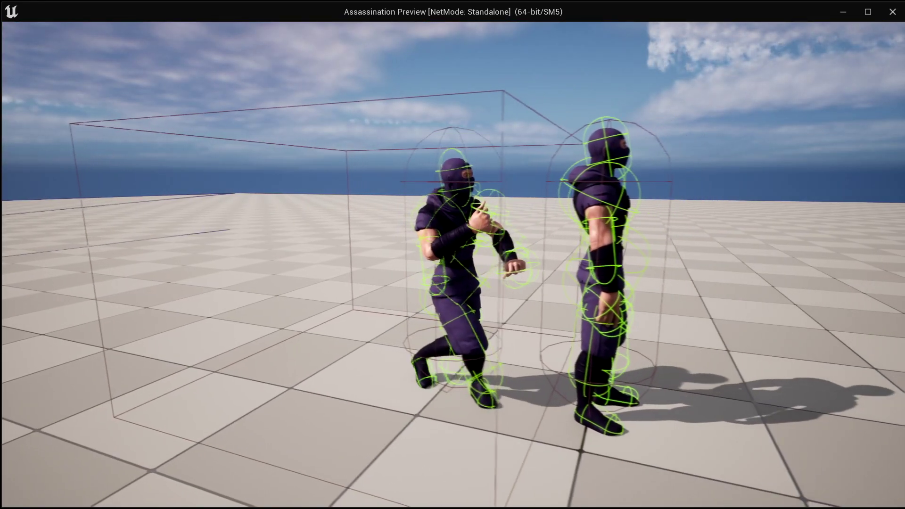
key("w")
key("e")
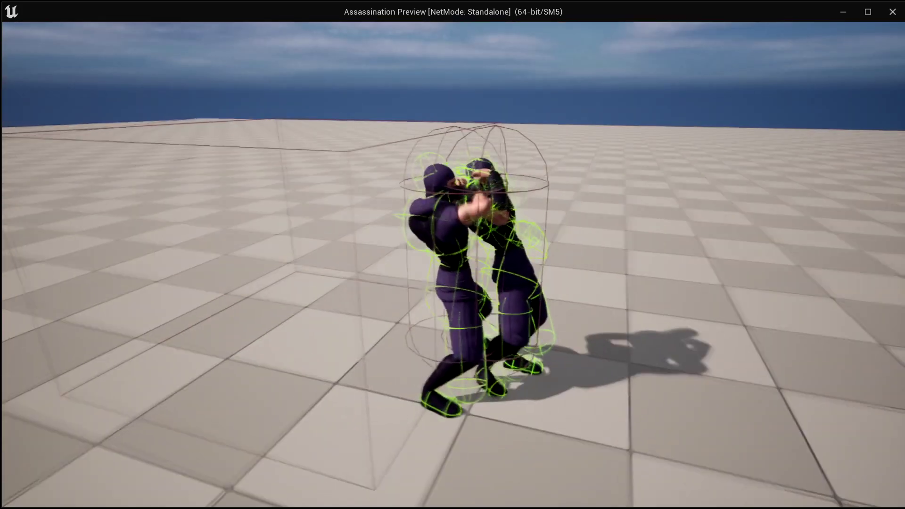
key("grave")
type("show collision")
key("Return")
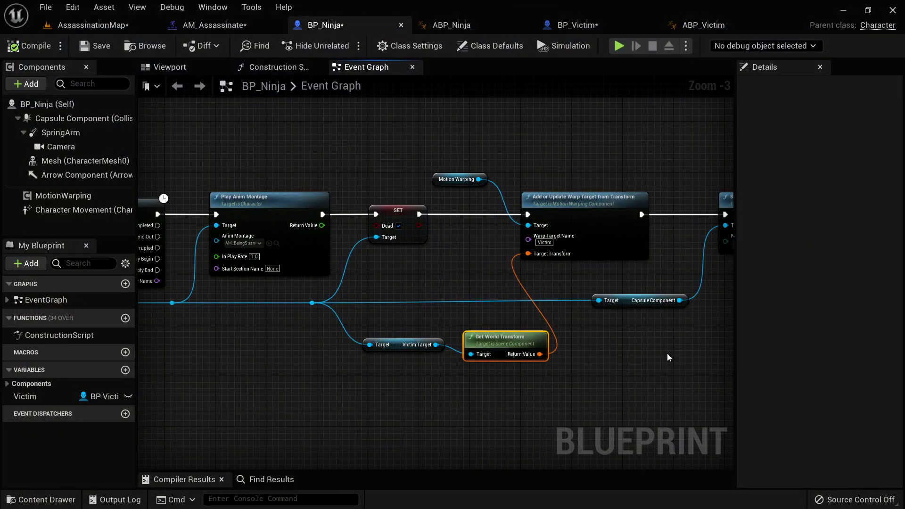
- Add a Set Victim node with an empty value after the Set Collision Enabled node in BP_Ninja
right_click_drag(667, 354, 550, 372)
right_click_drag(474, 292, 267, 286)
left_click_drag(26, 396, 514, 221)
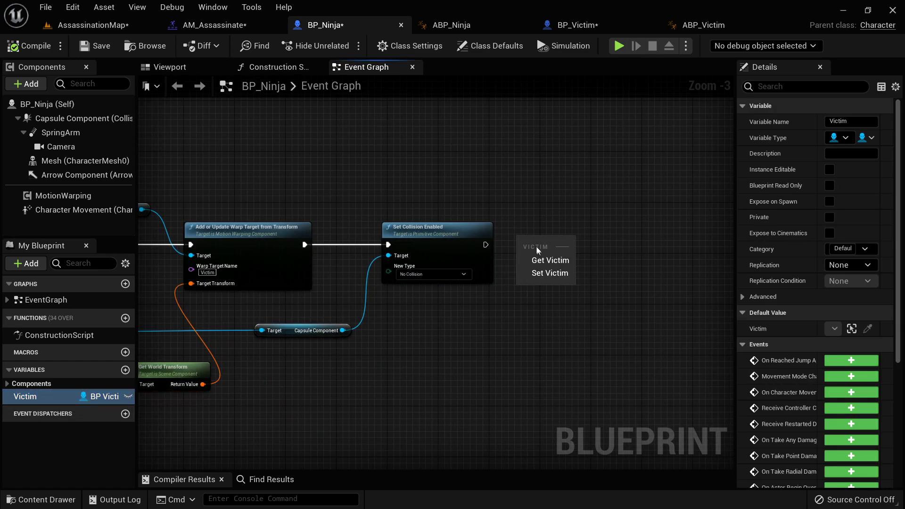
left_click(550, 273)
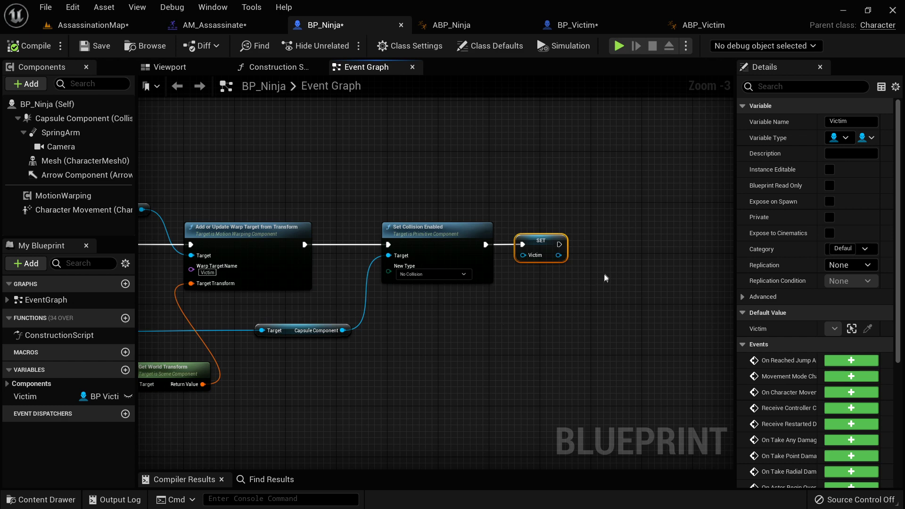
- In BP_Victim's event graph, shift the begin overlap's Cast To BP_Ninja, Self and SET nodes away from the event
left_click(579, 25)
left_click(469, 67)
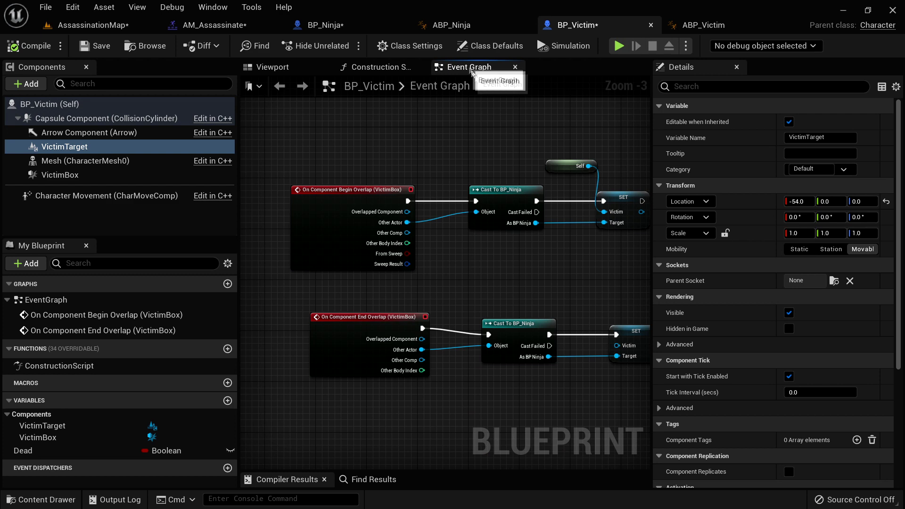
right_click_drag(532, 270, 431, 273)
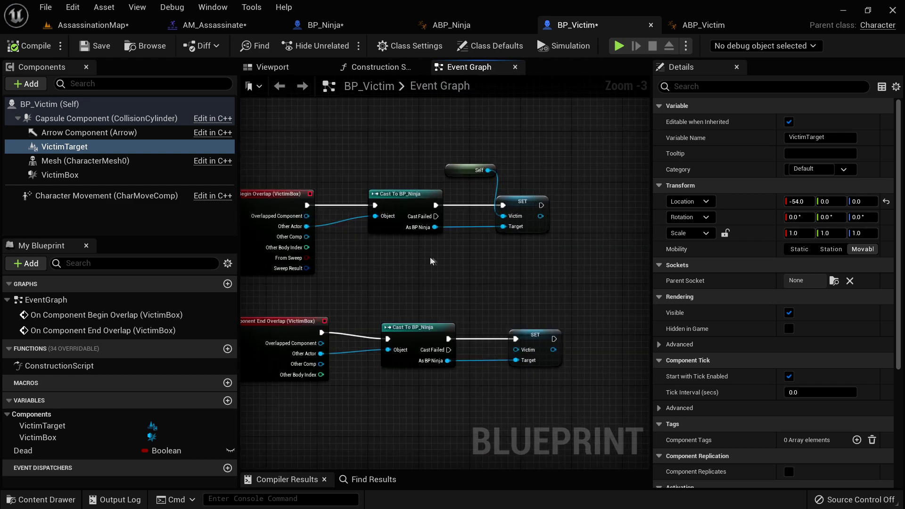
left_click_drag(545, 248, 479, 195)
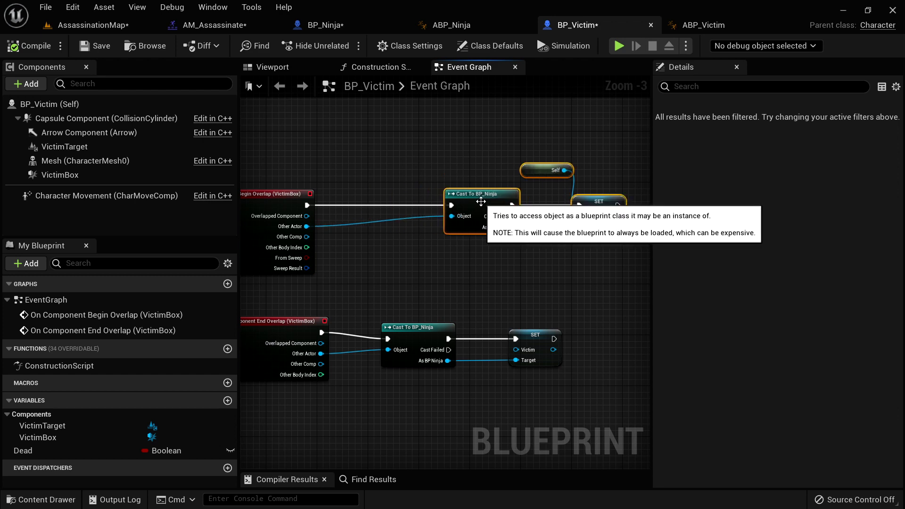
- Insert a Branch with the Dead variable as condition after the begin overlap event, and connect False to Cast To BP_Ninja
key("b")
left_click(357, 183)
left_click_drag(37, 453, 364, 215)
scroll(433, 255, "up", 3)
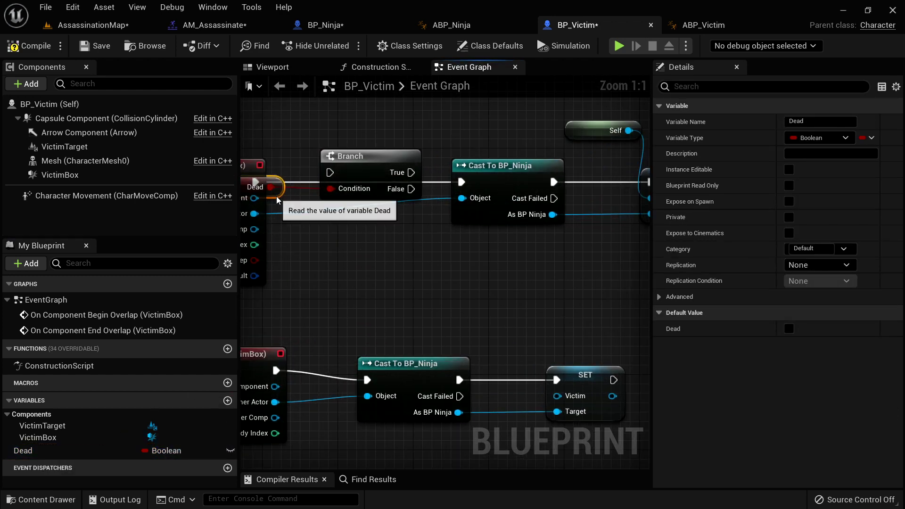
left_click_drag(255, 182, 289, 184)
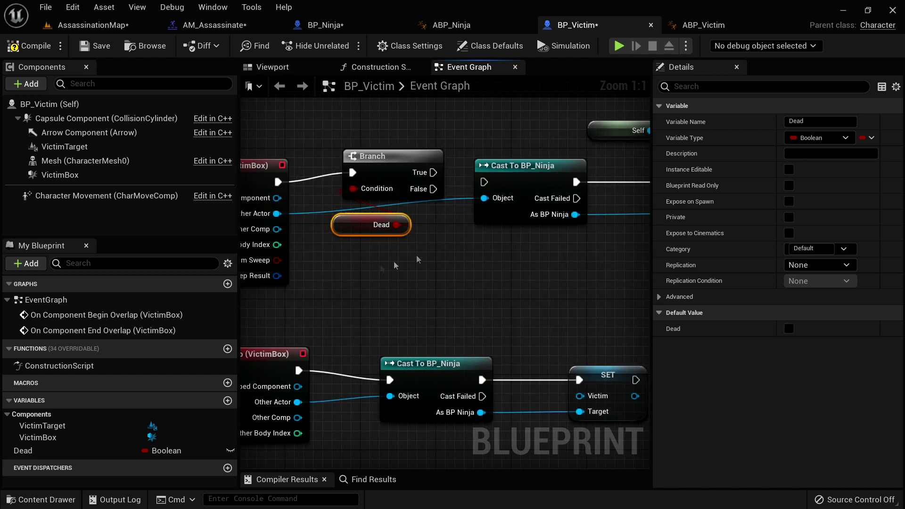
mouse_move(501, 266)
right_mouse_down()
mouse_move(399, 315)
mouse_move(513, 278)
right_mouse_up()
left_click_drag(416, 210, 473, 211)
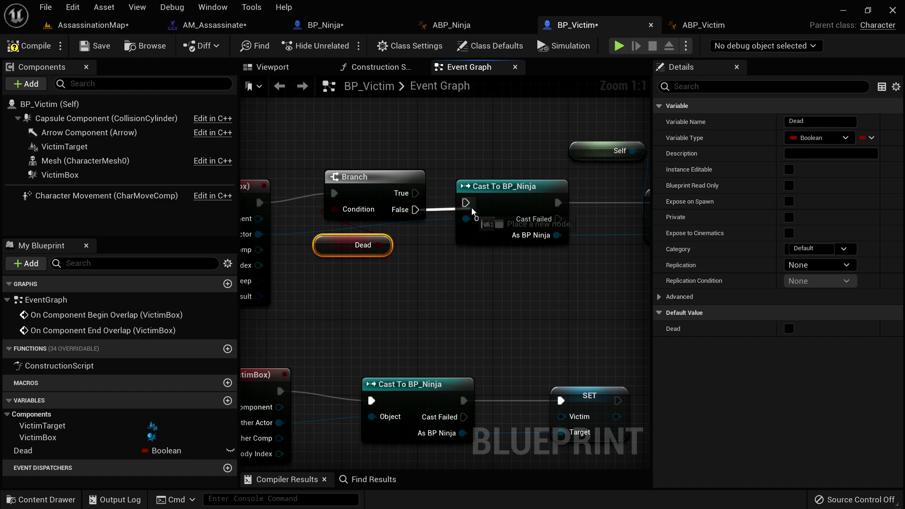
- Shift the end overlap's cast and SET nodes over and insert a copy of the Dead Branch, with False leading to the cast
scroll(467, 272, "down", 5)
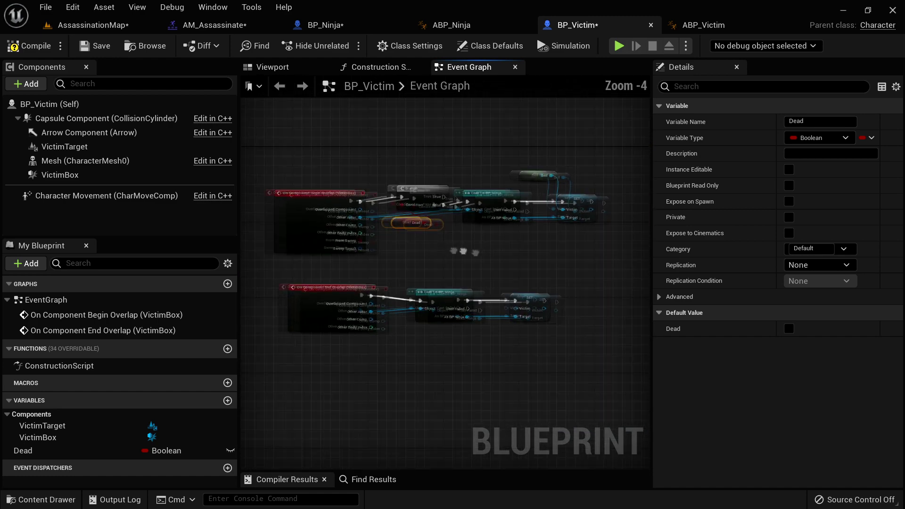
left_click_drag(592, 354, 477, 307)
scroll(420, 327, "up", 4)
left_click_drag(469, 262, 431, 165)
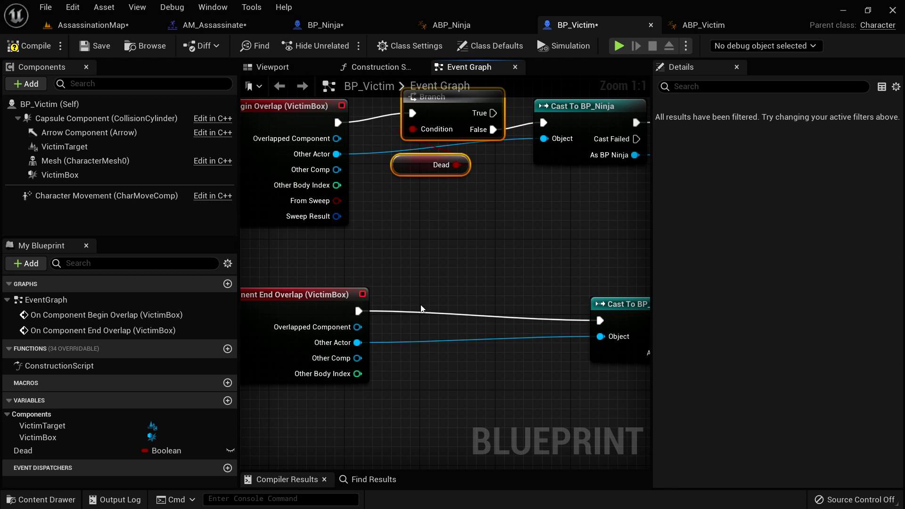
key("ctrl+v")
left_click_drag(444, 295, 445, 295)
right_click_drag(547, 354, 438, 349)
left_click_drag(410, 304, 493, 317)
scroll(433, 325, "down", 3)
right_click_drag(435, 306, 478, 323)
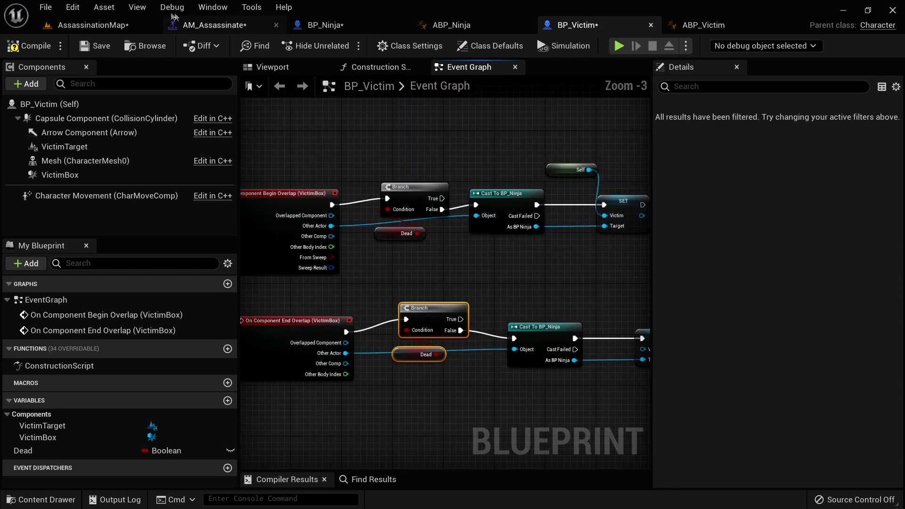
- Play the level again with the collision shapes shown through the show collision command
left_click(621, 45)
key("grave")
type("show collision")
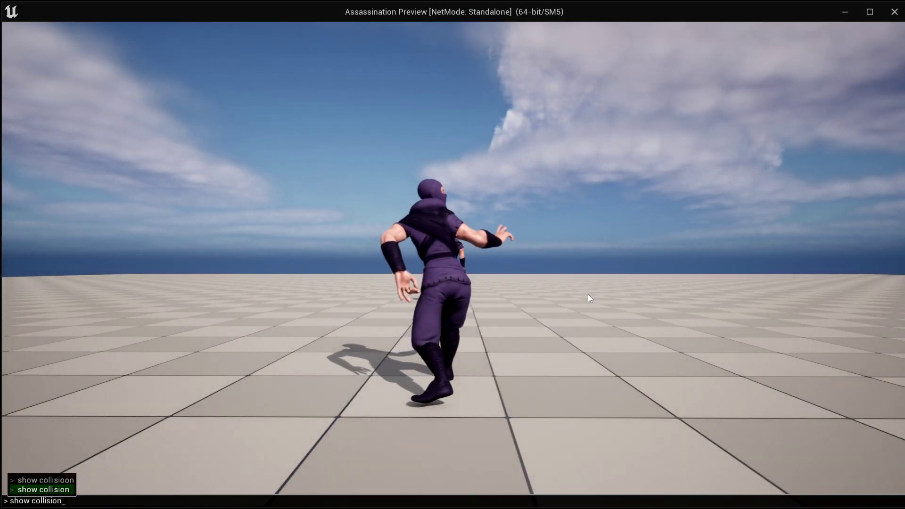
key("Return")
- Assassinate the victim from behind, walk the ninja around and through the dead victim's trigger box, and end the play session
key("w")
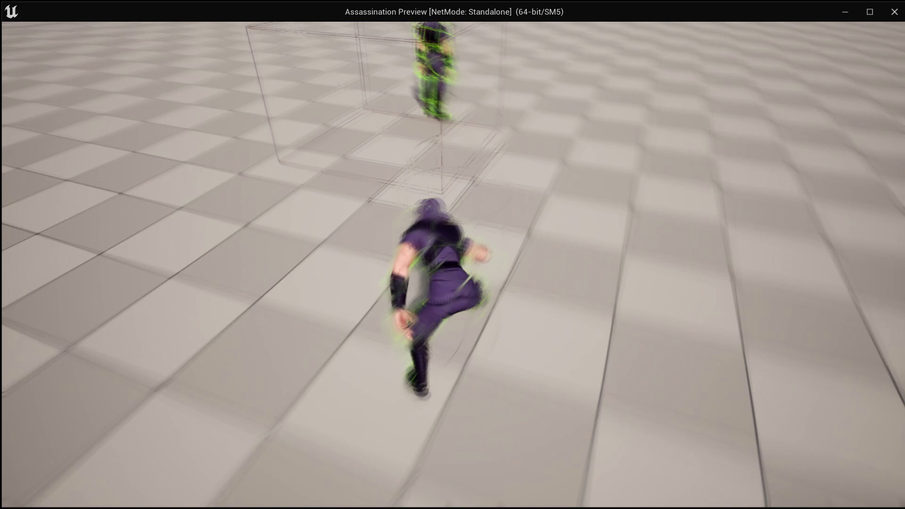
key("e")
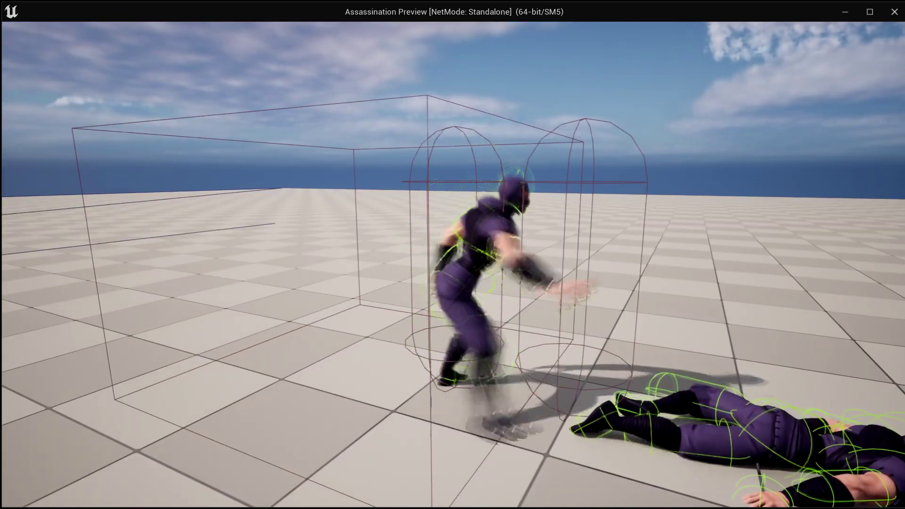
key("w")
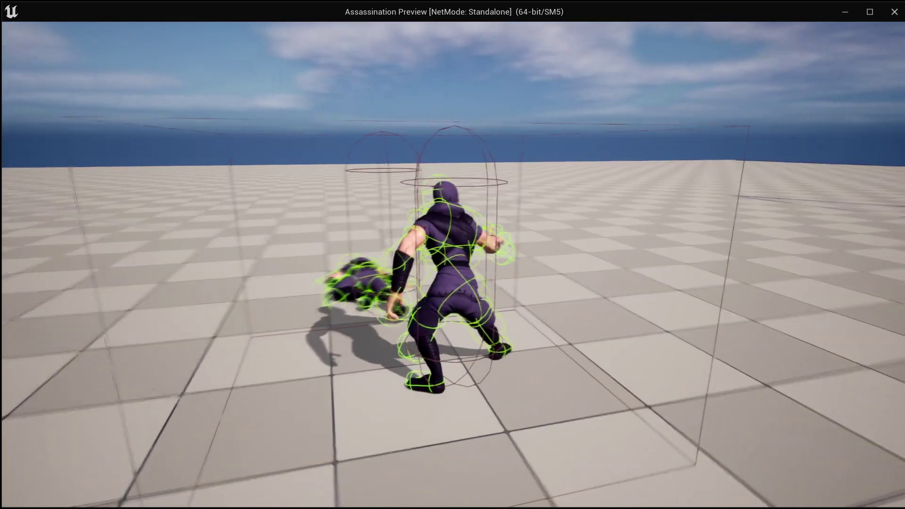
key("w")
key("w")
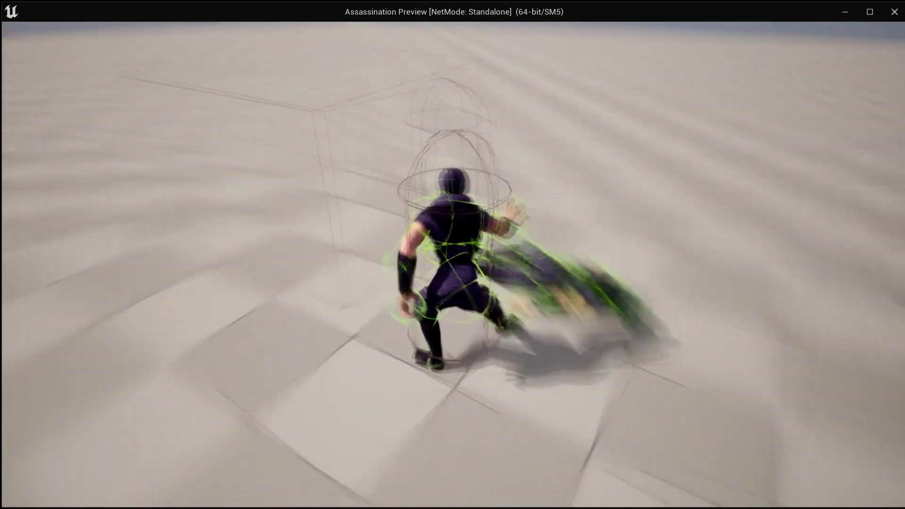
key("a")
key("s")
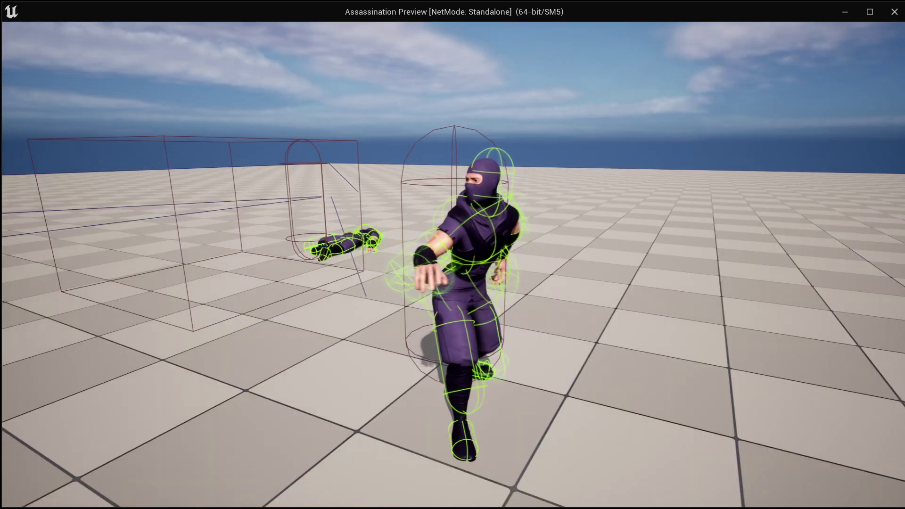
key("Escape")
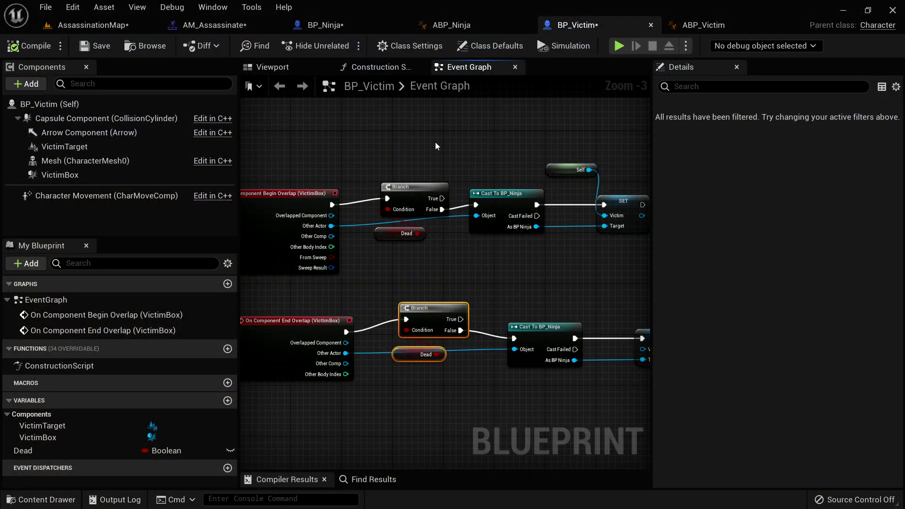
- Enlarge BP_Victim's VictimBox to X and Y box extents of about 219 and 232, centred behind the character at X -233.33
left_click(278, 69)
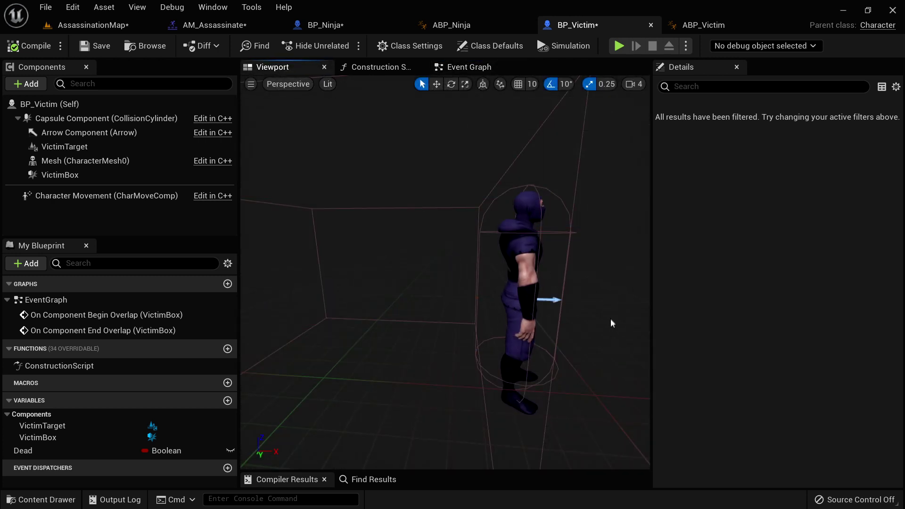
left_click_drag(611, 322, 611, 368)
right_click_drag(607, 289, 607, 312)
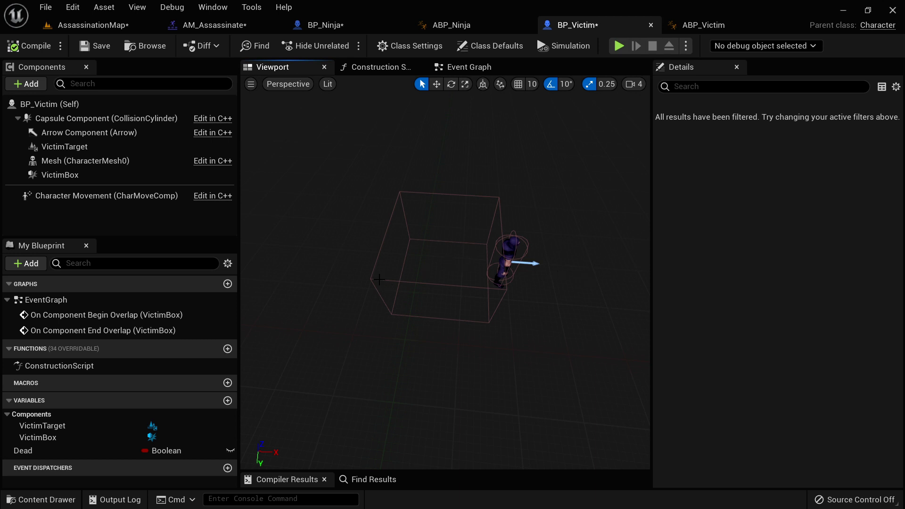
left_click(379, 280)
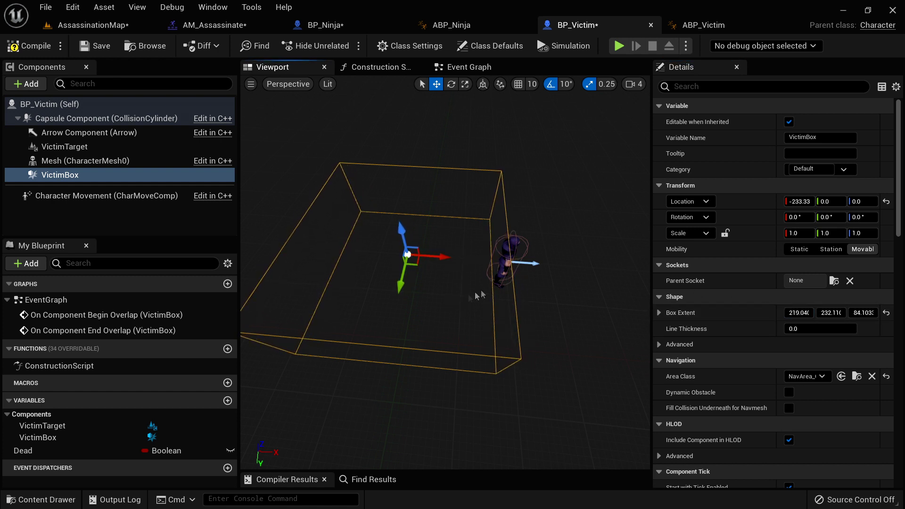
- Play the level, run the ninja toward the standing victim to test the enlarged VictimBox, and end the play session
left_click(619, 46)
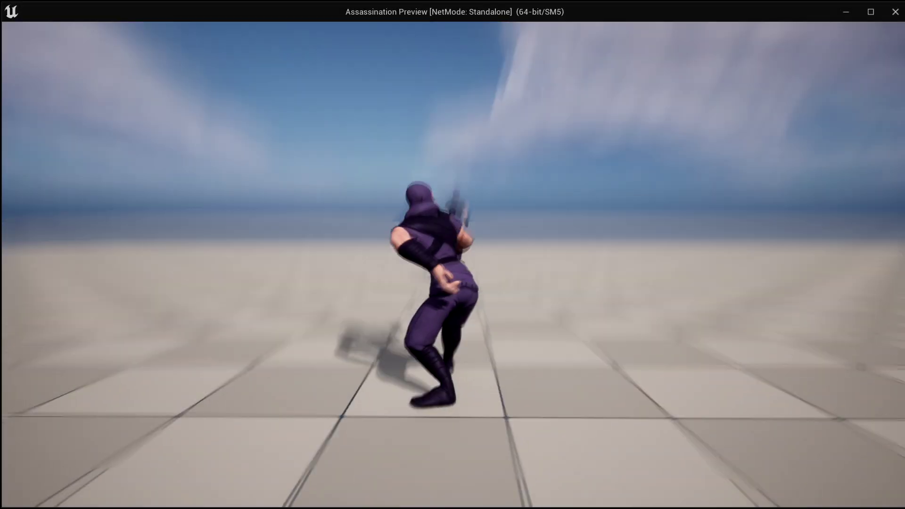
key("d")
key("d")
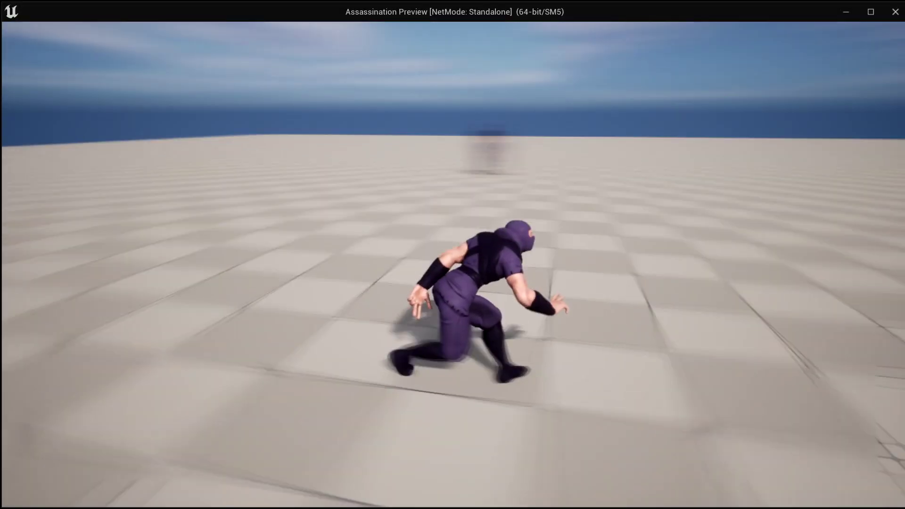
key("w")
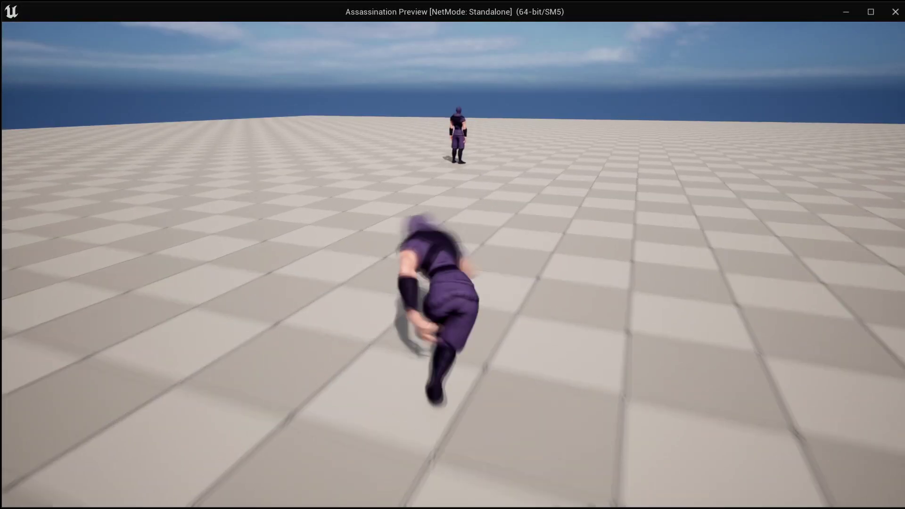
key("w")
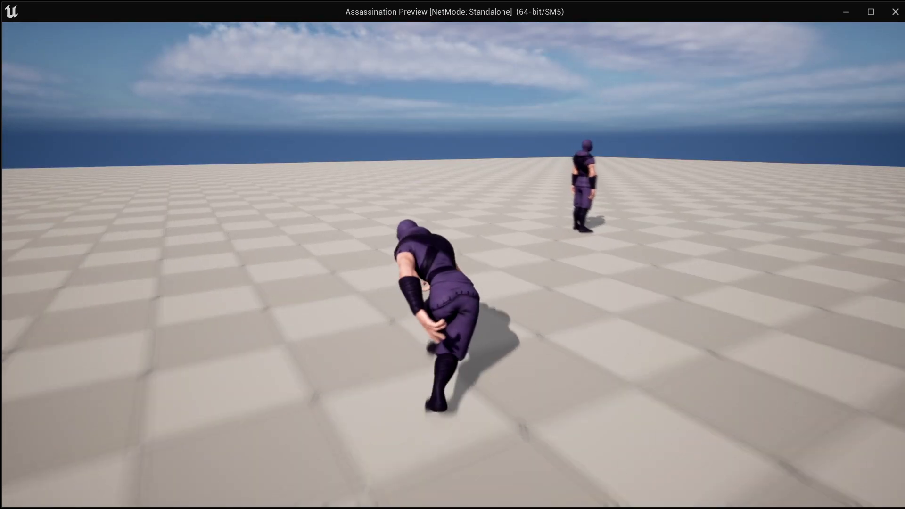
key("w")
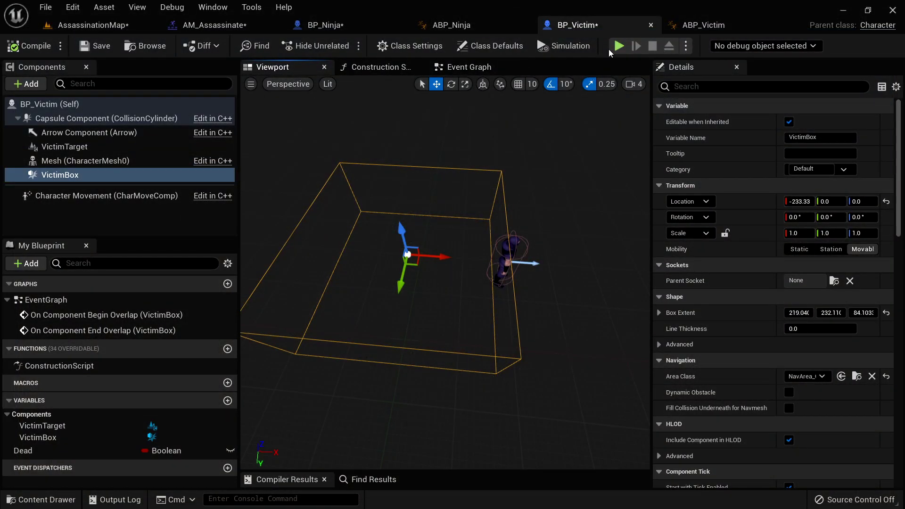
- Play the level again, approach the victim from behind, trigger the assassination, and end the play session
left_click(619, 46)
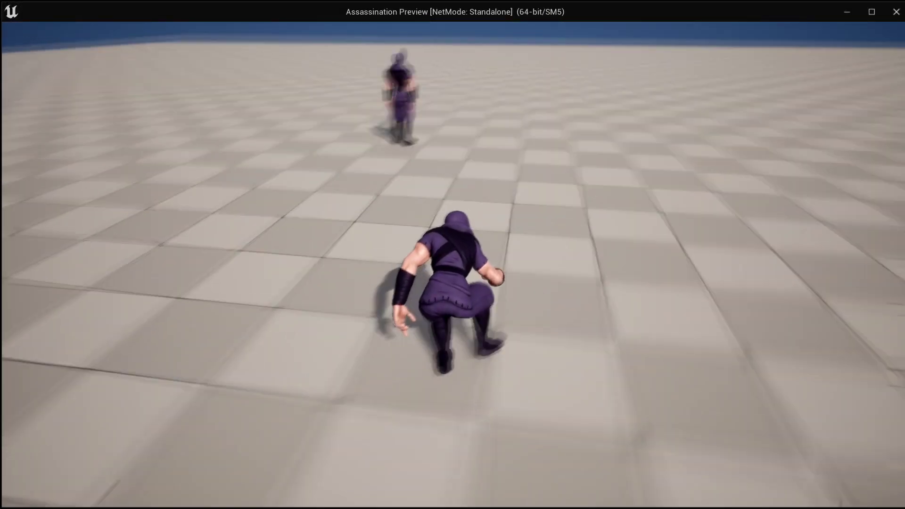
key("d")
key("w")
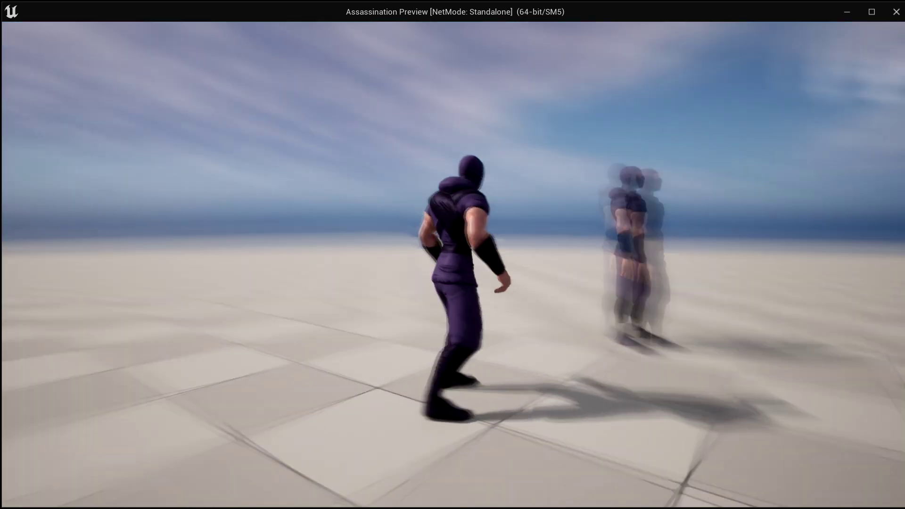
key("d")
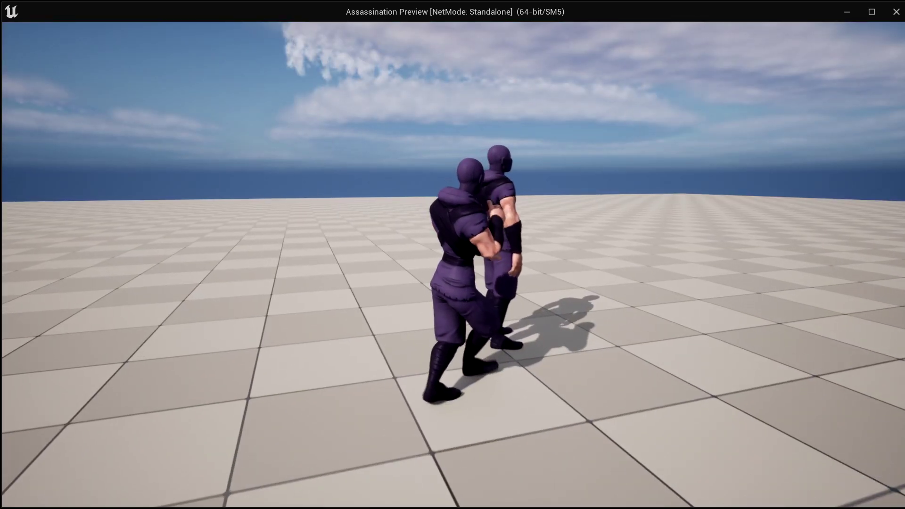
key("e")
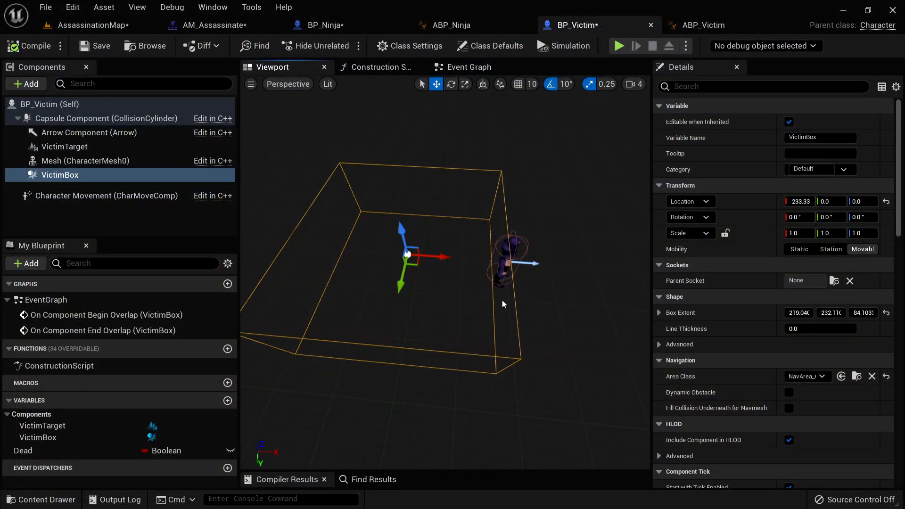
- Add a Float variable named SpringArmLength to BP_Ninja
left_click(326, 25)
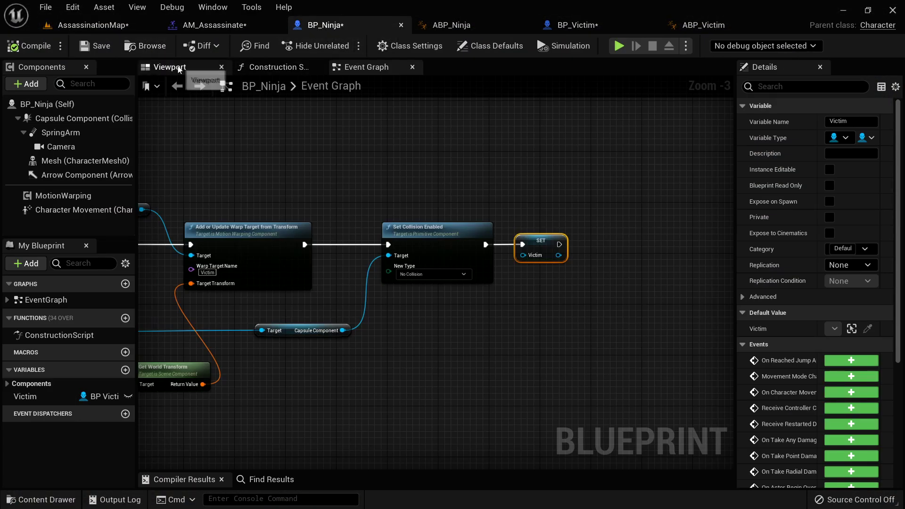
right_click_drag(412, 347, 563, 352)
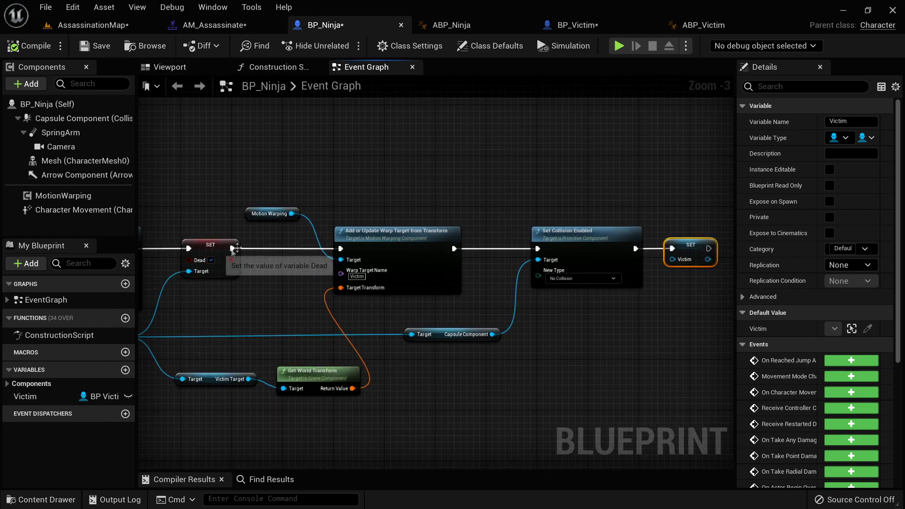
scroll(347, 160, "down", 4)
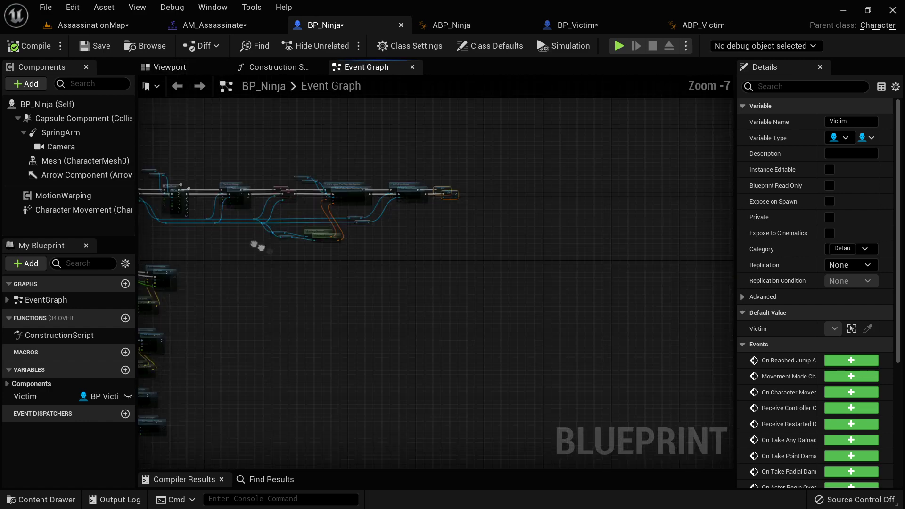
right_click_drag(408, 289, 391, 342)
scroll(429, 325, "up", 3)
scroll(431, 335, "down", 2)
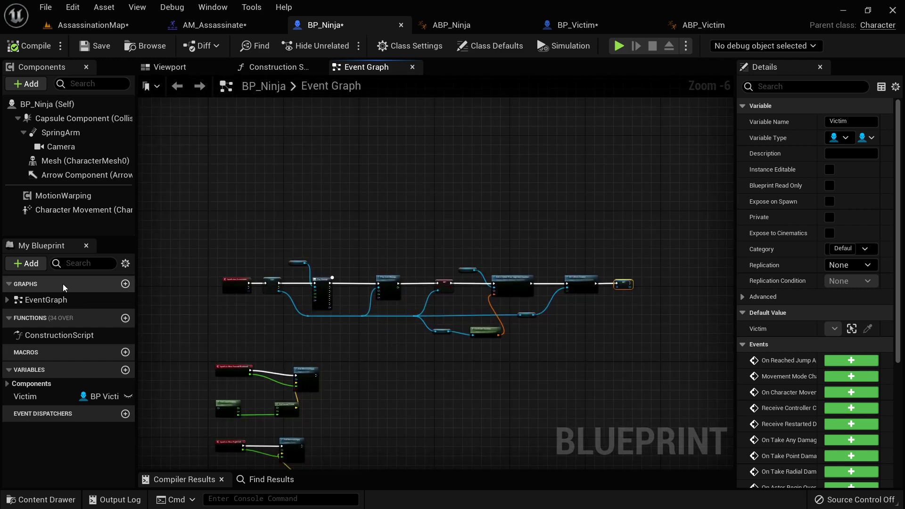
left_click_drag(137, 299, 247, 299)
left_click(237, 371)
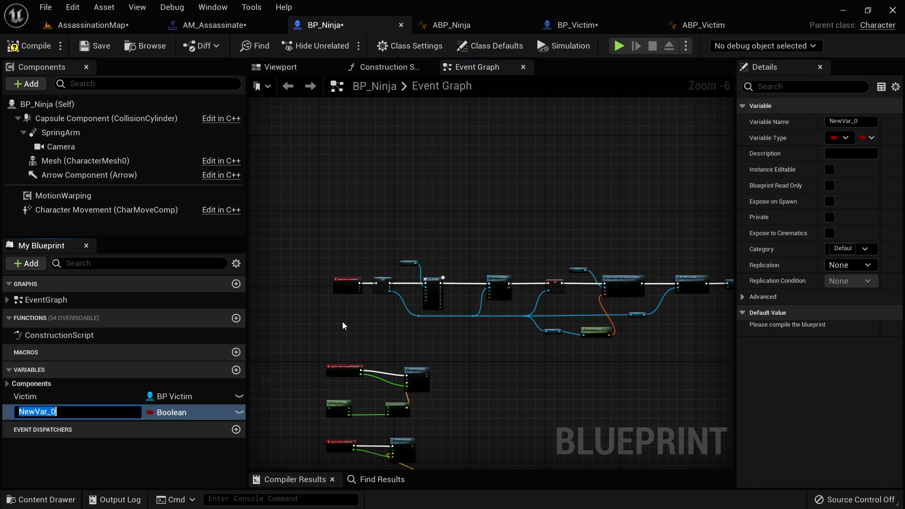
type("SpringArmLength")
key("Return")
left_click(172, 412)
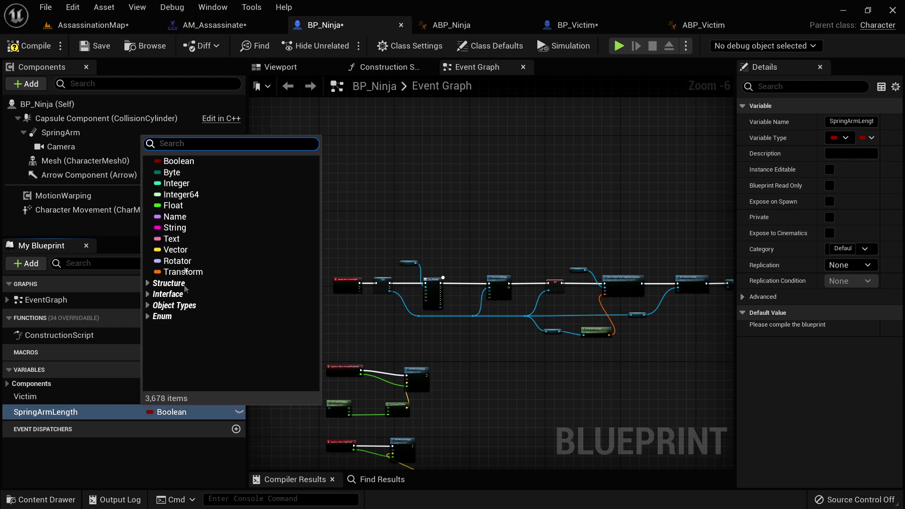
left_click(173, 205)
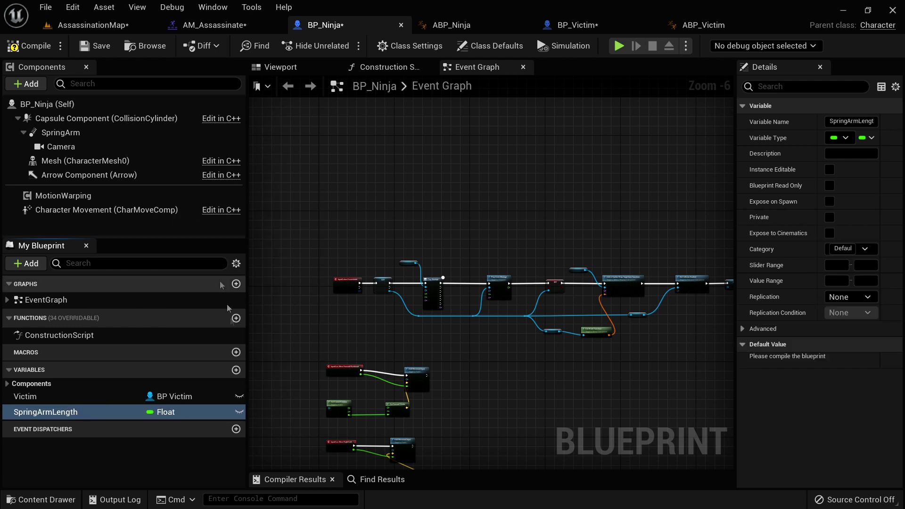
- Add a Float variable named CameraHeight to BP_Ninja and compile the blueprint
left_click(236, 370)
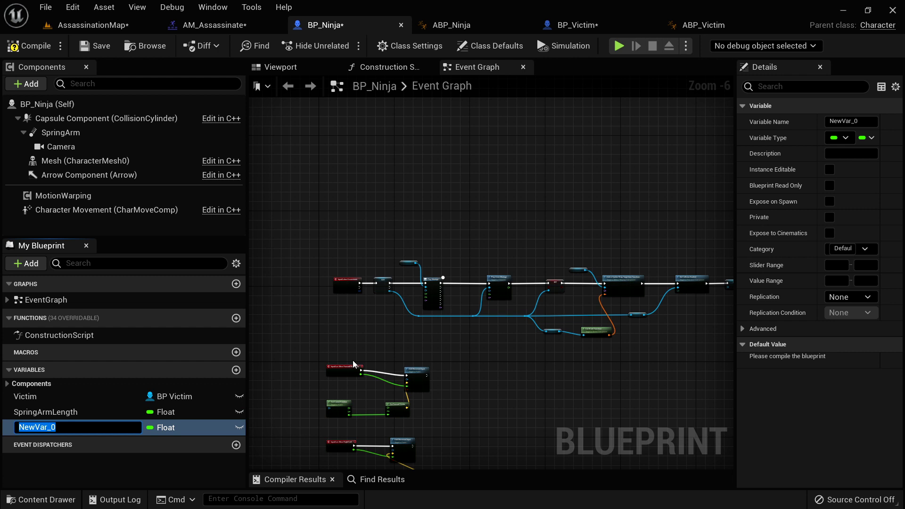
type("CameraHeight")
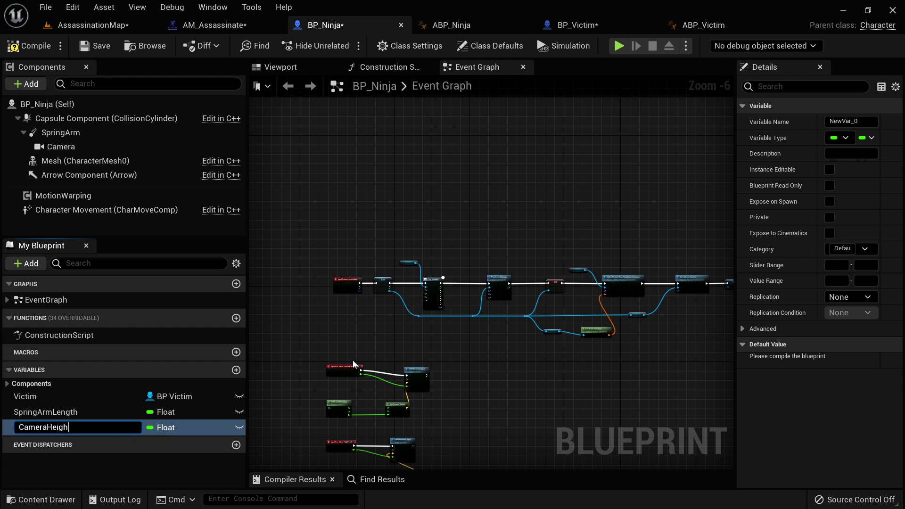
key("Return")
left_click(27, 46)
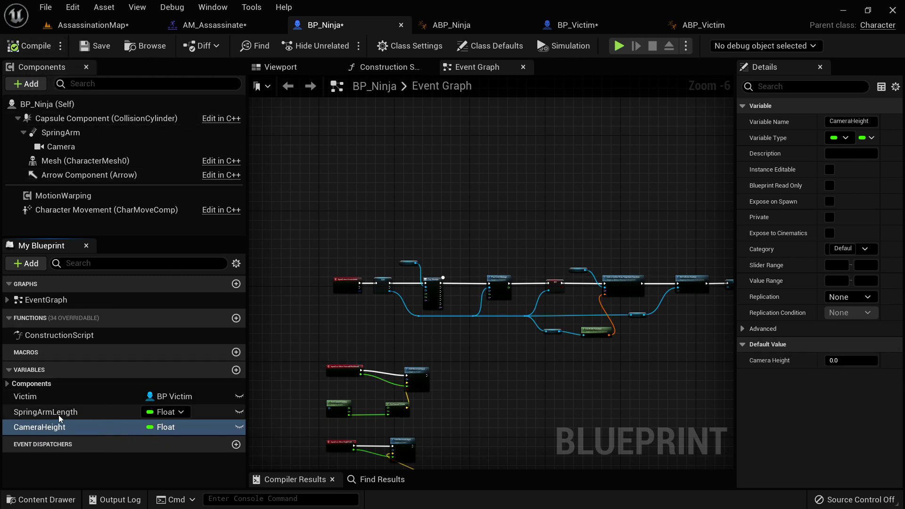
- Set SpringArmLength's default value to 300.0, matching the SpringArm component's Target Arm Length
left_click(96, 412)
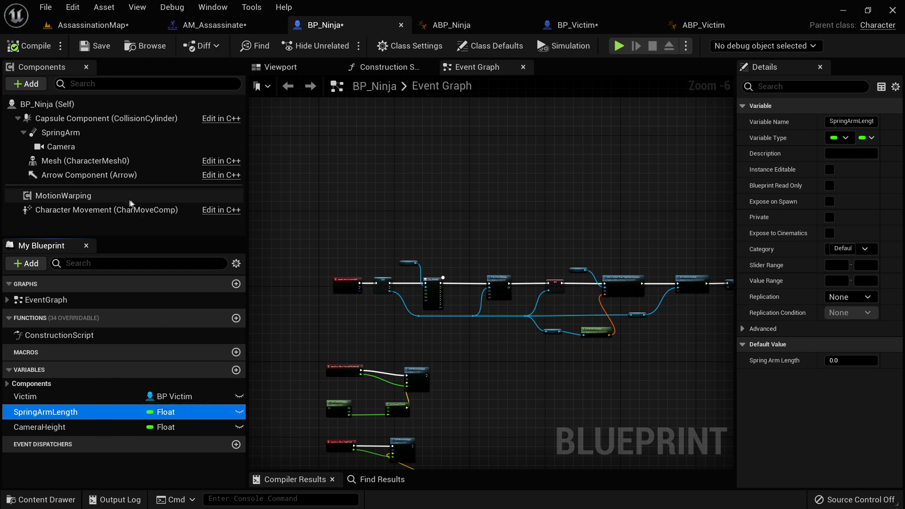
left_click(61, 133)
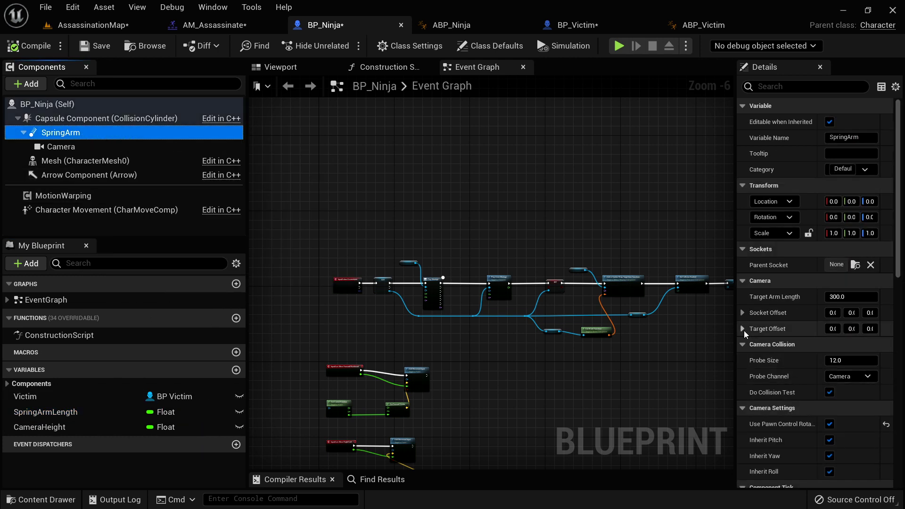
left_click_drag(738, 331, 639, 331)
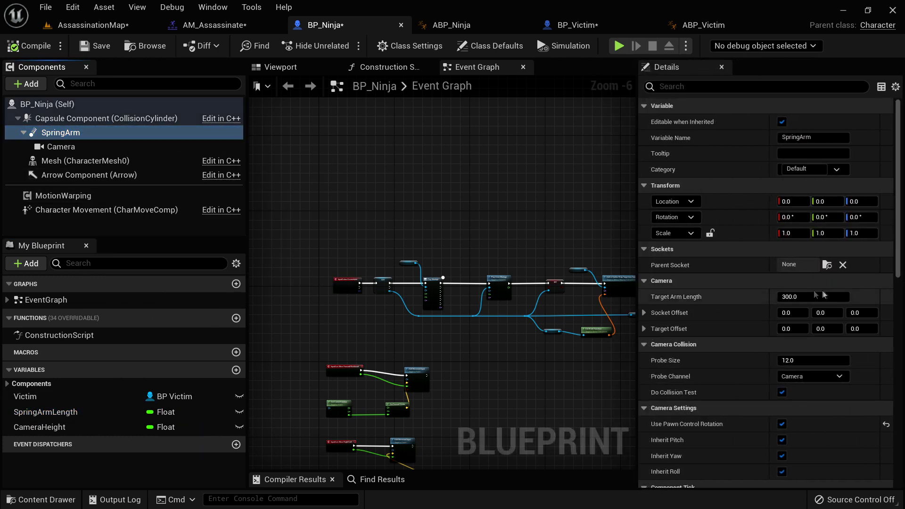
left_click(78, 414)
left_click(811, 361)
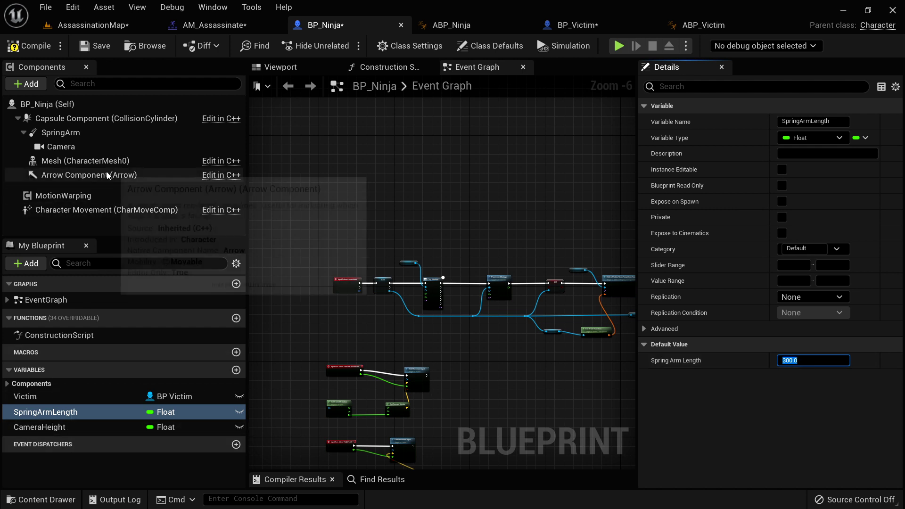
- Try a Socket Offset Z of 150 on the SpringArm in the viewport and return it to 0
left_click(59, 133)
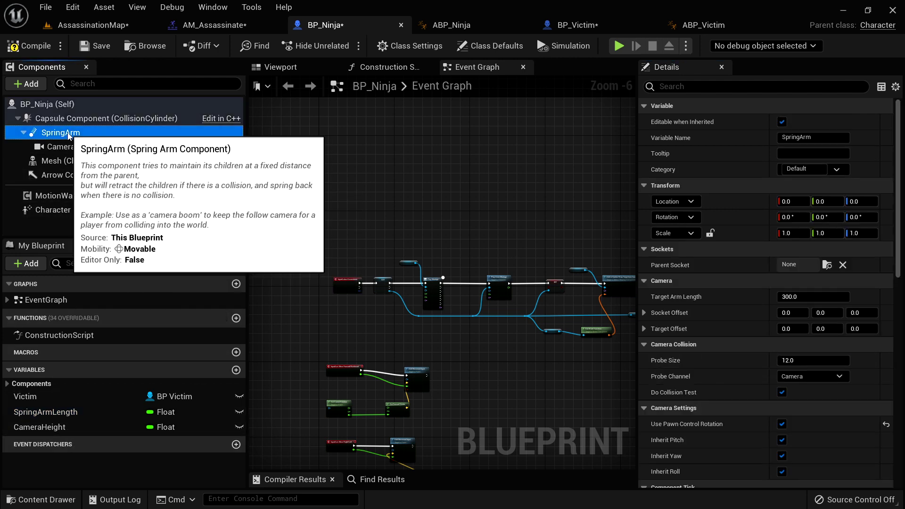
left_click(858, 312)
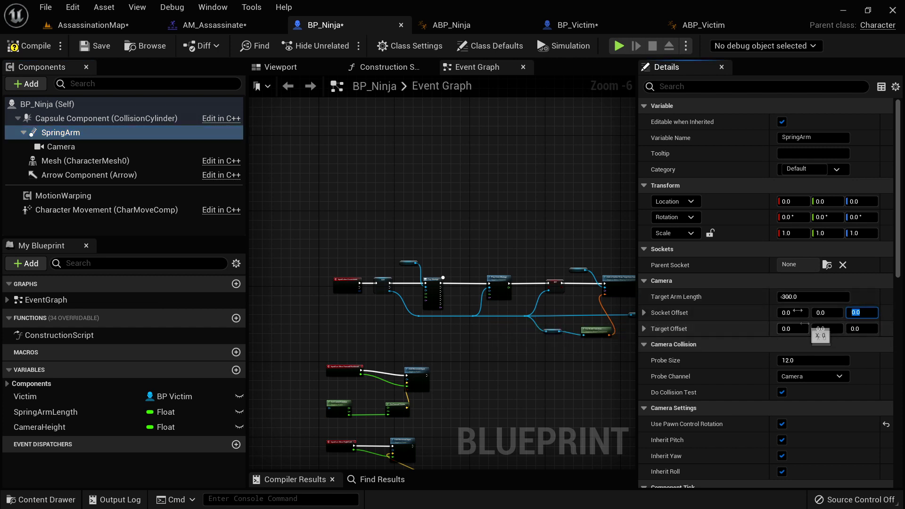
left_click(280, 67)
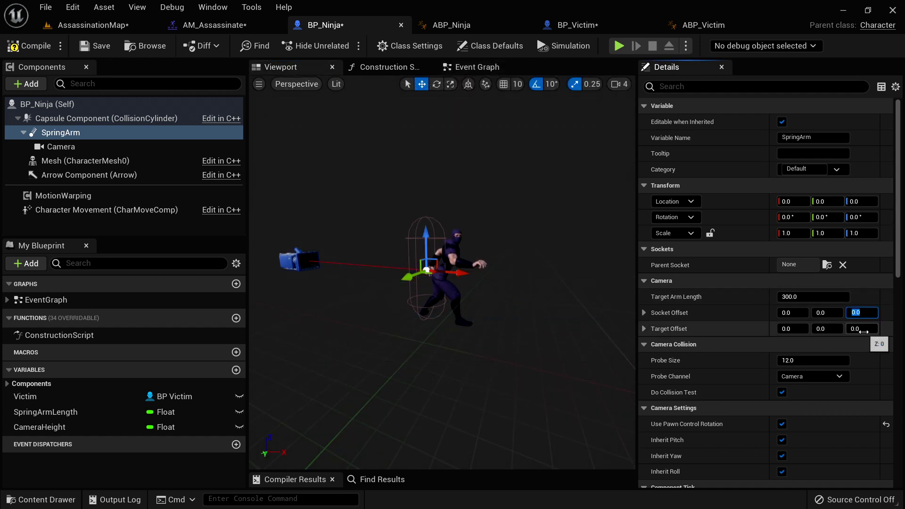
key("Return")
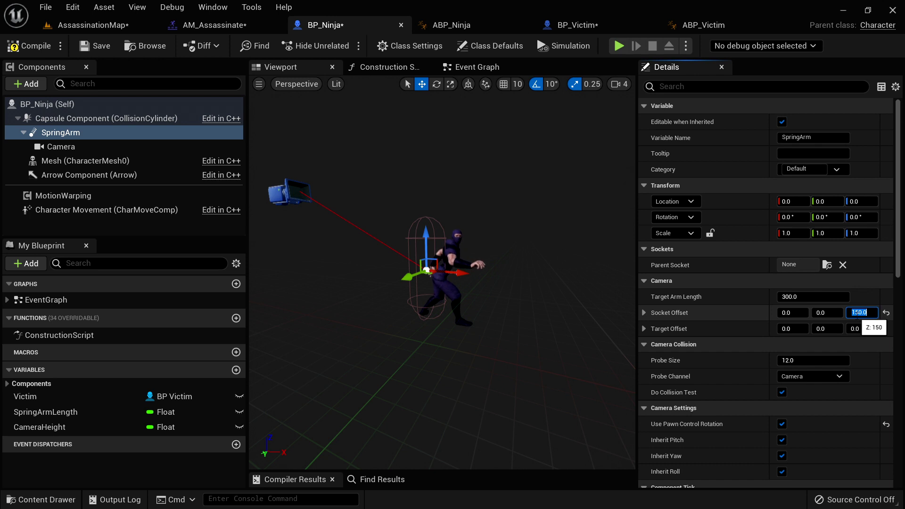
type("0")
key("Return")
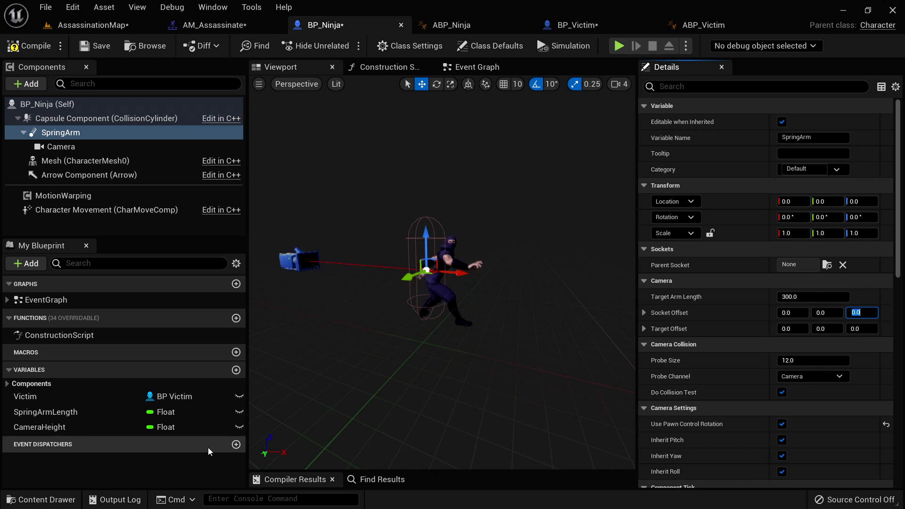
- Add a SET SpringArmLength node to BP_Ninja's event graph, connected after the SET Victim node
left_click(64, 427)
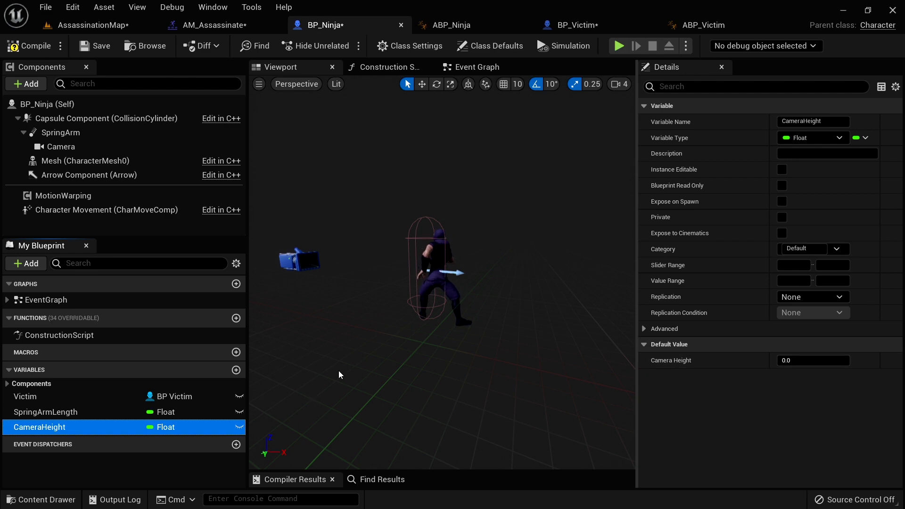
left_click(476, 67)
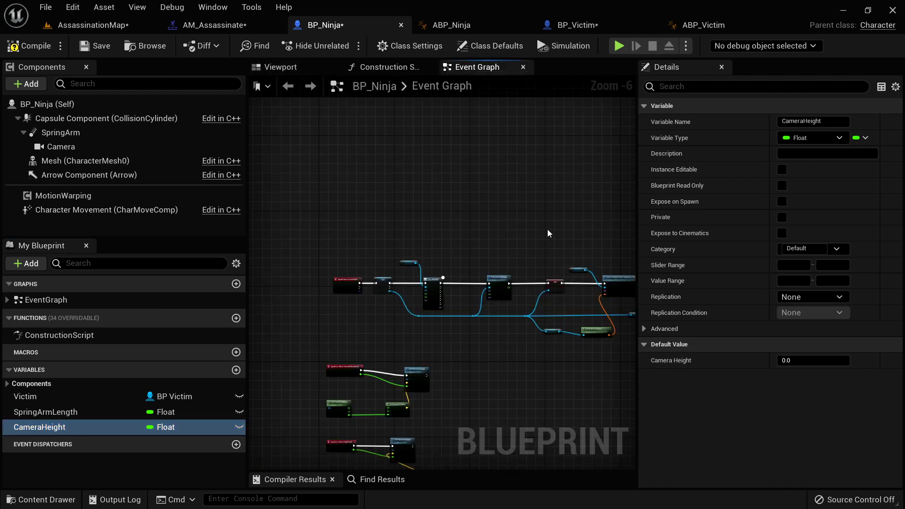
scroll(373, 264, "up", 5)
right_click_drag(502, 318, 564, 305)
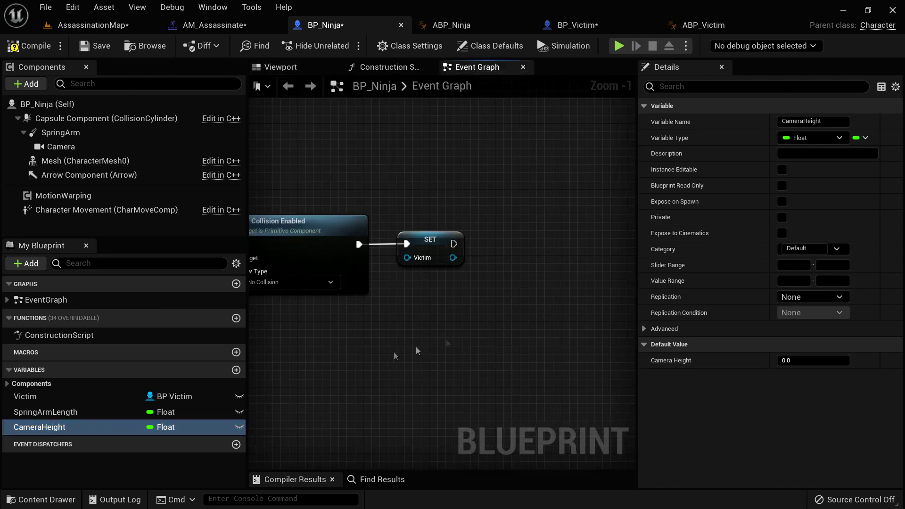
left_click_drag(57, 413, 495, 248)
left_click(533, 268)
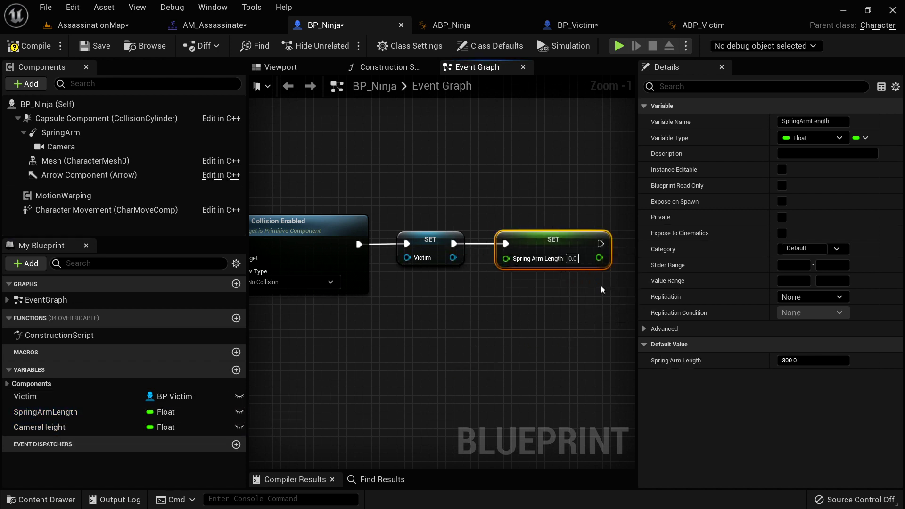
- Set the SET Spring Arm Length node to 200 and connect a SET CameraHeight node of 65 after it
left_click(572, 258)
type("200")
right_click_drag(578, 296, 401, 302)
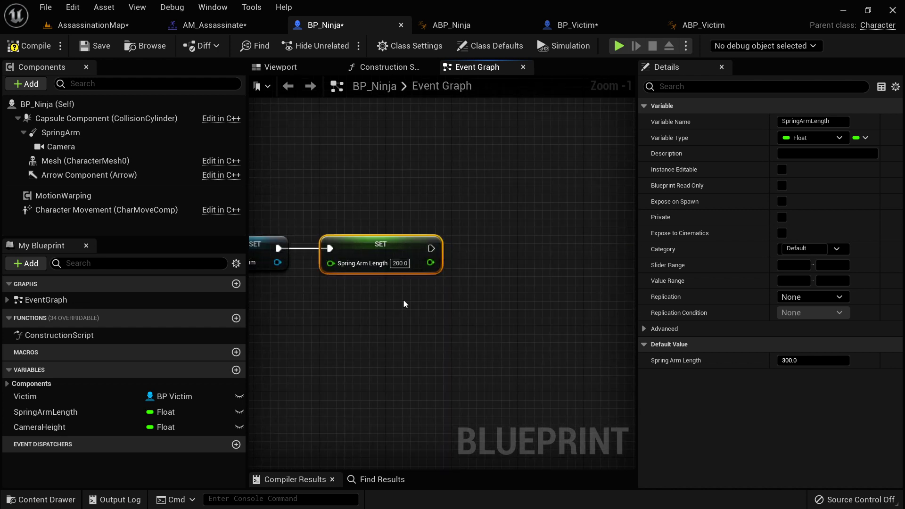
left_click_drag(40, 427, 474, 247)
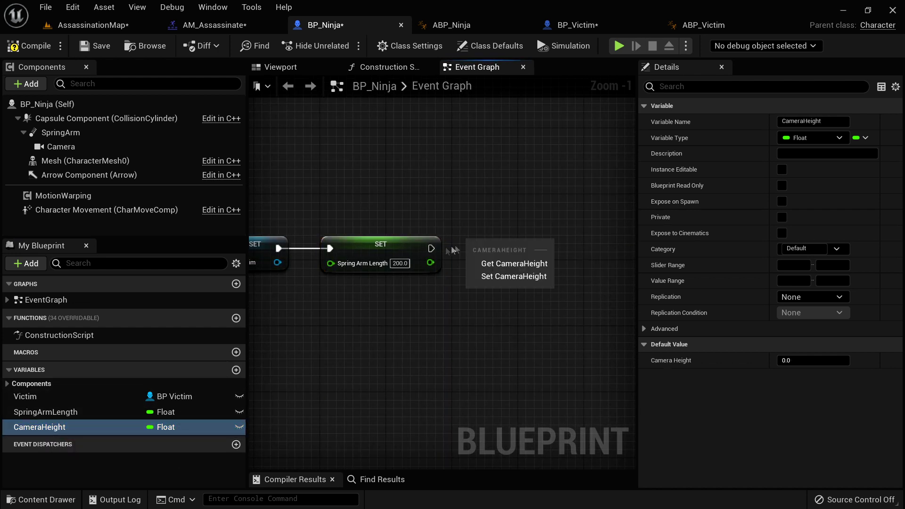
left_click(513, 275)
left_click(536, 263)
type("65")
key("Return")
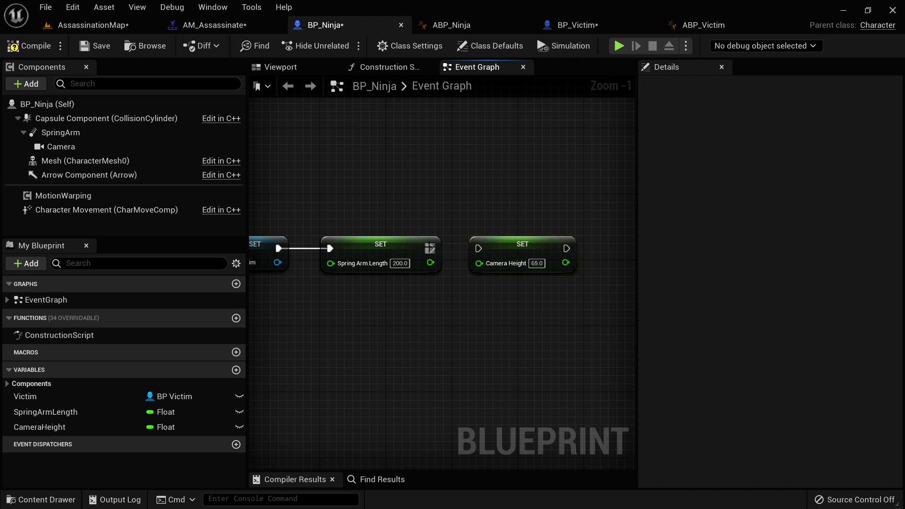
left_click_drag(608, 227, 448, 311)
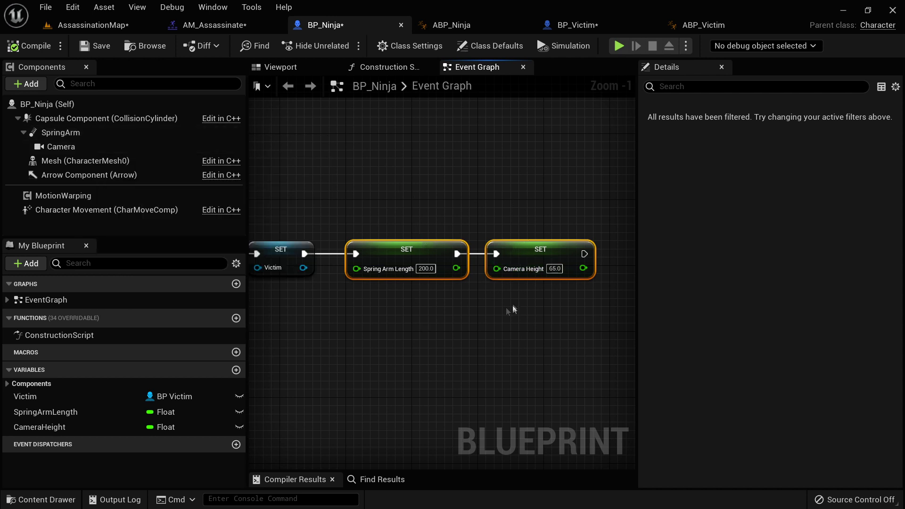
- Add an Event Tick node in the empty graph area above the InputAction Assassinate chain
scroll(513, 306, "down", 4)
right_click_drag(363, 217, 561, 238)
right_click_drag(435, 217, 589, 264)
scroll(368, 242, "up", 3)
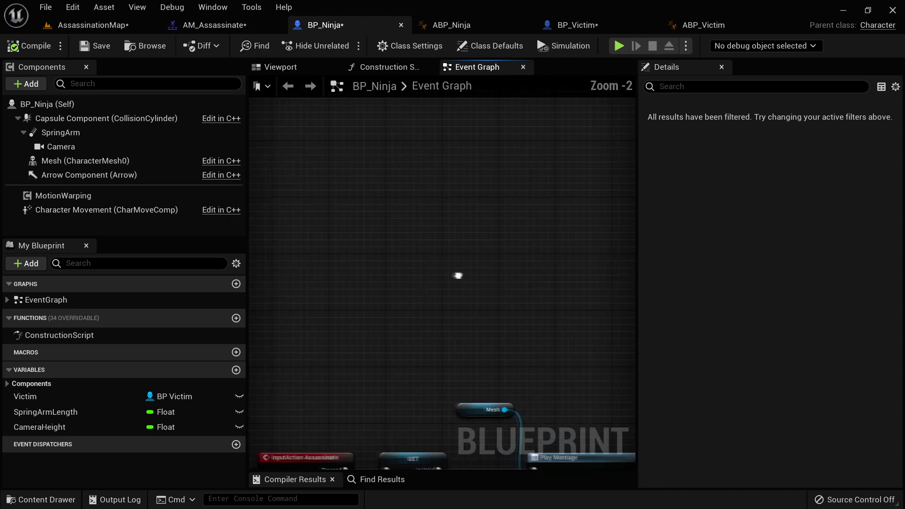
right_click(310, 241)
type("event tick")
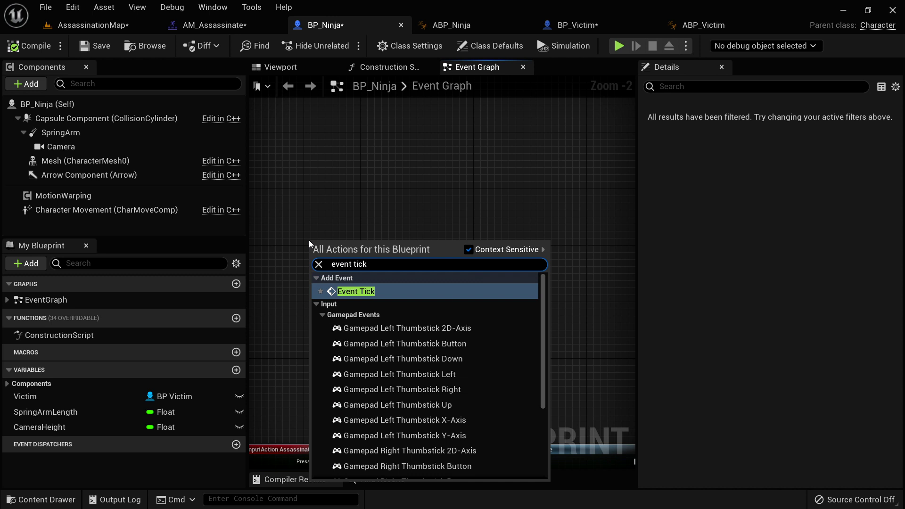
key("Return")
- Add an FInterp To node beside Event Tick and align the two nodes
scroll(425, 283, "up", 2)
right_click(416, 258)
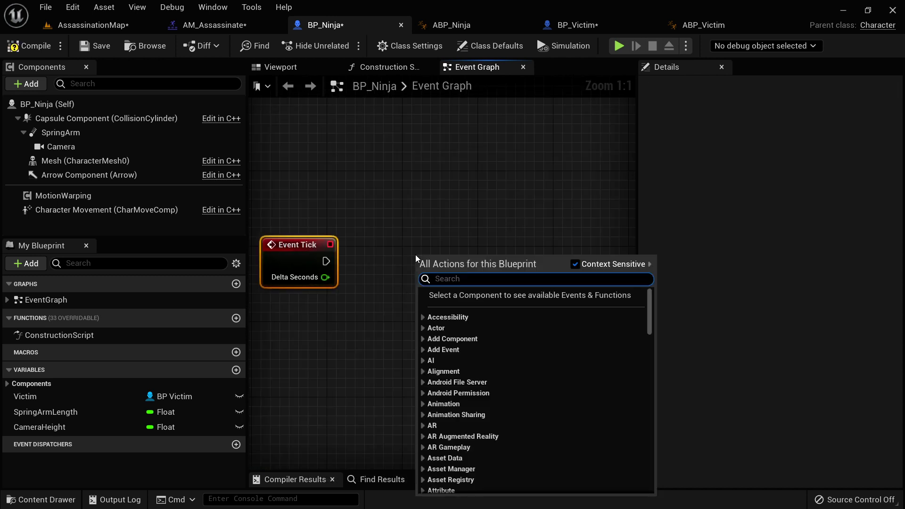
type("finterp")
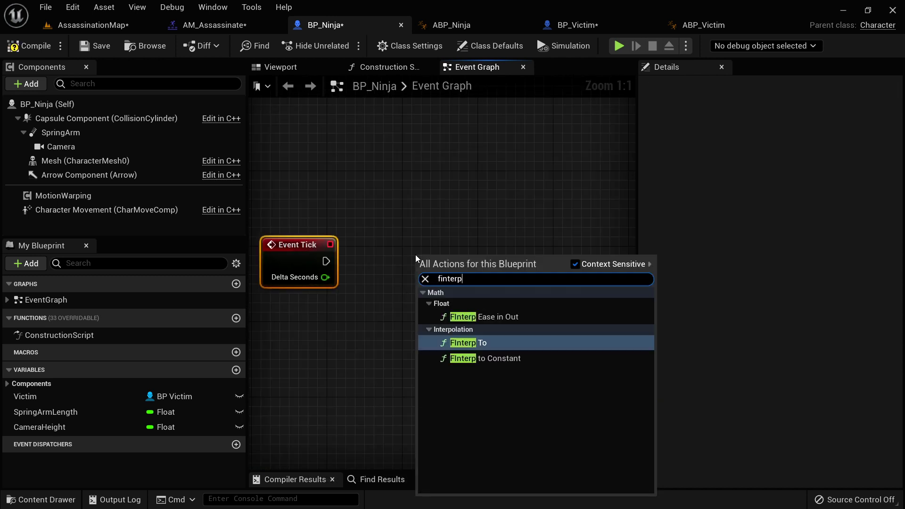
left_click(514, 343)
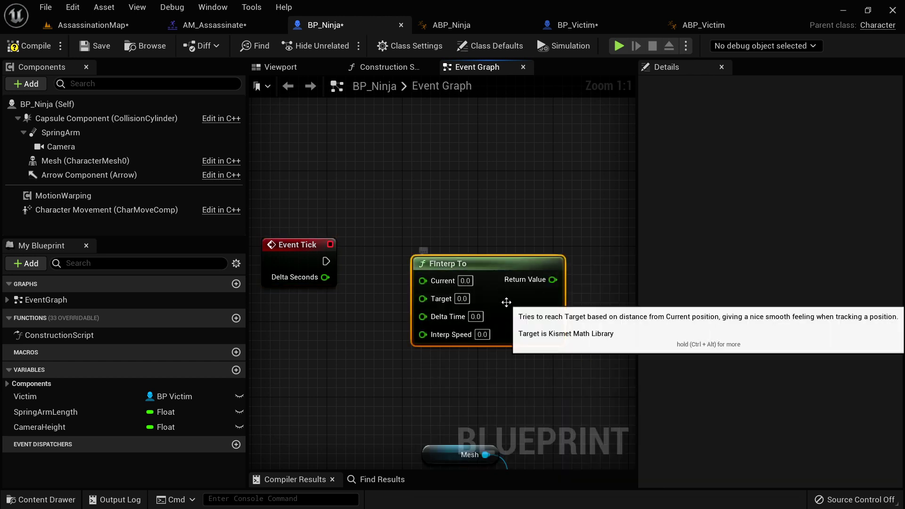
left_click_drag(527, 253, 533, 216)
left_click_drag(285, 267, 291, 253)
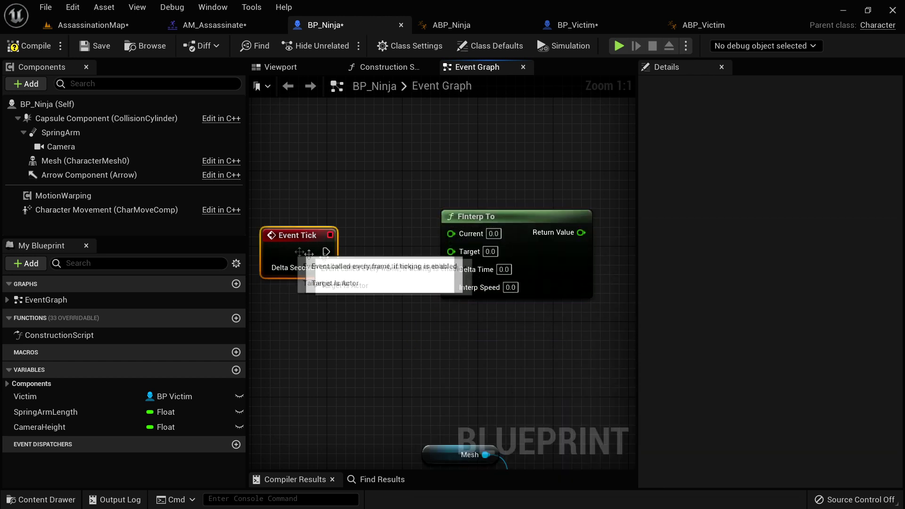
- Add a SpringArm reference with a Target Arm Length getter and wire the length into FInterp To's Current input
right_click_drag(519, 311, 534, 309)
left_click_drag(637, 338, 781, 338)
right_click_drag(583, 349, 618, 354)
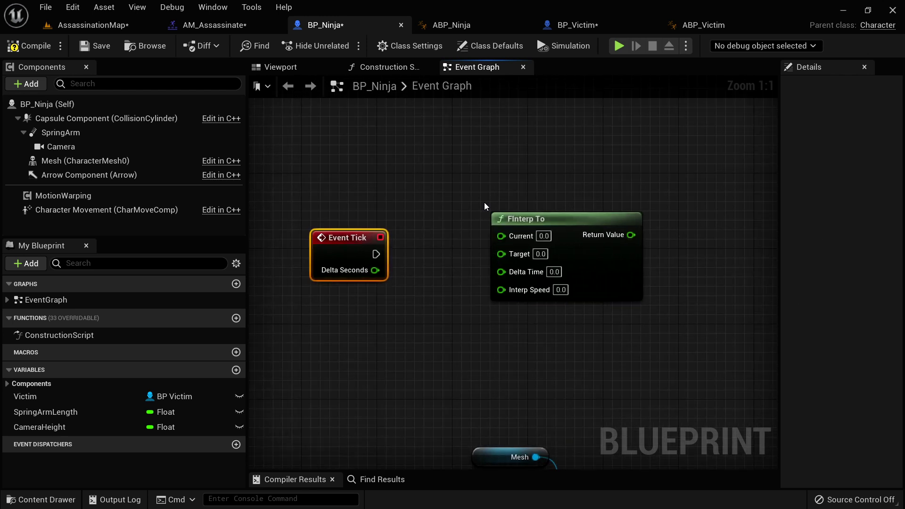
right_click_drag(486, 183, 476, 216)
left_click_drag(61, 133, 408, 145)
left_click_drag(469, 152, 409, 181)
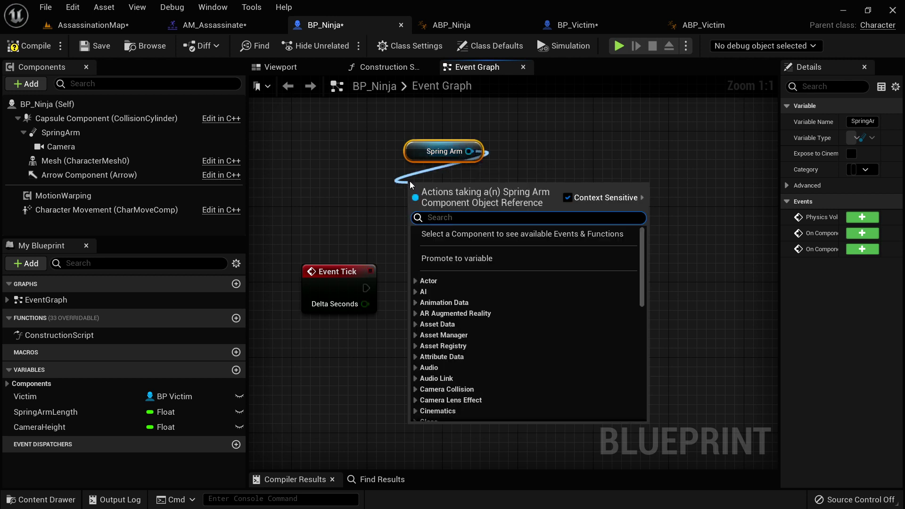
type("target arm")
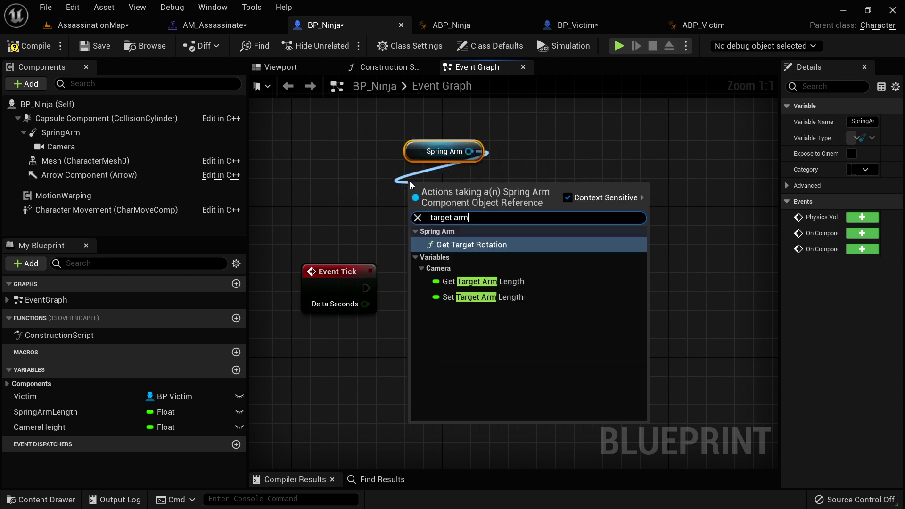
left_click(483, 282)
left_click_drag(532, 189, 562, 252)
- Feed SpringArmLength into FInterp To's Target and Event Tick's Delta Seconds into Delta Time, with an Interp Speed of 2
left_click_drag(61, 412, 543, 289)
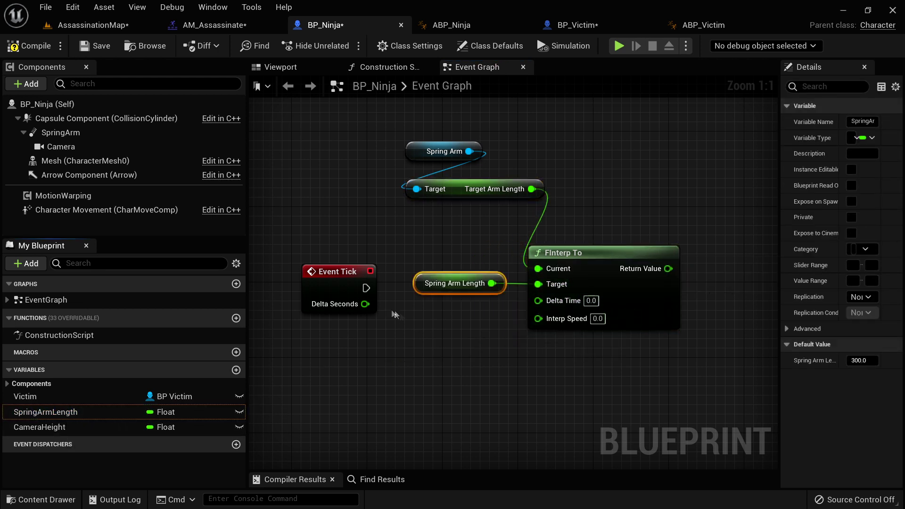
left_click_drag(365, 303, 538, 300)
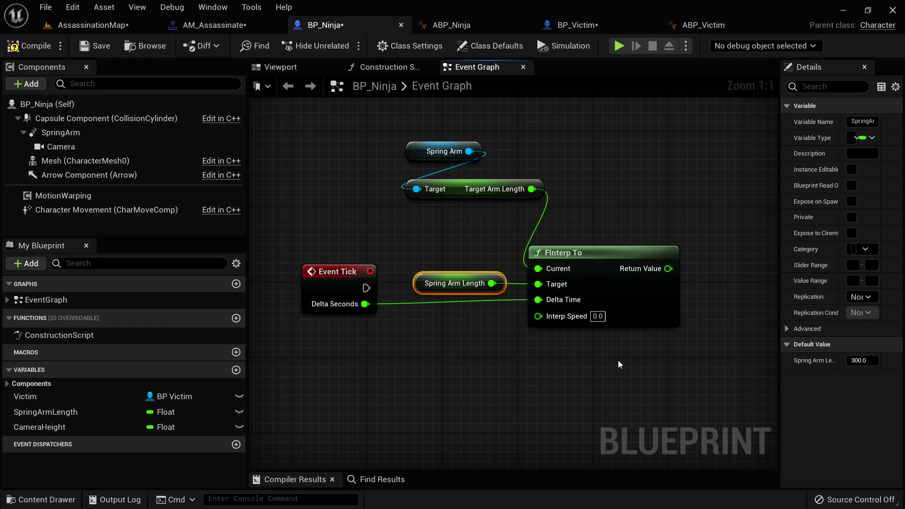
left_click(598, 317)
type("2")
key("Return")
- Add a SET Target Arm Length node for the SpringArm, driven by FInterp To's Return Value and executed from Event Tick
right_click_drag(638, 361, 553, 373)
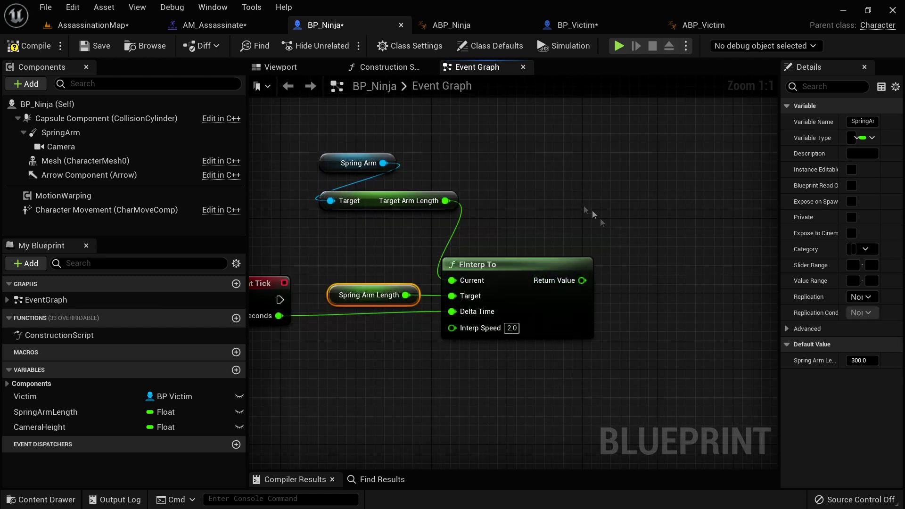
left_click_drag(383, 163, 579, 205)
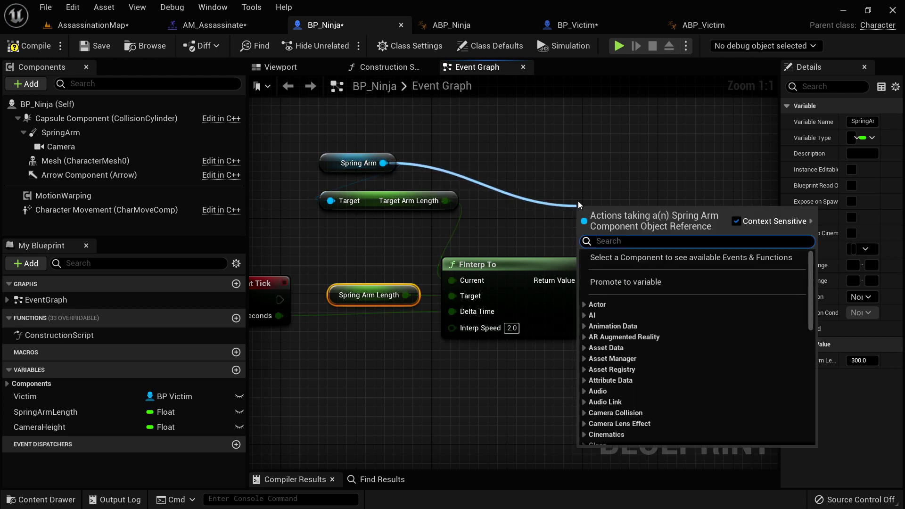
type("target arm")
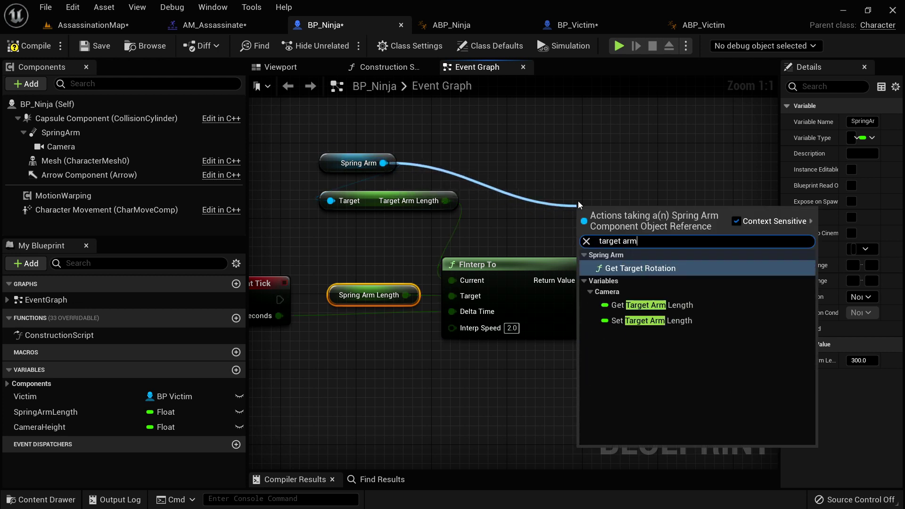
left_click(641, 320)
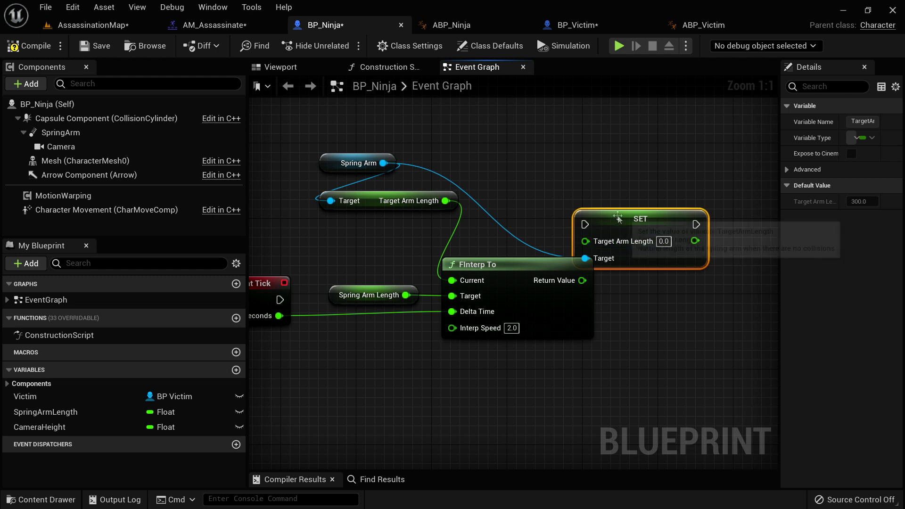
left_click_drag(621, 215, 674, 263)
left_click_drag(583, 281, 652, 289)
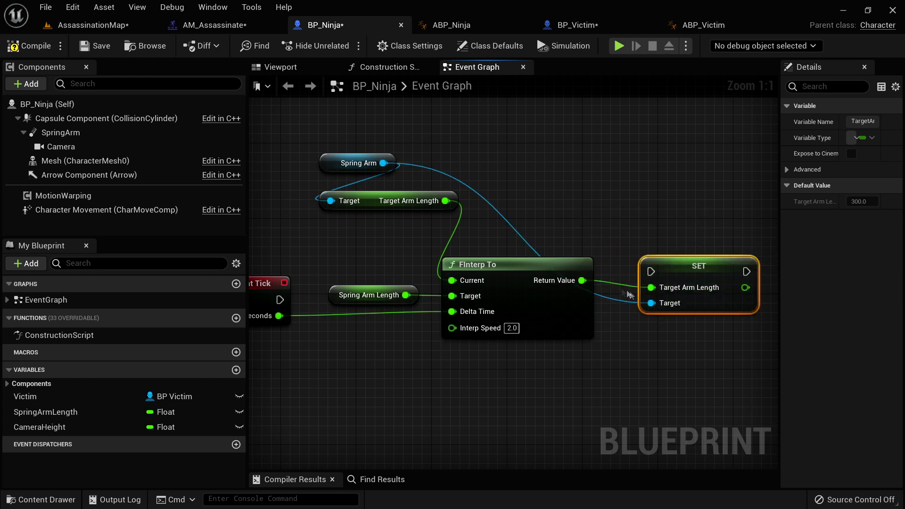
left_click_drag(280, 300, 651, 272)
- Tidy the Event Tick nodes below the execution wire and route the SpringArm wire to the SET node through a reroute node
right_click_drag(562, 377, 643, 352)
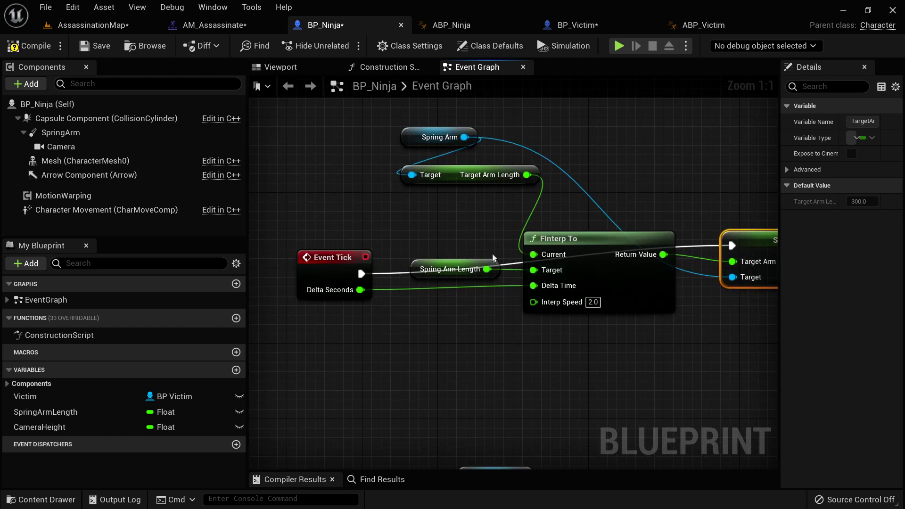
left_click_drag(590, 241, 581, 286)
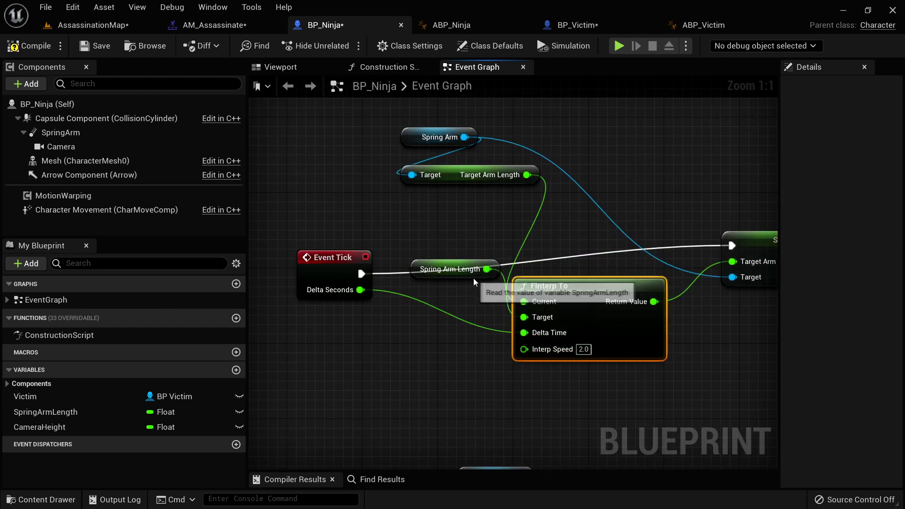
left_click_drag(473, 278, 470, 309)
left_click_drag(449, 177, 413, 381)
left_click_drag(416, 143, 374, 408)
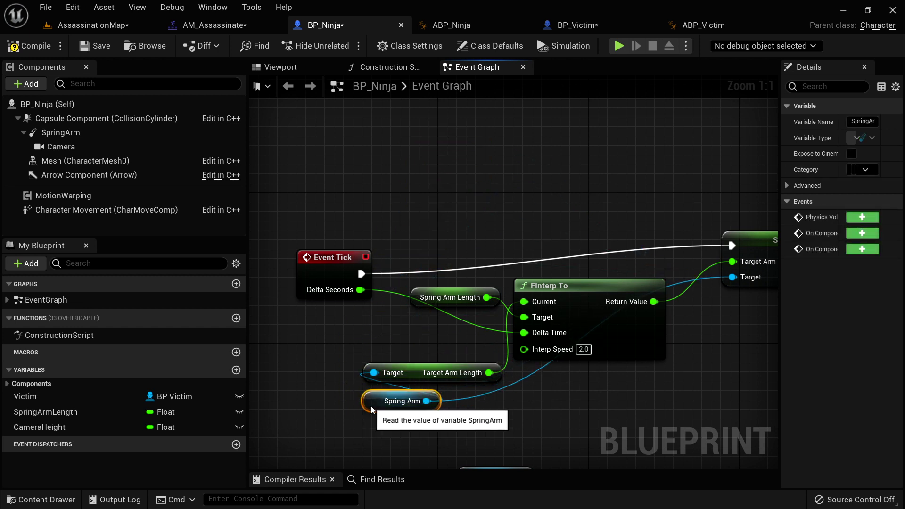
left_click_drag(749, 248, 721, 276)
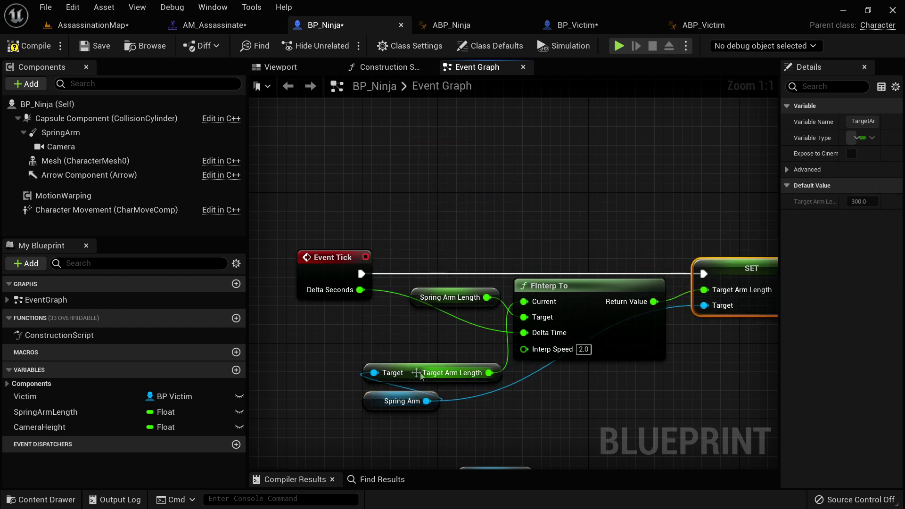
left_click_drag(370, 374, 371, 335)
left_click_drag(382, 407, 415, 387)
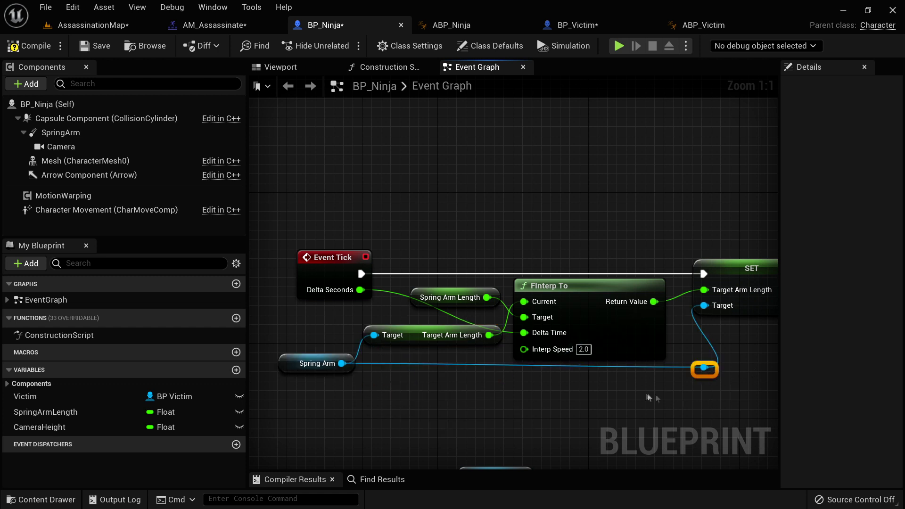
right_click_drag(645, 387, 636, 358)
scroll(638, 337, "down", 1)
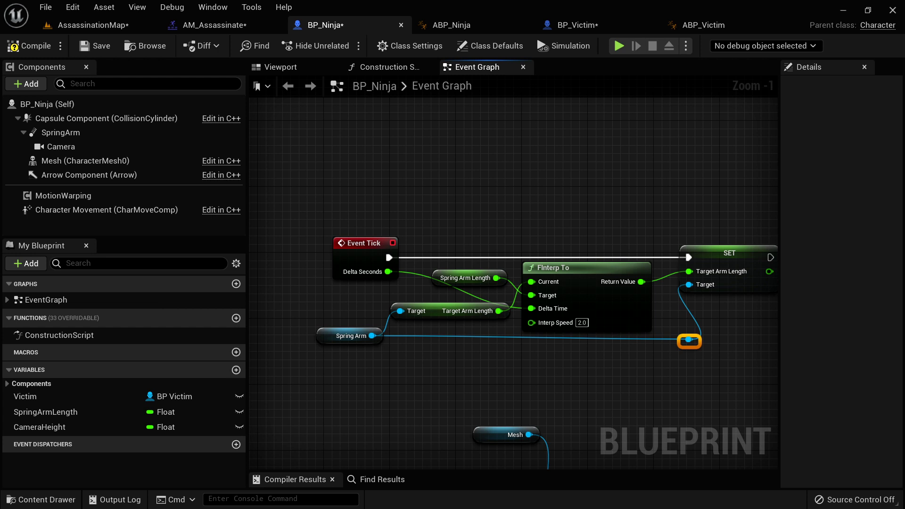
- Duplicate the FInterp To node and place the copy past the SET Target Arm Length node
right_click_drag(713, 373, 507, 371)
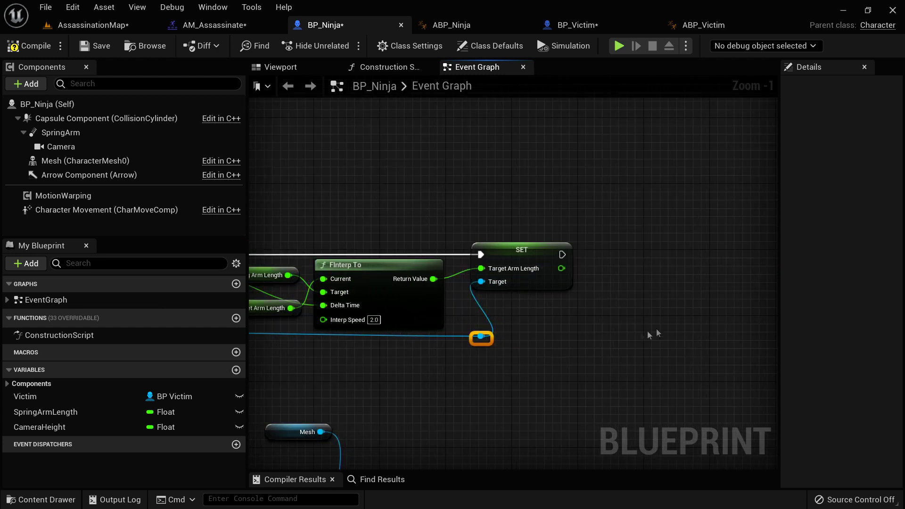
right_click_drag(664, 328, 641, 329)
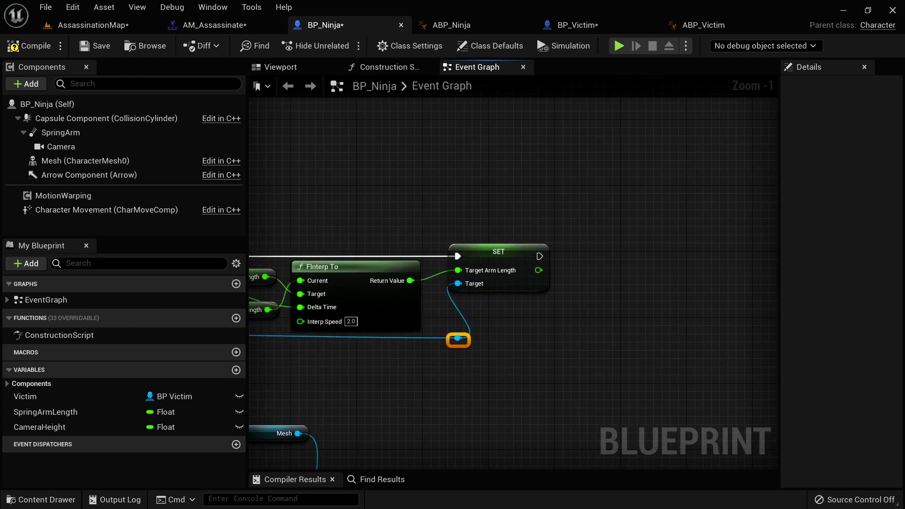
left_click_drag(405, 274, 412, 275)
key("ctrl+c")
key("ctrl+v")
left_click_drag(682, 314, 682, 281)
right_click_drag(575, 354, 476, 357)
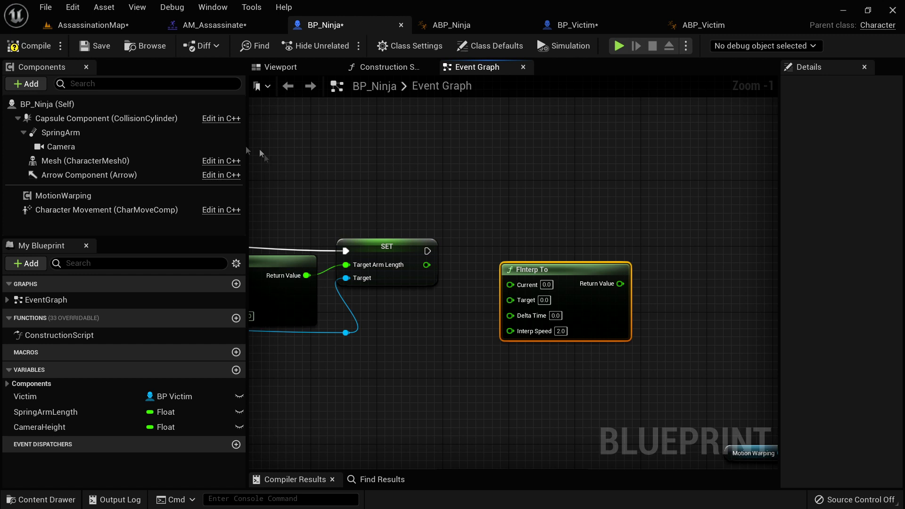
- Add a SpringArm Socket Offset getter, split its output, and wire Socket Offset Z into the second FInterp To's Current input
left_click_drag(60, 132, 395, 143)
left_click_drag(450, 147, 476, 183)
type("get")
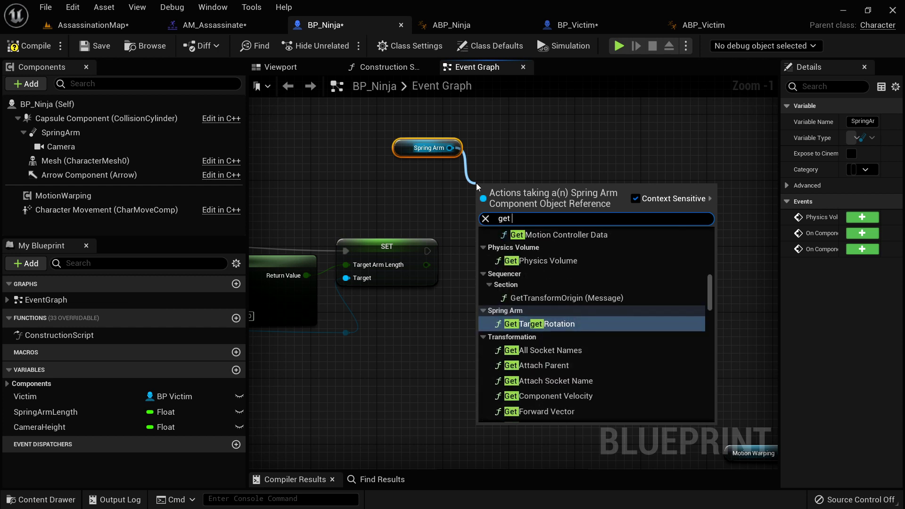
type(" socket off")
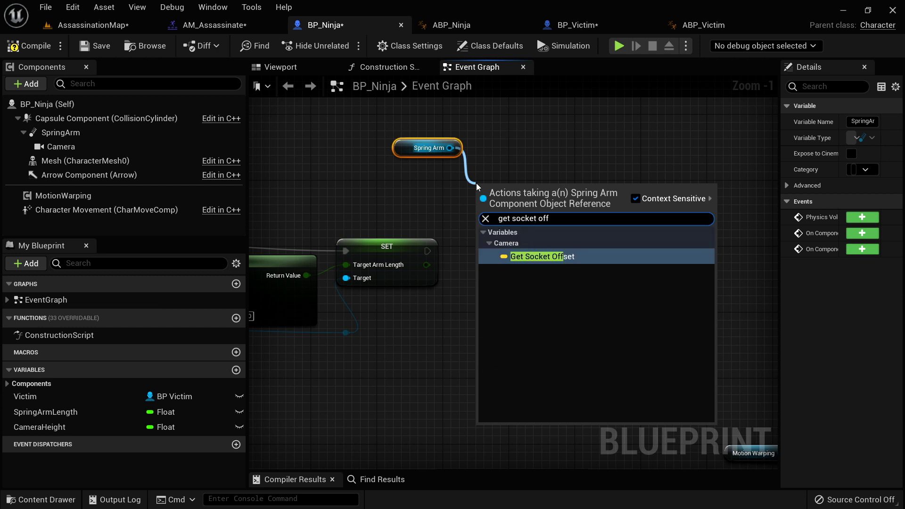
key("Return")
right_click(571, 189)
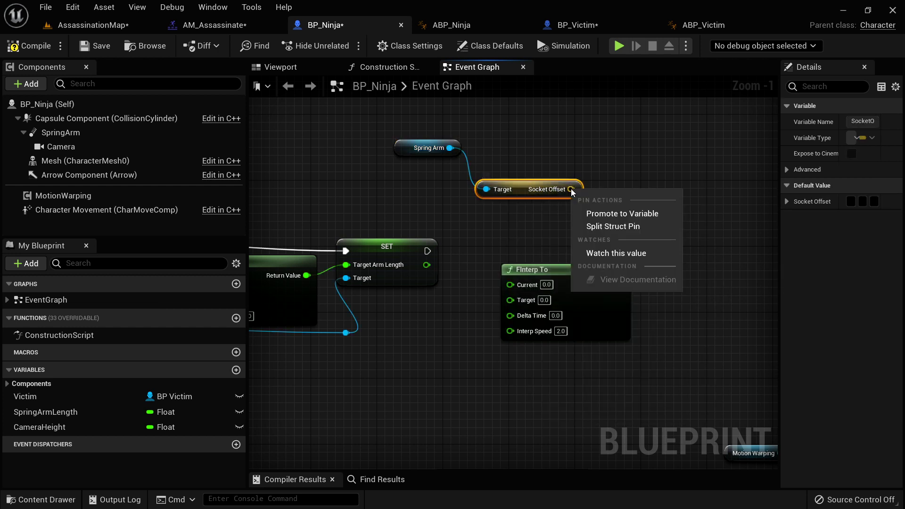
left_click(613, 226)
left_click_drag(504, 199, 421, 184)
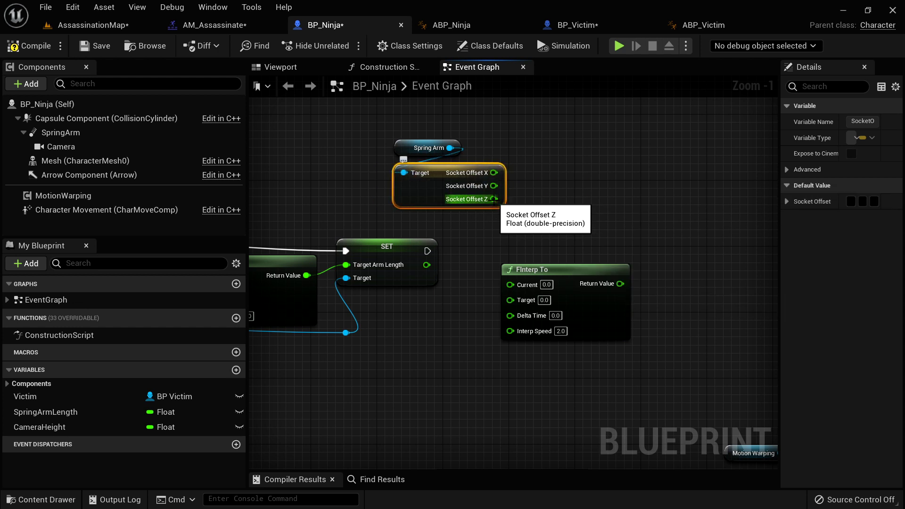
left_click_drag(494, 199, 510, 285)
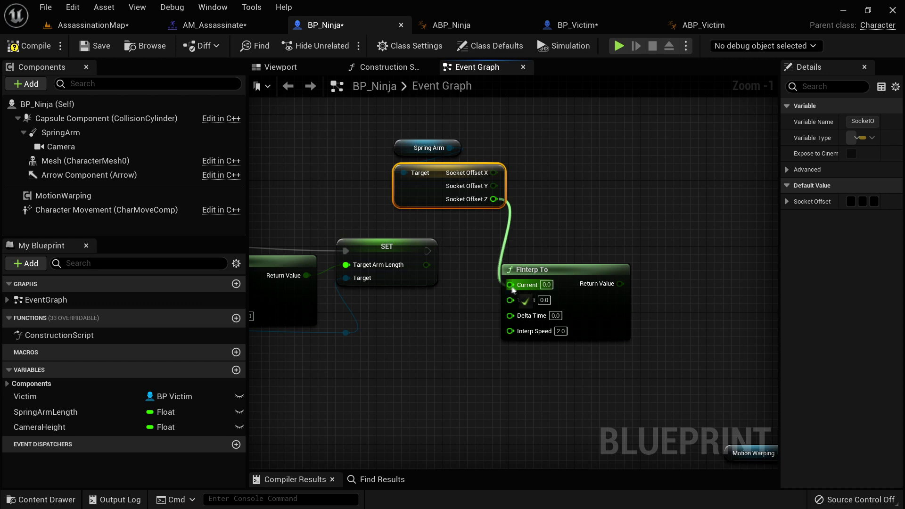
- Connect CameraHeight to the second FInterp To's Target and Event Tick's Delta Seconds to its Delta Time
left_click_drag(50, 428, 511, 296)
right_click_drag(397, 368, 588, 347)
left_click_drag(424, 245, 573, 290)
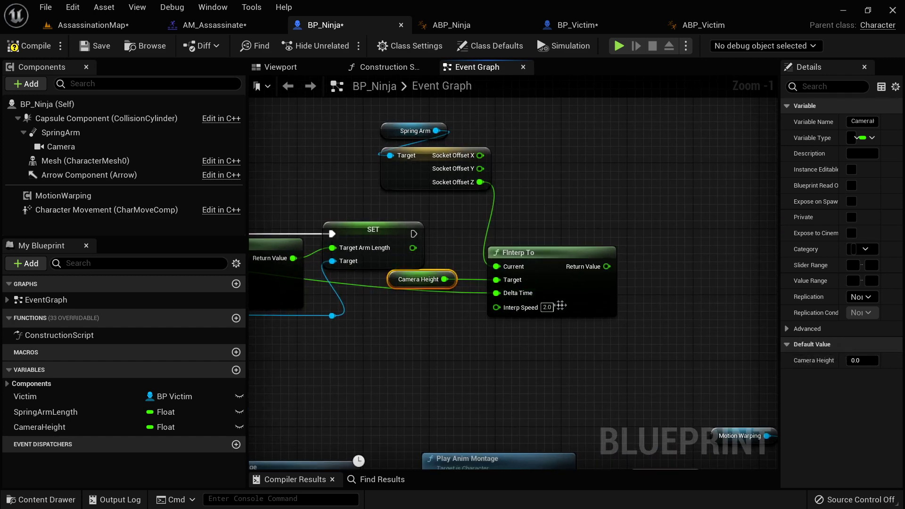
- Add a SET Socket Offset node from the Spring Arm reference and split its Socket Offset pin
right_click_drag(679, 313, 625, 309)
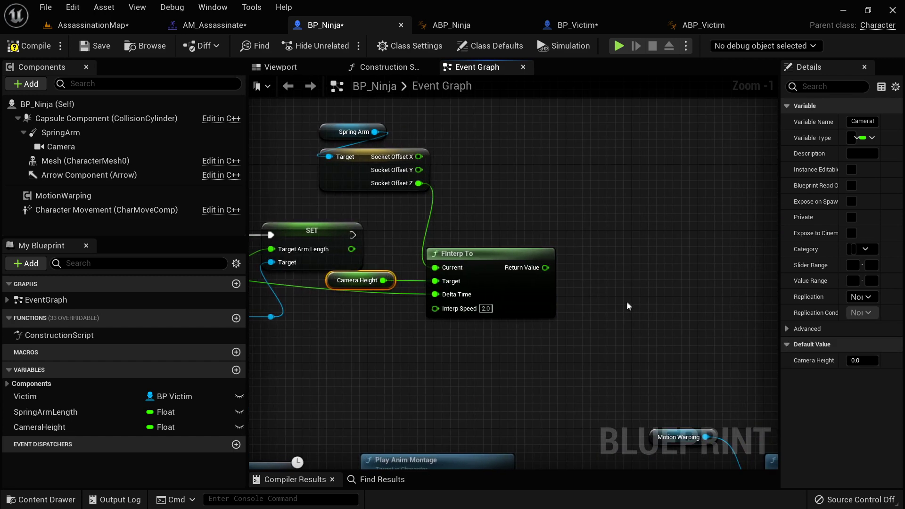
left_click_drag(380, 132, 603, 254)
type("set socket")
key("Return")
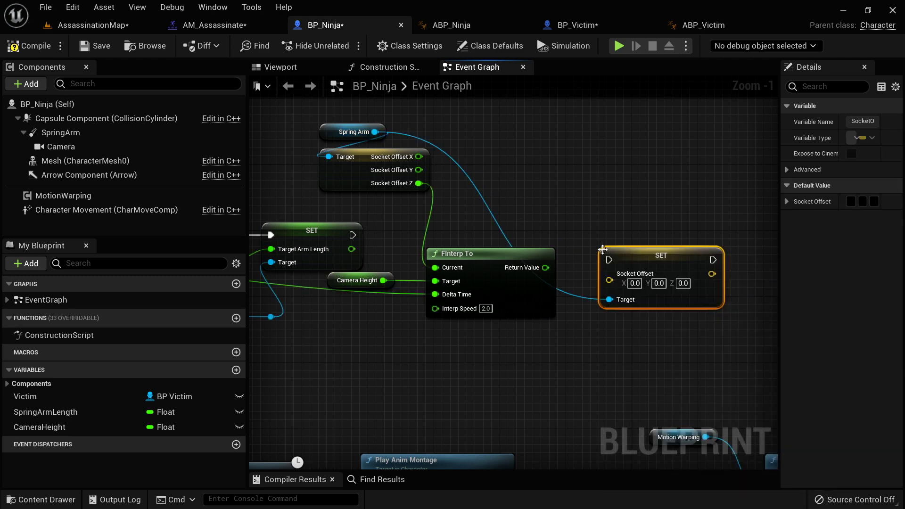
right_click(610, 281)
left_click(650, 318)
- Wire the second FInterp To's Return Value to Socket Offset Z and run execution from SET Target Arm Length into SET Socket Offset
left_click_drag(613, 256, 637, 263)
left_click_drag(514, 264, 635, 314)
left_click_drag(354, 235, 747, 234)
- Arrange the second FInterp To, Camera Height, Socket Offset getter and Spring Arm nodes around the execution wire, and compile the blueprint
left_click_drag(525, 320, 640, 304)
left_click_drag(345, 282, 478, 324)
left_click_drag(347, 191, 445, 297)
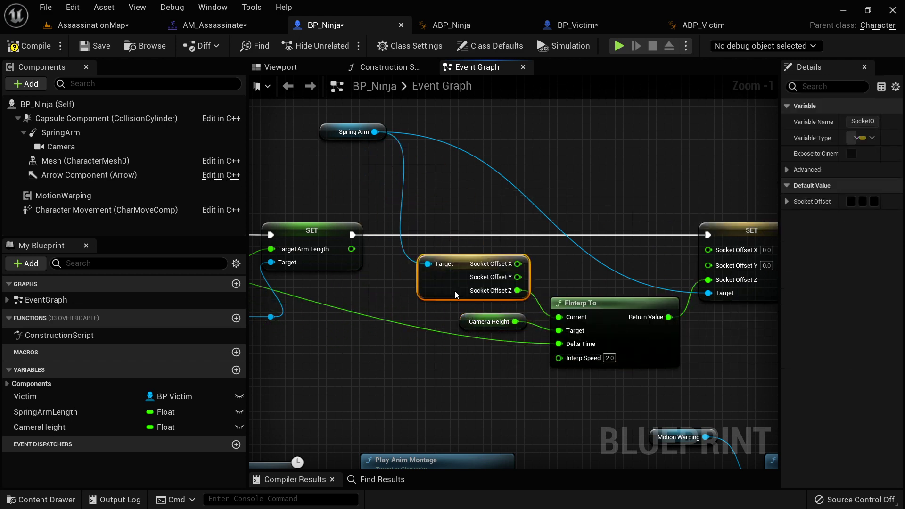
left_click_drag(354, 132, 362, 164)
left_click(22, 46)
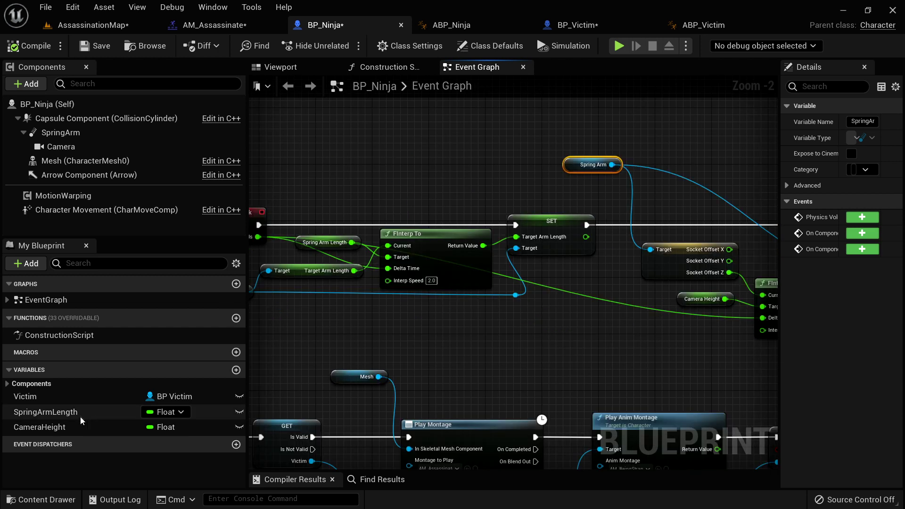
- Check the default values of SpringArmLength and CameraHeight and review their SET nodes at the end of the assassination chain
left_click(80, 415)
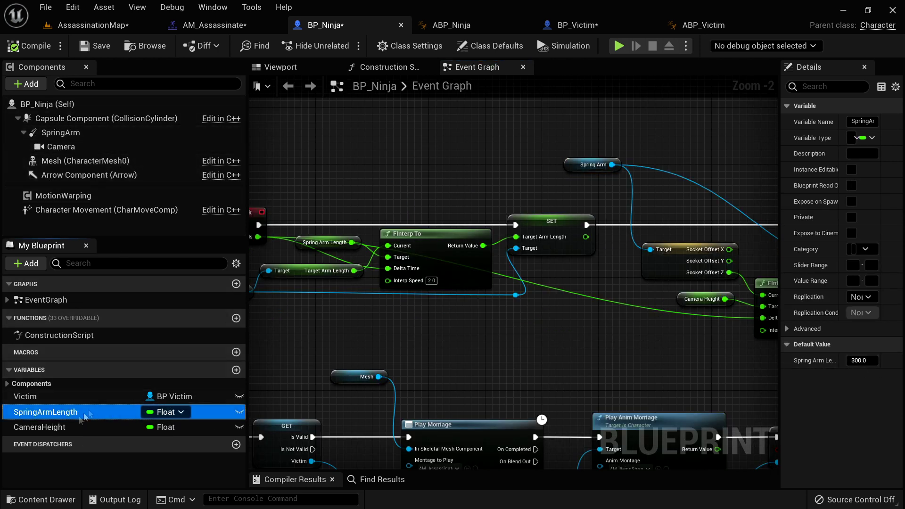
double_click(40, 427)
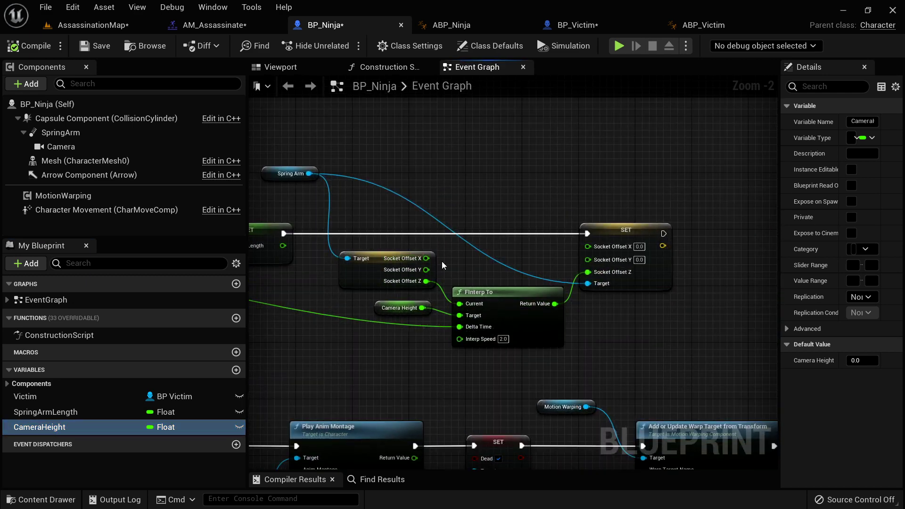
right_click_drag(608, 350, 392, 212)
right_click_drag(646, 270, 421, 202)
right_click_drag(774, 316, 528, 310)
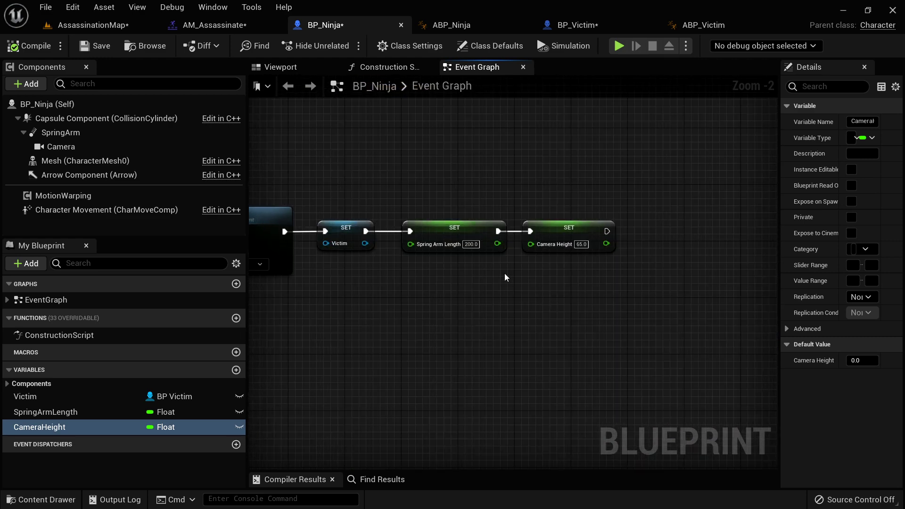
scroll(514, 287, "up", 2)
left_click_drag(447, 187, 639, 300)
right_click_drag(440, 200, 521, 216)
scroll(521, 216, "down", 4)
right_click_drag(464, 191, 575, 232)
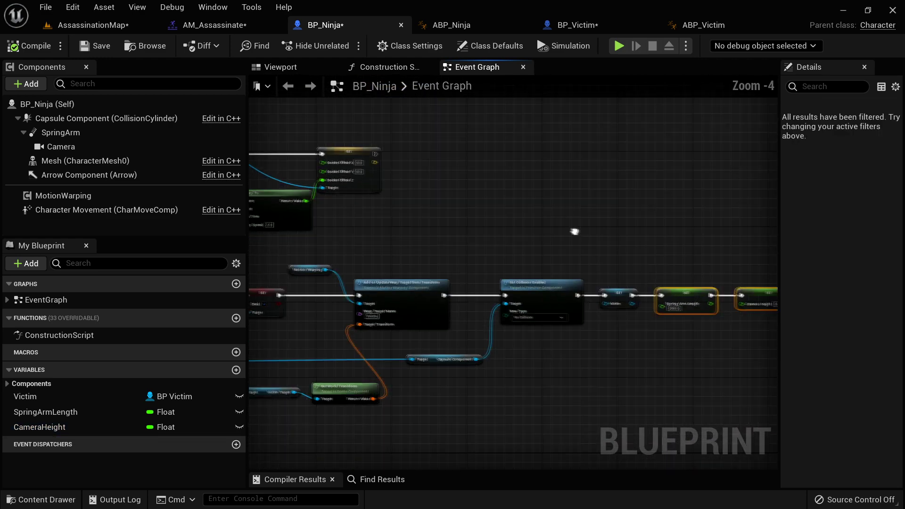
- Run the game preview, walk the ninja up to the victim and trigger the assassination to test the camera transition
left_click(619, 46)
key("w")
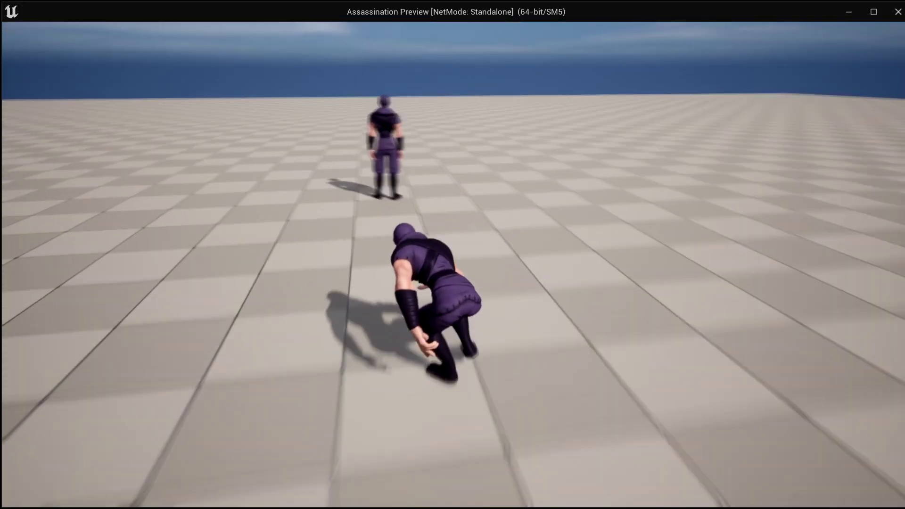
key("w")
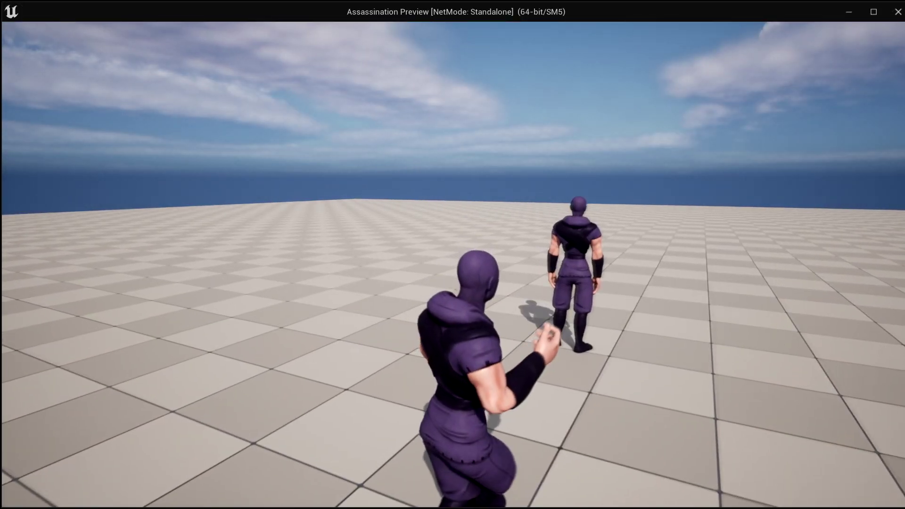
key("w")
key("d")
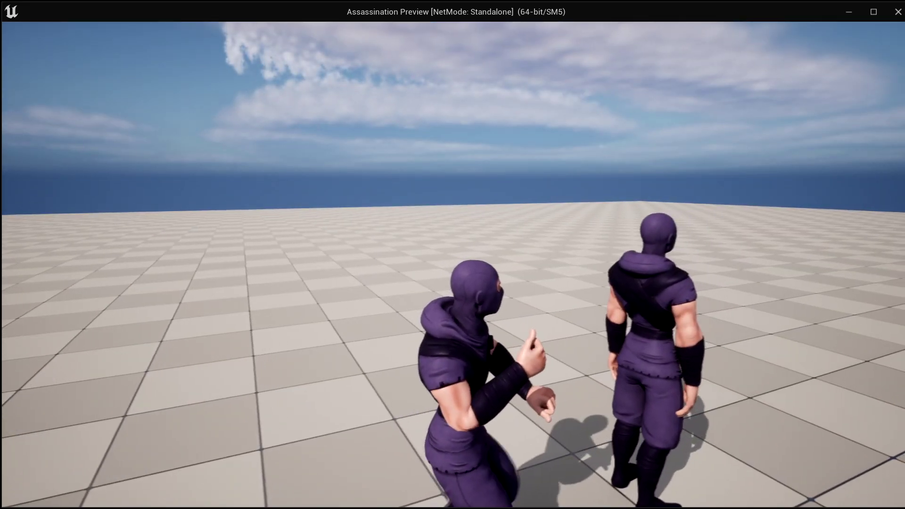
key("e")
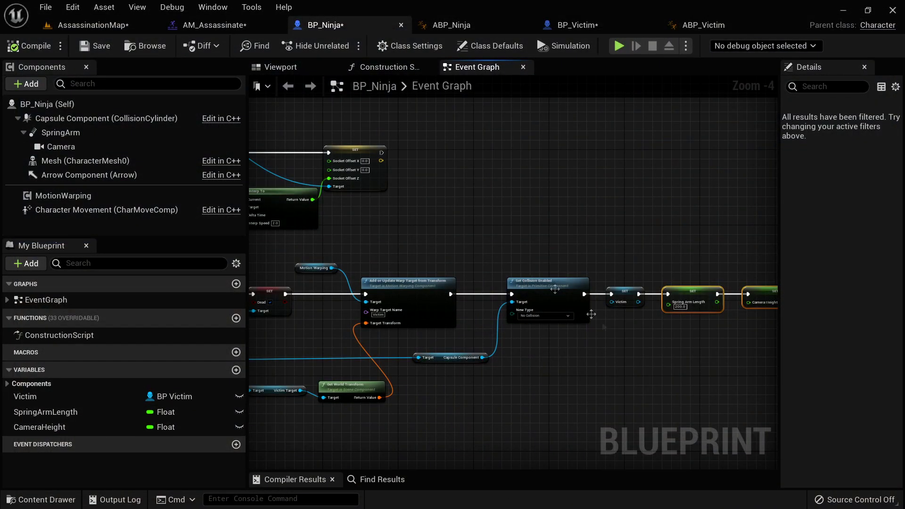
- Add a custom event named ResetCamera in the empty area above the assassination chain
right_click_drag(627, 343, 526, 301)
scroll(523, 300, "down", 2)
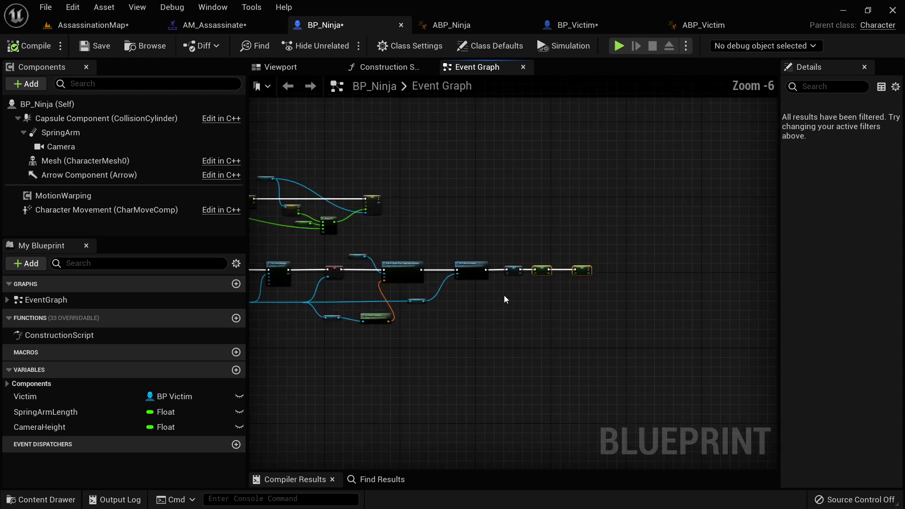
scroll(505, 302, "up", 3)
right_click_drag(579, 291, 431, 313)
right_click_drag(512, 273, 609, 312)
scroll(580, 305, "down", 3)
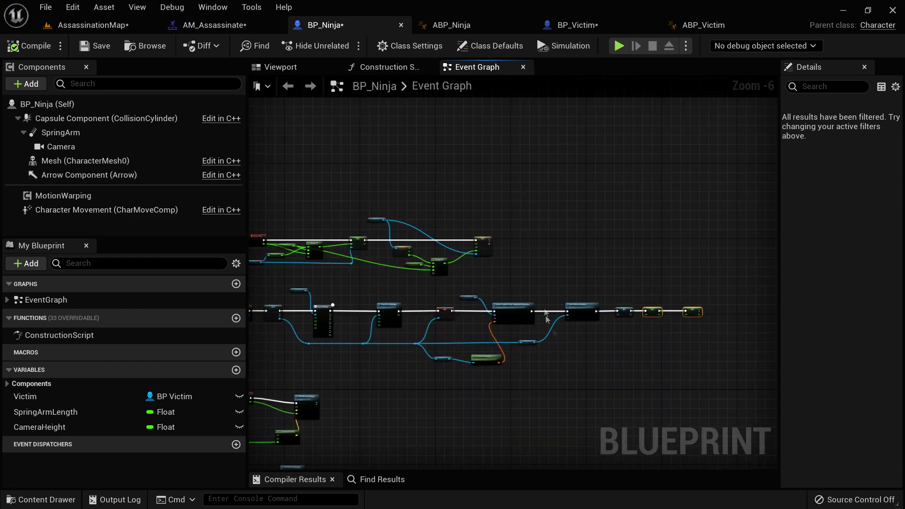
scroll(485, 193, "up", 3)
right_click(485, 194)
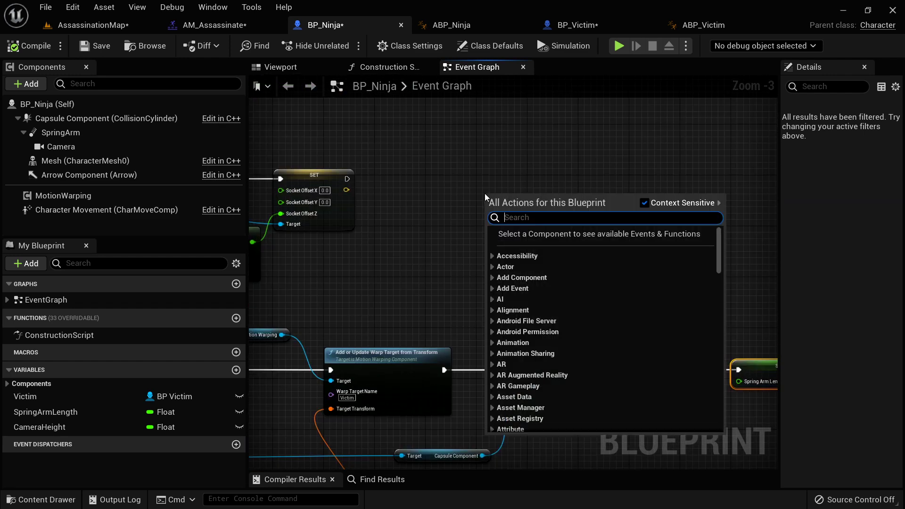
type("custom event")
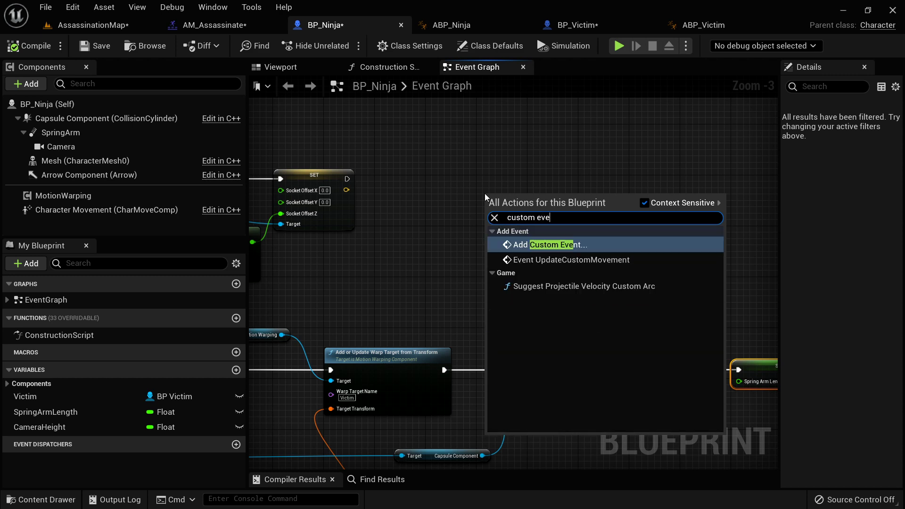
key("Return")
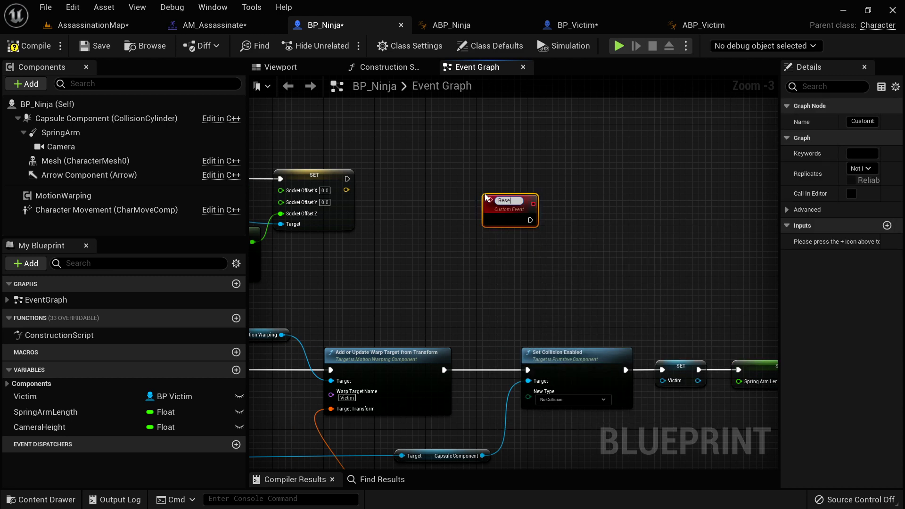
key("Return")
- Copy the Spring Arm Length and Camera Height SET nodes beside ResetCamera and connect the event's execution to them
scroll(562, 241, "up", 3)
right_click_drag(604, 288, 444, 278)
scroll(542, 284, "down", 1)
right_click_drag(547, 283, 465, 257)
left_click_drag(722, 289, 629, 391)
key("ctrl+c")
right_click_drag(493, 247, 586, 295)
key("ctrl+v")
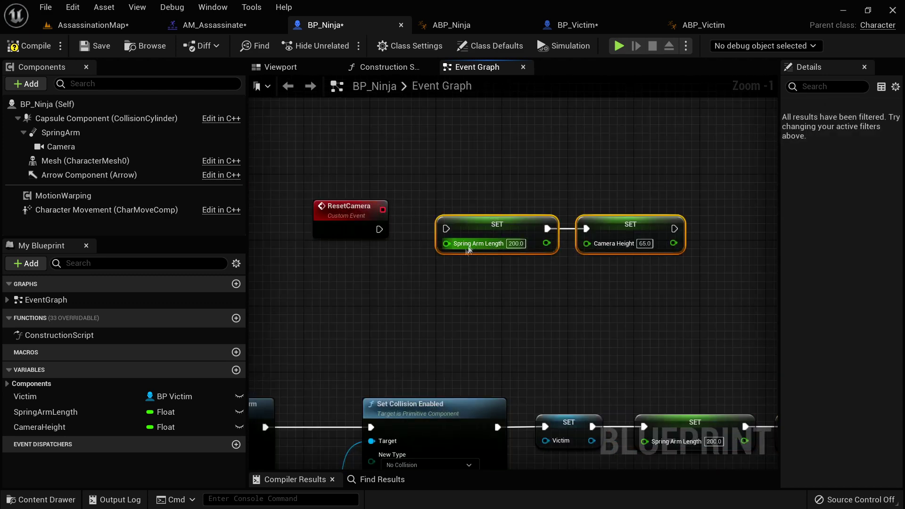
left_click_drag(378, 229, 446, 229)
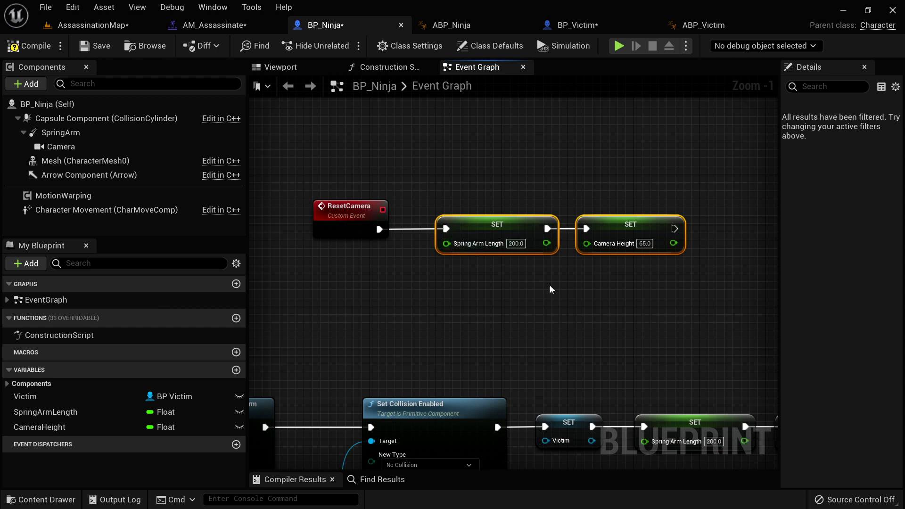
- Set the ResetCamera chain's Spring Arm Length to 300 and Camera Height to 0
key("Left")
key("Left")
key("Left")
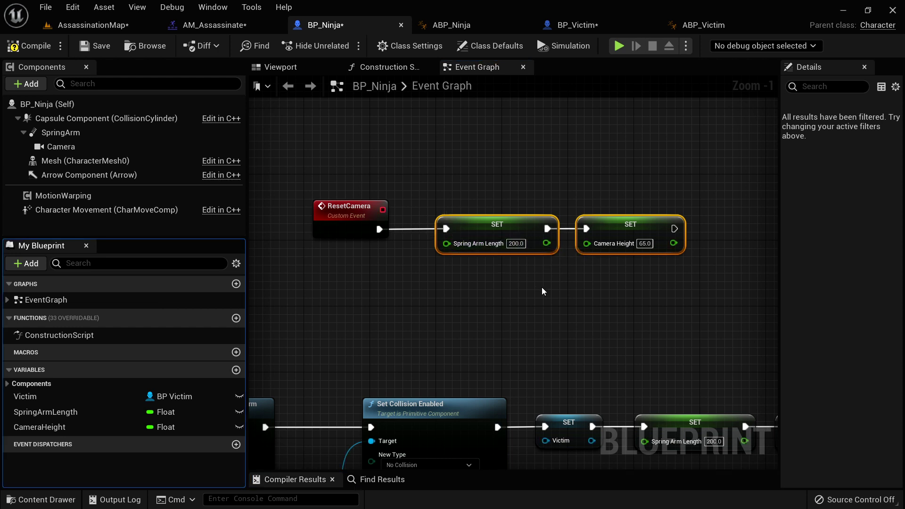
left_click(517, 243)
type("300")
left_click(645, 243)
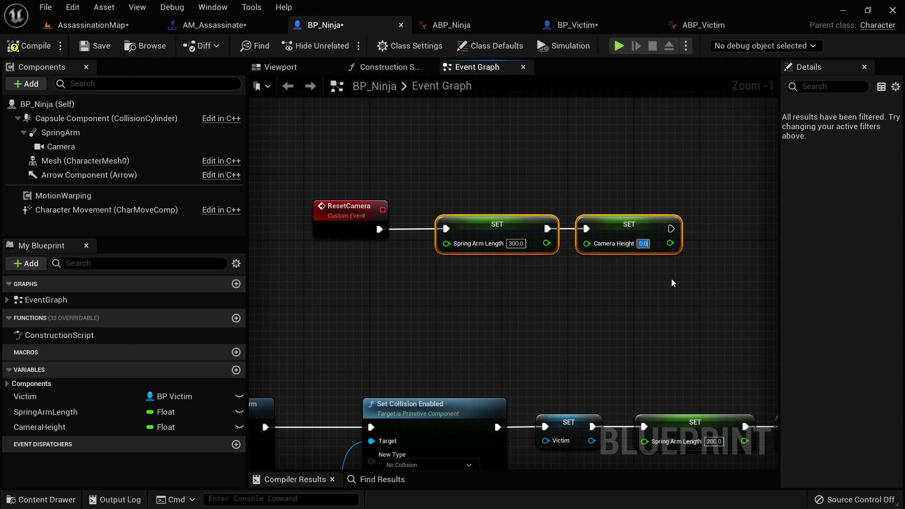
scroll(556, 287, "down", 2)
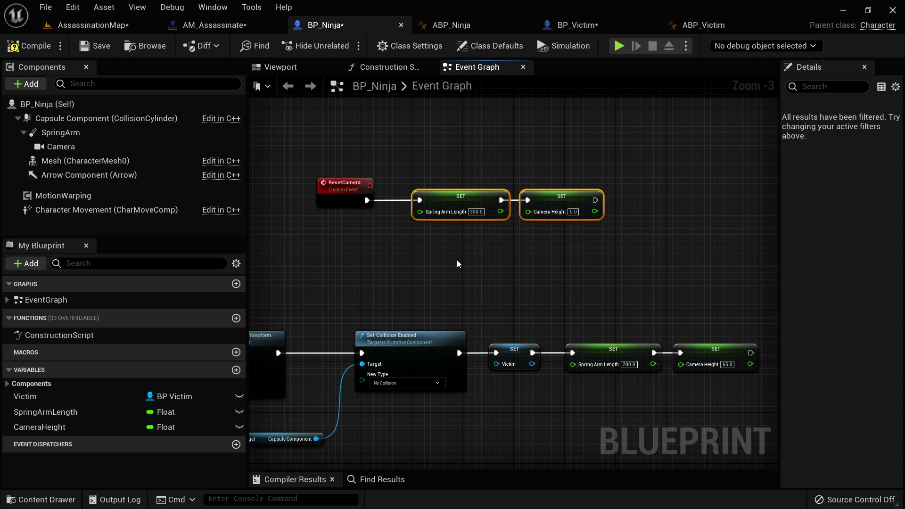
- Add a new notify named ResetCamera at about frame 217 of the AM_Assassinate montage, just after the motion warping window
left_click(215, 25)
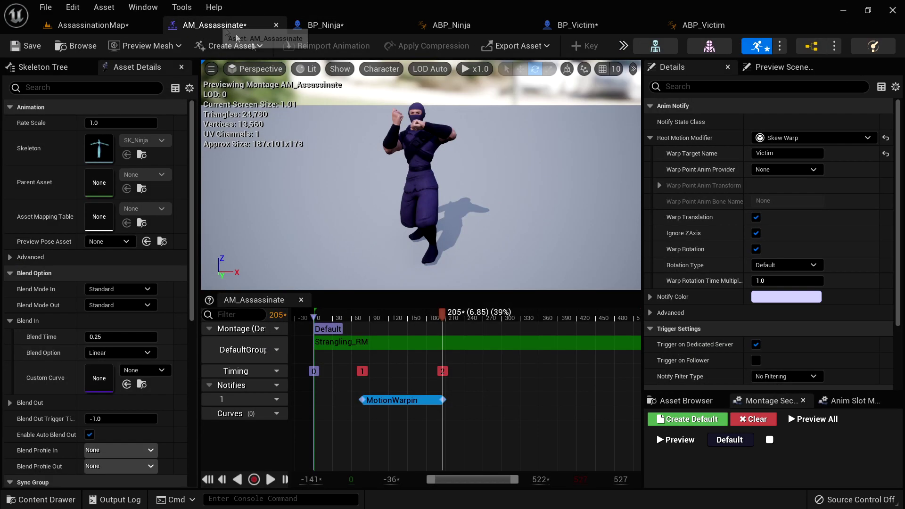
mouse_move(443, 315)
left_mouse_down()
mouse_move(360, 317)
mouse_move(451, 328)
left_mouse_up()
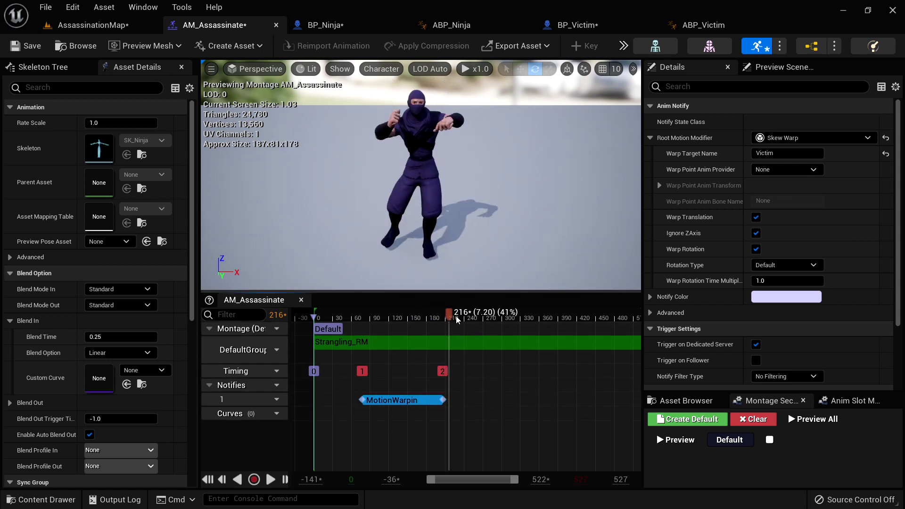
left_click(456, 320)
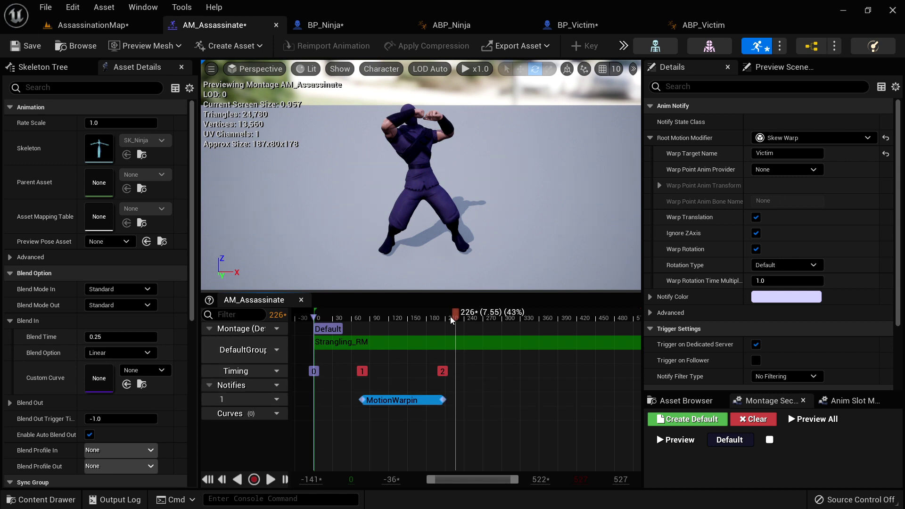
left_click(451, 400)
right_click(451, 403)
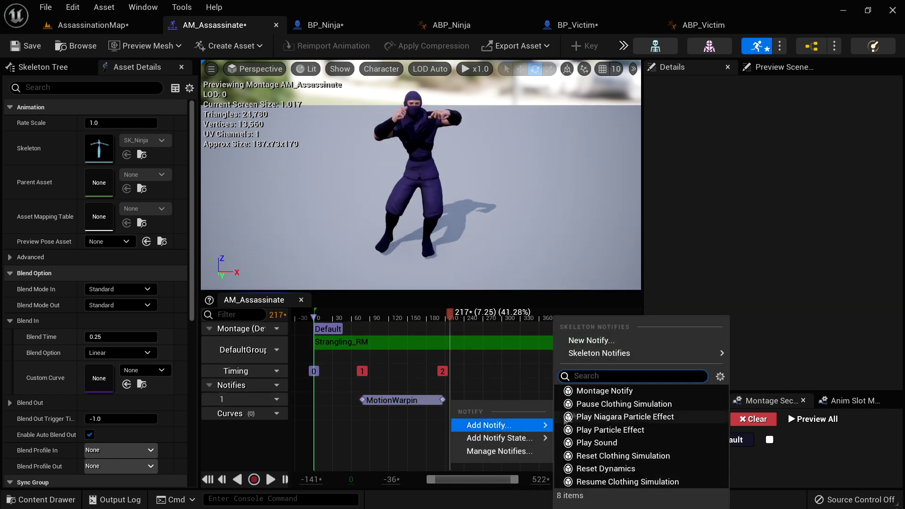
left_click(605, 343)
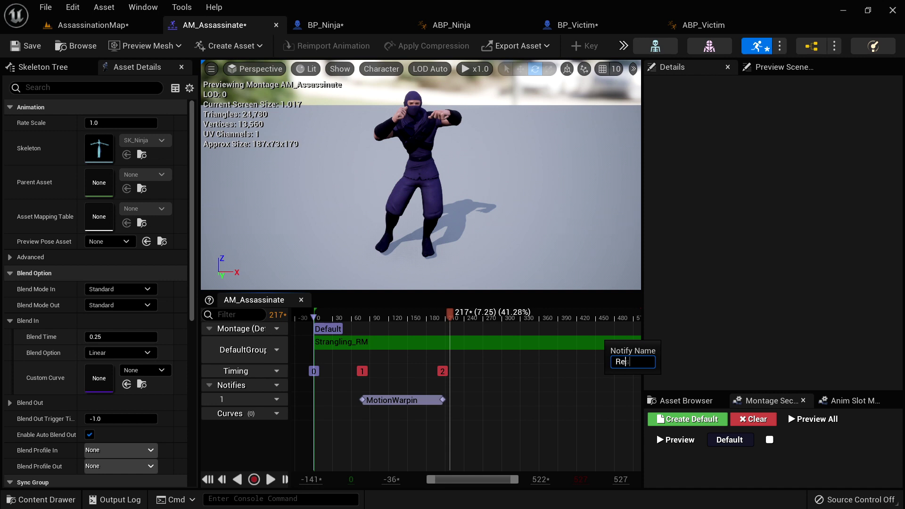
type("ResetCamera")
key("Return")
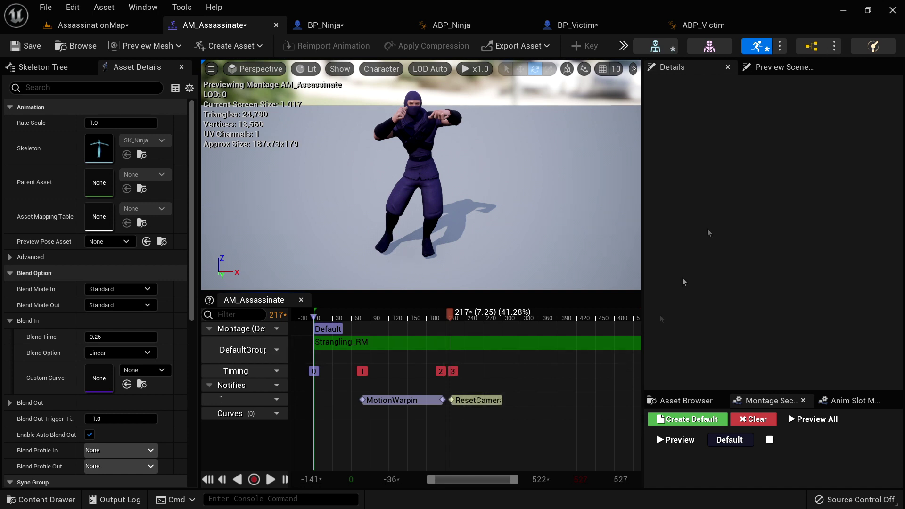
- Open ABP_Ninja's Event Graph and add the AnimNotify_ResetCamera event below the existing nodes
left_click(835, 46)
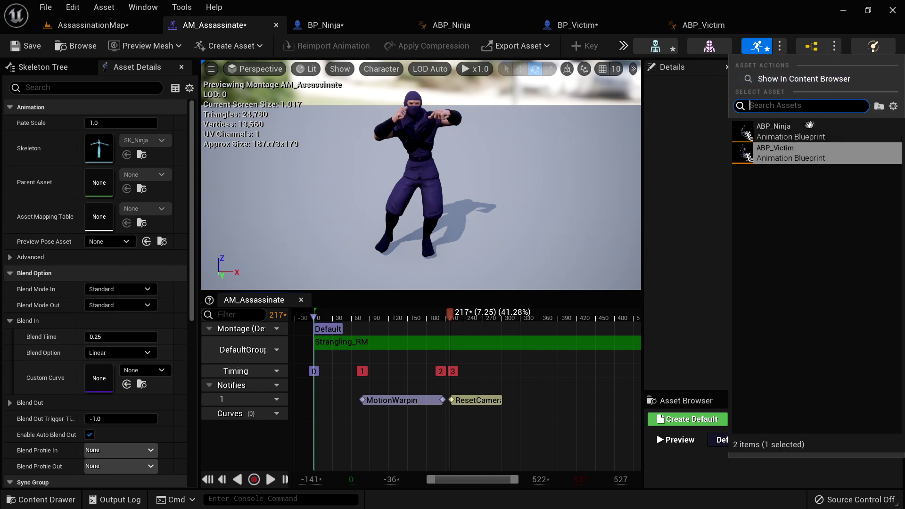
left_click(802, 130)
left_click(160, 69)
right_click_drag(306, 359, 332, 317)
right_click(225, 336)
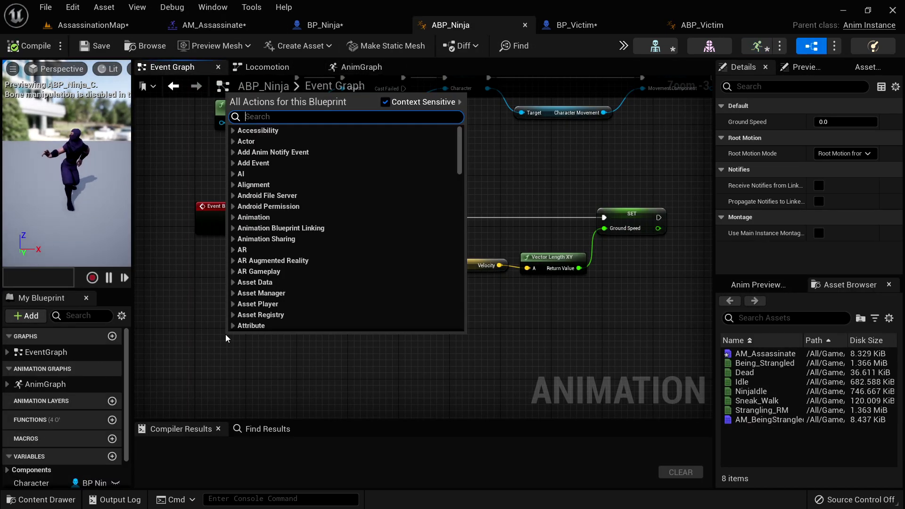
type("reset camera")
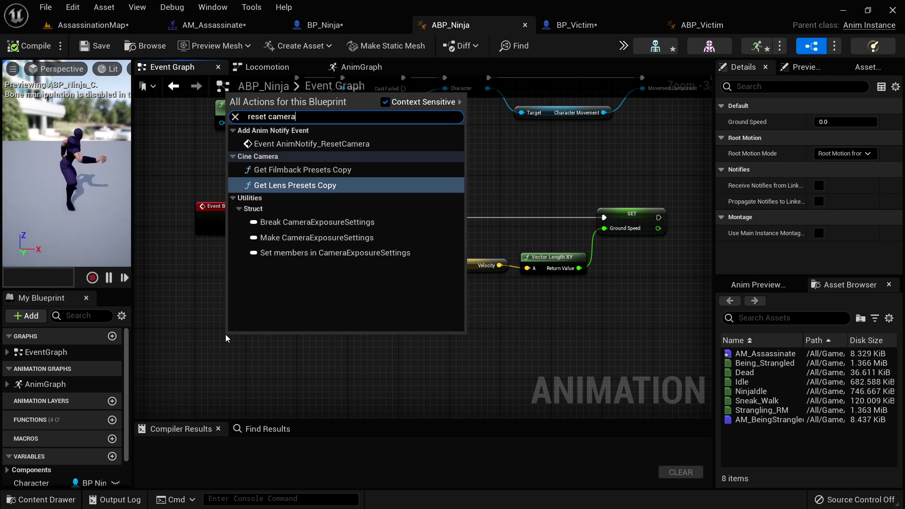
left_click(311, 144)
scroll(372, 302, "up", 3)
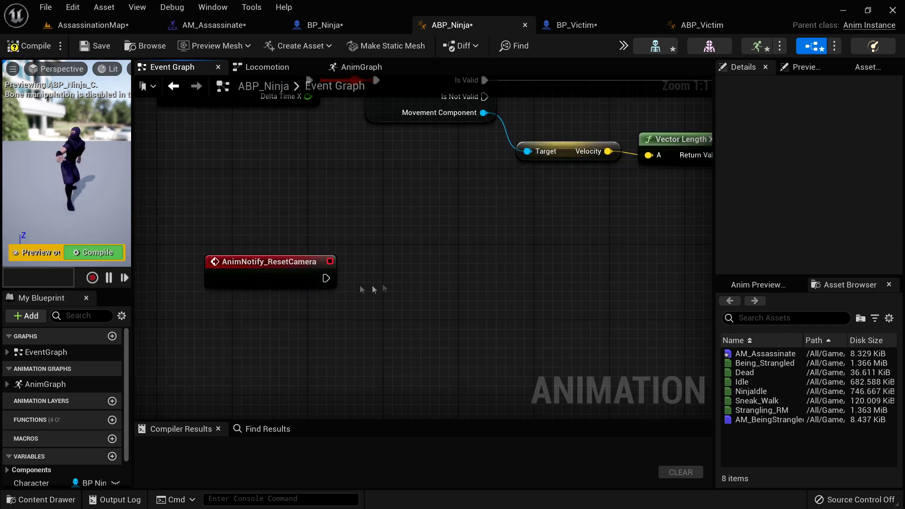
- Add a Character getter, convert it to a validated get, and connect AnimNotify_ResetCamera's execution to it
scroll(66, 425, "down", 2)
left_click_drag(31, 448, 382, 261)
left_click(405, 272)
right_click(395, 261)
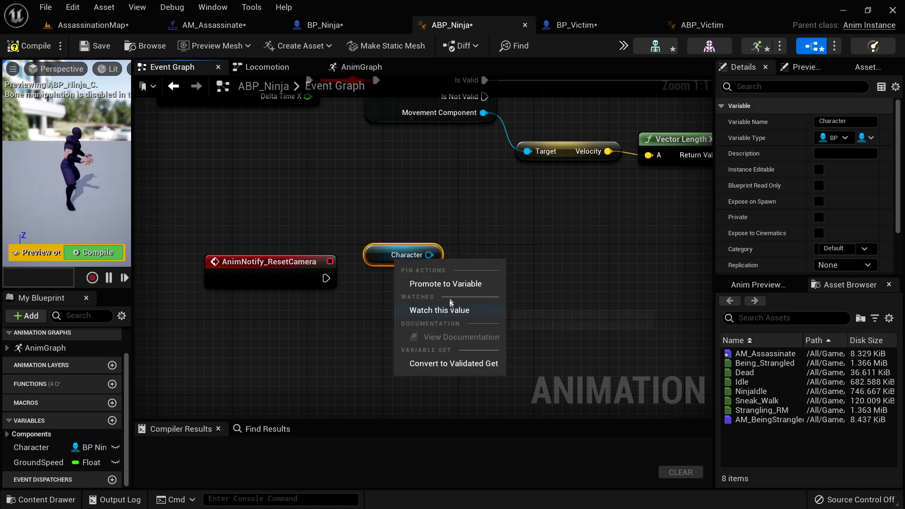
left_click(454, 364)
left_click_drag(326, 278, 377, 269)
- Call Reset Camera on the Character from the Is Valid output and align the node with the validated get
left_click_drag(444, 310, 514, 289)
type("rewse")
key("BackSpace")
type("set cam")
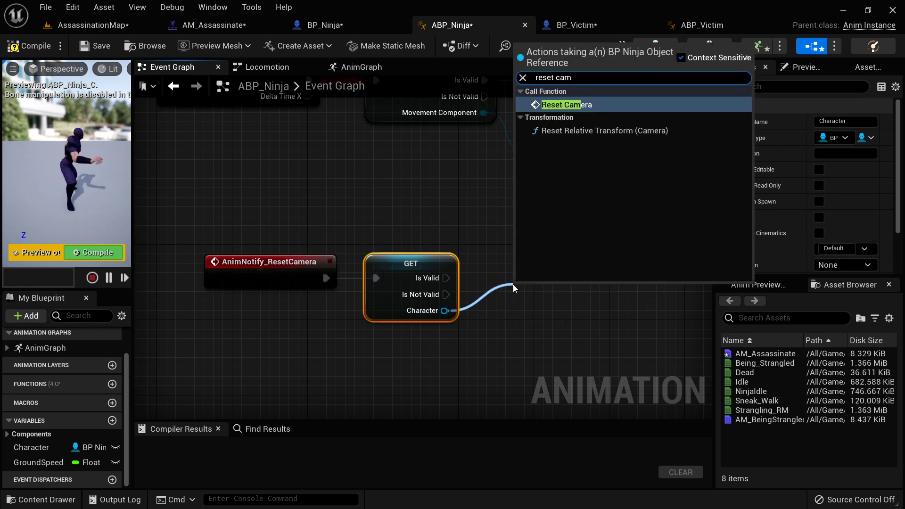
key("Return")
left_click_drag(552, 296, 536, 269)
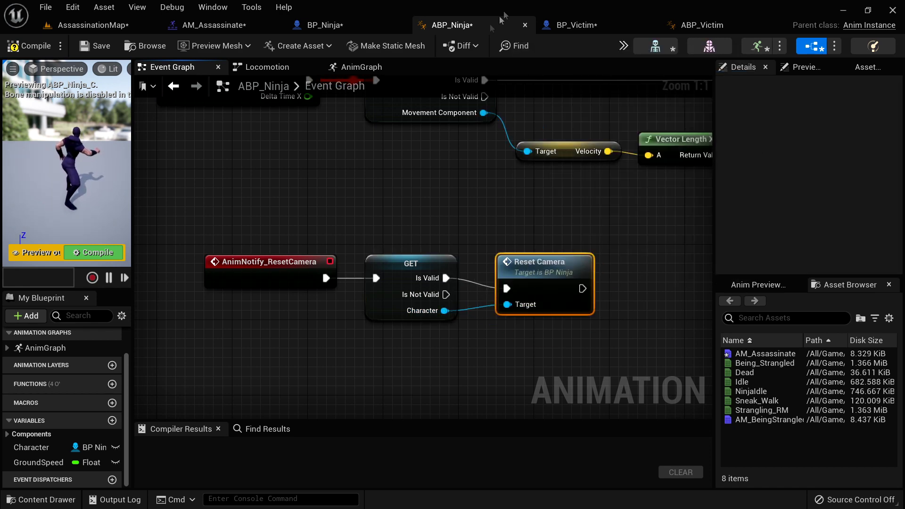
- Compile ABP_Ninja and play AssassinationMap to test the assassination with the camera reset, ending the session
left_click(28, 46)
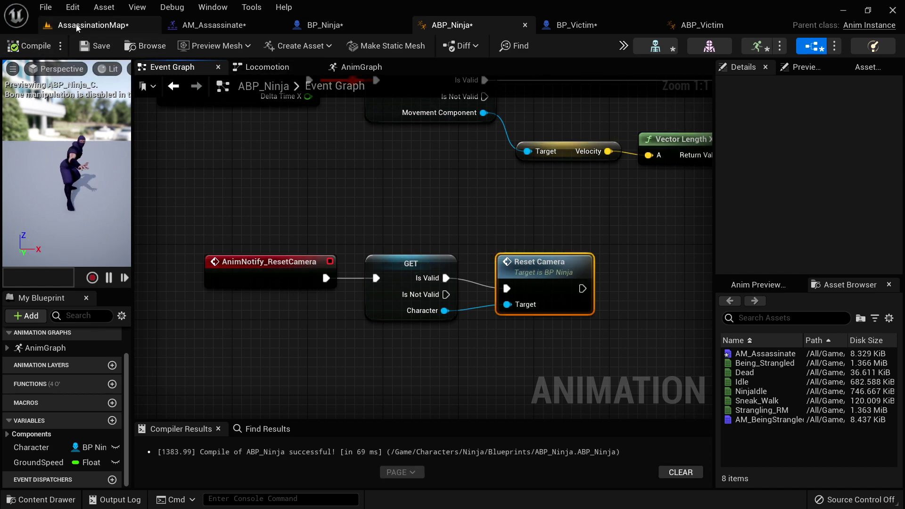
left_click(90, 25)
left_click(254, 46)
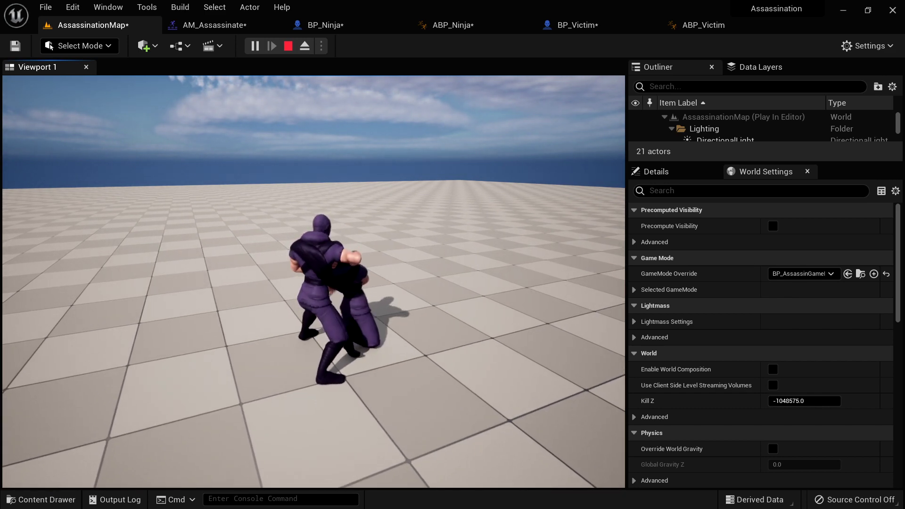
key("Escape")
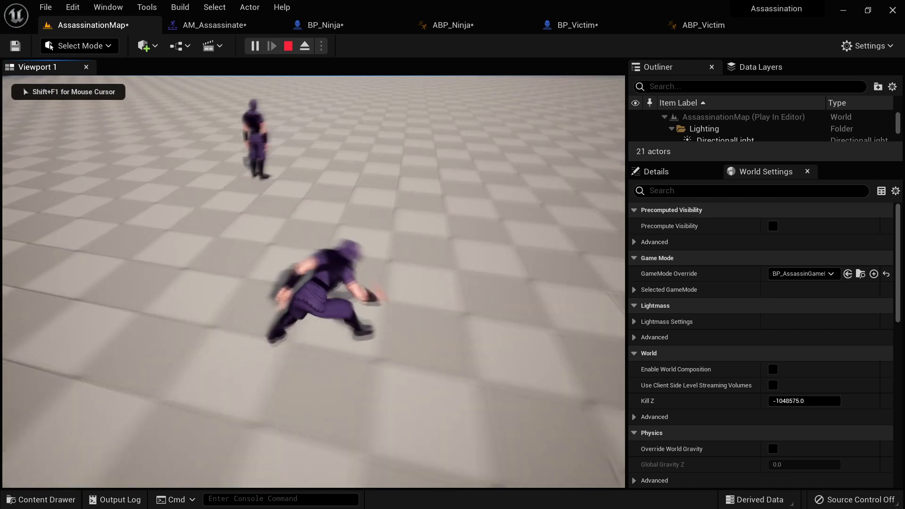
- Walk the ninja up behind the victim in a new play session and trigger the assassination to check the camera reset
key("w")
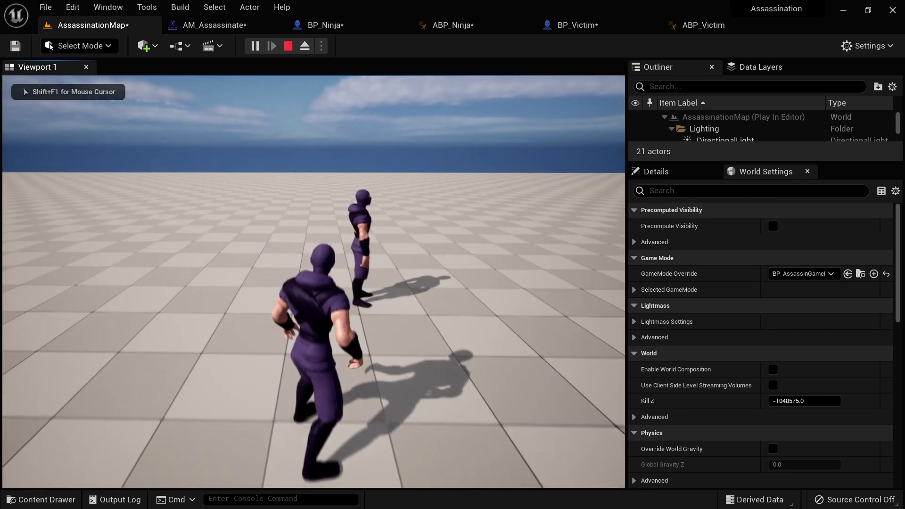
key("w")
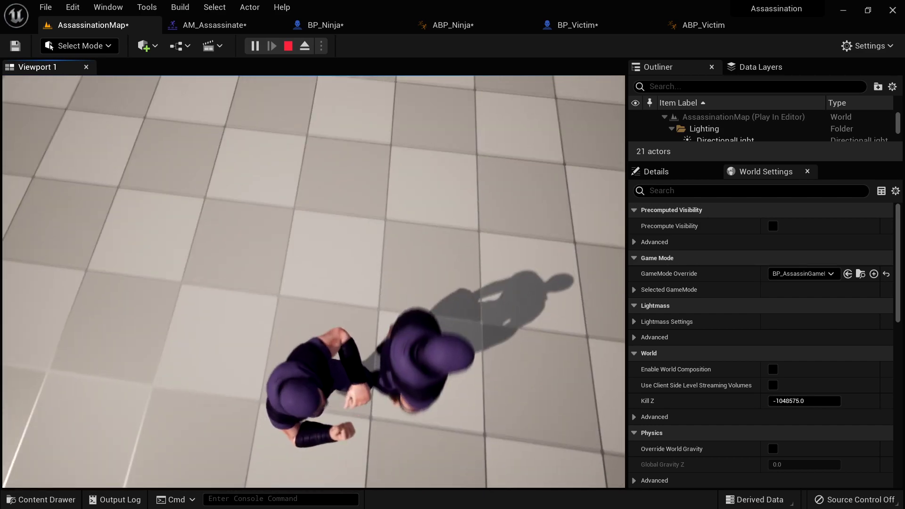
key("e")
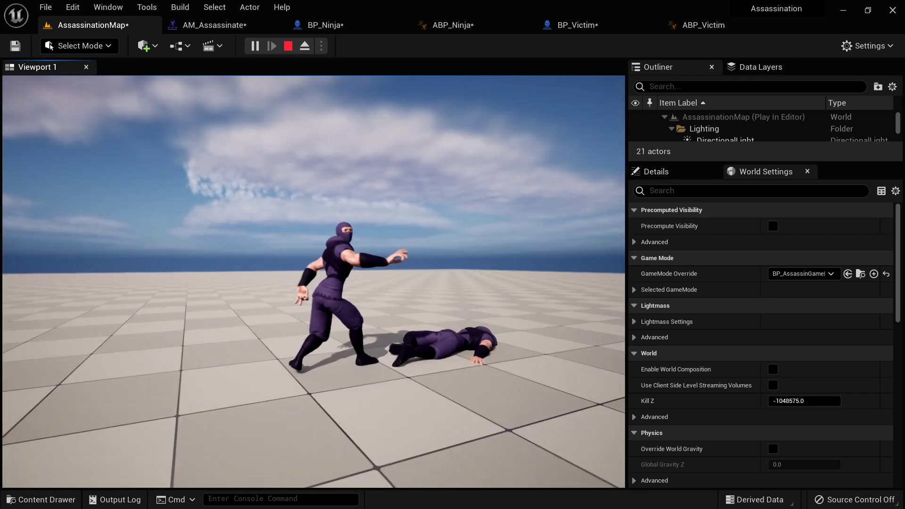
key("Escape")
- Play the level with collision shapes displayed, move the ninja around the victim, and test the assassination before stopping
left_click(255, 46)
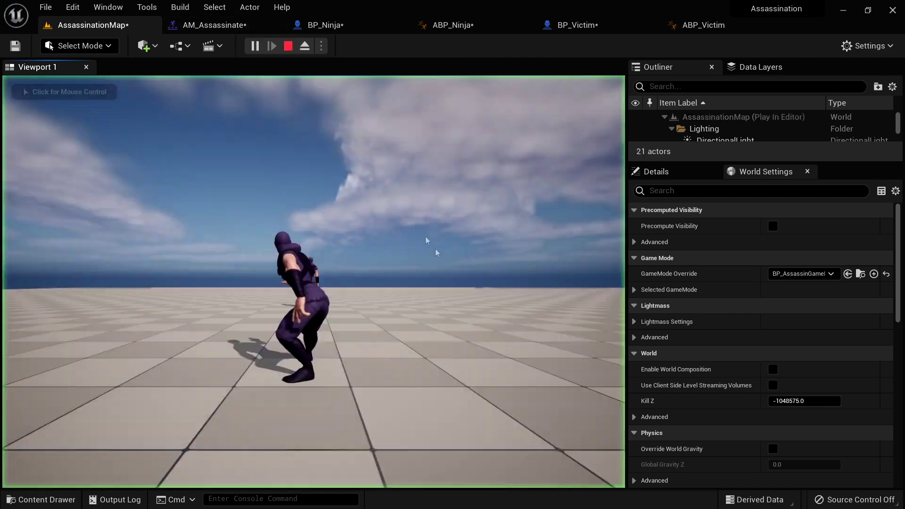
left_click(415, 224)
key("w")
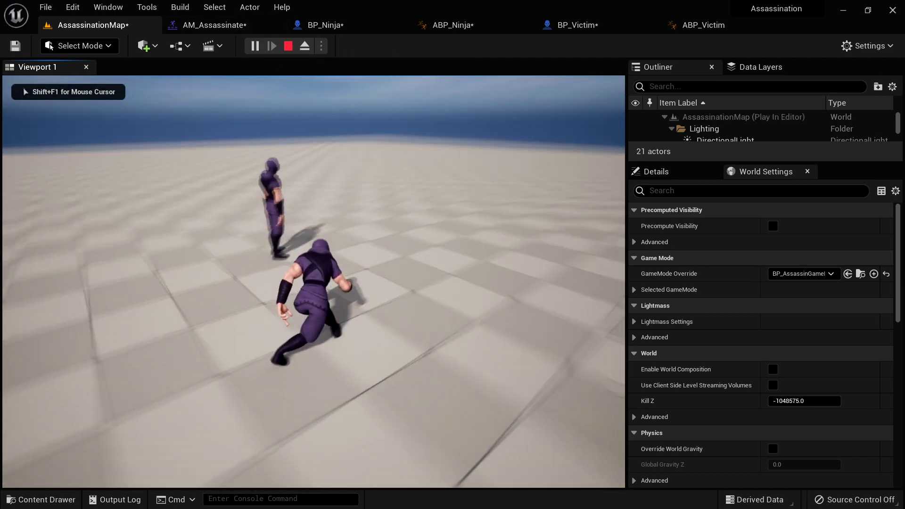
key("d")
key("a")
key("a")
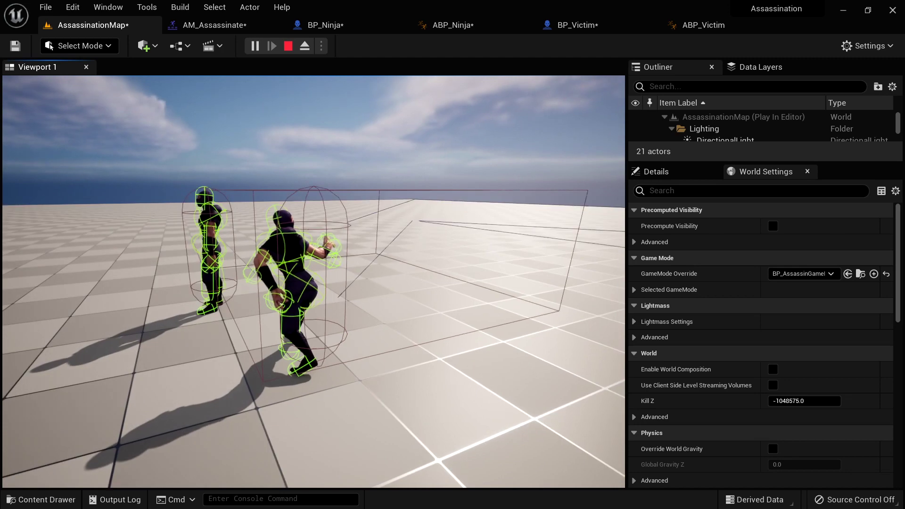
key("s")
key("w")
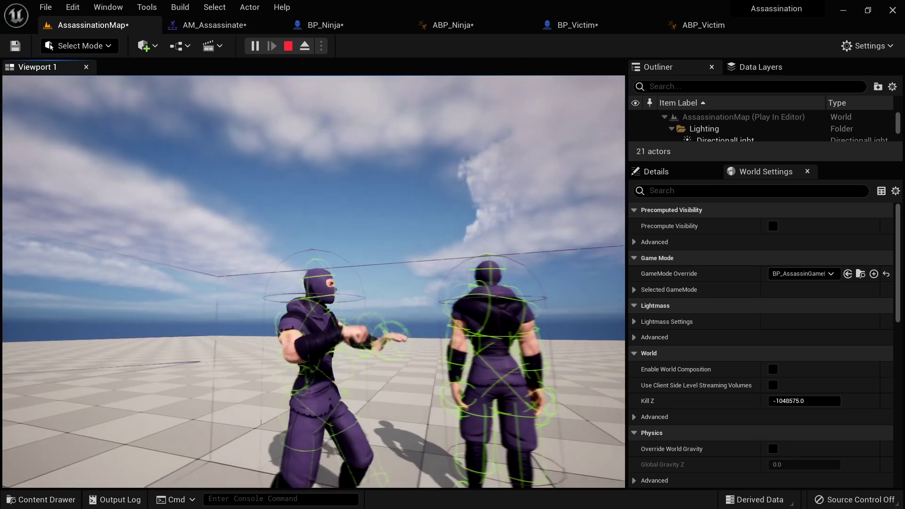
key("d")
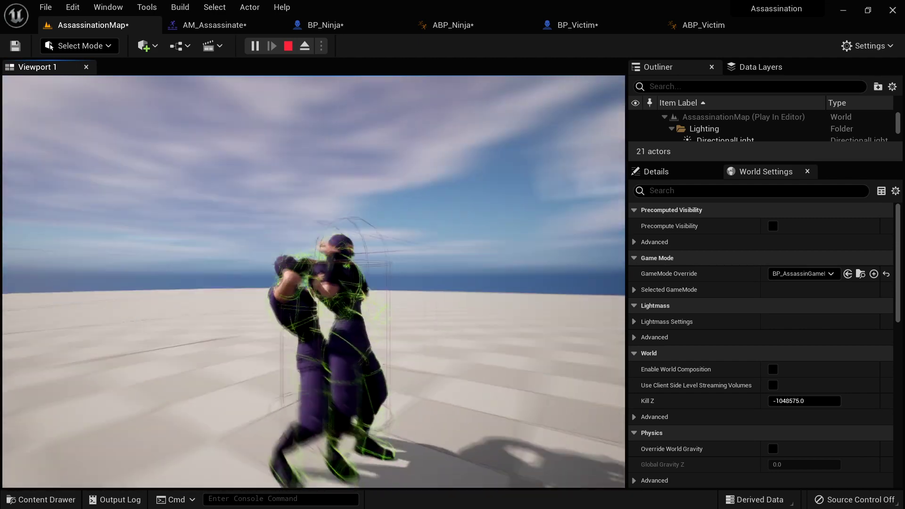
key("Escape")
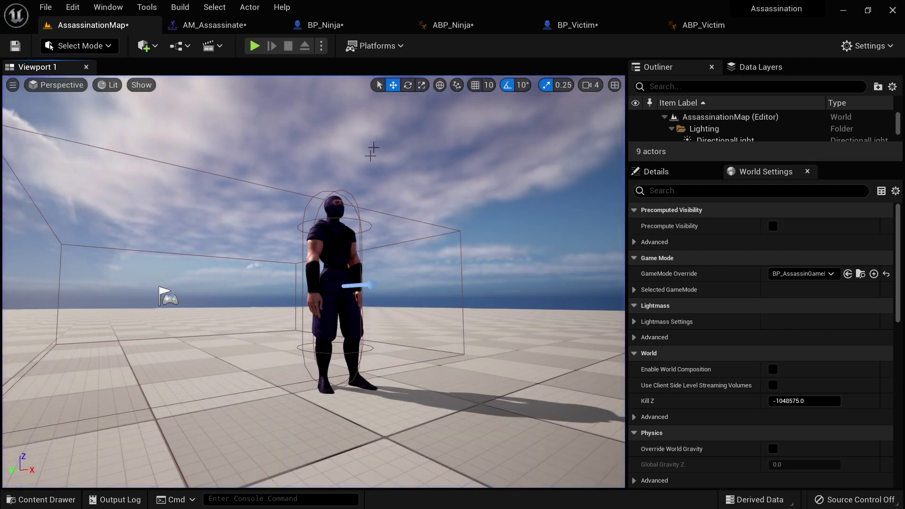
- Run the level briefly to check how fast the ninja moves sideways and around the floor
left_click(255, 46)
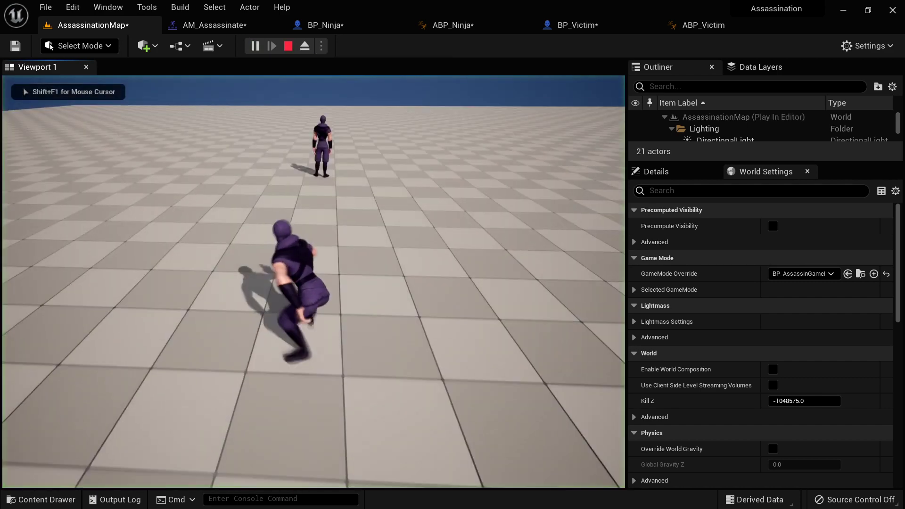
key("d")
key("a")
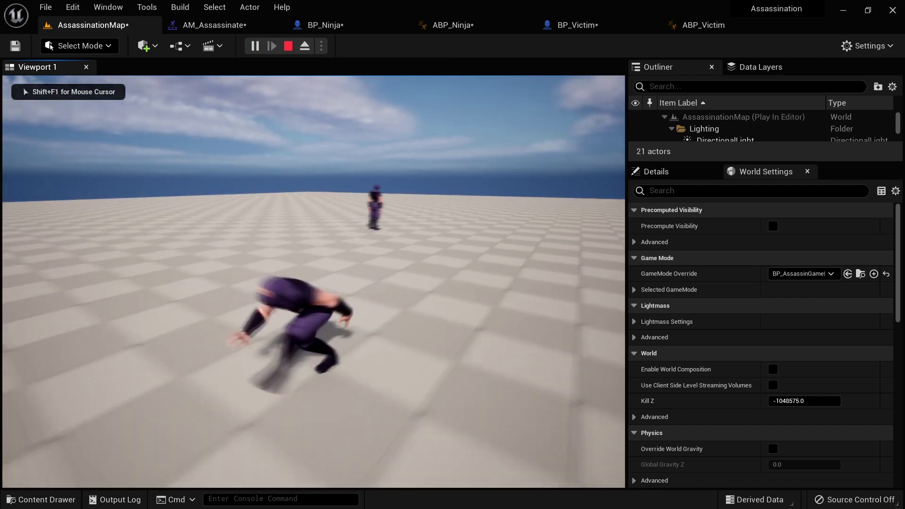
key("Escape")
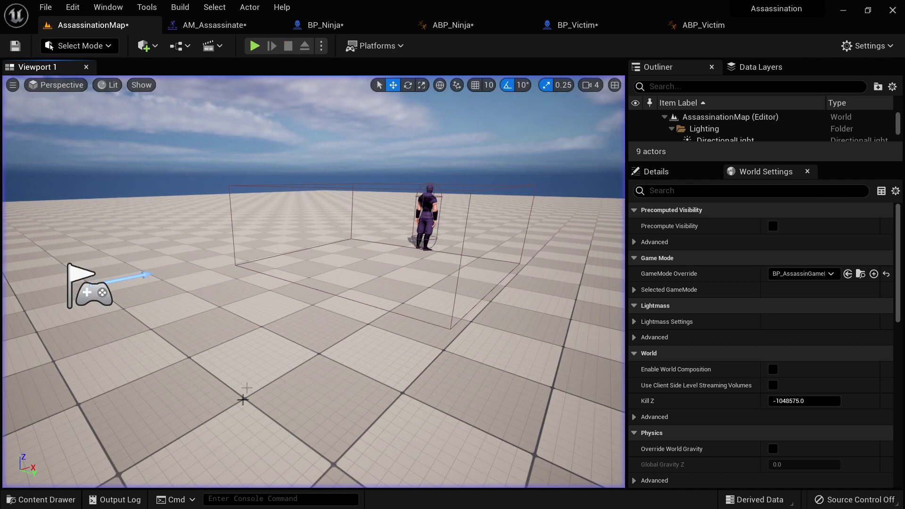
- Set Max Walk Speed to 300 cm/s on BP_Ninja's Character Movement component
left_click(336, 22)
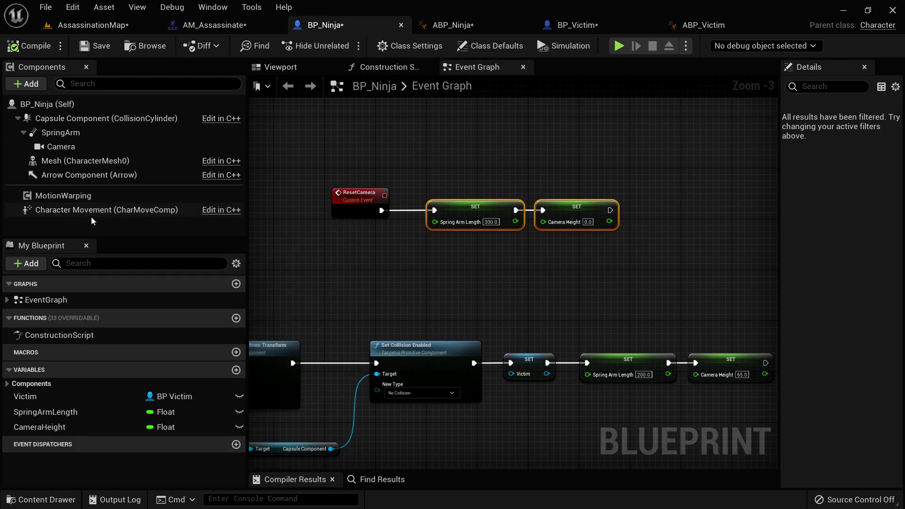
left_click(75, 209)
left_click_drag(779, 283, 611, 292)
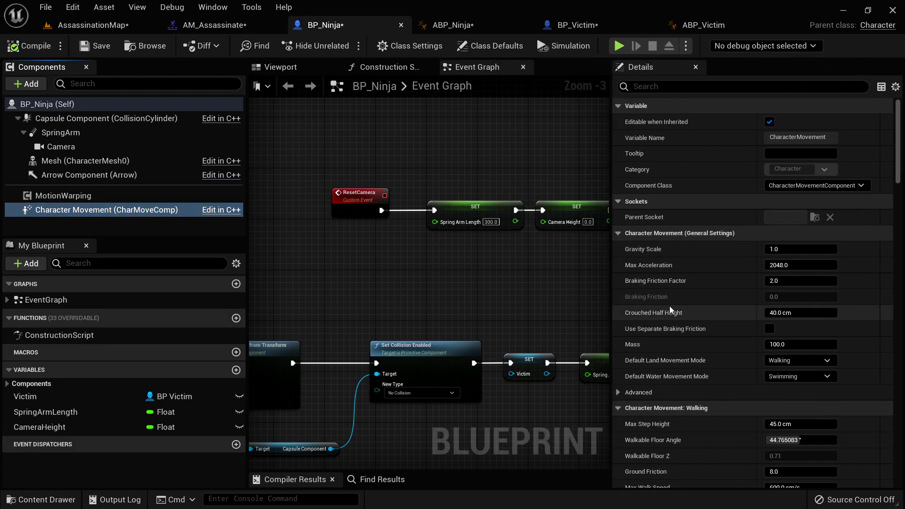
scroll(726, 300, "down", 2)
left_click(801, 450)
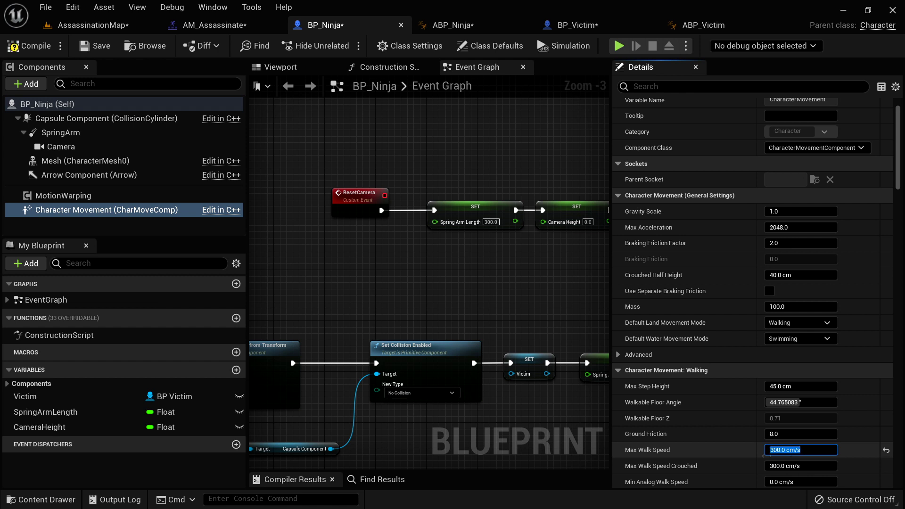
- Play from BP_Ninja, sneak up behind the victim at the new walk speed, and perform the assassination
left_click(619, 46)
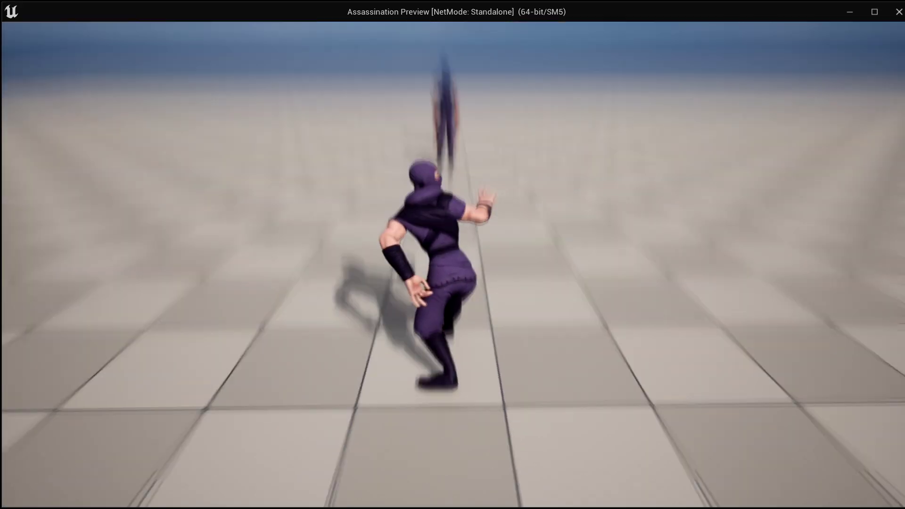
key("w")
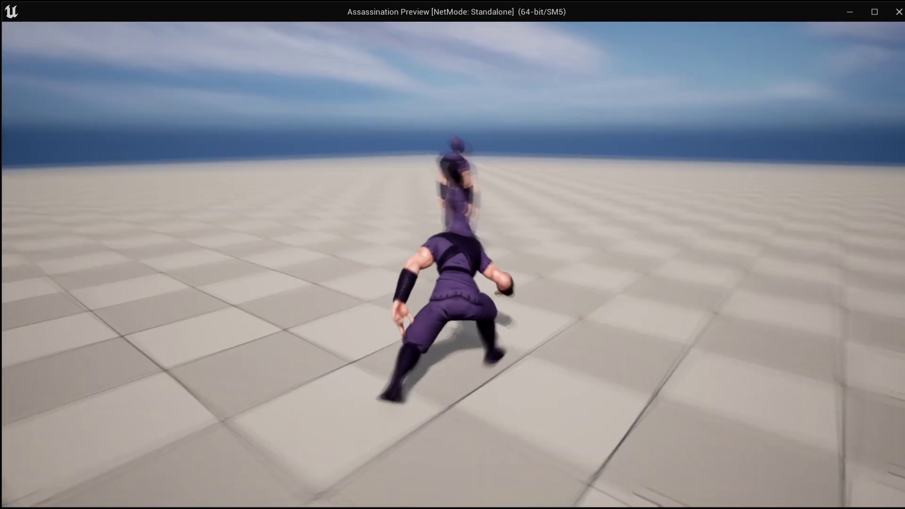
key("w")
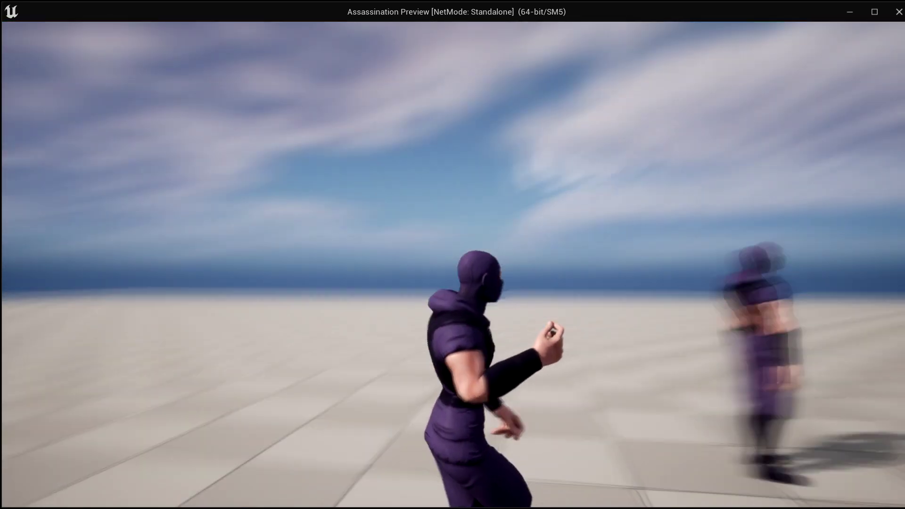
key("d")
key("d")
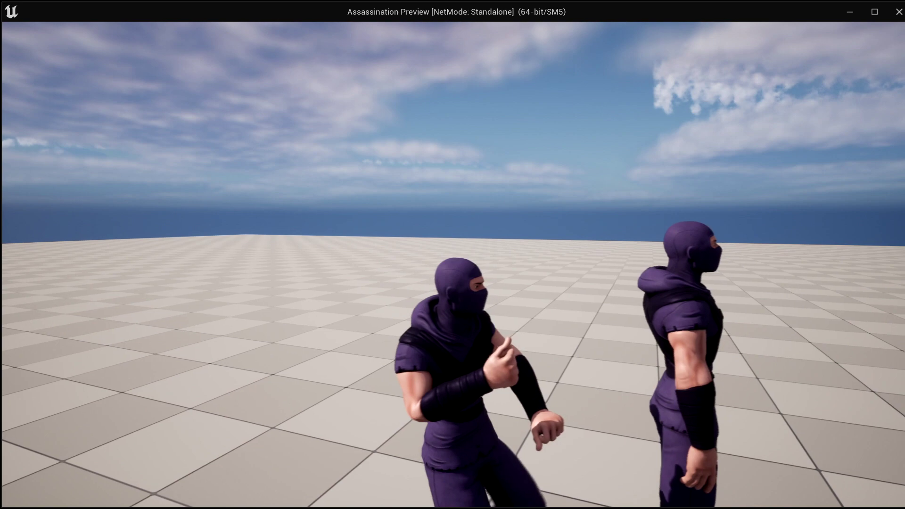
key("e")
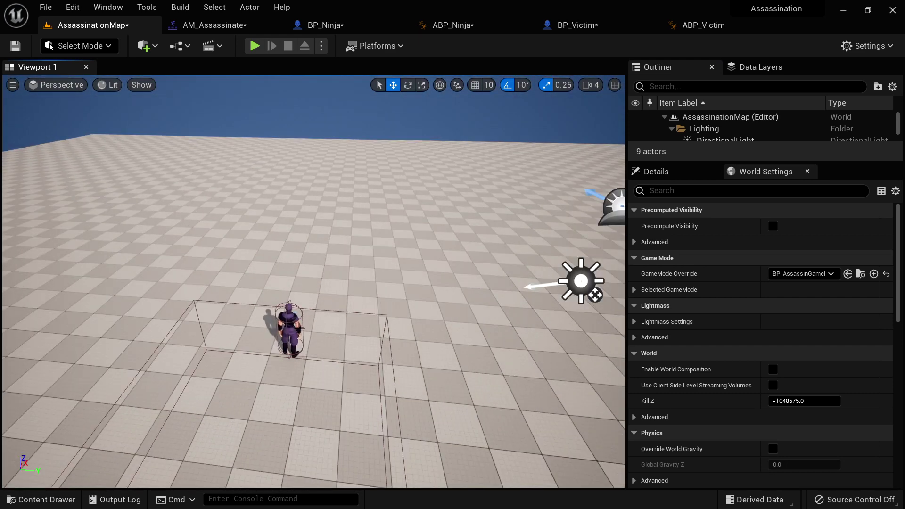
- Duplicate the BP_Victim actor three times in AssassinationMap and spread the copies apart across the floor
left_click(295, 326)
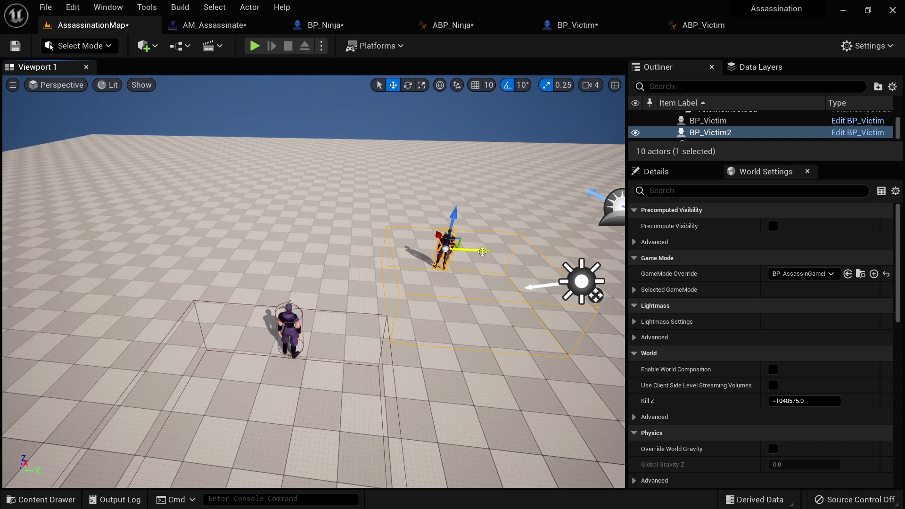
left_click_drag(192, 220, 268, 234, "alt")
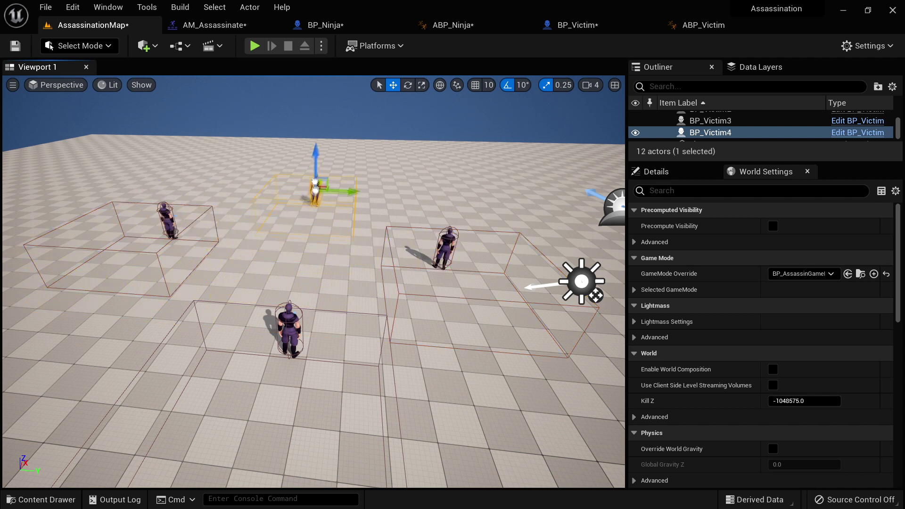
left_click(156, 222)
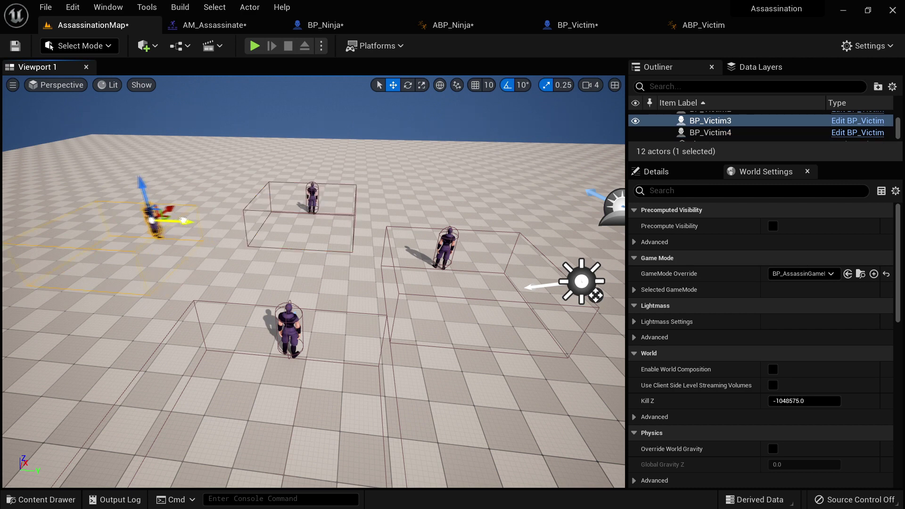
left_click(446, 247)
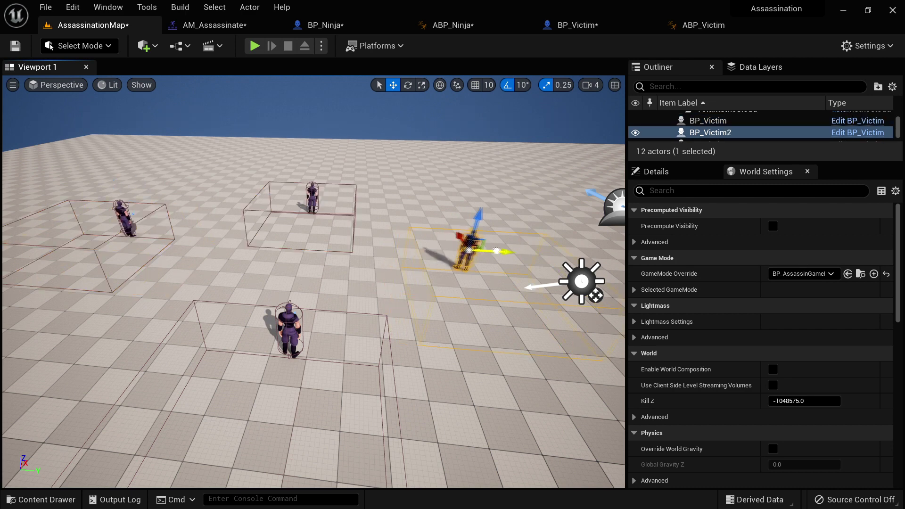
- Play the level, walk the ninja up behind the nearest victim, and perform the assassination
left_click(255, 45)
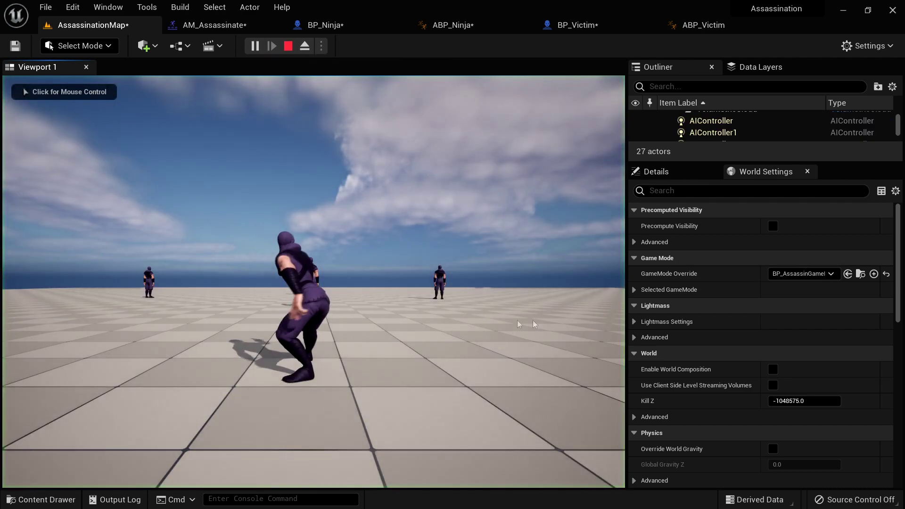
left_click(534, 324)
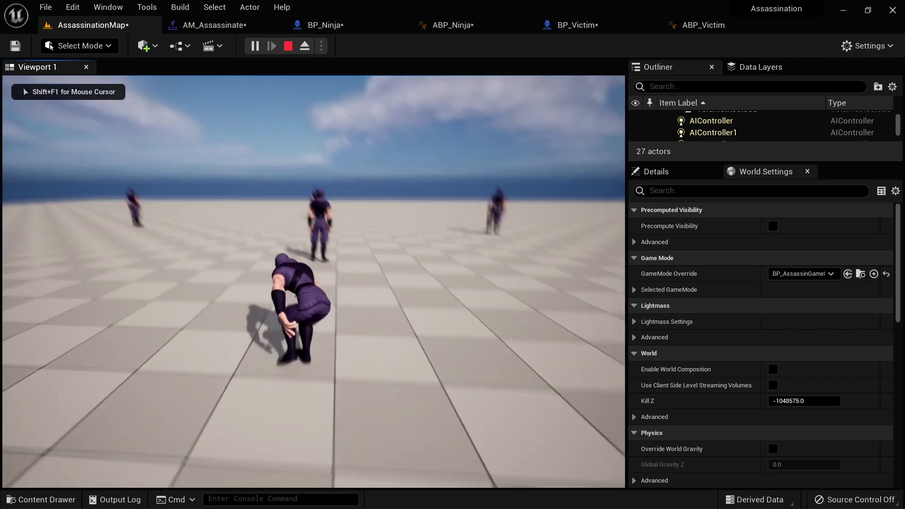
key("w")
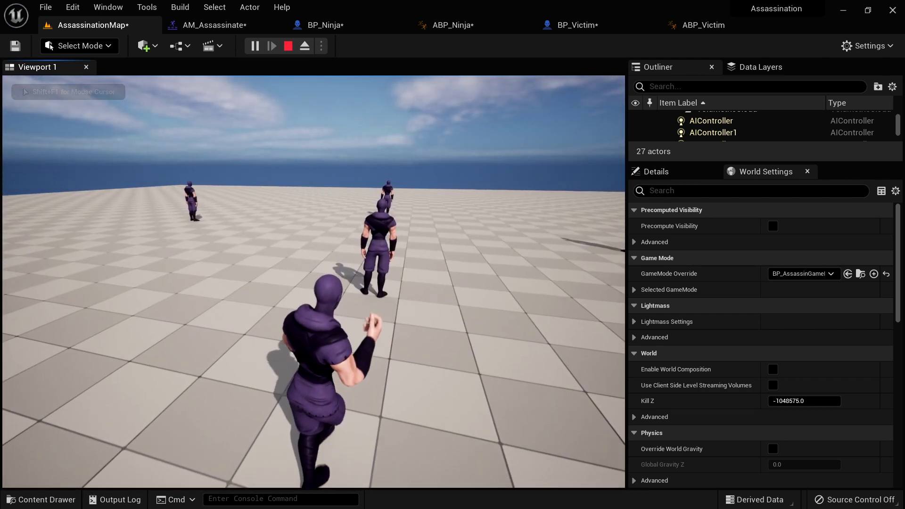
key("d")
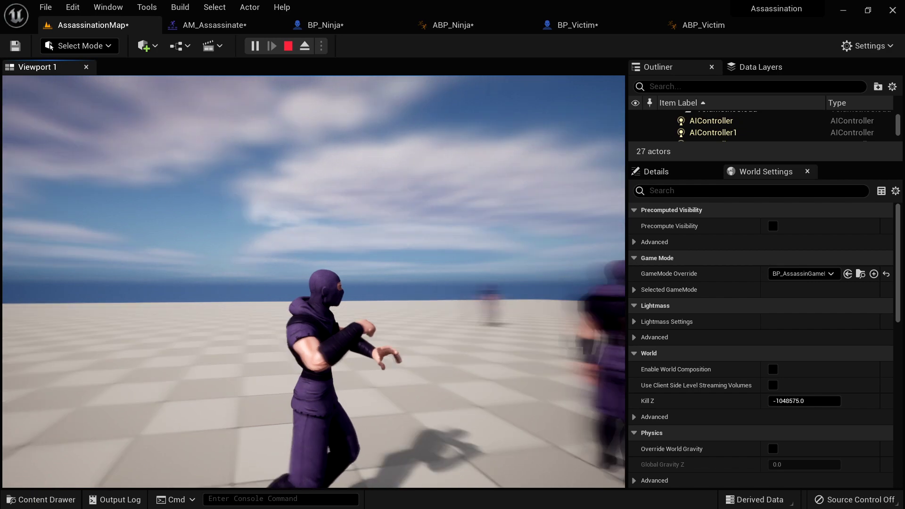
key("d")
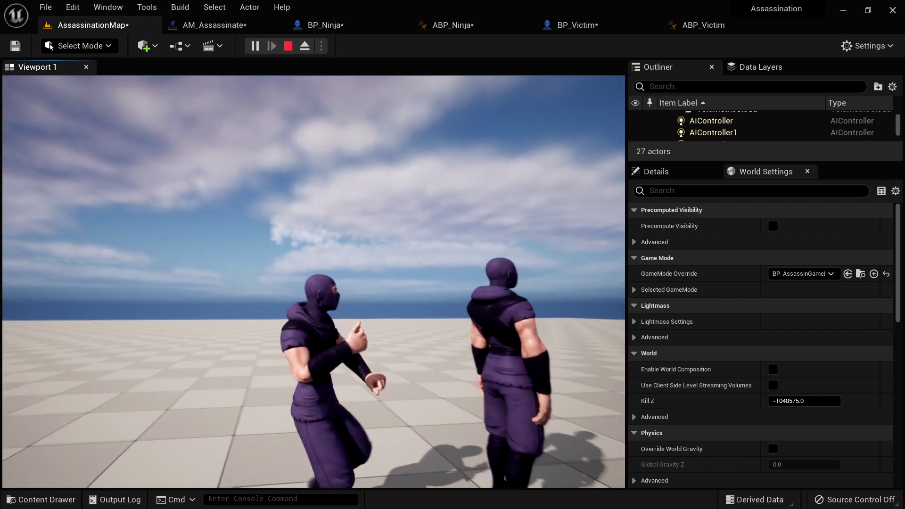
key("e")
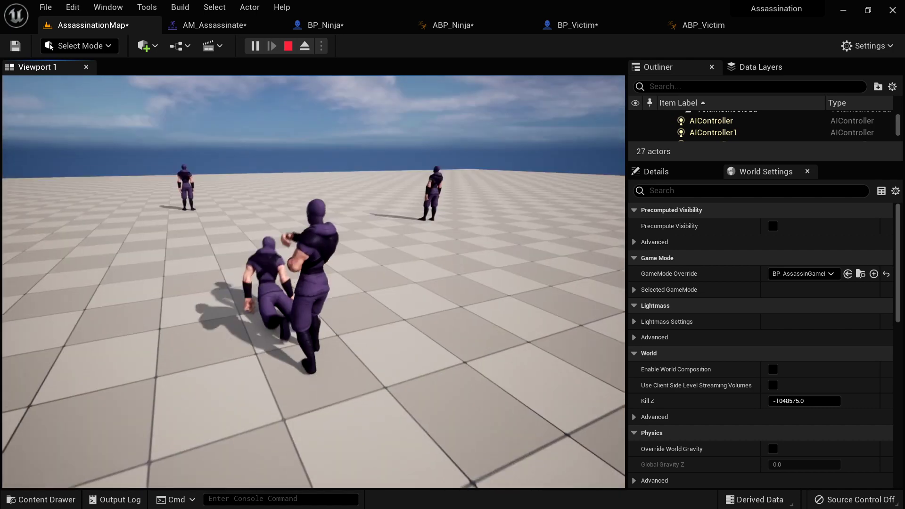
- Move the ninja from the first body to a second standing victim and assassinate that one from behind
key("w")
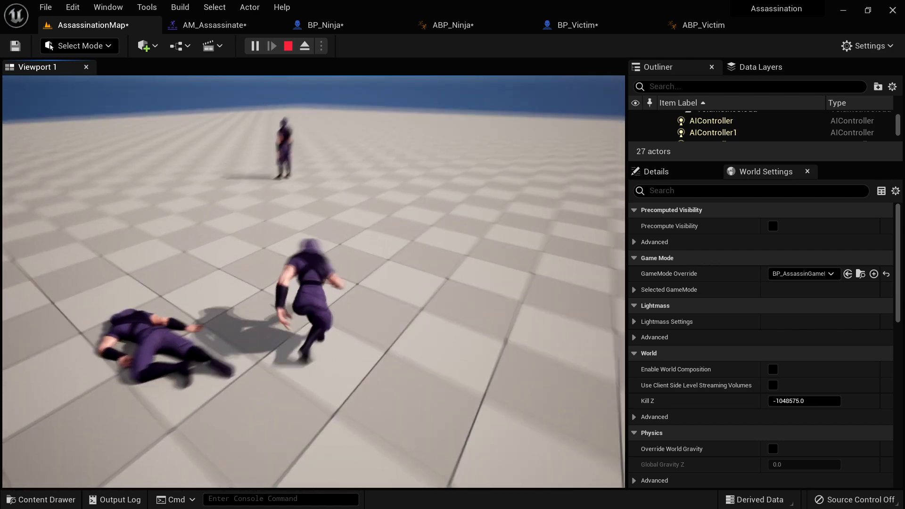
key("w")
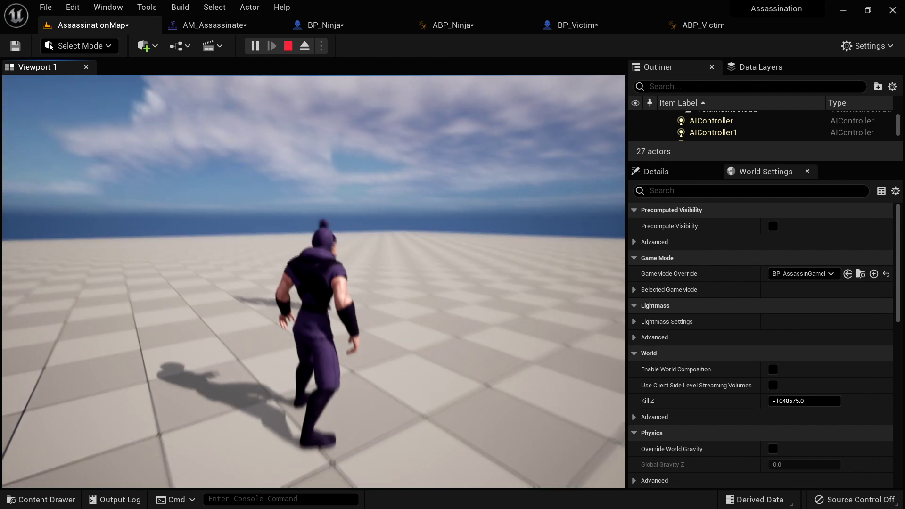
key("w")
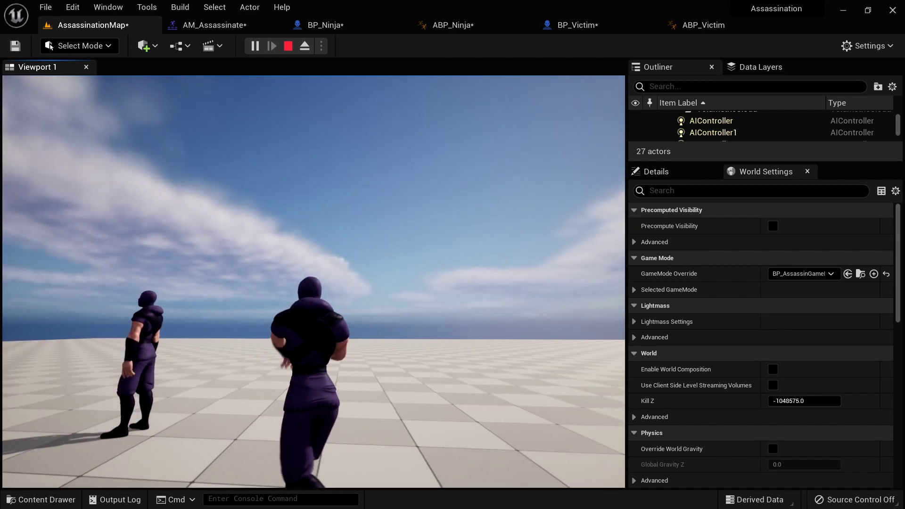
key("w")
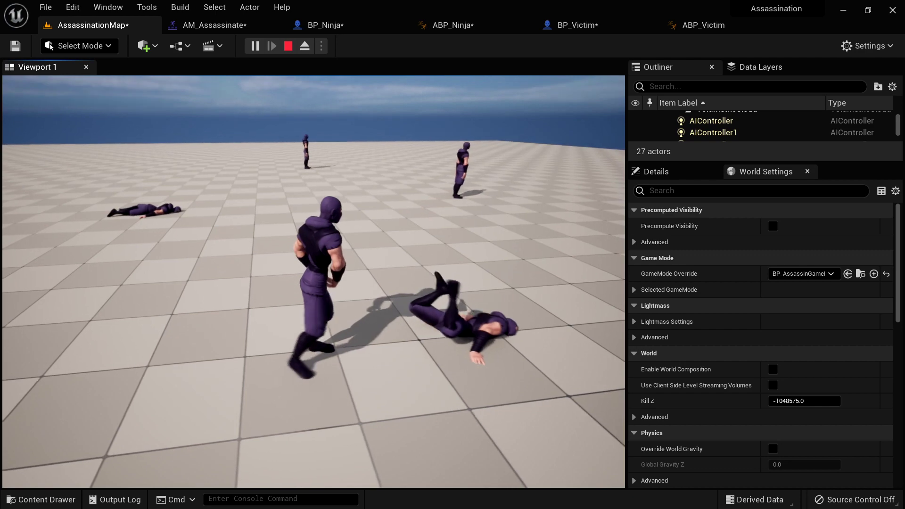
- Walk the ninja away from the second body and approach a third victim from behind
key("w")
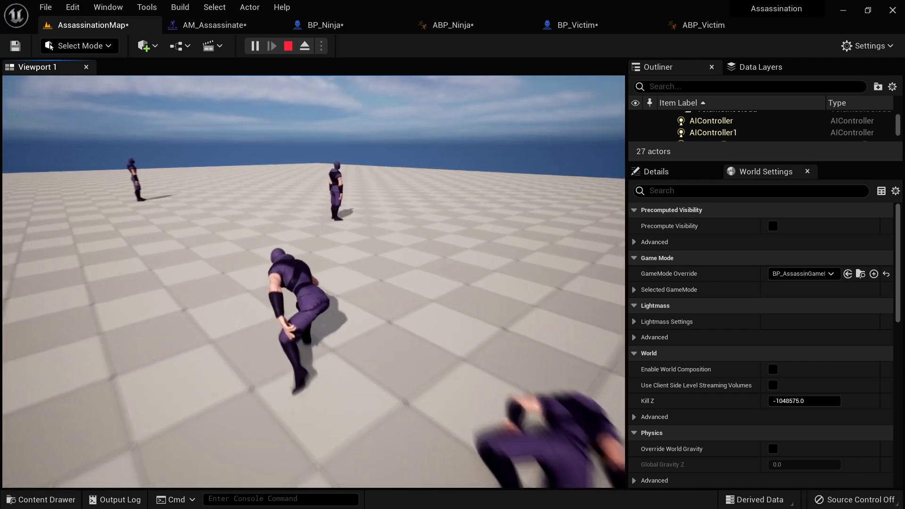
key("w")
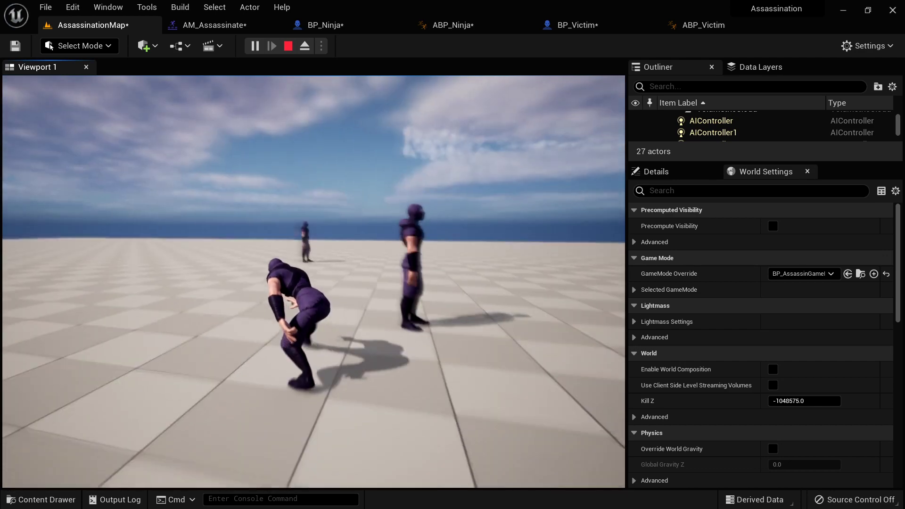
key("w")
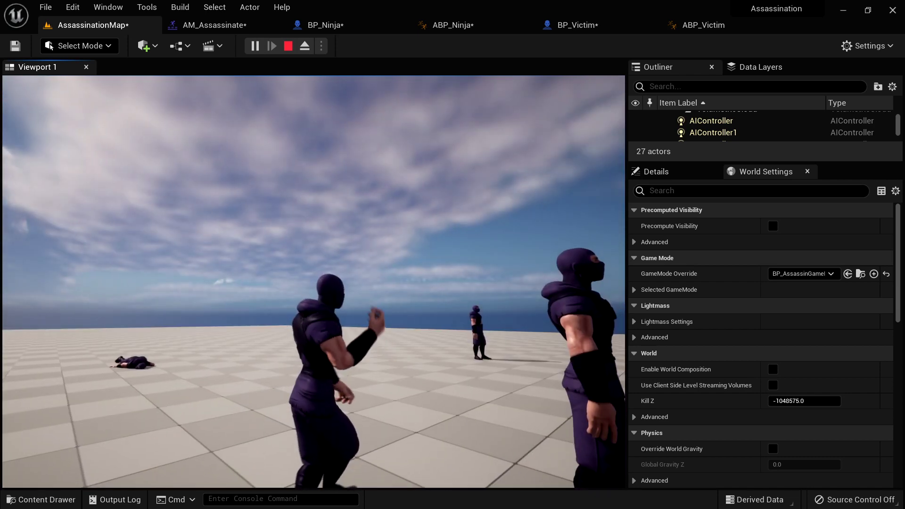
key("w")
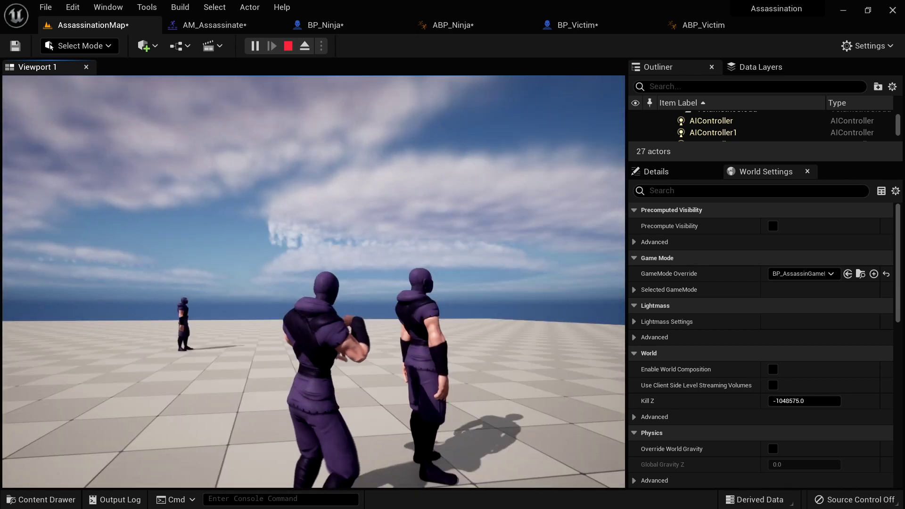